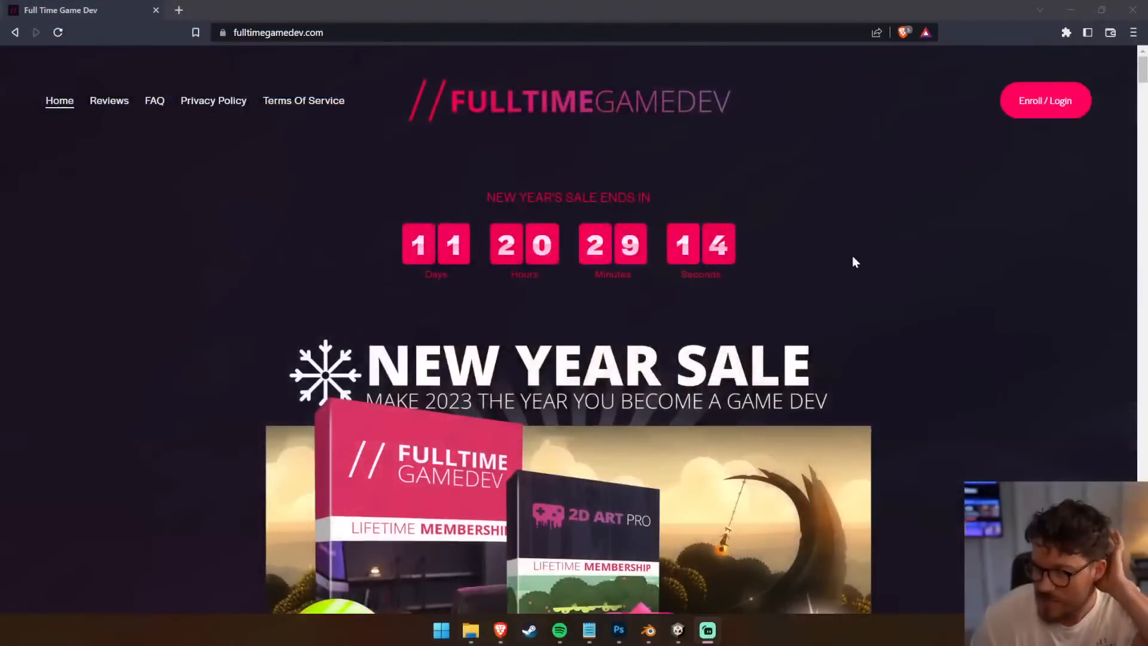
{"action": "scroll", "coordinate": [861, 258], "scroll_direction": "down", "scroll_amount": 5}
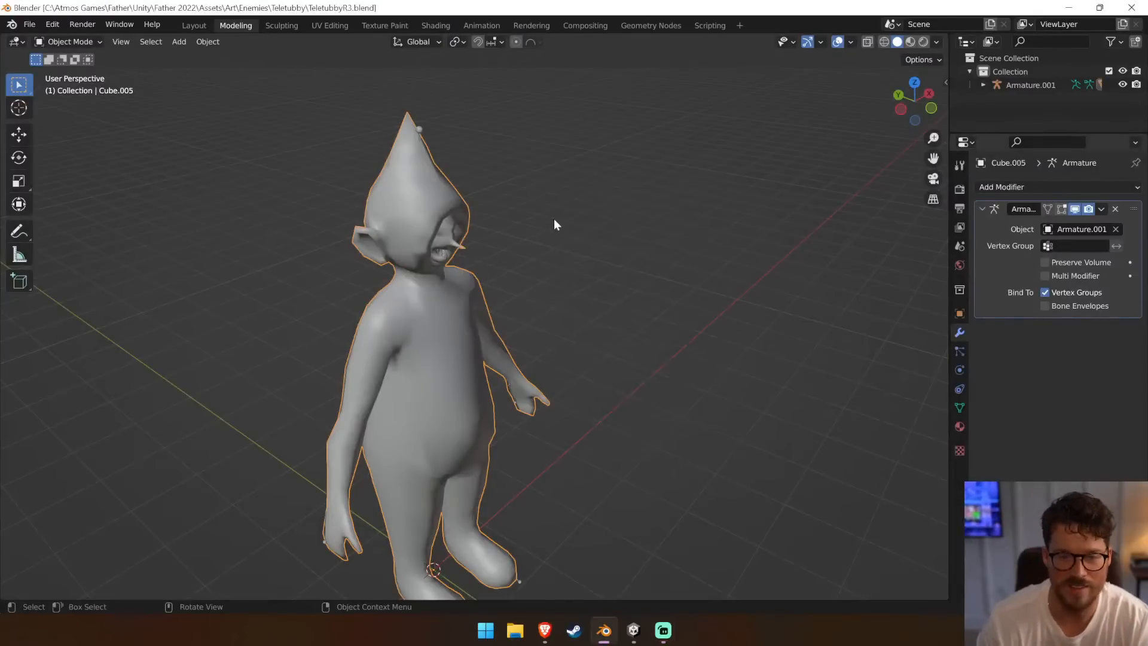
Put the character's body mesh into Edit Mode
{"action": "middle_click_drag", "start_coordinate": [555, 224], "coordinate": [397, 190]}
{"action": "key", "text": "b"}
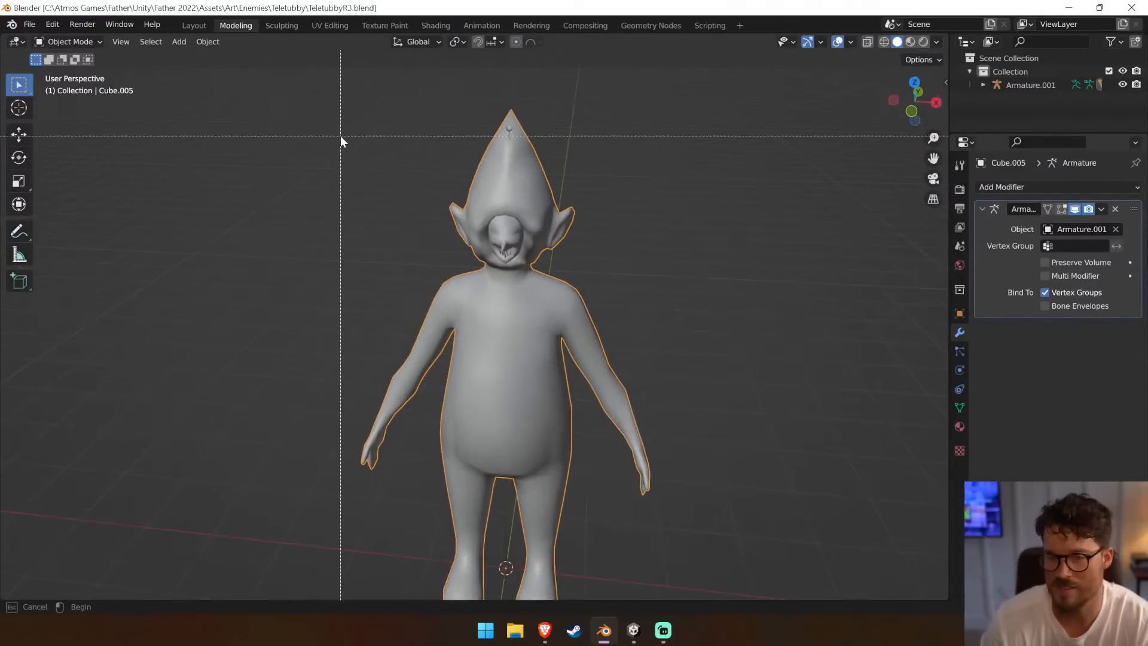
{"action": "left_click_drag", "start_coordinate": [269, 111], "coordinate": [747, 505]}
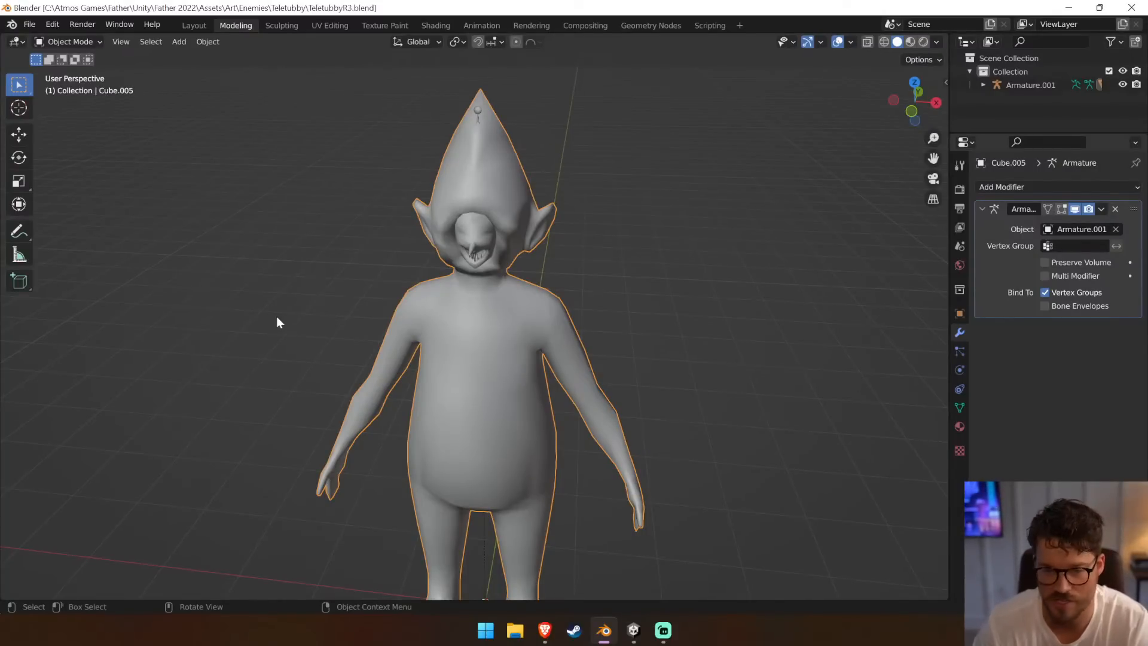
{"action": "middle_click_drag", "start_coordinate": [278, 316], "coordinate": [804, 249]}
{"action": "scroll", "coordinate": [805, 249], "scroll_direction": "up", "scroll_amount": 3}
{"action": "left_click", "coordinate": [70, 42]}
{"action": "left_click", "coordinate": [67, 70]}
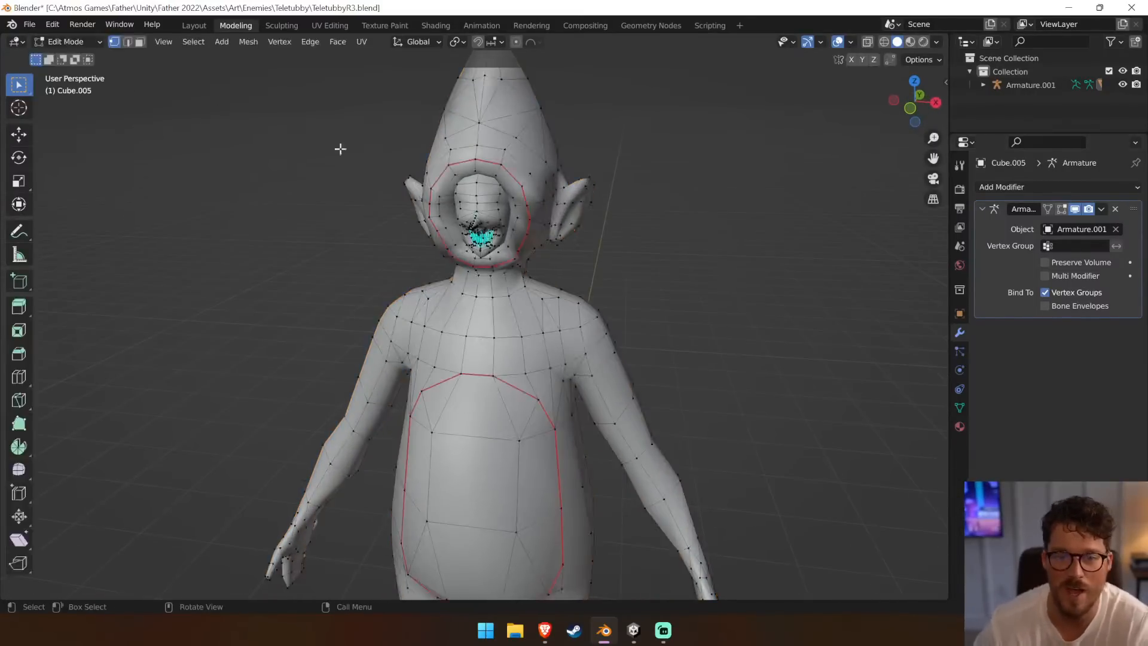
Examine the low-poly mesh of the character's head, face and body from several angles
{"action": "middle_click_drag", "start_coordinate": [340, 148], "coordinate": [599, 274]}
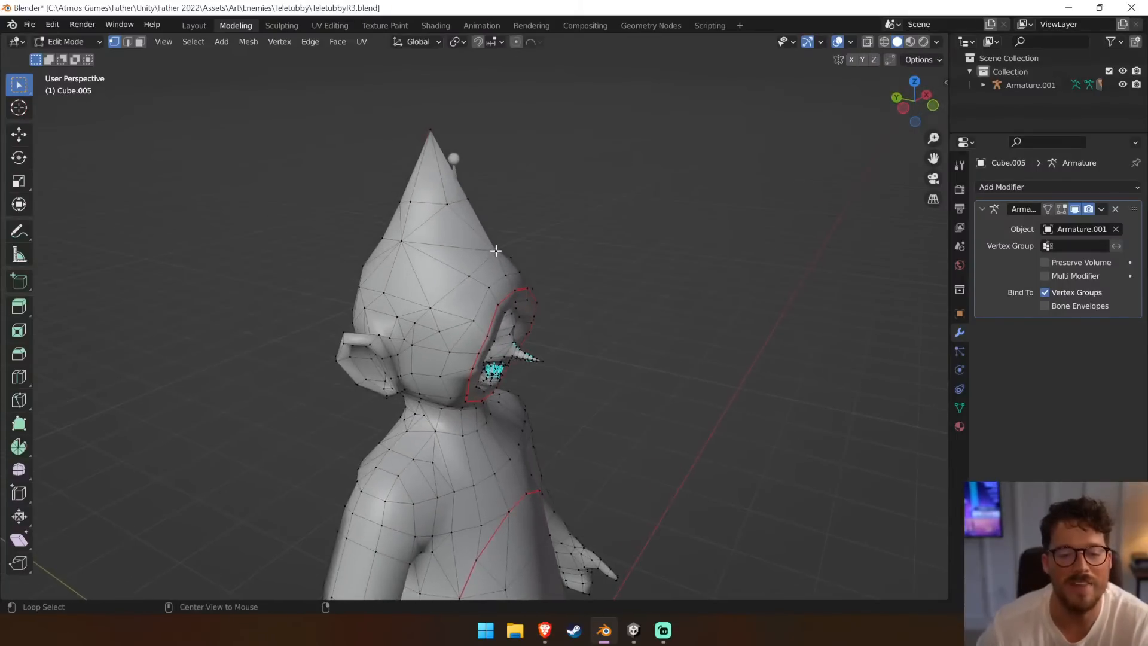
{"action": "middle_click_drag", "start_coordinate": [495, 250], "coordinate": [382, 270]}
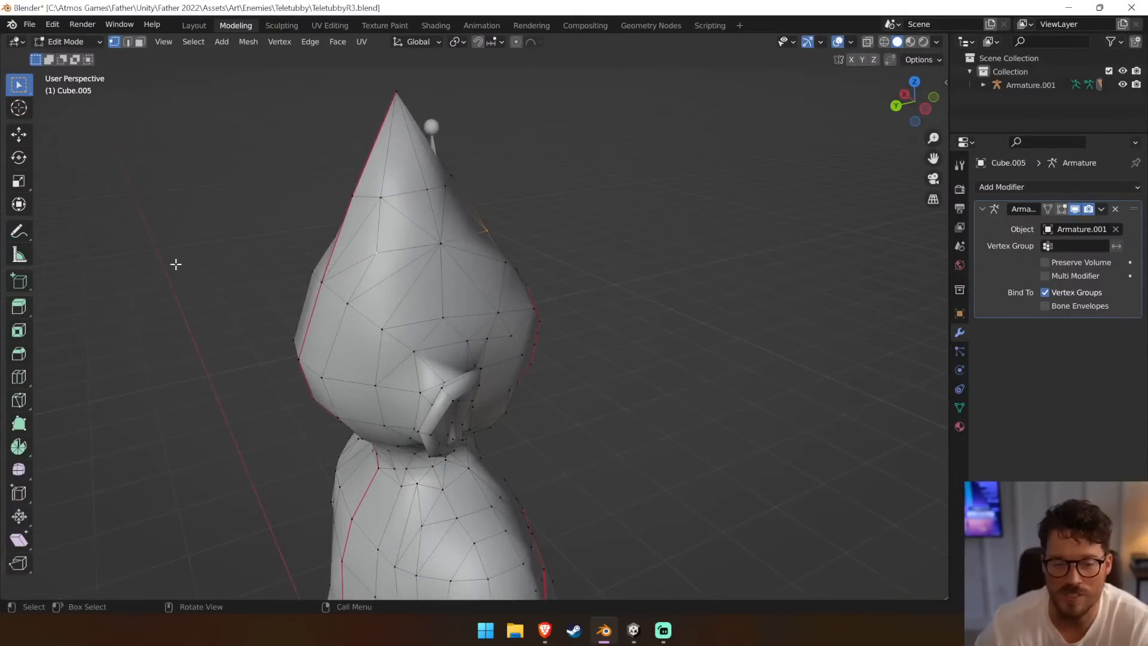
{"action": "middle_click_drag", "start_coordinate": [176, 264], "coordinate": [576, 294]}
{"action": "scroll", "coordinate": [481, 265], "scroll_direction": "up", "scroll_amount": 3}
{"action": "scroll", "coordinate": [584, 252], "scroll_direction": "down", "scroll_amount": 4}
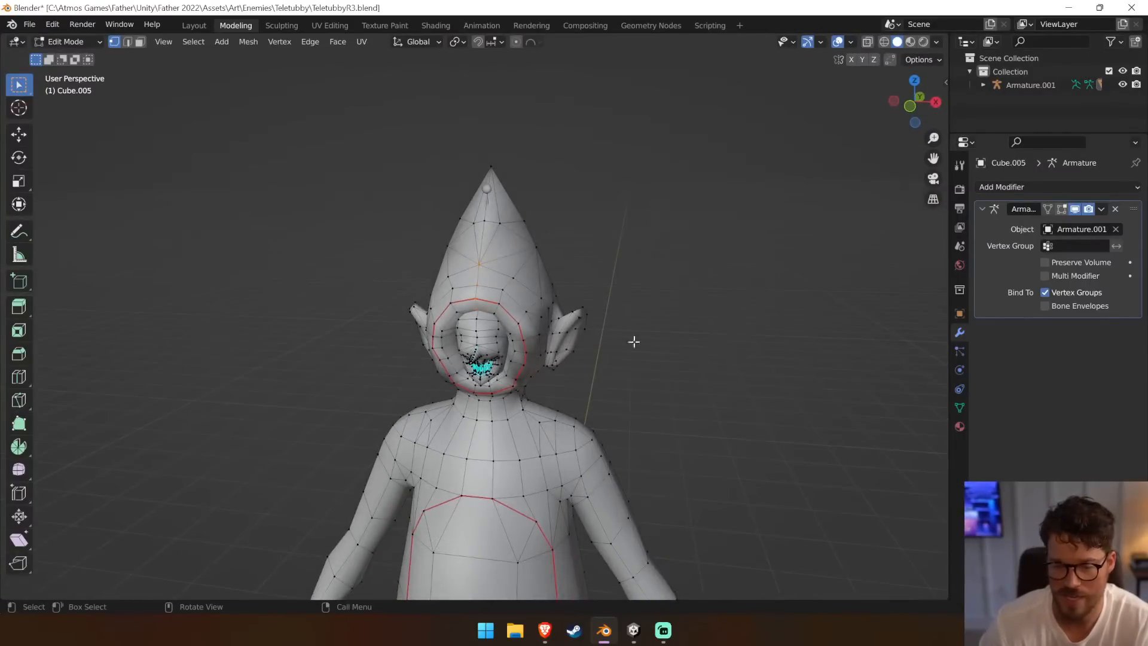
{"action": "key", "text": "space"}
{"action": "scroll", "coordinate": [609, 381], "scroll_direction": "down", "scroll_amount": 3}
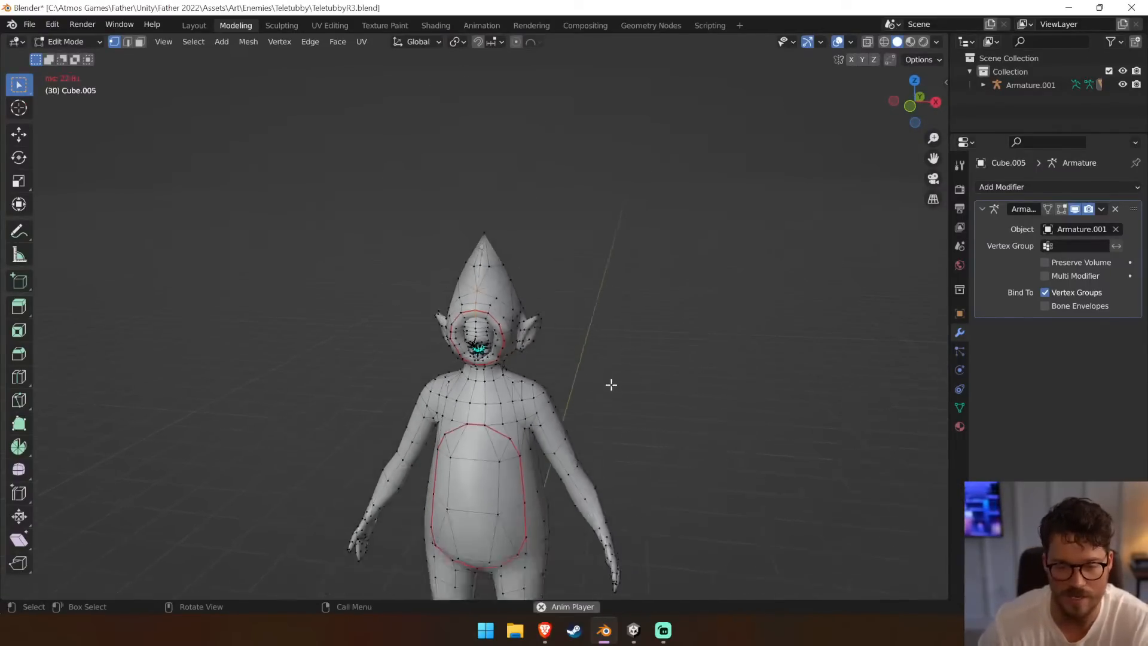
{"action": "scroll", "coordinate": [609, 384], "scroll_direction": "down", "scroll_amount": 1}
{"action": "key", "text": "shift+b"}
{"action": "left_click_drag", "start_coordinate": [377, 258], "coordinate": [691, 541]}
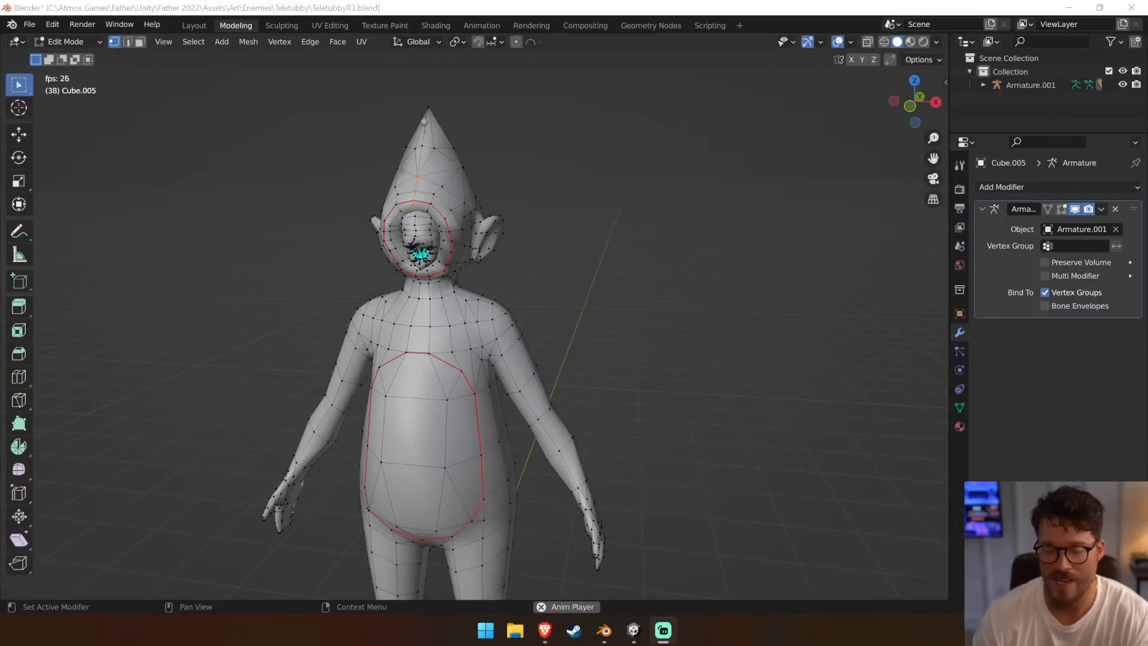
Compare the character's mesh in straight front and side views, from the pointed head down to the legs
{"action": "middle_click_drag", "start_coordinate": [455, 216], "coordinate": [490, 210]}
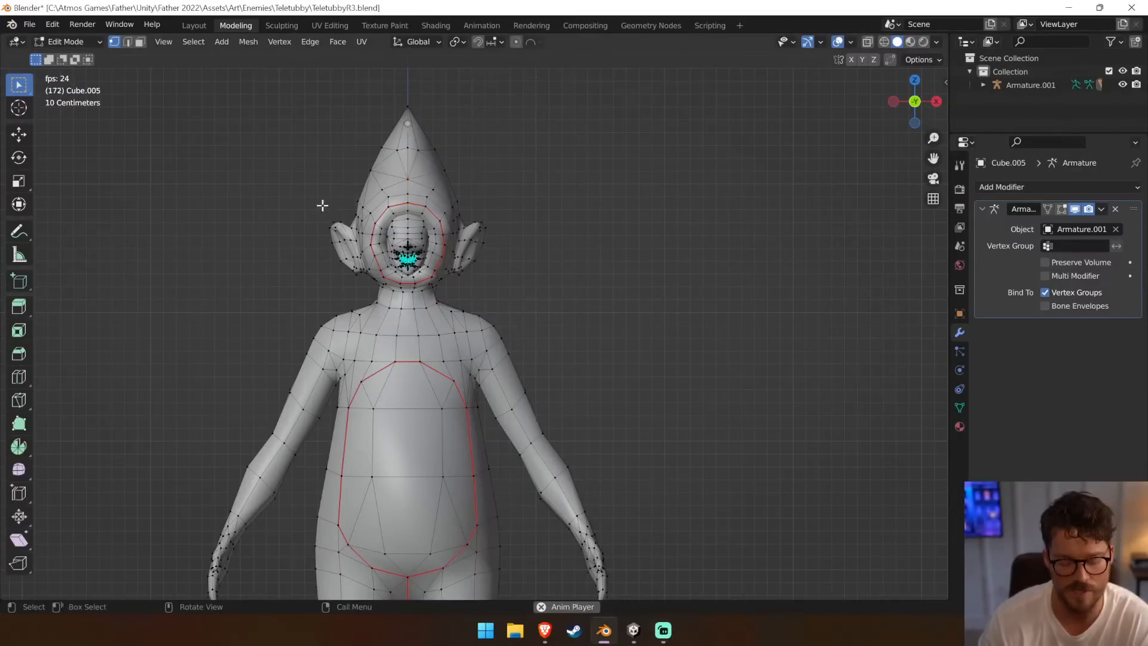
{"action": "key", "text": "b"}
{"action": "scroll", "coordinate": [441, 133], "scroll_direction": "up", "scroll_amount": 3}
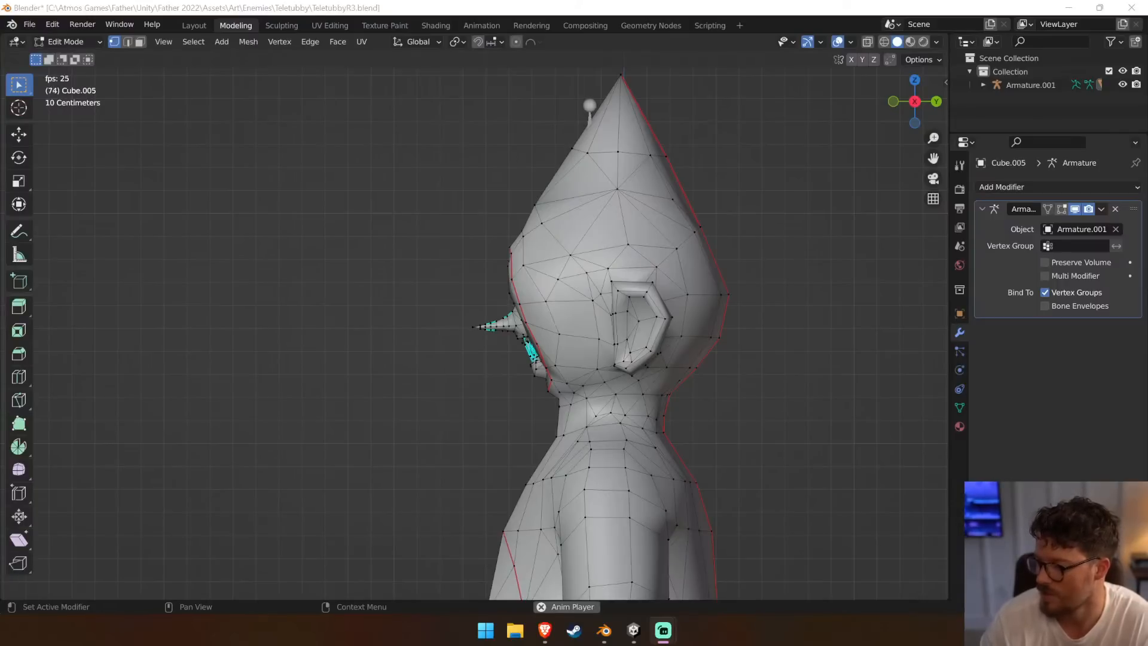
{"action": "key", "text": "ctrl+s"}
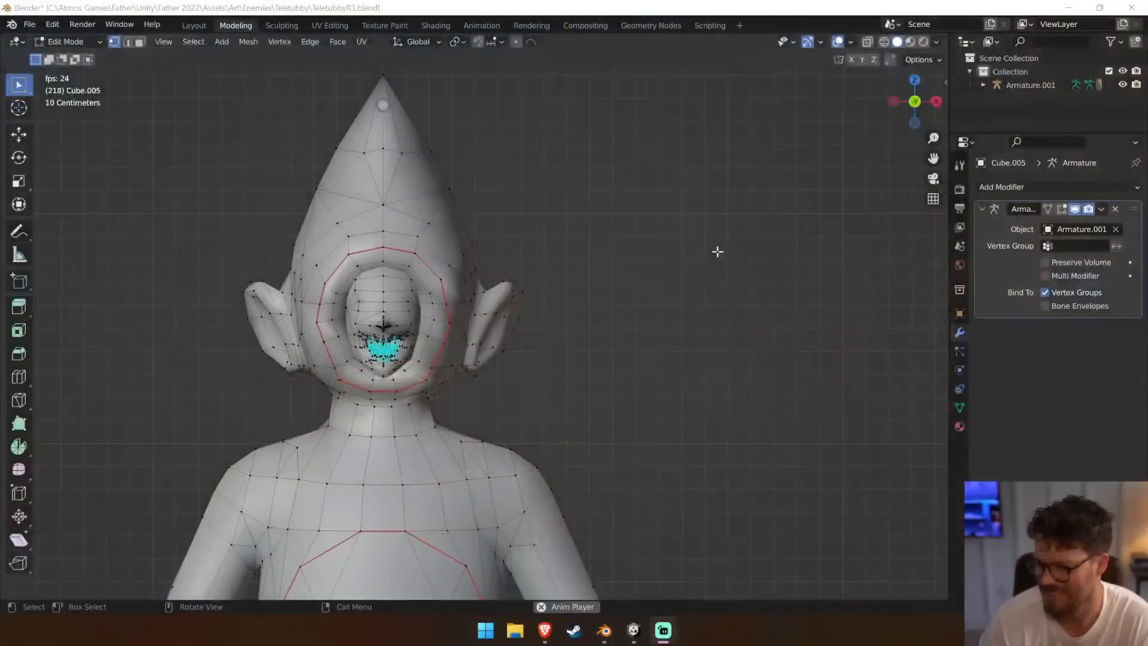
{"action": "key", "text": "ctrl+s"}
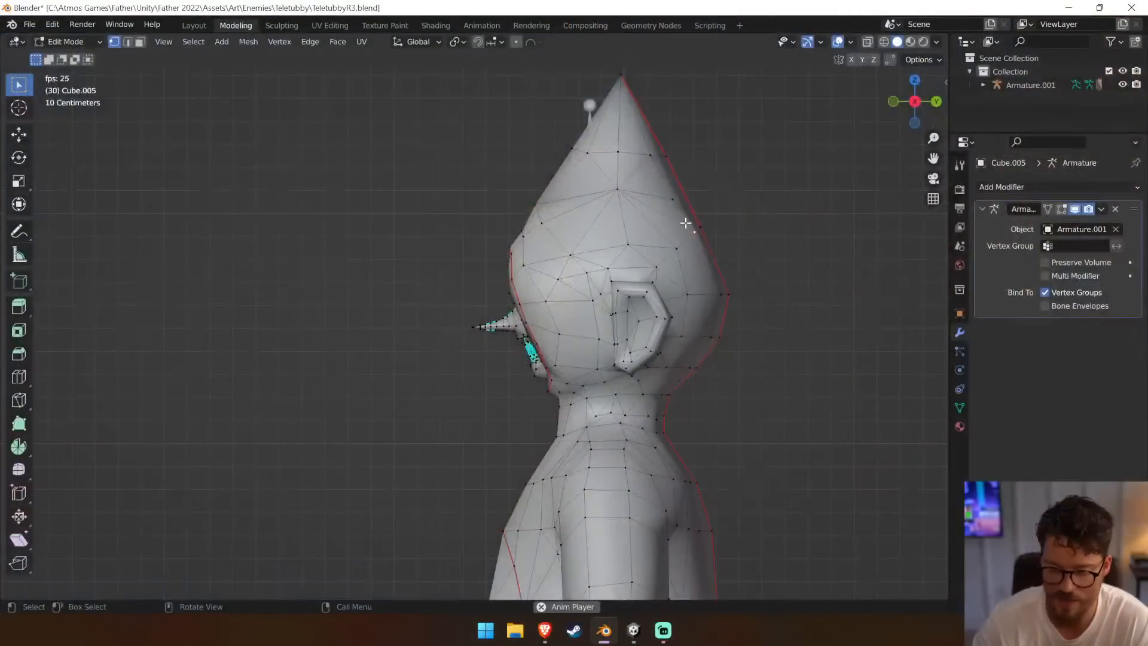
{"action": "key", "text": "KP_1"}
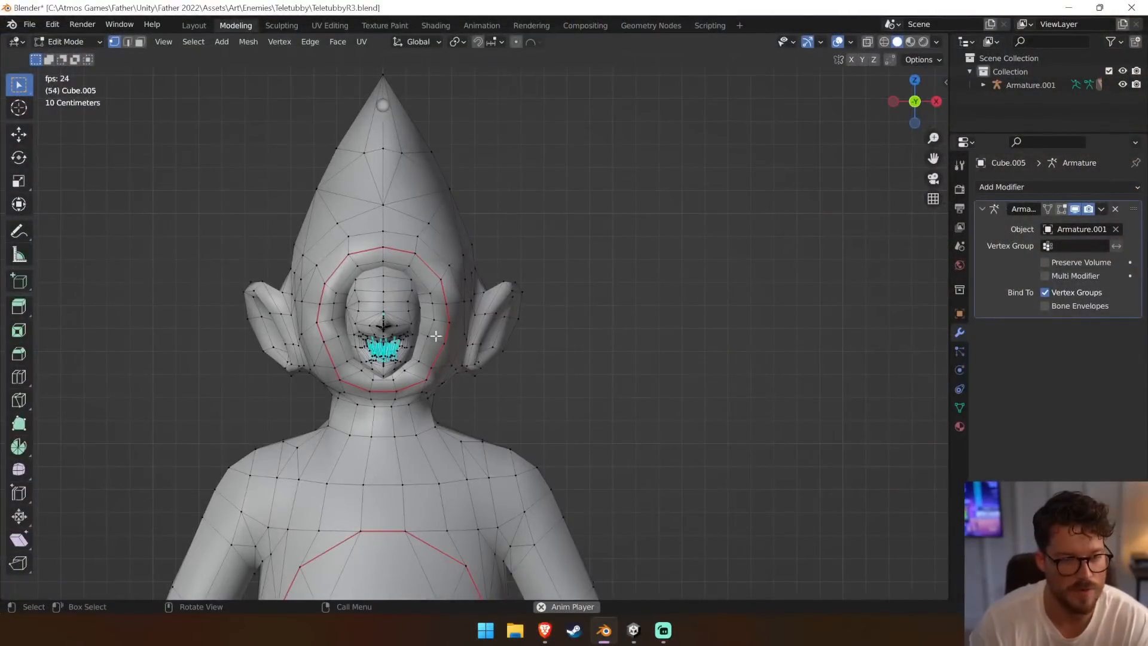
{"action": "scroll", "coordinate": [416, 318], "scroll_direction": "down", "scroll_amount": 8}
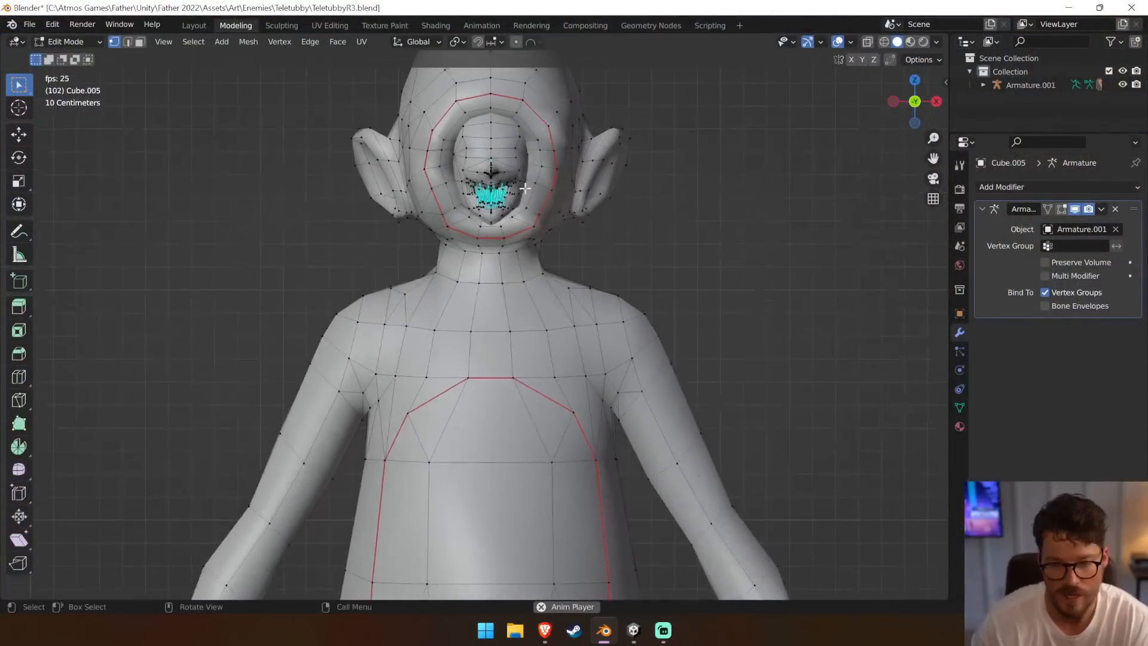
{"action": "scroll", "coordinate": [488, 361], "scroll_direction": "down", "scroll_amount": 2}
{"action": "scroll", "coordinate": [553, 243], "scroll_direction": "up", "scroll_amount": 6}
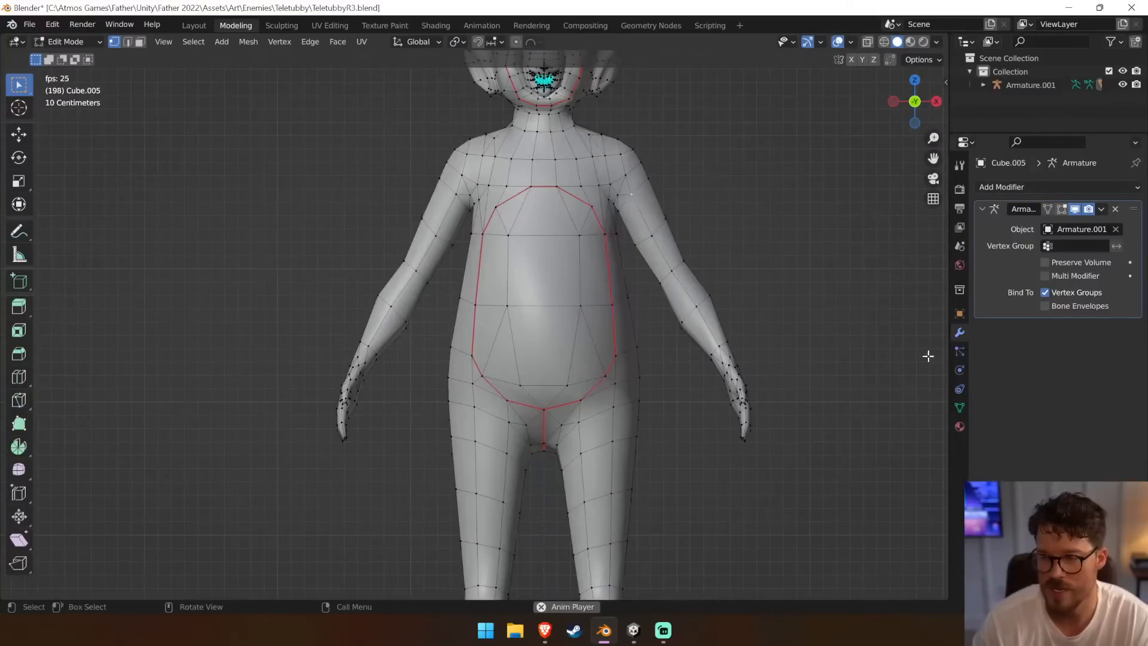
Add a Subdivision Surface modifier to the character mesh and save the file
{"action": "left_click", "coordinate": [1056, 187]}
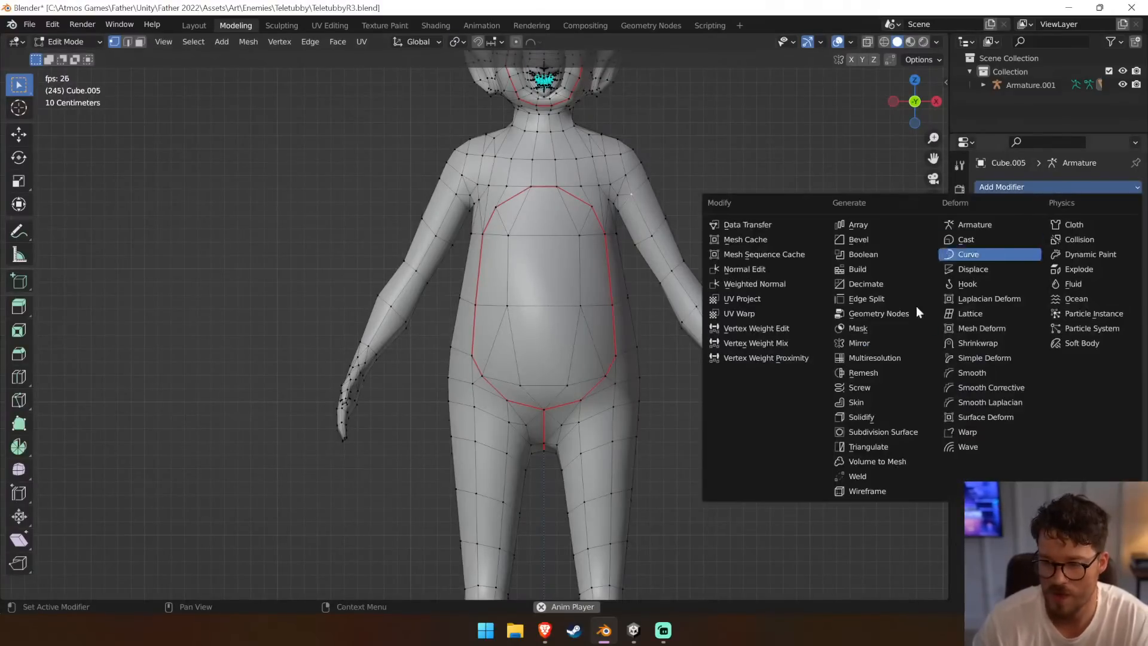
{"action": "left_click", "coordinate": [883, 432]}
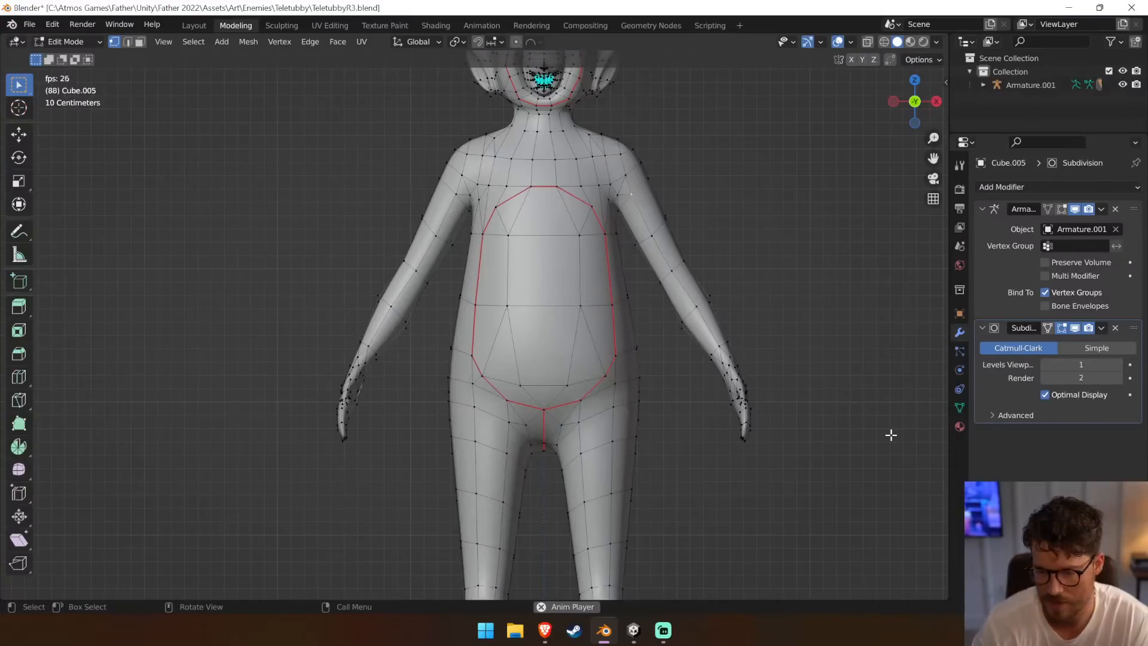
{"action": "middle_click_drag", "start_coordinate": [177, 377], "coordinate": [609, 456]}
{"action": "key", "text": "ctrl+s"}
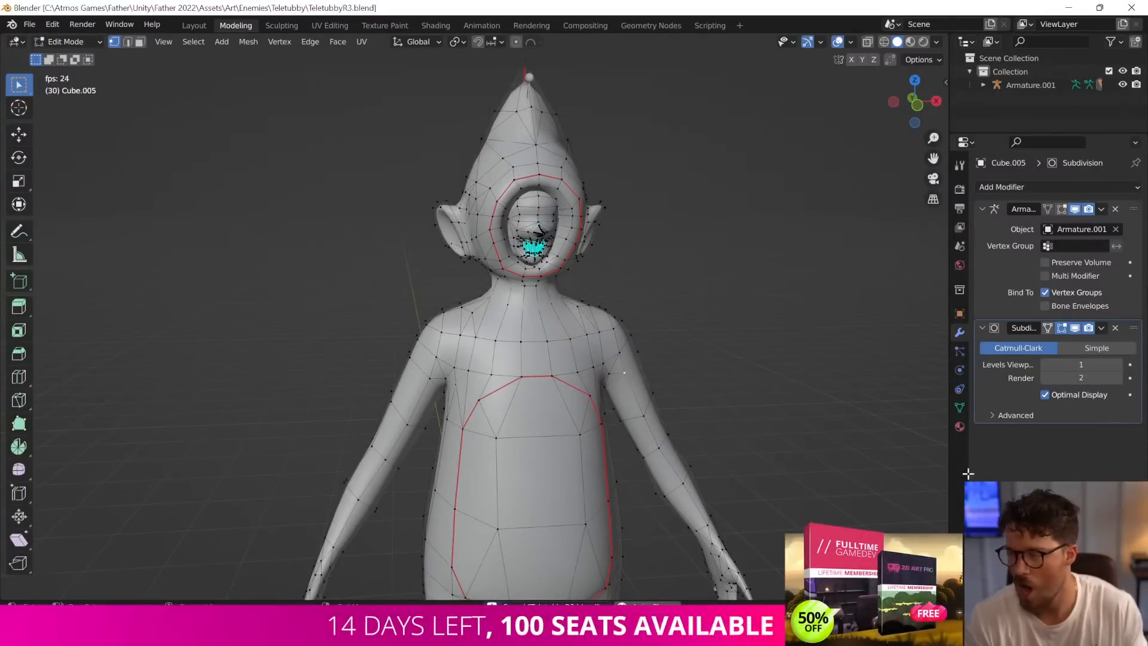
Switch to Unity, clear the console and frame the Teletubby enemy in the scene for a close look
{"action": "key", "text": "alt+Tab"}
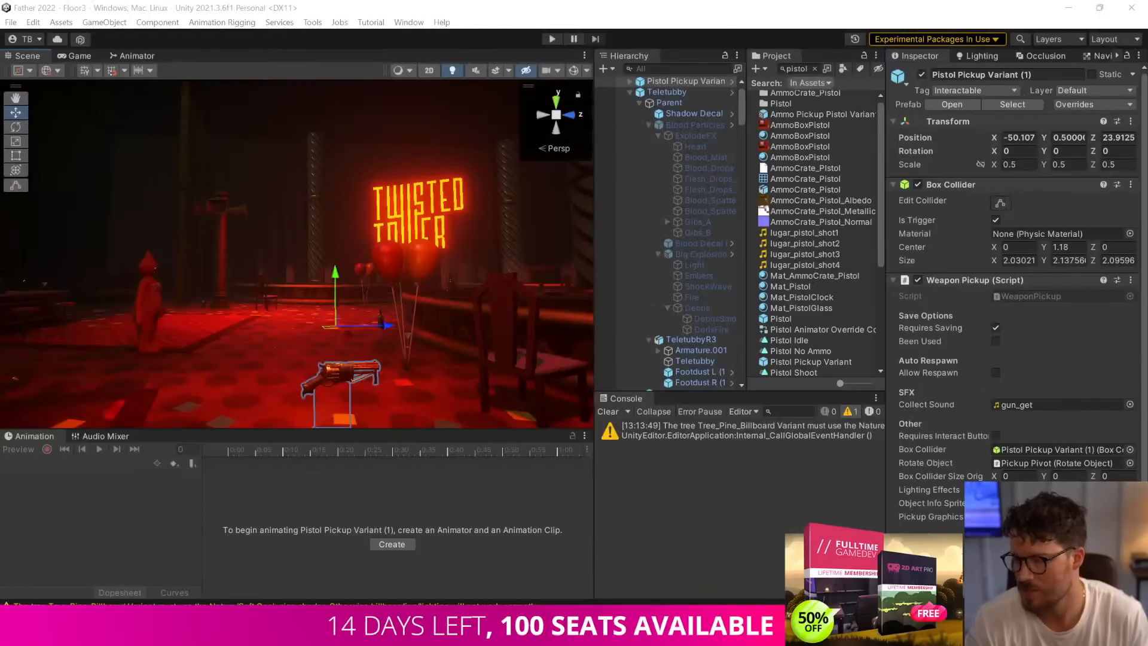
{"action": "left_click", "coordinate": [607, 411]}
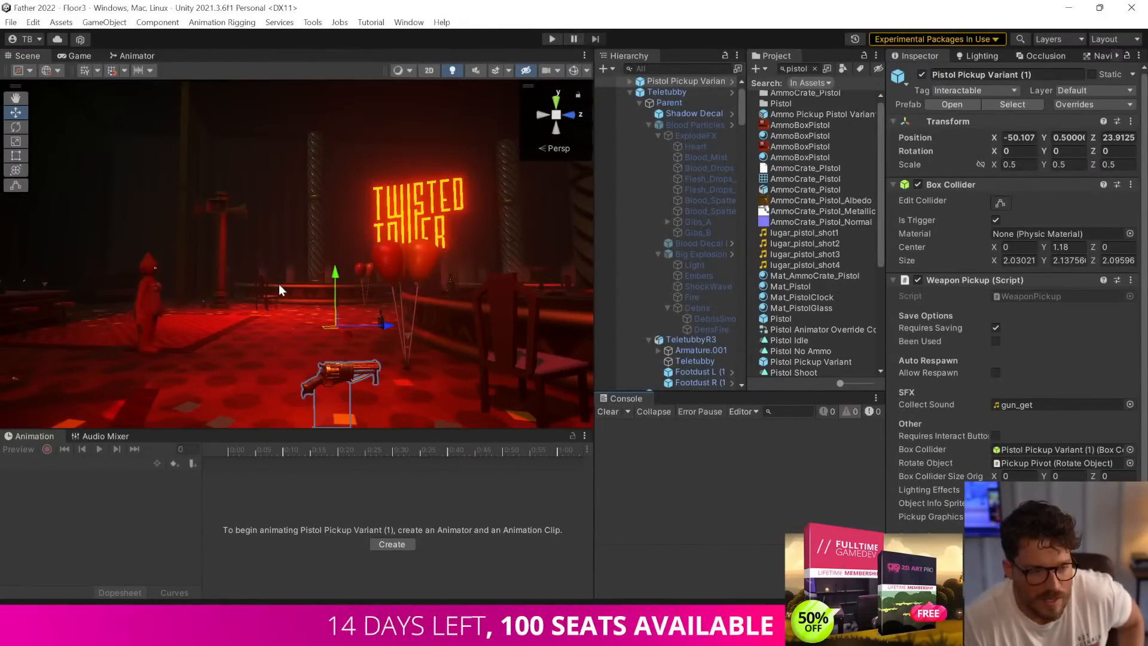
{"action": "left_click", "coordinate": [149, 309]}
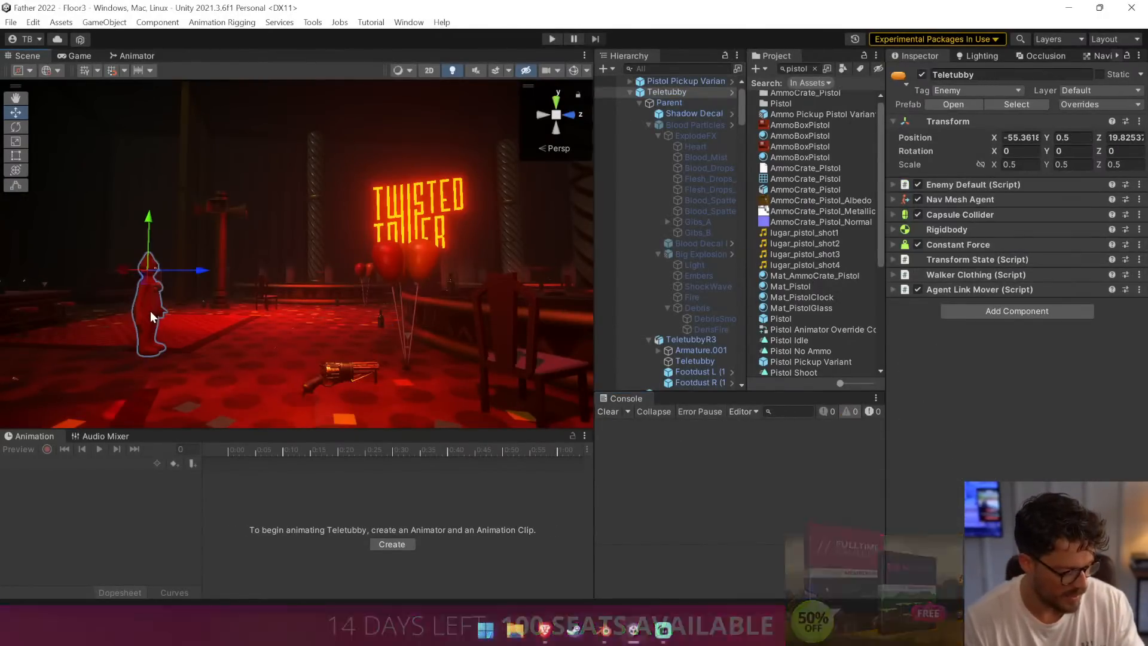
{"action": "key", "text": "f"}
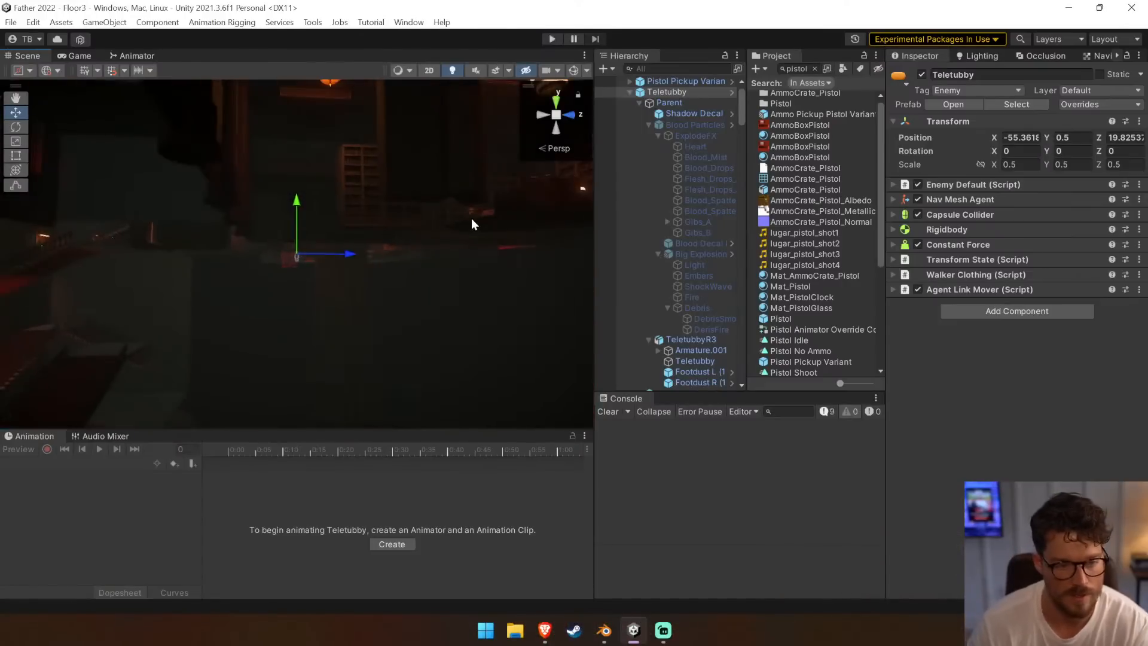
{"action": "scroll", "coordinate": [471, 218], "scroll_direction": "up", "scroll_amount": 5}
{"action": "right_click_drag", "start_coordinate": [471, 218], "coordinate": [140, 251]}
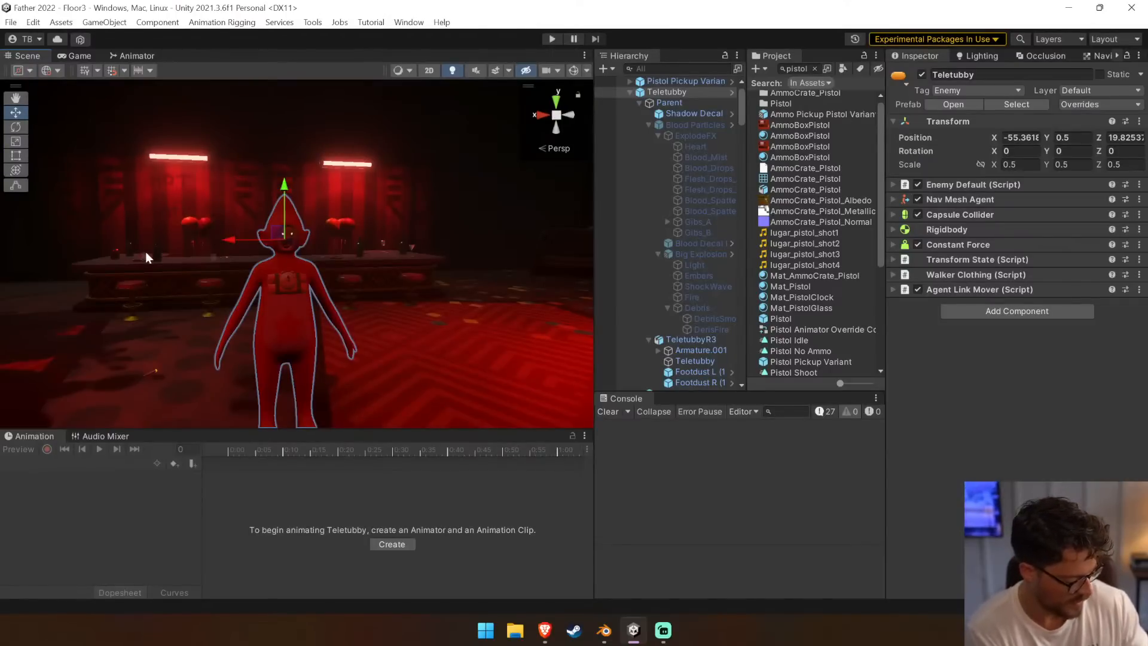
{"action": "right_click_drag", "start_coordinate": [468, 171], "coordinate": [412, 146]}
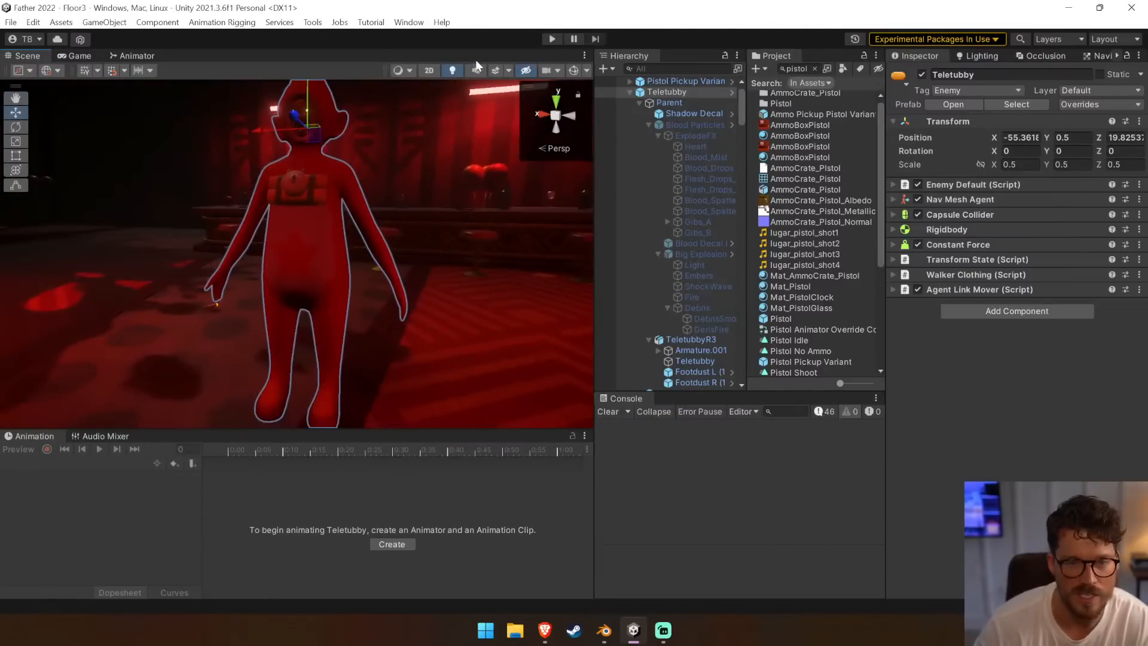
Turn off scene lighting and widen the Scene view to inspect the Teletubby's textured head and body
{"action": "left_click", "coordinate": [453, 72]}
{"action": "right_click_drag", "start_coordinate": [463, 173], "coordinate": [531, 267]}
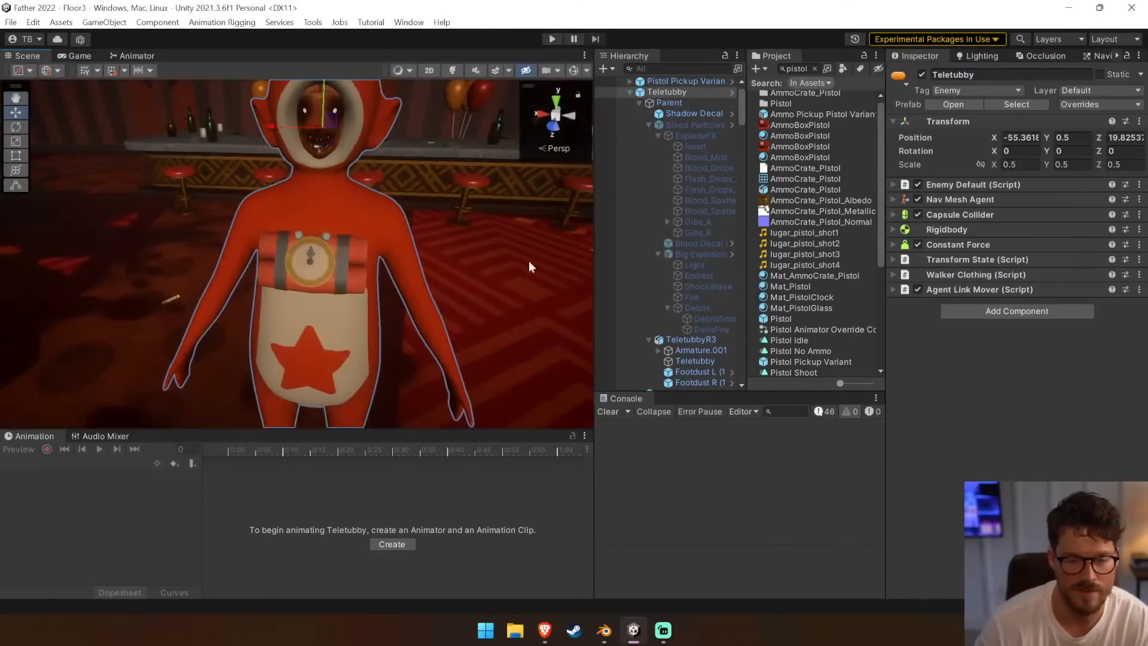
{"action": "left_click_drag", "start_coordinate": [591, 254], "coordinate": [811, 253]}
{"action": "right_click_drag", "start_coordinate": [633, 241], "coordinate": [336, 214]}
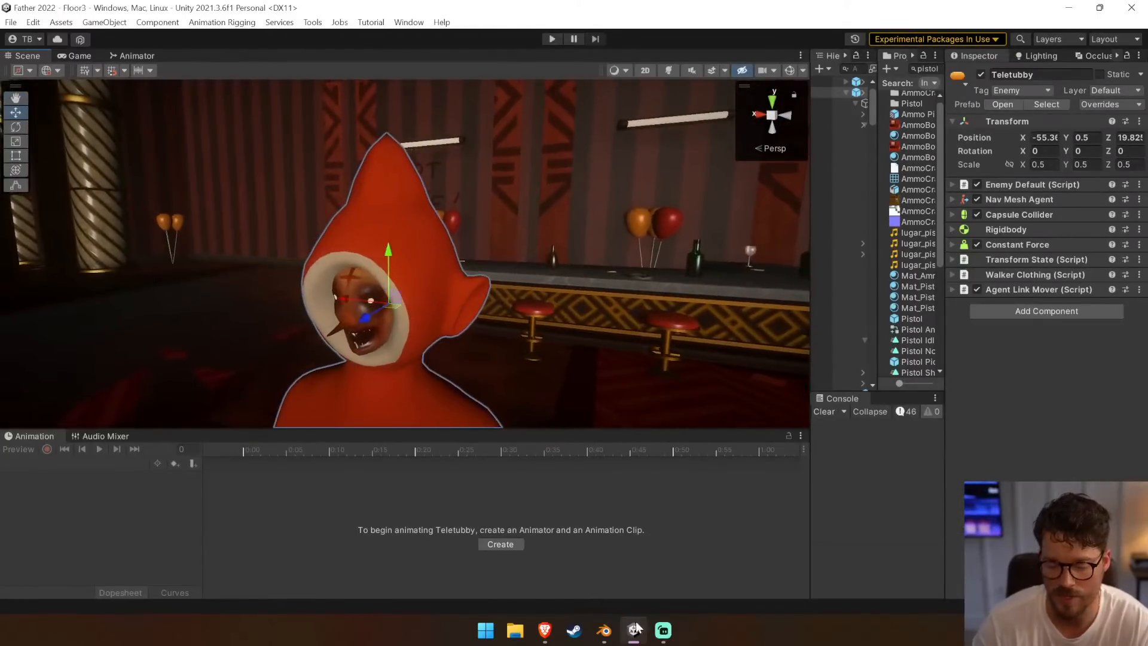
Switch back to Blender and apply the Subdivision Surface modifier to the character mesh in Object Mode
{"action": "left_click", "coordinate": [603, 630]}
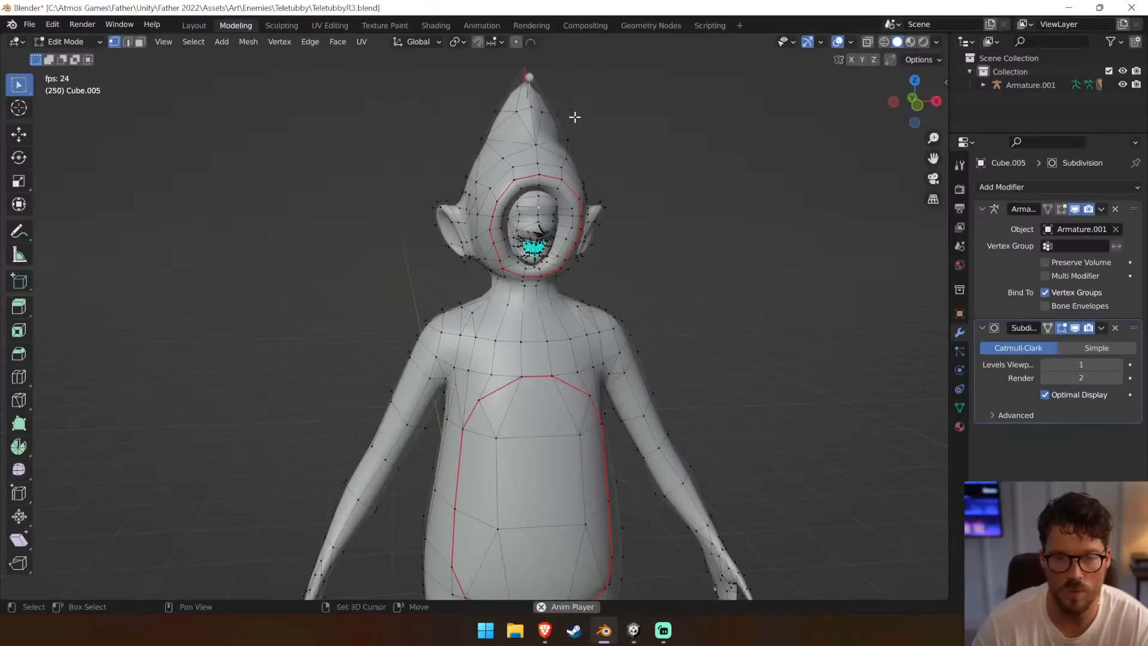
{"action": "middle_click_drag", "start_coordinate": [574, 117], "coordinate": [569, 245], "text": "shift"}
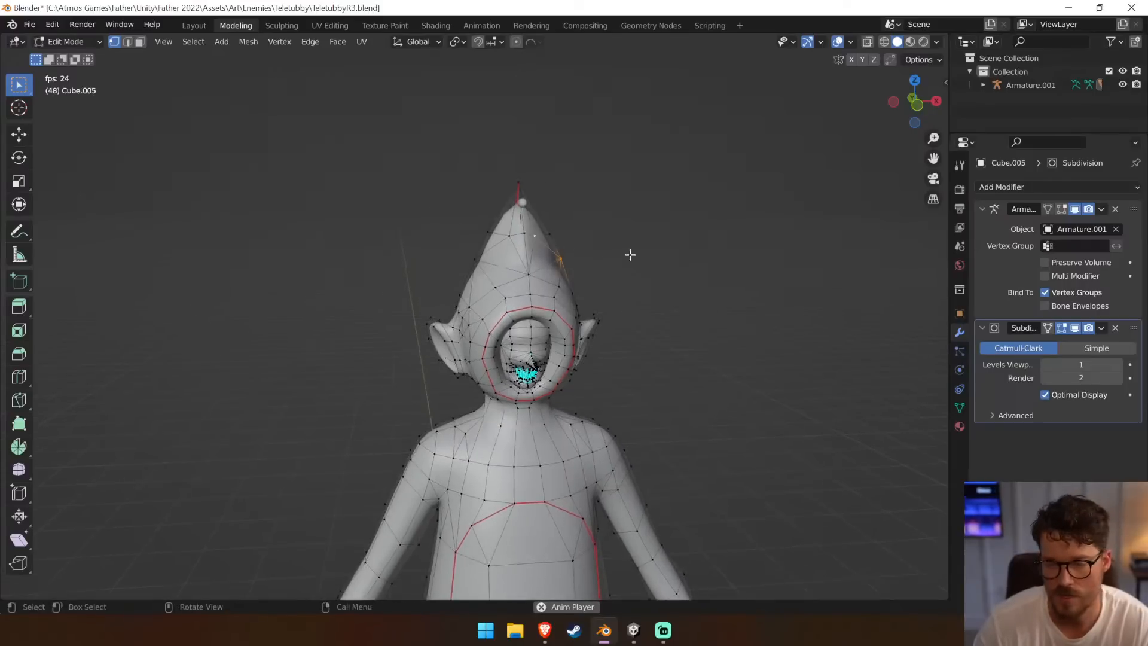
{"action": "left_click", "coordinate": [1100, 330]}
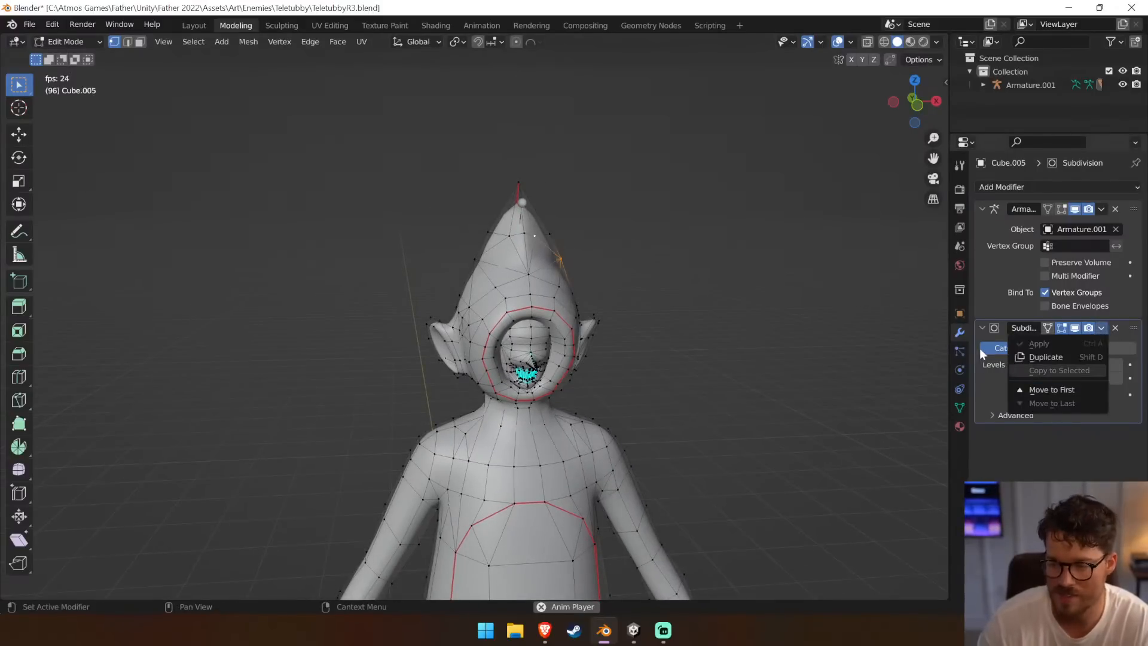
{"action": "left_click", "coordinate": [1098, 333]}
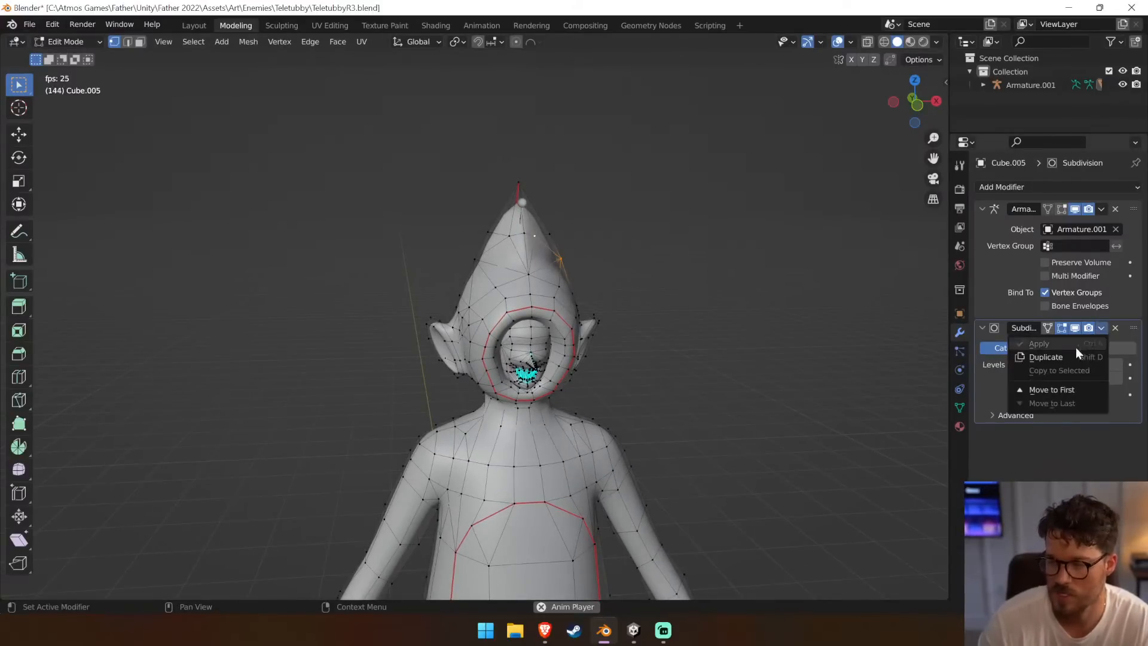
{"action": "left_click", "coordinate": [67, 42]}
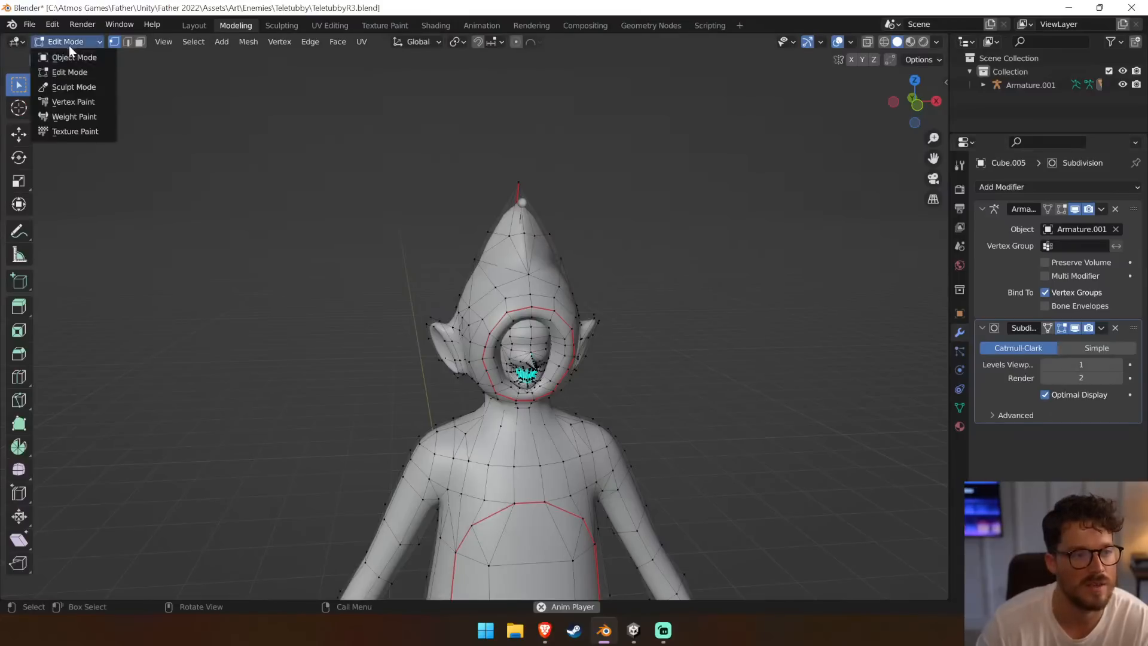
{"action": "left_click", "coordinate": [67, 42]}
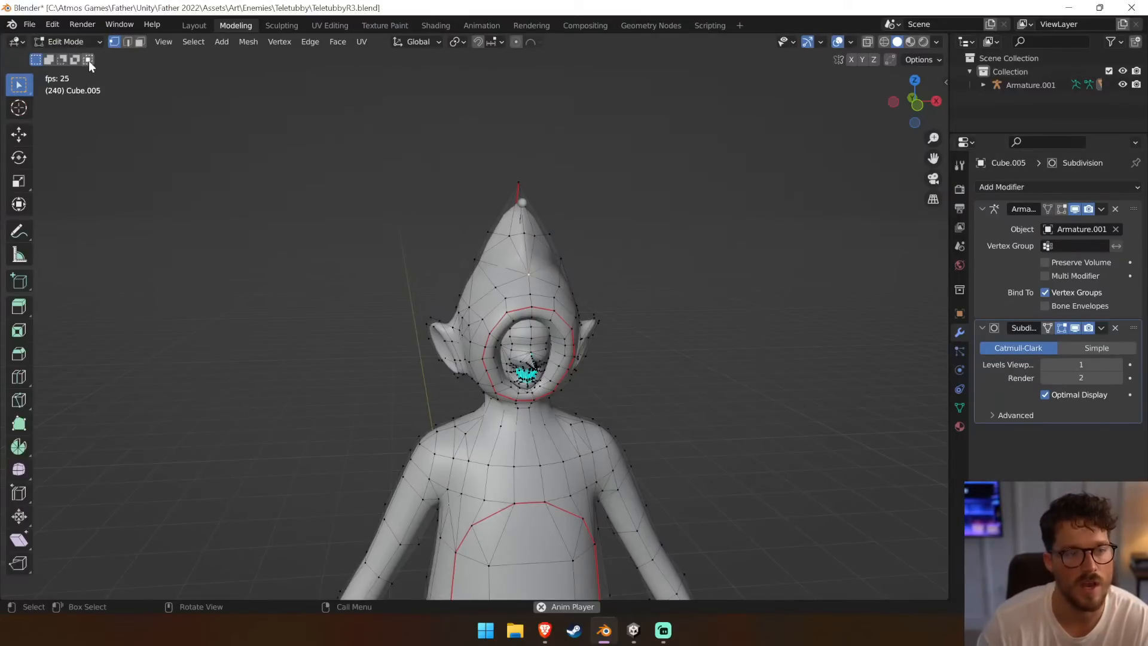
{"action": "left_click", "coordinate": [67, 42]}
{"action": "left_click", "coordinate": [70, 56]}
{"action": "left_click", "coordinate": [1101, 327]}
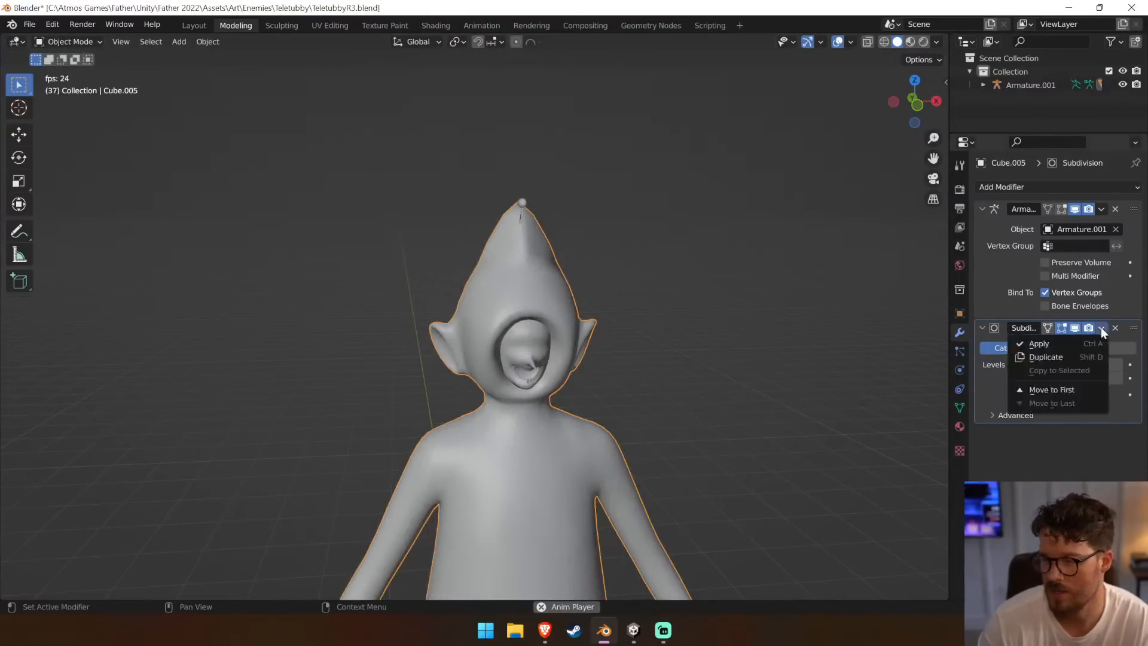
{"action": "left_click", "coordinate": [1073, 342]}
Enter Edit Mode on the character mesh and scale the visible vertex band on the upper hood slightly inward in front view
{"action": "left_click", "coordinate": [67, 42]}
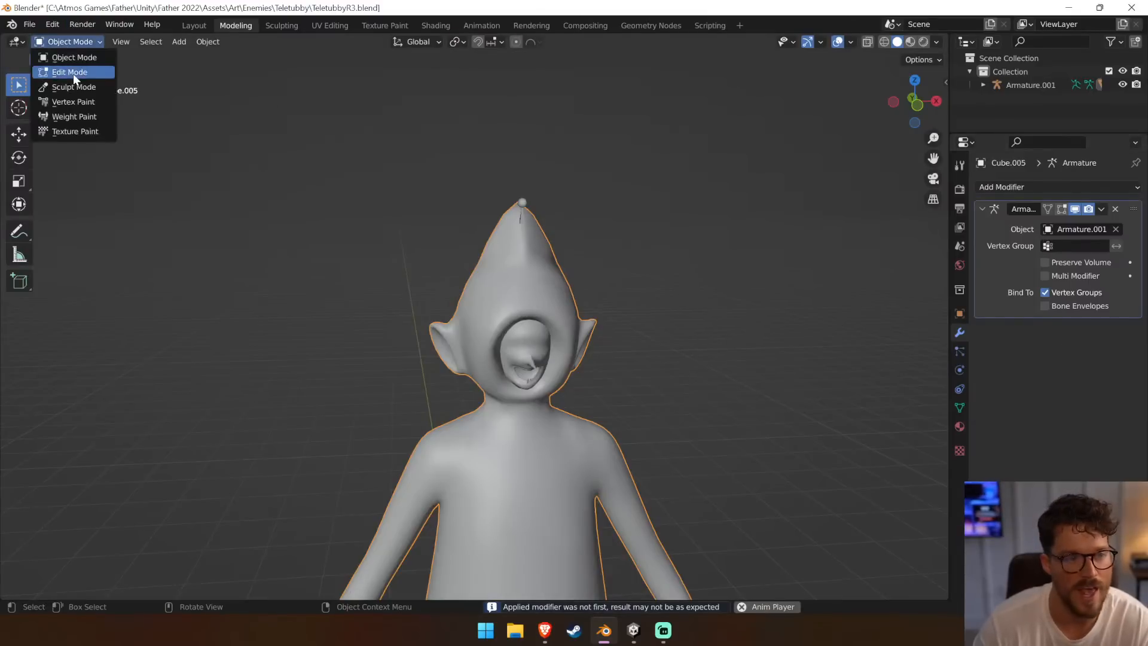
{"action": "left_click", "coordinate": [70, 70]}
{"action": "middle_click_drag", "start_coordinate": [582, 254], "coordinate": [539, 247]}
{"action": "key", "text": "KP_1"}
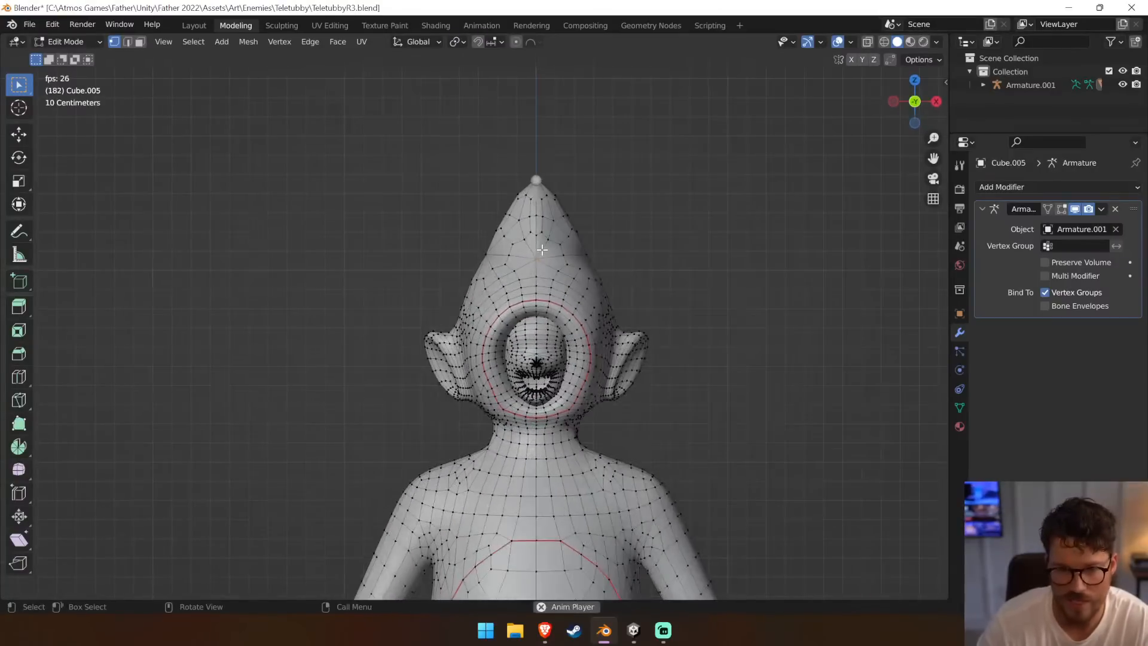
{"action": "left_click_drag", "start_coordinate": [487, 212], "coordinate": [592, 244]}
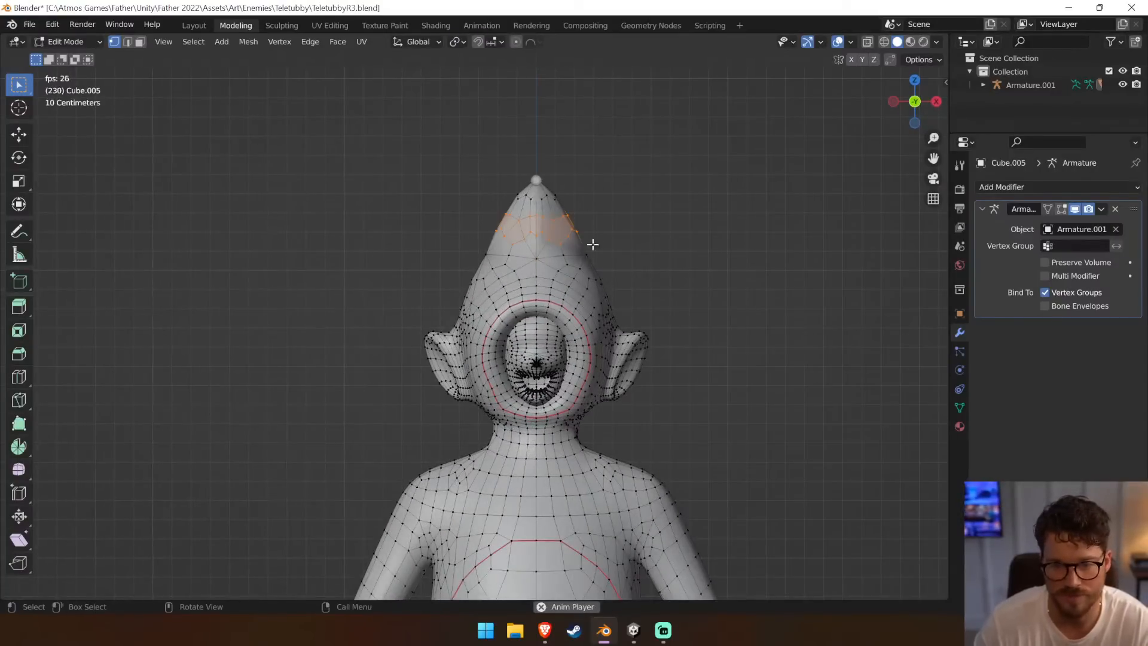
{"action": "key", "text": "s"}
{"action": "left_click", "coordinate": [650, 230]}
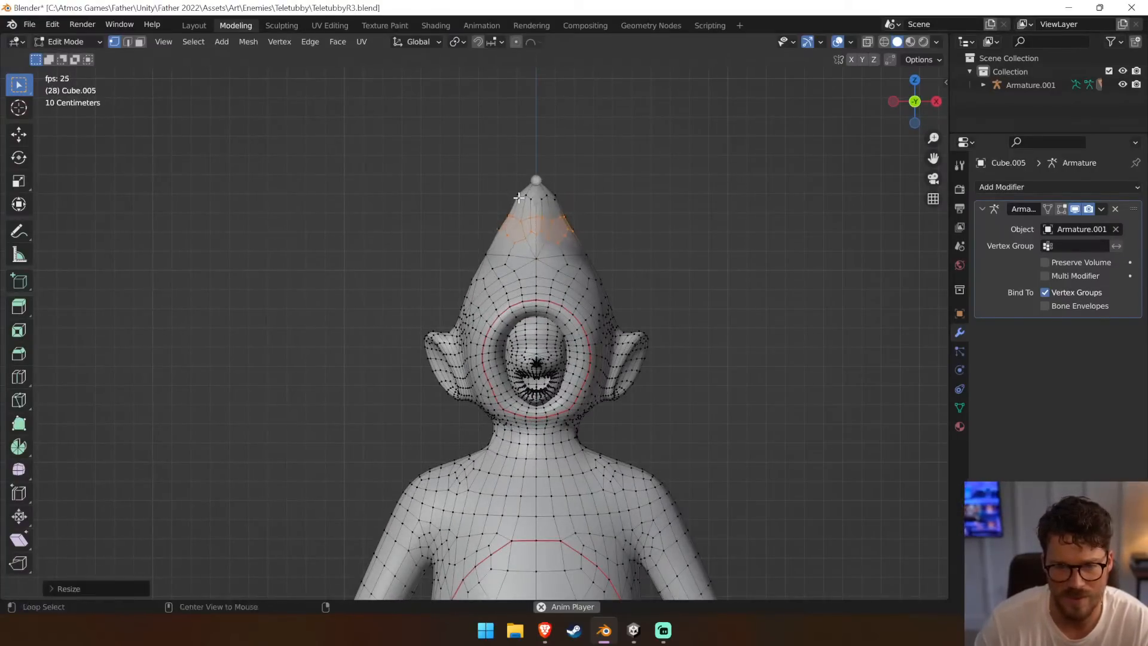
{"action": "key", "text": "alt+a"}
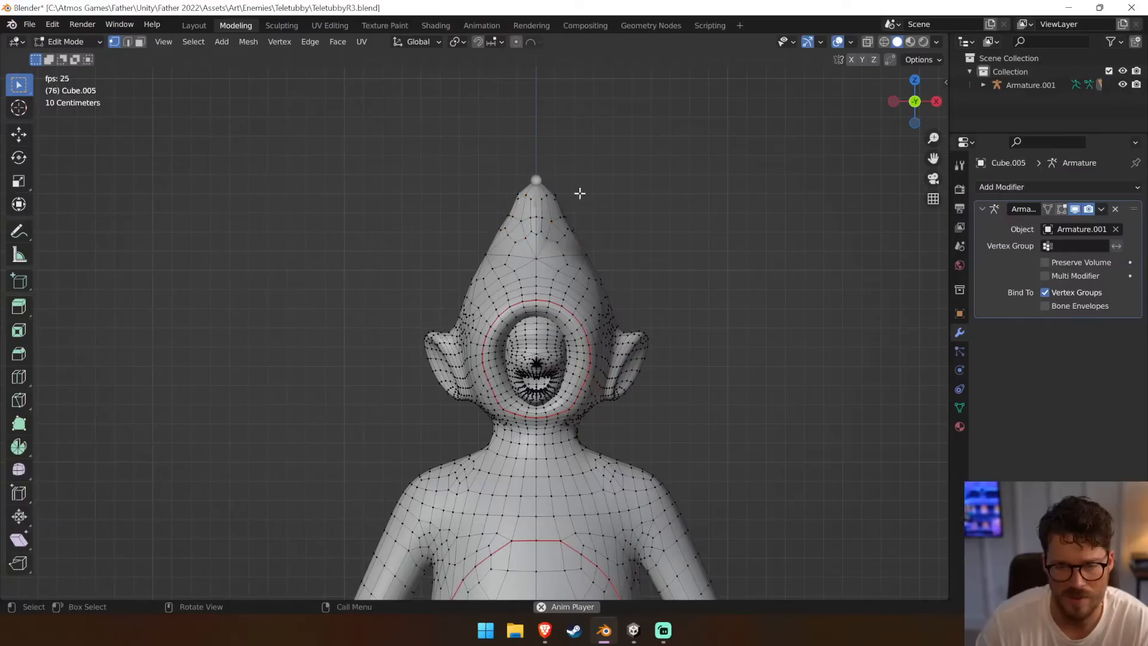
{"action": "key", "text": "ctrl+z"}
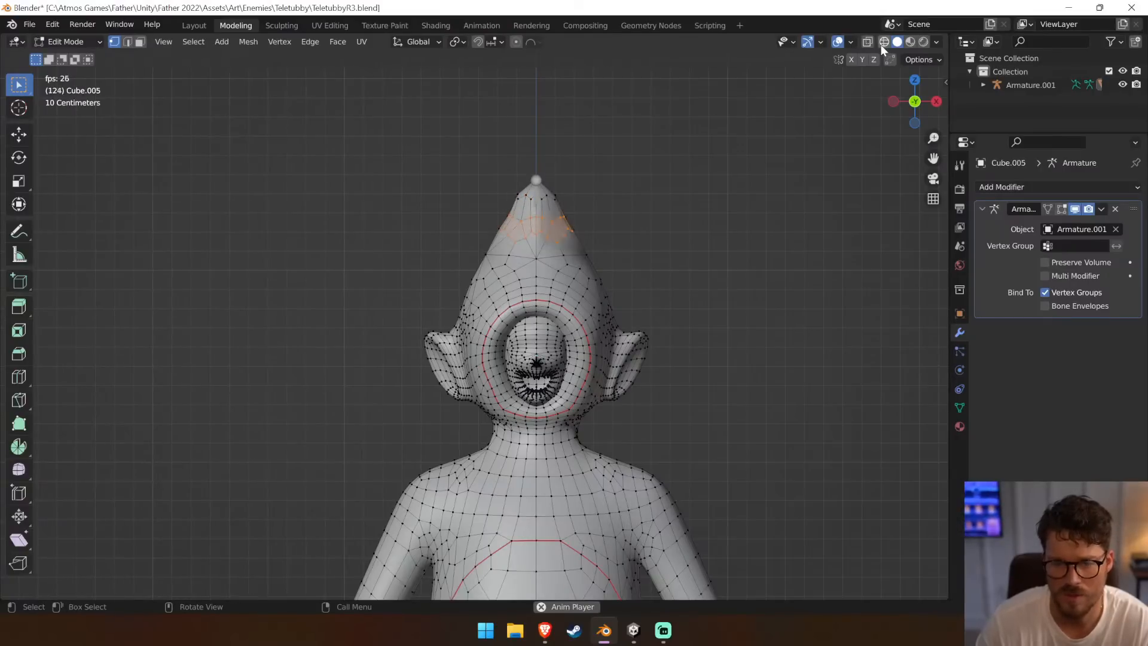
Show the mesh in wireframe and scale the full vertex bands on the upper part of the pointed hood inward, starting at about 0.9
{"action": "left_click", "coordinate": [881, 46]}
{"action": "left_click_drag", "start_coordinate": [474, 213], "coordinate": [597, 253]}
{"action": "key", "text": "s"}
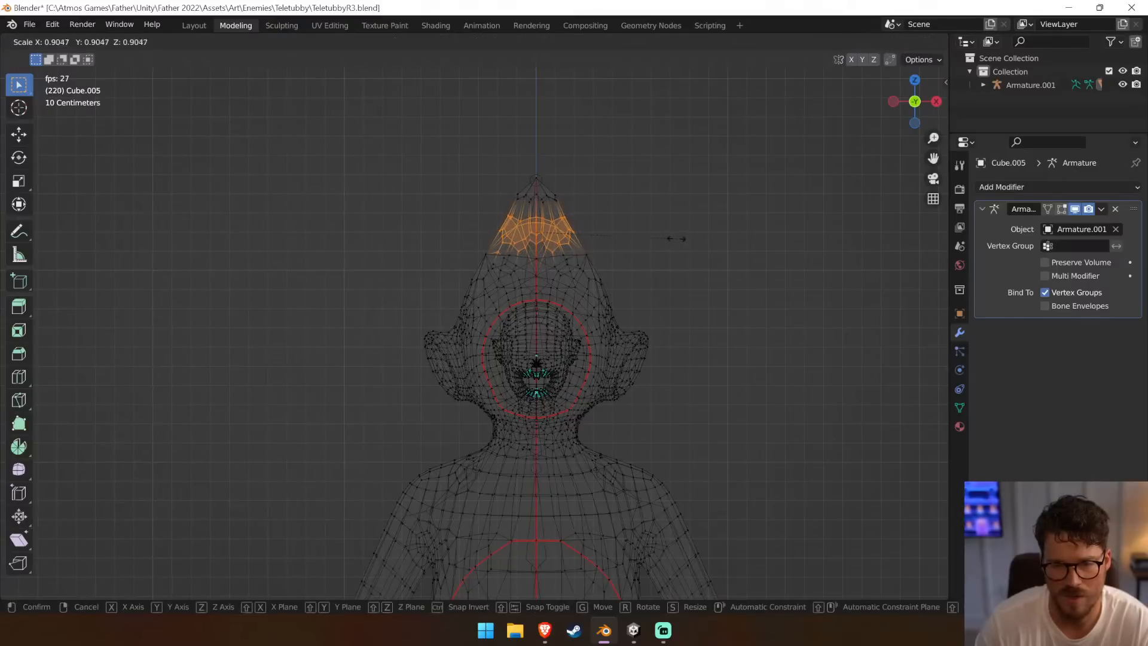
{"action": "left_click", "coordinate": [674, 238]}
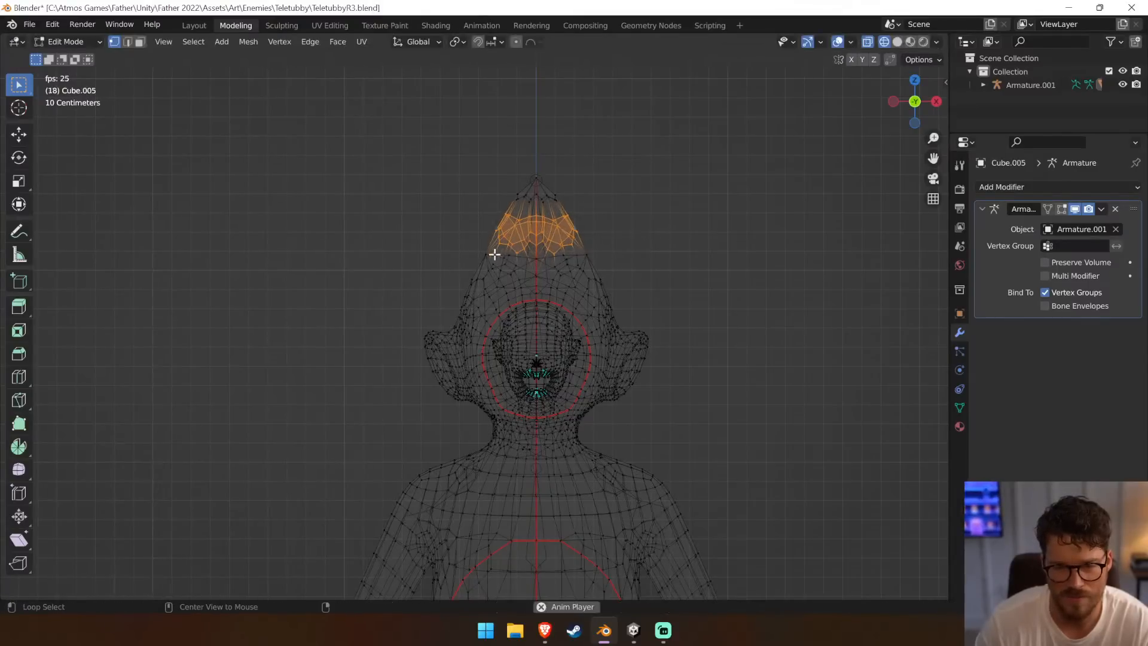
{"action": "left_click", "coordinate": [489, 254]}
{"action": "left_click_drag", "start_coordinate": [487, 223], "coordinate": [599, 258]}
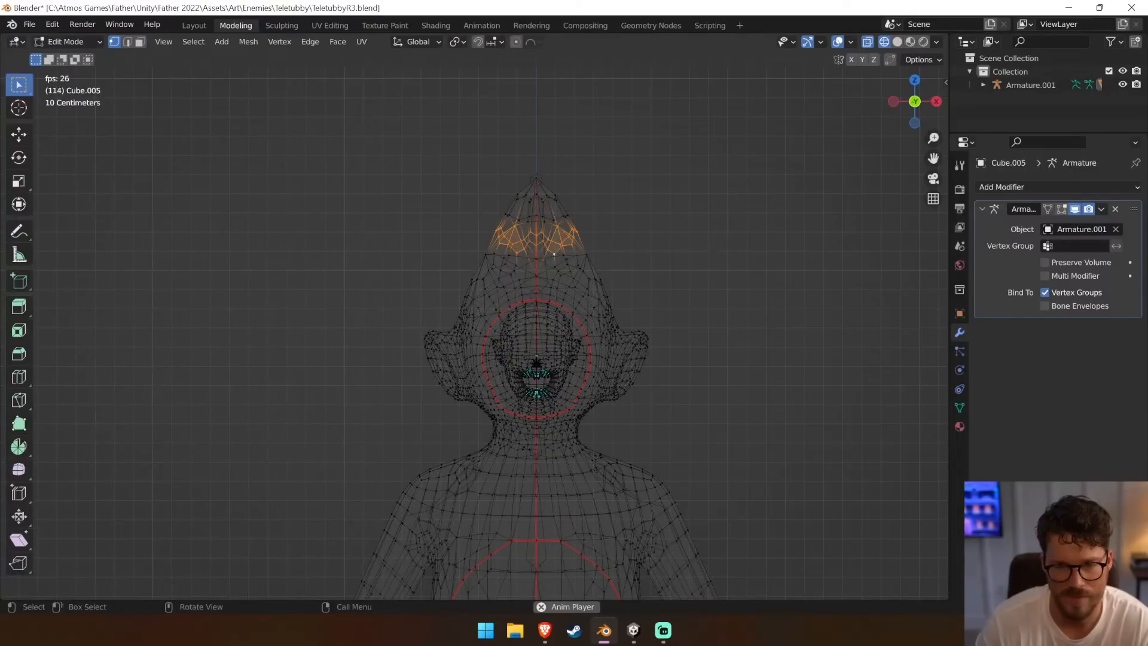
{"action": "key", "text": "s"}
{"action": "left_click", "coordinate": [702, 249]}
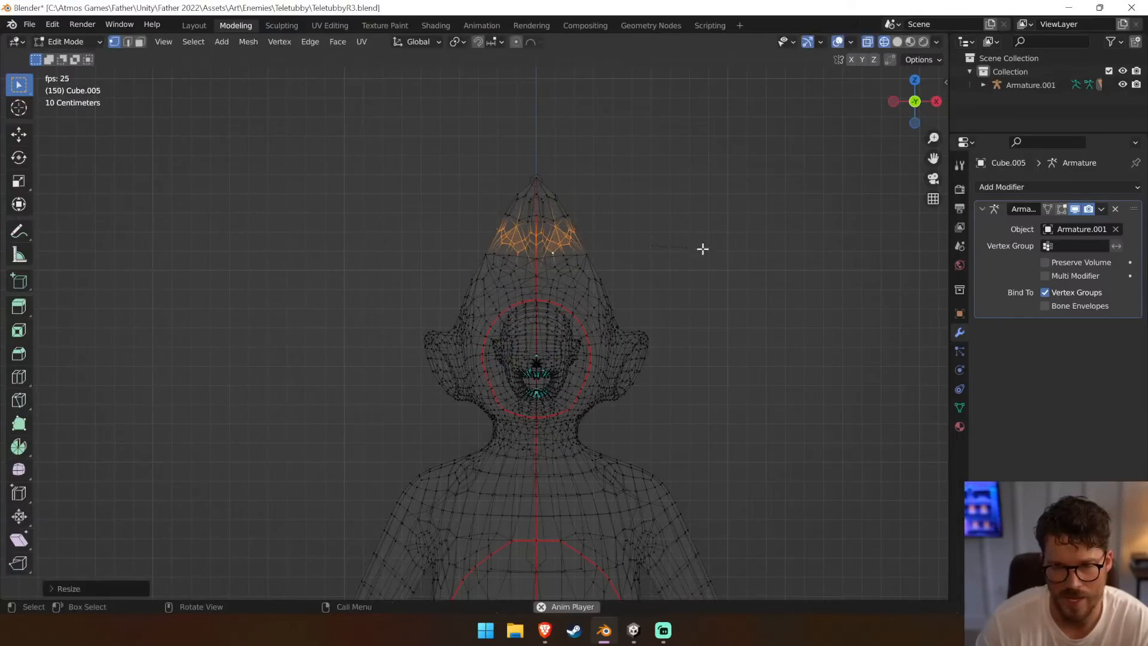
Select the vertex rows nearer the hood's tip all the way around and scale them inward to about 0.88
{"action": "left_click", "coordinate": [512, 214], "text": "alt"}
{"action": "left_click", "coordinate": [568, 217], "text": "alt"}
{"action": "left_click", "coordinate": [575, 214]}
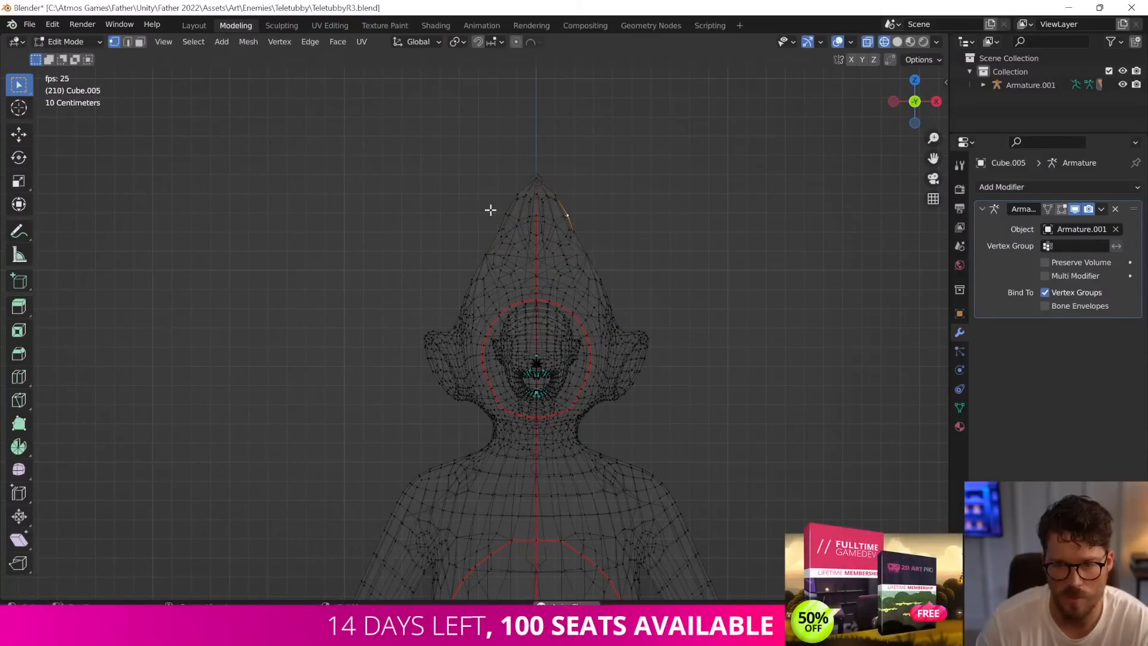
{"action": "left_click_drag", "start_coordinate": [490, 210], "coordinate": [587, 226]}
{"action": "key", "text": "s"}
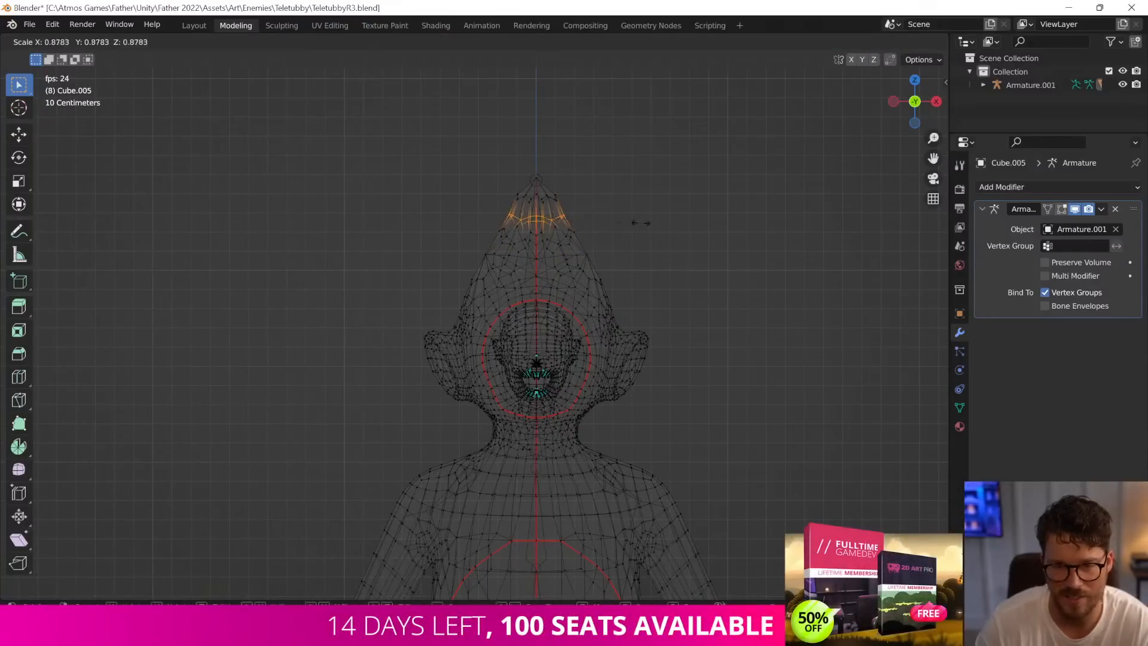
{"action": "left_click", "coordinate": [640, 221]}
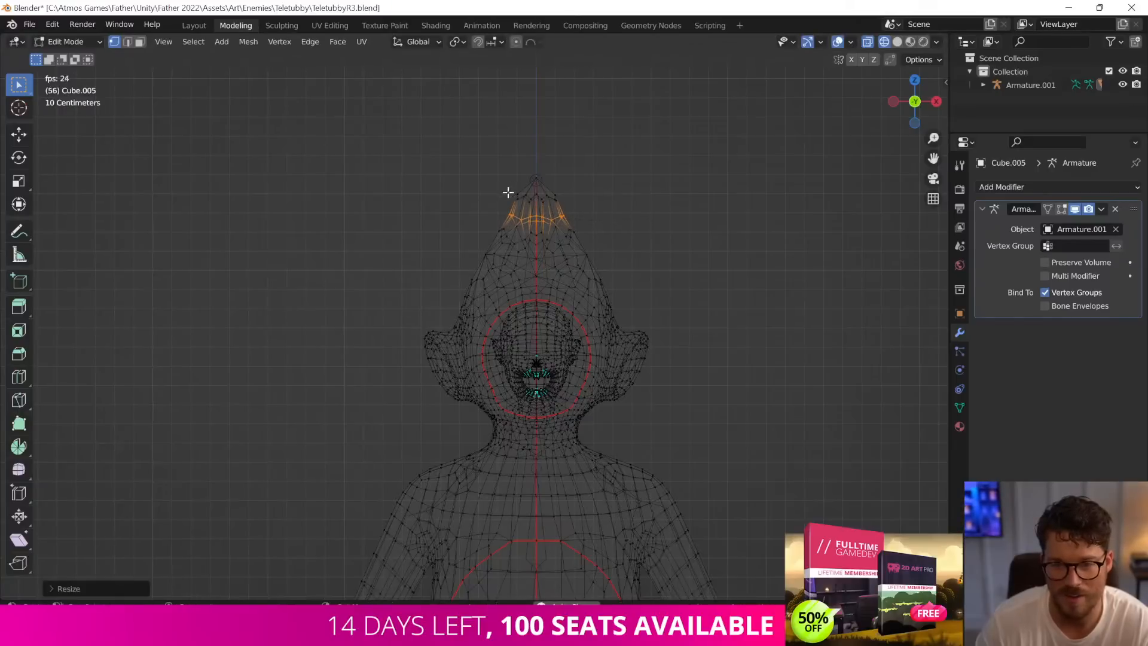
Scale the uppermost vertex ring just below the hood's tip inward and return to solid shading in front view
{"action": "left_click_drag", "start_coordinate": [508, 192], "coordinate": [578, 205]}
{"action": "key", "text": "s"}
{"action": "left_click", "coordinate": [596, 200]}
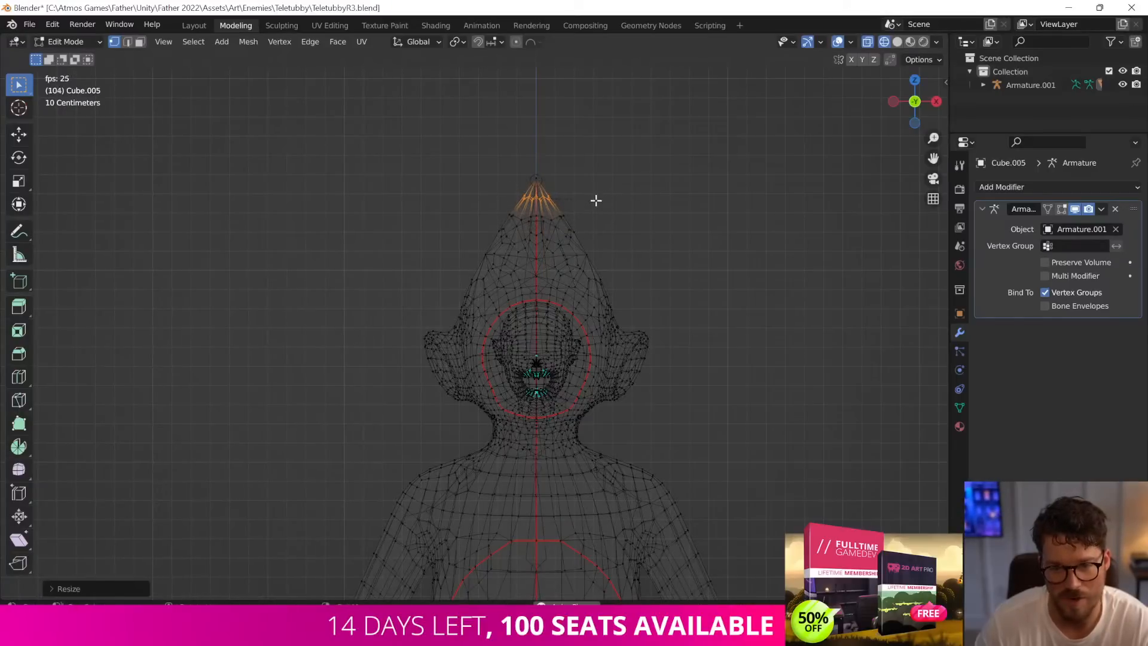
{"action": "left_click", "coordinate": [705, 205]}
{"action": "key", "text": "shift+z"}
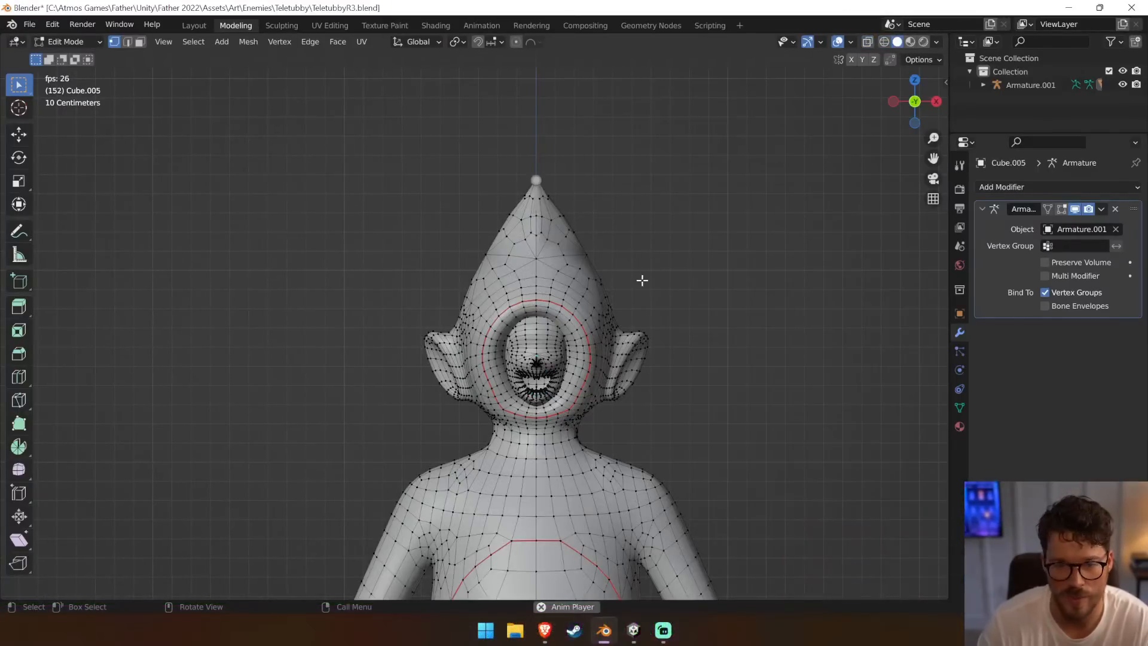
{"action": "middle_click_drag", "start_coordinate": [598, 280], "coordinate": [674, 322]}
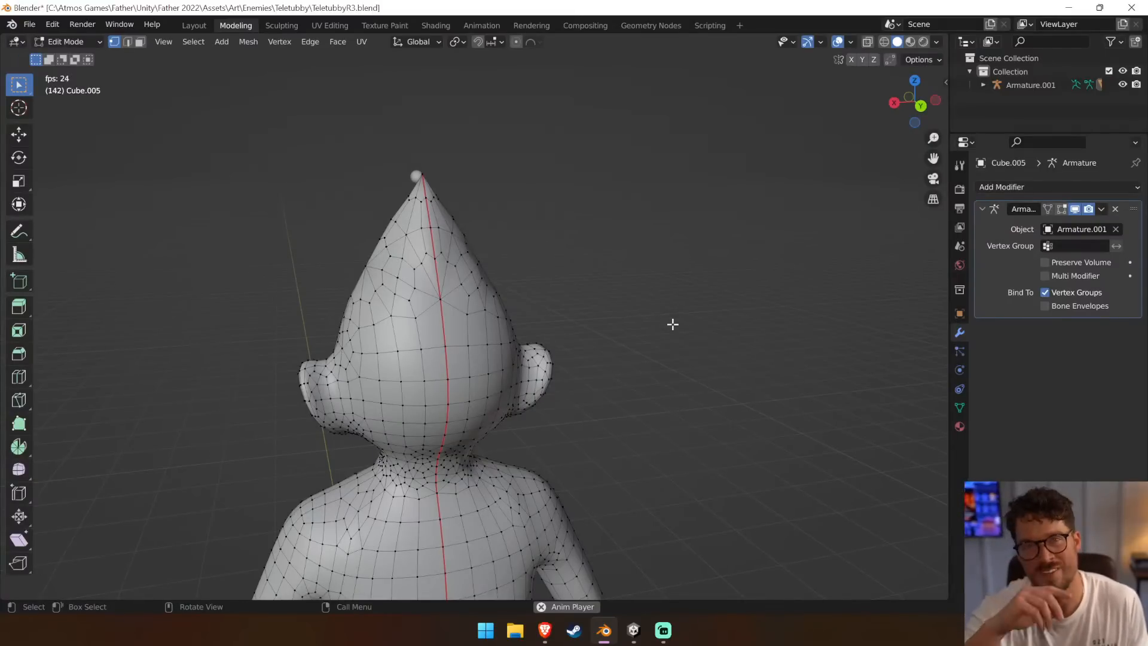
{"action": "key", "text": "KP_1"}
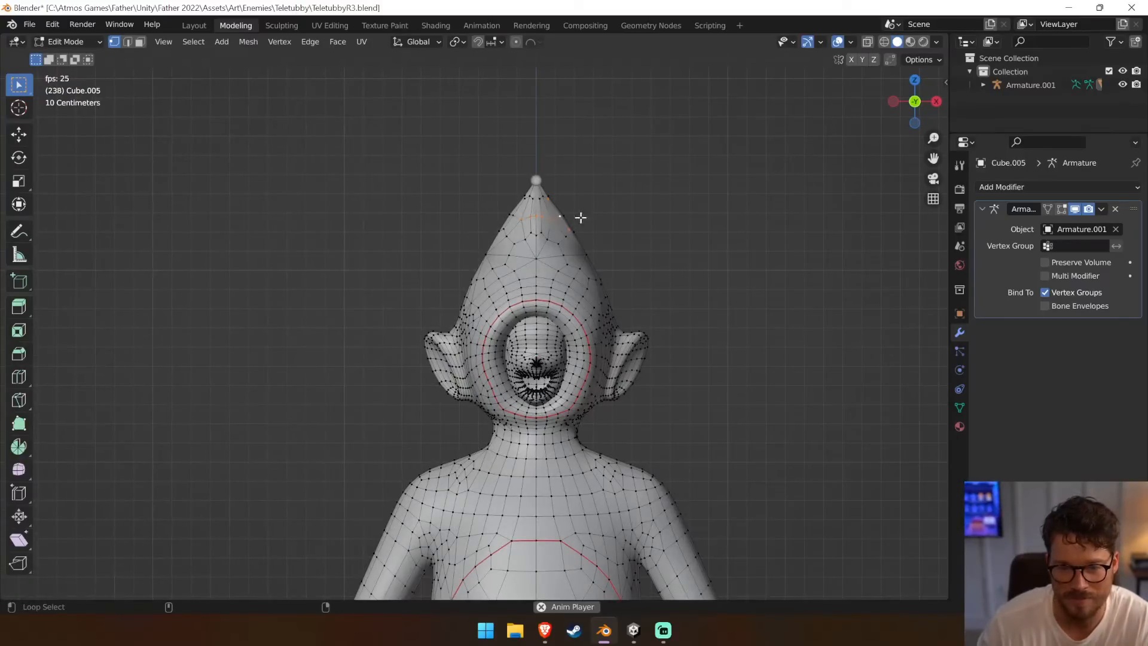
{"action": "middle_click_drag", "start_coordinate": [519, 216], "coordinate": [593, 221]}
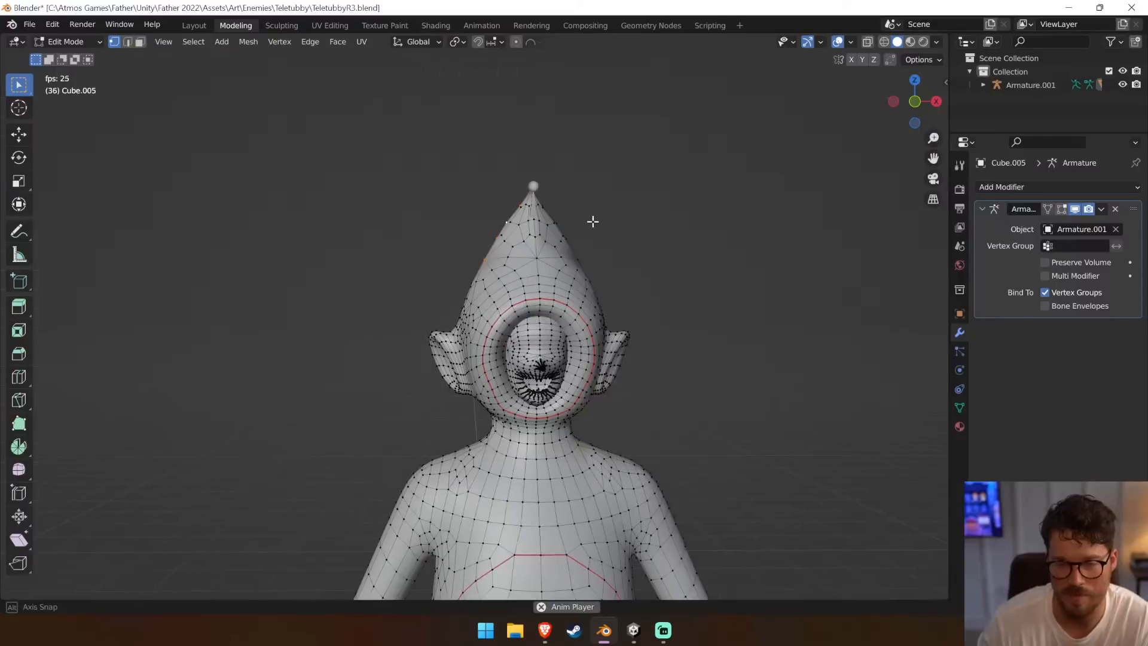
{"action": "key", "text": "KP_1"}
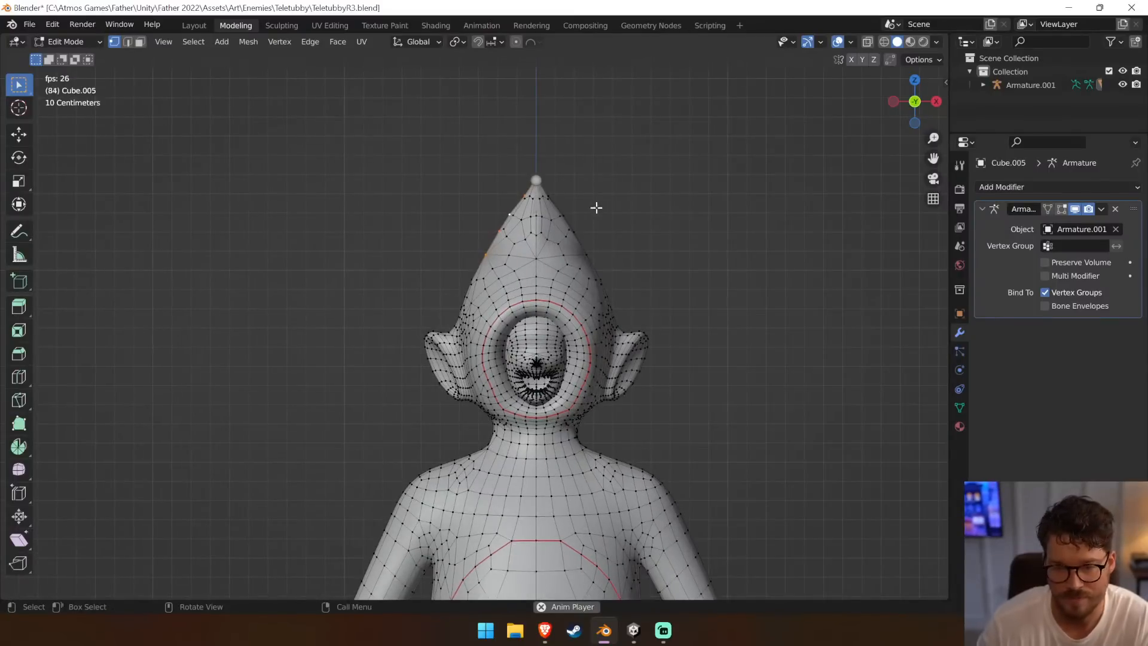
Save the file and switch to Unity to inspect the Teletubby's reshaped pointed head
{"action": "key", "text": "ctrl+s"}
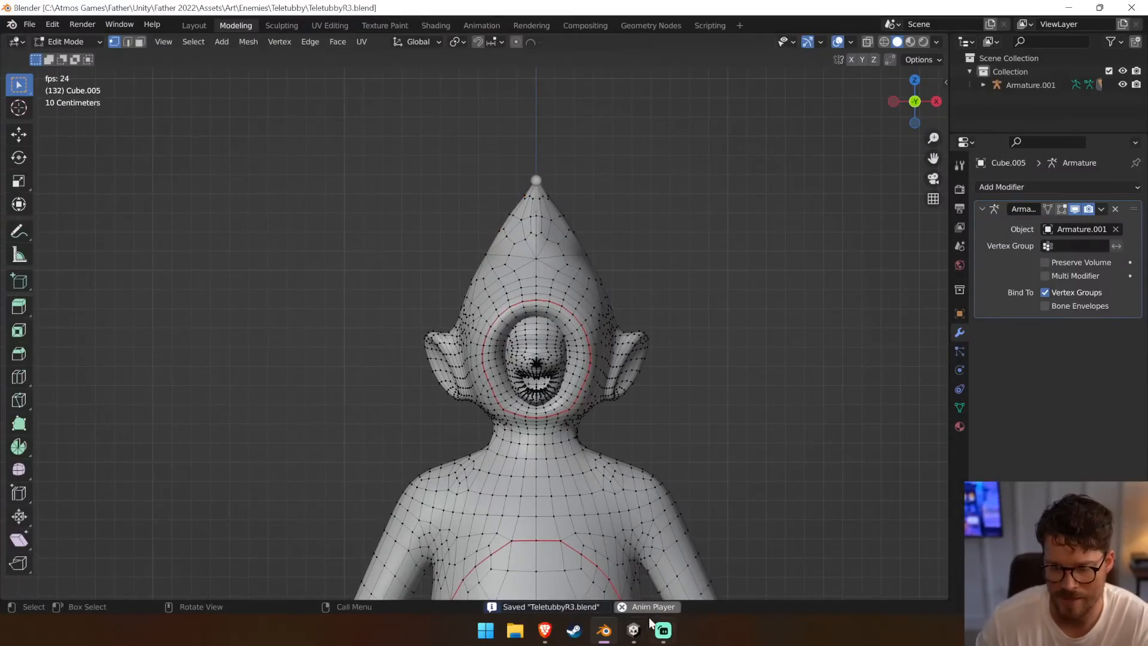
{"action": "left_click", "coordinate": [633, 630]}
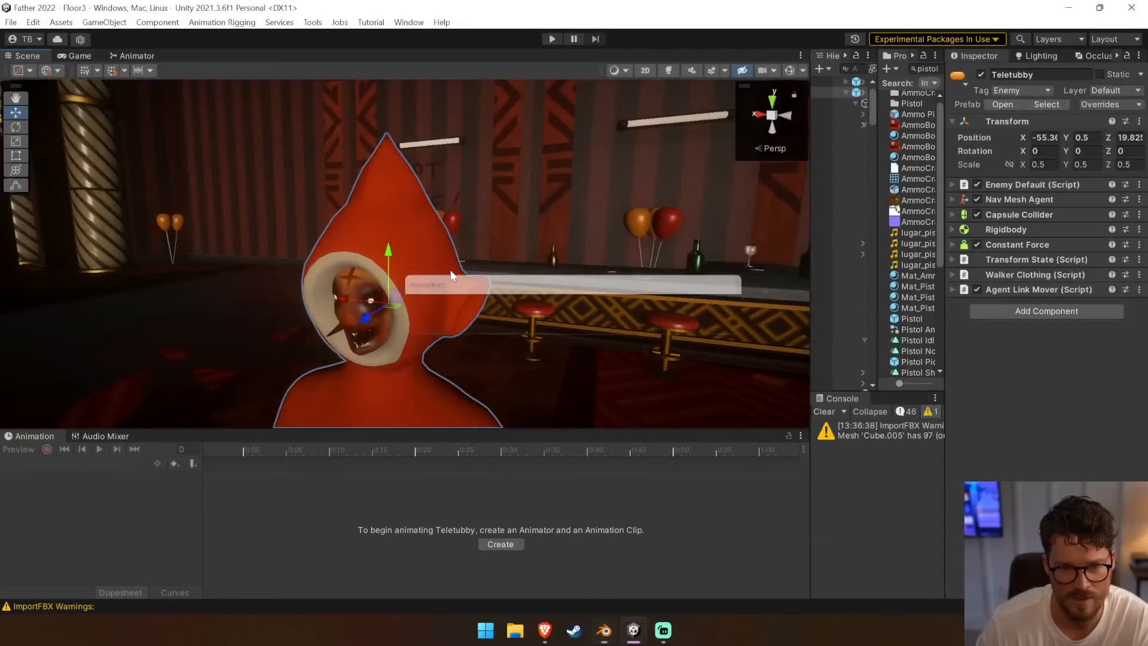
{"action": "middle_click_drag", "start_coordinate": [432, 272], "coordinate": [442, 221]}
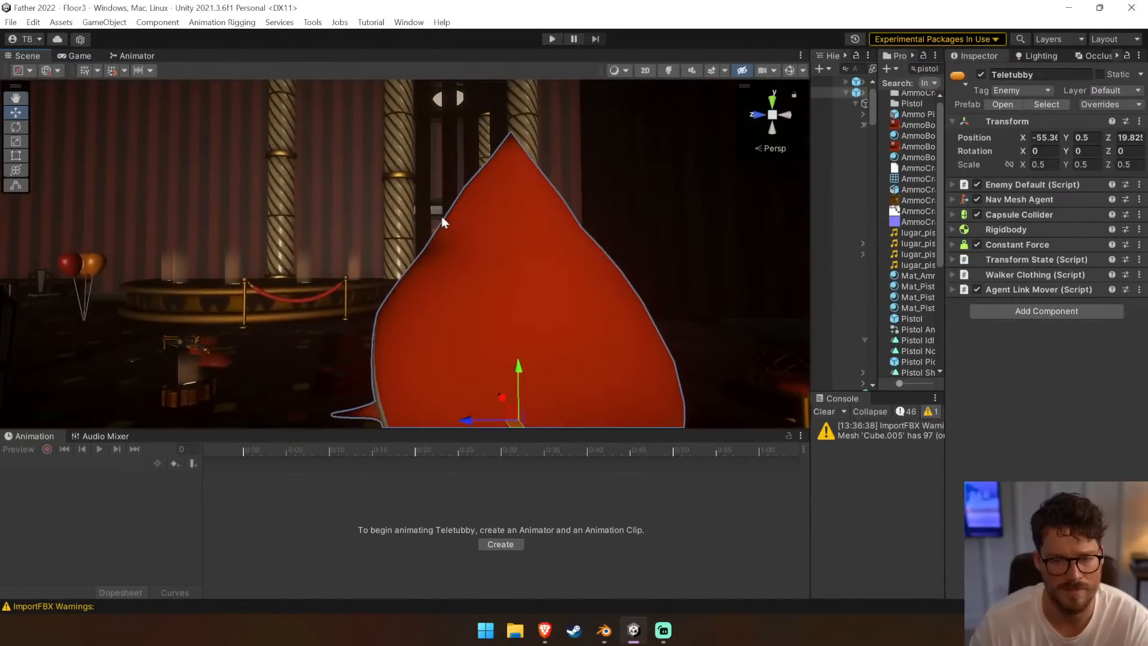
Switch back to Blender, select an edge loop at the base of one ear, and save the file again
{"action": "key", "text": "alt+Tab"}
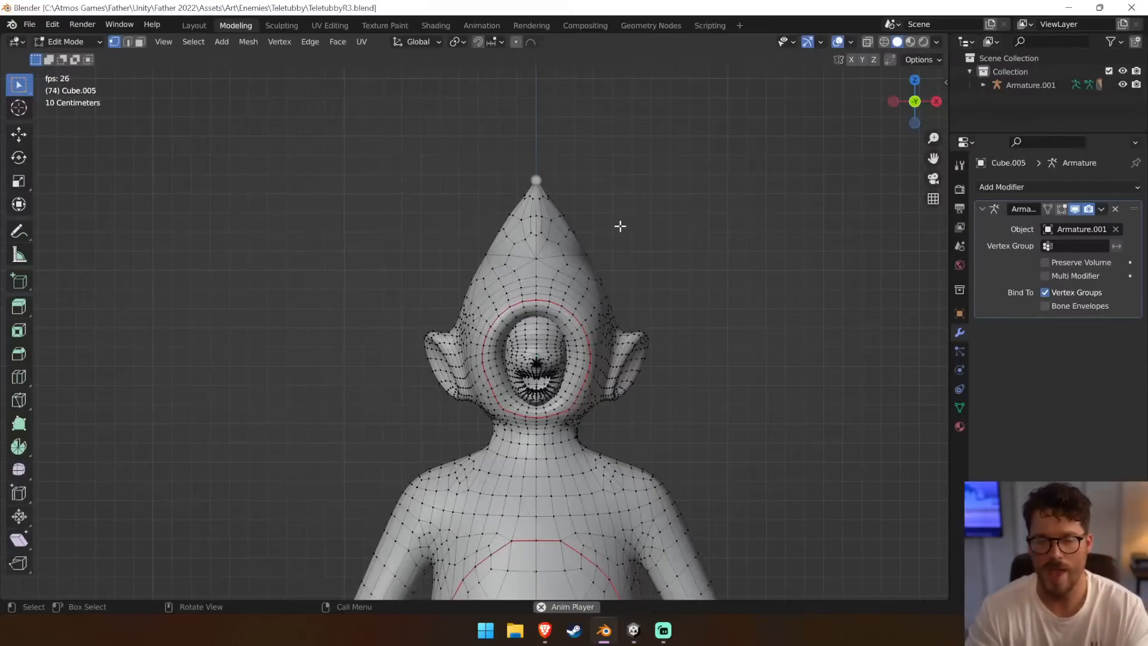
{"action": "scroll", "coordinate": [617, 265], "scroll_direction": "up", "scroll_amount": 3}
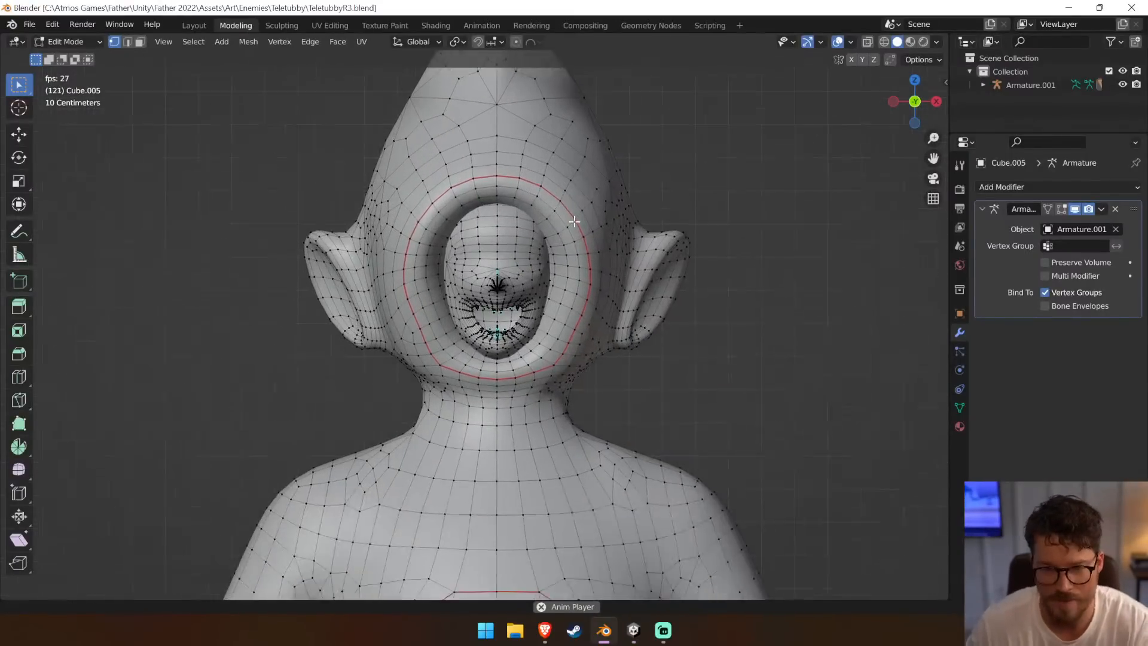
{"action": "scroll", "coordinate": [574, 222], "scroll_direction": "up", "scroll_amount": 2}
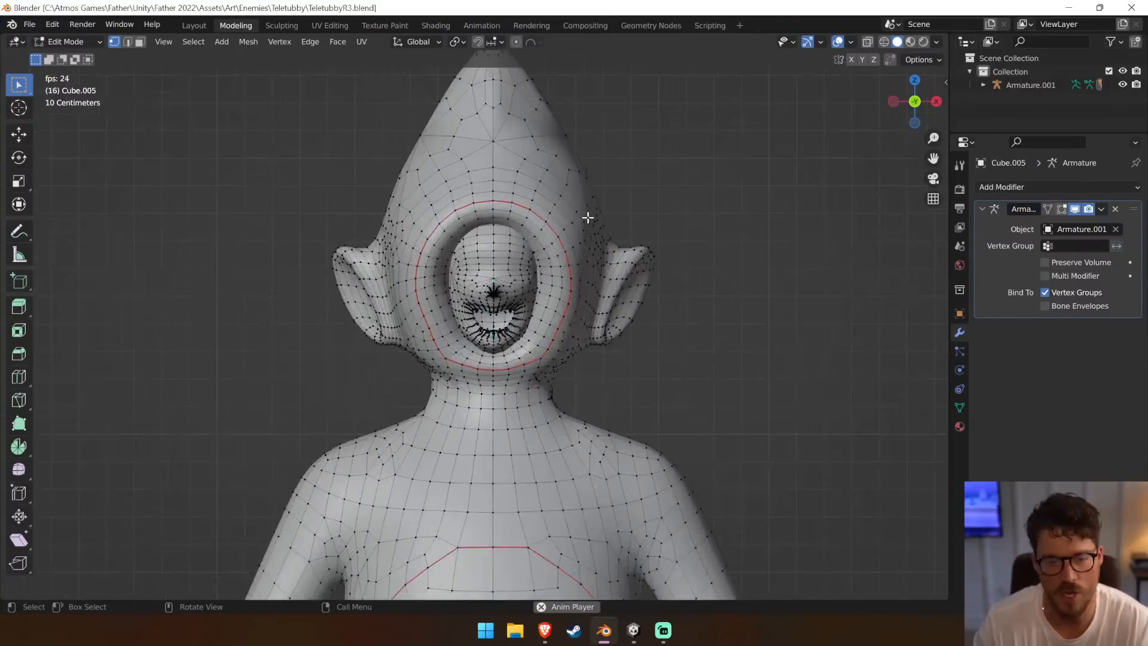
{"action": "left_click", "coordinate": [375, 255], "text": "alt"}
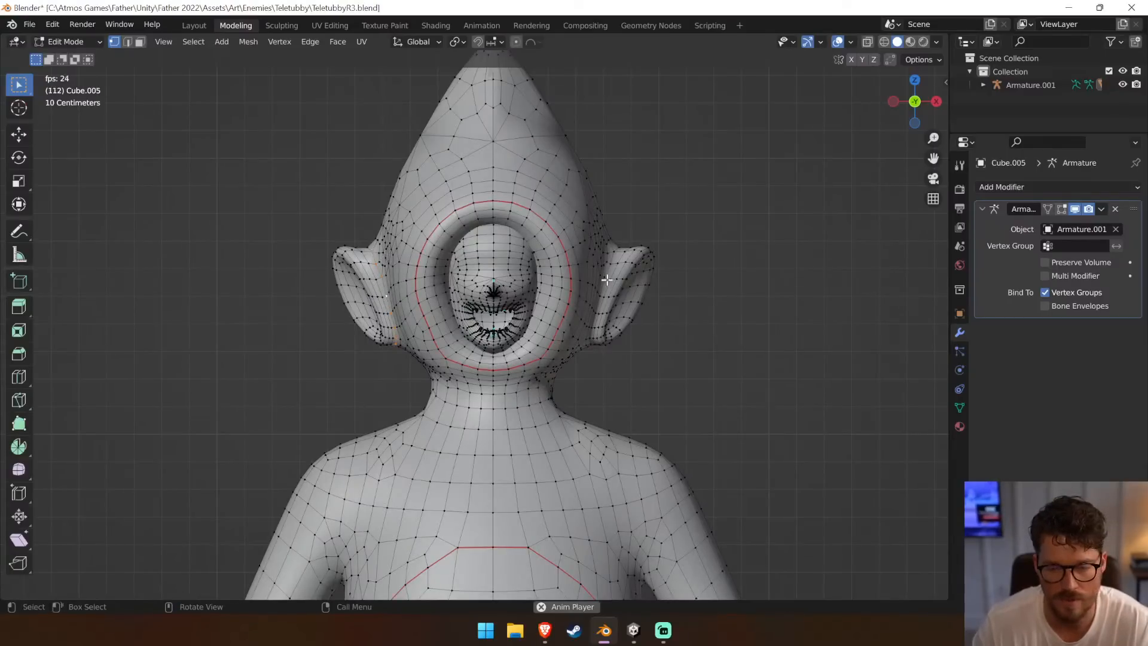
{"action": "key", "text": "ctrl+s"}
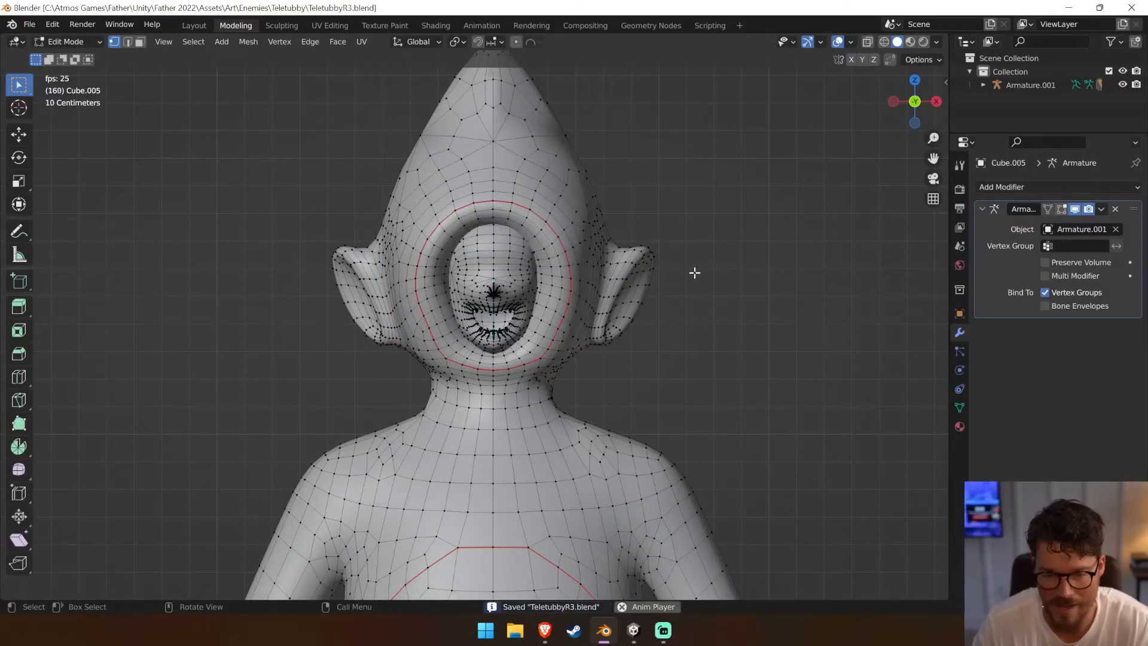
Switch to Unity, frame the Teletubby and examine its head, ear and face opening from the side
{"action": "left_click", "coordinate": [633, 630]}
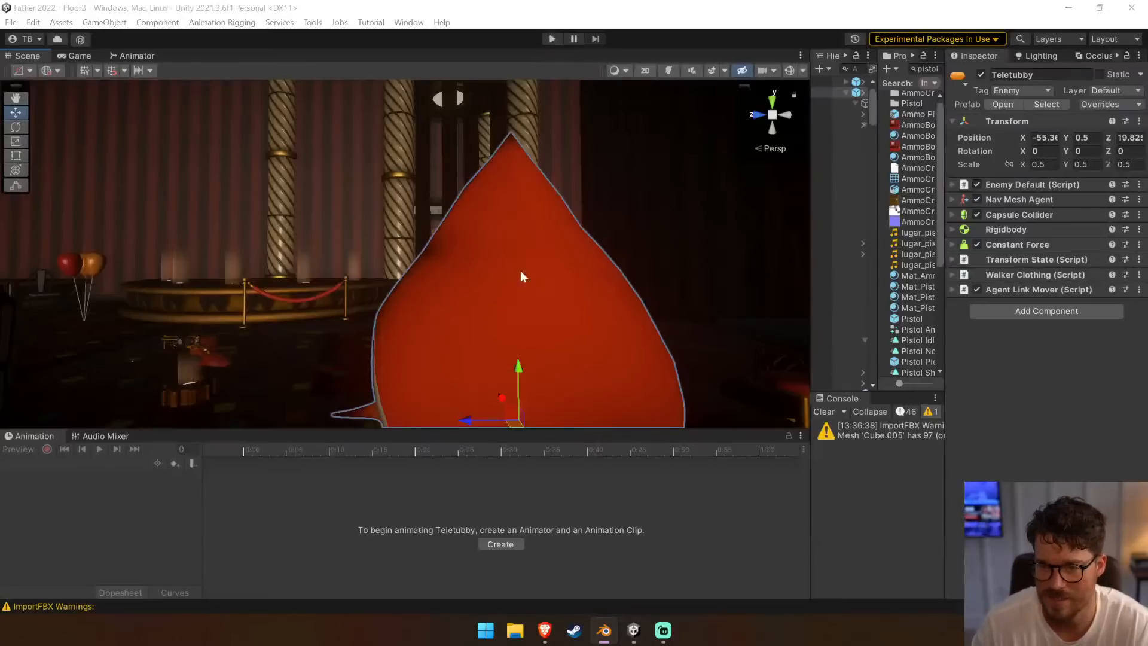
{"action": "scroll", "coordinate": [464, 297], "scroll_direction": "up", "scroll_amount": 5}
{"action": "key", "text": "f"}
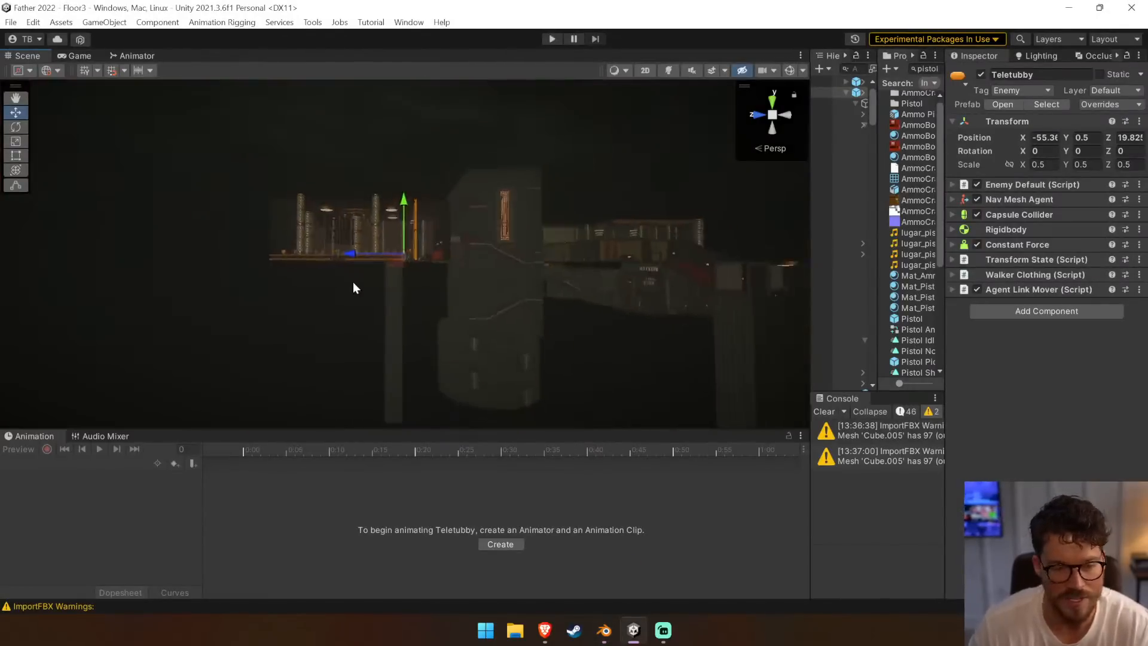
{"action": "scroll", "coordinate": [353, 275], "scroll_direction": "up", "scroll_amount": 12}
{"action": "middle_click_drag", "start_coordinate": [351, 264], "coordinate": [579, 277]}
{"action": "right_click_drag", "start_coordinate": [299, 281], "coordinate": [817, 229]}
{"action": "right_click_drag", "start_coordinate": [706, 180], "coordinate": [527, 180]}
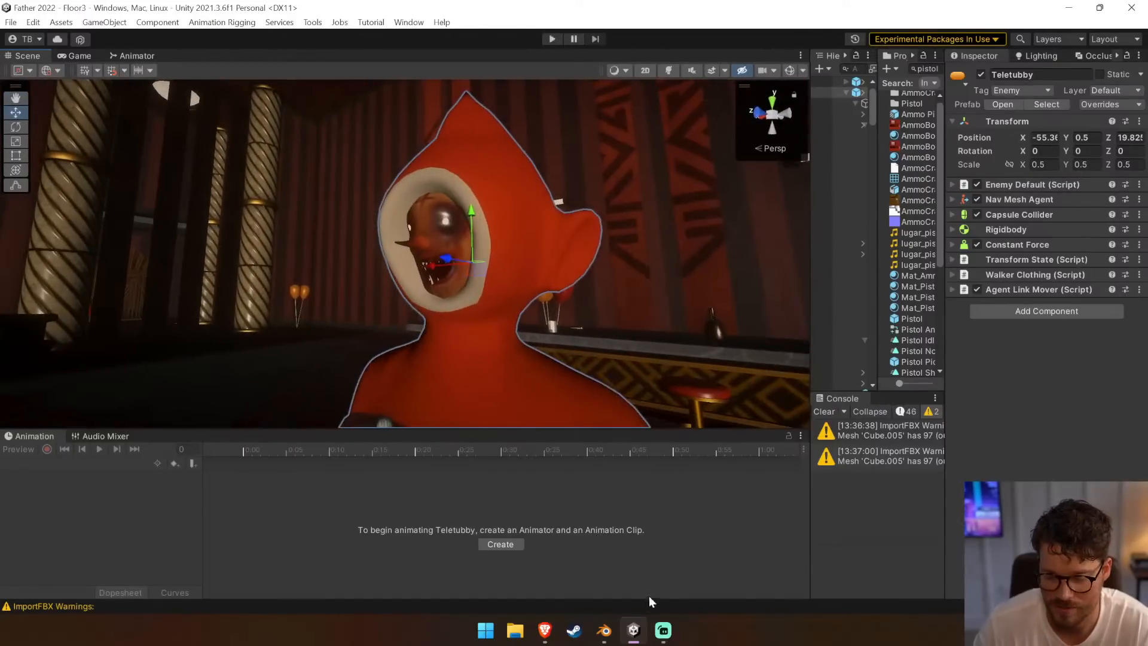
Switch back to Blender, grow a selection over the entire inner face mesh inside the hood opening and delete its vertices
{"action": "left_click", "coordinate": [603, 630]}
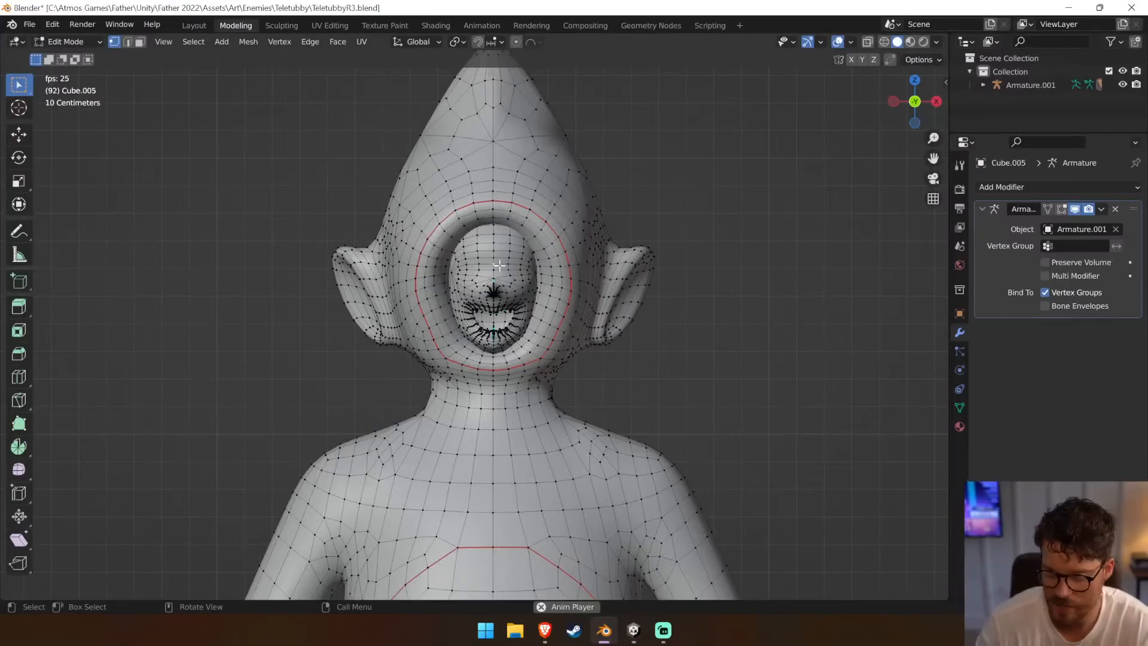
{"action": "key", "text": "ctrl+KP_Add"}
{"action": "key", "text": "ctrl+KP_Add"}
{"action": "key", "text": "ctrl+KP_Add"}
{"action": "key", "text": "ctrl+KP_Add"}
{"action": "key", "text": "ctrl+KP_Add"}
{"action": "key", "text": "ctrl+KP_Add"}
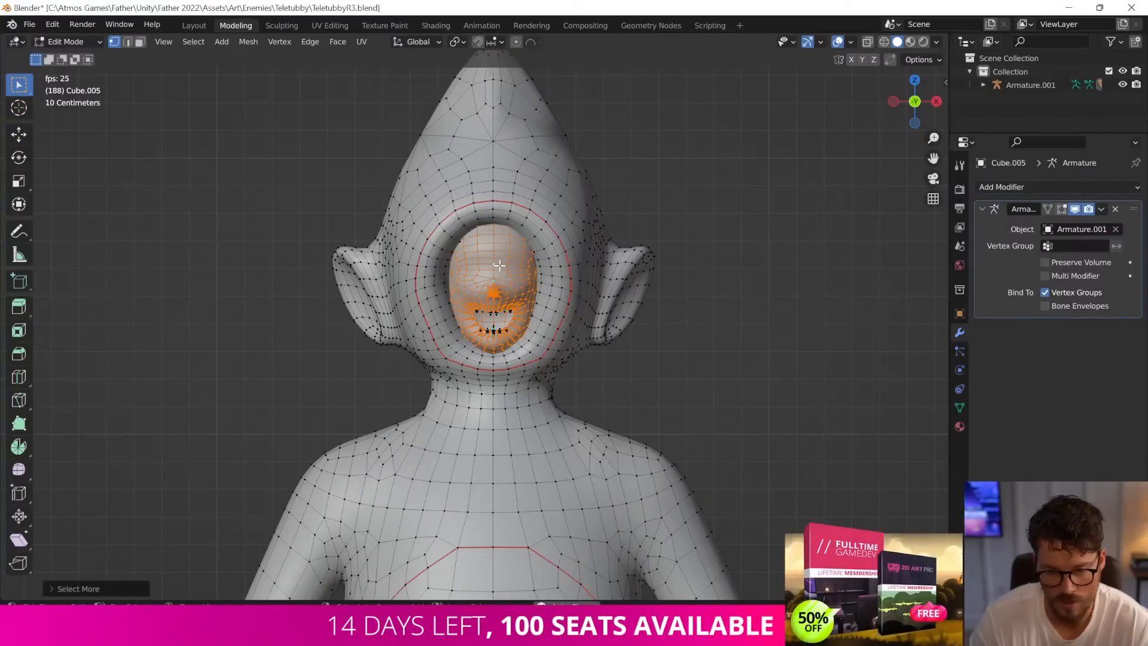
{"action": "key", "text": "x"}
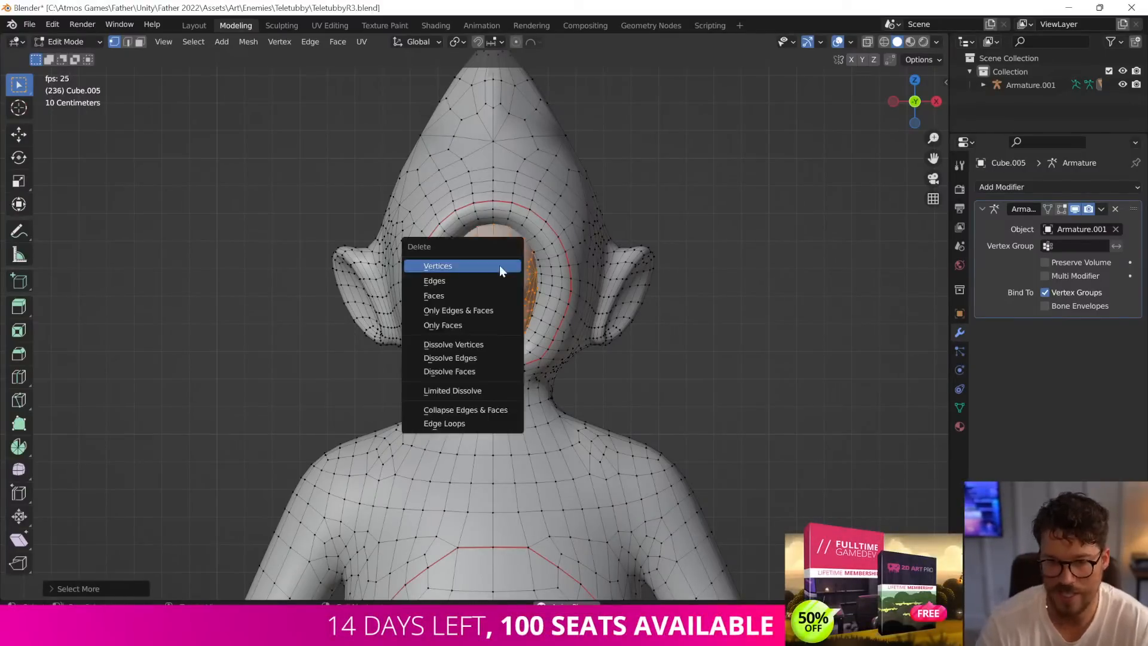
{"action": "left_click", "coordinate": [499, 264]}
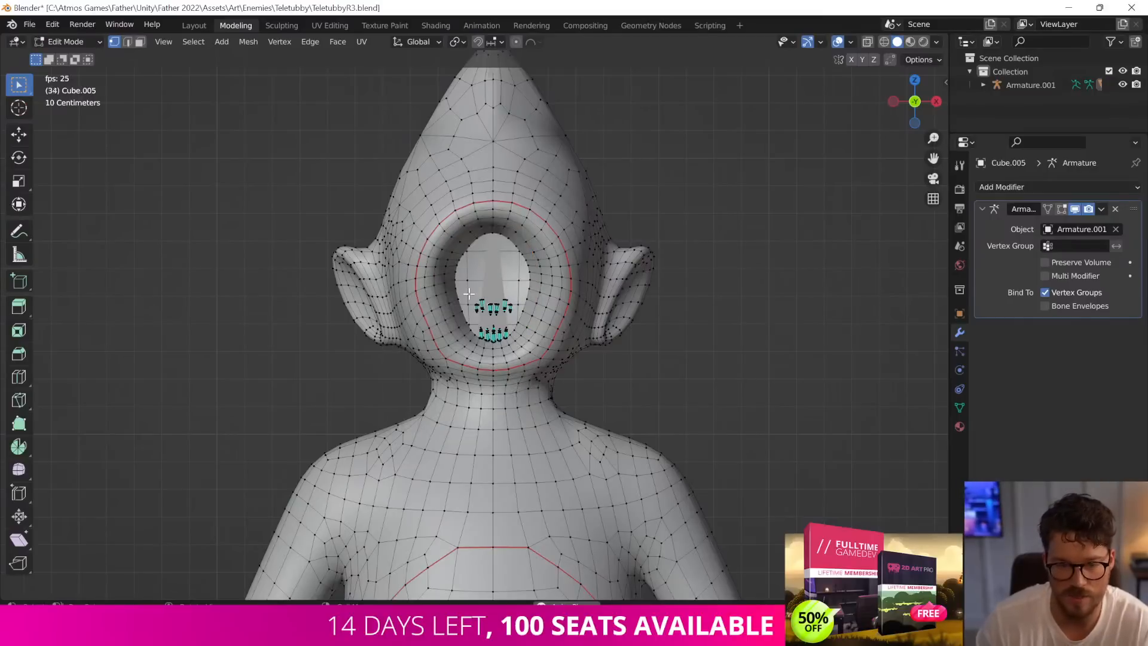
{"action": "left_click_drag", "start_coordinate": [517, 321], "coordinate": [519, 320]}
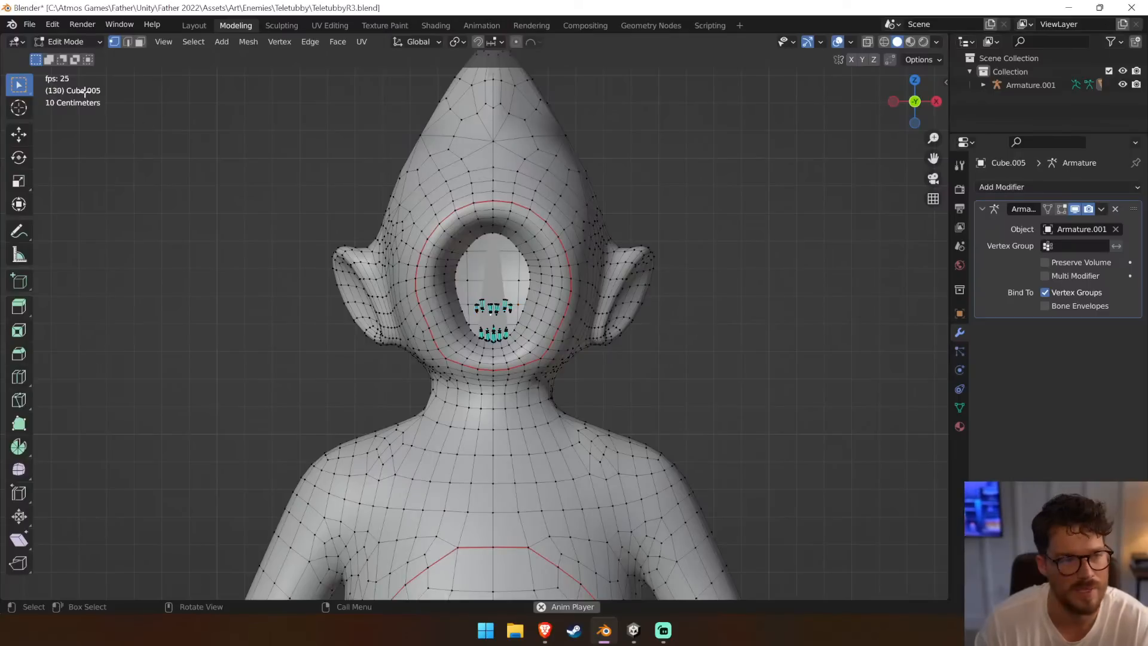
Switch to Object Mode, pick the model at the teeth inside the face opening, and return to Edit Mode on the body mesh
{"action": "left_click", "coordinate": [81, 46]}
{"action": "left_click", "coordinate": [71, 54]}
{"action": "left_click", "coordinate": [497, 307]}
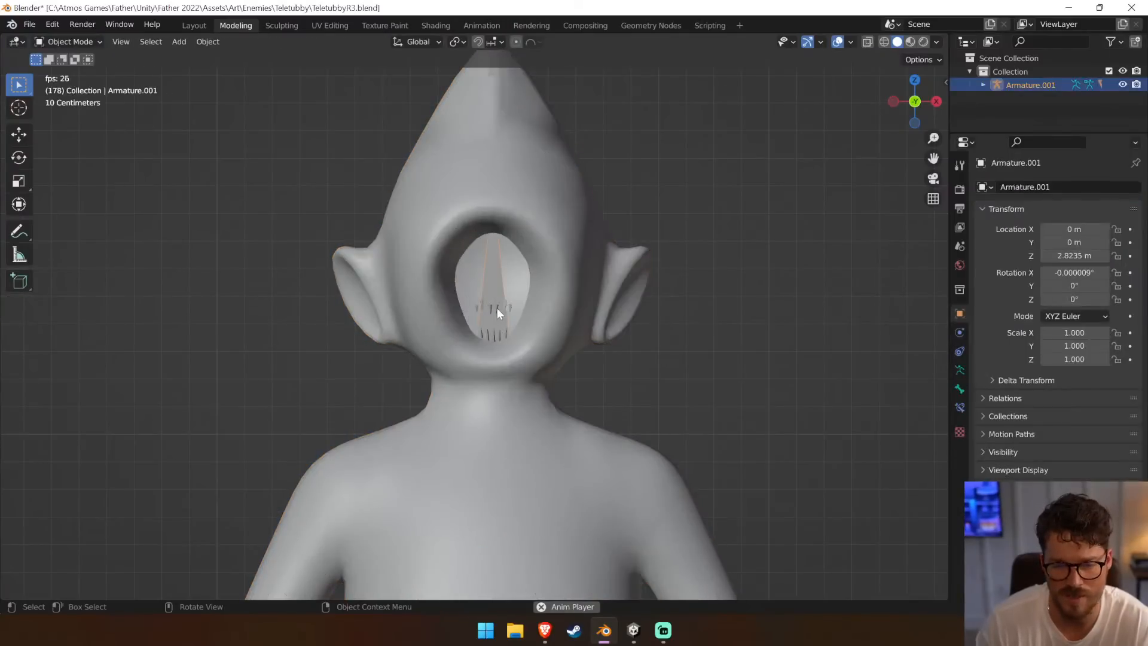
{"action": "left_click", "coordinate": [496, 307]}
{"action": "left_click", "coordinate": [81, 41]}
{"action": "left_click", "coordinate": [82, 72]}
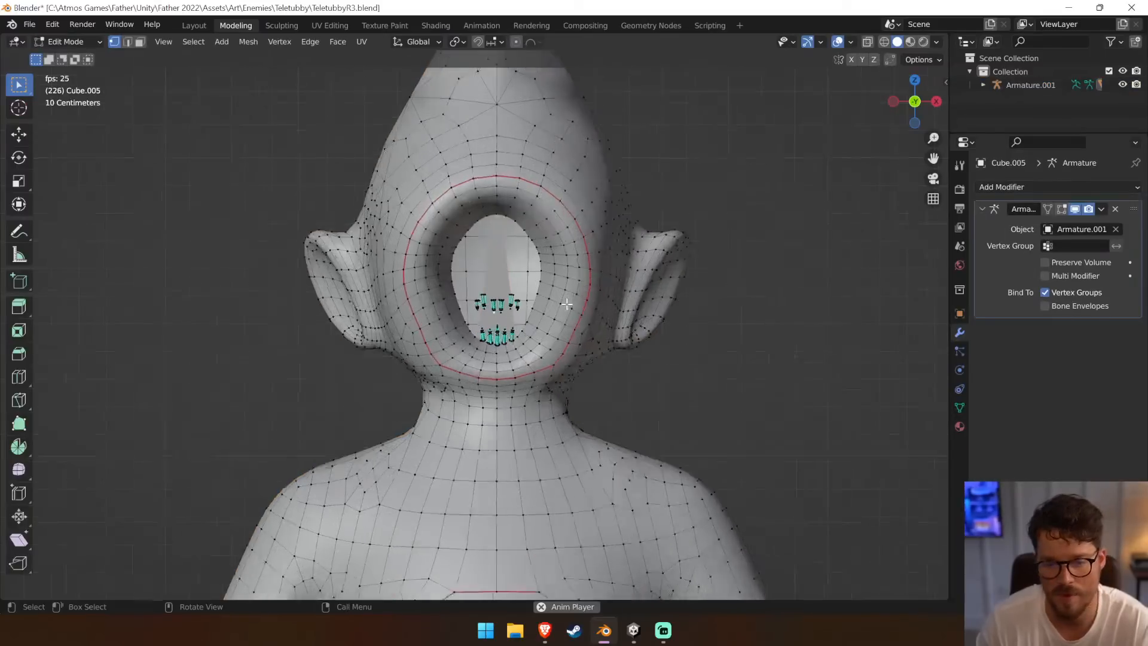
In wireframe display, select all the upper and lower teeth inside the face opening and delete their vertices
{"action": "scroll", "coordinate": [578, 278], "scroll_direction": "up", "scroll_amount": 8}
{"action": "middle_click_drag", "start_coordinate": [579, 278], "coordinate": [270, 257]}
{"action": "scroll", "coordinate": [477, 255], "scroll_direction": "up", "scroll_amount": 2}
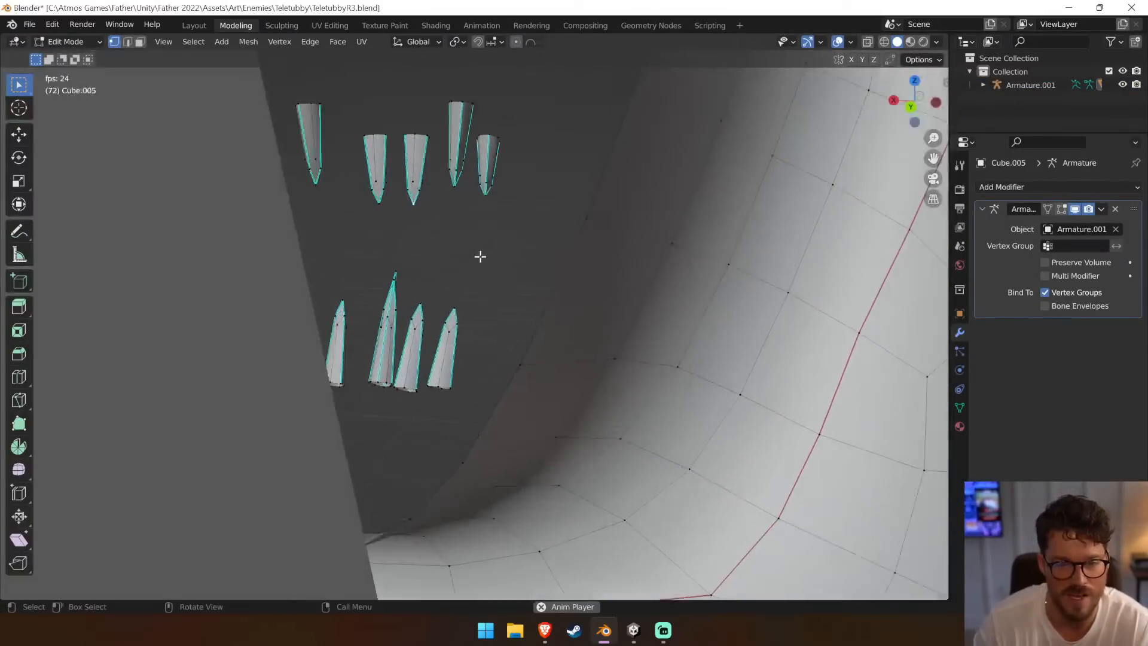
{"action": "middle_click_drag", "start_coordinate": [479, 252], "coordinate": [526, 253]}
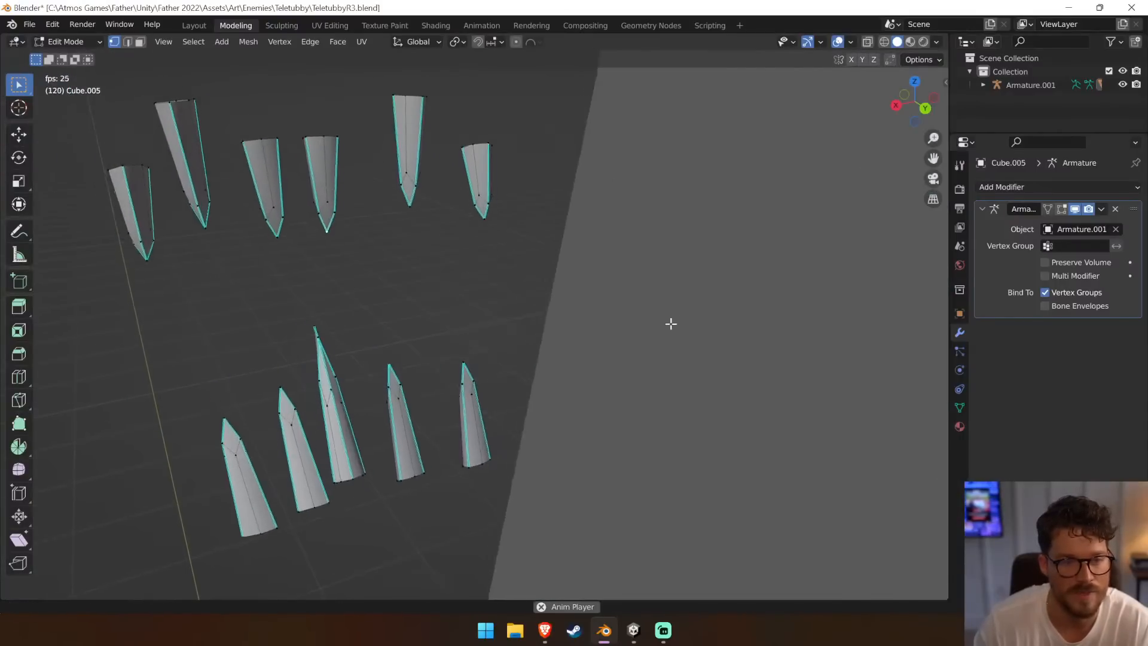
{"action": "left_click", "coordinate": [884, 41]}
{"action": "mouse_move", "coordinate": [185, 109]}
{"action": "left_mouse_down"}
{"action": "mouse_move", "coordinate": [262, 206]}
{"action": "mouse_move", "coordinate": [561, 502]}
{"action": "mouse_move", "coordinate": [535, 516]}
{"action": "left_mouse_up"}
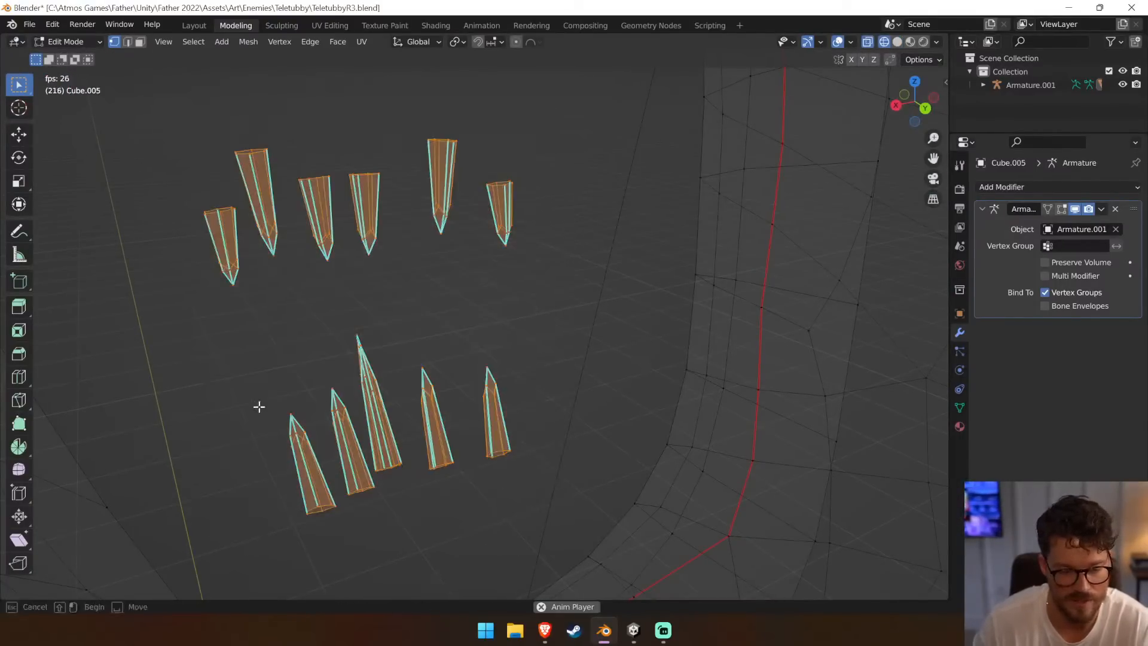
{"action": "key", "text": "x"}
{"action": "left_click", "coordinate": [383, 547]}
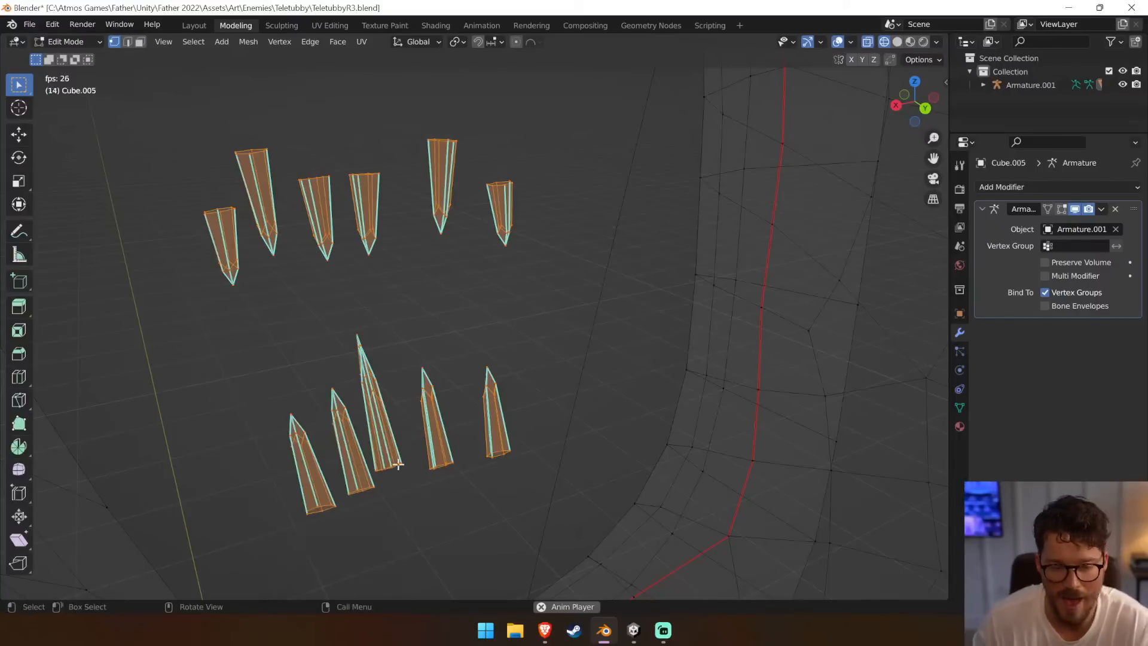
{"action": "key", "text": "x"}
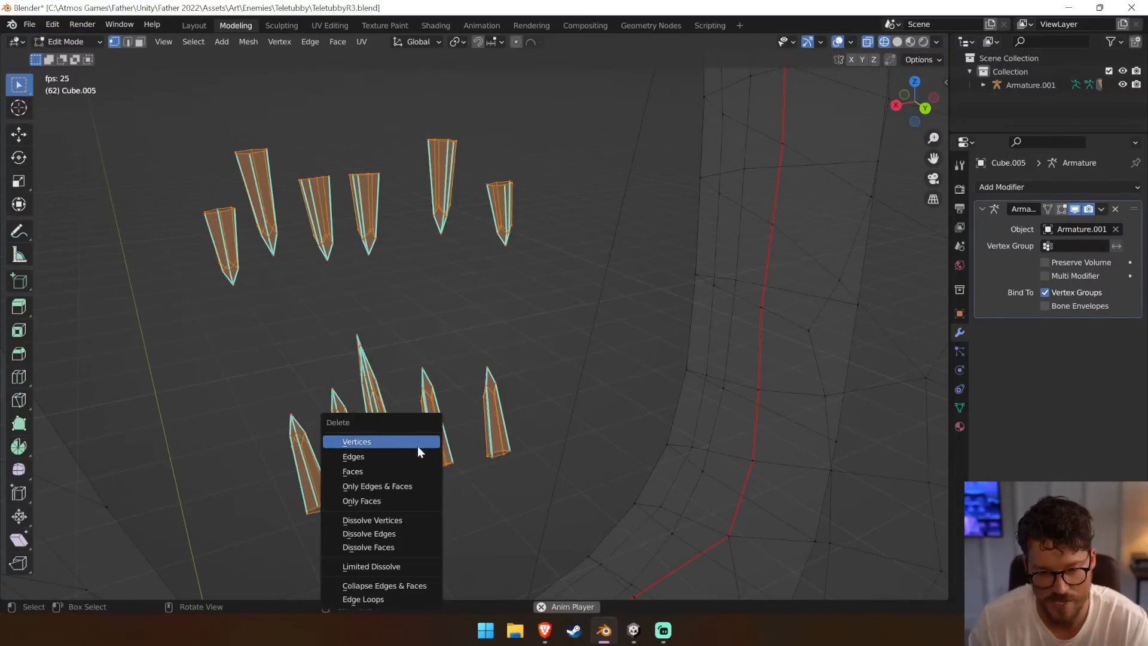
{"action": "left_click", "coordinate": [418, 443]}
From the front, select the edge loop just below the hood's tip and show the mesh in wireframe for box selection
{"action": "key", "text": "KP_1"}
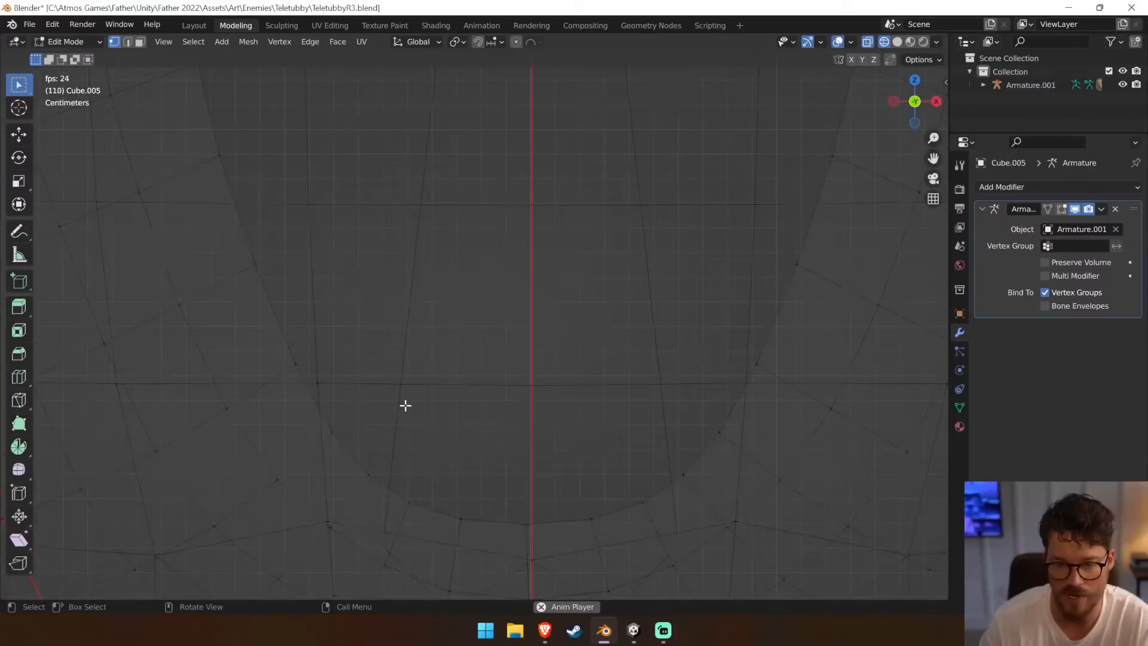
{"action": "scroll", "coordinate": [405, 405], "scroll_direction": "down", "scroll_amount": 6}
{"action": "left_click", "coordinate": [896, 41]}
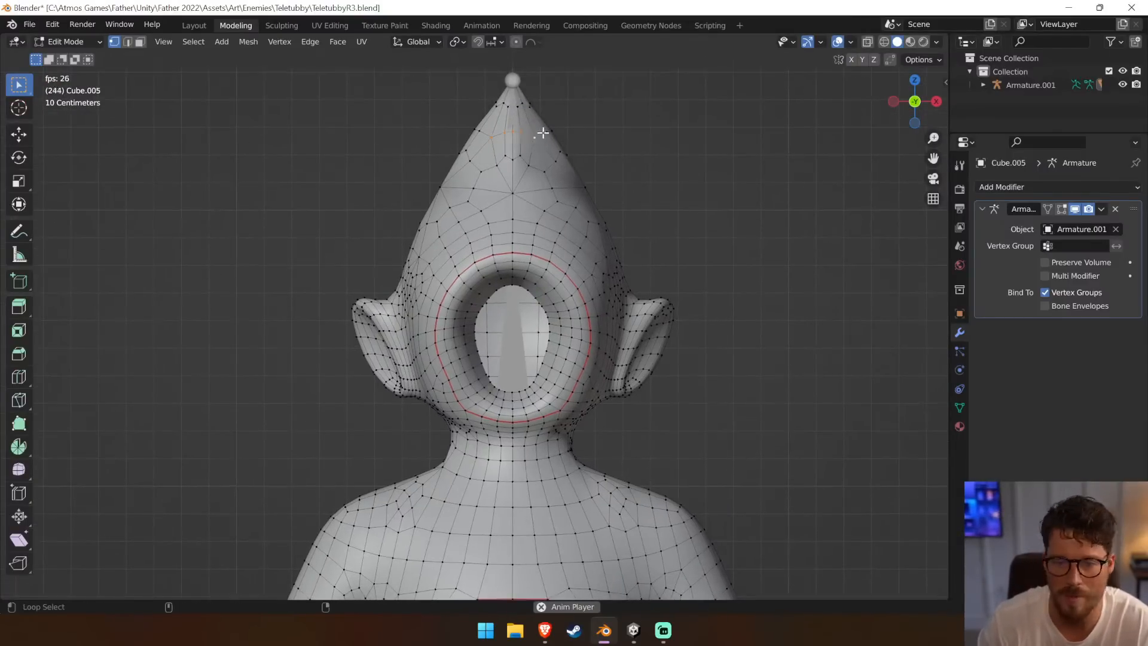
{"action": "left_click", "coordinate": [885, 42]}
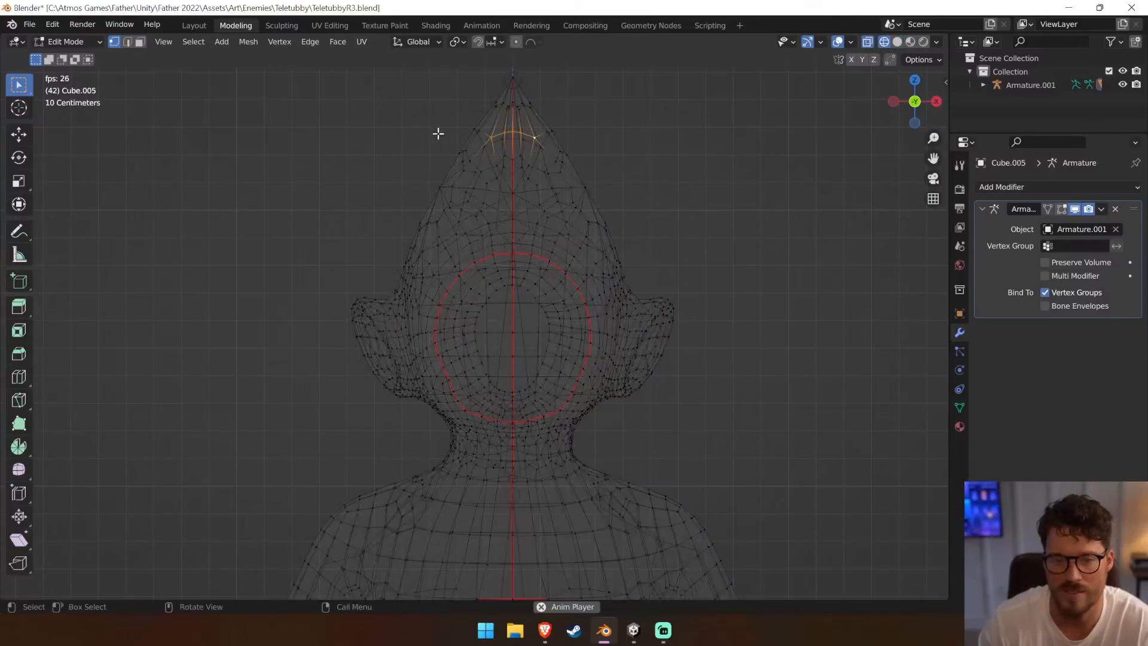
{"action": "mouse_move", "coordinate": [463, 122]}
{"action": "left_mouse_down"}
{"action": "mouse_move", "coordinate": [493, 127]}
{"action": "mouse_move", "coordinate": [469, 126]}
{"action": "left_mouse_up"}
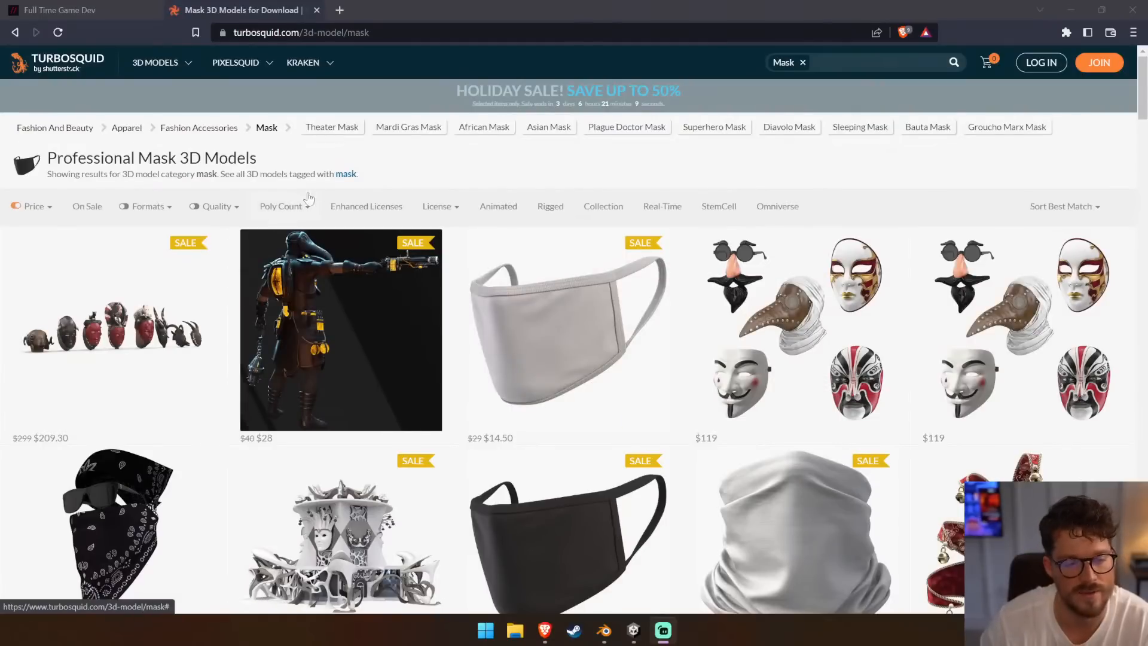
In the browser, look through TurboSquid's mask 3D models for a face that suits the enemy's hood opening
{"action": "scroll", "coordinate": [311, 198], "scroll_direction": "down", "scroll_amount": 2}
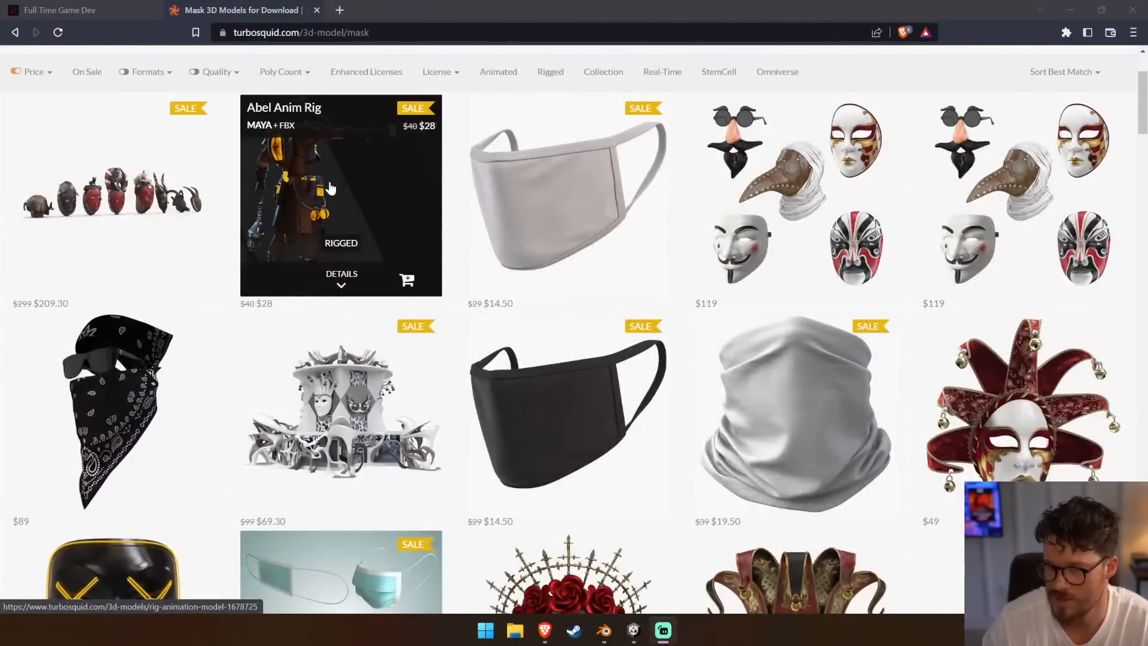
{"action": "scroll", "coordinate": [330, 188], "scroll_direction": "down", "scroll_amount": 8}
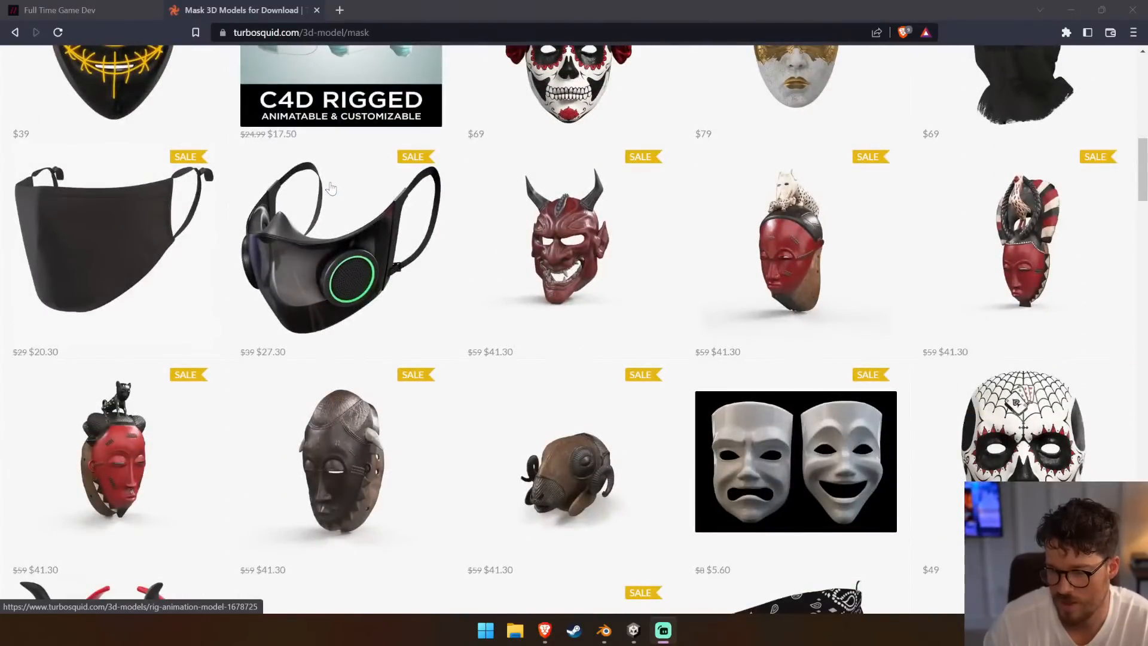
{"action": "scroll", "coordinate": [331, 189], "scroll_direction": "down", "scroll_amount": 7}
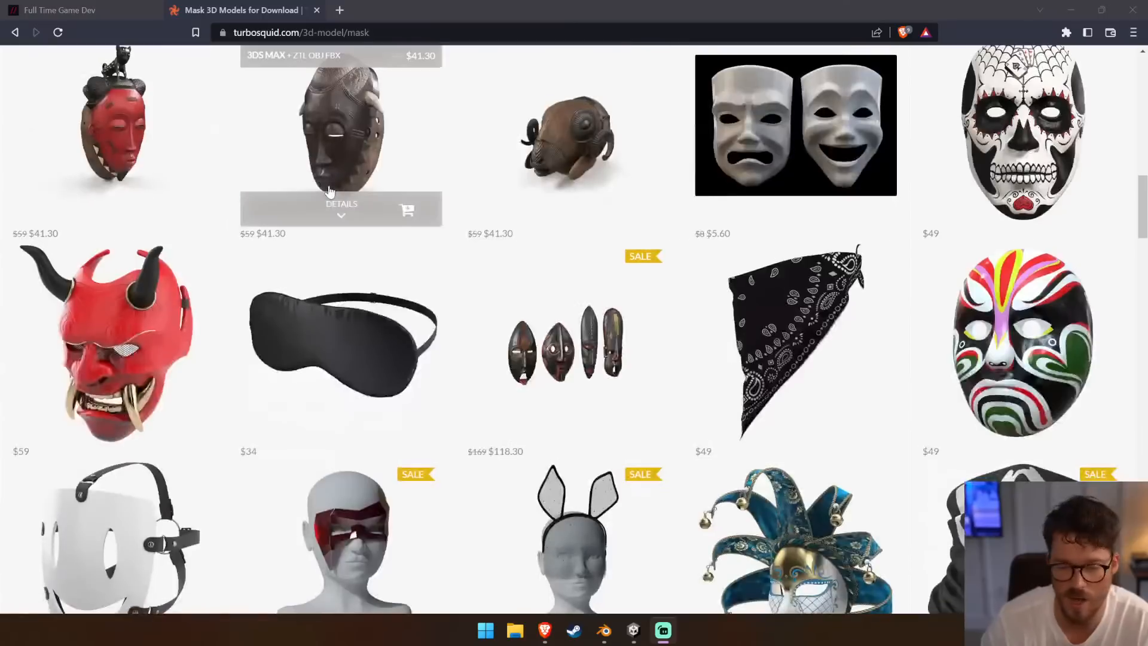
{"action": "scroll", "coordinate": [329, 190], "scroll_direction": "down", "scroll_amount": 7}
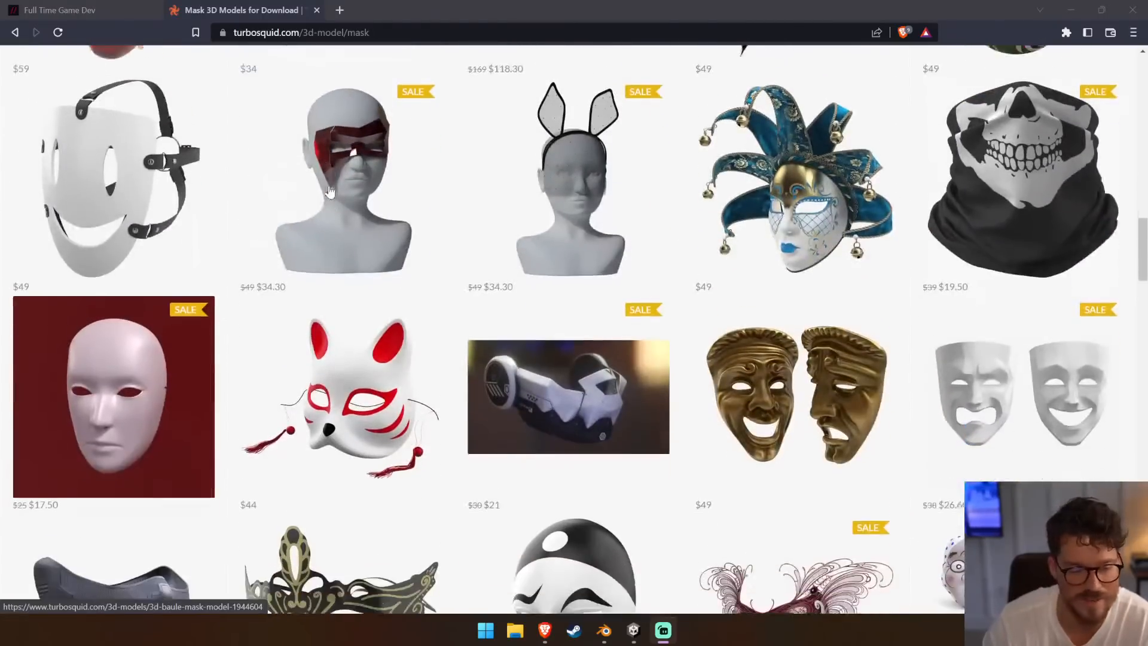
{"action": "scroll", "coordinate": [328, 189], "scroll_direction": "down", "scroll_amount": 5}
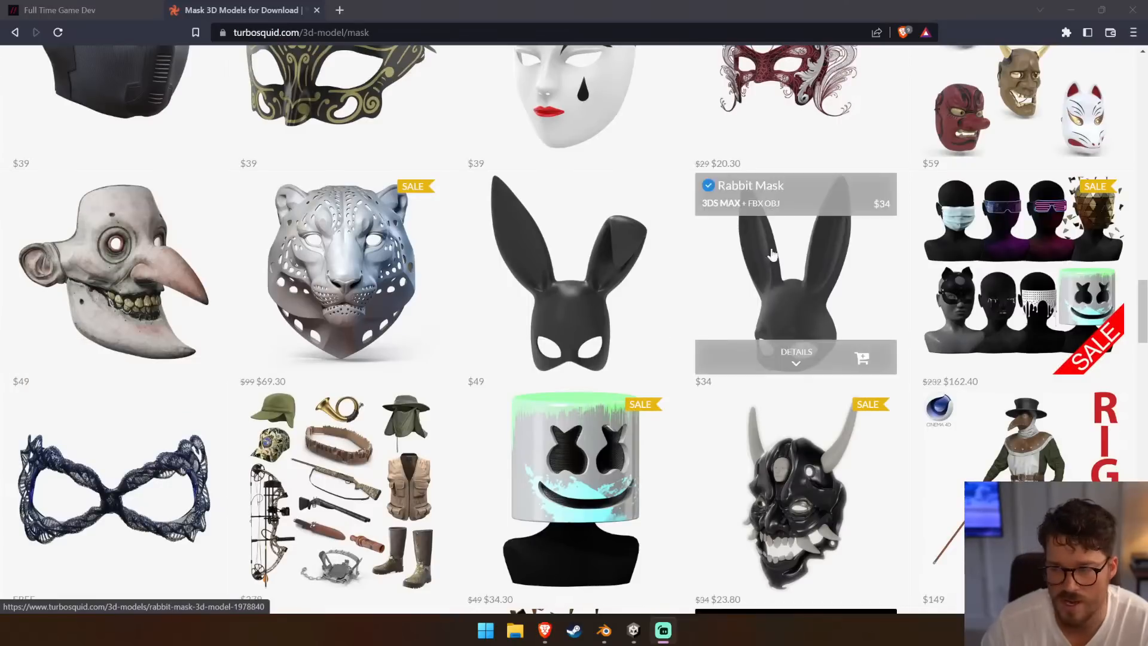
{"action": "scroll", "coordinate": [261, 281], "scroll_direction": "down", "scroll_amount": 1}
{"action": "scroll", "coordinate": [261, 281], "scroll_direction": "down", "scroll_amount": 2}
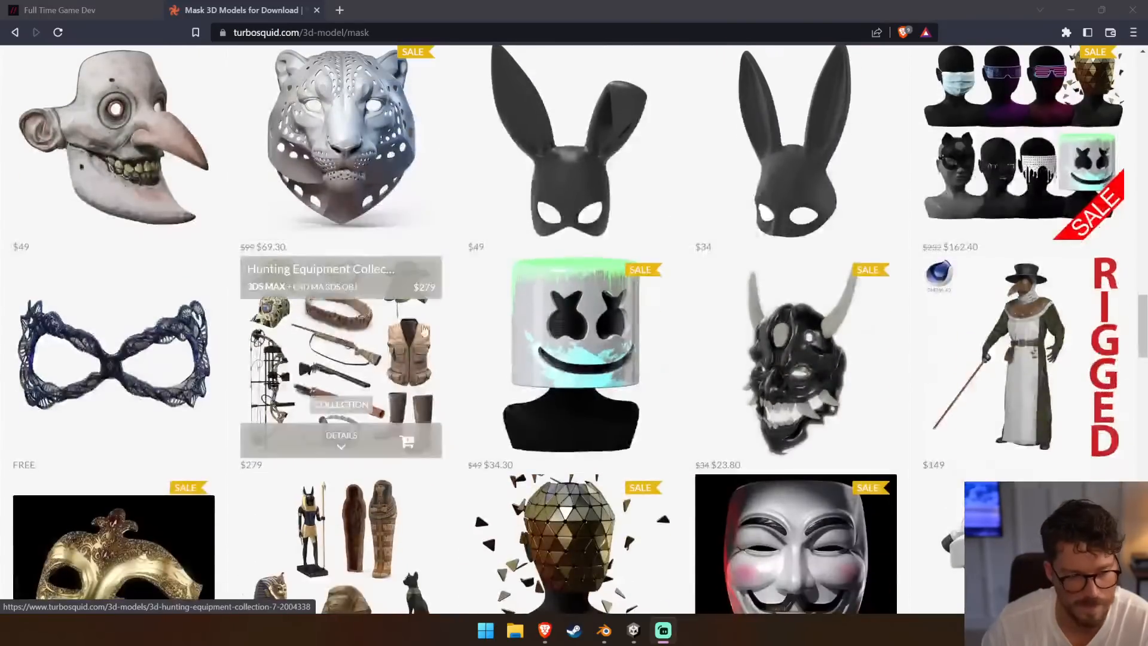
{"action": "scroll", "coordinate": [469, 322], "scroll_direction": "down", "scroll_amount": 2}
{"action": "scroll", "coordinate": [464, 330], "scroll_direction": "down", "scroll_amount": 2}
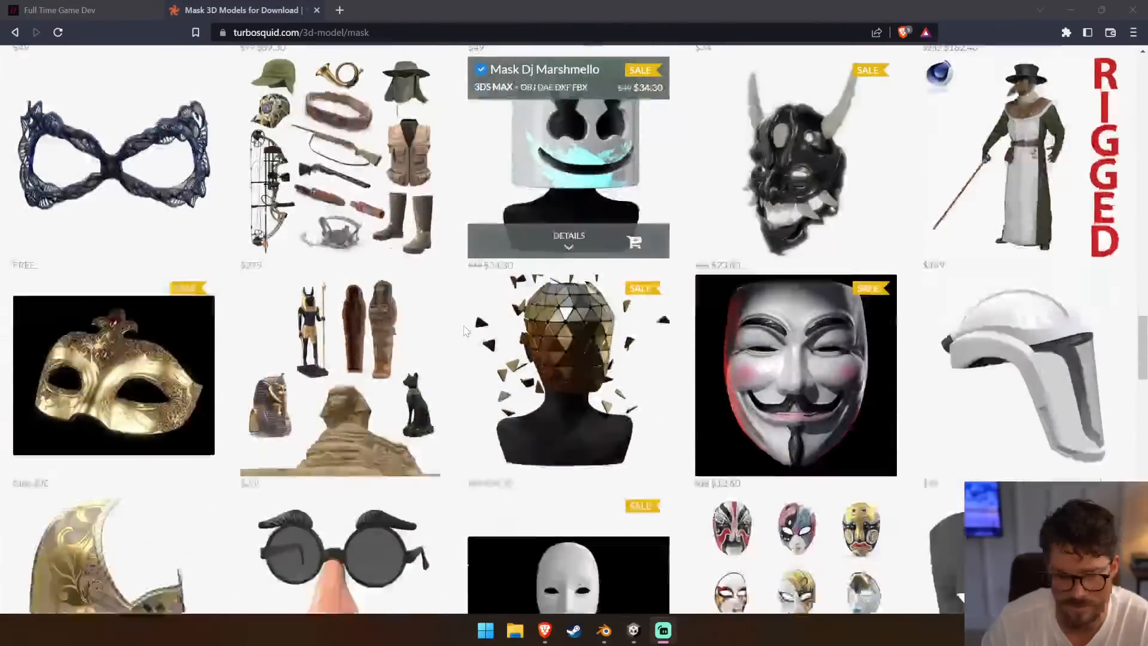
{"action": "scroll", "coordinate": [465, 329], "scroll_direction": "down", "scroll_amount": 2}
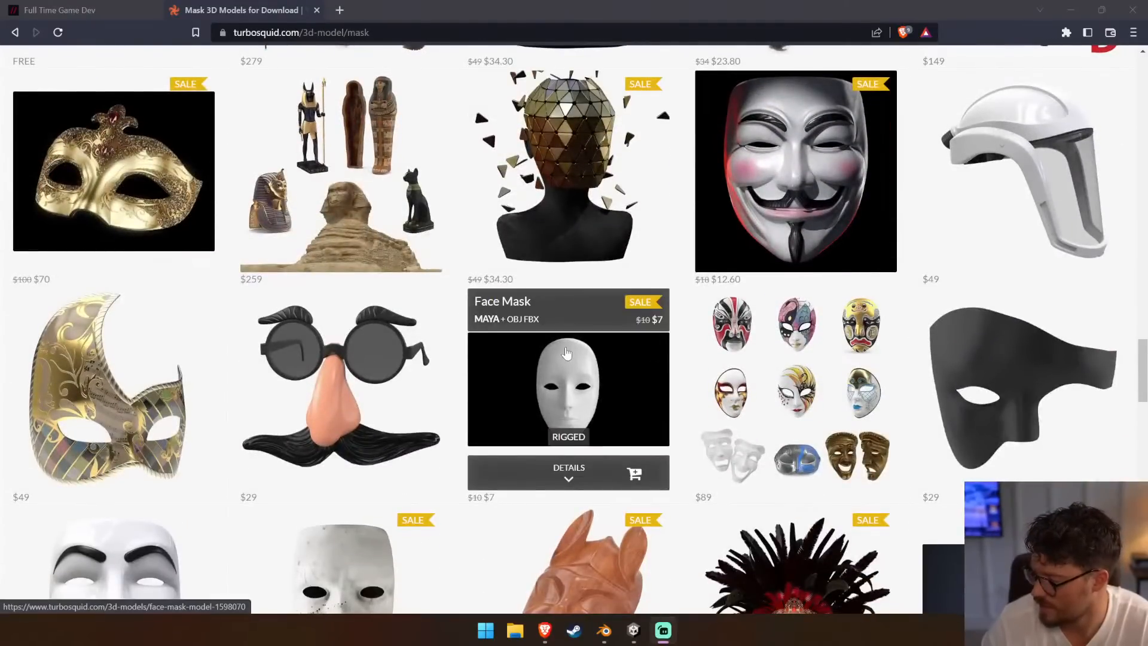
{"action": "scroll", "coordinate": [99, 367], "scroll_direction": "down", "scroll_amount": 3}
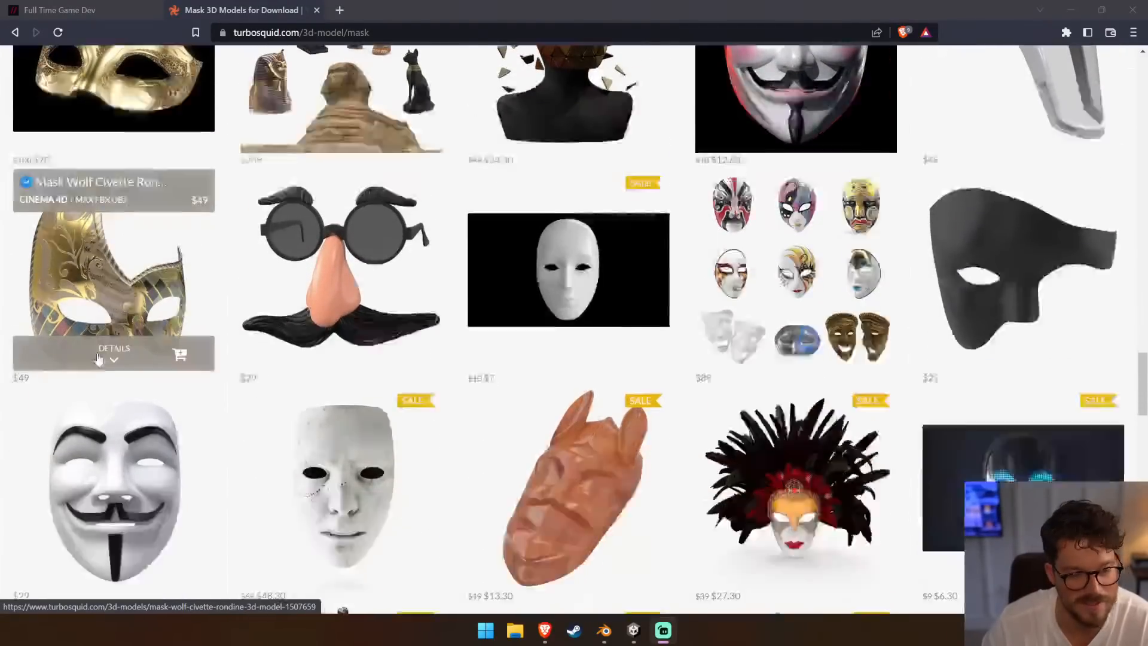
{"action": "scroll", "coordinate": [104, 383], "scroll_direction": "down", "scroll_amount": 1}
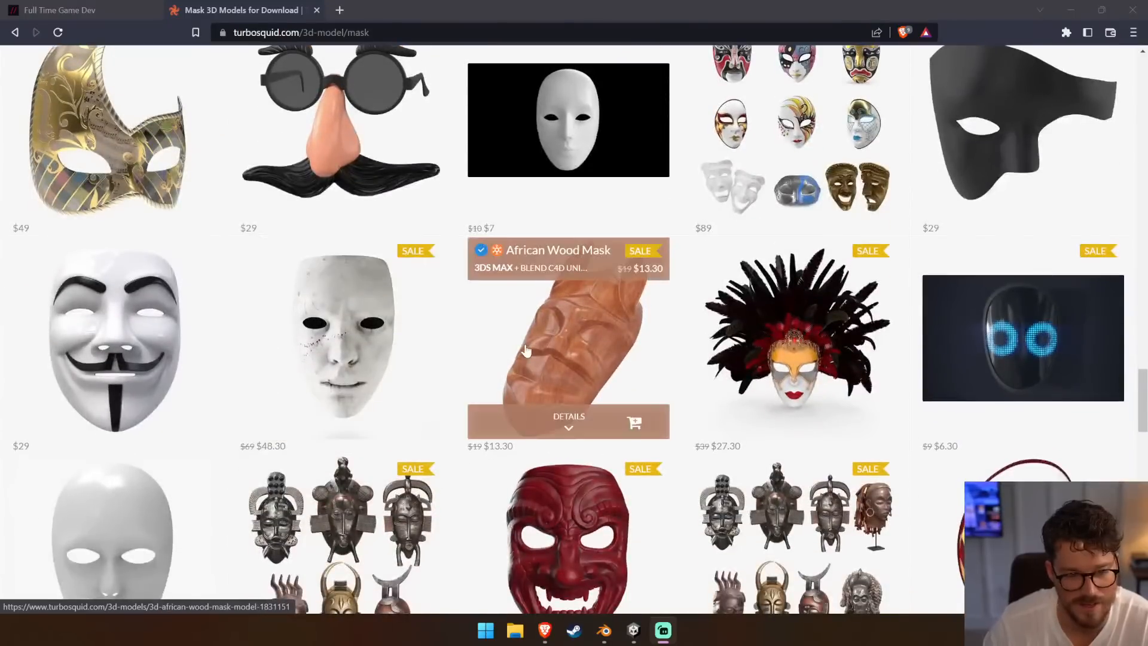
{"action": "scroll", "coordinate": [351, 347], "scroll_direction": "down", "scroll_amount": 1}
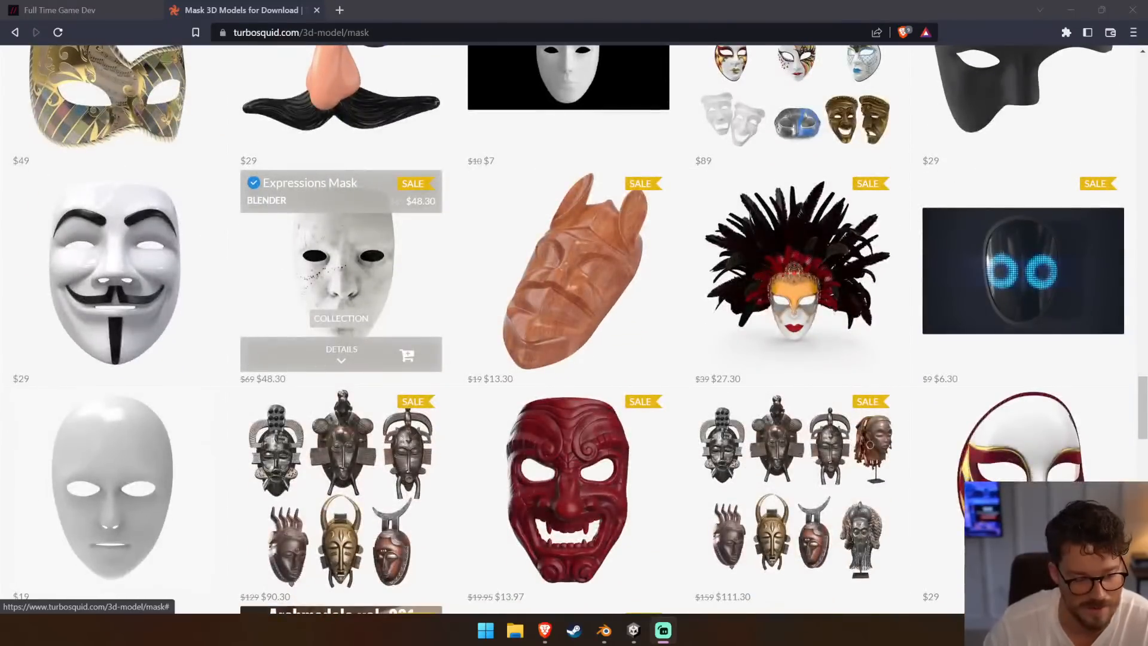
{"action": "scroll", "coordinate": [92, 380], "scroll_direction": "down", "scroll_amount": 1}
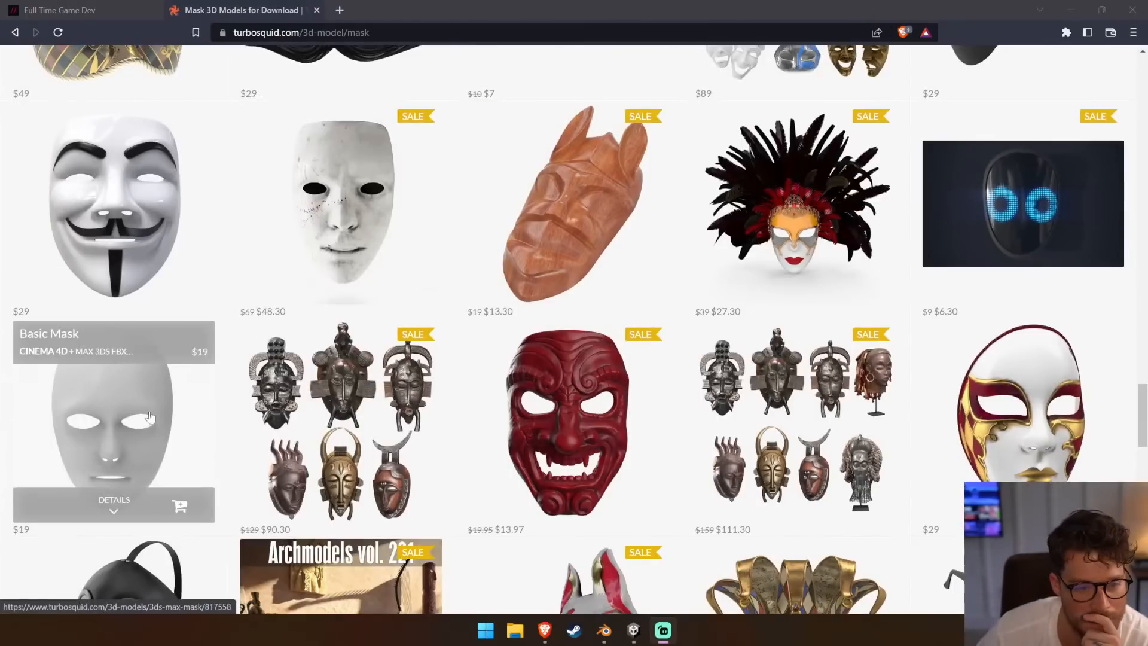
{"action": "scroll", "coordinate": [150, 419], "scroll_direction": "down", "scroll_amount": 2}
{"action": "scroll", "coordinate": [149, 416], "scroll_direction": "down", "scroll_amount": 6}
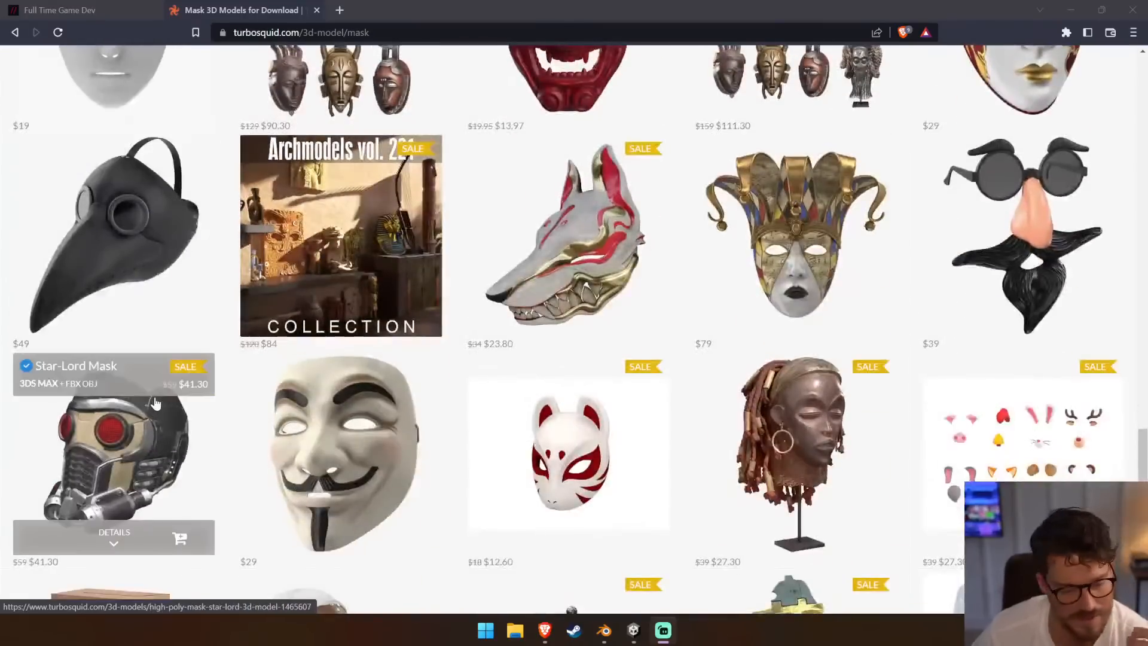
{"action": "scroll", "coordinate": [155, 405], "scroll_direction": "down", "scroll_amount": 2}
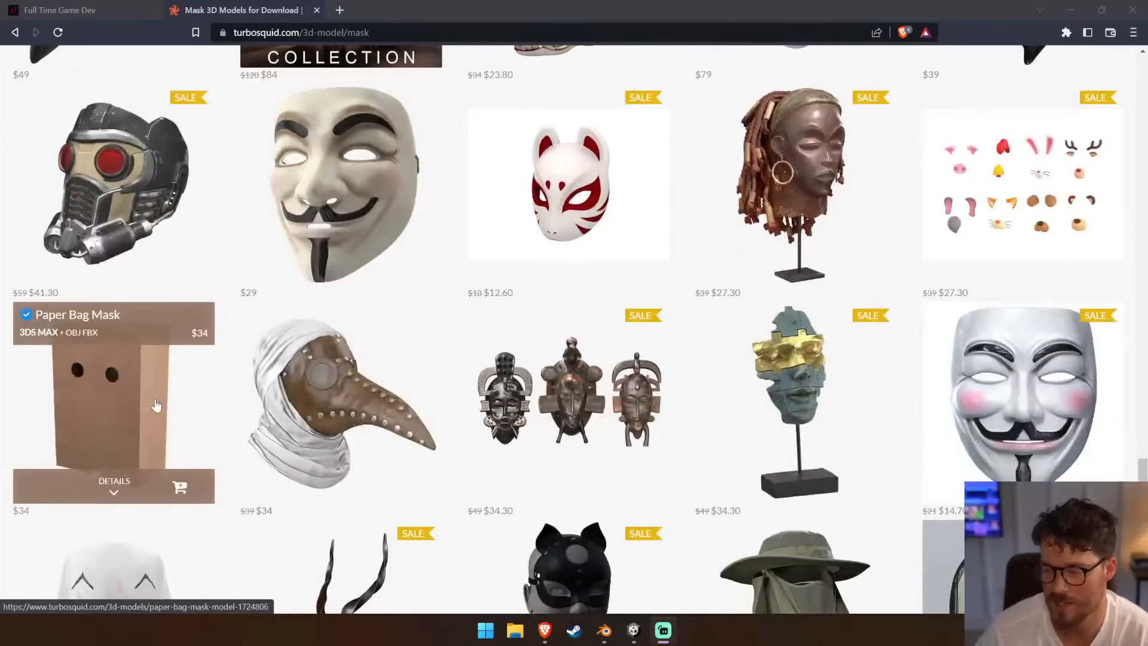
{"action": "scroll", "coordinate": [155, 404], "scroll_direction": "down", "scroll_amount": 4}
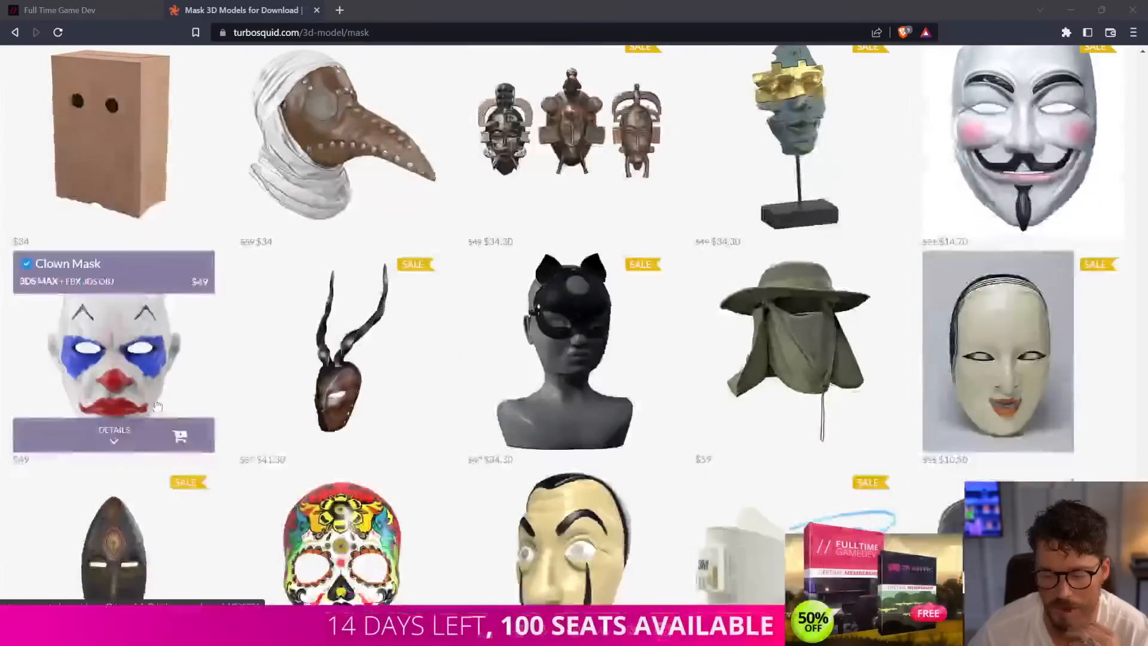
Open the japanese woman mask product and examine its textured, wireframe and shaded preview images
{"action": "left_click", "coordinate": [1015, 379]}
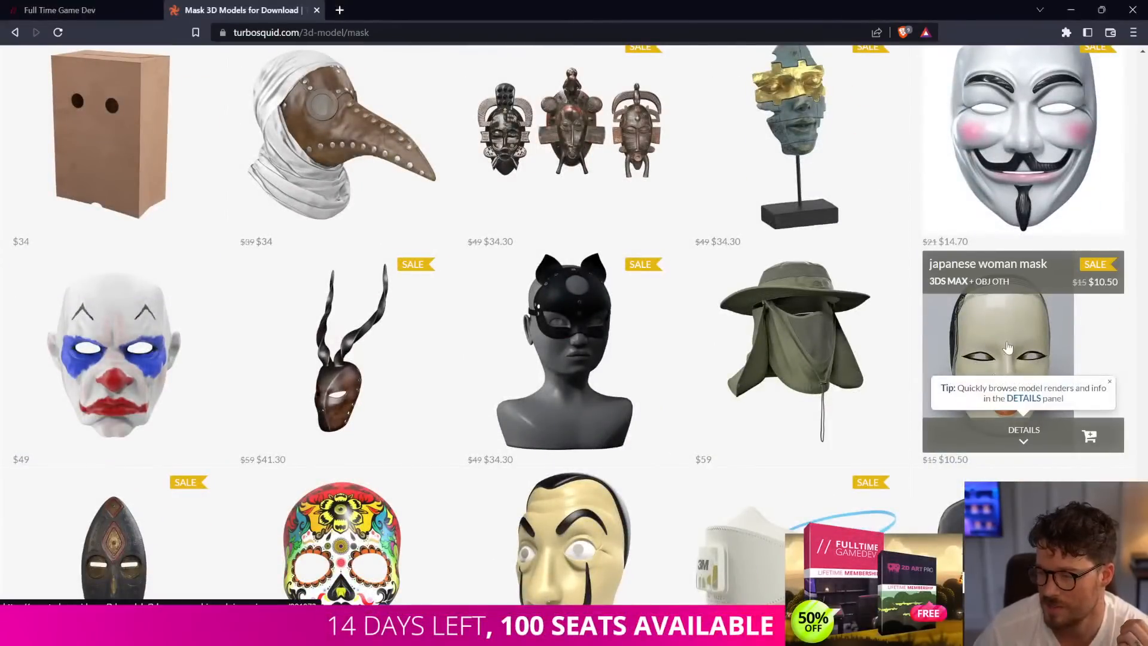
{"action": "left_click", "coordinate": [1008, 347]}
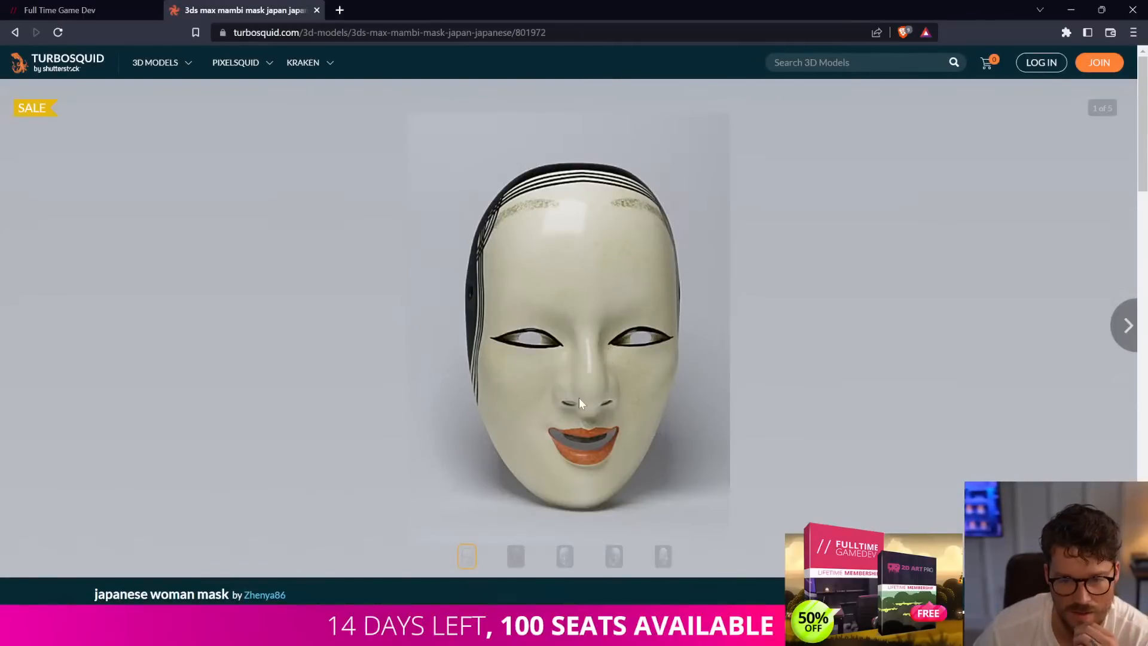
{"action": "left_click", "coordinate": [515, 556]}
{"action": "left_click", "coordinate": [564, 559]}
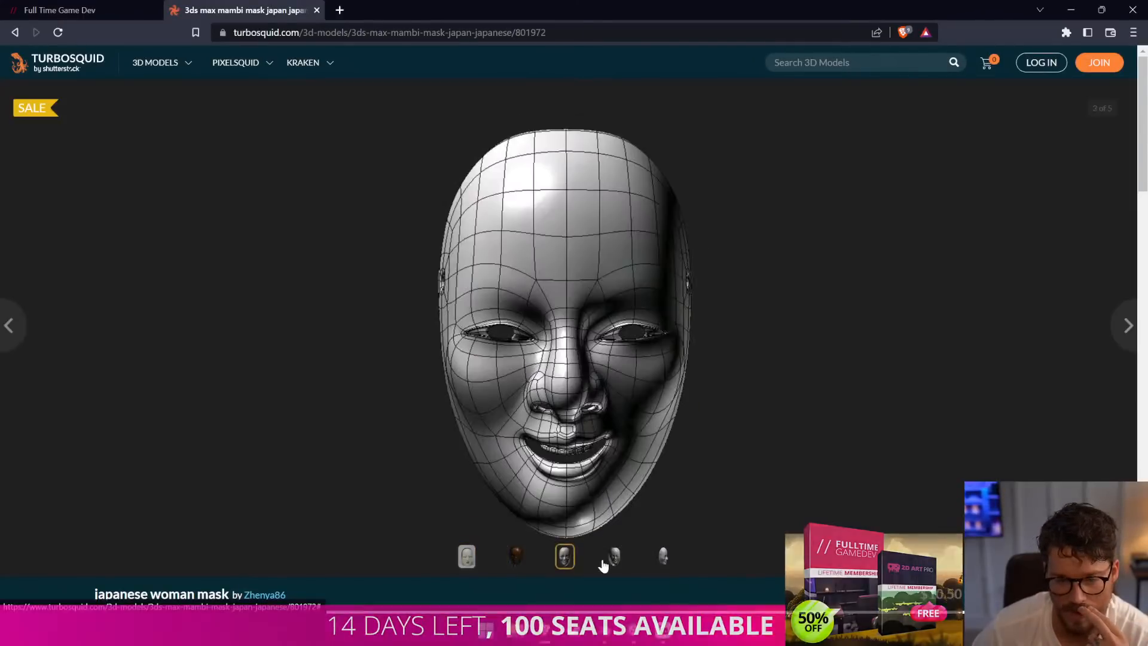
{"action": "left_click", "coordinate": [614, 557]}
{"action": "left_click", "coordinate": [467, 556]}
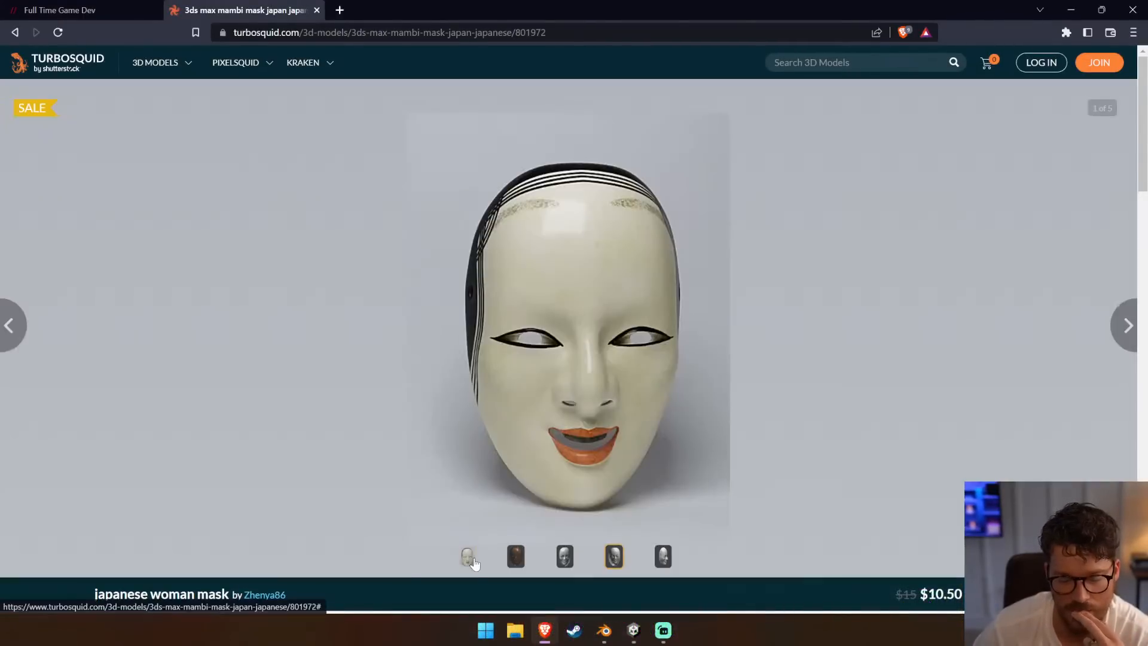
{"action": "scroll", "coordinate": [682, 346], "scroll_direction": "down", "scroll_amount": 3}
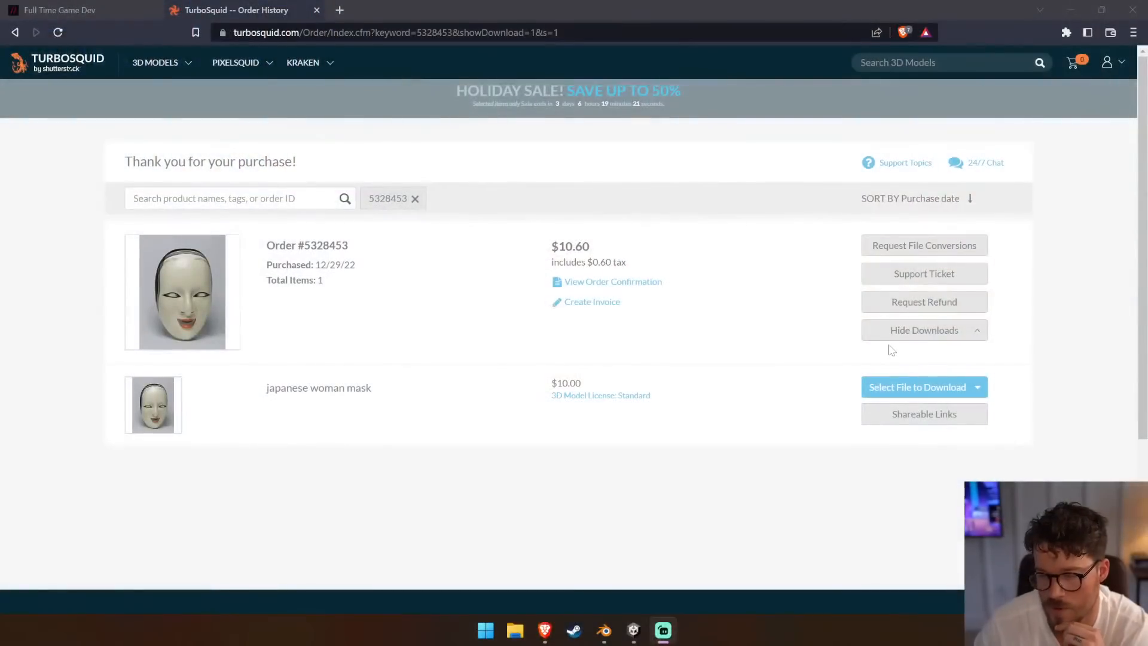
Try to download japanese_mask.obj from the file list of the purchased japanese woman mask
{"action": "left_click", "coordinate": [920, 386]}
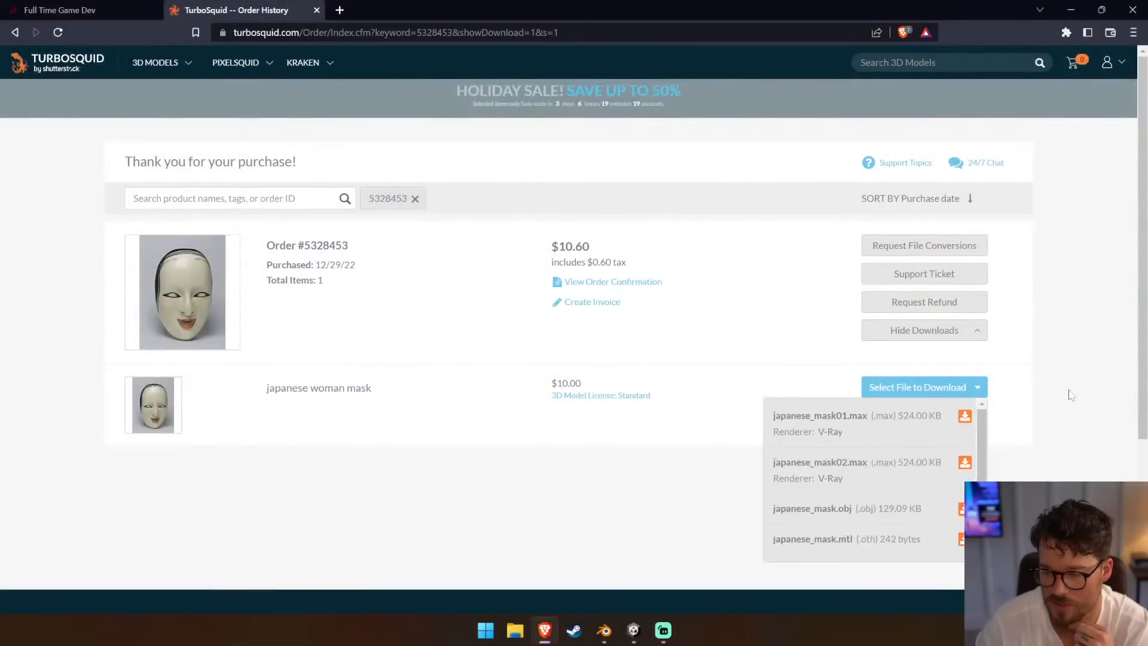
{"action": "scroll", "coordinate": [971, 395], "scroll_direction": "down", "scroll_amount": 1}
{"action": "scroll", "coordinate": [970, 396], "scroll_direction": "down", "scroll_amount": 1}
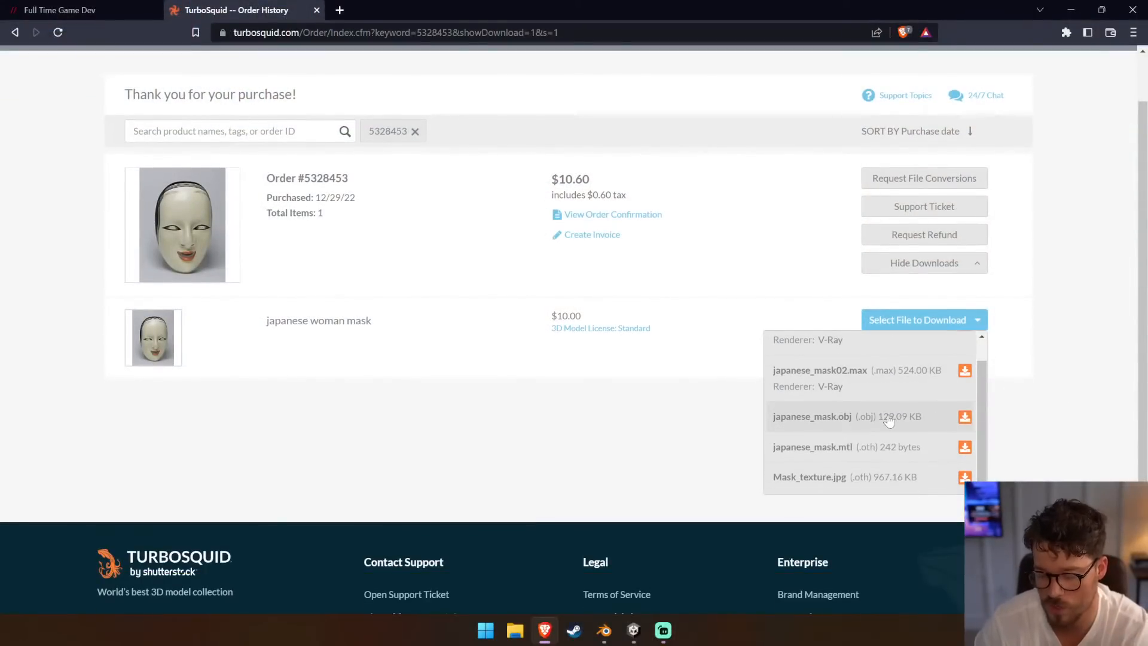
{"action": "left_click", "coordinate": [888, 420]}
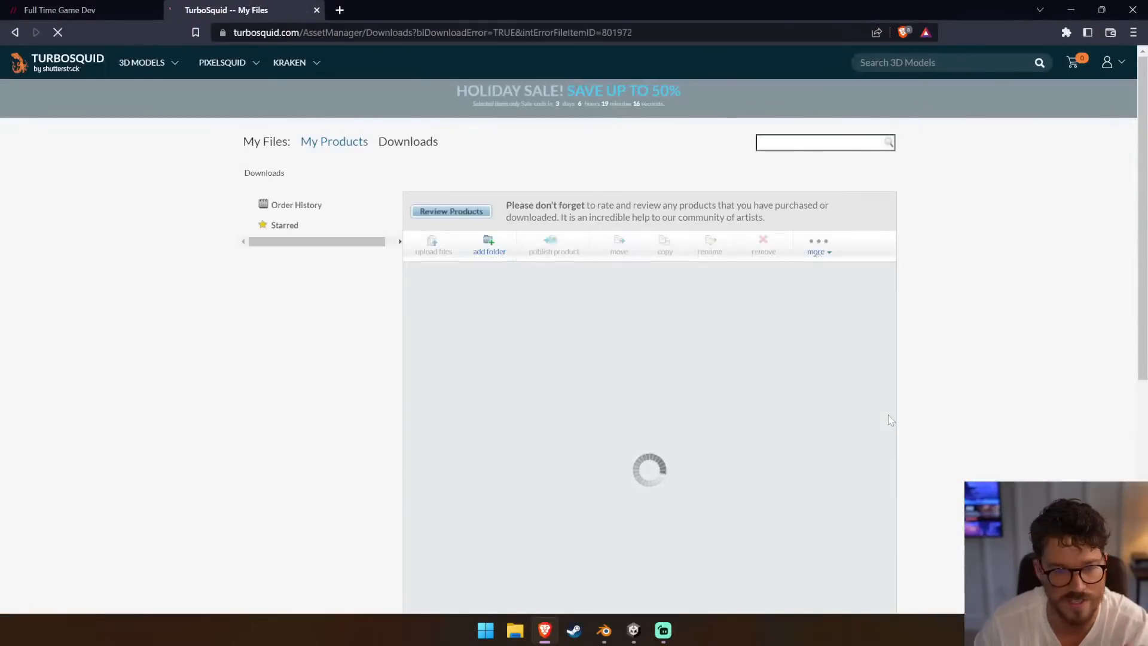
{"action": "scroll", "coordinate": [888, 415], "scroll_direction": "down", "scroll_amount": 1}
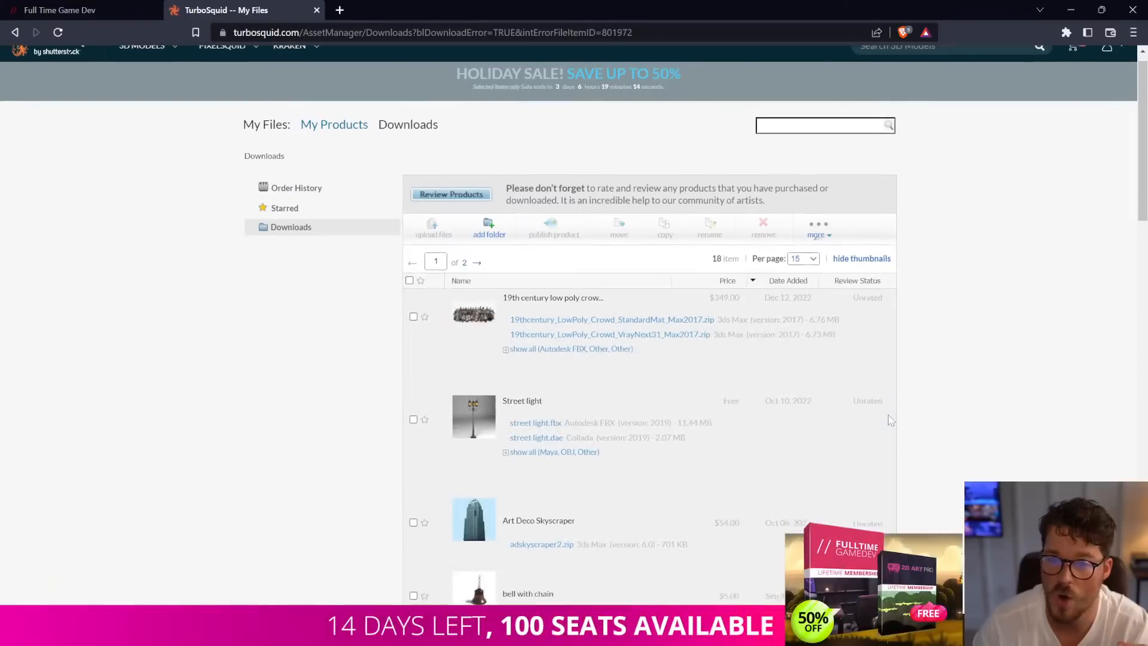
Look through both pages of purchased files under Downloads for the japanese woman mask
{"action": "scroll", "coordinate": [888, 420], "scroll_direction": "down", "scroll_amount": 4}
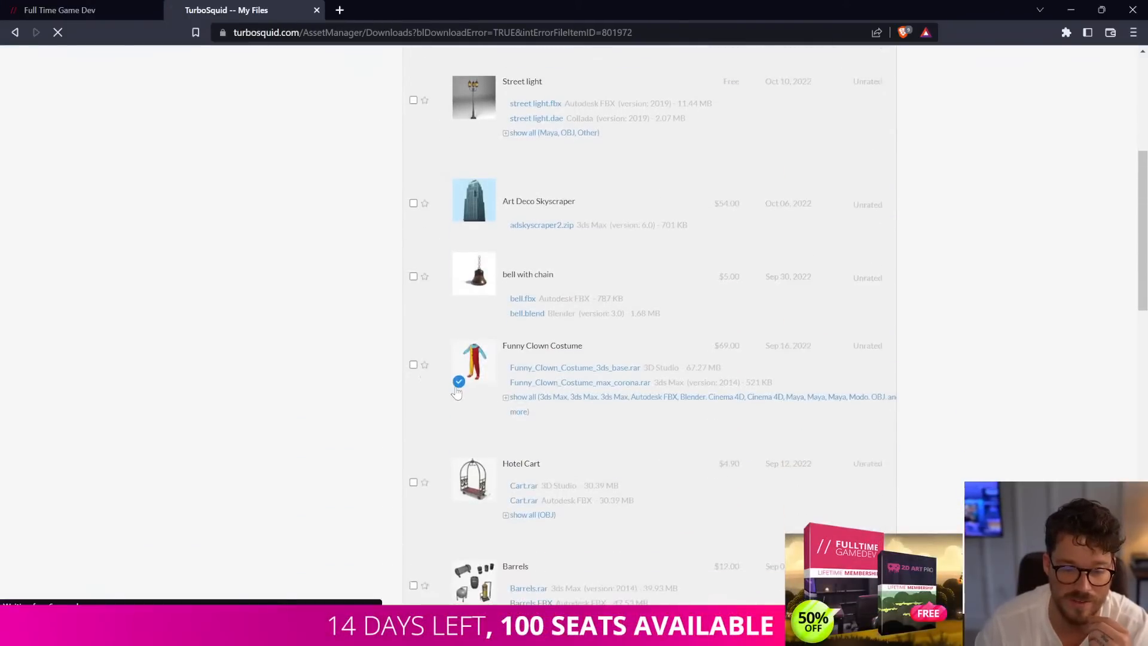
{"action": "left_click", "coordinate": [459, 390]}
{"action": "left_click", "coordinate": [15, 33]}
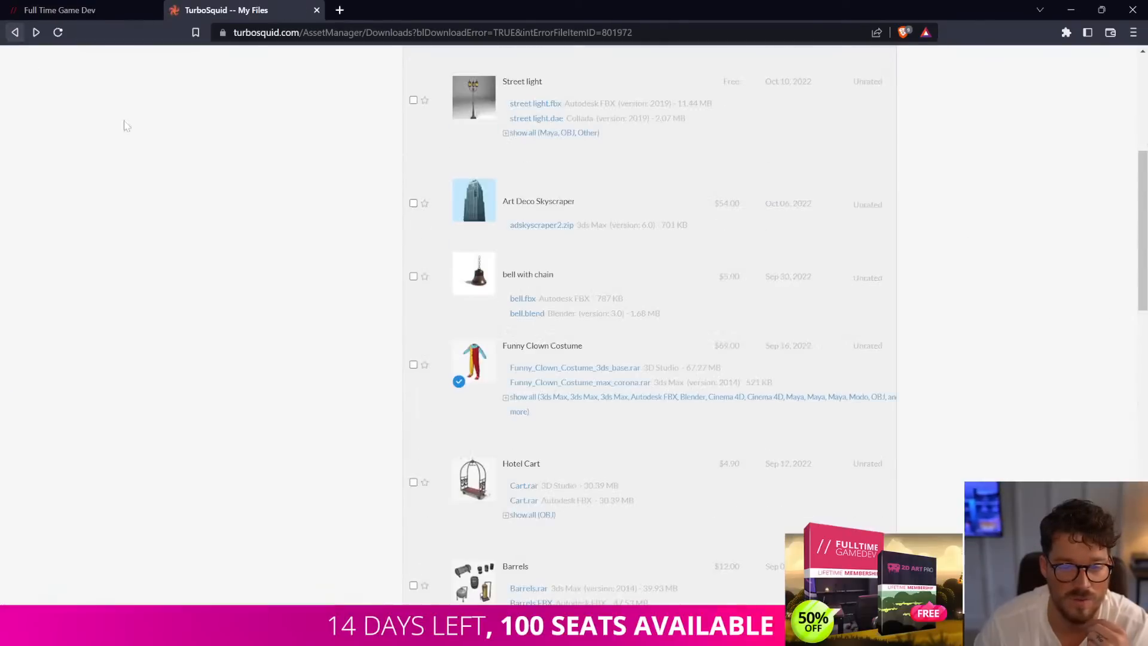
{"action": "right_click", "coordinate": [540, 225]}
{"action": "left_click", "coordinate": [942, 247]}
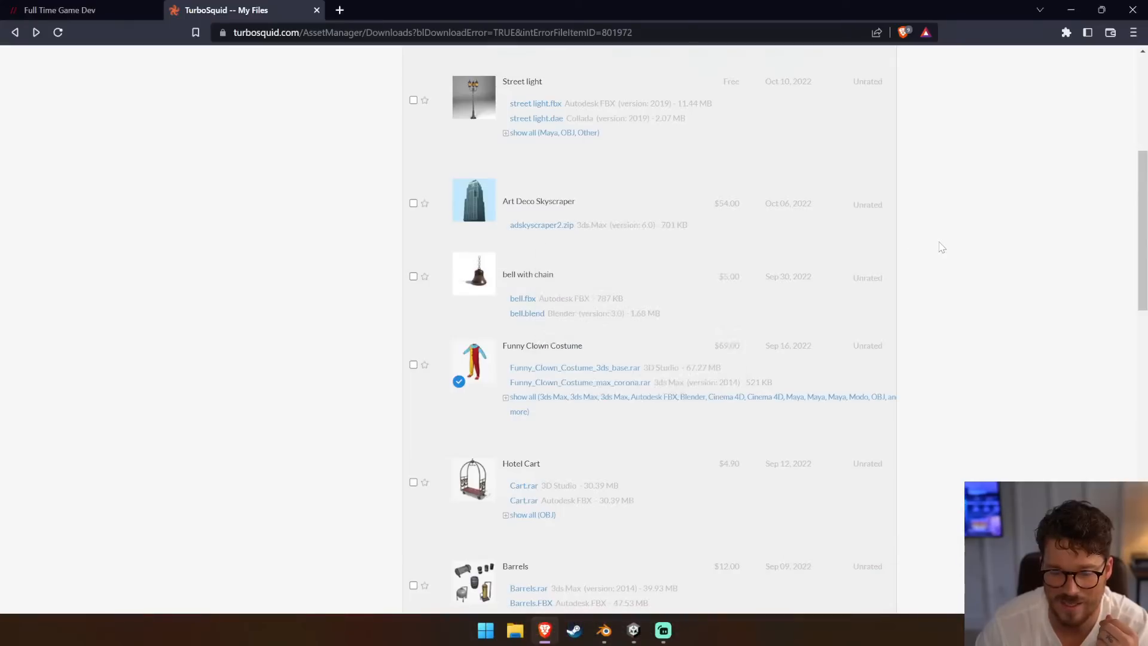
{"action": "scroll", "coordinate": [942, 247], "scroll_direction": "down", "scroll_amount": 3}
{"action": "scroll", "coordinate": [941, 247], "scroll_direction": "up", "scroll_amount": 10}
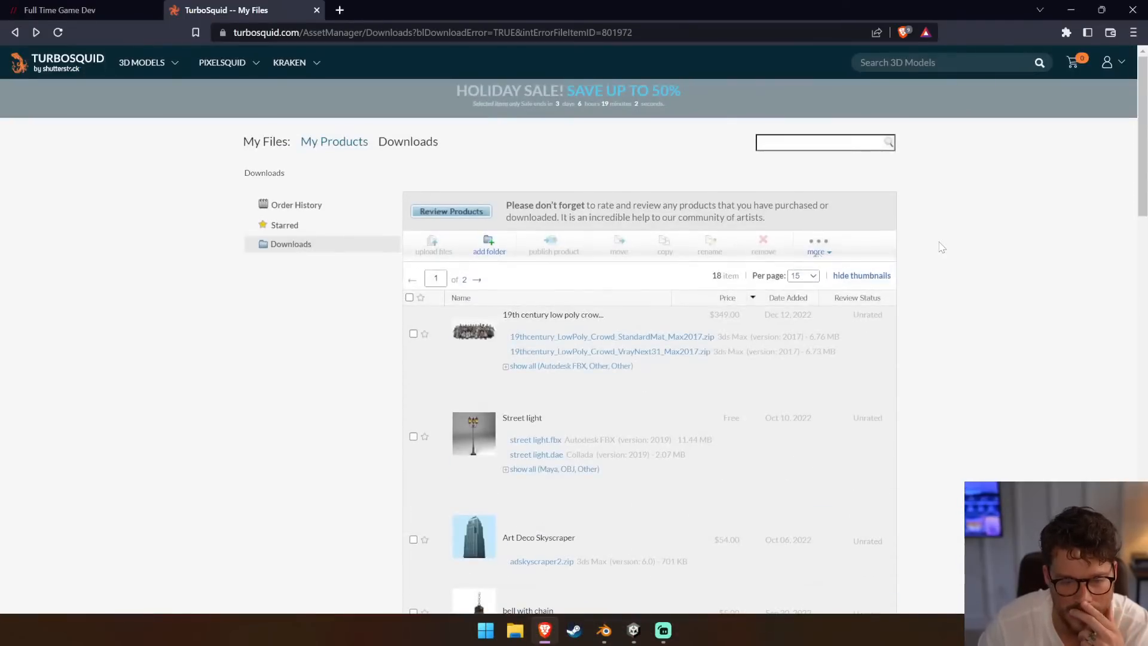
{"action": "scroll", "coordinate": [942, 247], "scroll_direction": "down", "scroll_amount": 20}
{"action": "scroll", "coordinate": [865, 247], "scroll_direction": "up", "scroll_amount": 4}
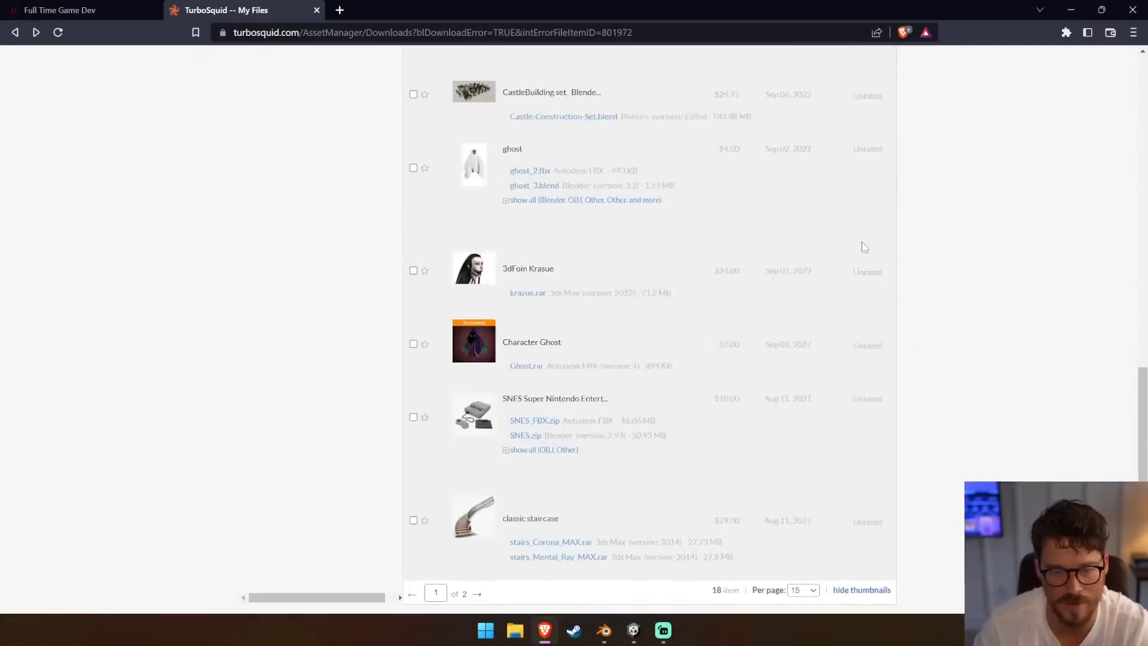
{"action": "scroll", "coordinate": [576, 262], "scroll_direction": "up", "scroll_amount": 8}
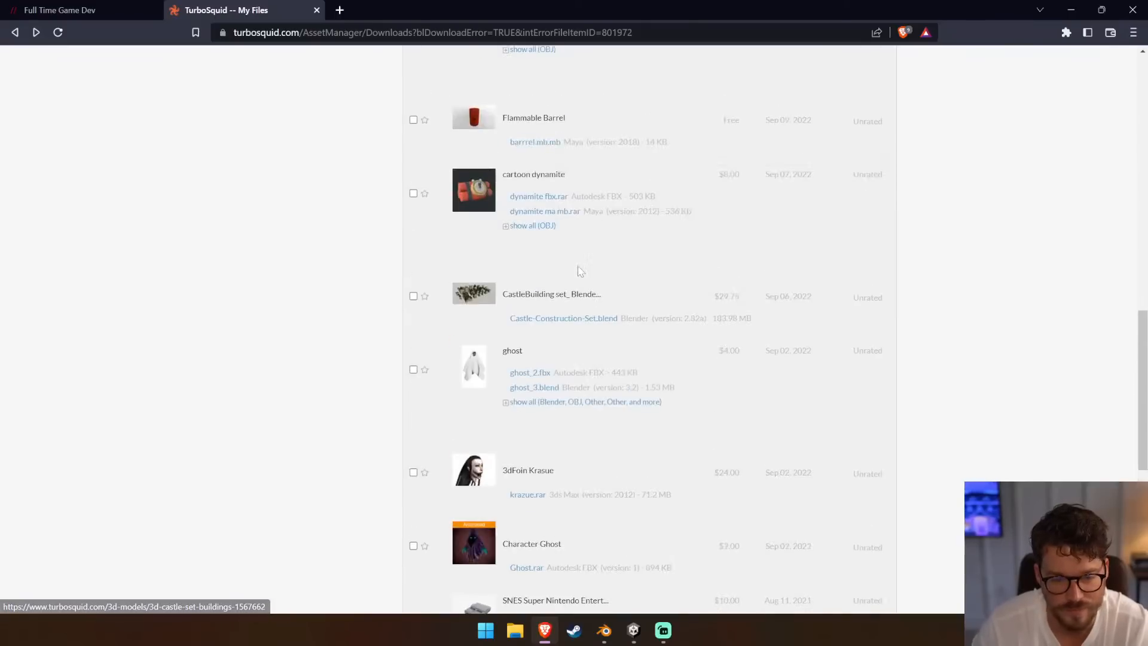
{"action": "scroll", "coordinate": [579, 271], "scroll_direction": "up", "scroll_amount": 8}
{"action": "scroll", "coordinate": [579, 270], "scroll_direction": "down", "scroll_amount": 20}
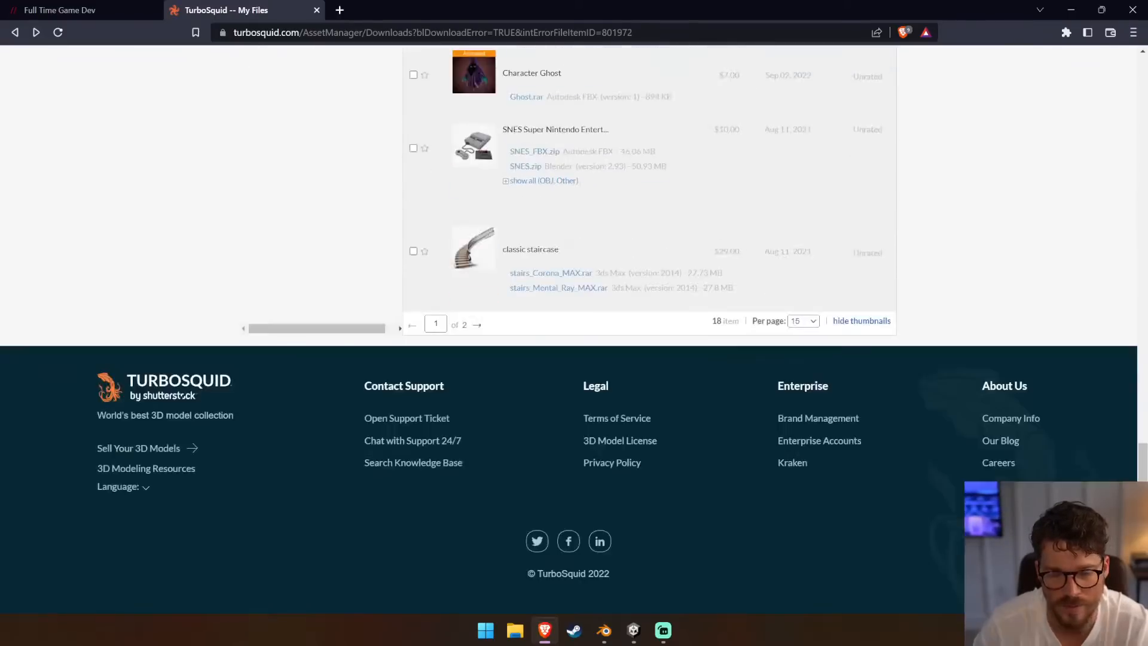
{"action": "left_click", "coordinate": [470, 325]}
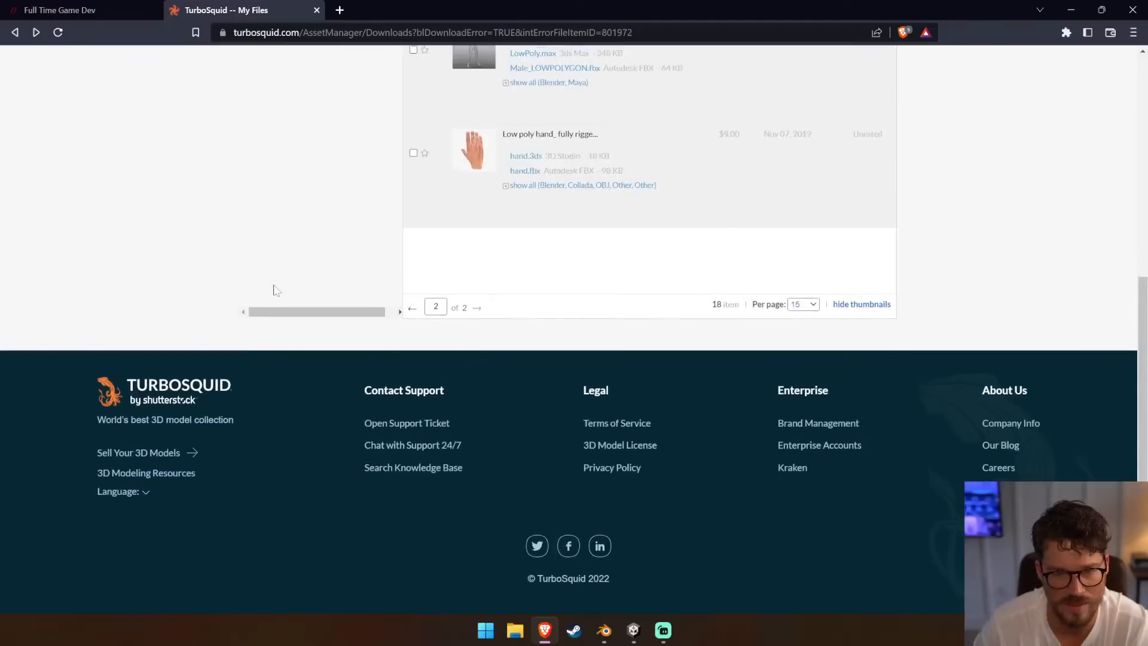
{"action": "scroll", "coordinate": [257, 299], "scroll_direction": "up", "scroll_amount": 8}
{"action": "scroll", "coordinate": [281, 292], "scroll_direction": "down", "scroll_amount": 8}
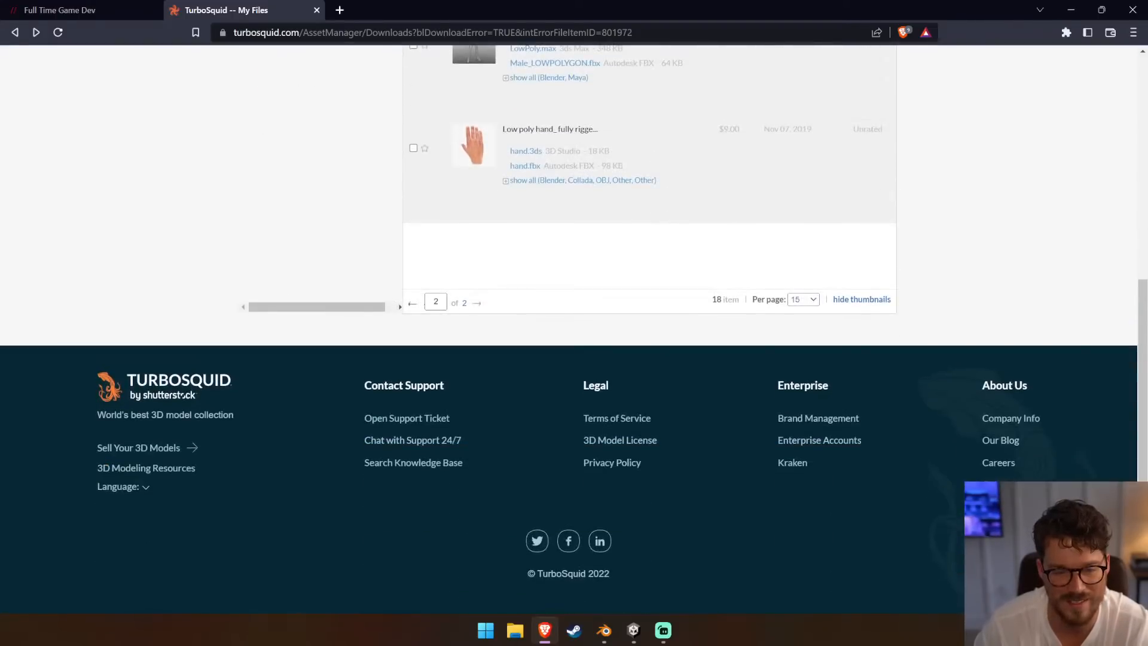
{"action": "left_click", "coordinate": [412, 303]}
{"action": "scroll", "coordinate": [393, 310], "scroll_direction": "up", "scroll_amount": 7}
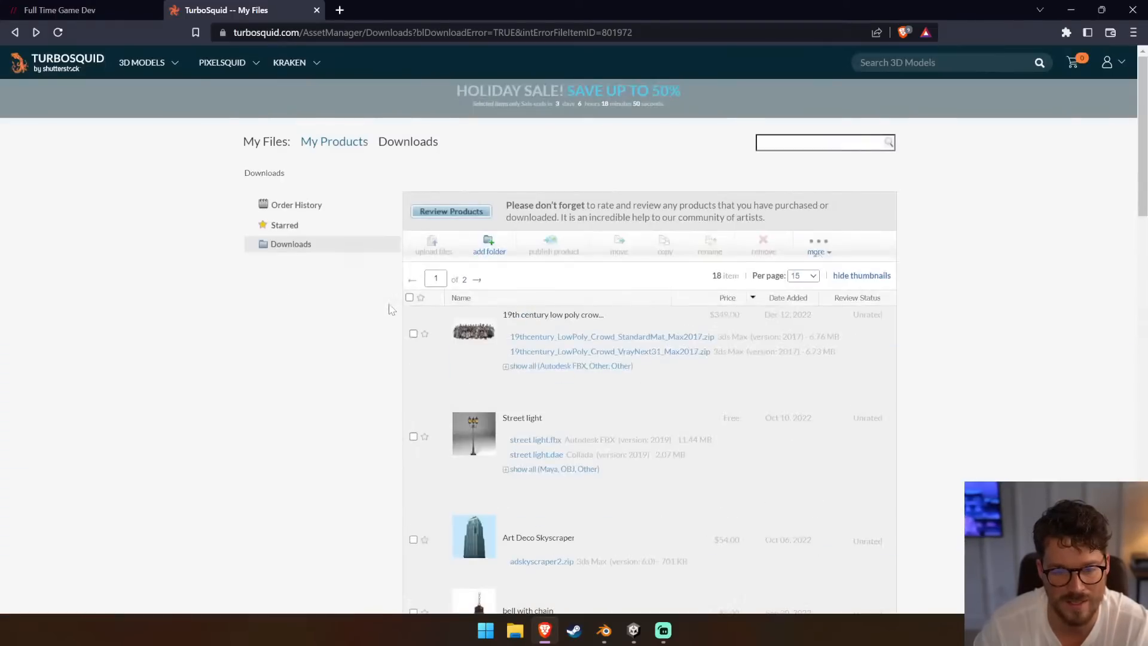
Reload the page, open the order history and try to download a file from the japanese woman mask order
{"action": "key", "text": "F5"}
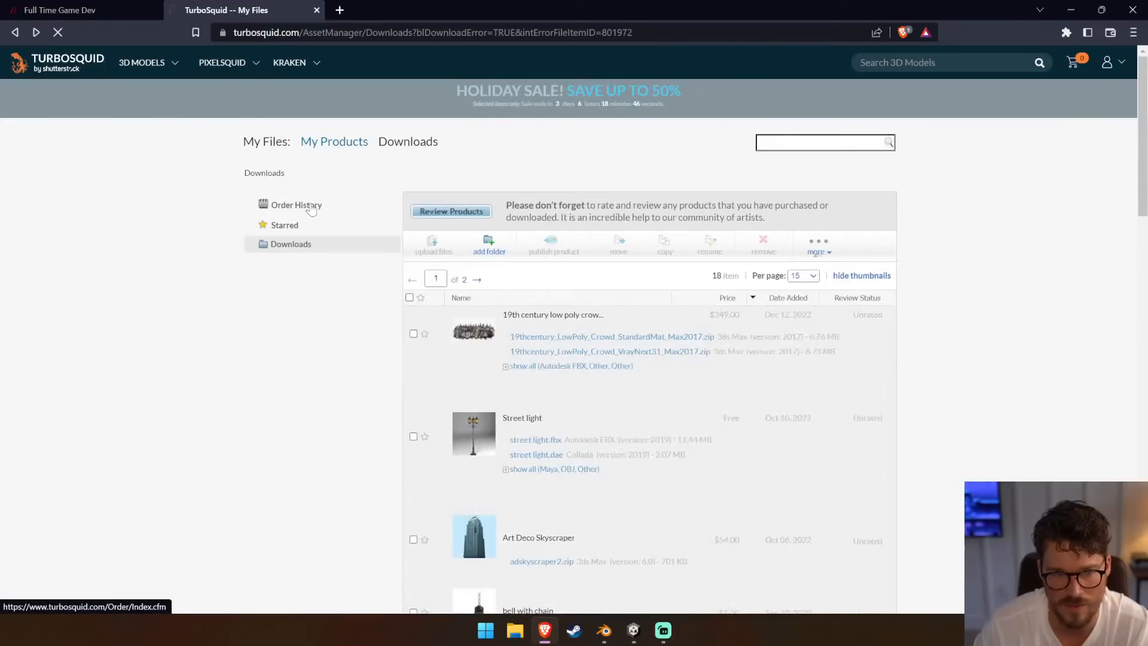
{"action": "left_click", "coordinate": [310, 206]}
{"action": "left_click", "coordinate": [975, 339]}
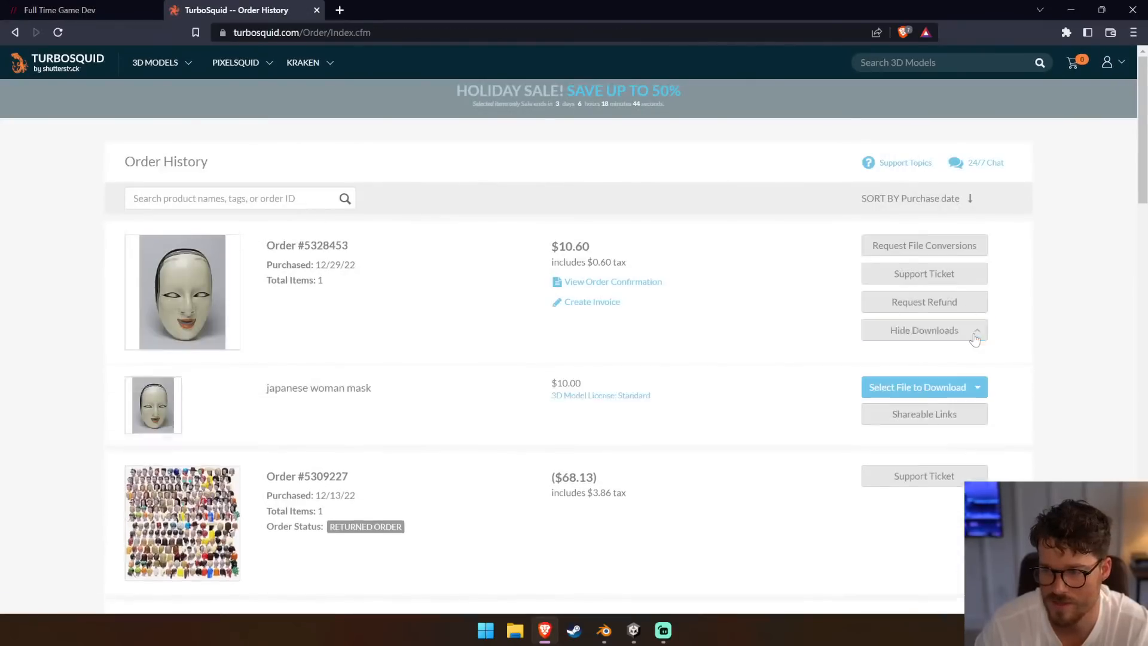
{"action": "left_click", "coordinate": [978, 388]}
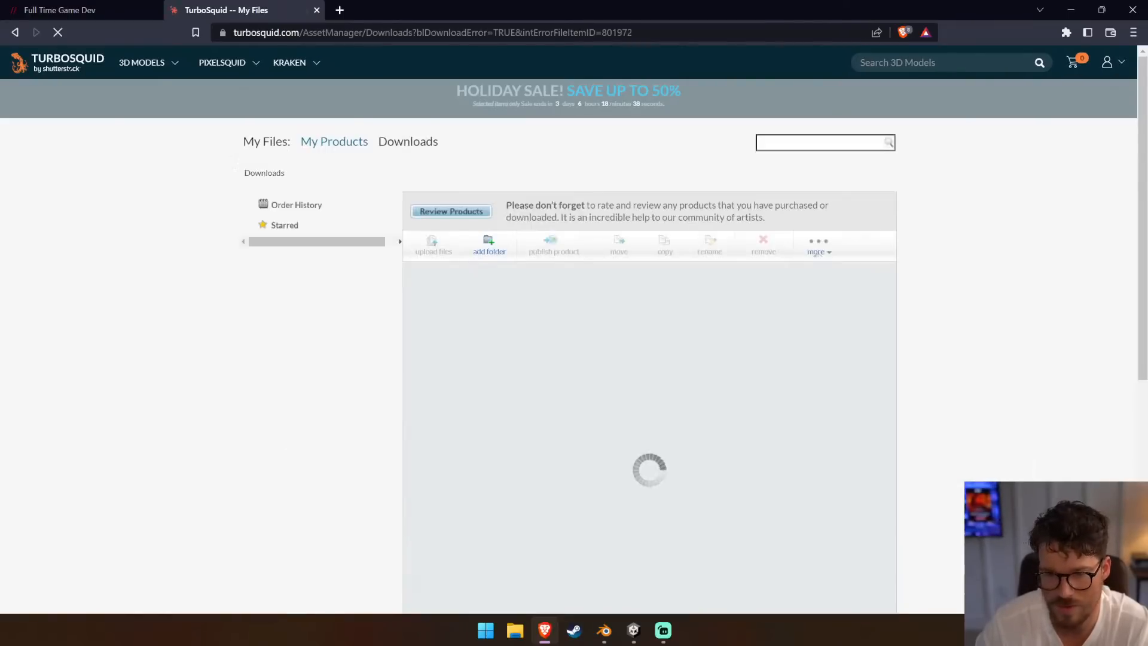
Return to the order history and examine the list of files offered for the japanese woman mask
{"action": "left_click", "coordinate": [15, 32]}
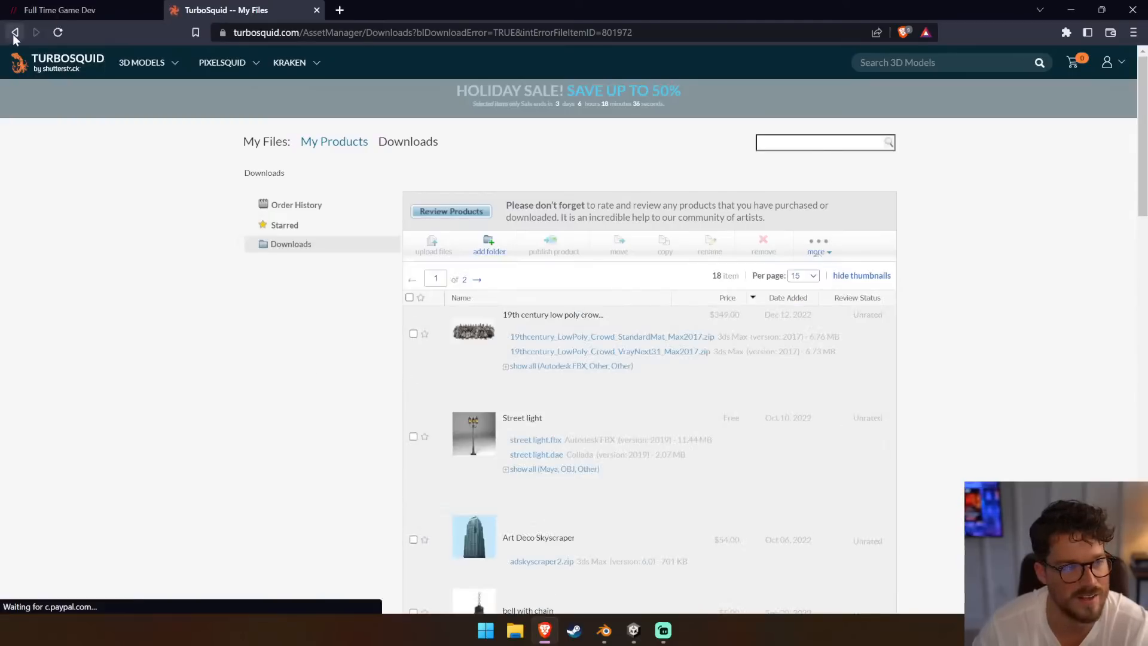
{"action": "scroll", "coordinate": [990, 346], "scroll_direction": "down", "scroll_amount": 2}
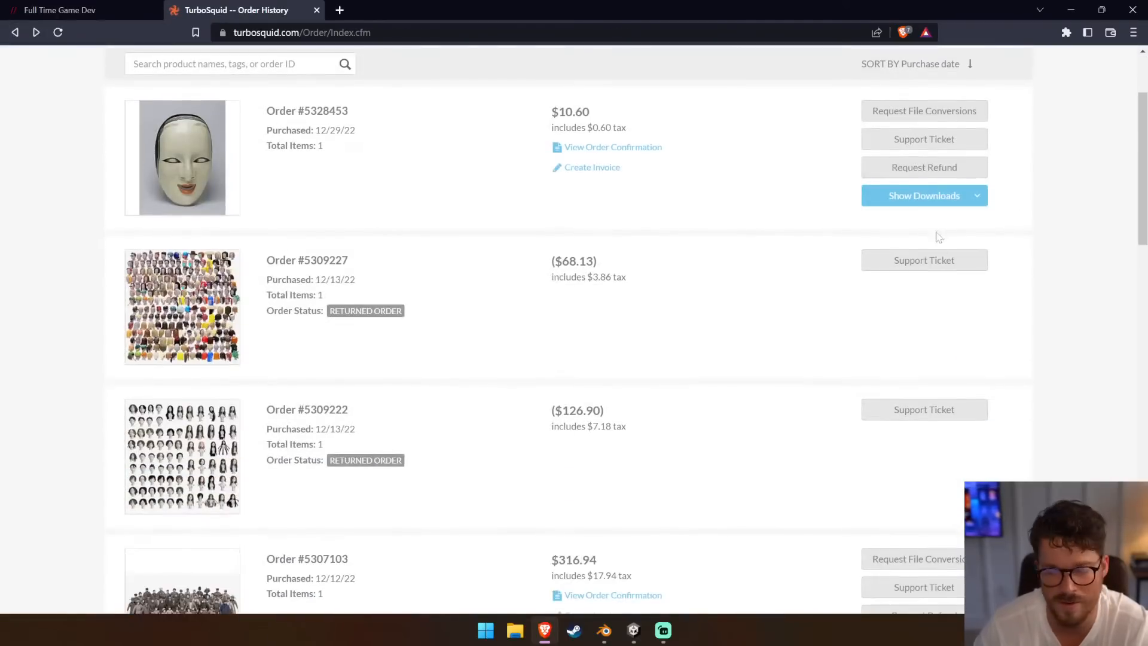
{"action": "left_click", "coordinate": [956, 201]}
{"action": "left_click", "coordinate": [978, 256]}
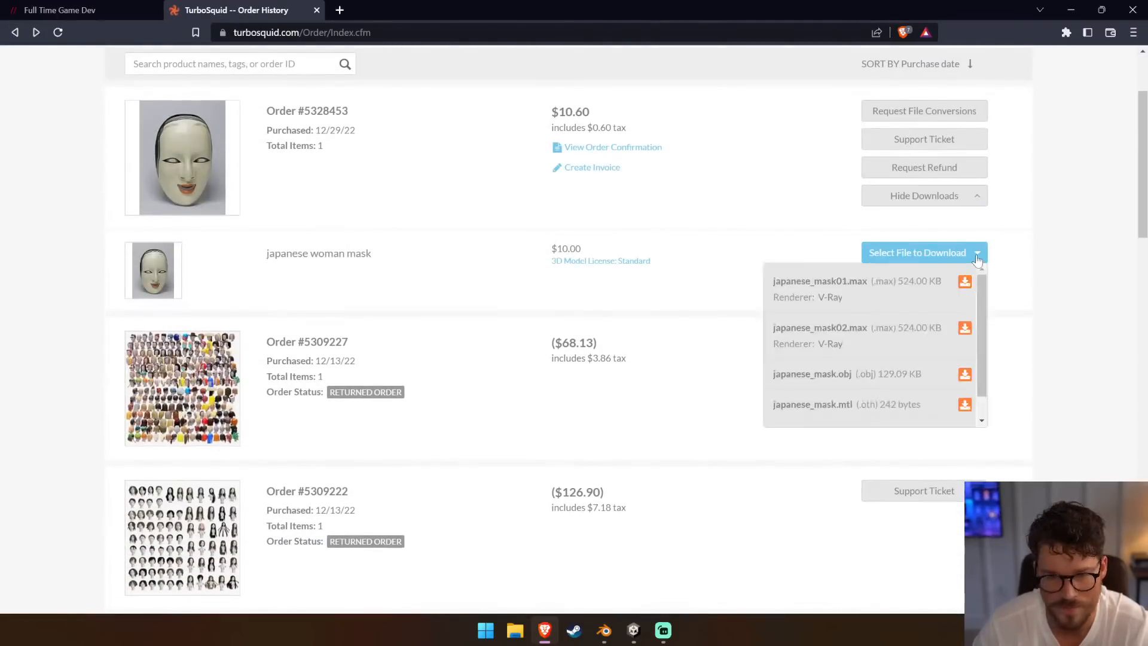
{"action": "scroll", "coordinate": [885, 377], "scroll_direction": "down", "scroll_amount": 1}
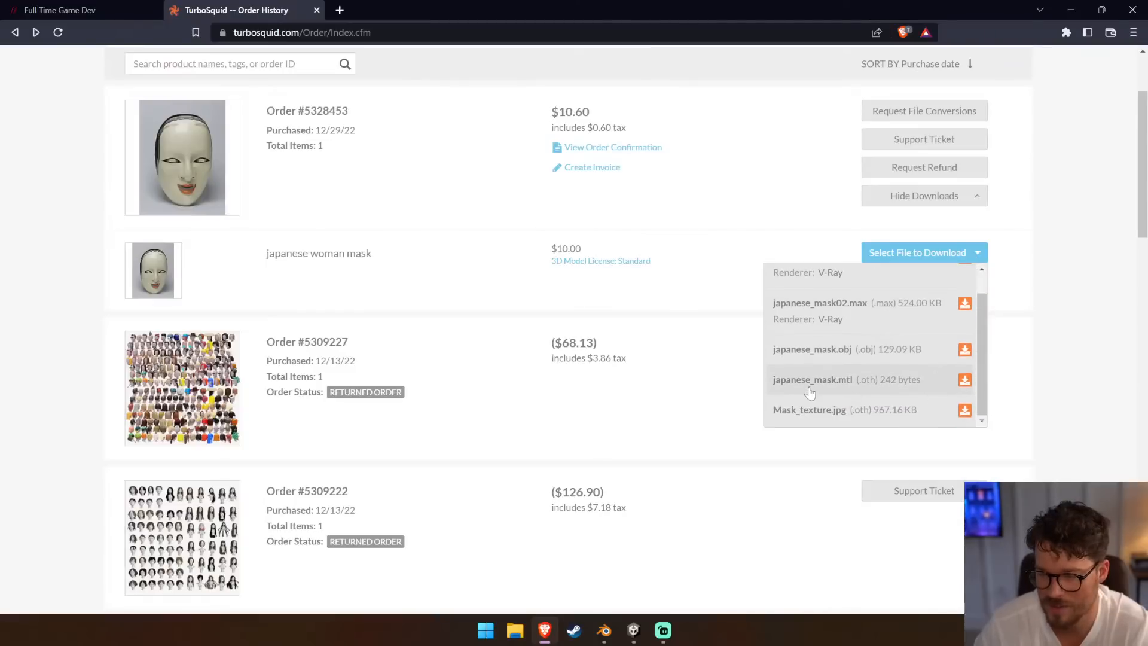
{"action": "scroll", "coordinate": [825, 358], "scroll_direction": "up", "scroll_amount": 1}
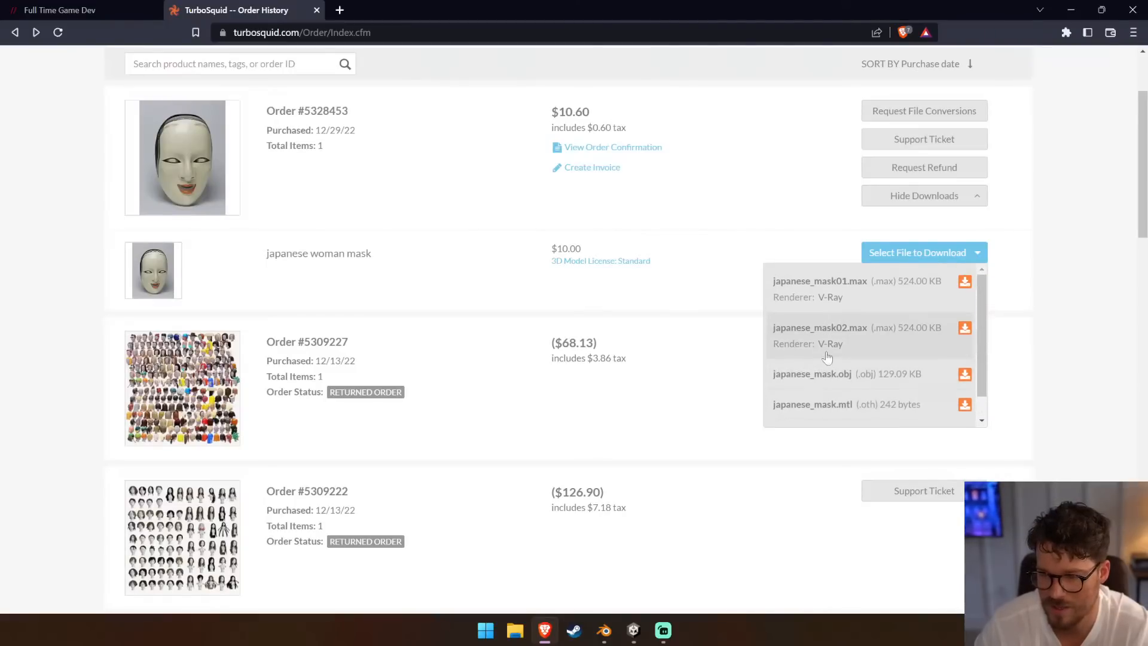
{"action": "right_click", "coordinate": [838, 375]}
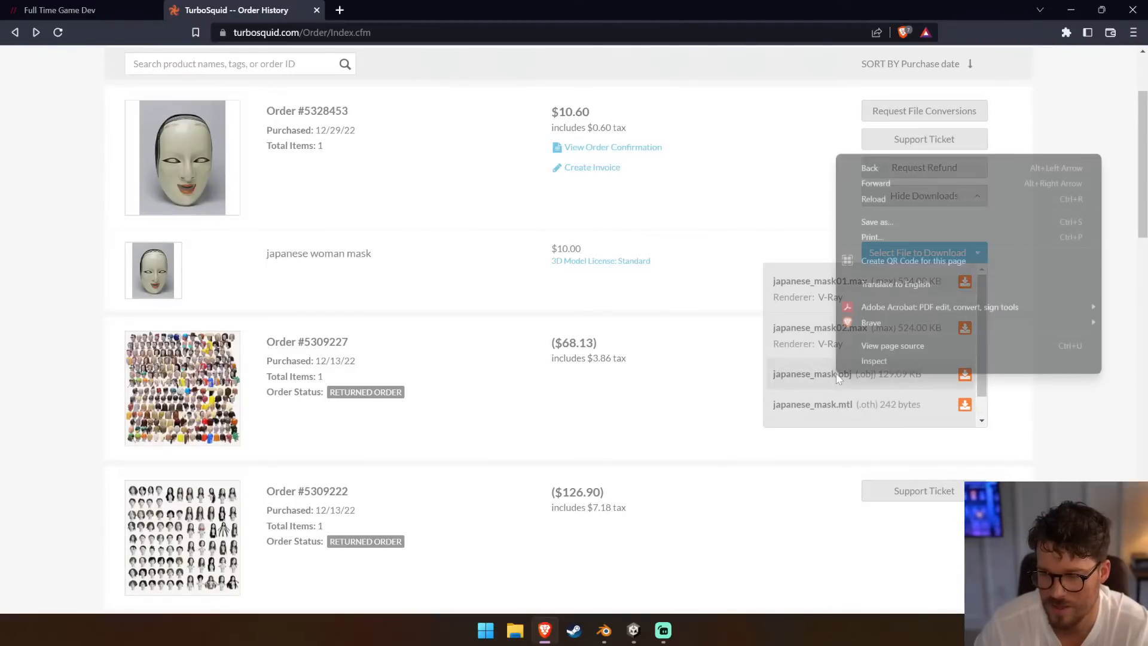
{"action": "left_click", "coordinate": [894, 222]}
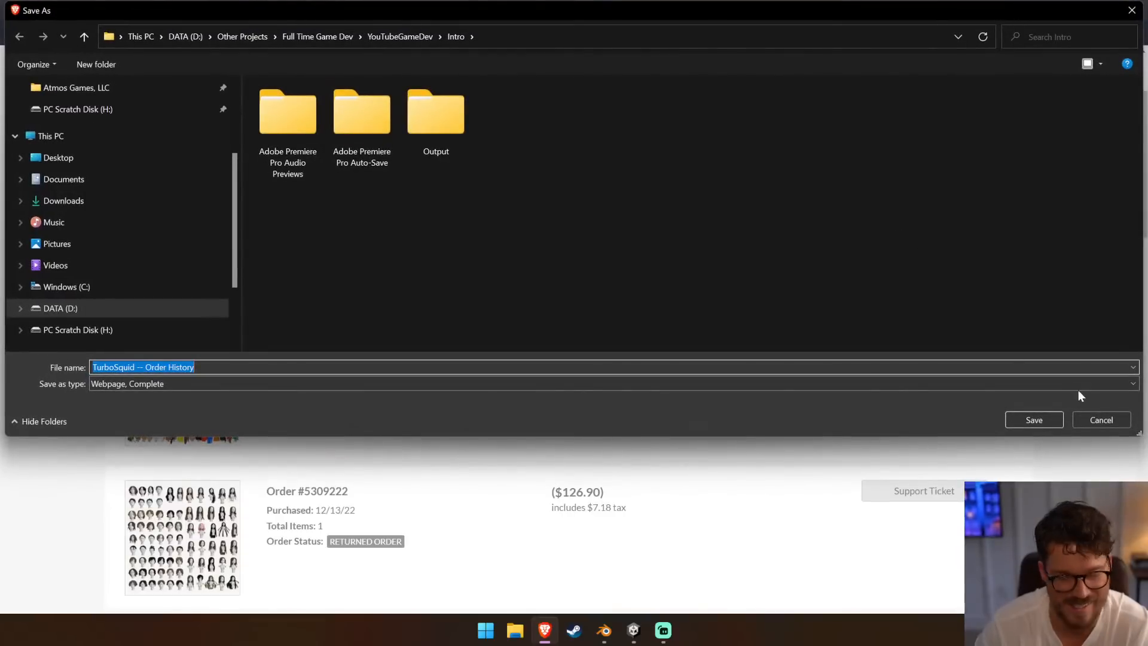
{"action": "left_click", "coordinate": [1103, 419]}
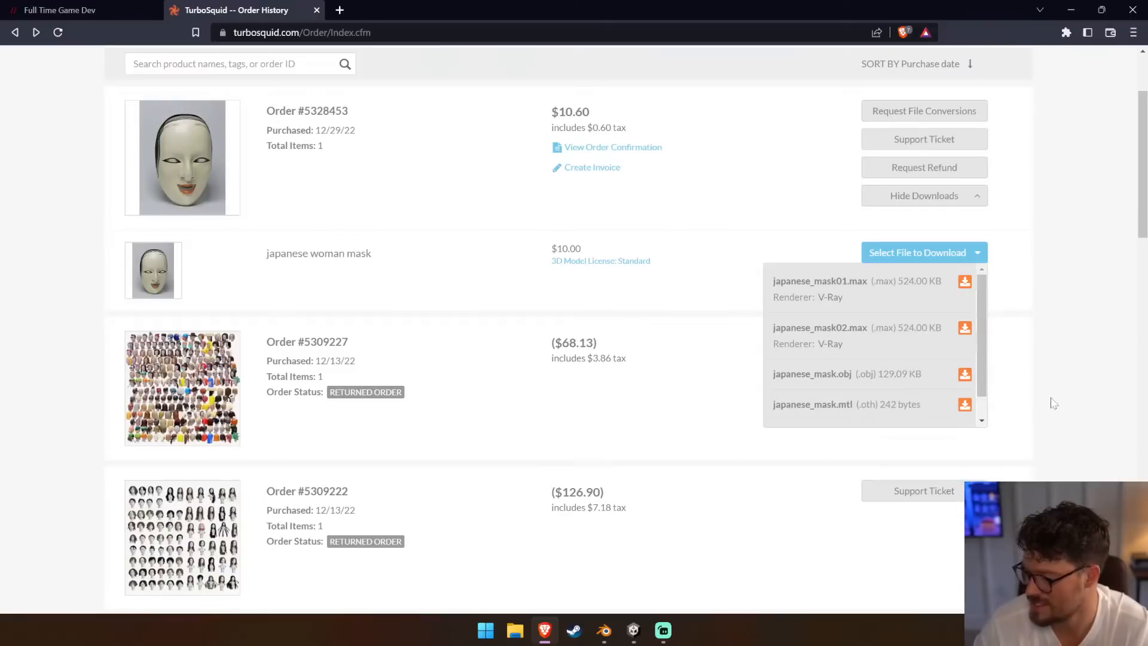
Try again to download japanese_mask.obj, reopening the order history and the mask's file list for another attempt
{"action": "left_click", "coordinate": [818, 381]}
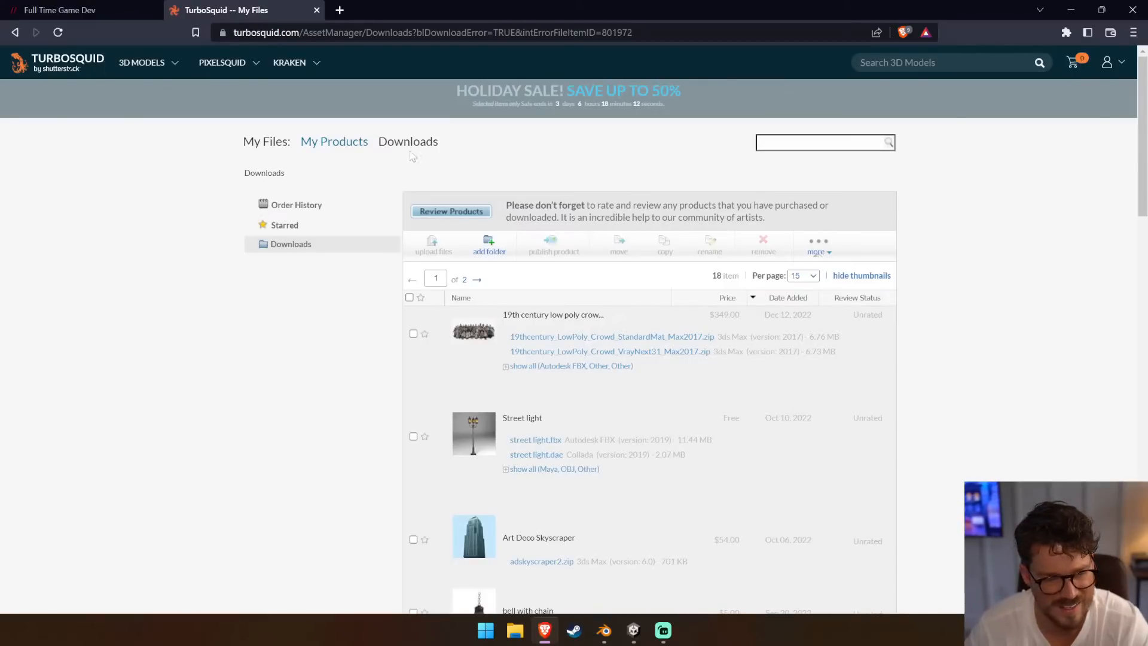
{"action": "left_click", "coordinate": [305, 214]}
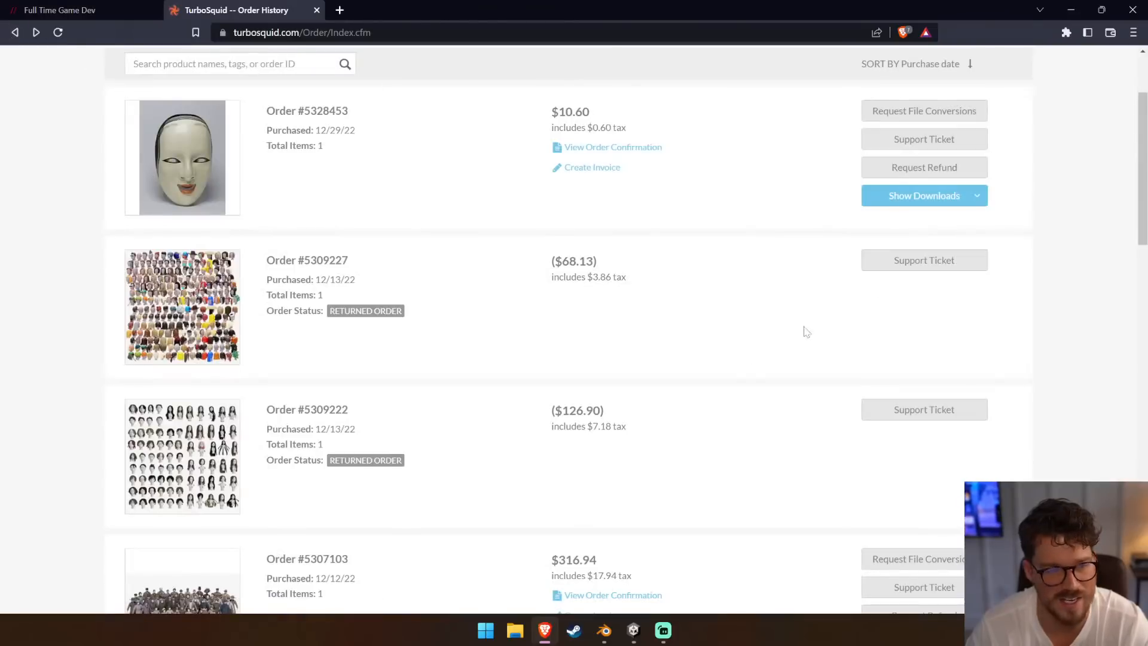
{"action": "left_click", "coordinate": [978, 196]}
{"action": "left_click", "coordinate": [974, 254]}
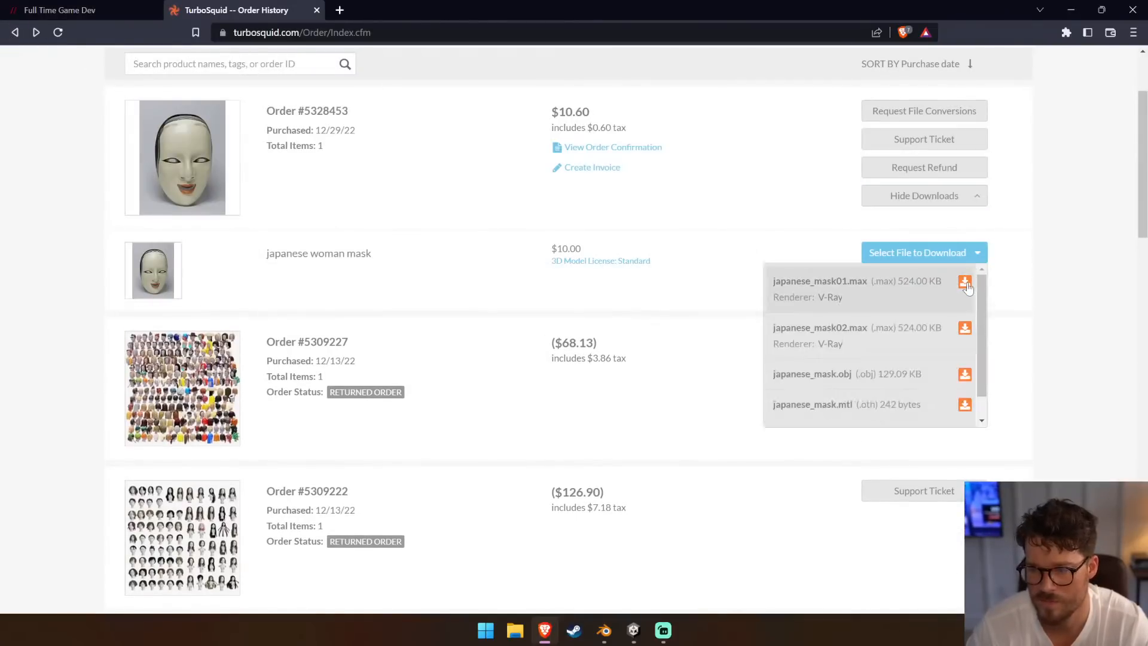
{"action": "left_click", "coordinate": [965, 374]}
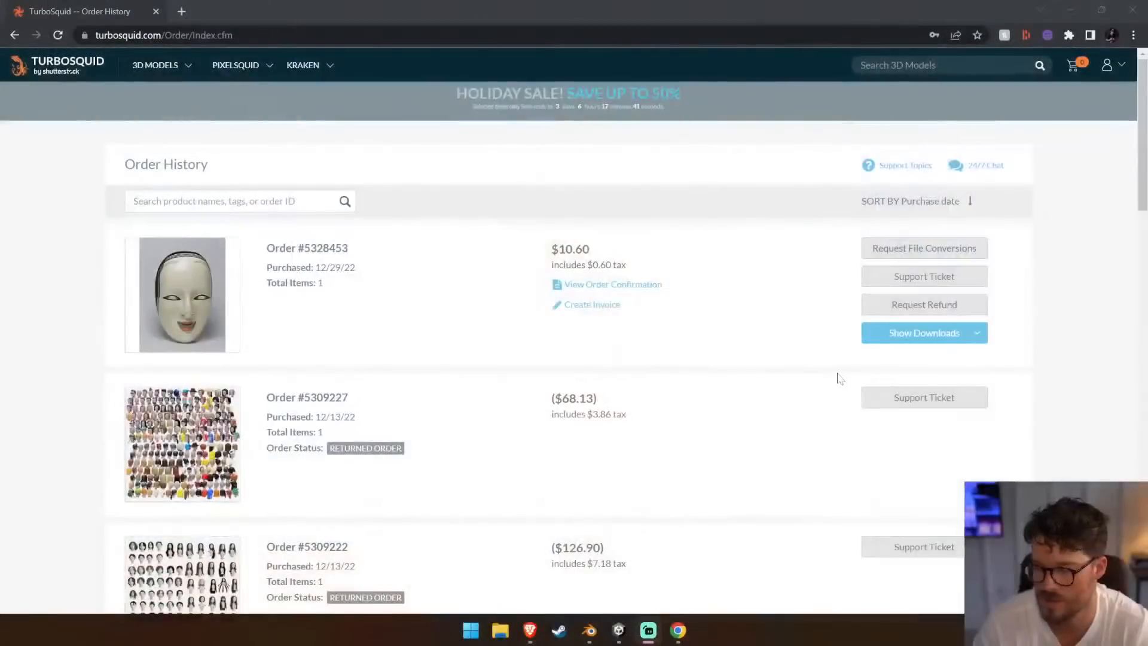
In Chrome, try to download japanese_mask.obj from the japanese woman mask order in the order history
{"action": "scroll", "coordinate": [839, 378], "scroll_direction": "down", "scroll_amount": 2}
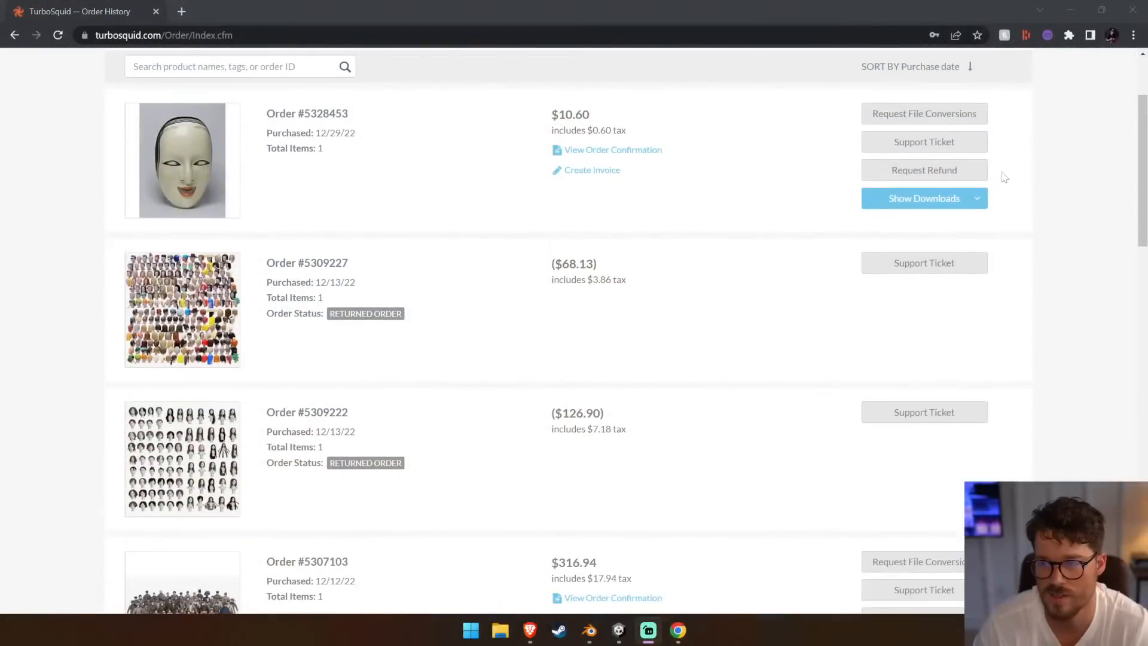
{"action": "left_click", "coordinate": [977, 198]}
{"action": "left_click", "coordinate": [977, 256]}
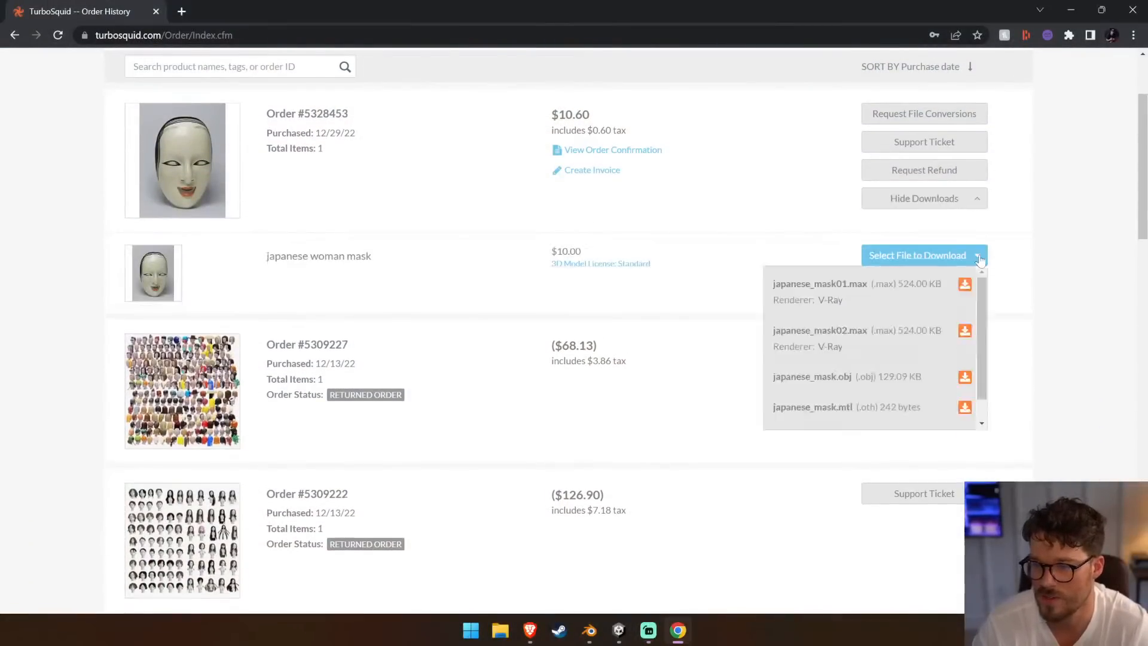
{"action": "left_click", "coordinate": [963, 377]}
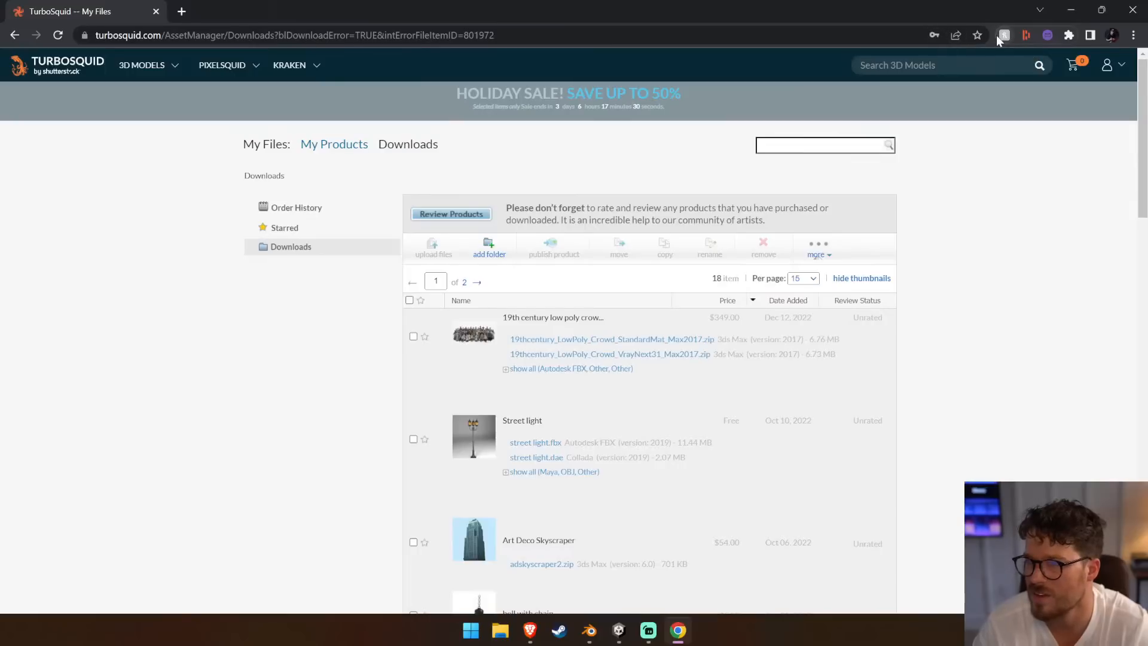
Check the first page of purchased files in Chrome for the mask, and return to the order history
{"action": "left_click", "coordinate": [1133, 34]}
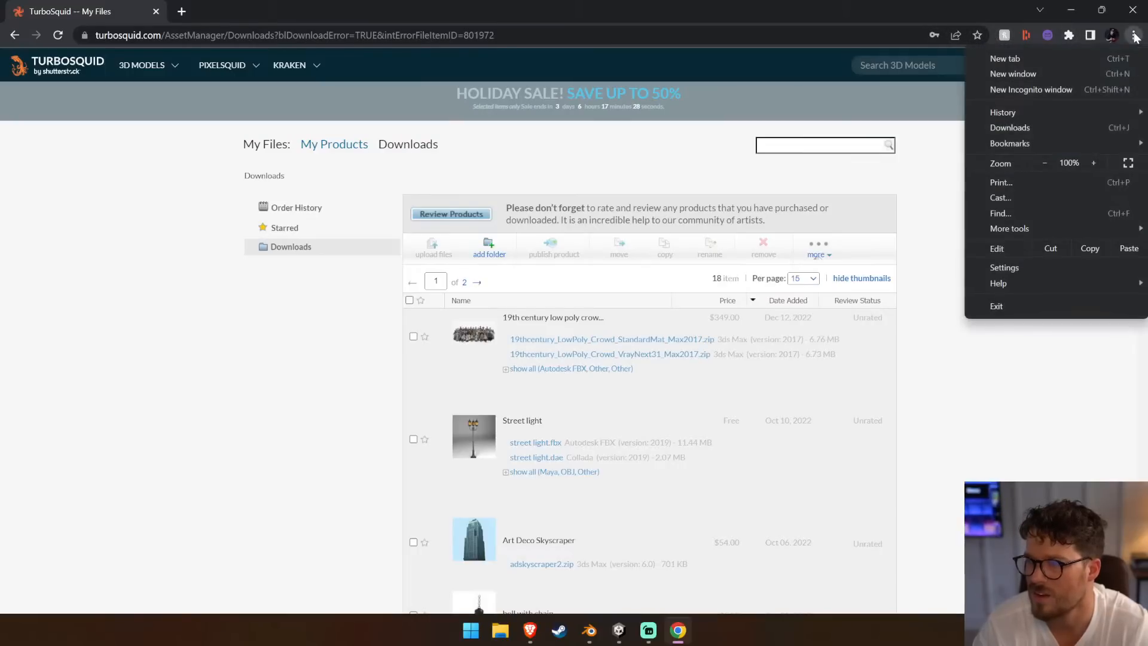
{"action": "left_click", "coordinate": [1134, 37]}
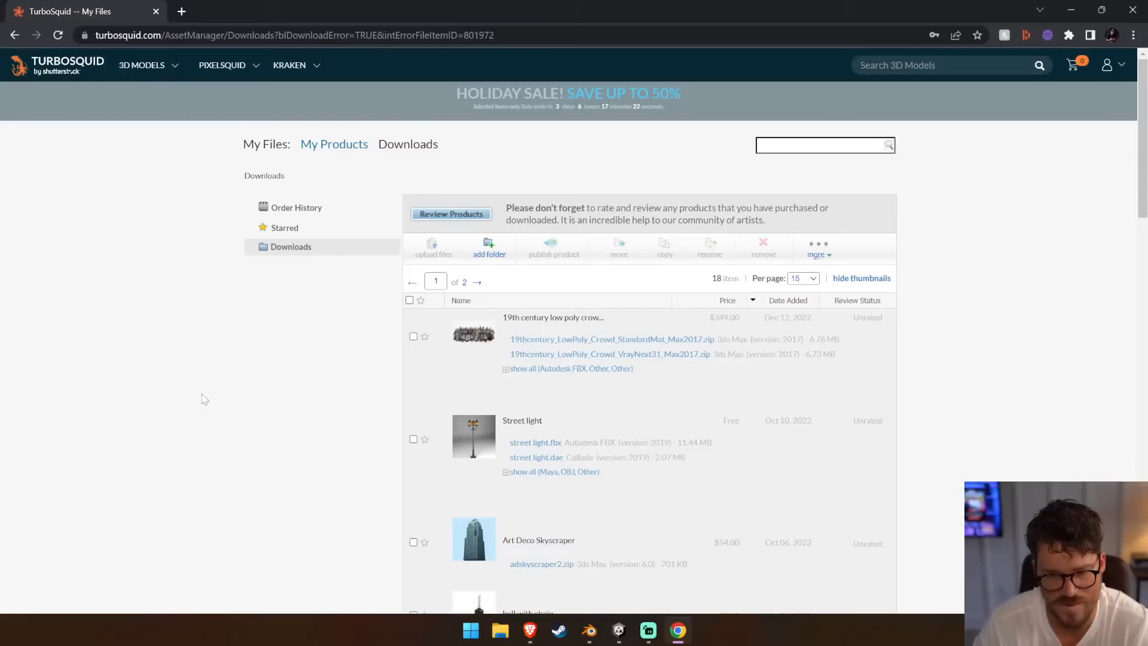
{"action": "scroll", "coordinate": [209, 394], "scroll_direction": "down", "scroll_amount": 10}
{"action": "scroll", "coordinate": [216, 392], "scroll_direction": "down", "scroll_amount": 10}
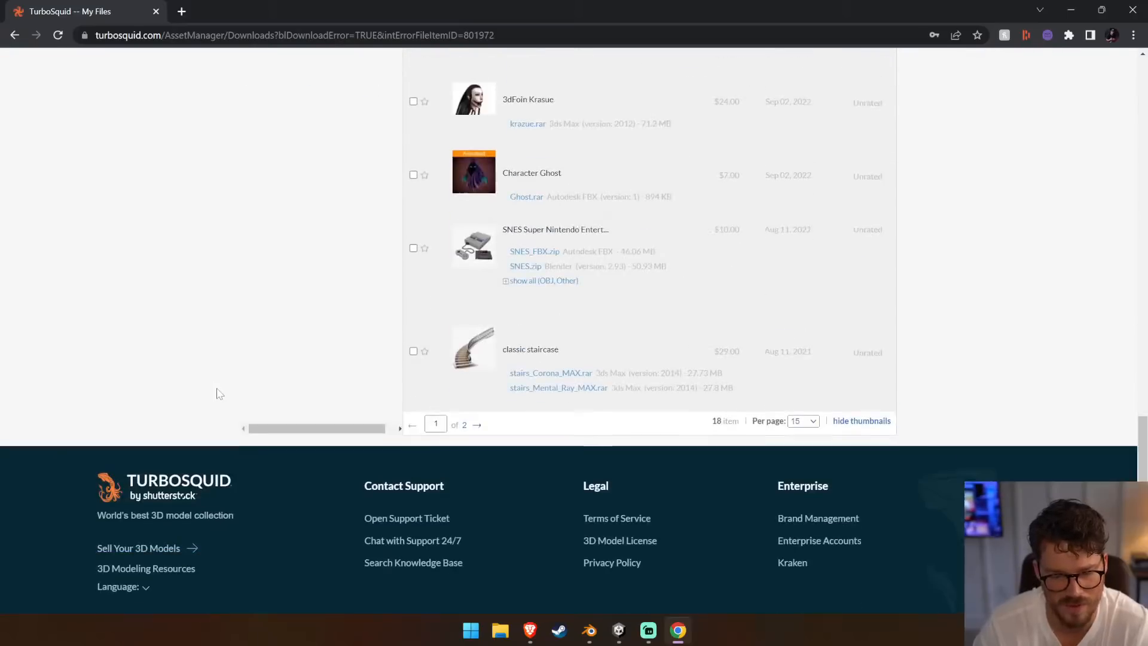
{"action": "scroll", "coordinate": [219, 393], "scroll_direction": "up", "scroll_amount": 2}
{"action": "left_click", "coordinate": [15, 35]}
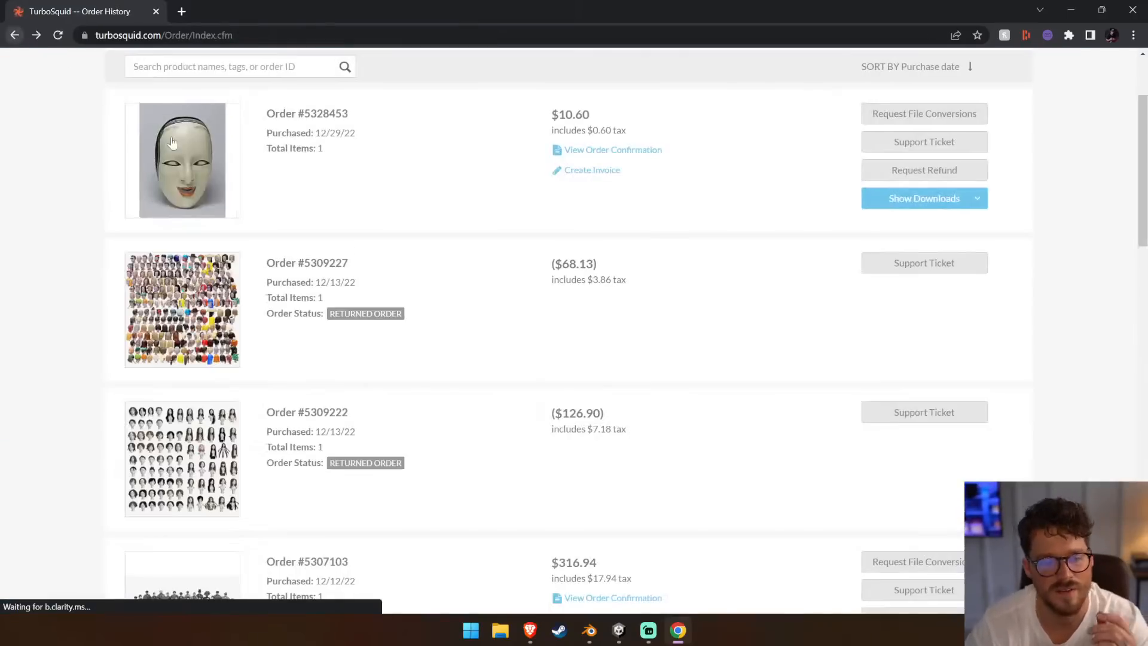
Expand the japanese woman mask order's downloads and try to get shareable links for its files
{"action": "left_click", "coordinate": [170, 137]}
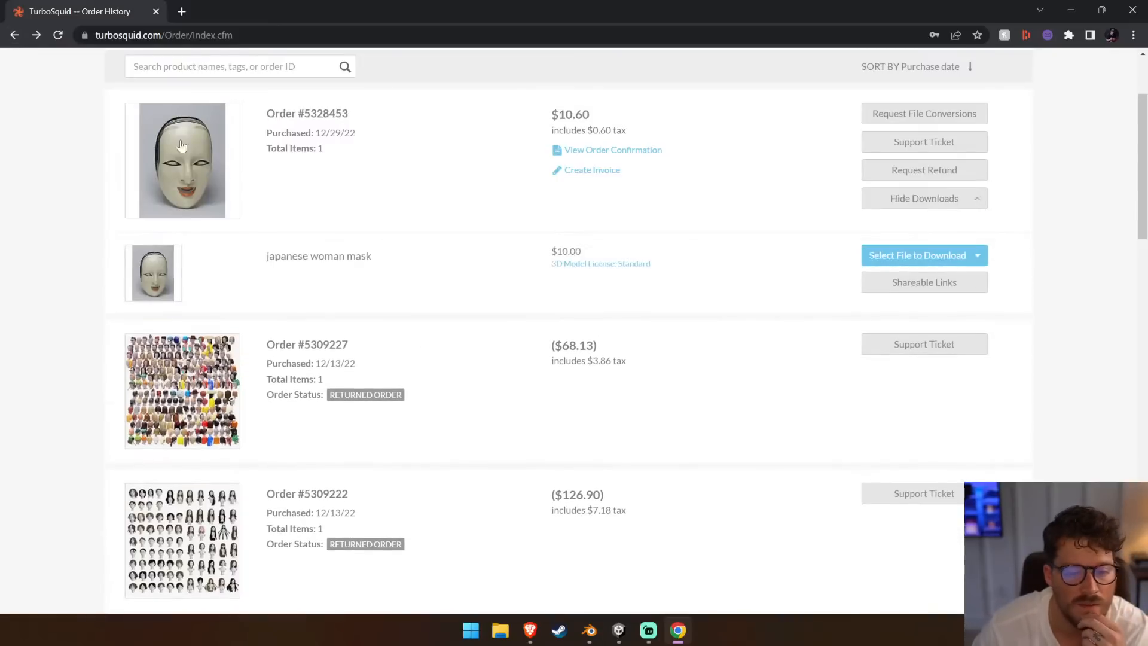
{"action": "left_click", "coordinate": [974, 258]}
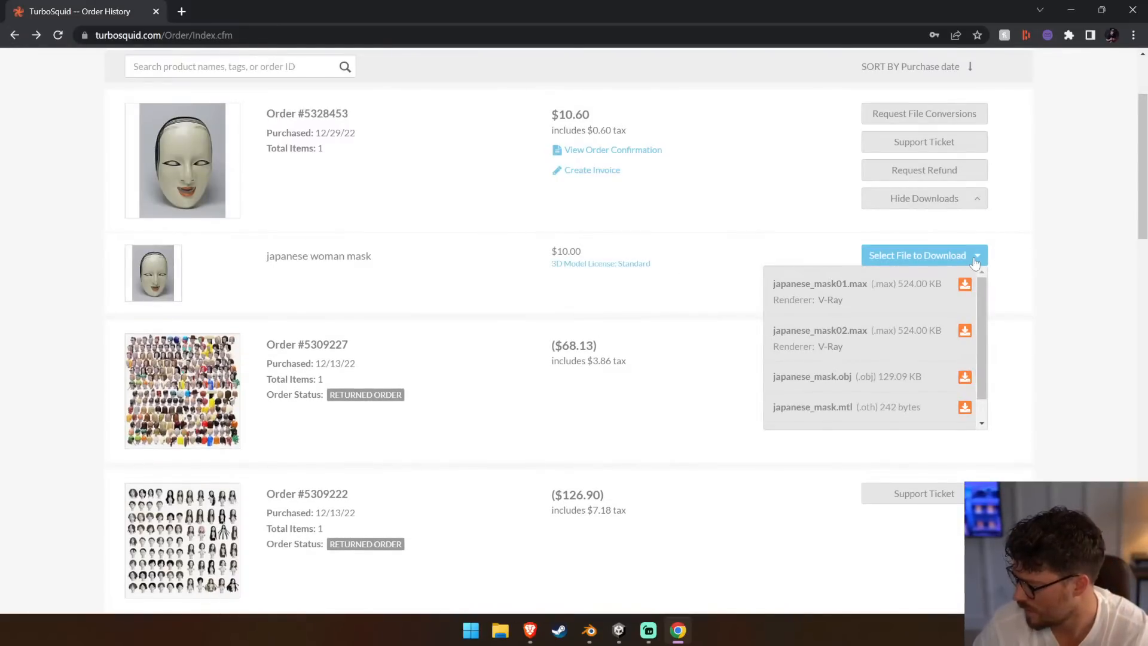
{"action": "left_click", "coordinate": [1034, 257]}
{"action": "left_click", "coordinate": [947, 289]}
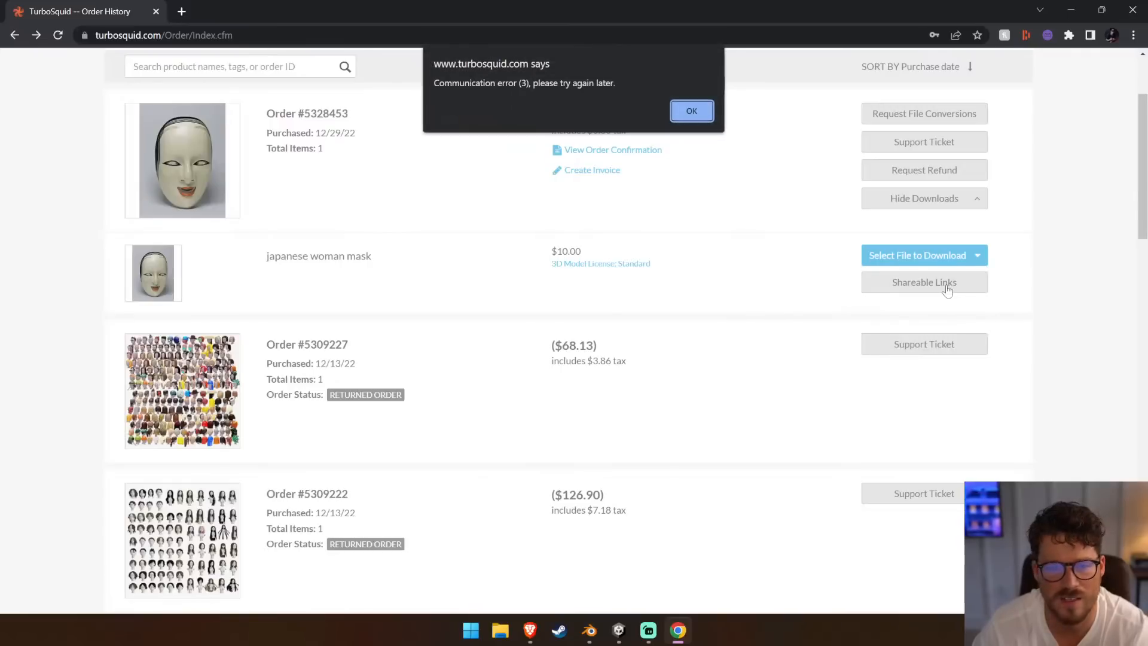
Dismiss the communication error and try to download japanese_mask02.max from the japanese woman mask order
{"action": "left_click_drag", "start_coordinate": [483, 83], "coordinate": [633, 117]}
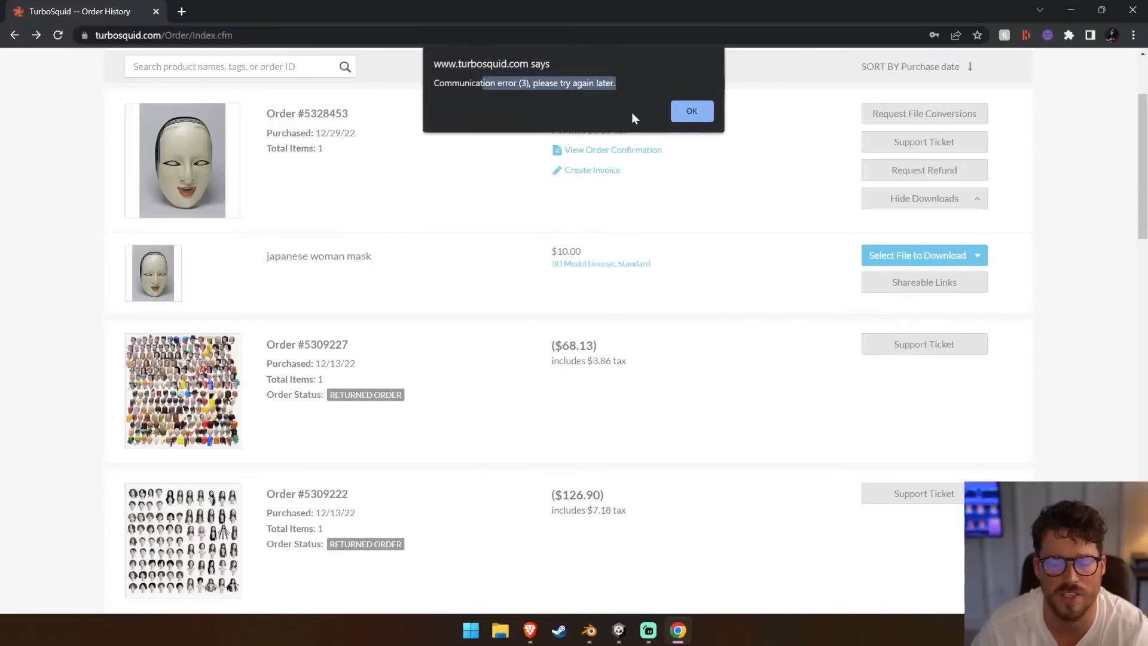
{"action": "left_click", "coordinate": [686, 115]}
{"action": "right_click", "coordinate": [179, 175]}
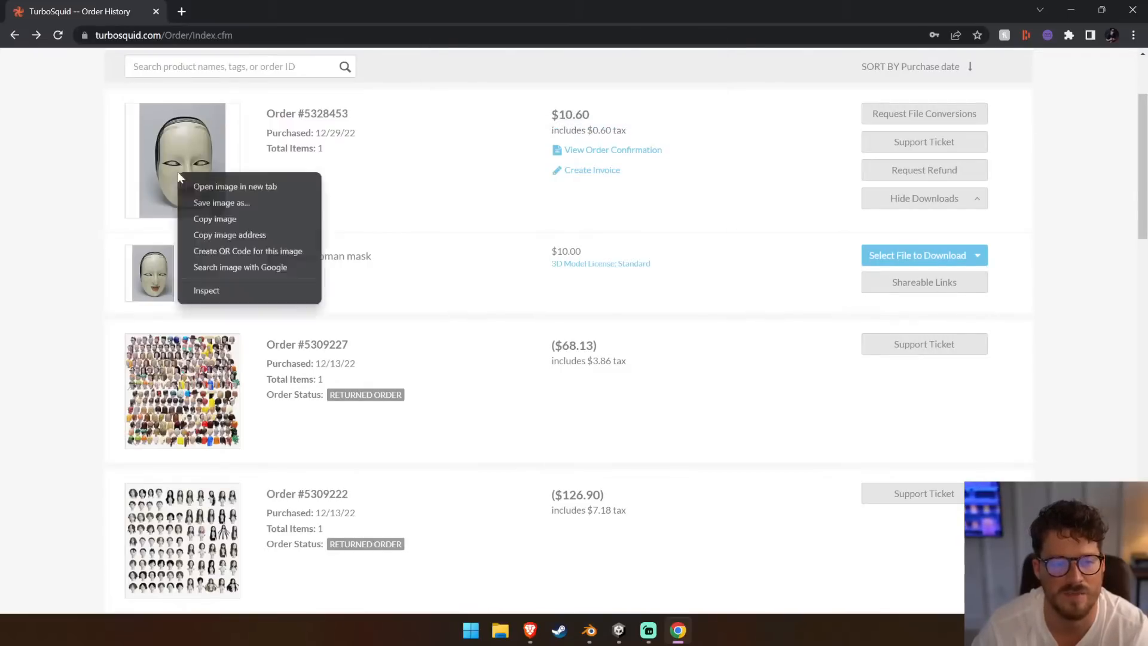
{"action": "left_click", "coordinate": [848, 302]}
{"action": "left_click", "coordinate": [978, 255]}
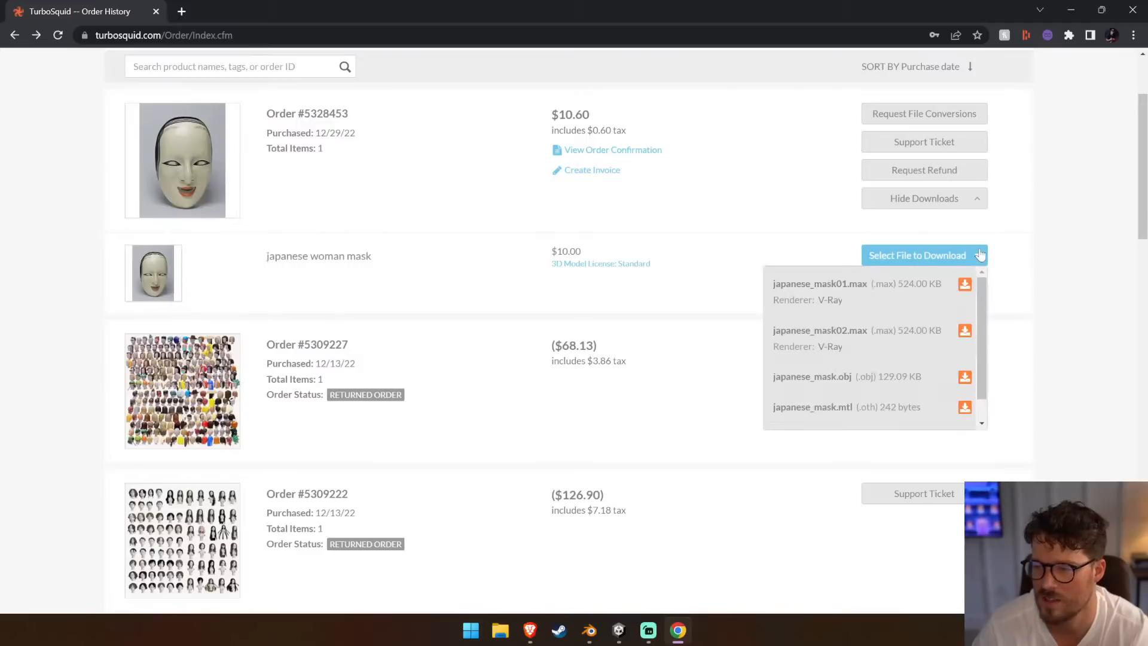
{"action": "left_click", "coordinate": [964, 331]}
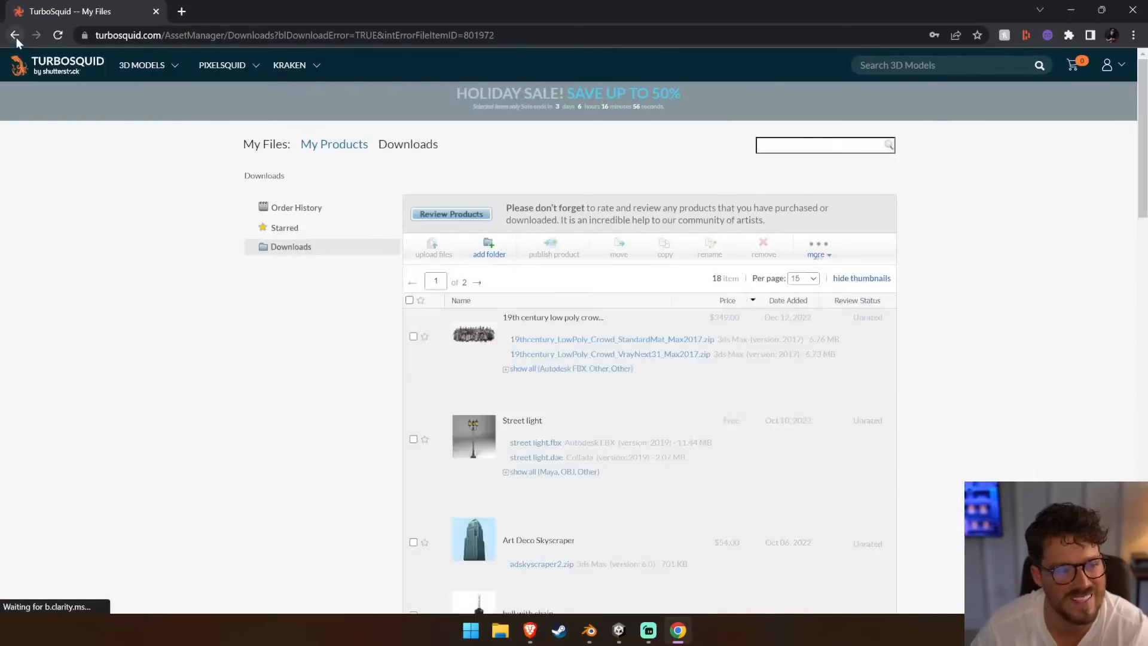
Return to the order history, reopen the mask's file list, and try to save japanese_mask.obj with the browser's save command
{"action": "key", "text": "alt+Left"}
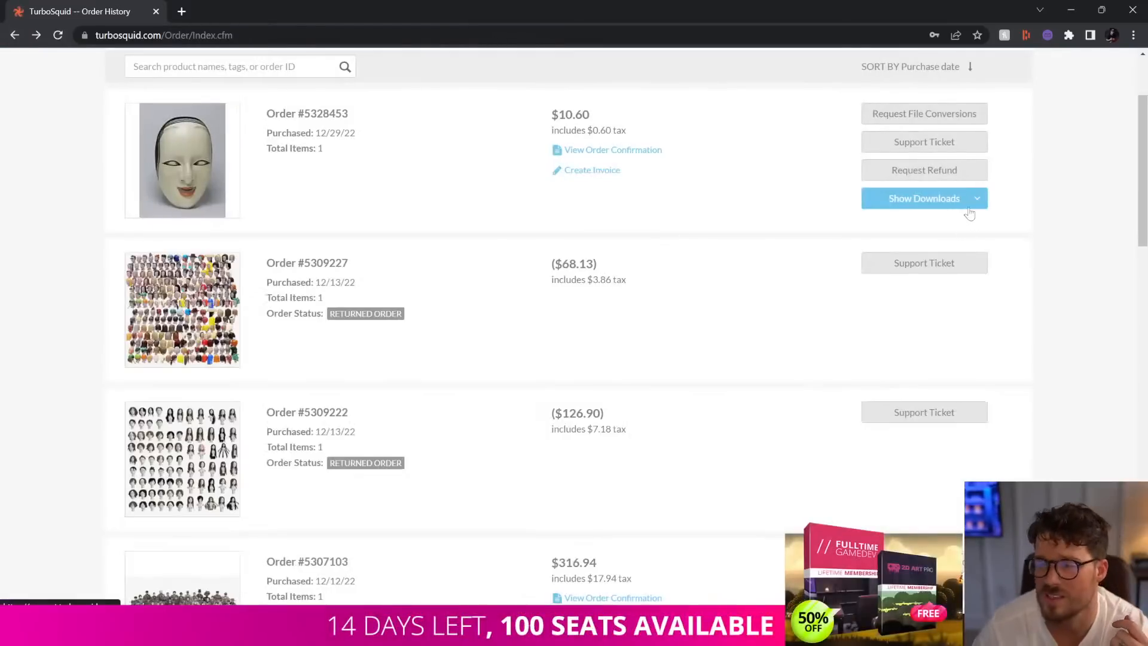
{"action": "left_click", "coordinate": [967, 203]}
{"action": "left_click", "coordinate": [978, 255]}
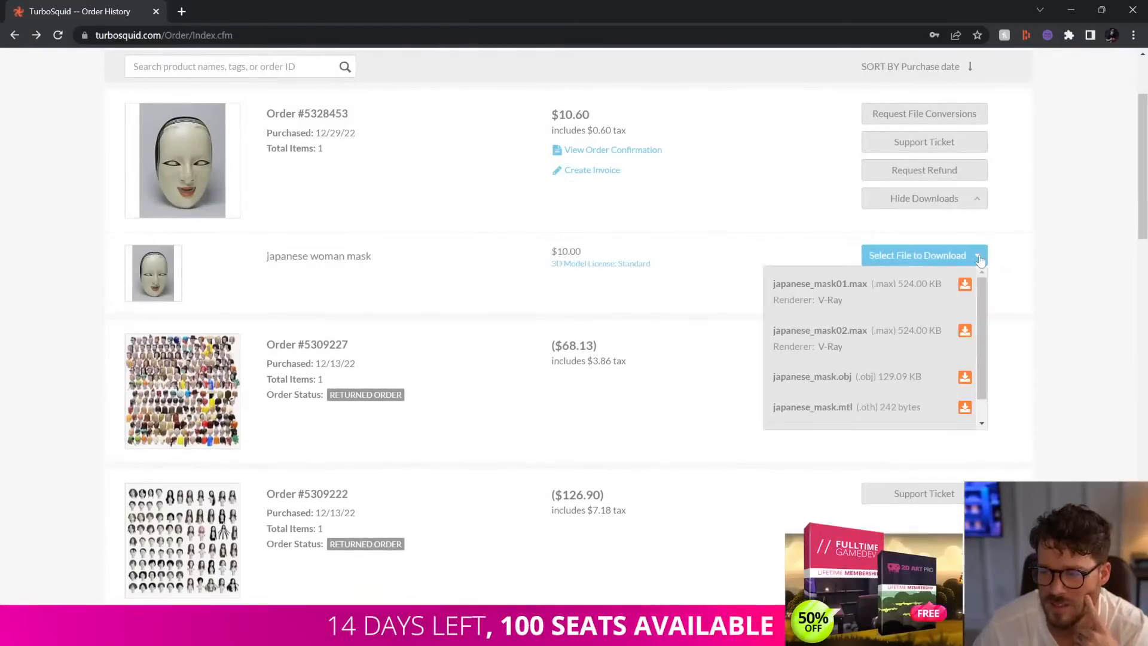
{"action": "right_click", "coordinate": [965, 383]}
{"action": "left_click", "coordinate": [854, 235]}
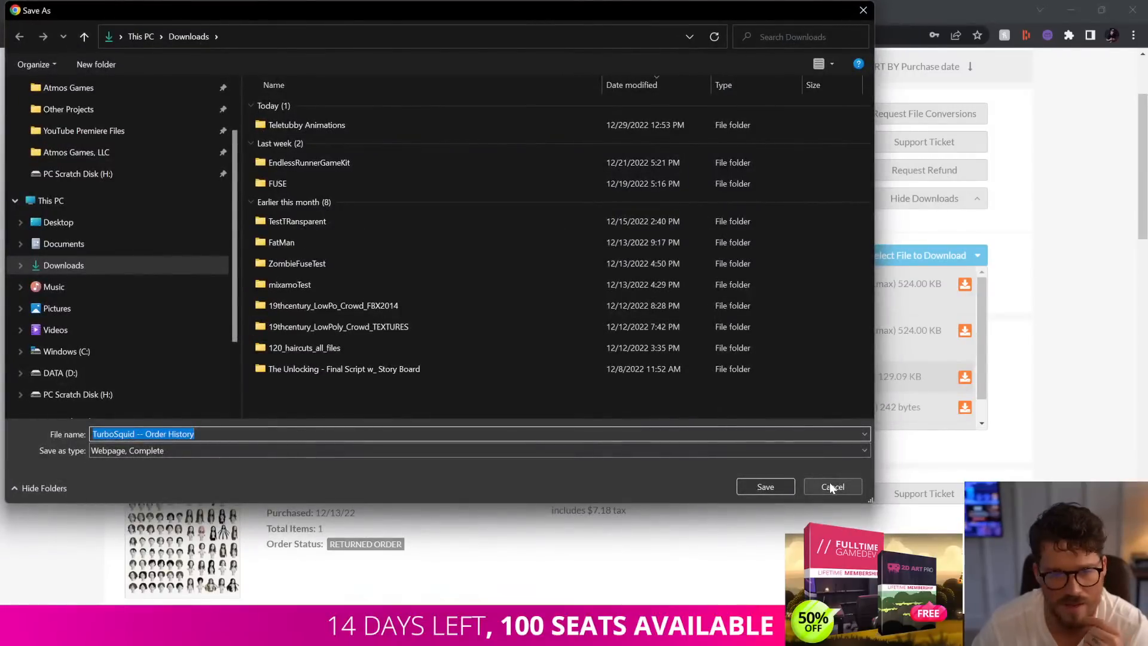
{"action": "left_click", "coordinate": [831, 486]}
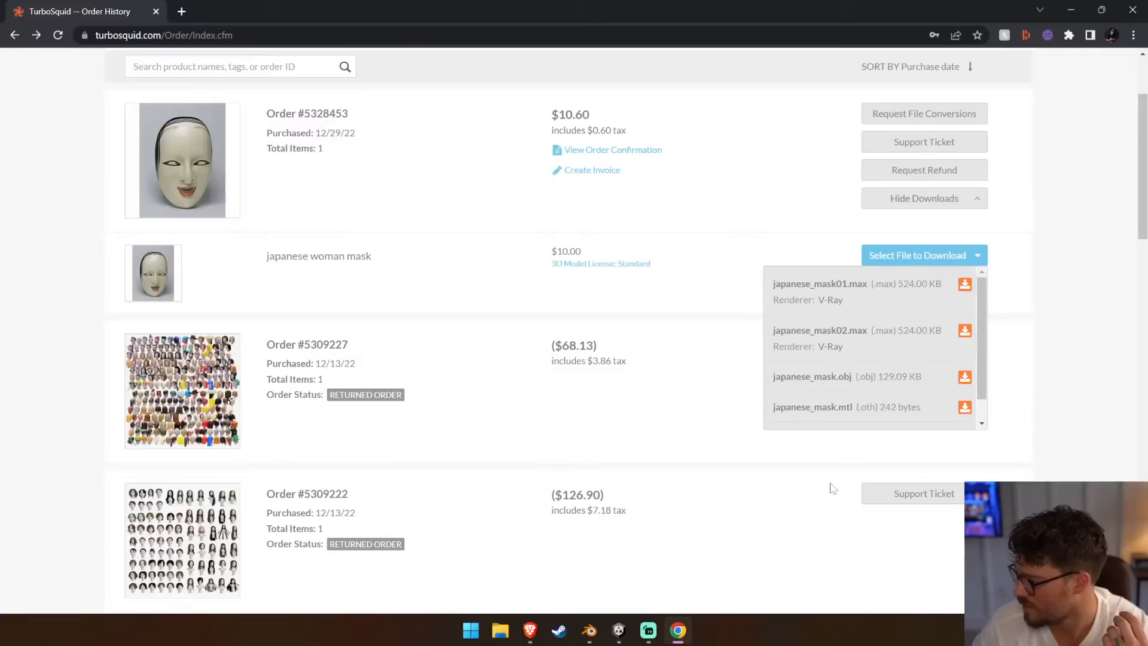
Try to download japanese_mask01.max from the japanese woman mask's file list
{"action": "left_click", "coordinate": [65, 192]}
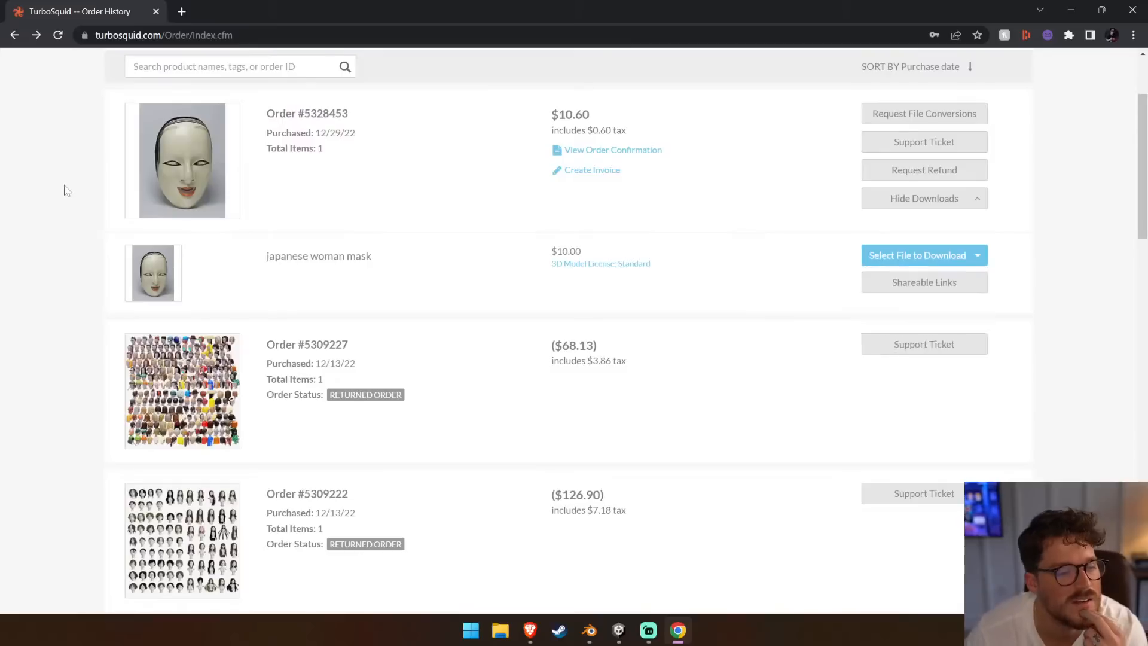
{"action": "left_click", "coordinate": [928, 251]}
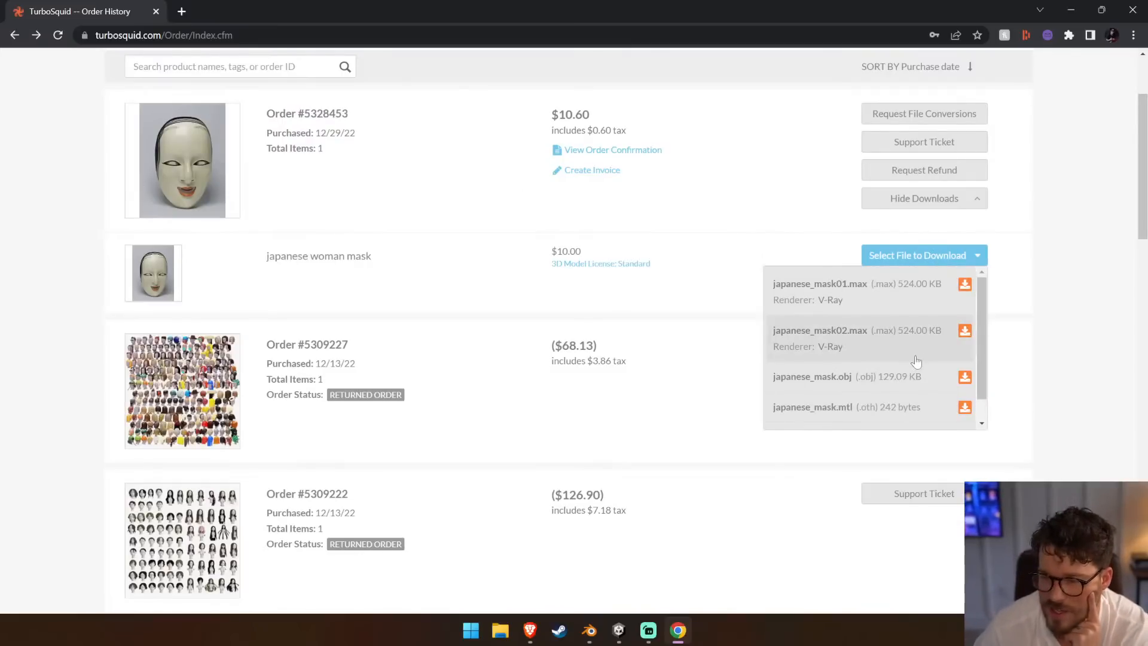
{"action": "left_click", "coordinate": [965, 285]}
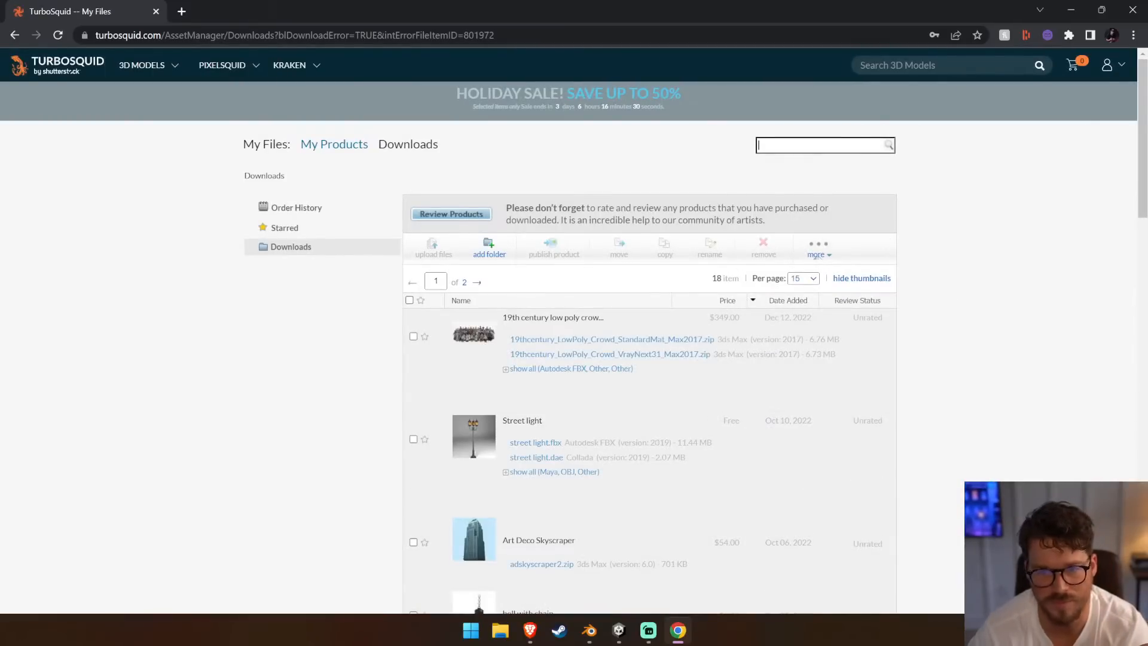
Search My Files for "mask" and check the Downloads, Uploads & Workspace and Publisher categories
{"action": "type", "text": "mask"}
{"action": "key", "text": "Return"}
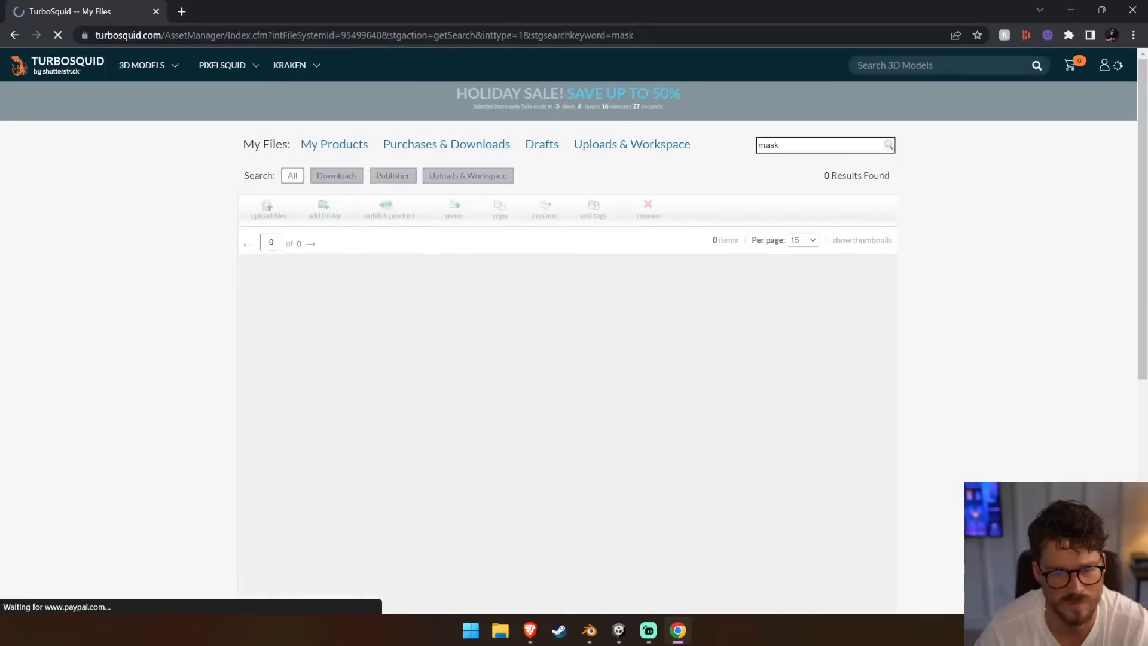
{"action": "left_click", "coordinate": [350, 178]}
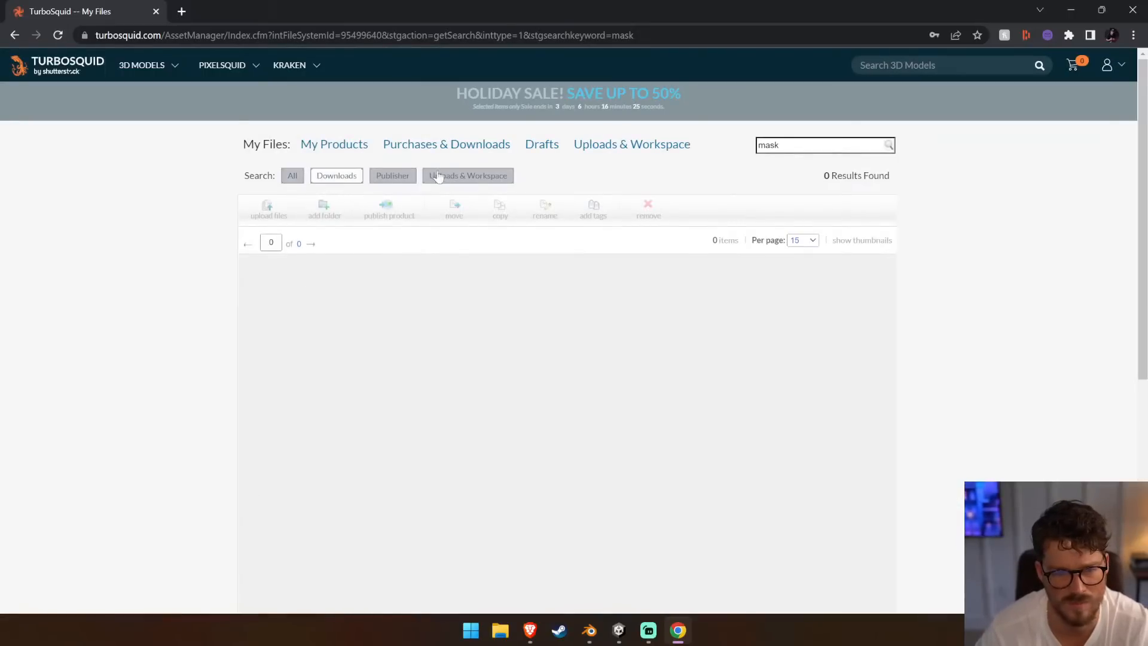
{"action": "left_click", "coordinate": [450, 174]}
{"action": "left_click", "coordinate": [382, 176]}
{"action": "left_click", "coordinate": [338, 175]}
Look through both pages of Purchases & Downloads for the japanese woman mask
{"action": "left_click", "coordinate": [457, 144]}
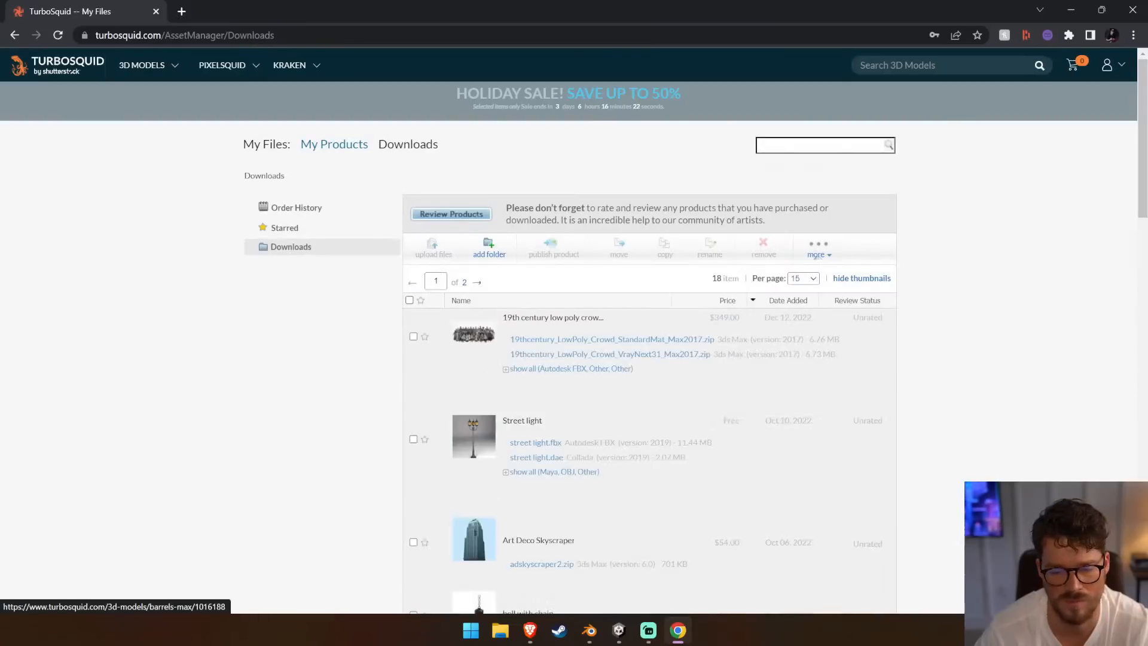
{"action": "scroll", "coordinate": [584, 461], "scroll_direction": "down", "scroll_amount": 13}
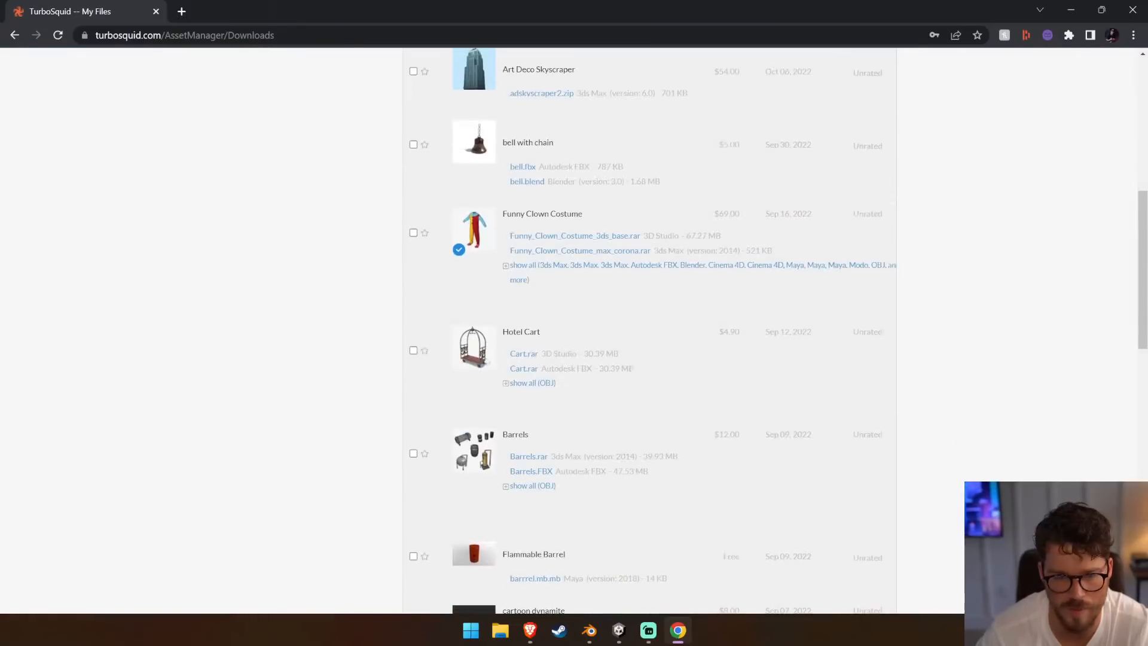
{"action": "scroll", "coordinate": [586, 461], "scroll_direction": "down", "scroll_amount": 5}
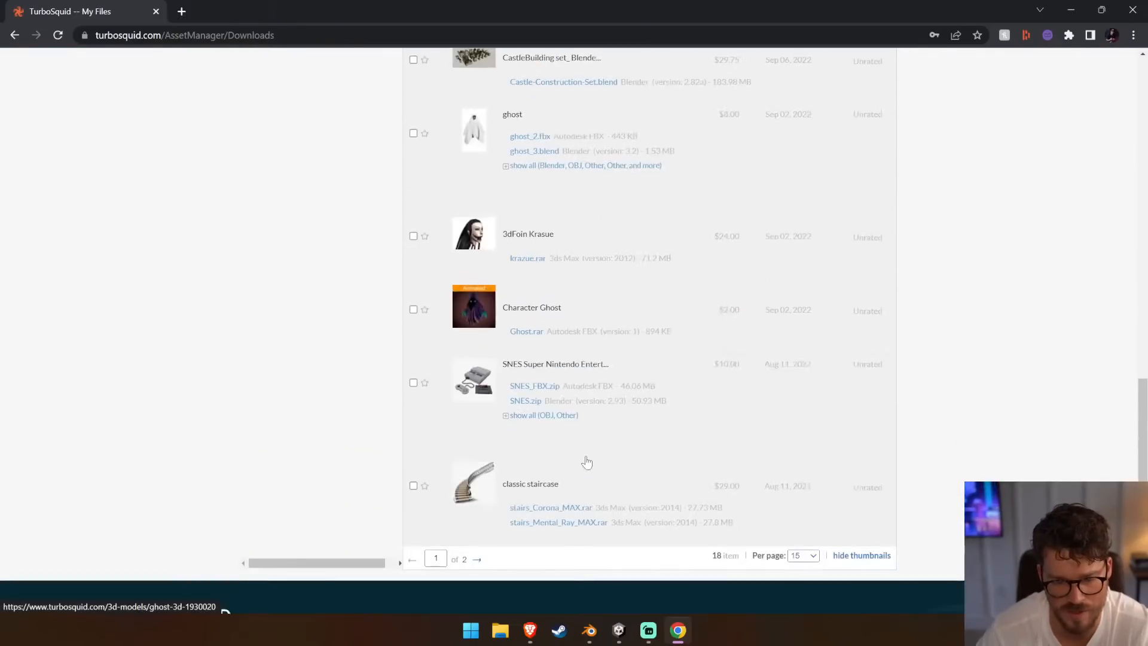
{"action": "left_click", "coordinate": [478, 559]}
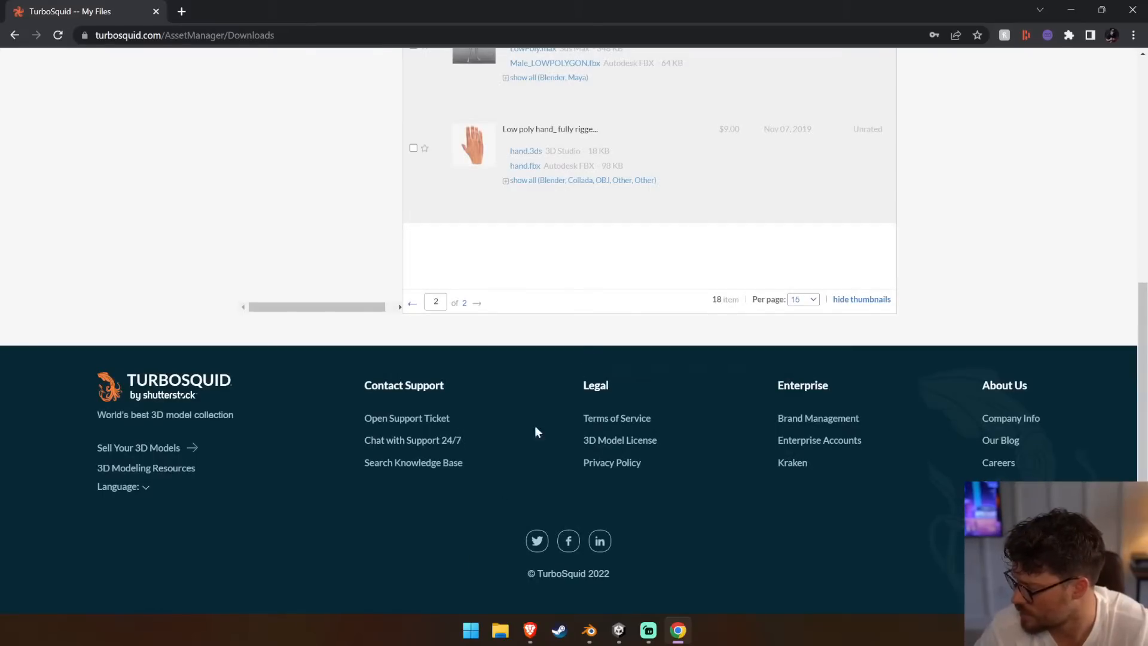
{"action": "scroll", "coordinate": [304, 205], "scroll_direction": "up", "scroll_amount": 6}
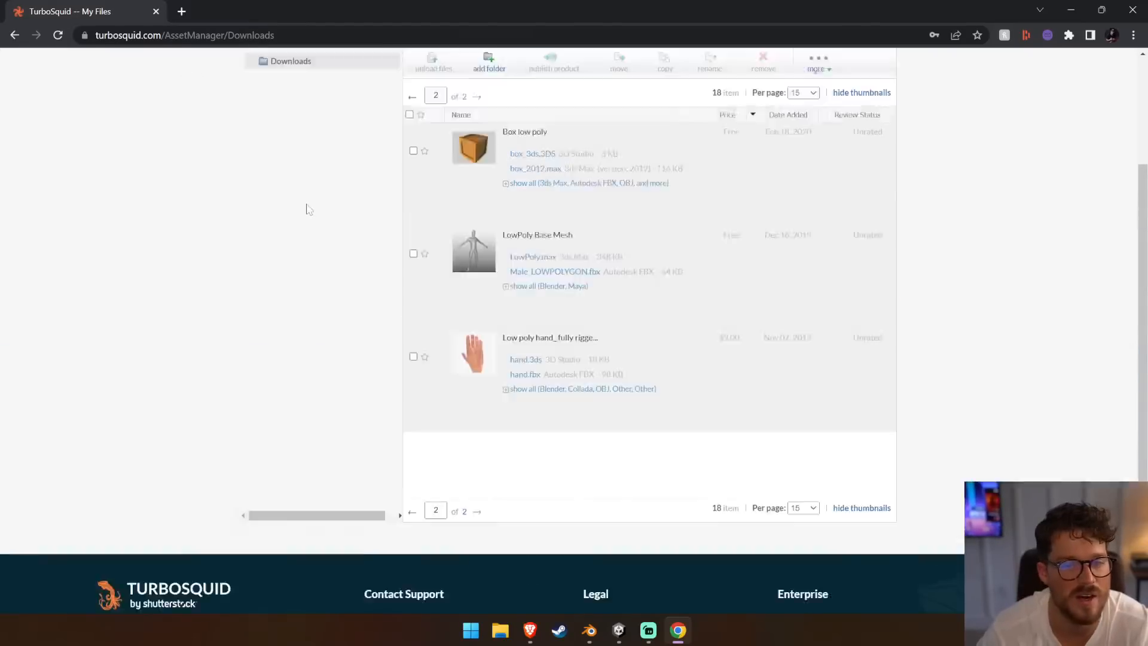
Go back to the order history and reopen the japanese woman mask's list of downloadable files
{"action": "left_click", "coordinate": [14, 34]}
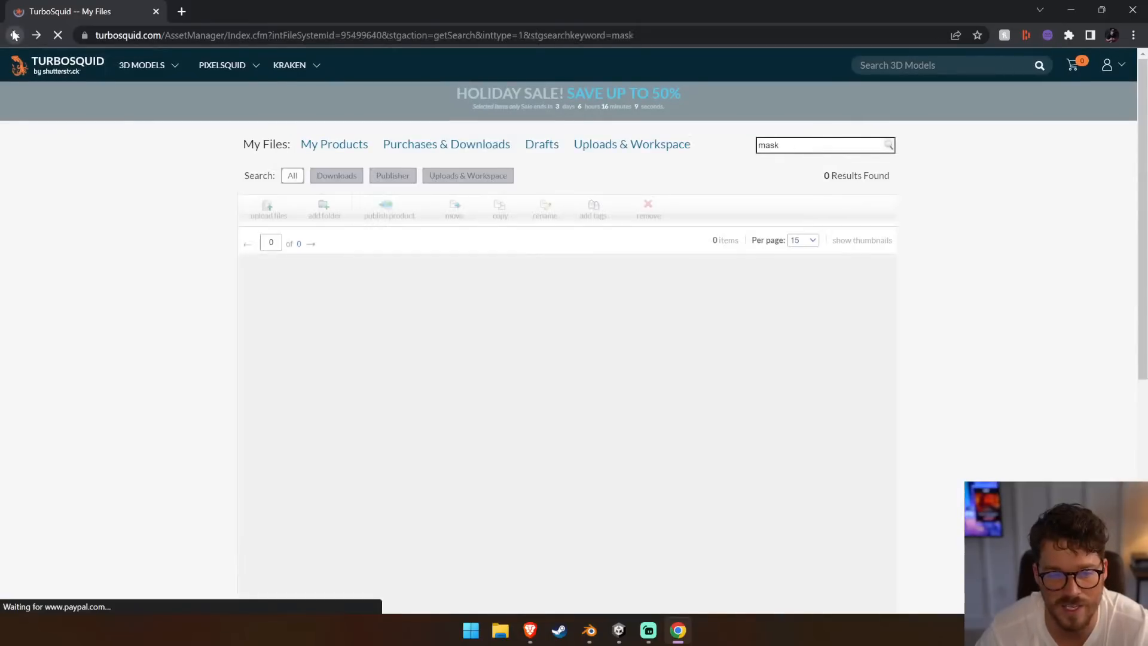
{"action": "left_click", "coordinate": [14, 35]}
{"action": "left_click", "coordinate": [14, 35]}
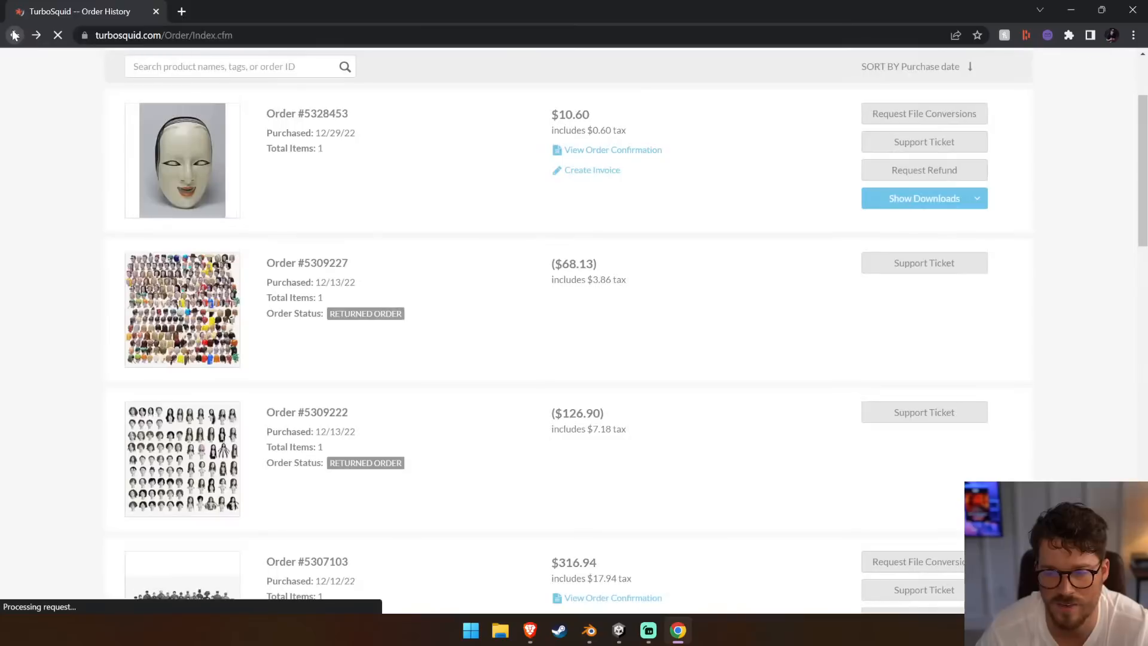
{"action": "left_click", "coordinate": [969, 205]}
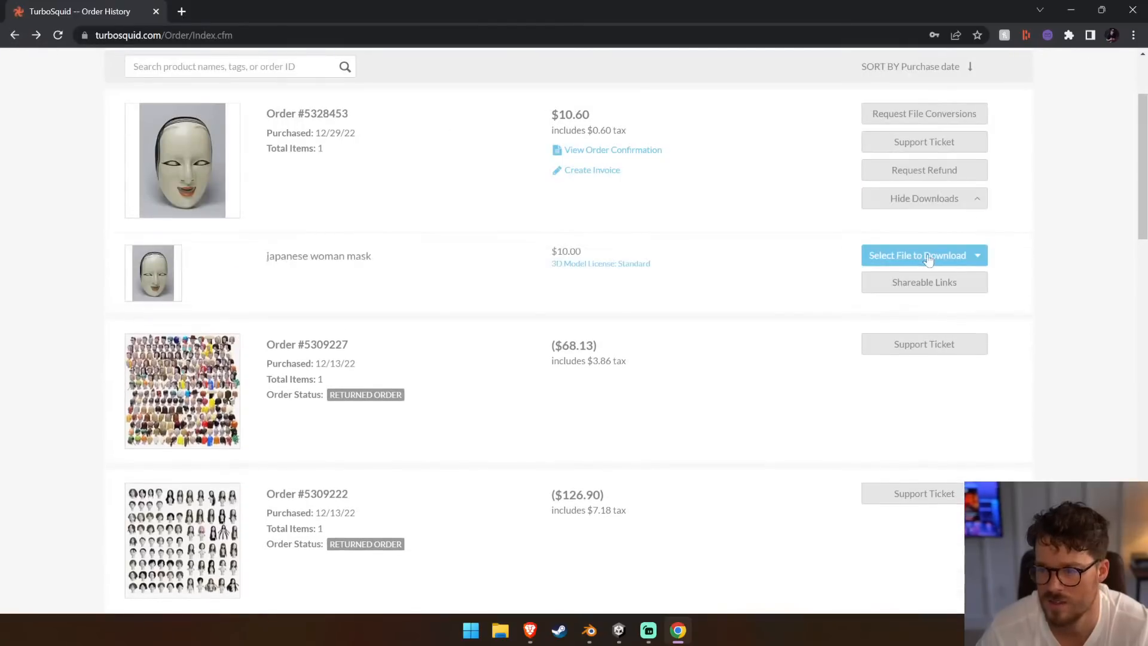
{"action": "left_click", "coordinate": [985, 266]}
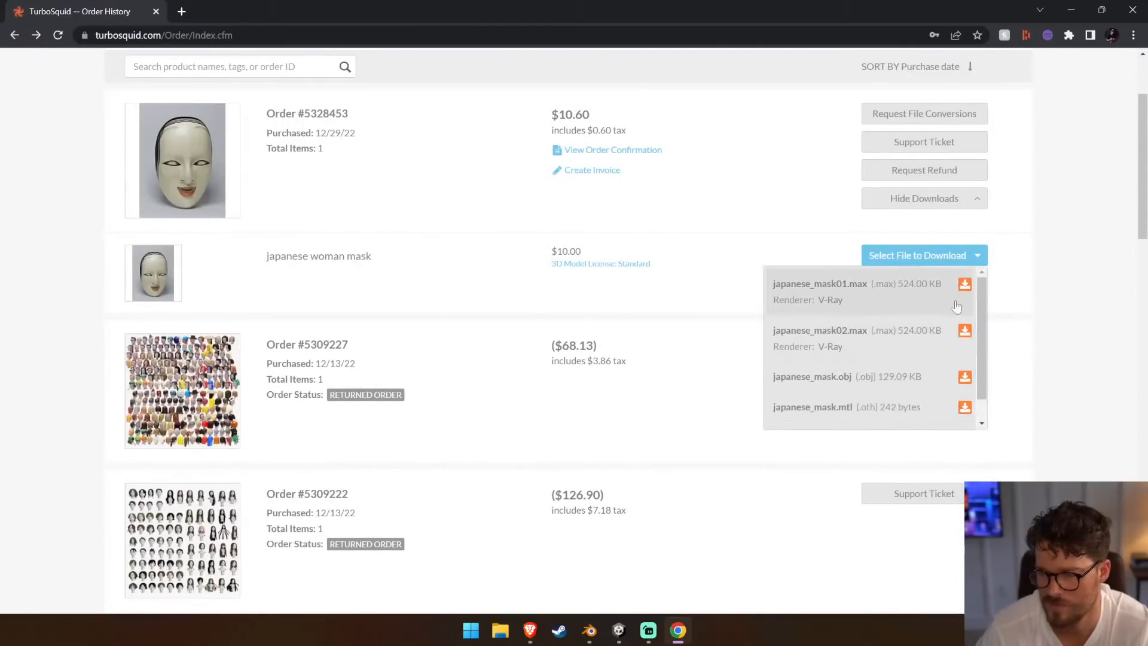
Inspect the japanese_mask.obj download icon in the page source and copy its data-href link
{"action": "right_click", "coordinate": [958, 385]}
{"action": "left_click", "coordinate": [868, 365]}
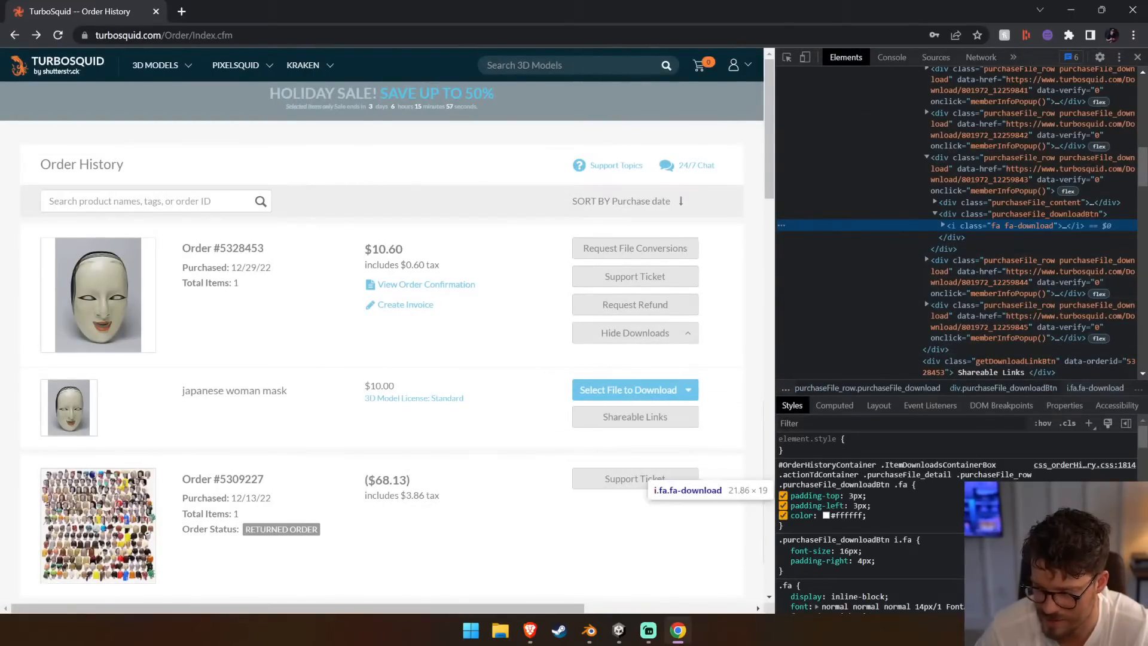
{"action": "left_click", "coordinate": [942, 225]}
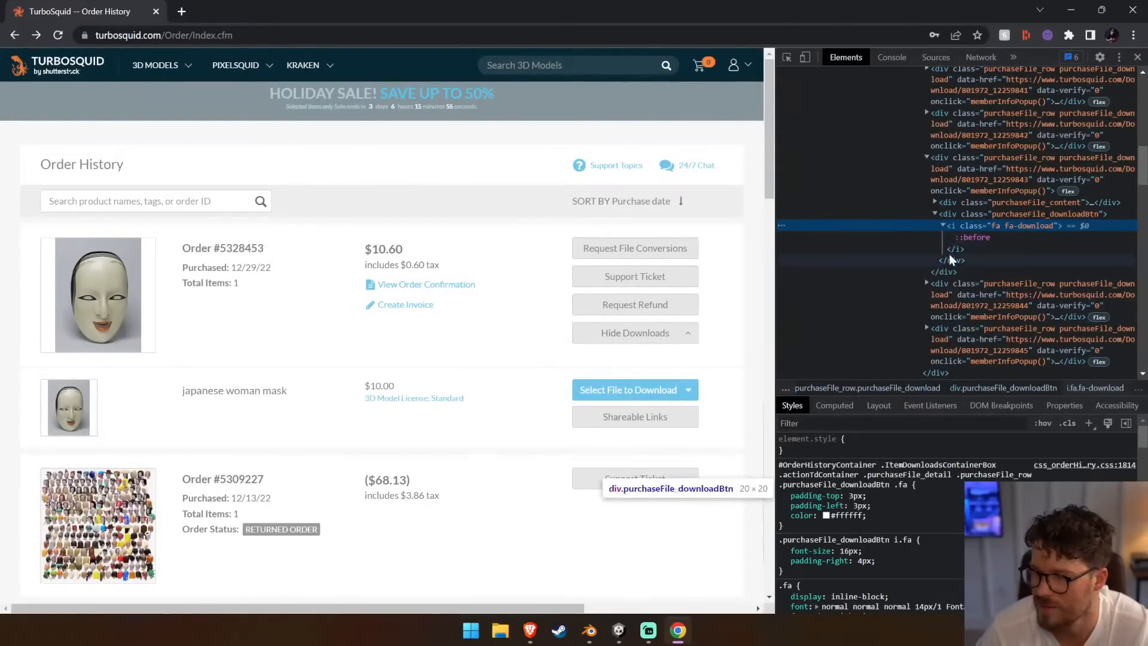
{"action": "left_click", "coordinate": [948, 189]}
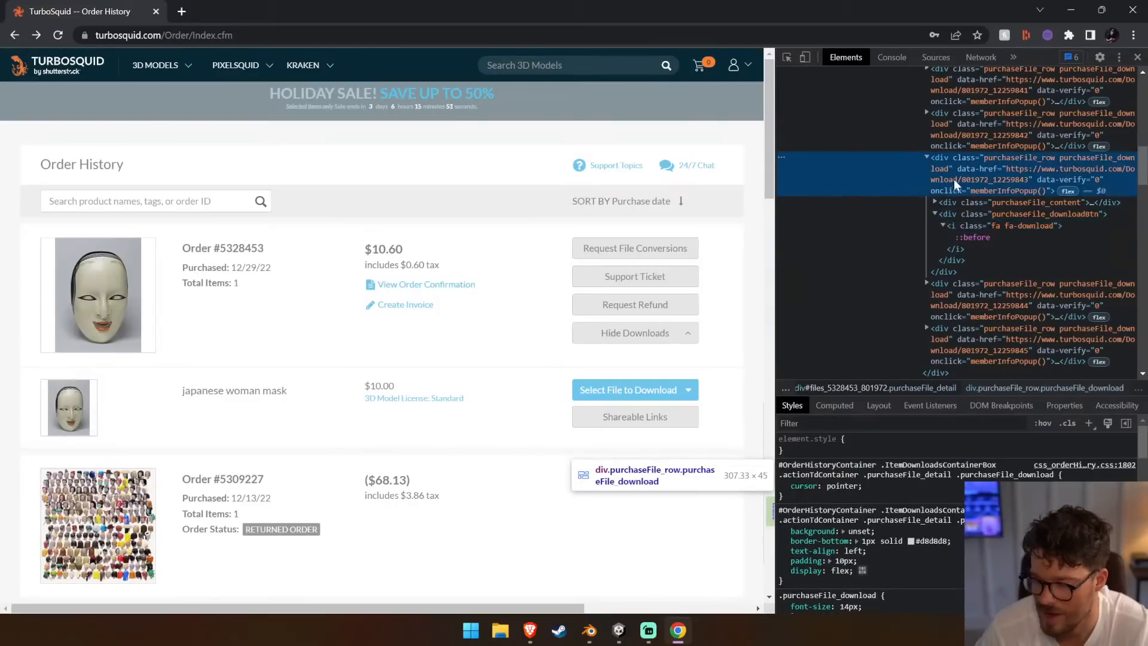
{"action": "double_click", "coordinate": [953, 178]}
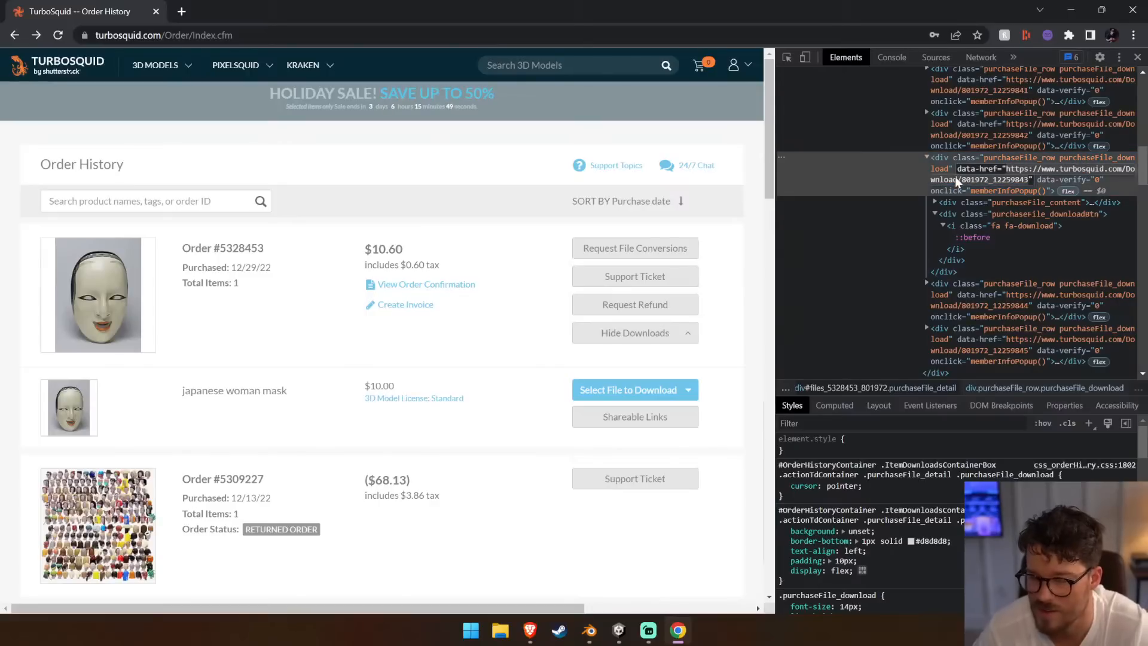
{"action": "left_click", "coordinate": [181, 11]}
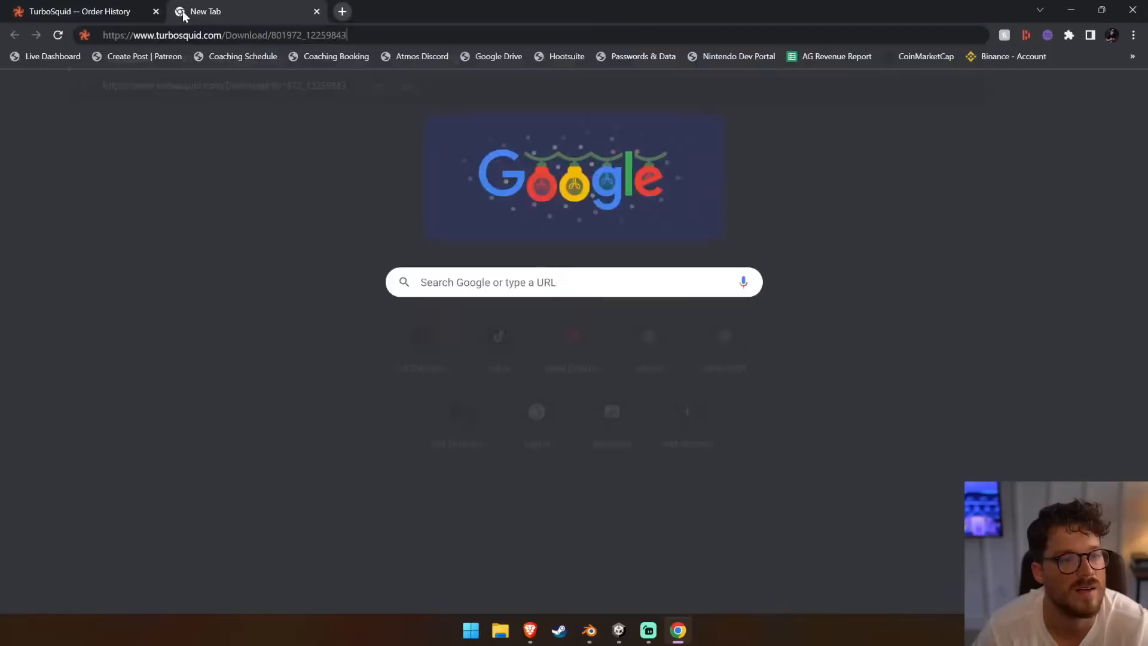
{"action": "type", "text": "https://www.turbosquid.com/Download/801972_12259843"}
{"action": "key", "text": "Return"}
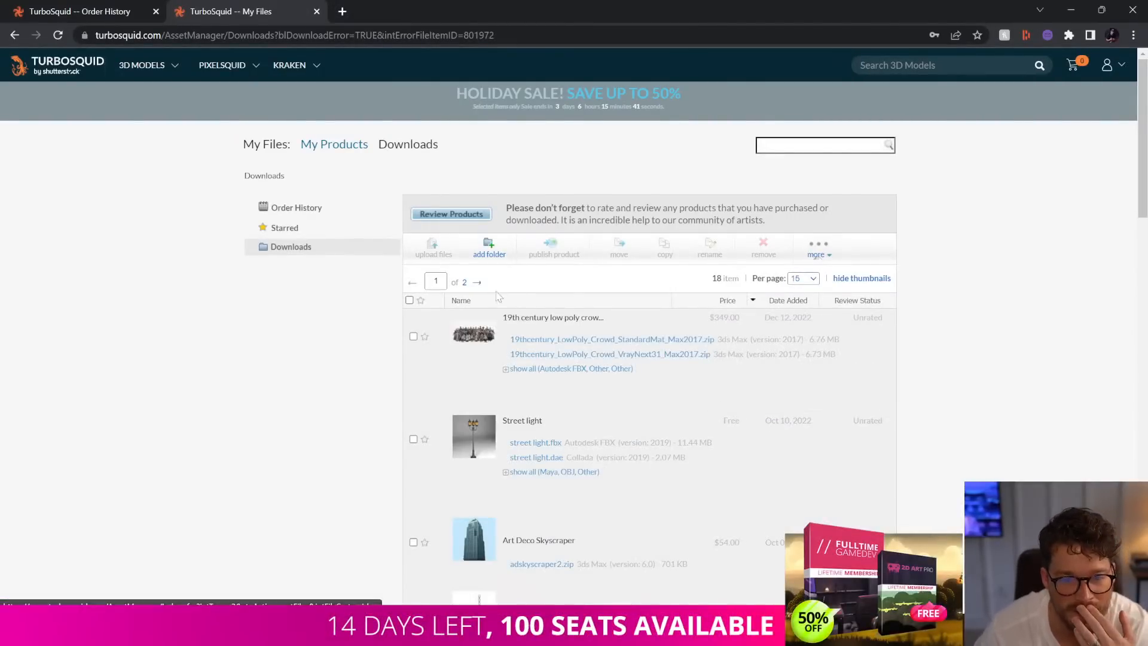
Check both pages of the My Files downloads in the new tab for the purchased mask
{"action": "scroll", "coordinate": [490, 294], "scroll_direction": "down", "scroll_amount": 4}
{"action": "scroll", "coordinate": [489, 291], "scroll_direction": "down", "scroll_amount": 9}
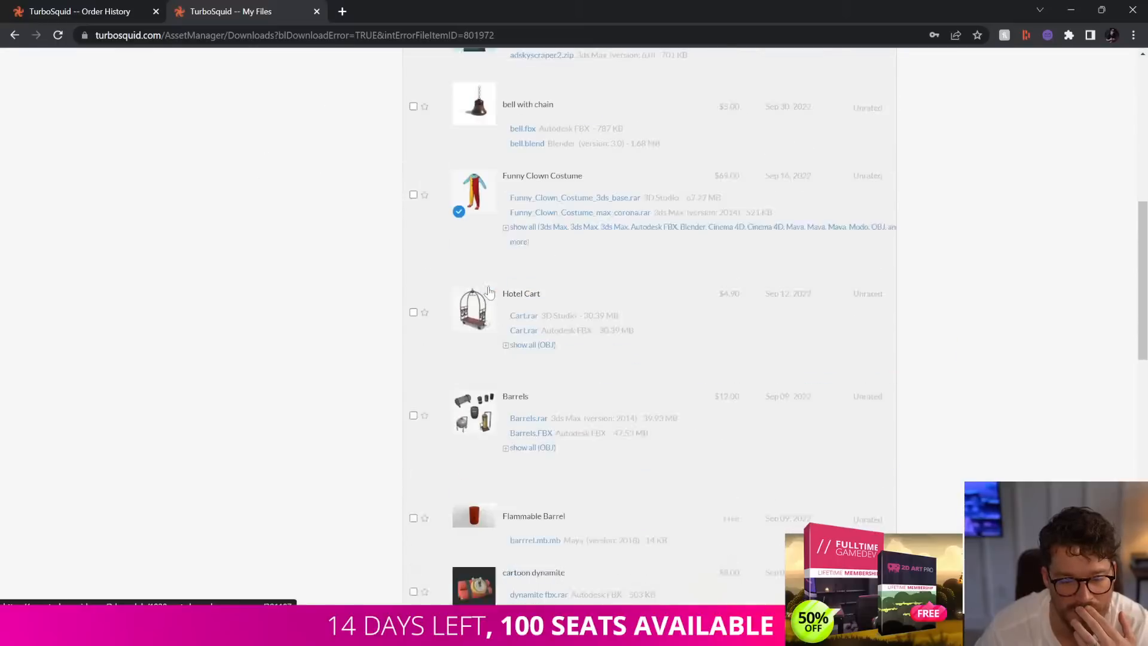
{"action": "scroll", "coordinate": [488, 291], "scroll_direction": "down", "scroll_amount": 6}
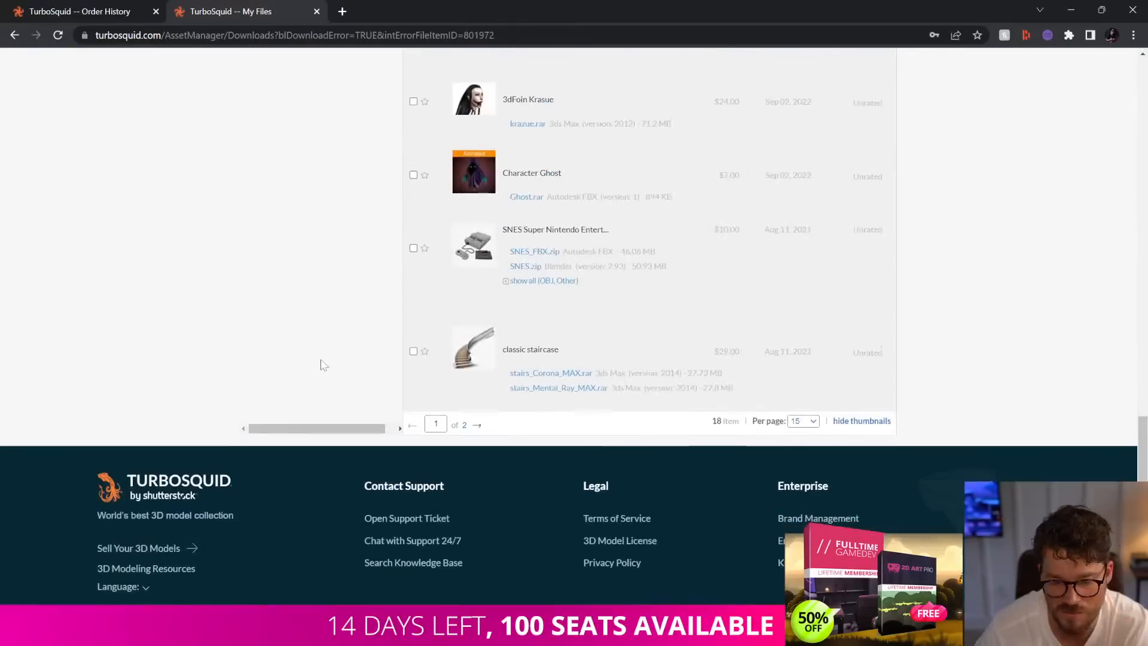
{"action": "scroll", "coordinate": [470, 431], "scroll_direction": "down", "scroll_amount": 2}
{"action": "scroll", "coordinate": [469, 425], "scroll_direction": "up", "scroll_amount": 6}
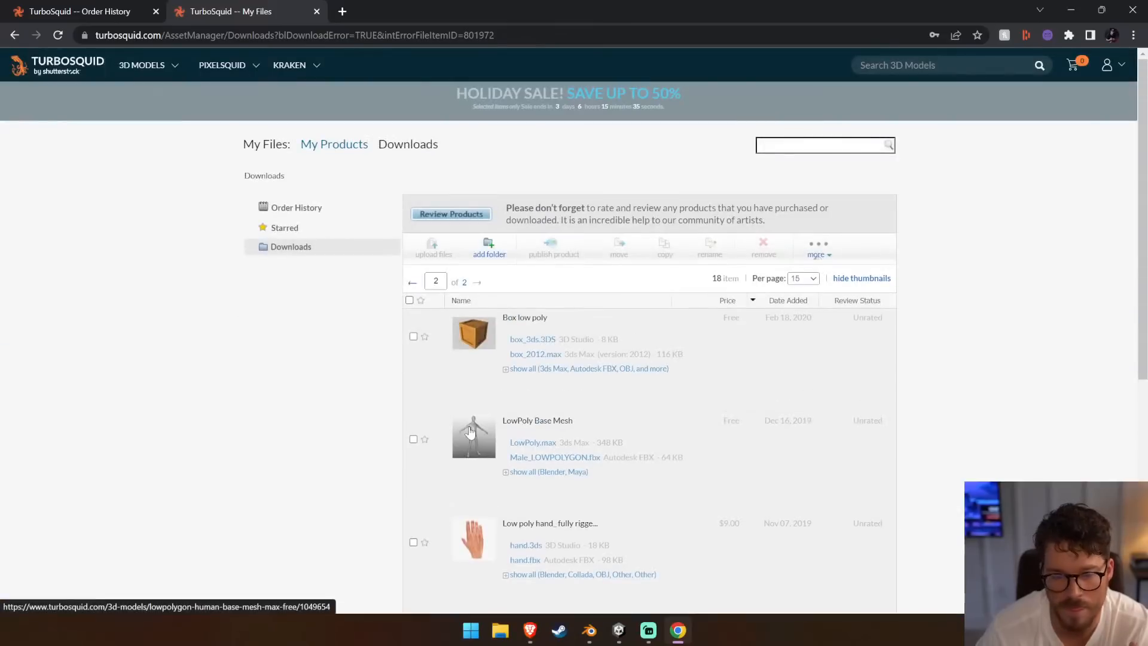
Open the support chat from the order history and send "I can't download anything. It just takes me to the order history page."
{"action": "left_click", "coordinate": [298, 207]}
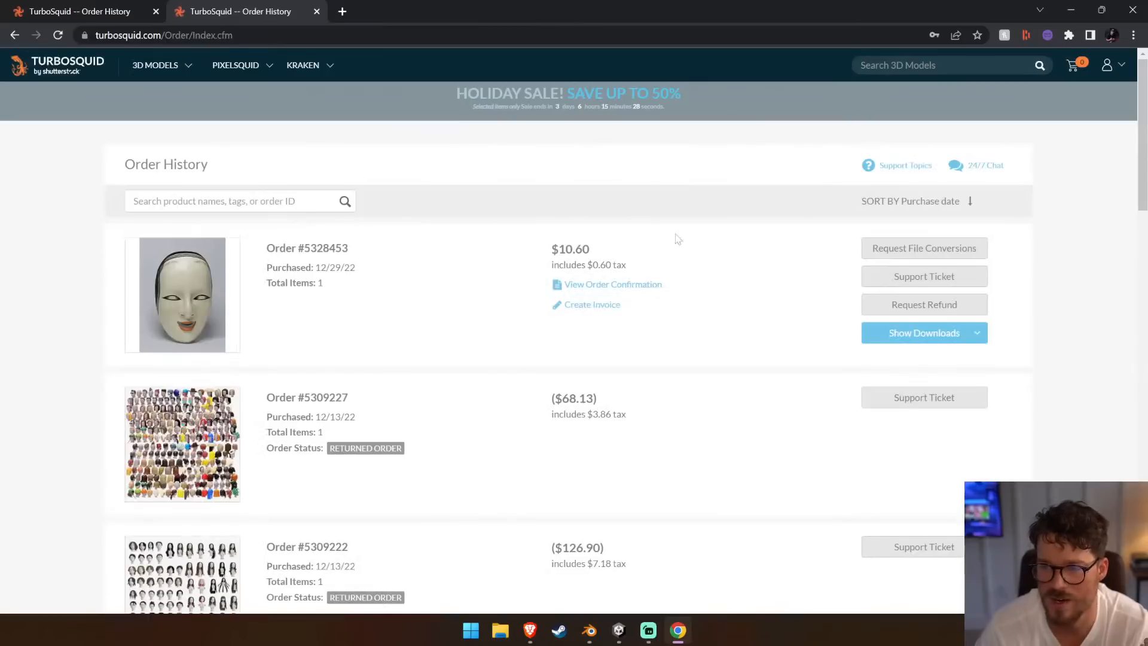
{"action": "left_click", "coordinate": [972, 171]}
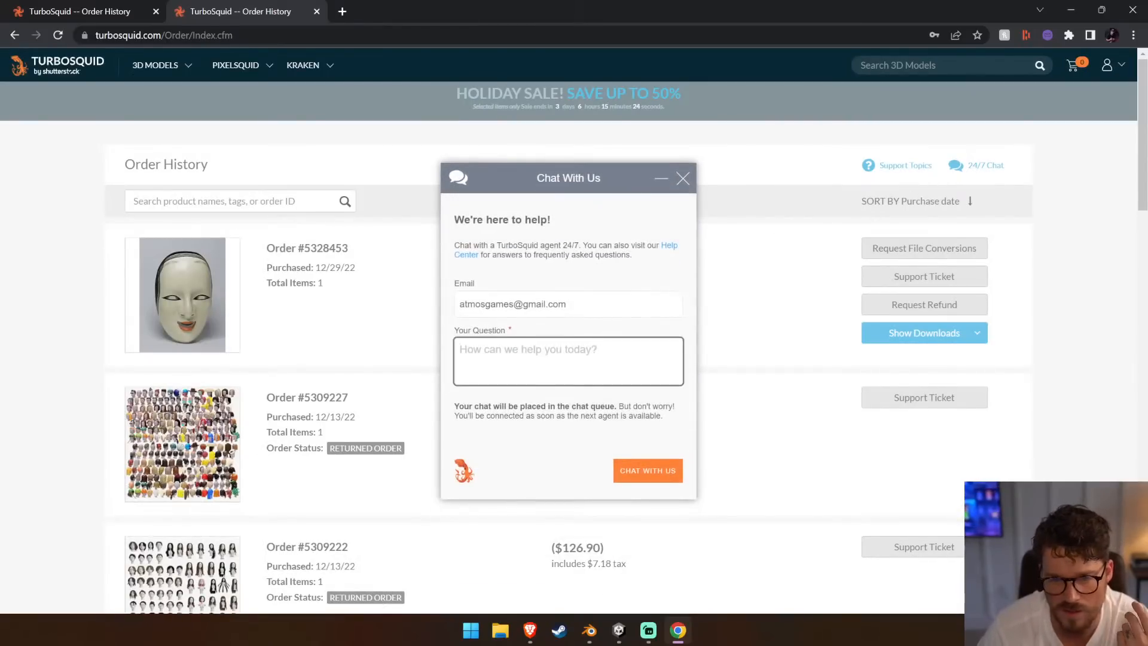
{"action": "type", "text": "I c an't dow"}
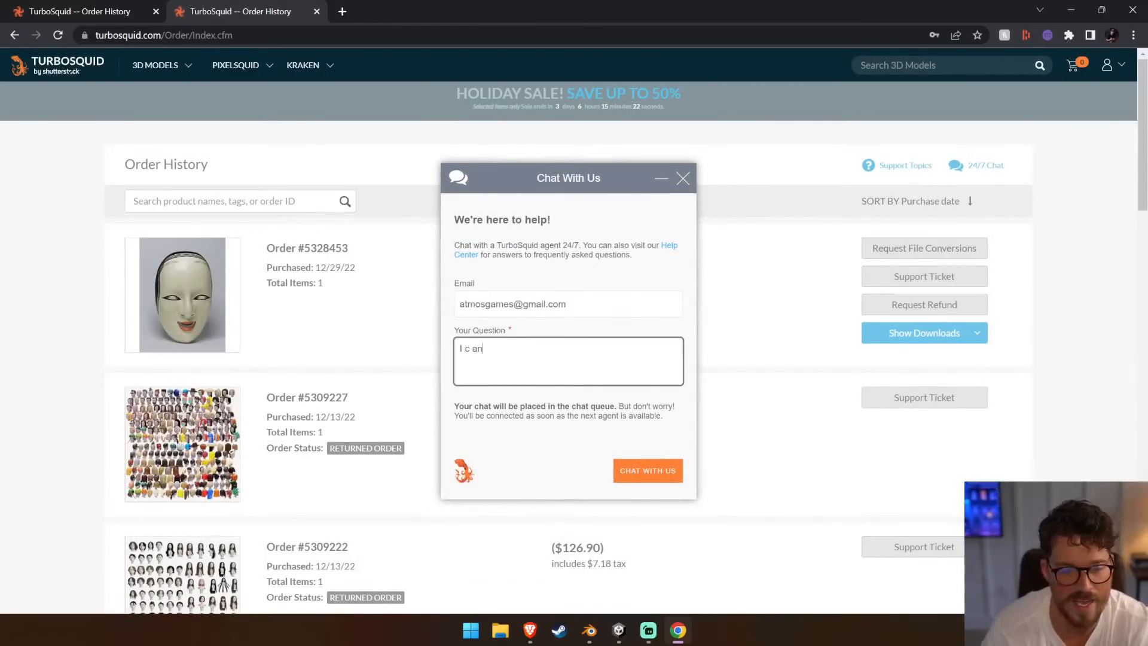
{"action": "key", "text": "BackSpace"}
{"action": "key", "text": "BackSpace"}
{"action": "key", "text": "BackSpace"}
{"action": "key", "text": "BackSpace"}
{"action": "key", "text": "BackSpace"}
{"action": "key", "text": "BackSpace"}
{"action": "key", "text": "BackSpace"}
{"action": "key", "text": "BackSpace"}
{"action": "key", "text": "BackSpace"}
{"action": "key", "text": "BackSpace"}
{"action": "key", "text": "BackSpace"}
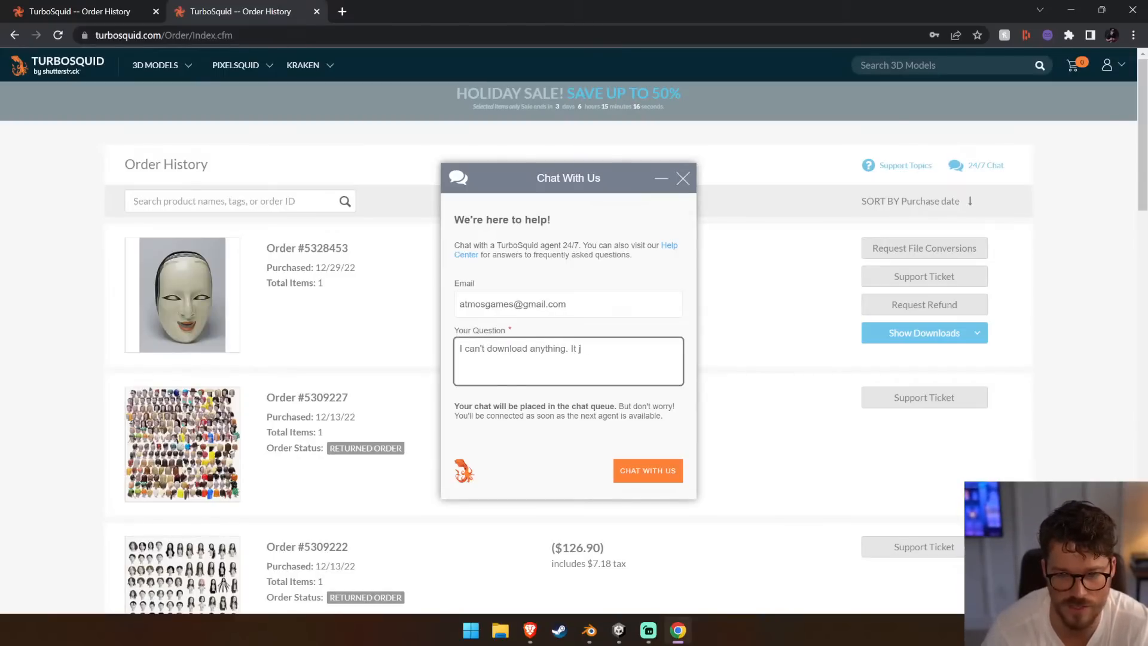
{"action": "type", "text": "the or"}
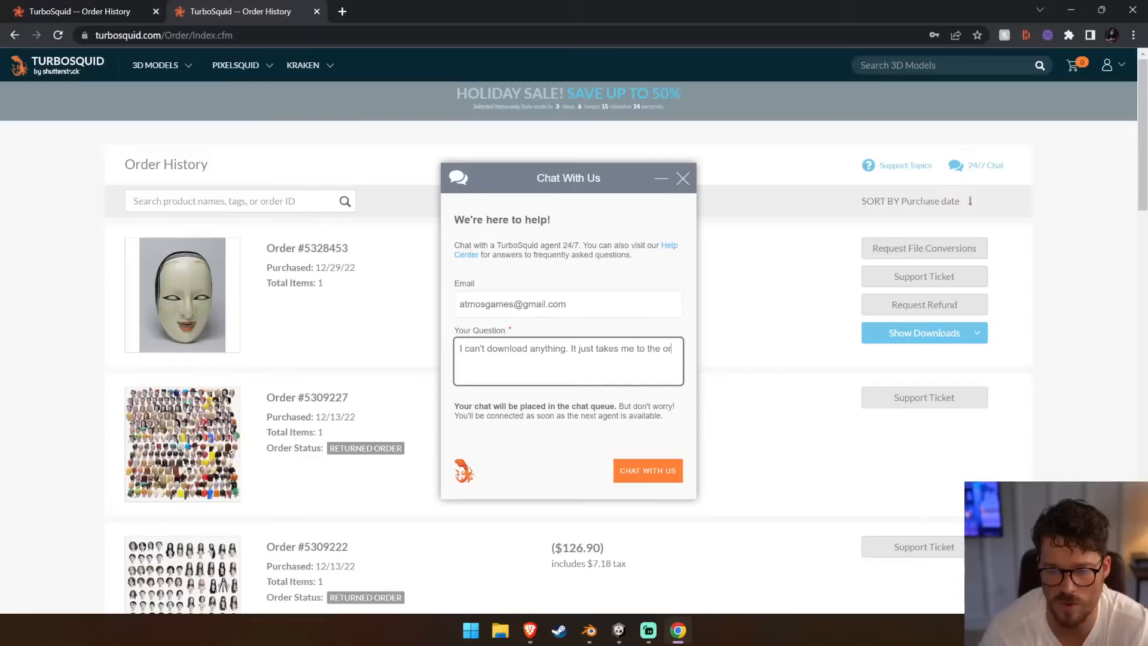
{"action": "type", "text": "der historyh page/."}
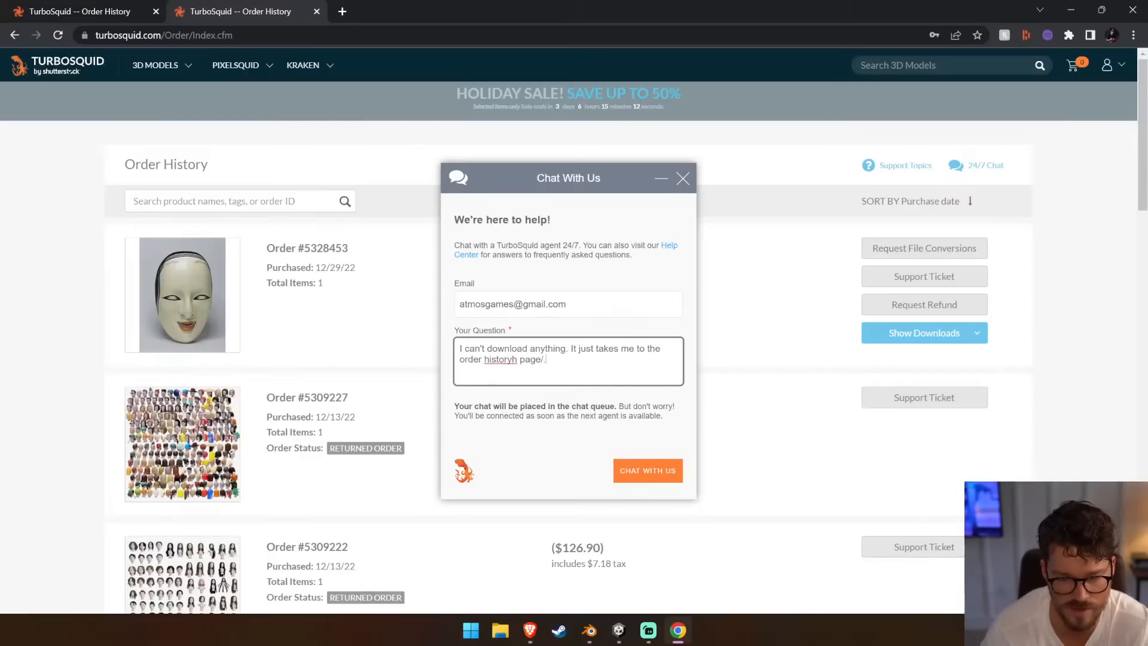
{"action": "key", "text": "BackSpace"}
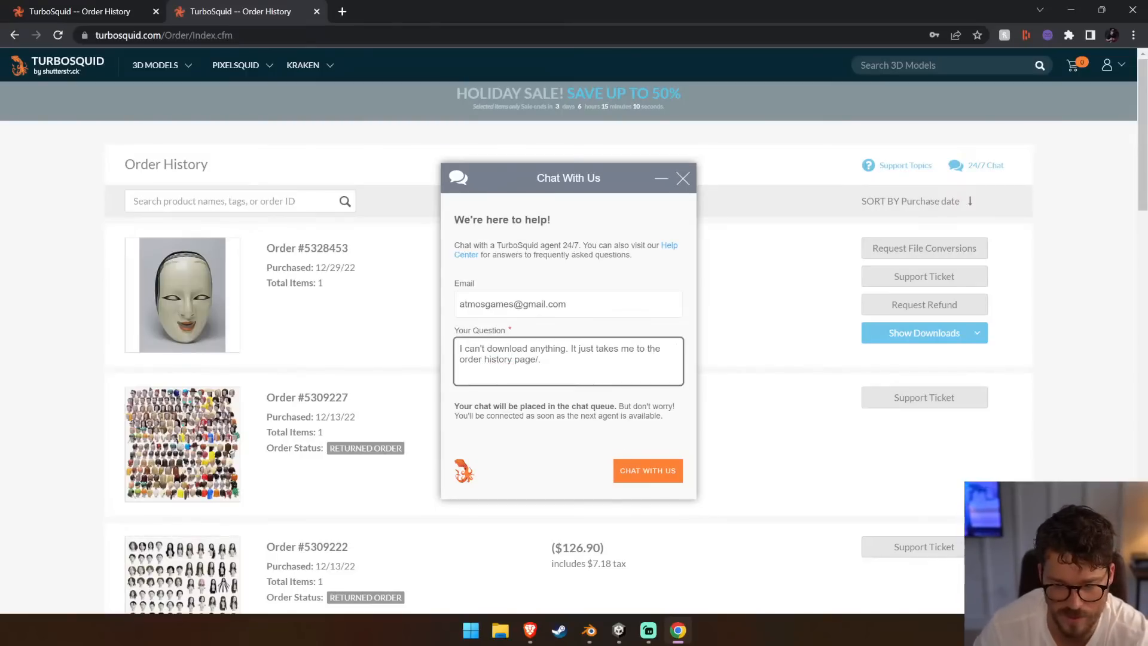
{"action": "key", "text": "BackSpace"}
{"action": "left_click", "coordinate": [657, 472]}
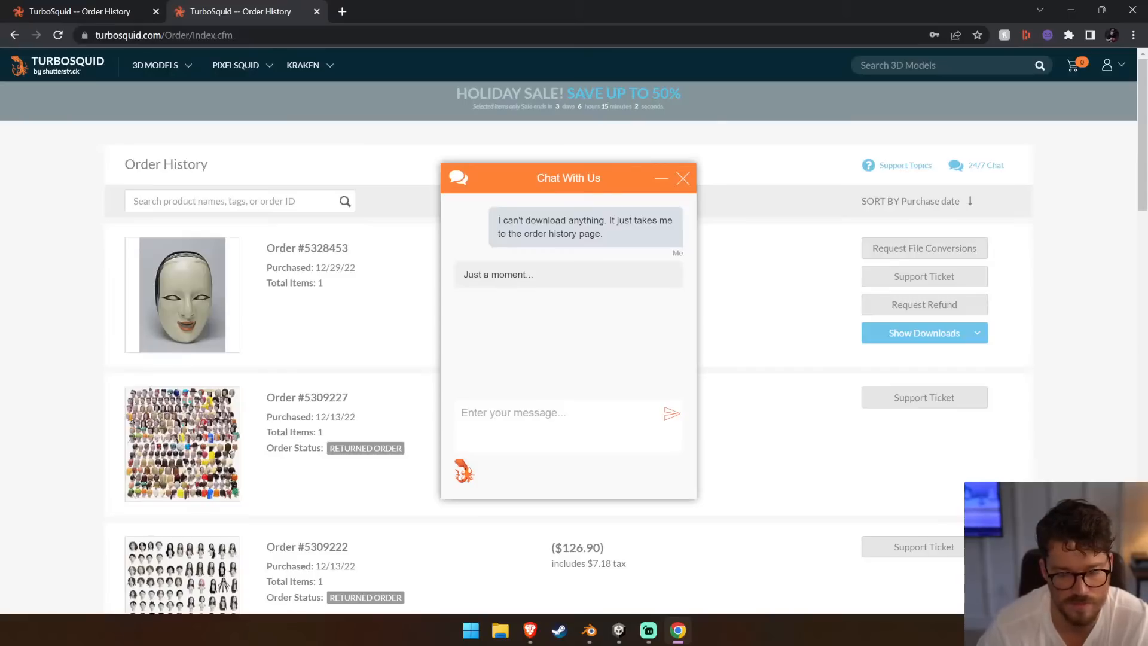
Show the mask order's downloads, open its file conversion request page, and return to the order history
{"action": "left_click", "coordinate": [976, 333]}
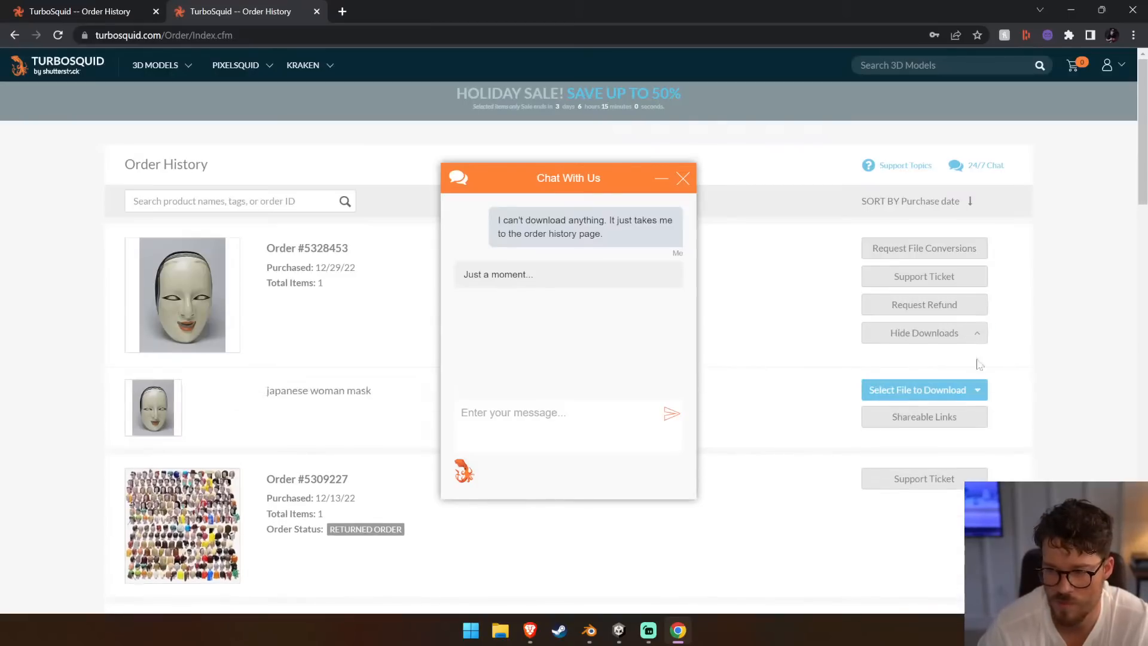
{"action": "left_click", "coordinate": [950, 249]}
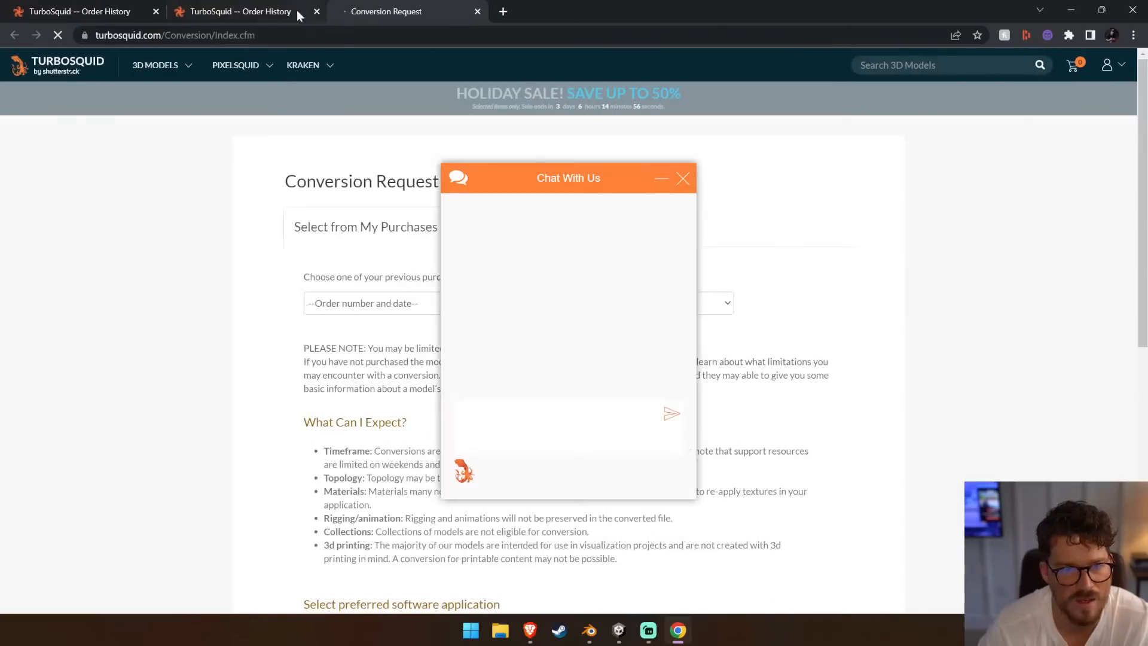
{"action": "left_click", "coordinate": [258, 7]}
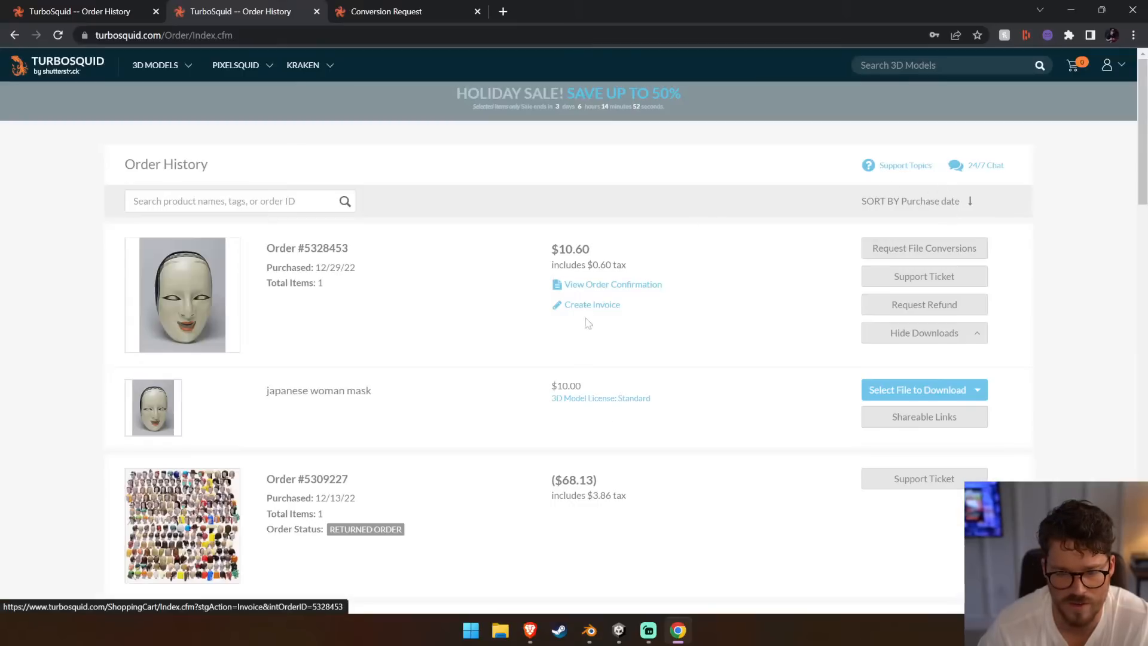
Try to download Mask_texture.jpg from the japanese woman mask's list of downloadable files
{"action": "left_click", "coordinate": [958, 389]}
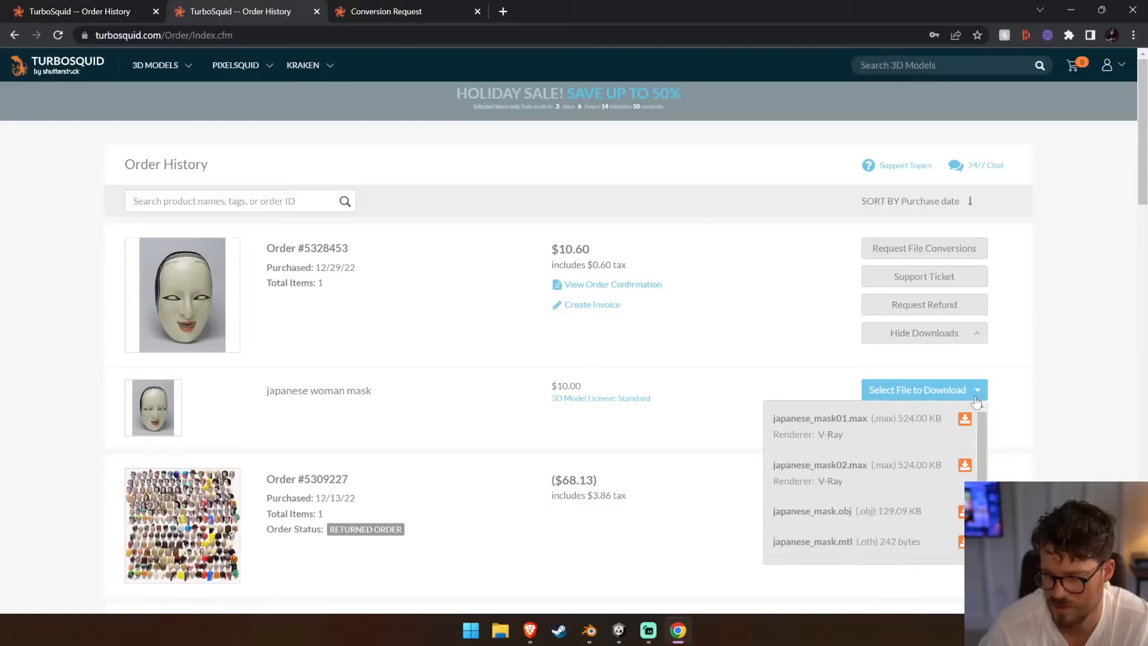
{"action": "scroll", "coordinate": [861, 496], "scroll_direction": "down", "scroll_amount": 1}
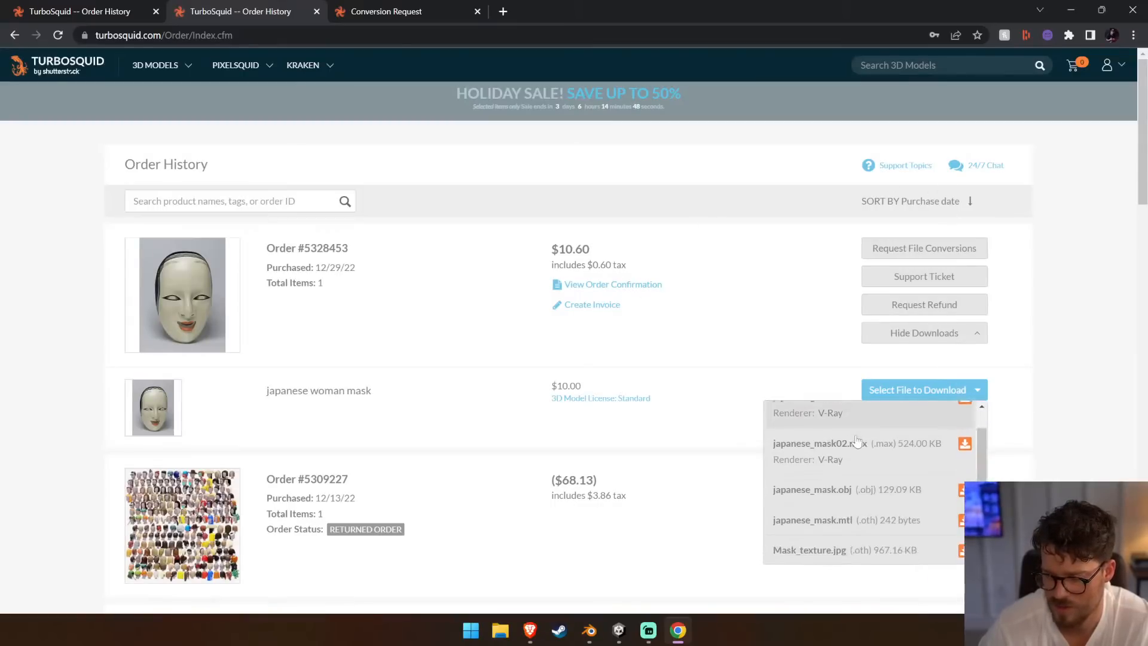
{"action": "left_click", "coordinate": [844, 551]}
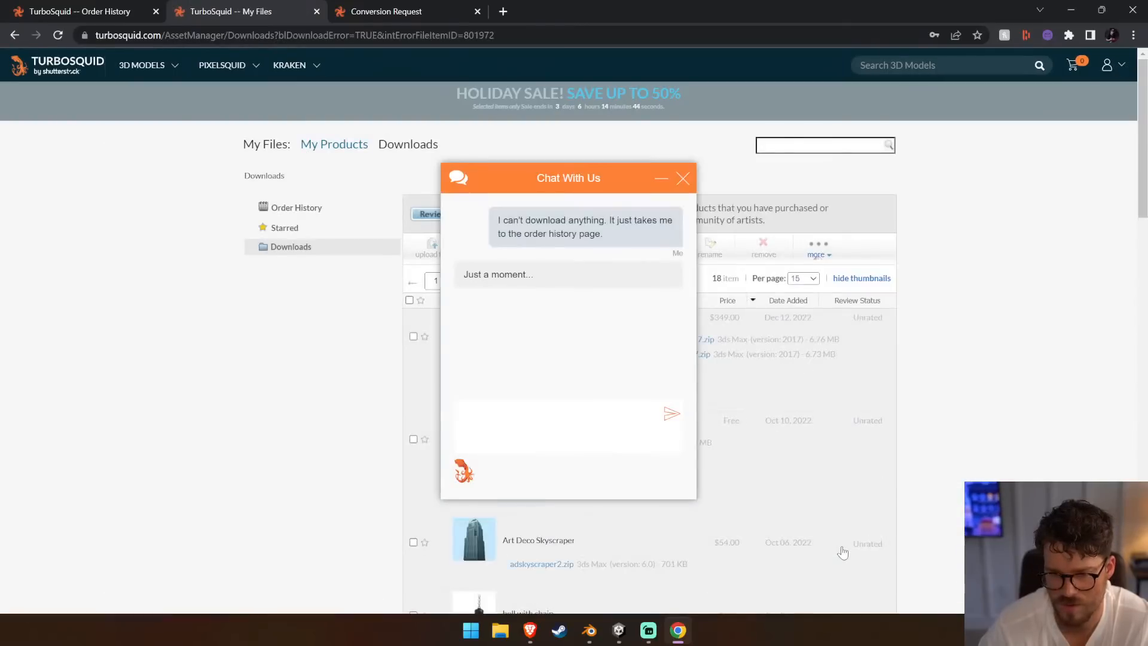
Look through the first page of the My Files downloads with the chat window moved aside, and check the support agent's reply
{"action": "scroll", "coordinate": [832, 543], "scroll_direction": "down", "scroll_amount": 2}
{"action": "left_click_drag", "start_coordinate": [606, 183], "coordinate": [250, 206]}
{"action": "scroll", "coordinate": [663, 272], "scroll_direction": "down", "scroll_amount": 6}
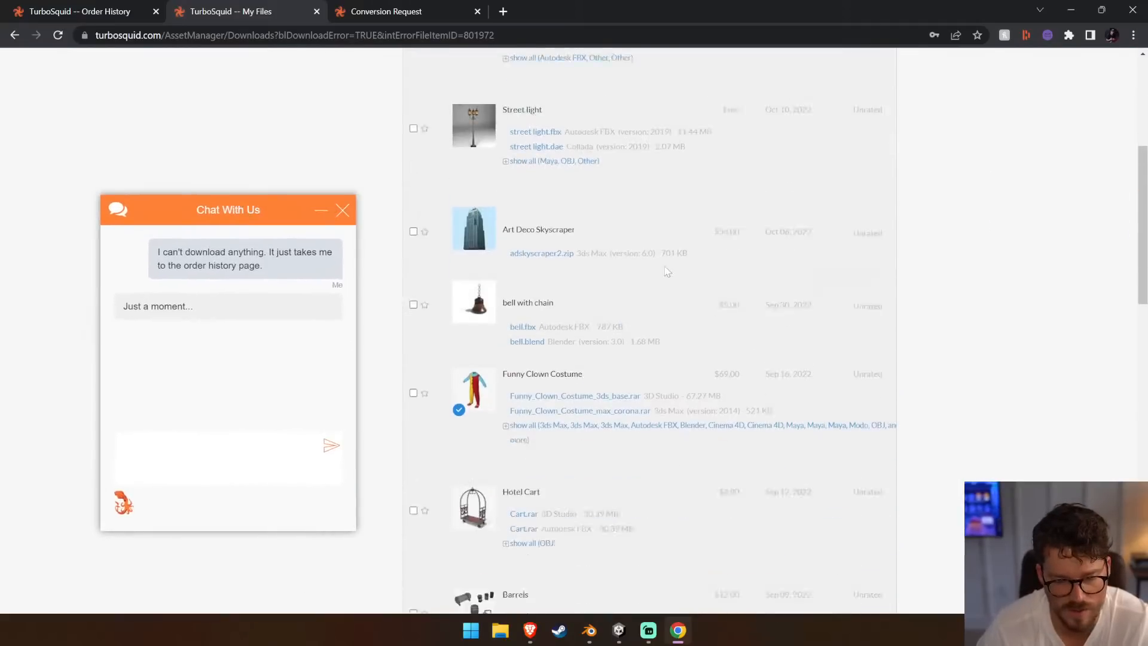
{"action": "scroll", "coordinate": [662, 272], "scroll_direction": "down", "scroll_amount": 10}
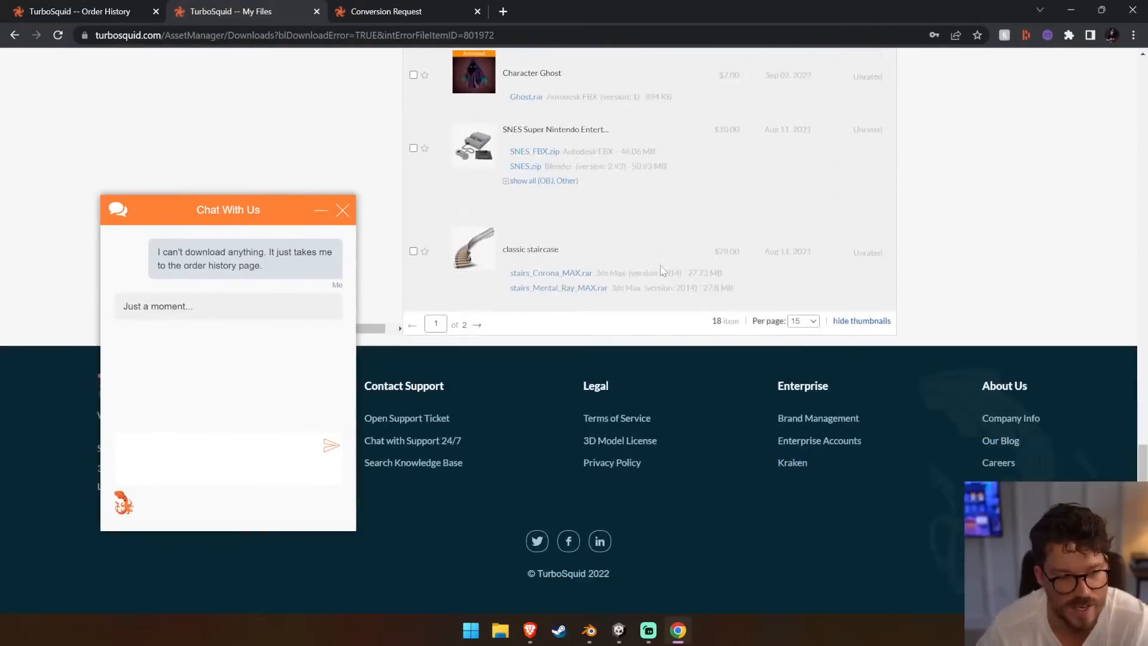
{"action": "scroll", "coordinate": [662, 270], "scroll_direction": "up", "scroll_amount": 10}
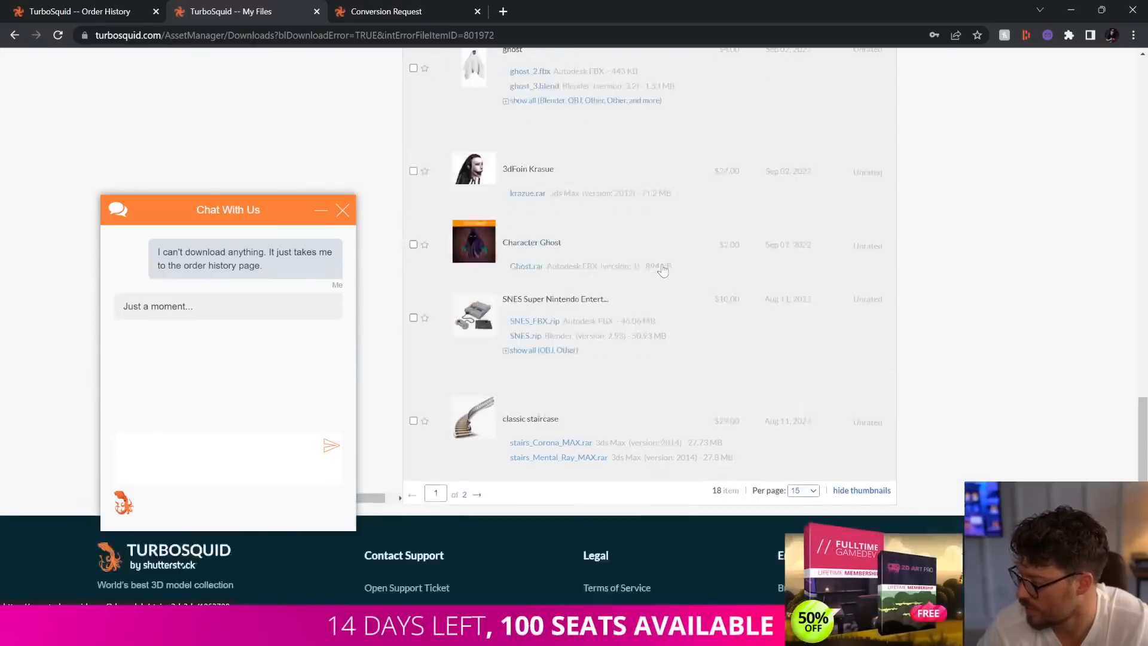
{"action": "scroll", "coordinate": [664, 270], "scroll_direction": "up", "scroll_amount": 10}
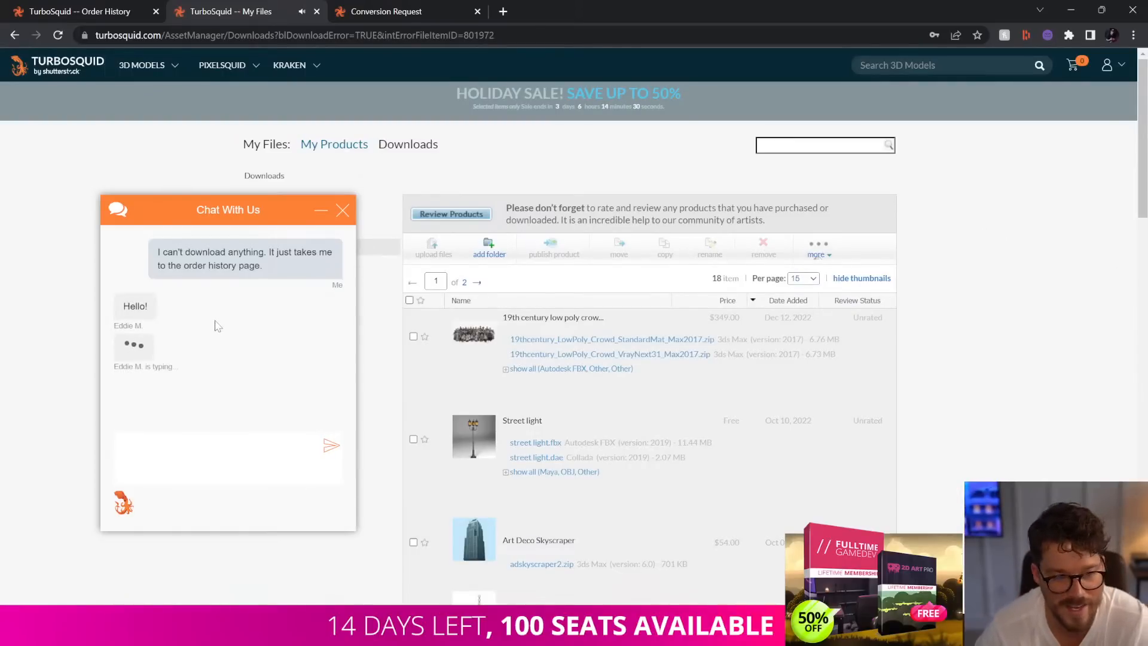
{"action": "left_click_drag", "start_coordinate": [227, 215], "coordinate": [647, 174]}
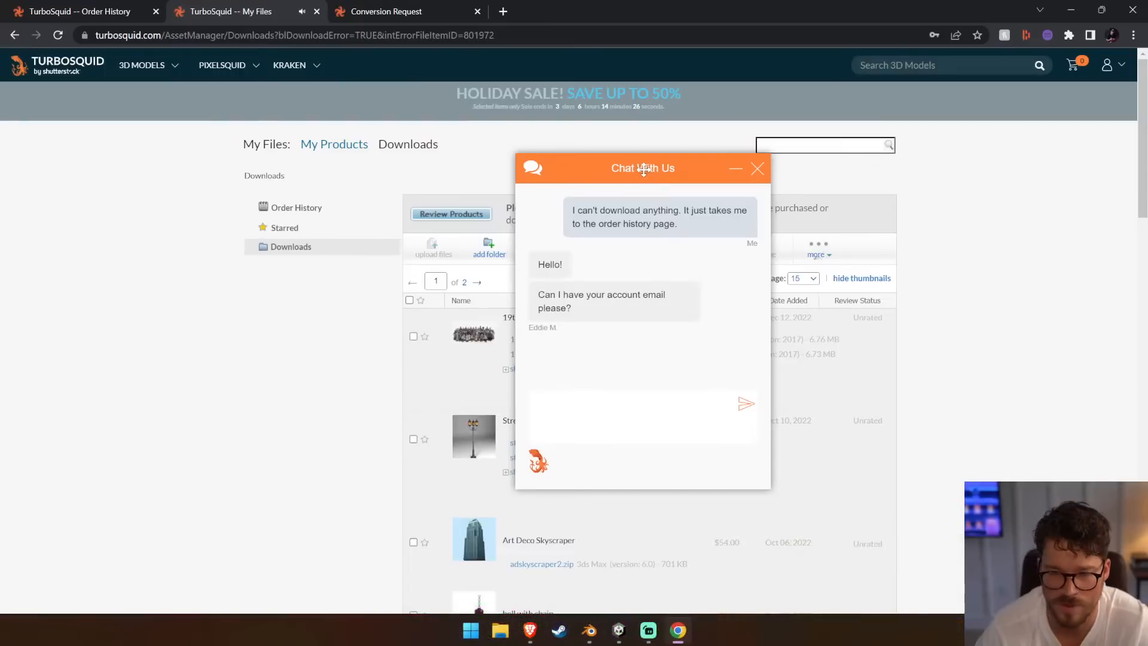
{"action": "left_click_drag", "start_coordinate": [643, 169], "coordinate": [591, 176]}
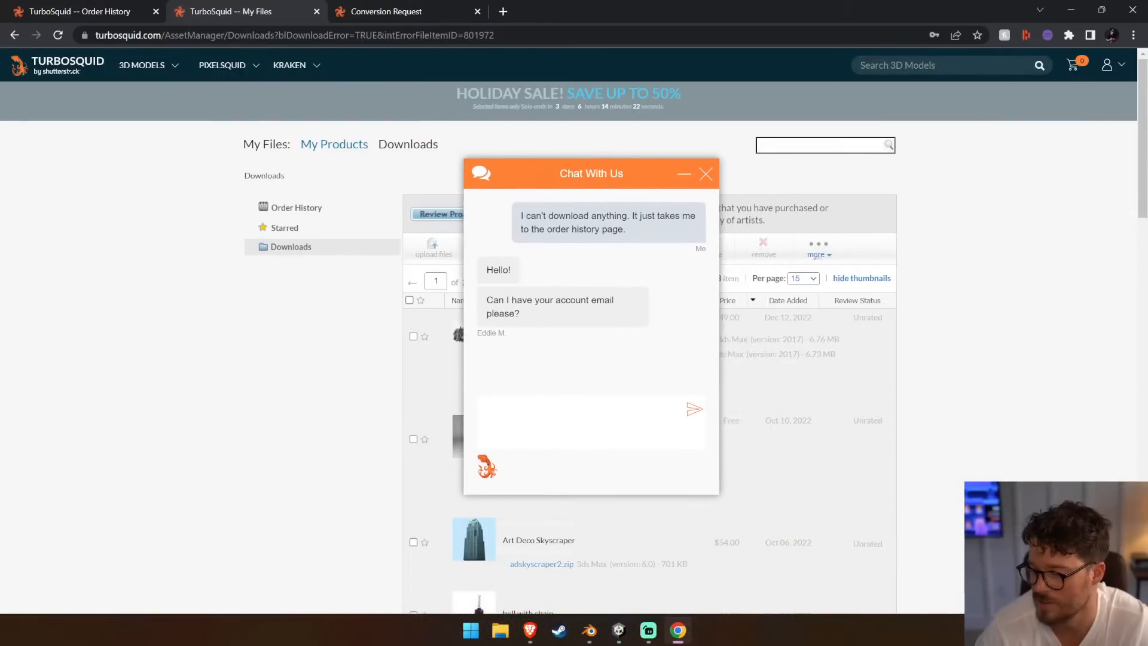
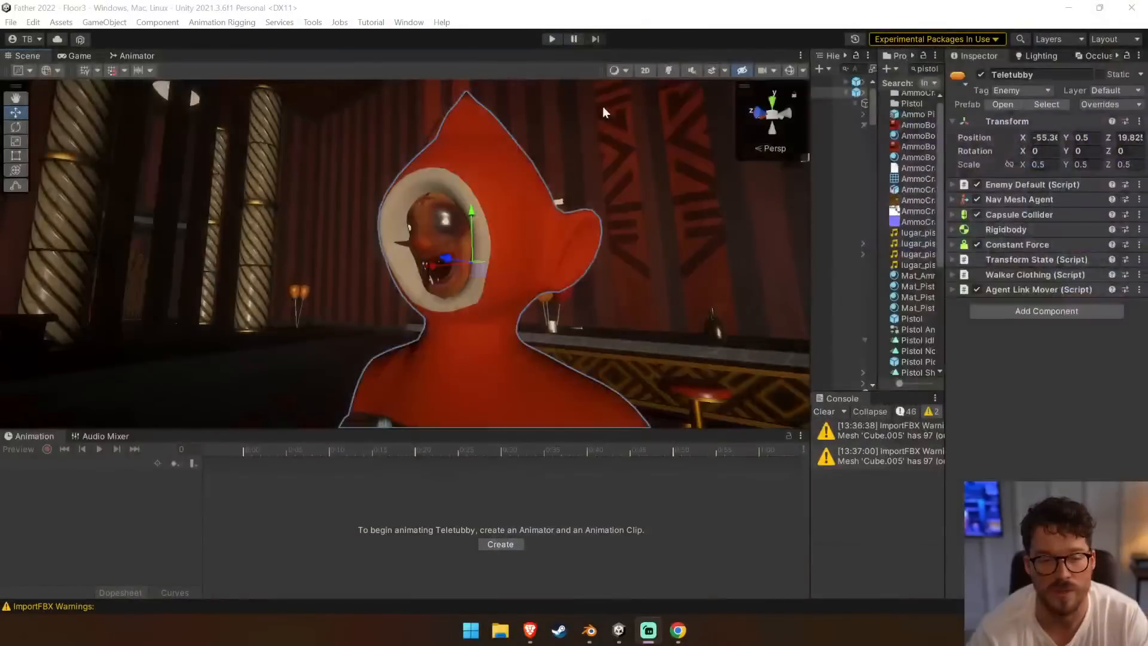
Switch to Unity, enlarge the Scene view, and run the Floor3 scene to test how the Teletubby enemy chases and attacks the player
{"action": "left_click_drag", "start_coordinate": [657, 429], "coordinate": [657, 535]}
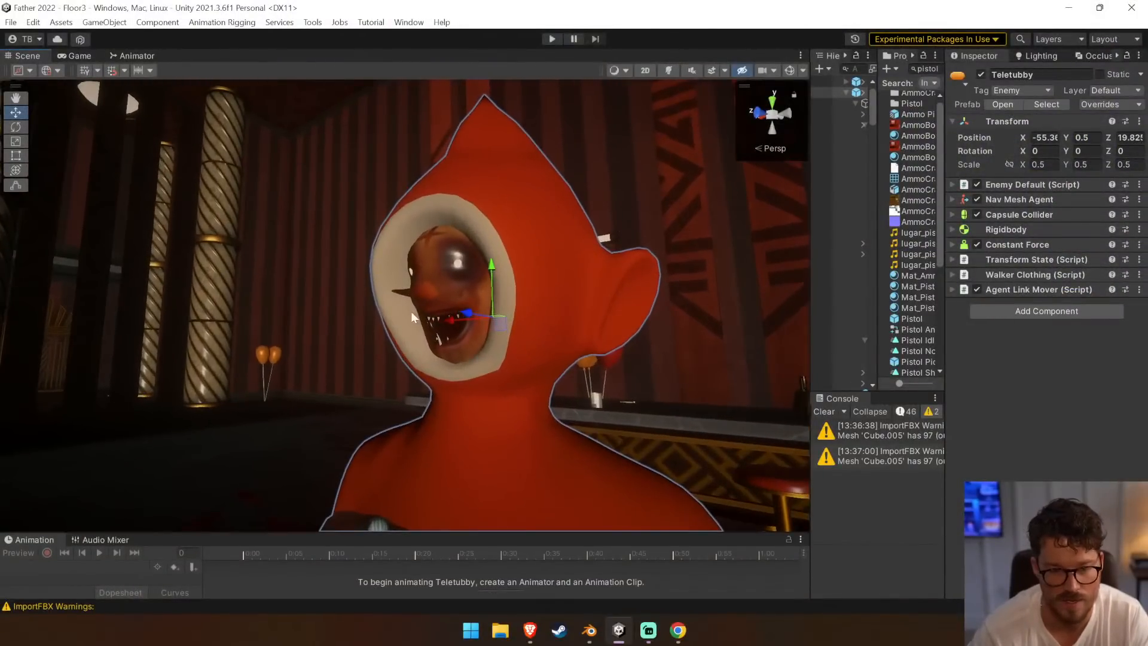
{"action": "left_click", "coordinate": [557, 42]}
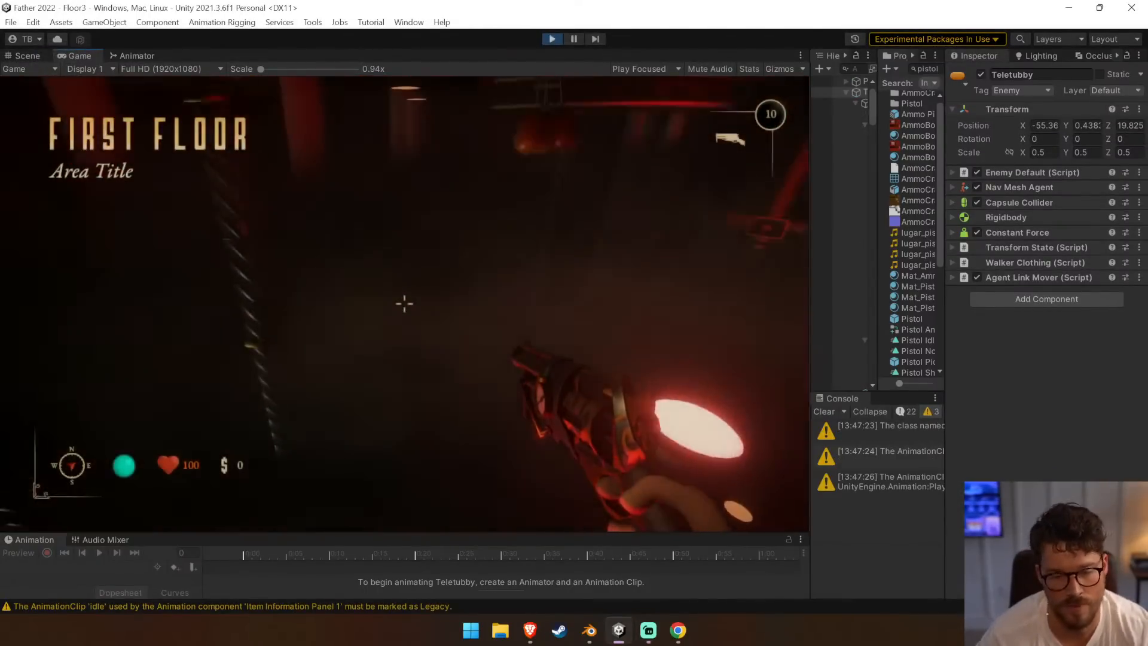
{"action": "key", "text": "w"}
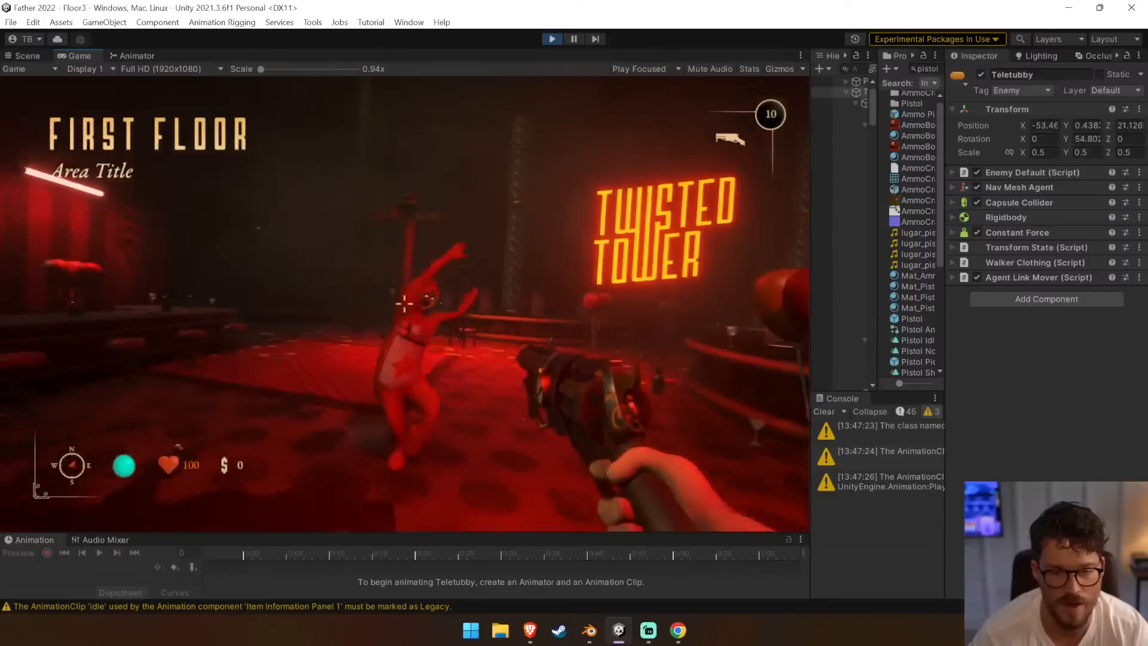
{"action": "key", "text": "w"}
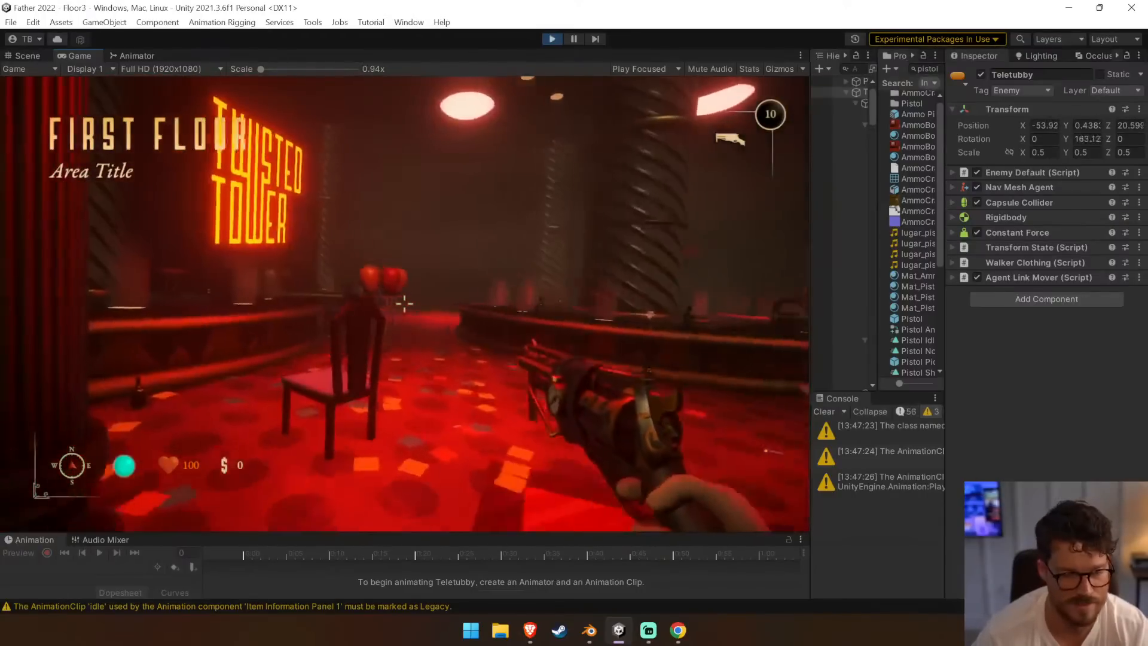
{"action": "key", "text": "w"}
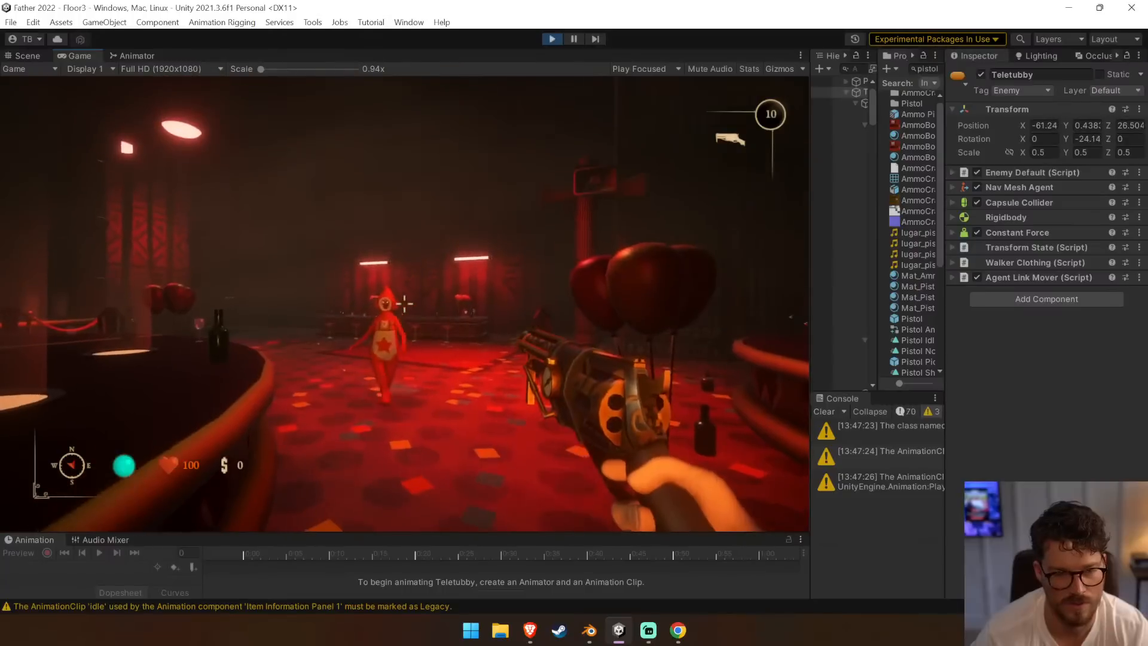
{"action": "key", "text": "s"}
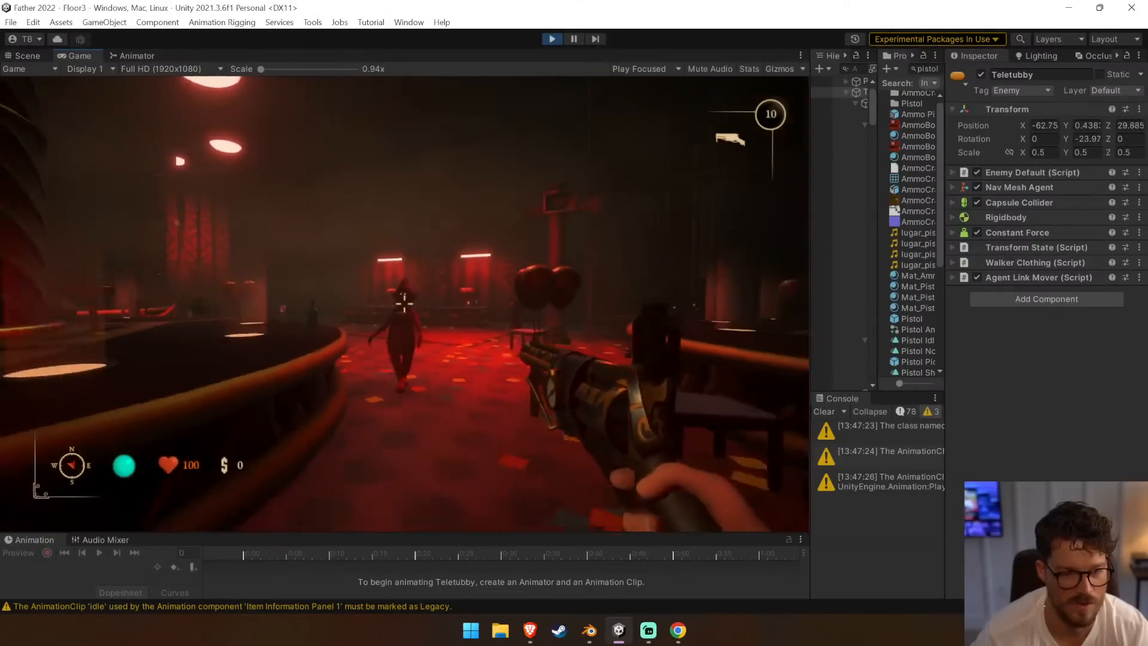
{"action": "key", "text": "s"}
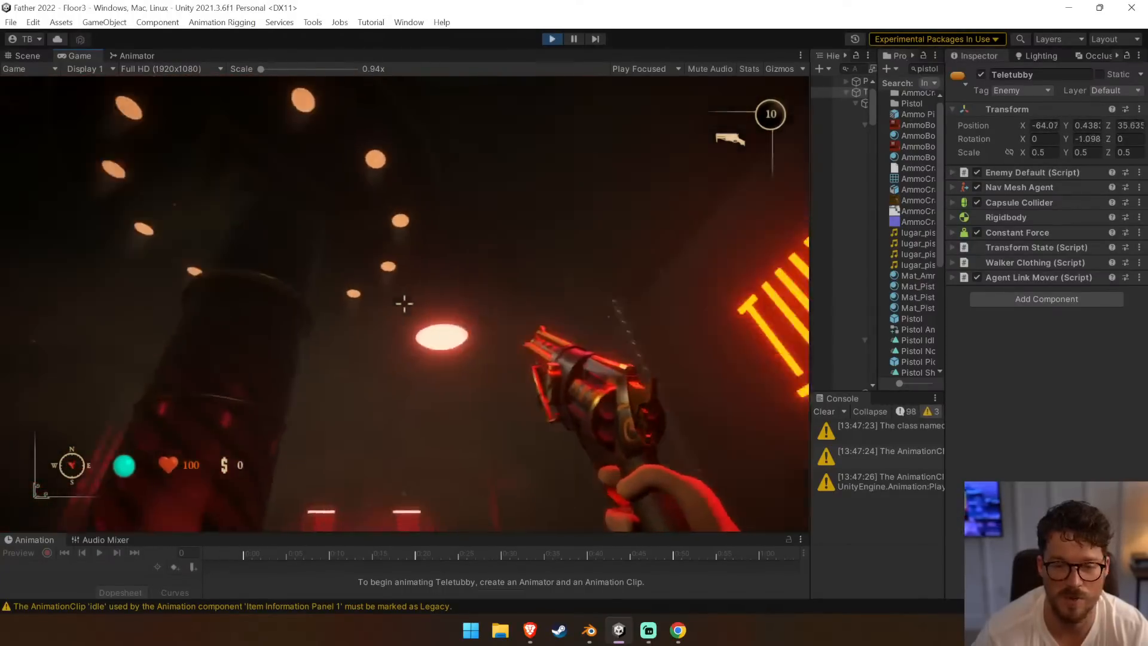
{"action": "key", "text": "s"}
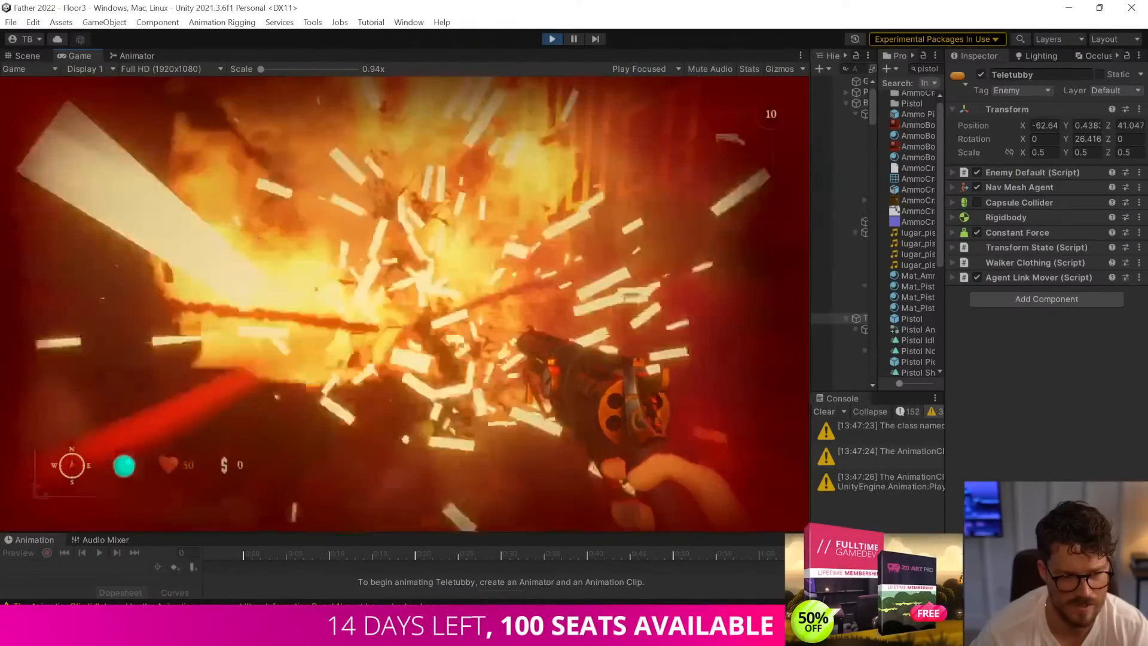
Walk through the rest of the first floor in the running game, past the bar and rope barriers to the ornate door
{"action": "key", "text": "w"}
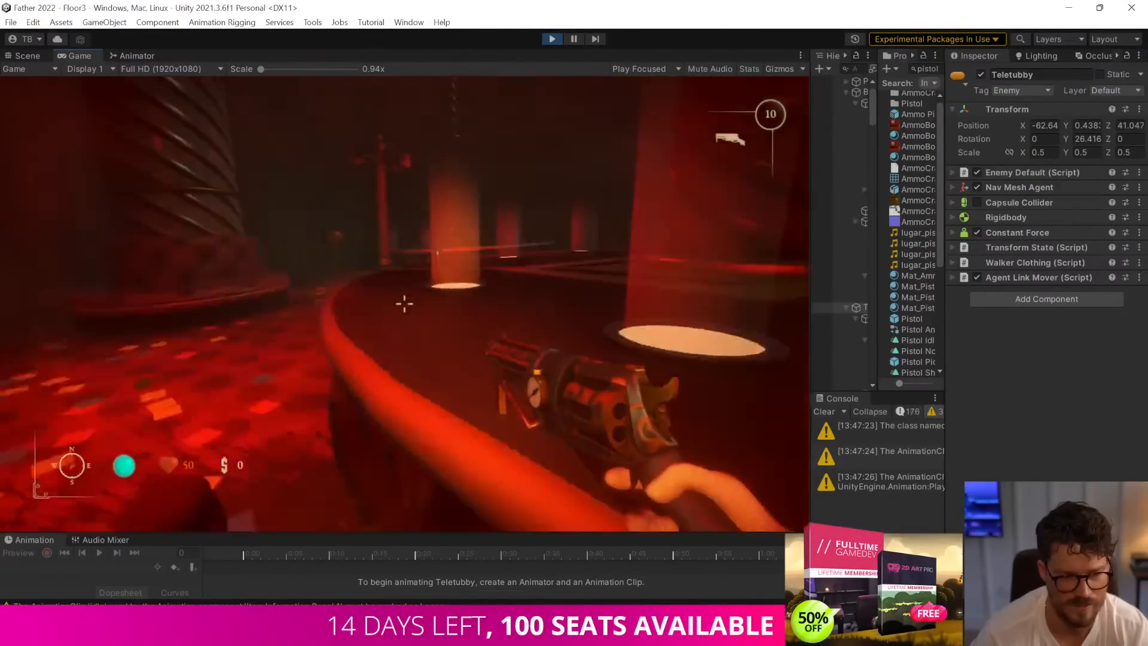
{"action": "key", "text": "w"}
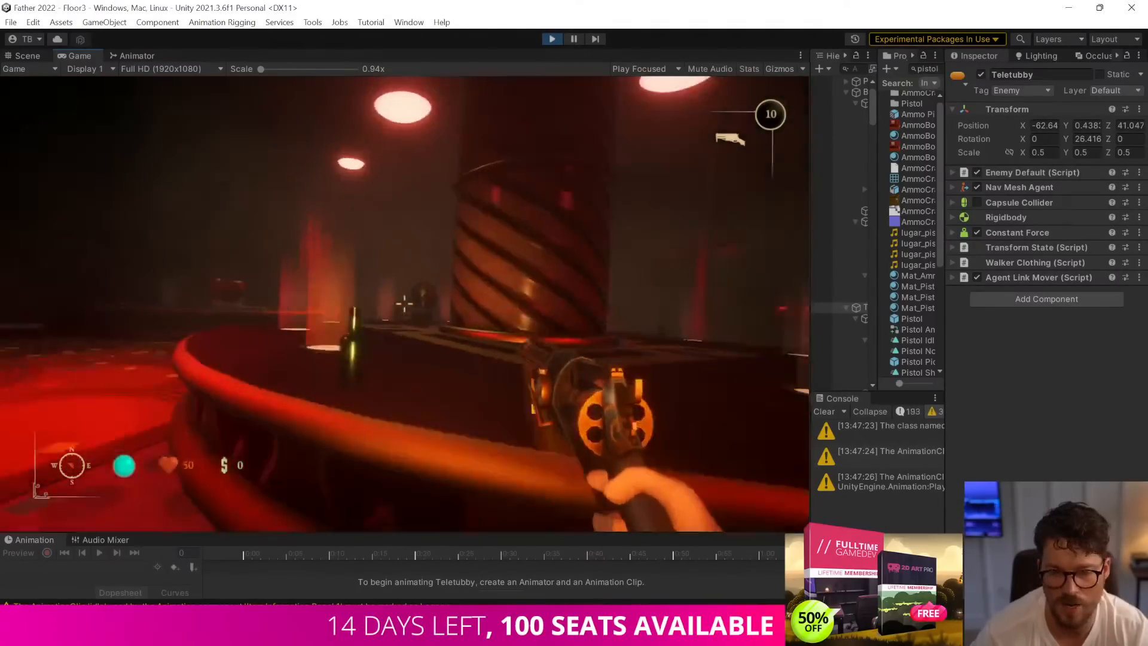
{"action": "key", "text": "w"}
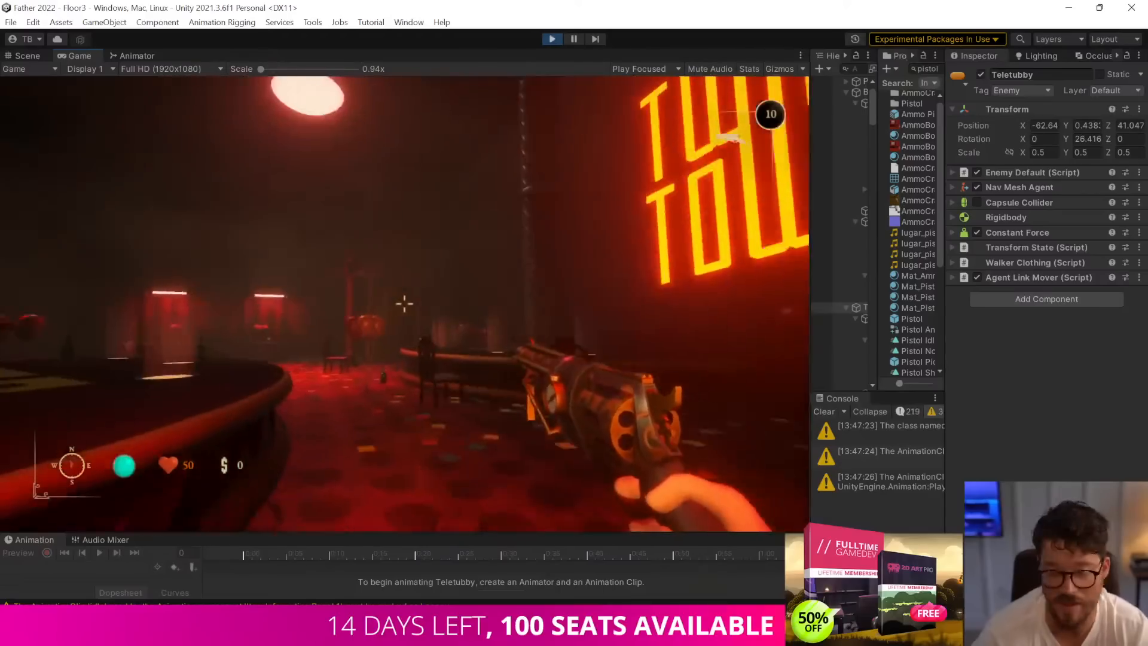
{"action": "key", "text": "w"}
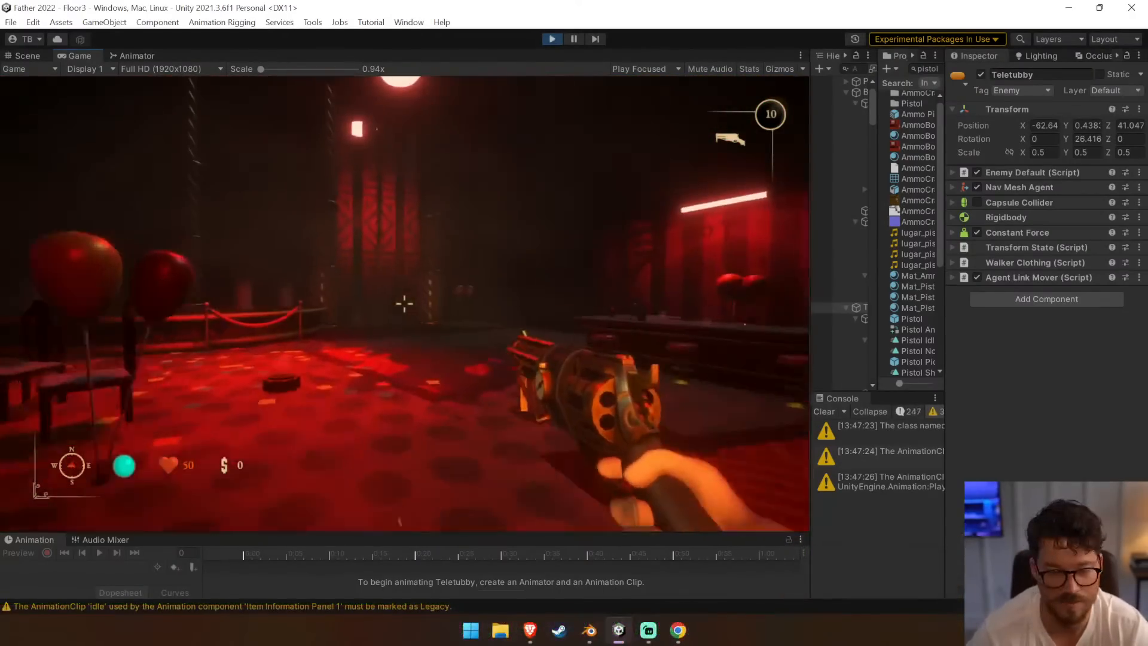
{"action": "key", "text": "w"}
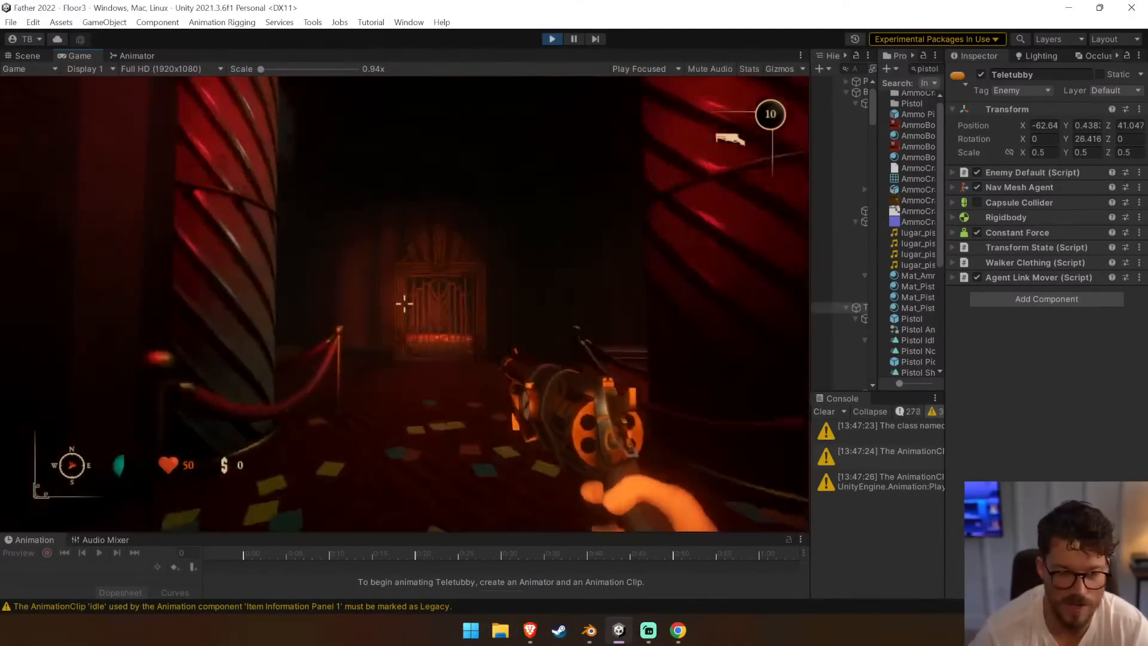
{"action": "key", "text": "w"}
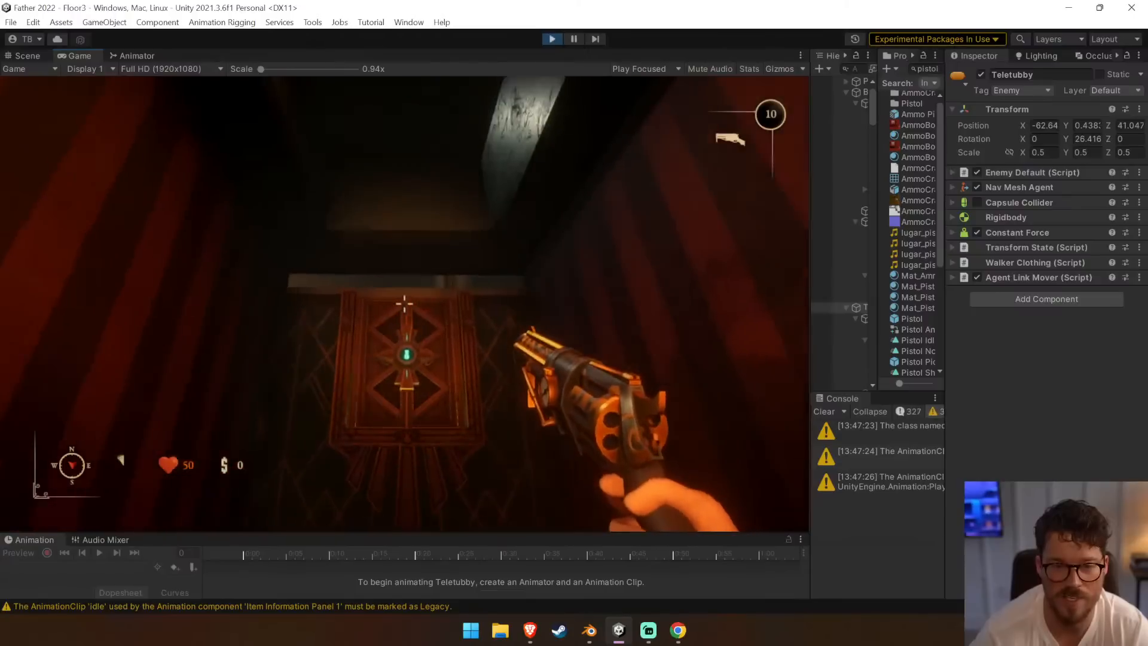
Test the ornate door in the running game, explore the area around it, and stop the playtest
{"action": "key", "text": "w"}
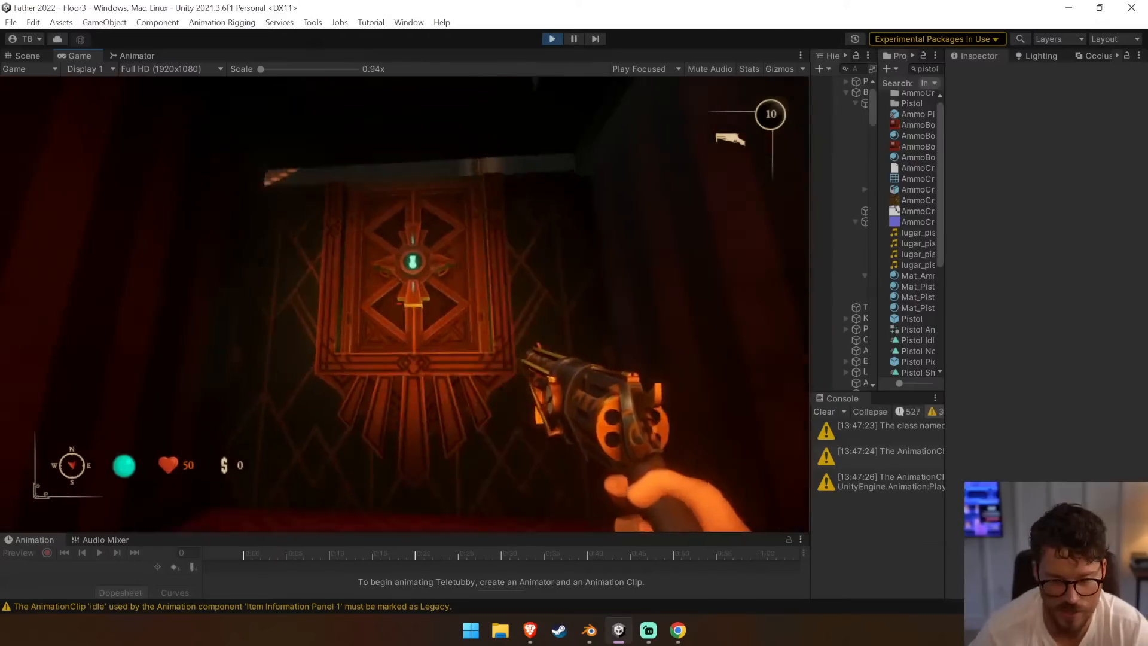
{"action": "key", "text": "w"}
{"action": "key", "text": "e"}
{"action": "key", "text": "s"}
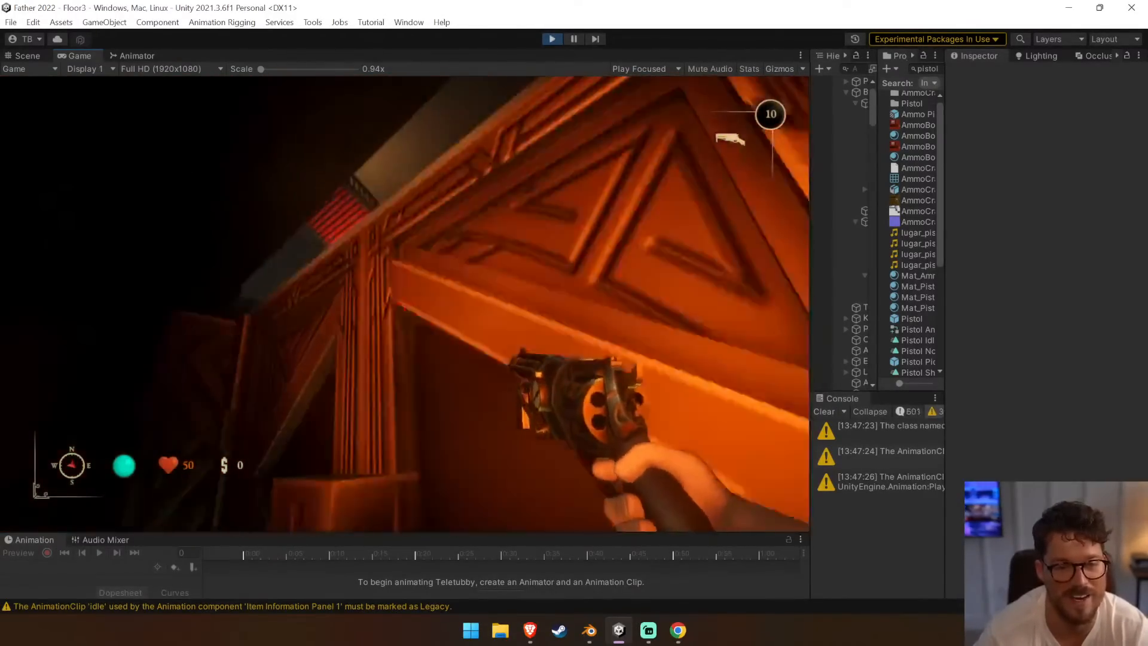
{"action": "key", "text": "shift+w"}
{"action": "key", "text": "ctrl+p"}
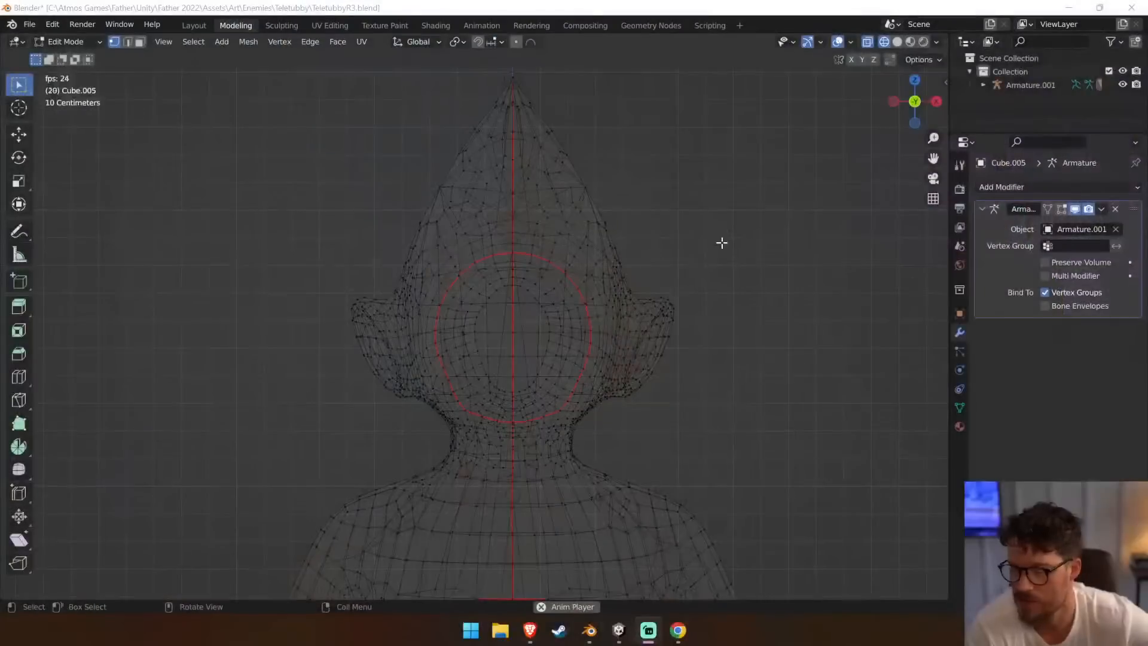
Switch to Blender, UV-unwrap the whole Teletubby mesh along its seams, and open the UV Editing workspace
{"action": "middle_click_drag", "start_coordinate": [249, 226], "coordinate": [462, 332]}
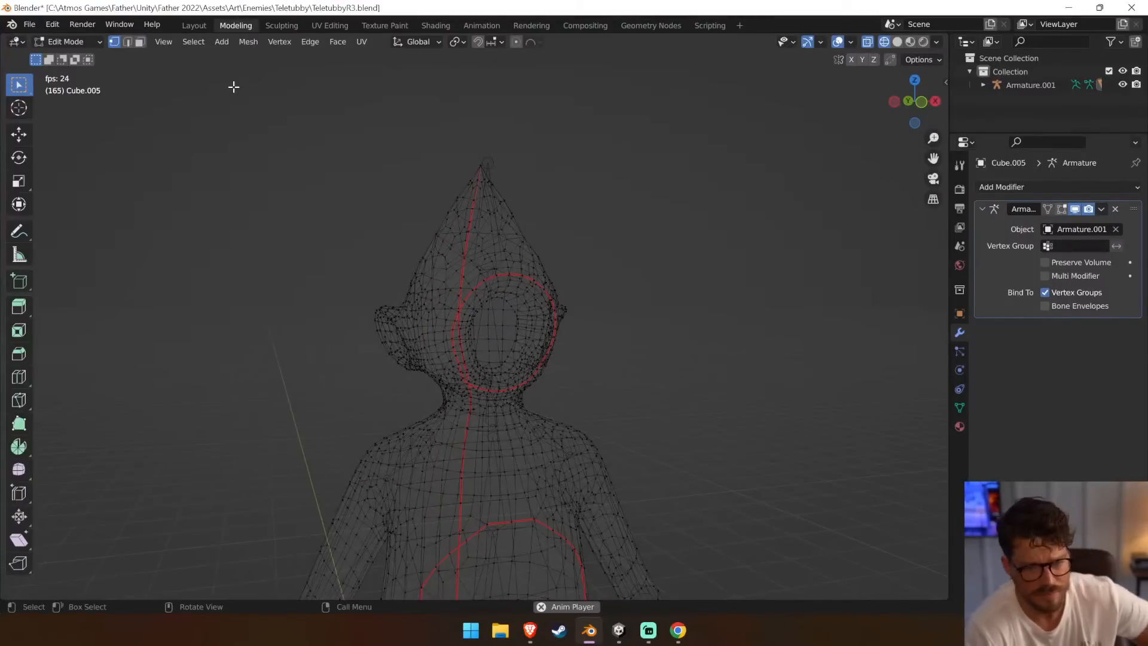
{"action": "key", "text": "KP_1"}
{"action": "scroll", "coordinate": [838, 259], "scroll_direction": "down", "scroll_amount": 4}
{"action": "middle_click_drag", "start_coordinate": [660, 351], "coordinate": [711, 135], "text": "shift"}
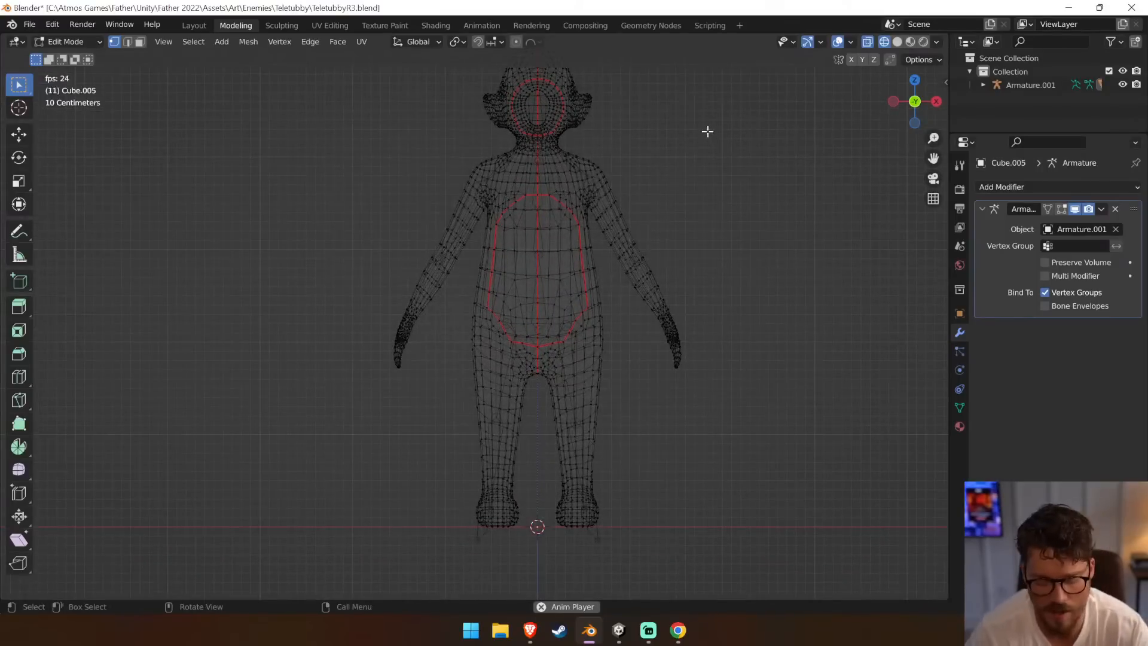
{"action": "key", "text": "a"}
{"action": "key", "text": "u"}
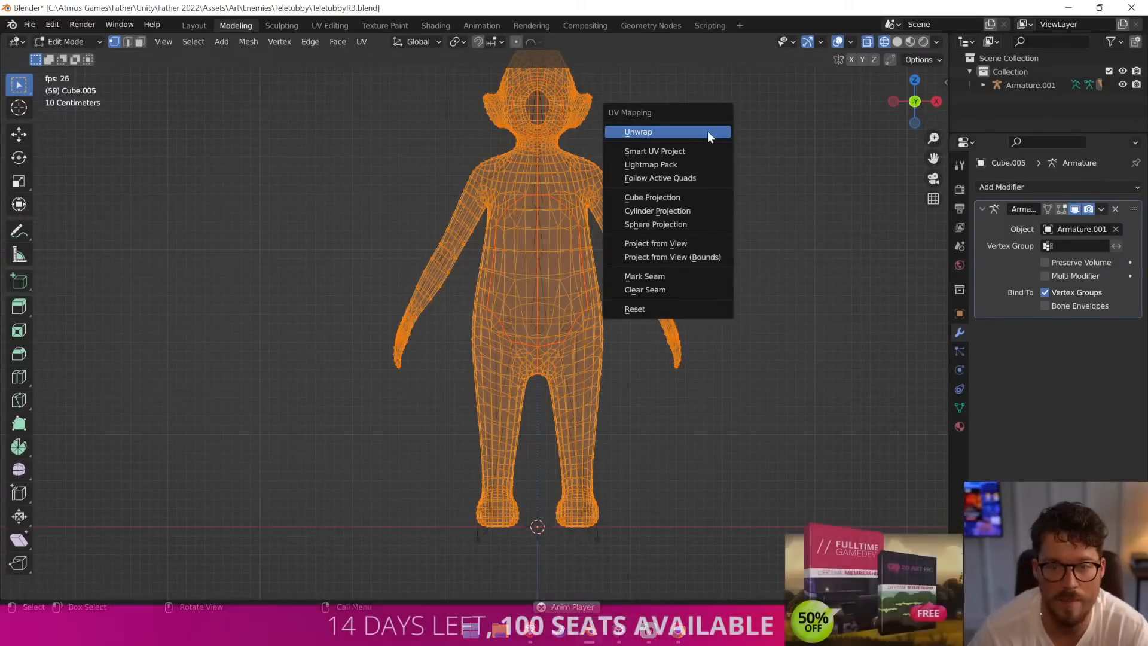
{"action": "left_click", "coordinate": [708, 131]}
{"action": "left_click", "coordinate": [329, 25]}
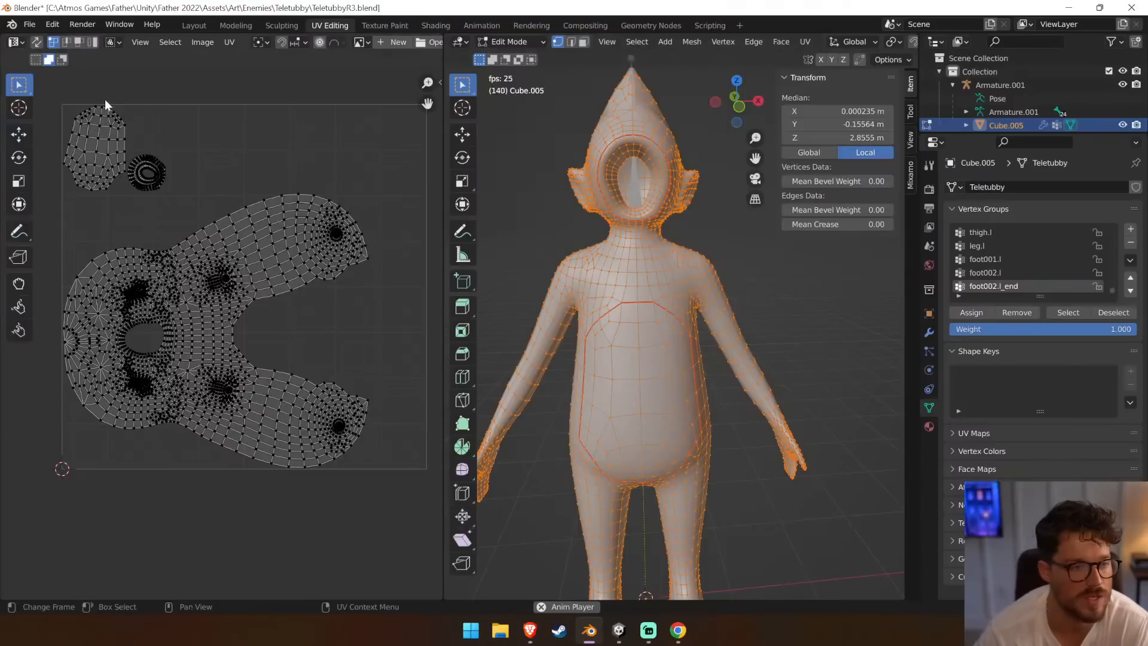
Rotate the large body island about 90° so its legs point downward, and reposition it in the UV square
{"action": "left_click_drag", "start_coordinate": [399, 471], "coordinate": [54, 202]}
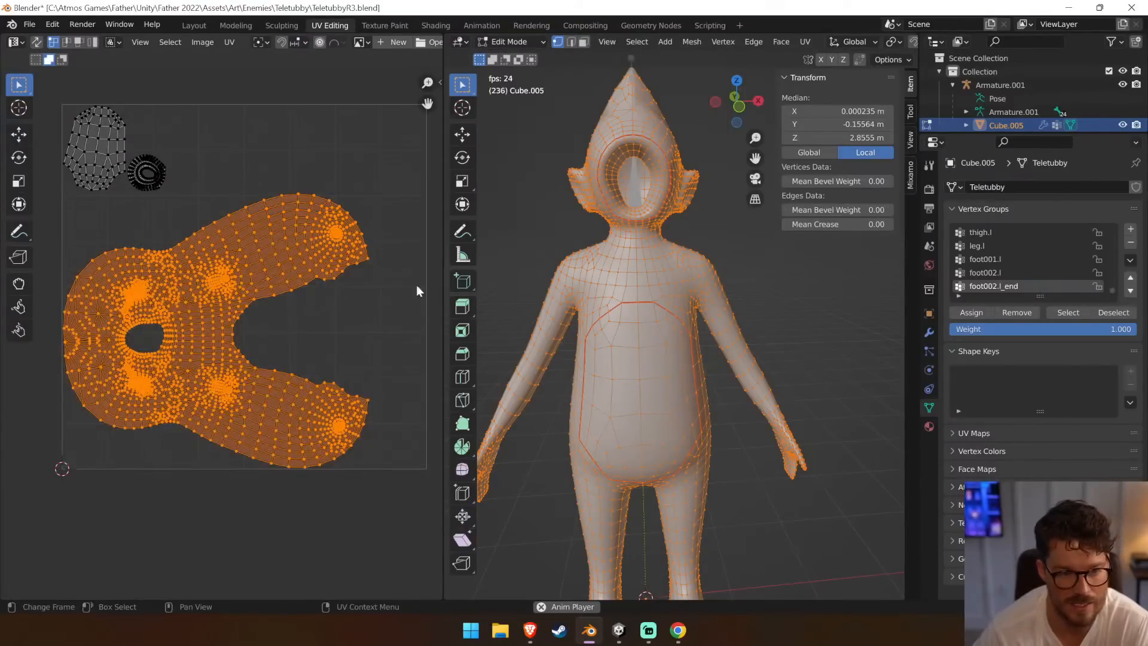
{"action": "key", "text": "r"}
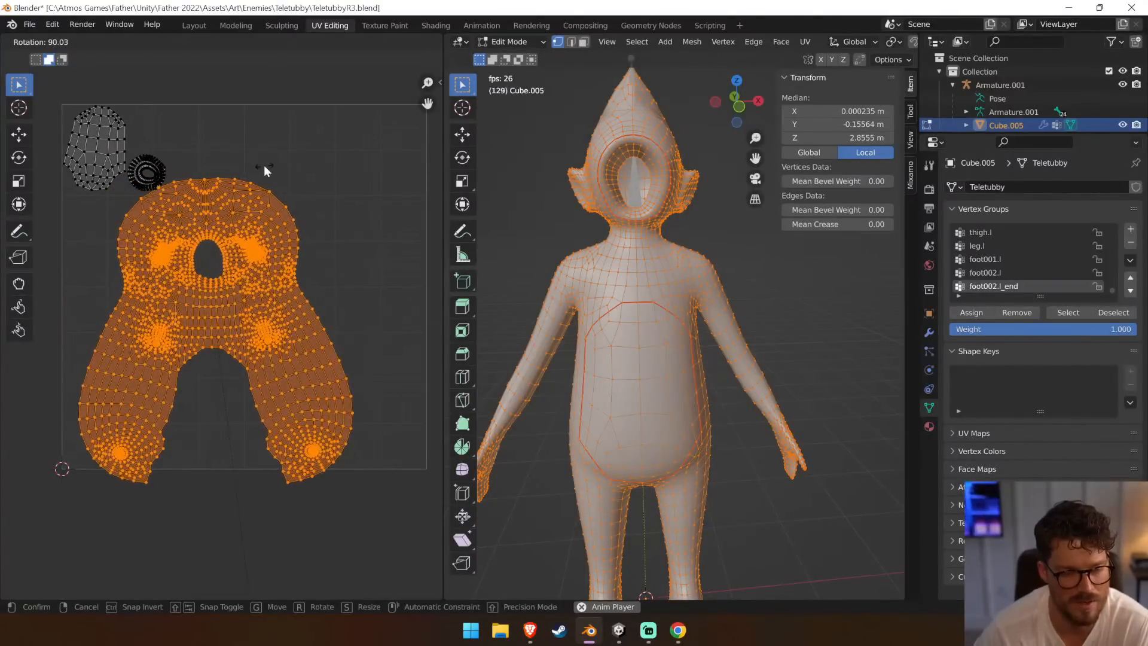
{"action": "left_click", "coordinate": [312, 159]}
{"action": "key", "text": "g"}
{"action": "left_click", "coordinate": [399, 104]}
Resize and reposition the body island so it fills most of the UV square beside the two small islands
{"action": "key", "text": "s"}
{"action": "left_click", "coordinate": [372, 220]}
{"action": "key", "text": "g"}
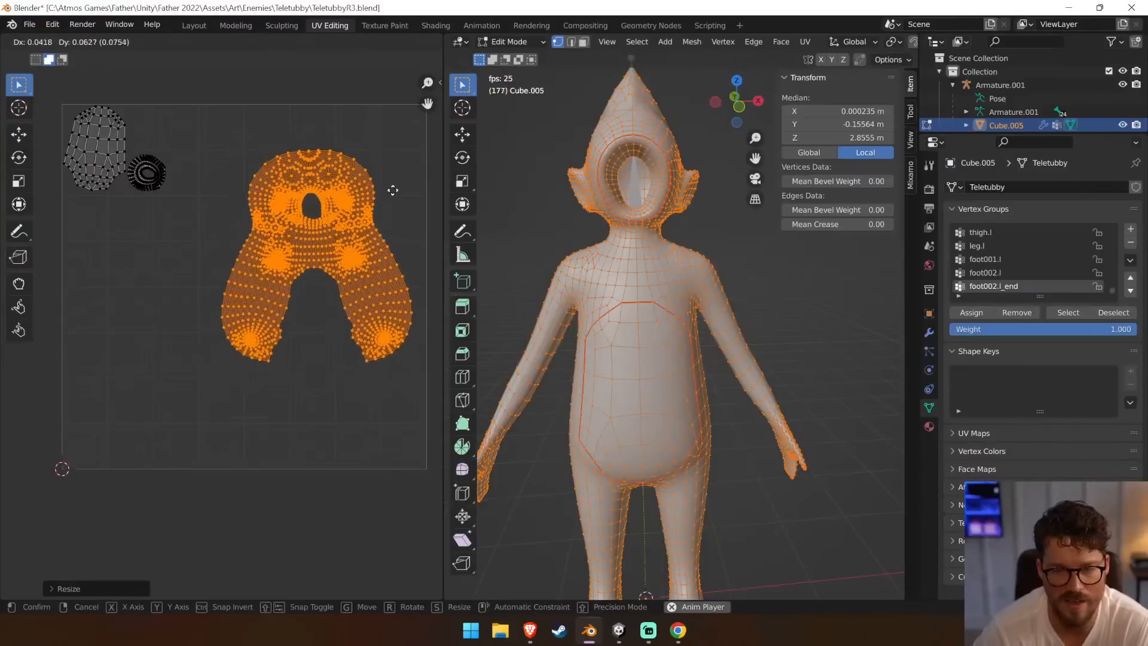
{"action": "left_click", "coordinate": [394, 172]}
{"action": "key", "text": "s"}
{"action": "left_click", "coordinate": [19, 223]}
{"action": "key", "text": "g"}
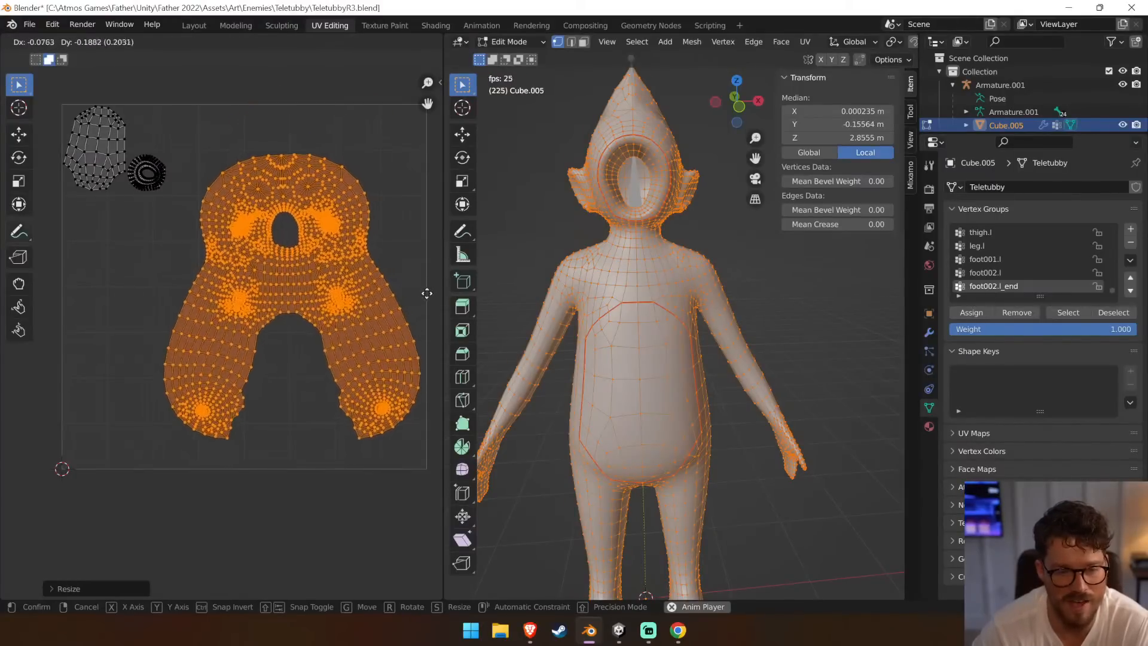
{"action": "left_click", "coordinate": [416, 244]}
{"action": "key", "text": "s"}
{"action": "left_click", "coordinate": [421, 256]}
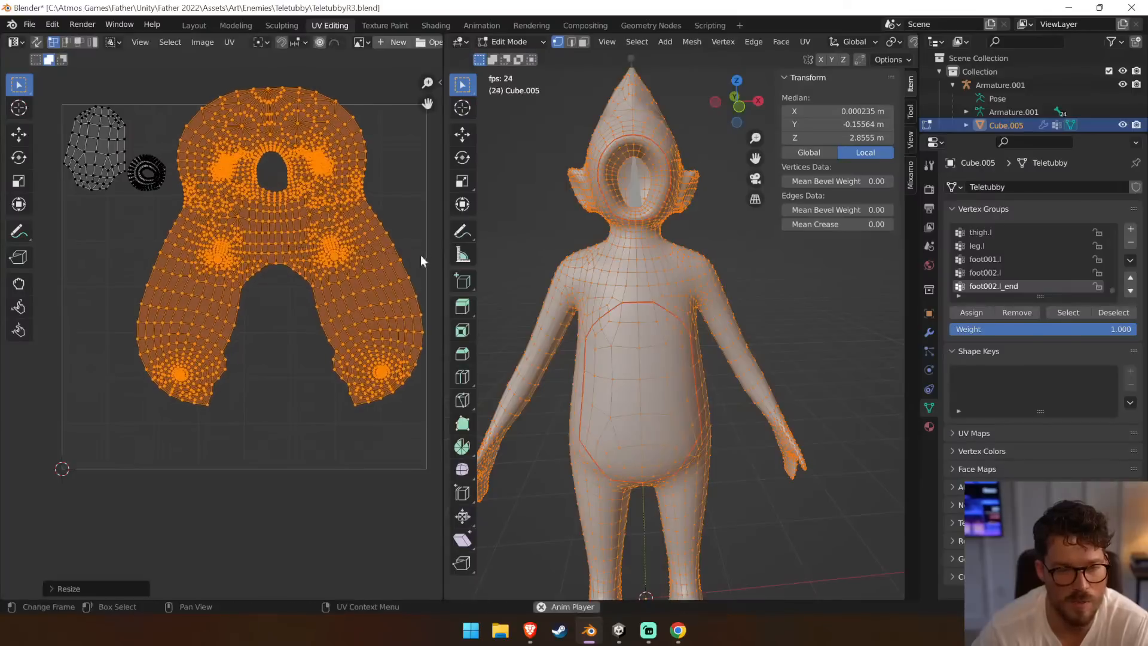
Move the body island fully inside the UV square and correct its slight tilt
{"action": "key", "text": "g"}
{"action": "left_click", "coordinate": [420, 295]}
{"action": "key", "text": "s"}
{"action": "key", "text": "r"}
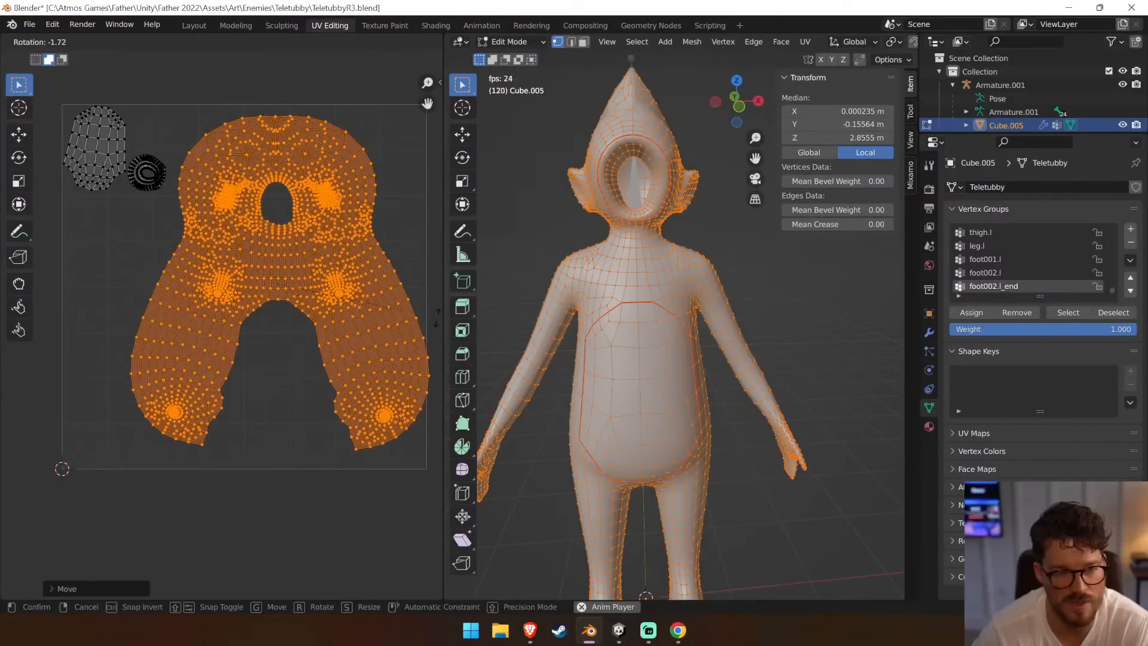
{"action": "left_click", "coordinate": [437, 318]}
{"action": "key", "text": "g"}
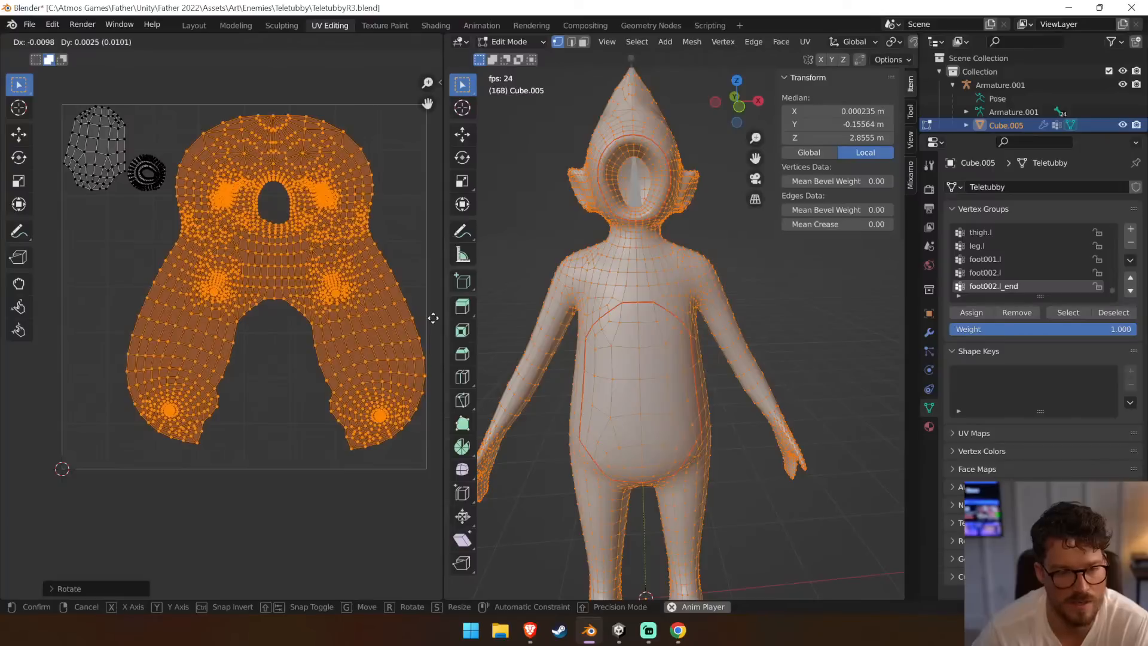
{"action": "left_click", "coordinate": [433, 318]}
Select only the belly island, place it in the gap between the body island's legs, and rotate it upright
{"action": "left_click_drag", "start_coordinate": [110, 195], "coordinate": [123, 195]}
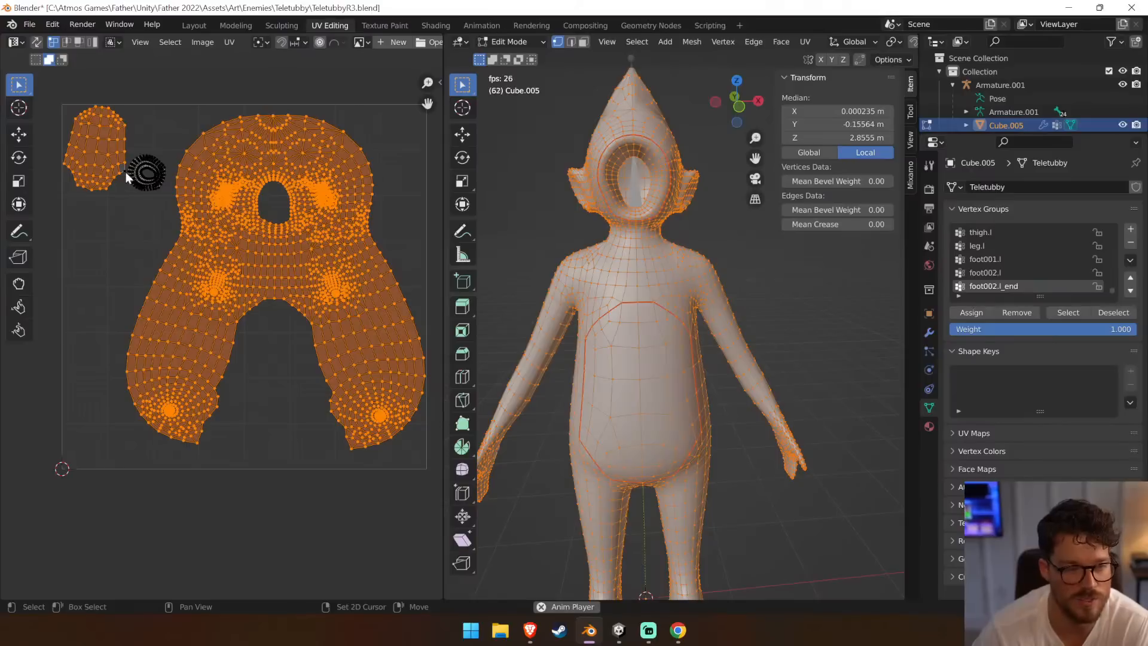
{"action": "key", "text": "g"}
{"action": "right_click", "coordinate": [205, 269]}
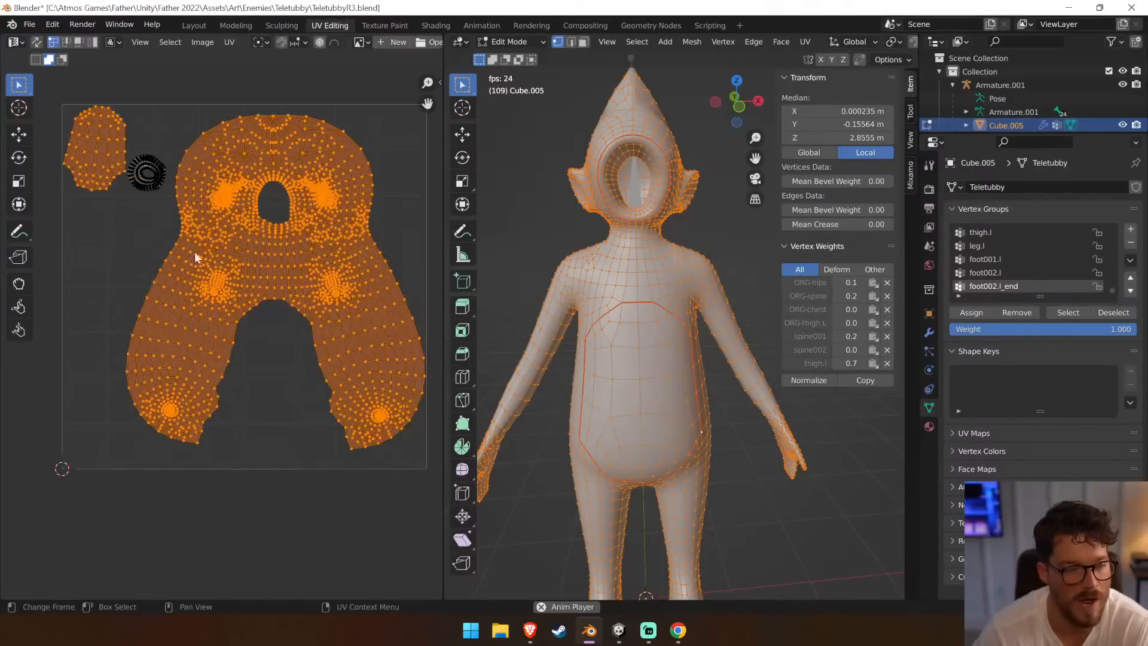
{"action": "left_click_drag", "start_coordinate": [172, 467], "coordinate": [222, 152], "text": "ctrl"}
{"action": "left_click_drag", "start_coordinate": [117, 256], "coordinate": [430, 239], "text": "ctrl"}
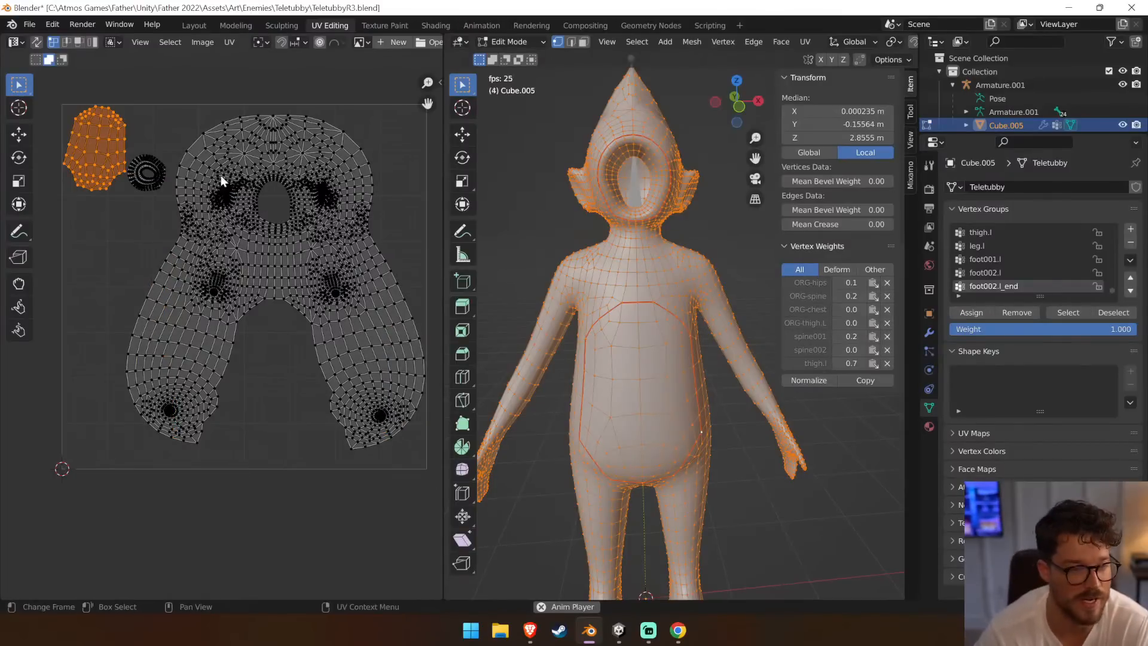
{"action": "key", "text": "g"}
{"action": "left_click", "coordinate": [220, 425]}
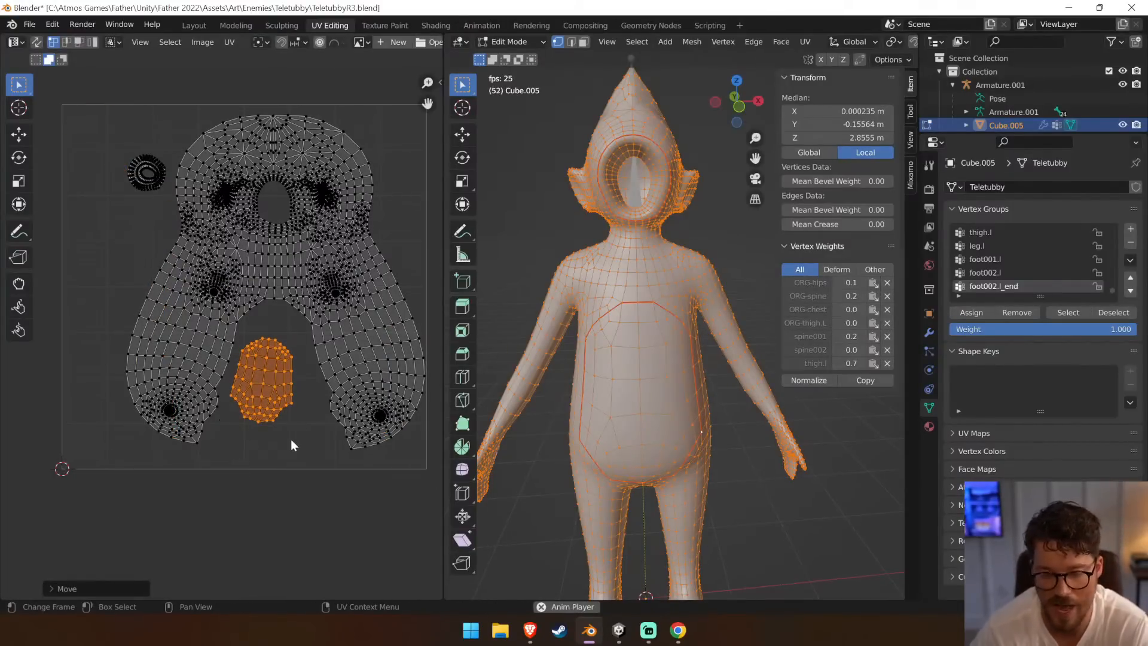
{"action": "key", "text": "r"}
{"action": "left_click", "coordinate": [324, 444]}
{"action": "key", "text": "g"}
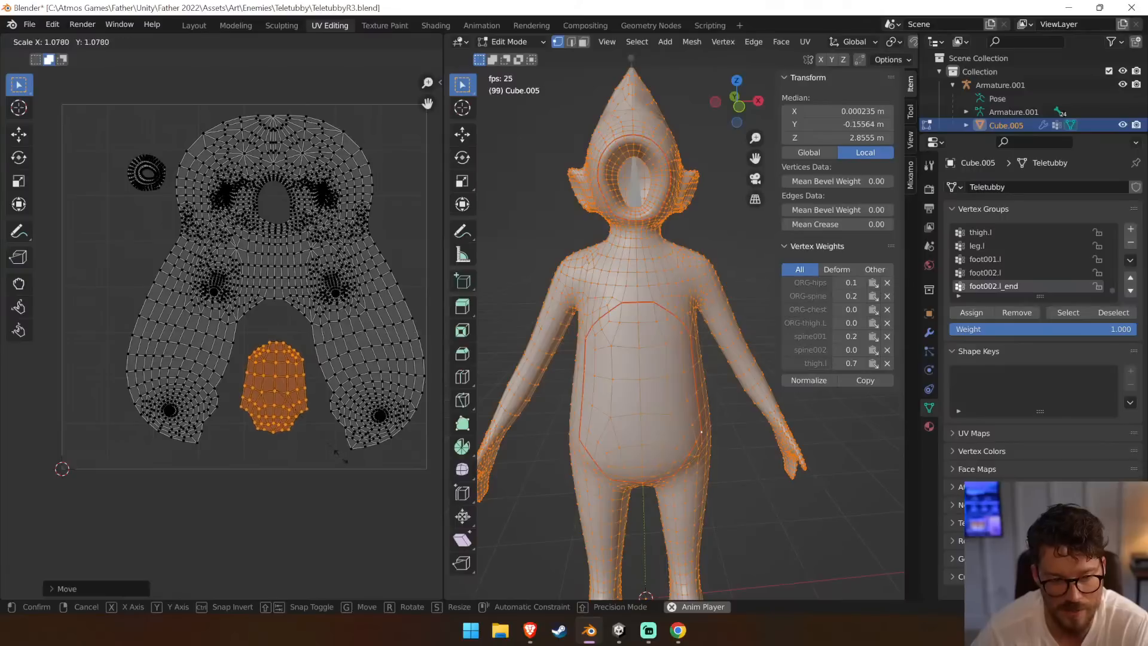
{"action": "left_click", "coordinate": [391, 500]}
Try to scale and align the belly island so it fits between the body island's legs
{"action": "key", "text": "s"}
{"action": "left_click", "coordinate": [414, 510]}
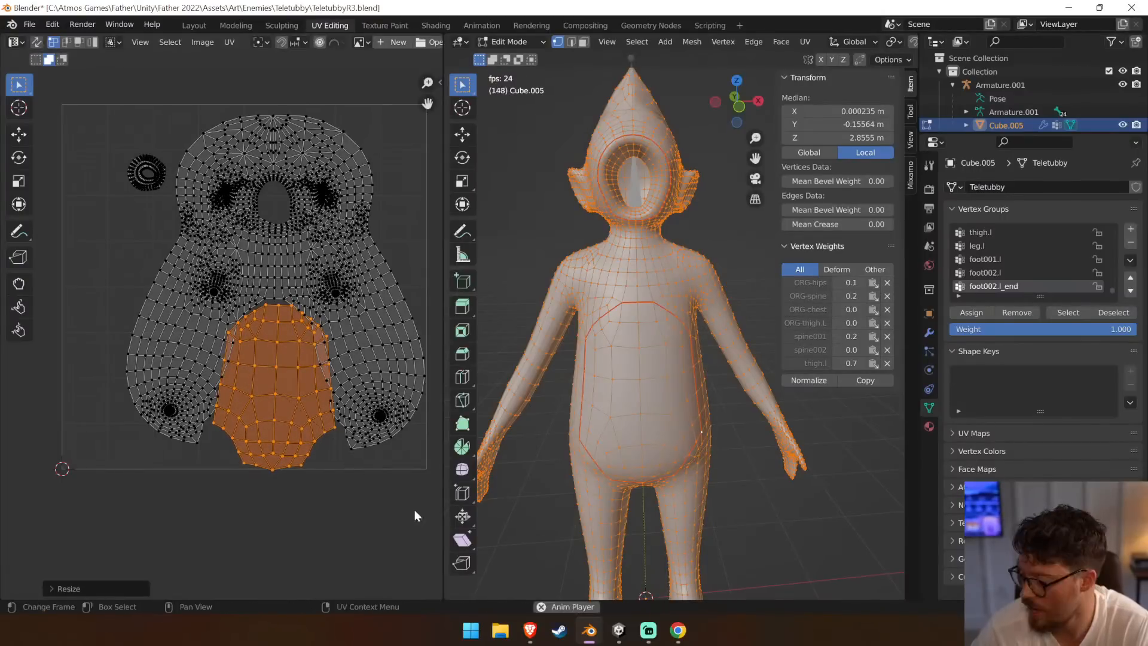
{"action": "key", "text": "g"}
{"action": "left_click", "coordinate": [389, 402]}
{"action": "key", "text": "r"}
{"action": "left_click", "coordinate": [392, 394]}
{"action": "key", "text": "g"}
{"action": "left_click", "coordinate": [392, 395]}
{"action": "key", "text": "s"}
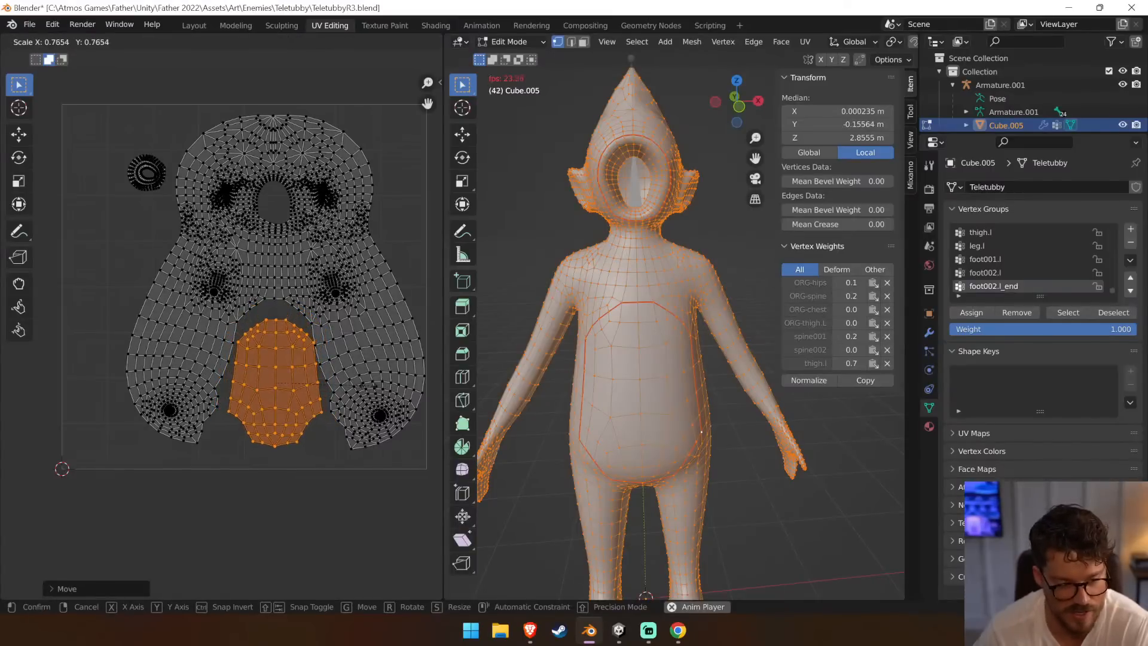
{"action": "left_click", "coordinate": [363, 391]}
Try to narrow the belly island horizontally so it fits the gap between the legs
{"action": "key", "text": "s"}
{"action": "key", "text": "x"}
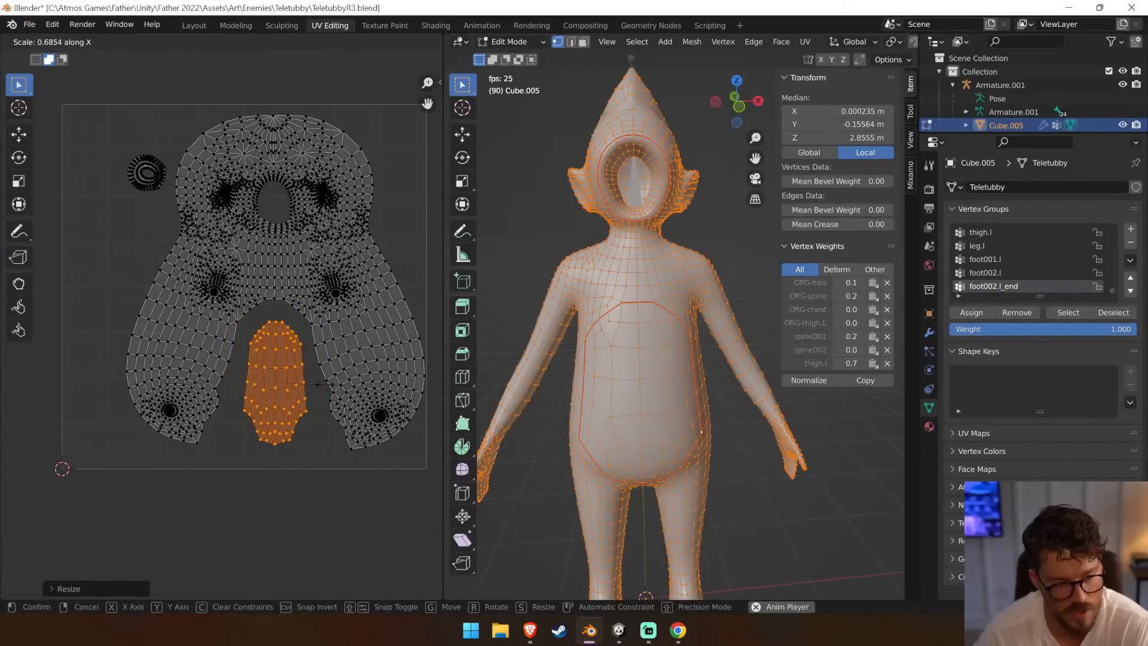
{"action": "key", "text": "x"}
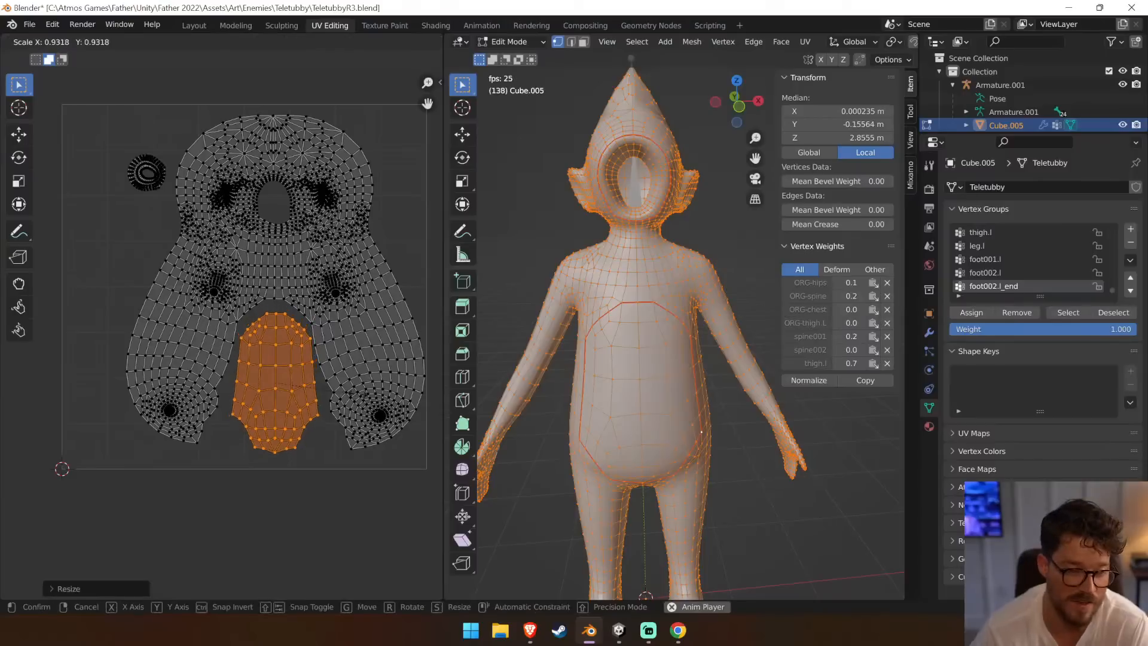
{"action": "left_click", "coordinate": [357, 393]}
{"action": "key", "text": "s"}
{"action": "key", "text": "x"}
{"action": "left_click", "coordinate": [338, 396]}
{"action": "key", "text": "s"}
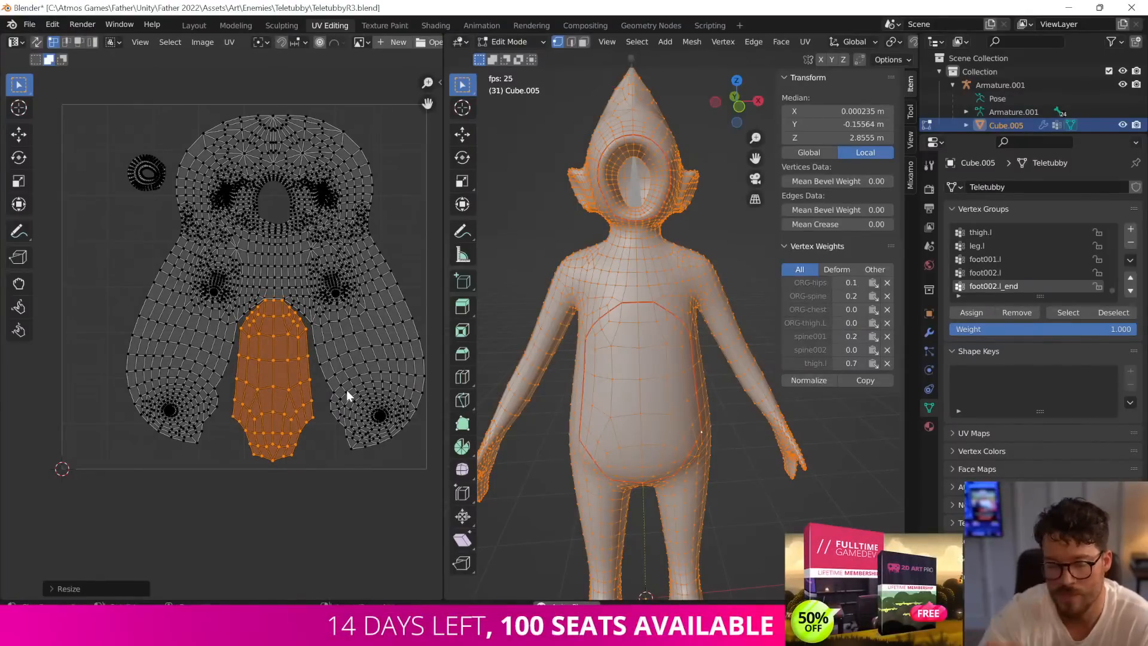
Undo the belly island's resizing and alignment changes back to its small upright placement between the legs
{"action": "key", "text": "ctrl+z"}
{"action": "key", "text": "ctrl+z"}
{"action": "key", "text": "ctrl+z"}
{"action": "key", "text": "ctrl+z"}
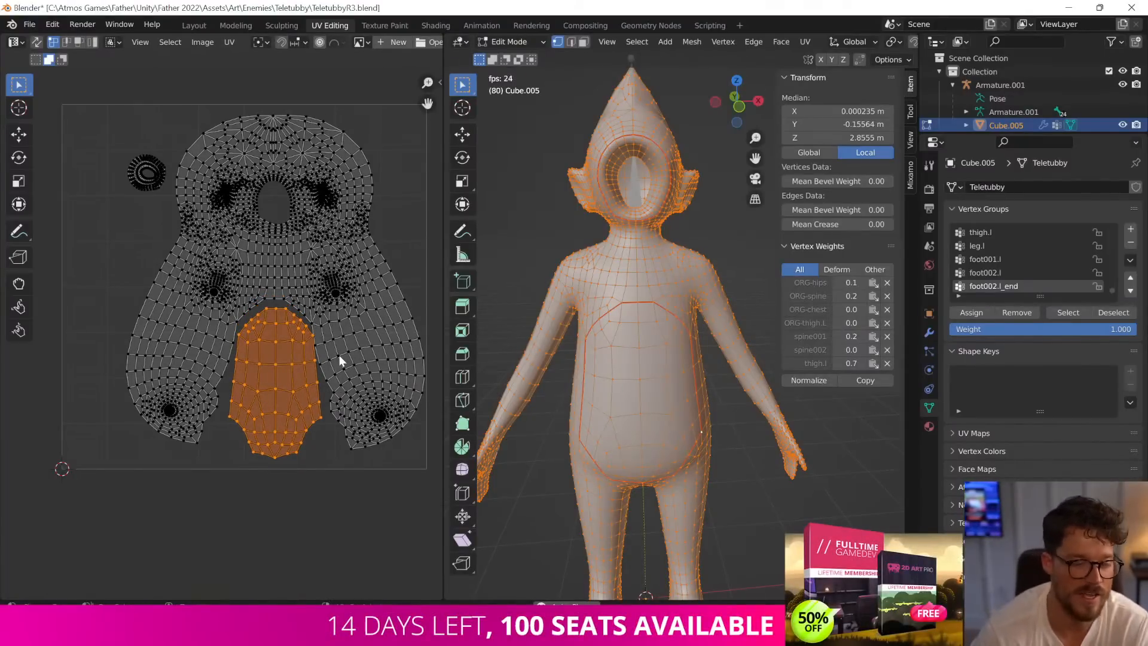
{"action": "key", "text": "ctrl+z"}
{"action": "key", "text": "ctrl+z"}
{"action": "key", "text": "ctrl+z"}
{"action": "key", "text": "ctrl+z"}
{"action": "key", "text": "ctrl+z"}
{"action": "key", "text": "ctrl+z"}
{"action": "key", "text": "ctrl+z"}
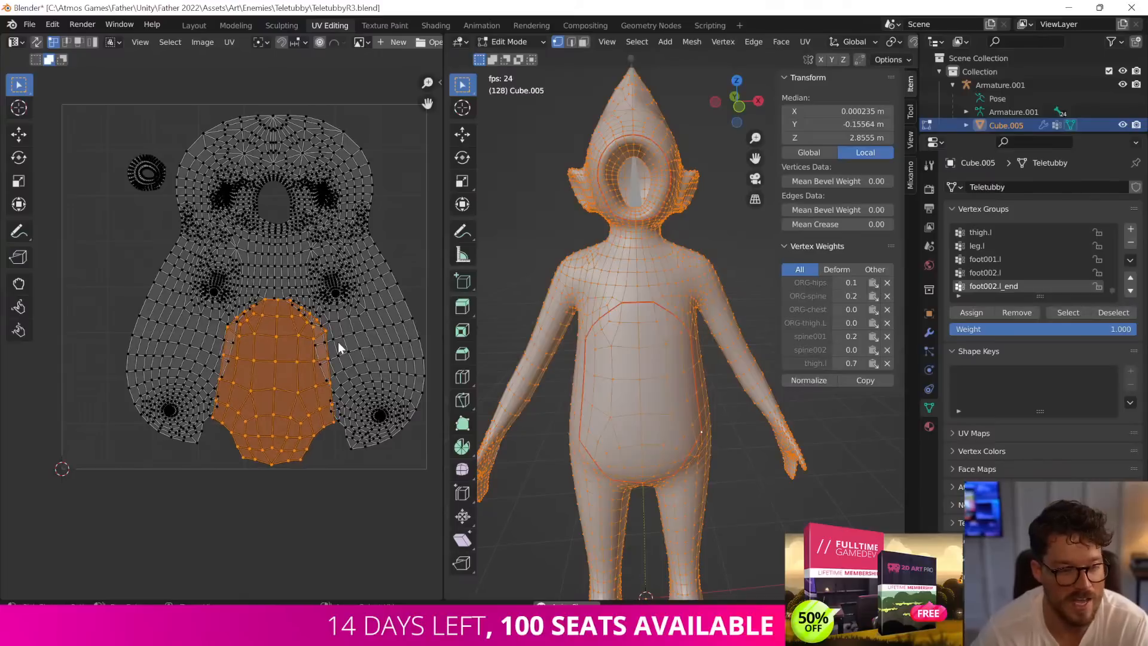
Enlarge the belly island and position it to fill the gap between the body island's legs
{"action": "key", "text": "s"}
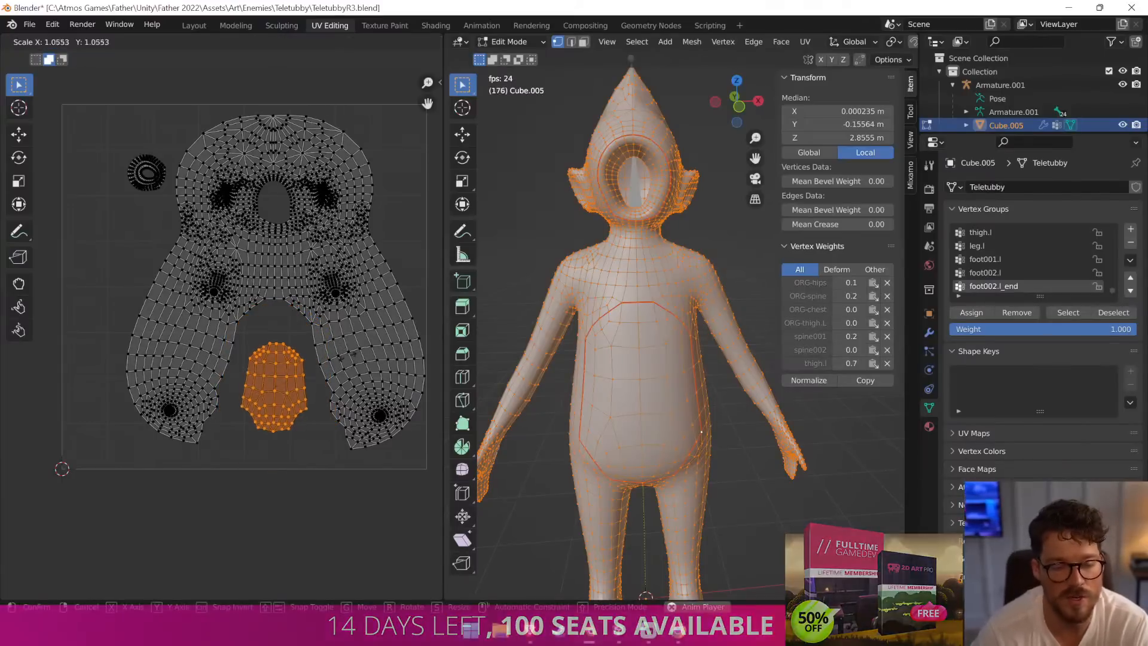
{"action": "key", "text": "x"}
{"action": "left_click", "coordinate": [367, 378]}
{"action": "key", "text": "g"}
{"action": "left_click", "coordinate": [364, 365]}
{"action": "key", "text": "s"}
{"action": "left_click", "coordinate": [385, 377]}
{"action": "key", "text": "g"}
{"action": "left_click", "coordinate": [386, 376]}
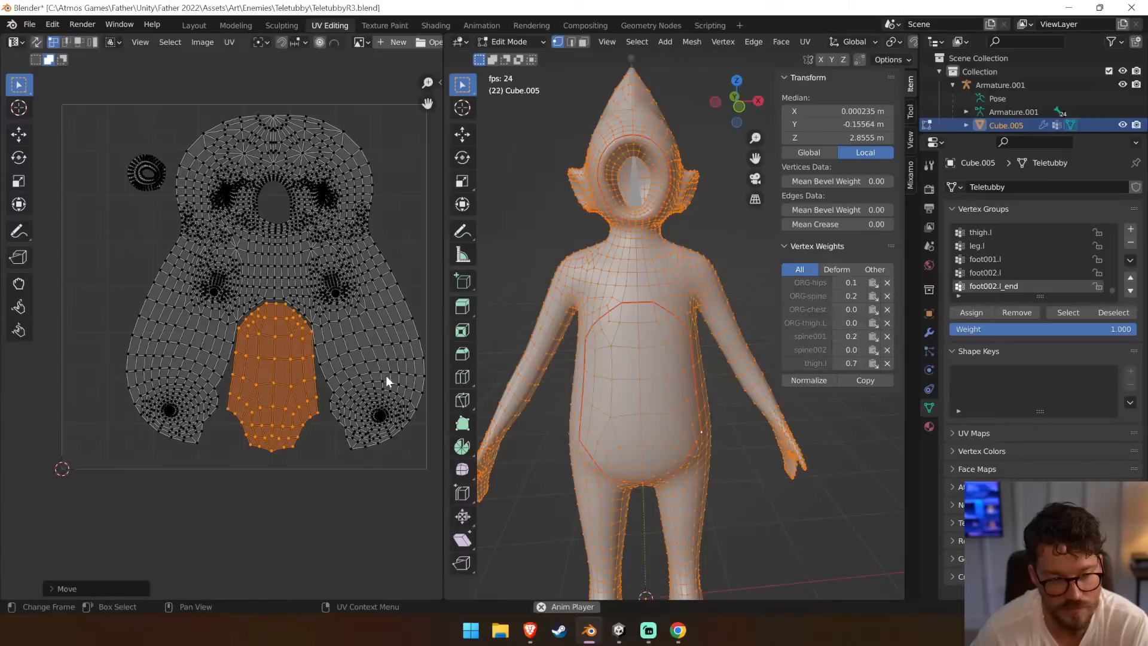
Shrink the belly island slightly and nudge it upward, clear of the surrounding body island
{"action": "key", "text": "s"}
{"action": "left_click", "coordinate": [380, 376]}
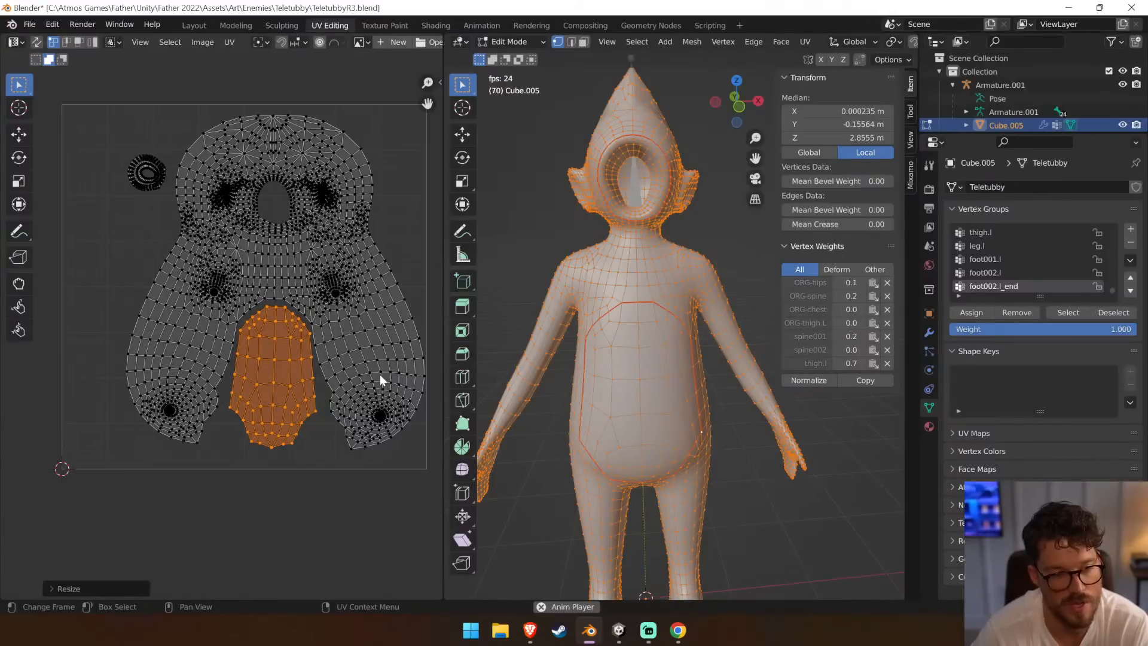
{"action": "key", "text": "g"}
{"action": "left_click", "coordinate": [378, 372]}
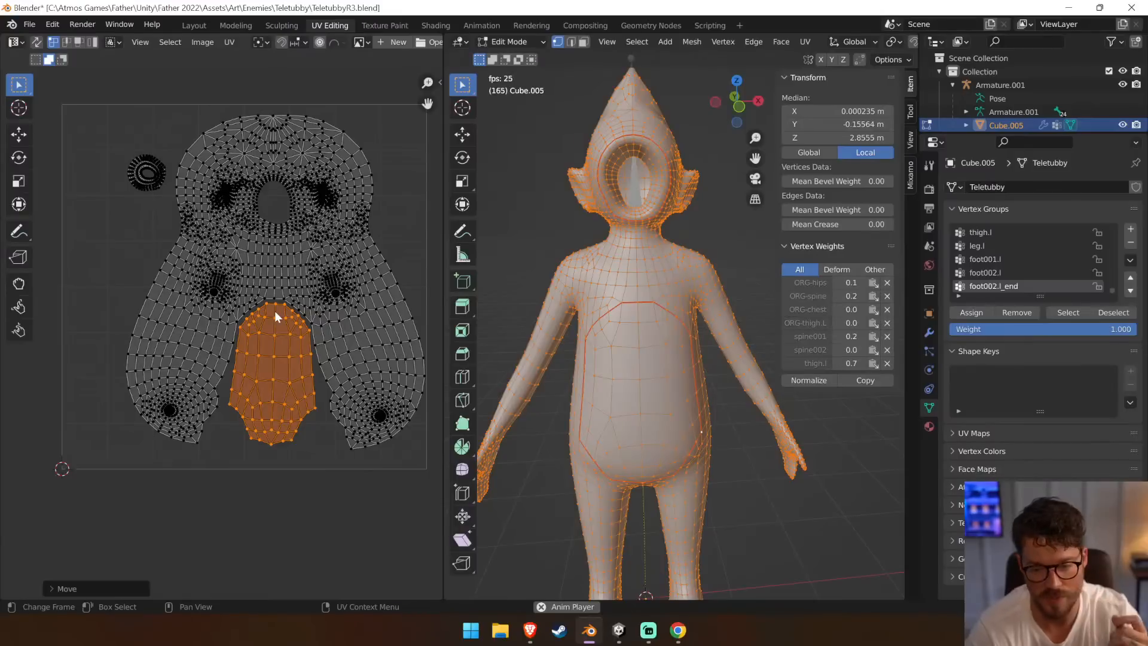
Select only the small ring-shaped face island and move it into the upper-left corner of the UV square
{"action": "left_click_drag", "start_coordinate": [114, 149], "coordinate": [169, 199]}
{"action": "key", "text": "g"}
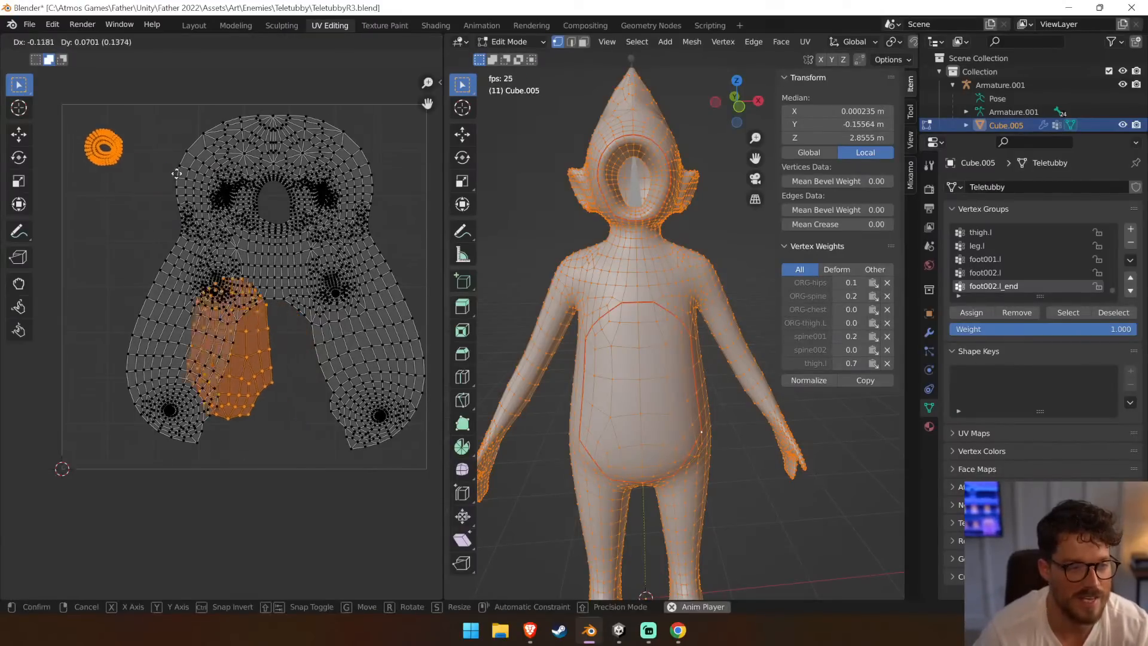
{"action": "right_click", "coordinate": [173, 172]}
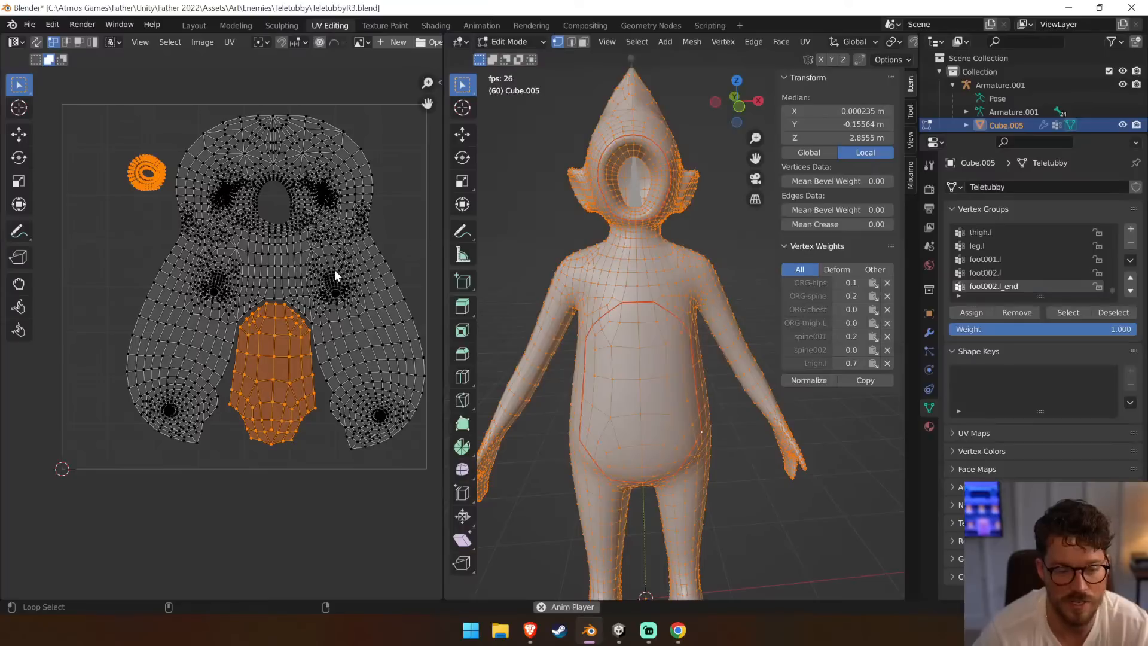
{"action": "left_click_drag", "start_coordinate": [187, 289], "coordinate": [372, 512], "text": "ctrl"}
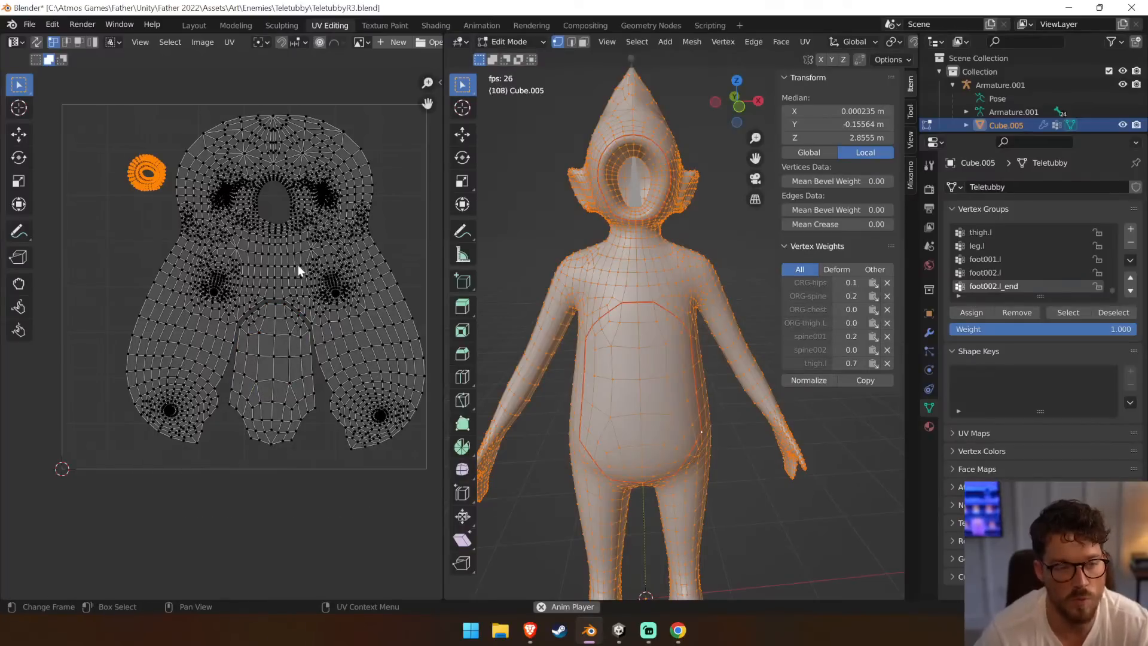
{"action": "key", "text": "g"}
{"action": "left_click", "coordinate": [235, 223]}
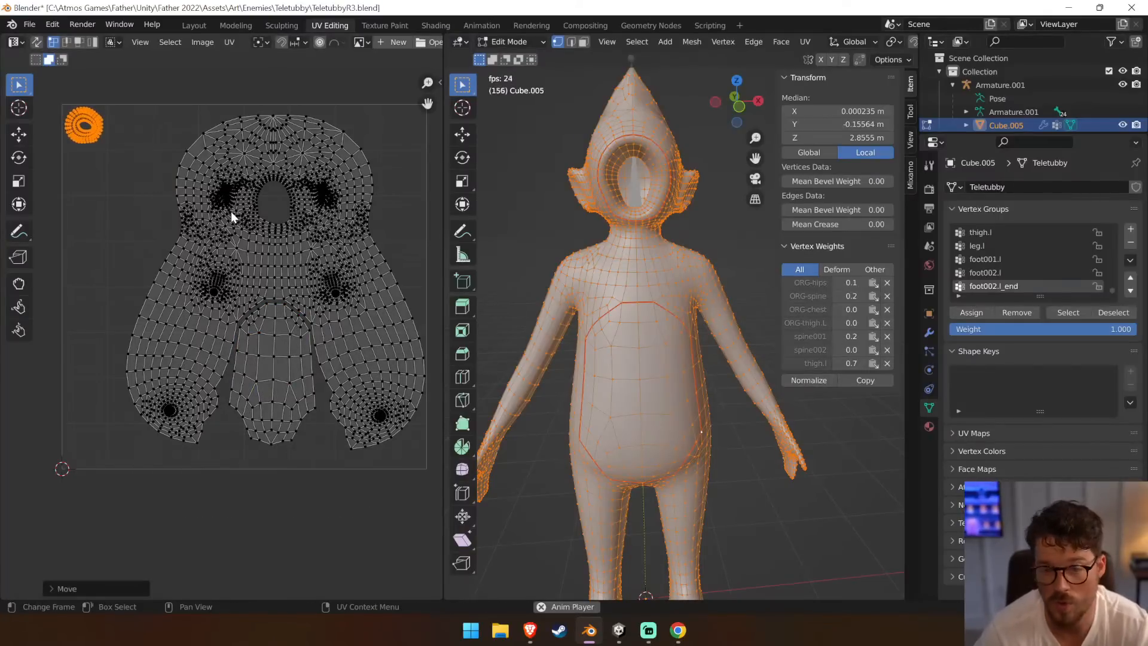
{"action": "key", "text": "g"}
{"action": "left_click", "coordinate": [229, 212]}
Enlarge the body and belly UV islands together, excluding the face ring, reposition them to fill the UV square, and save the file
{"action": "left_click_drag", "start_coordinate": [126, 101], "coordinate": [422, 471]}
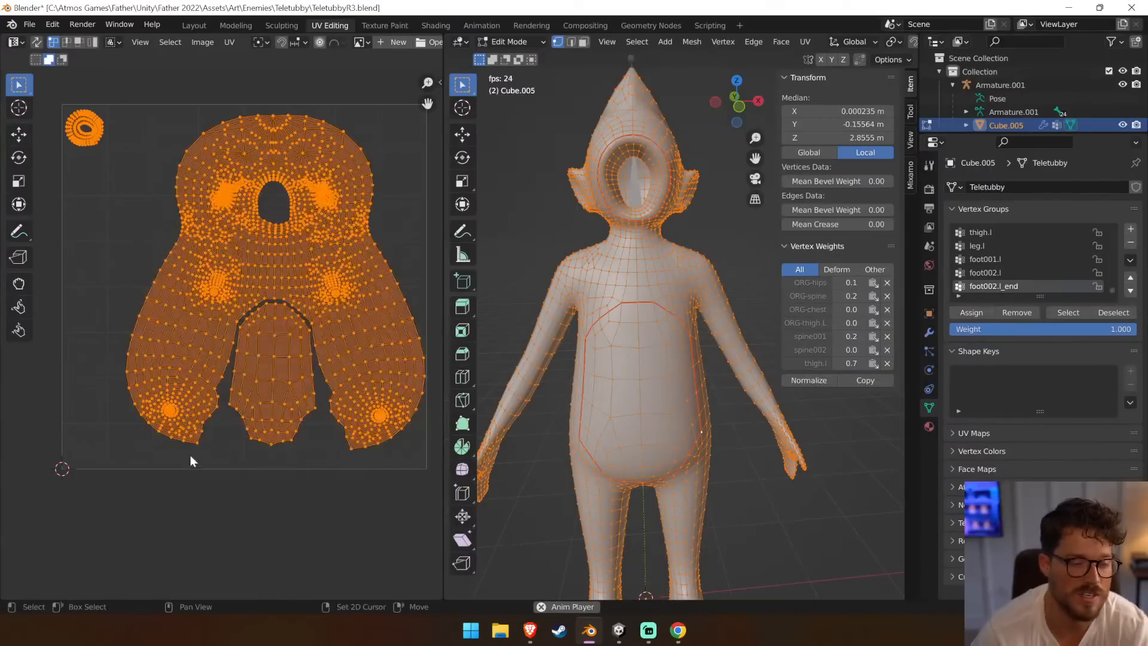
{"action": "left_click_drag", "start_coordinate": [145, 87], "coordinate": [27, 160], "text": "ctrl"}
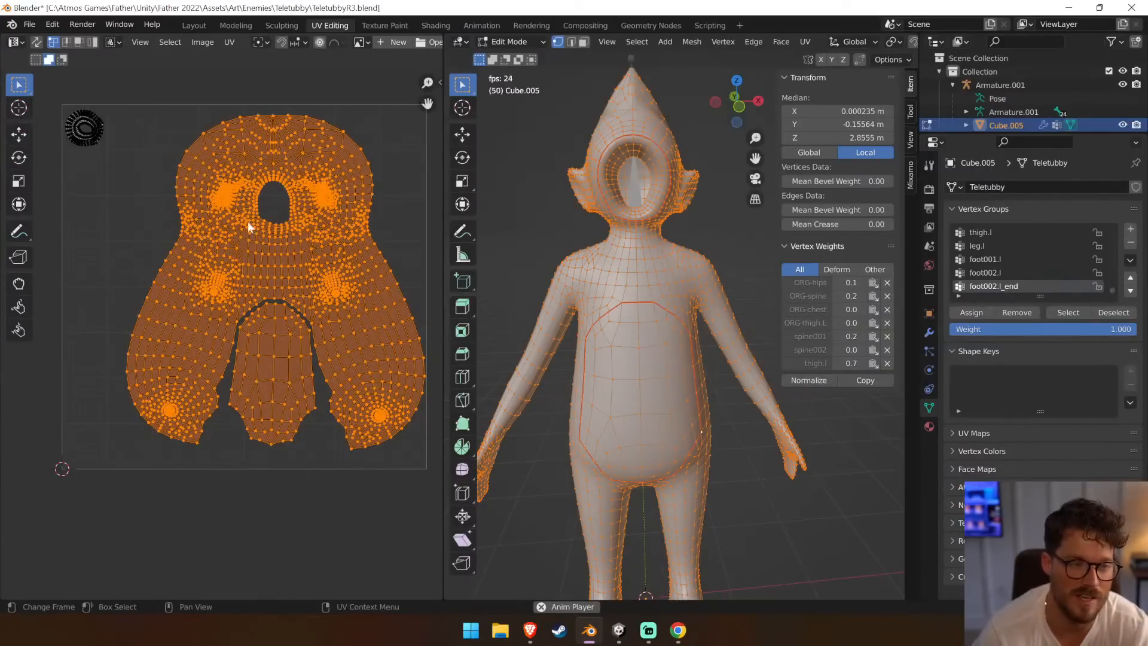
{"action": "key", "text": "g"}
{"action": "left_click", "coordinate": [342, 319]}
{"action": "key", "text": "s"}
{"action": "left_click", "coordinate": [377, 337]}
{"action": "key", "text": "g"}
{"action": "left_click", "coordinate": [380, 337]}
{"action": "key", "text": "r"}
{"action": "left_click", "coordinate": [381, 368]}
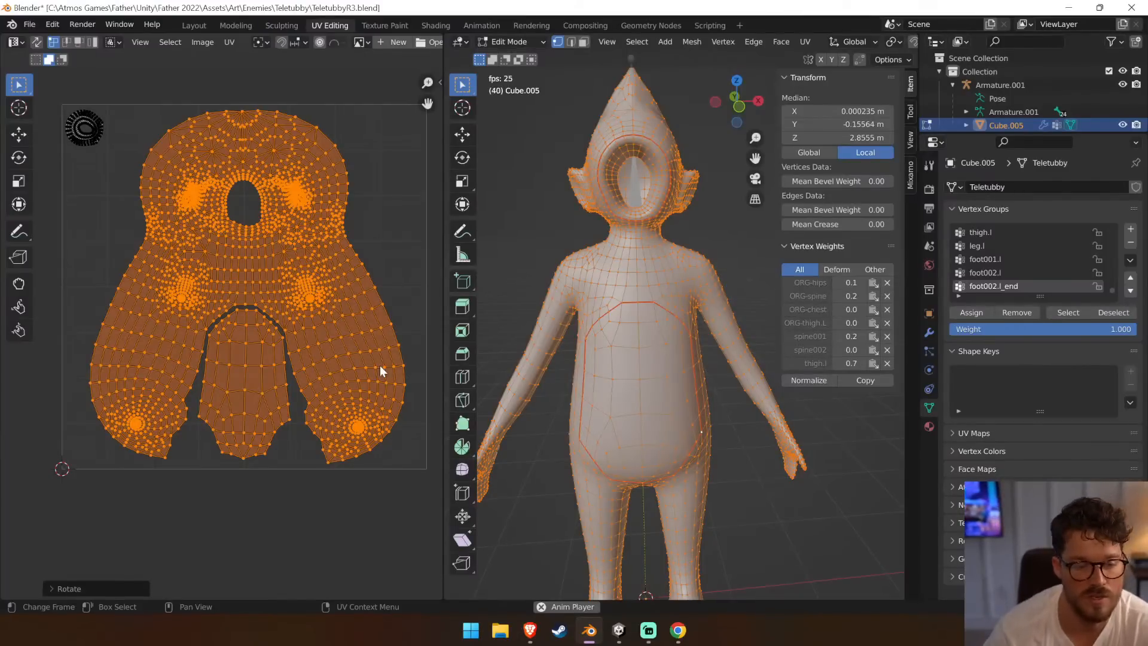
{"action": "left_click", "coordinate": [259, 513]}
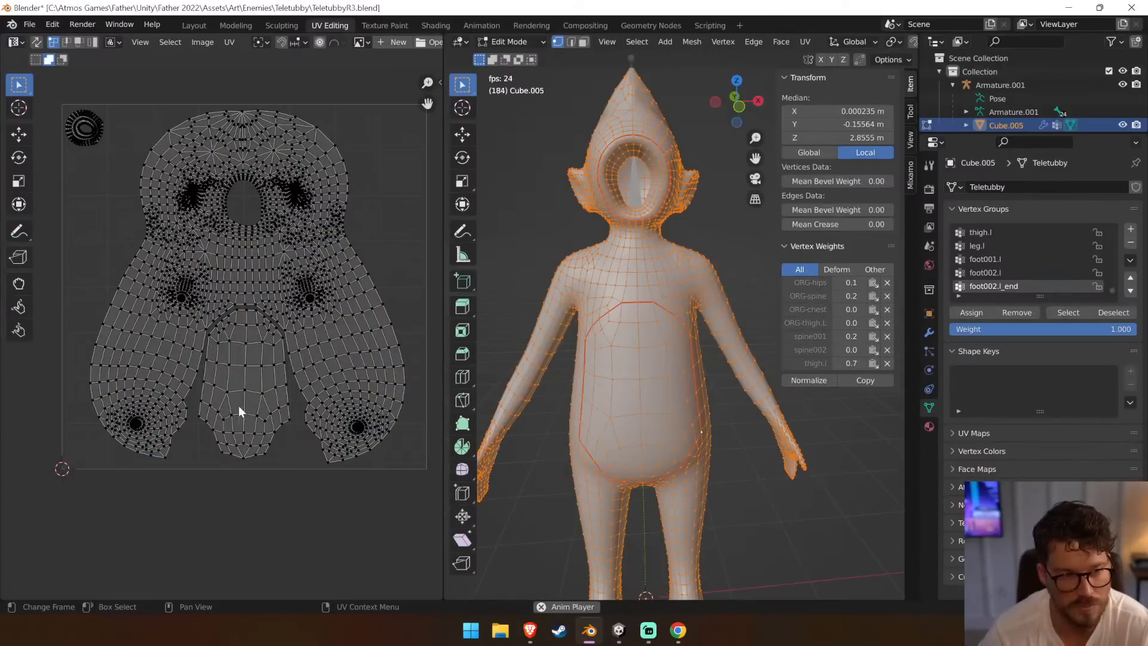
{"action": "key", "text": "ctrl+s"}
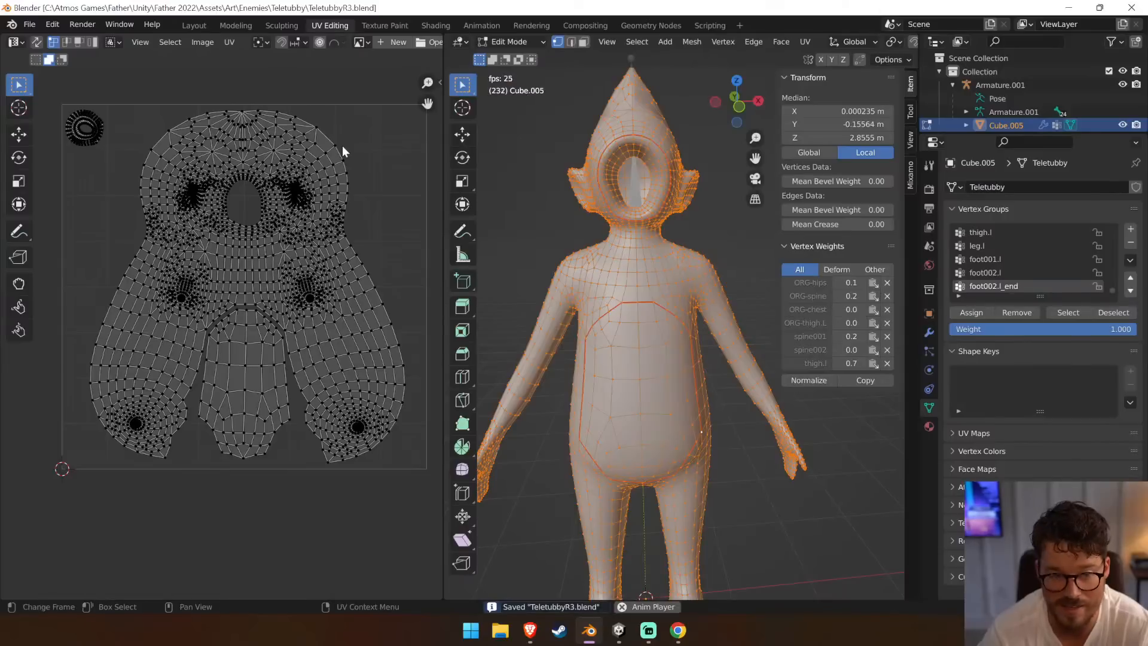
Export the UV layout to the Downloads folder as TeletubbyUV.png
{"action": "left_click", "coordinate": [238, 44]}
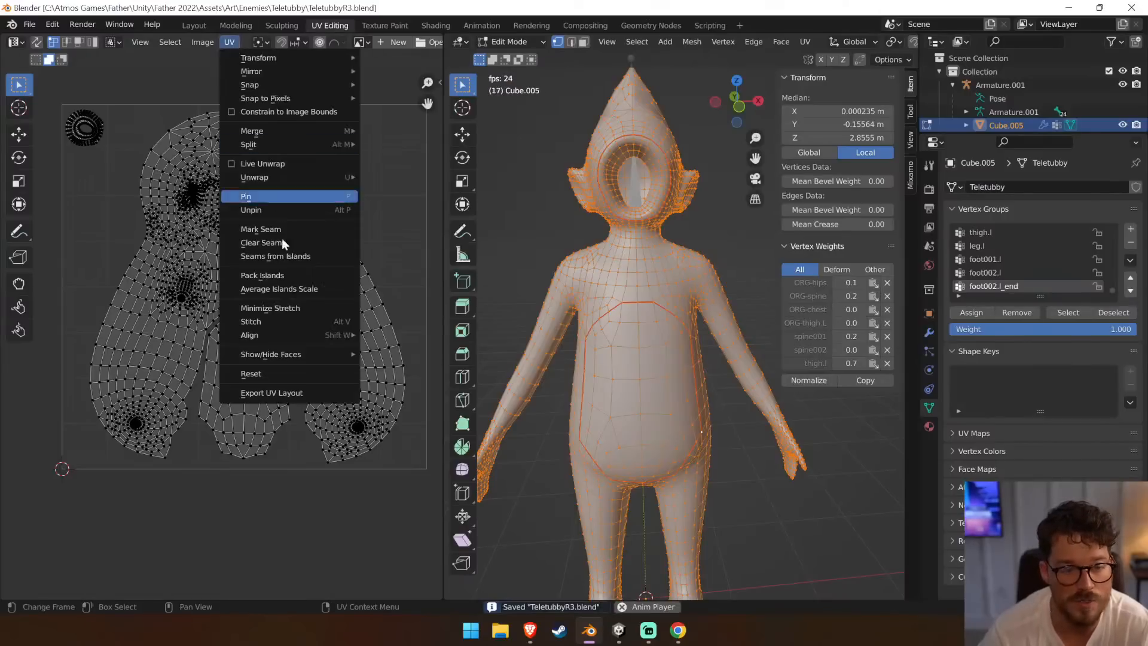
{"action": "left_click", "coordinate": [306, 387]}
{"action": "left_click", "coordinate": [222, 272]}
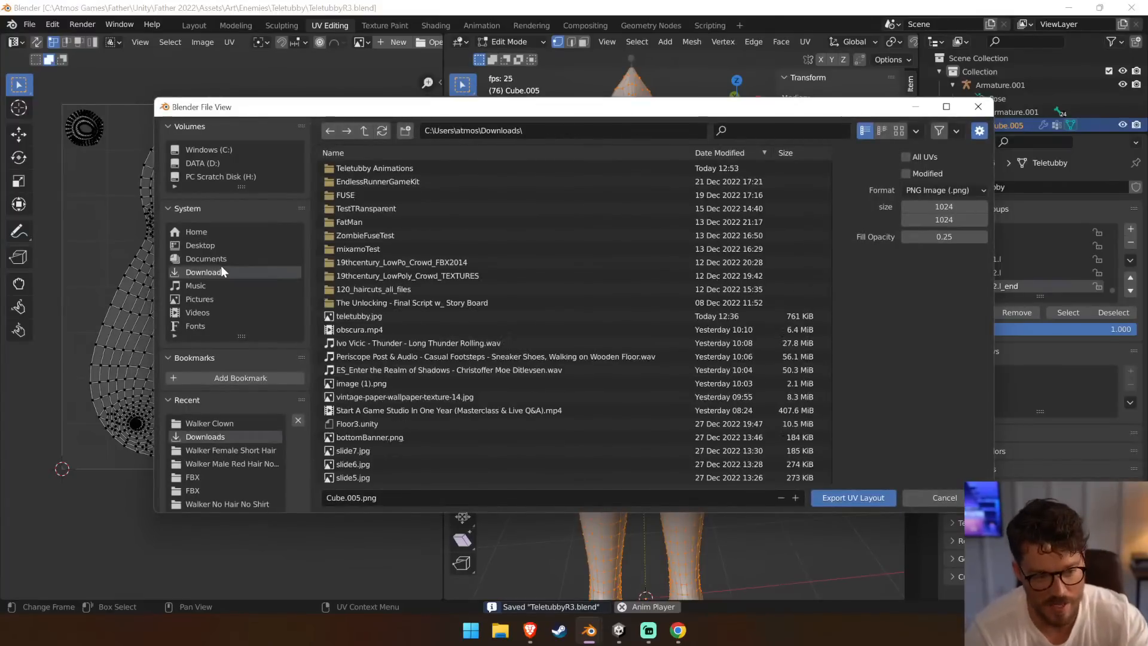
{"action": "left_click", "coordinate": [366, 498]}
{"action": "left_click_drag", "start_coordinate": [360, 498], "coordinate": [131, 483]}
{"action": "key", "text": "t"}
{"action": "key", "text": "l"}
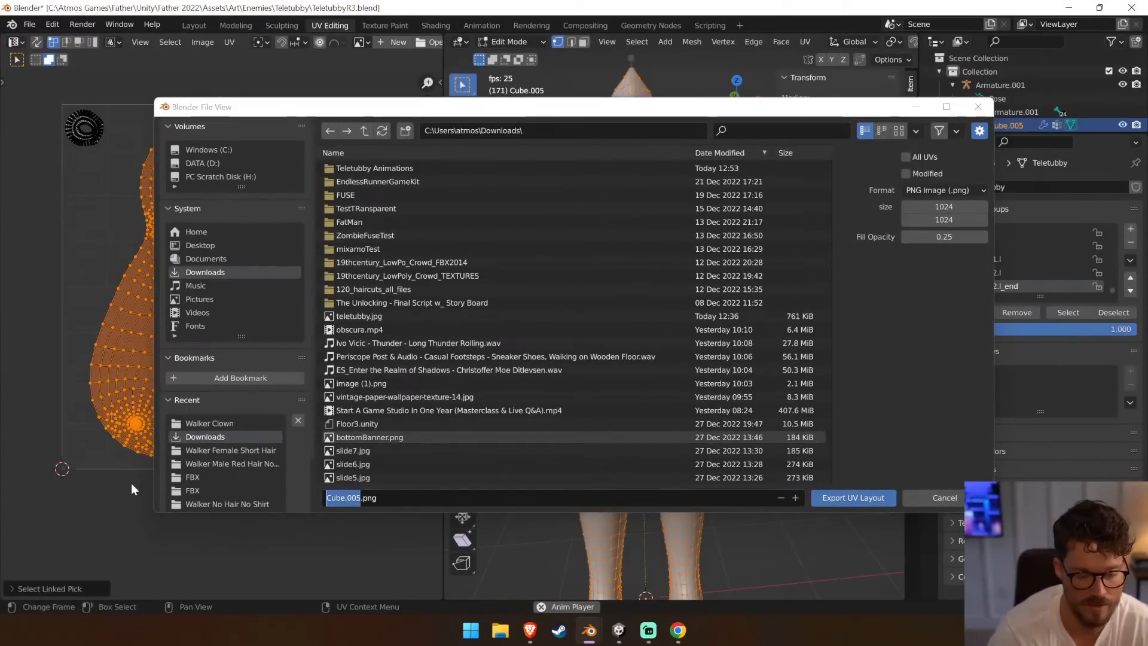
{"action": "type", "text": "Te"}
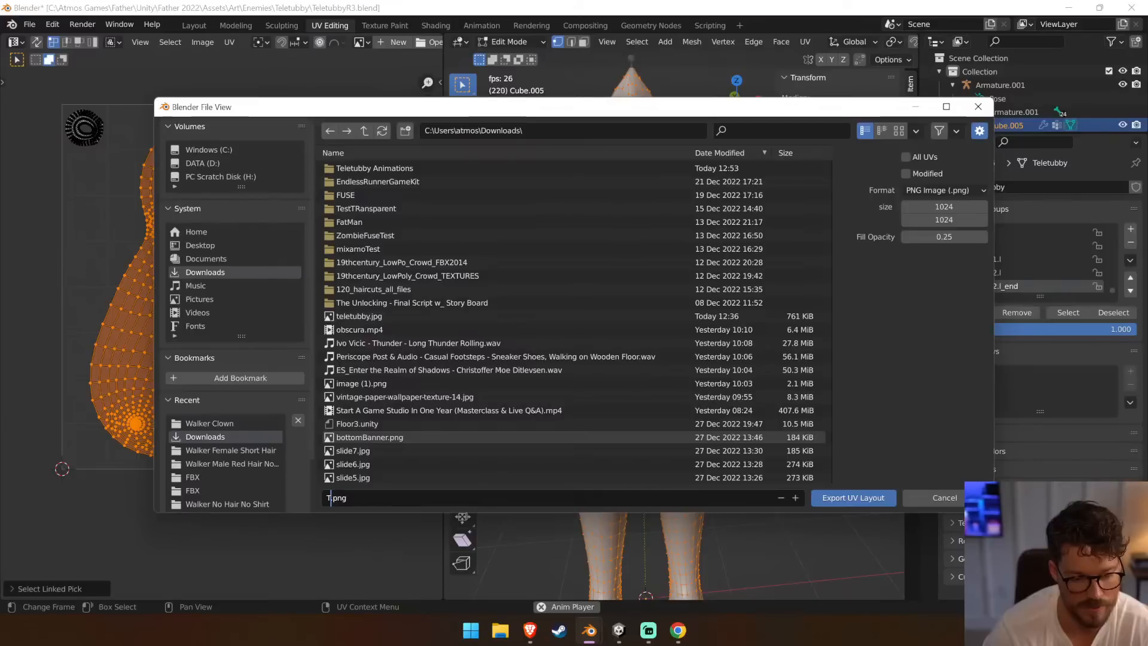
{"action": "type", "text": "letubbyUV"}
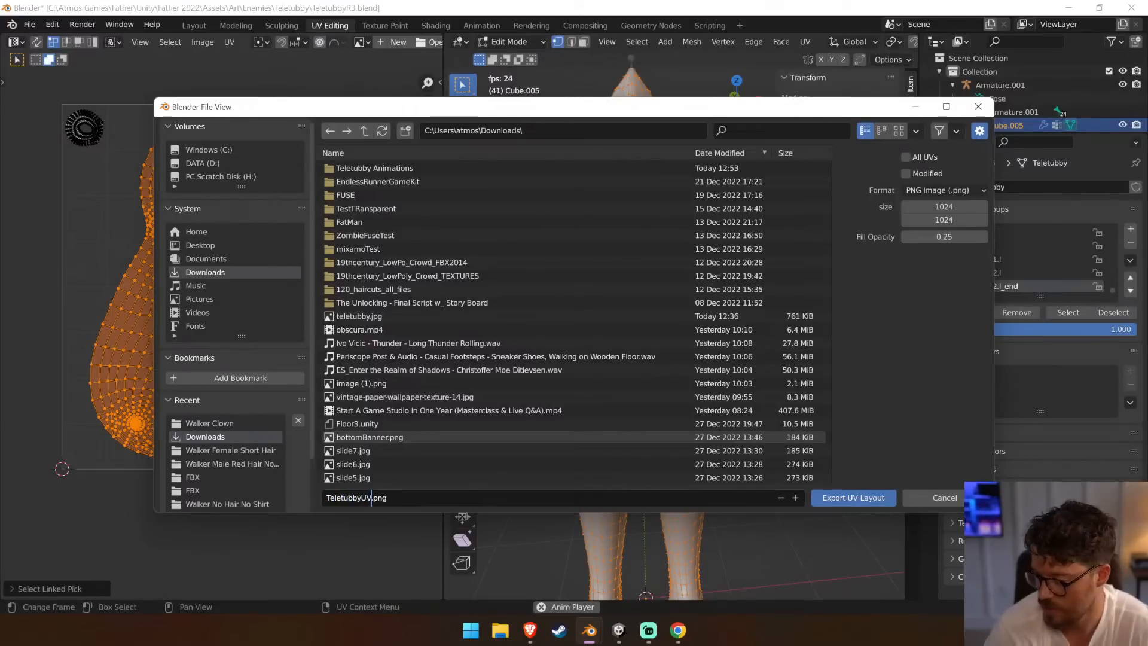
{"action": "key", "text": "Return"}
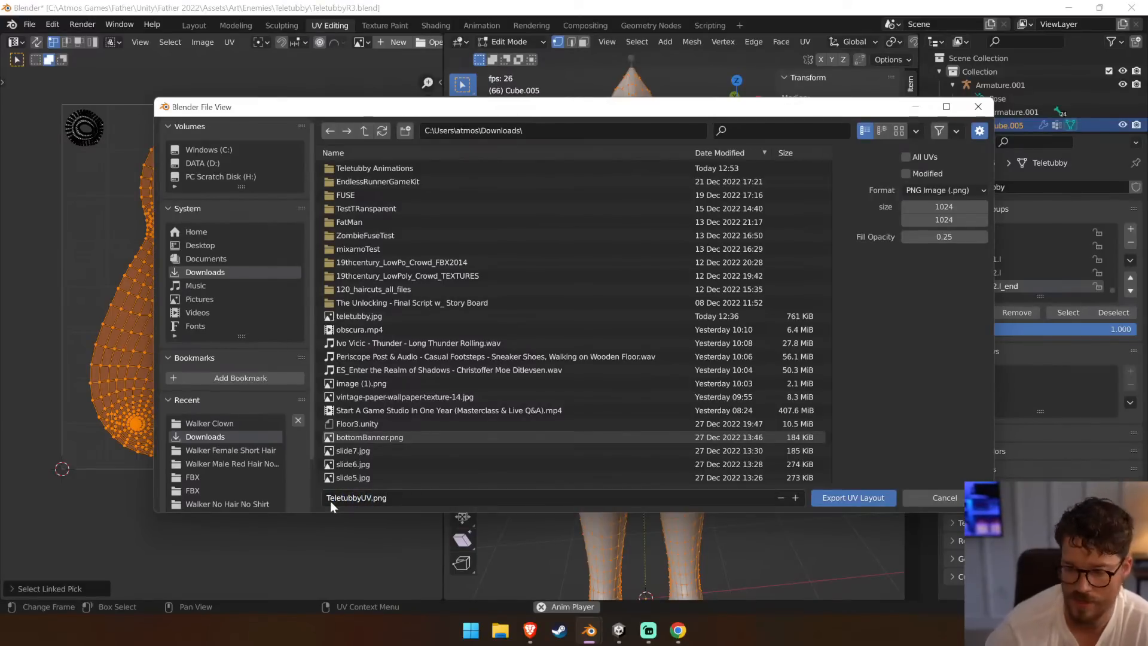
{"action": "left_click", "coordinate": [830, 497]}
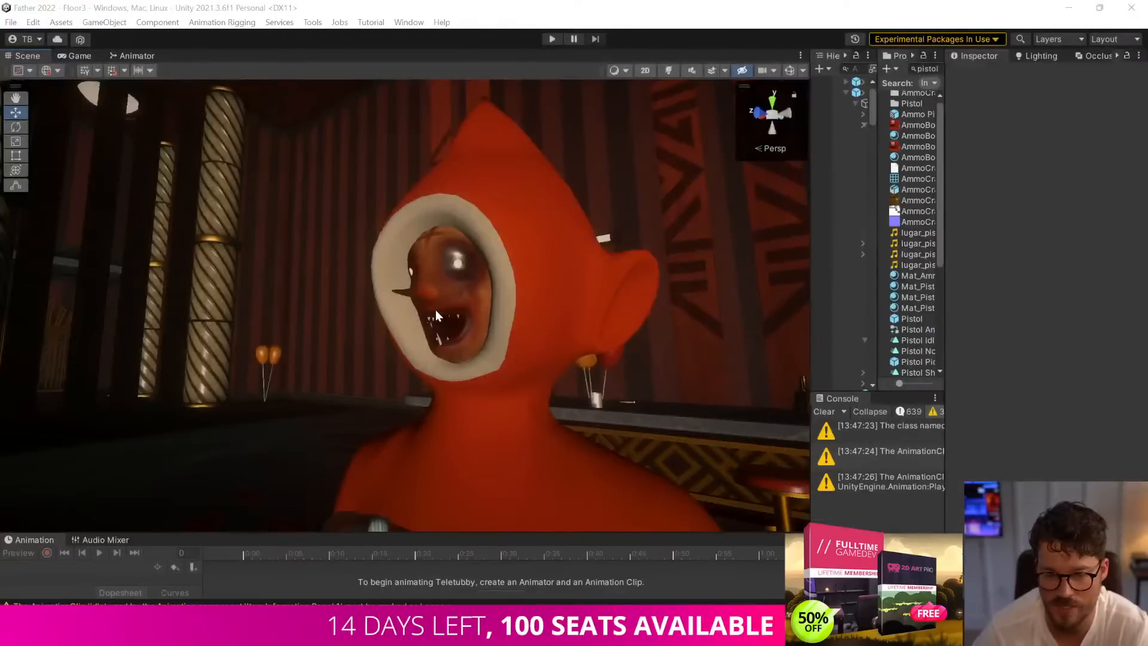
In Unity, select the Teletubby body in the scene and open its material's base map texture for editing in Photoshop
{"action": "key", "text": "s"}
{"action": "right_click_drag", "start_coordinate": [392, 320], "coordinate": [464, 375]}
{"action": "key", "text": "d"}
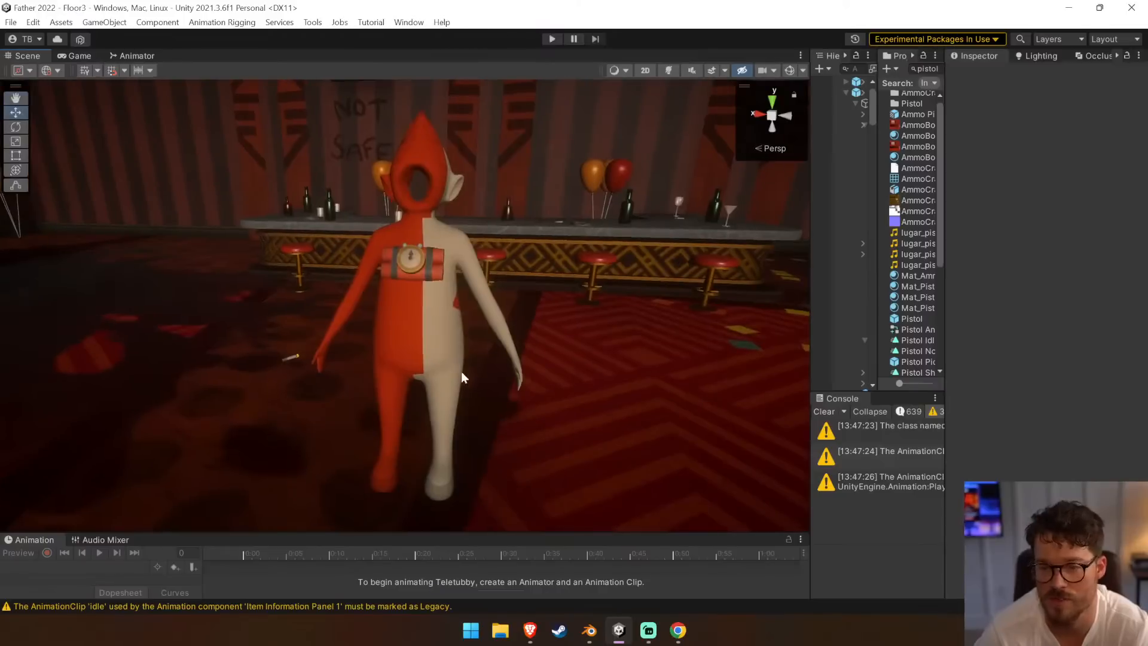
{"action": "left_click", "coordinate": [460, 371]}
{"action": "left_click", "coordinate": [455, 368]}
{"action": "scroll", "coordinate": [1024, 372], "scroll_direction": "down", "scroll_amount": 3}
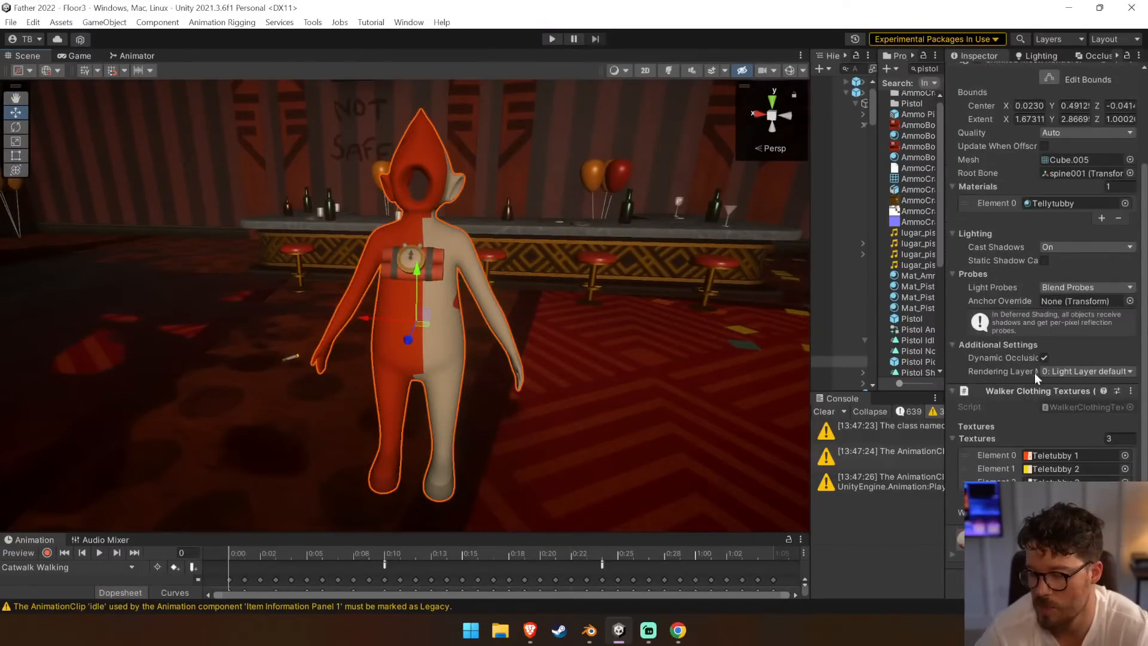
{"action": "left_click_drag", "start_coordinate": [945, 394], "coordinate": [798, 400]}
{"action": "scroll", "coordinate": [959, 434], "scroll_direction": "down", "scroll_amount": 1}
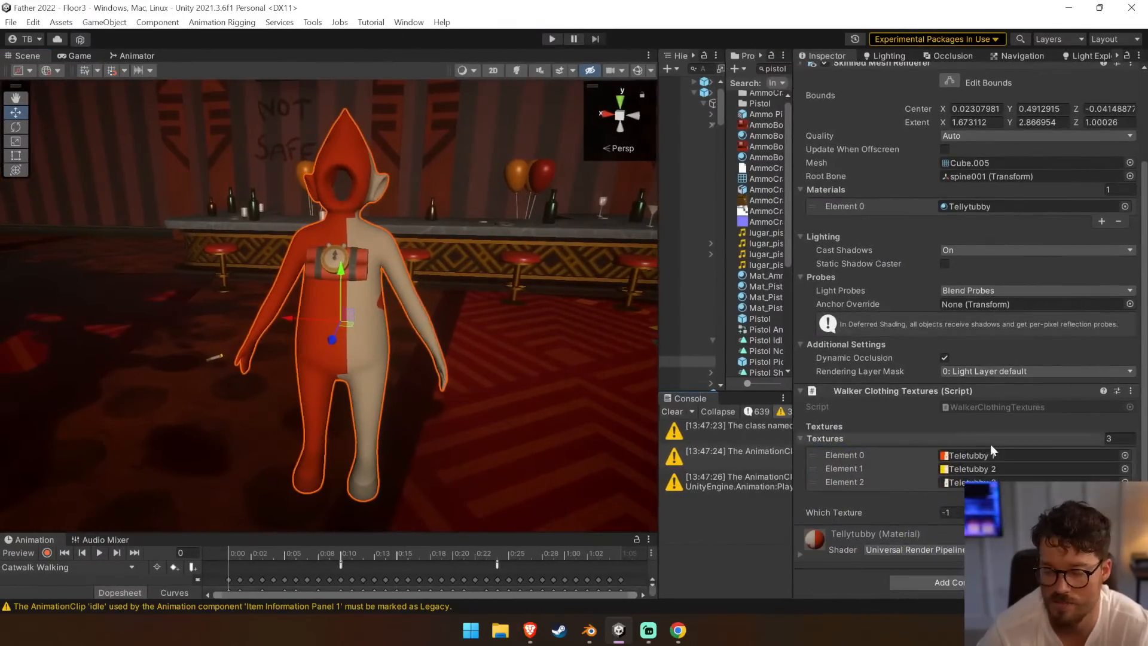
{"action": "scroll", "coordinate": [816, 538], "scroll_direction": "down", "scroll_amount": 5}
{"action": "double_click", "coordinate": [823, 457]}
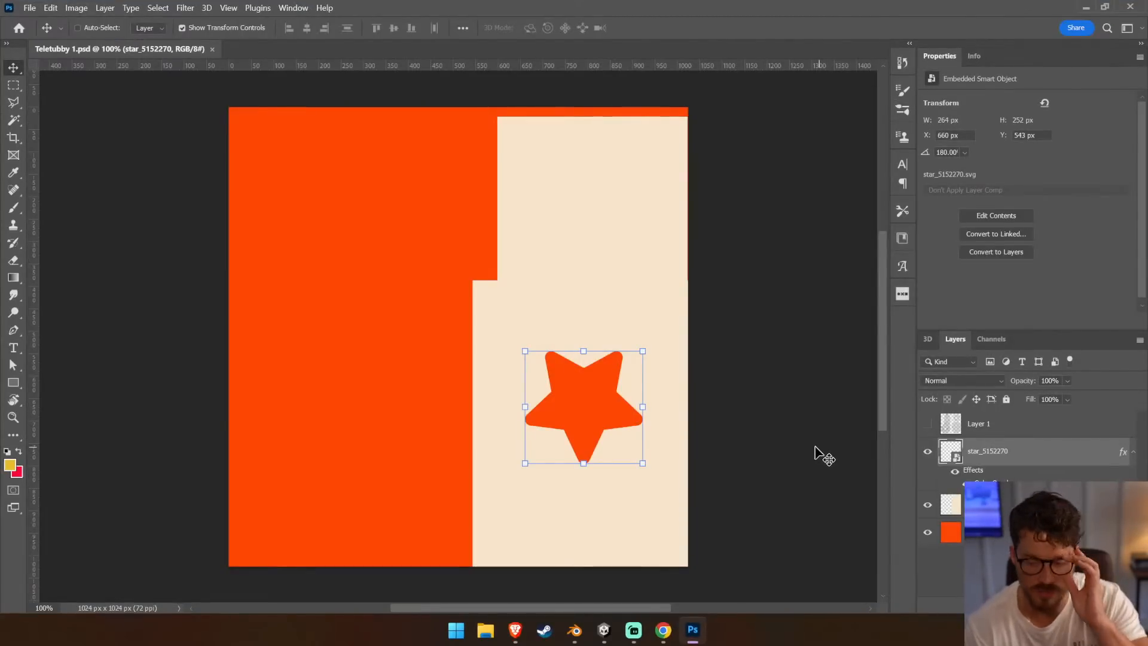
Embed TeletubbyUV from Downloads as a new layer in the texture, hide the old UV layout on Layer 1, and save
{"action": "left_click", "coordinate": [928, 424]}
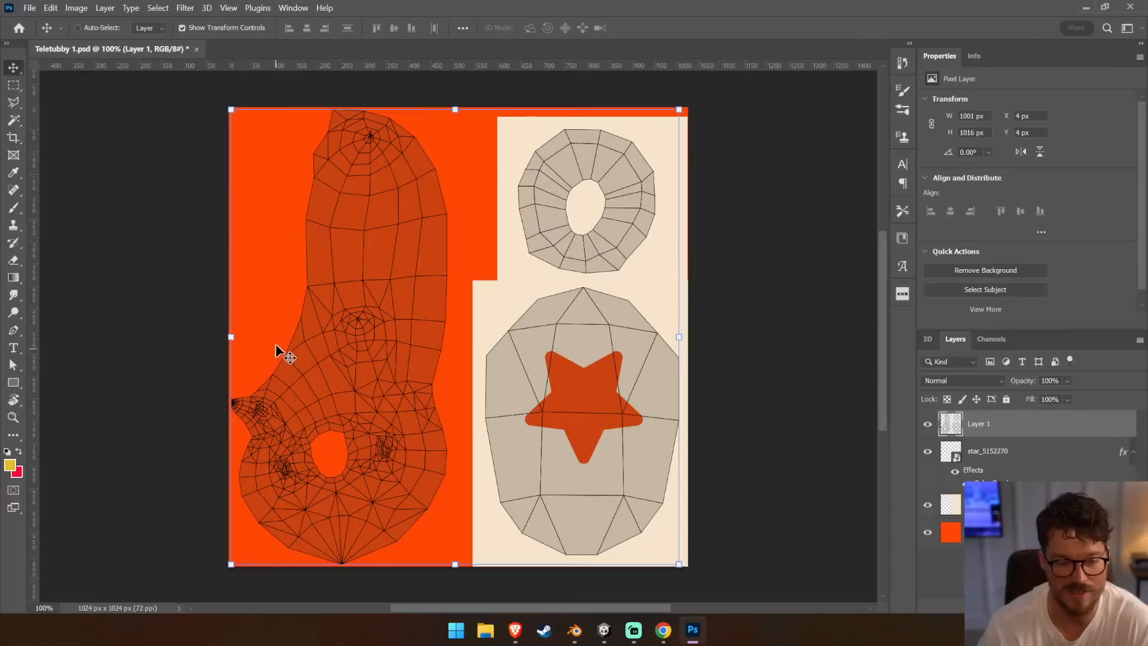
{"action": "left_click", "coordinate": [27, 9]}
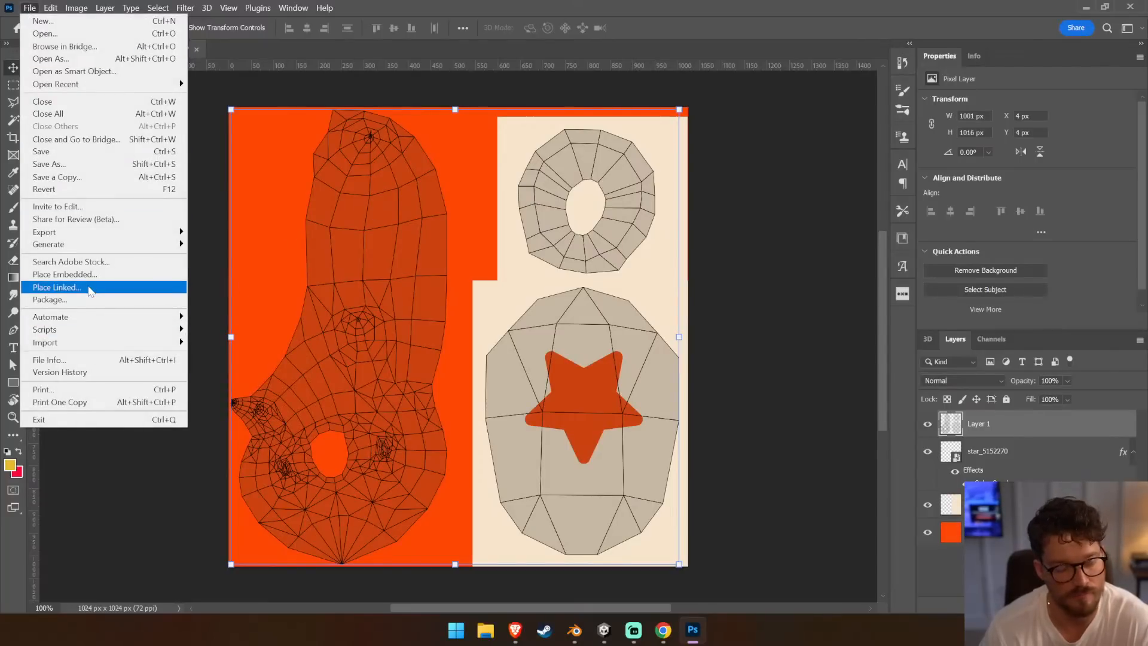
{"action": "left_click", "coordinate": [89, 274]}
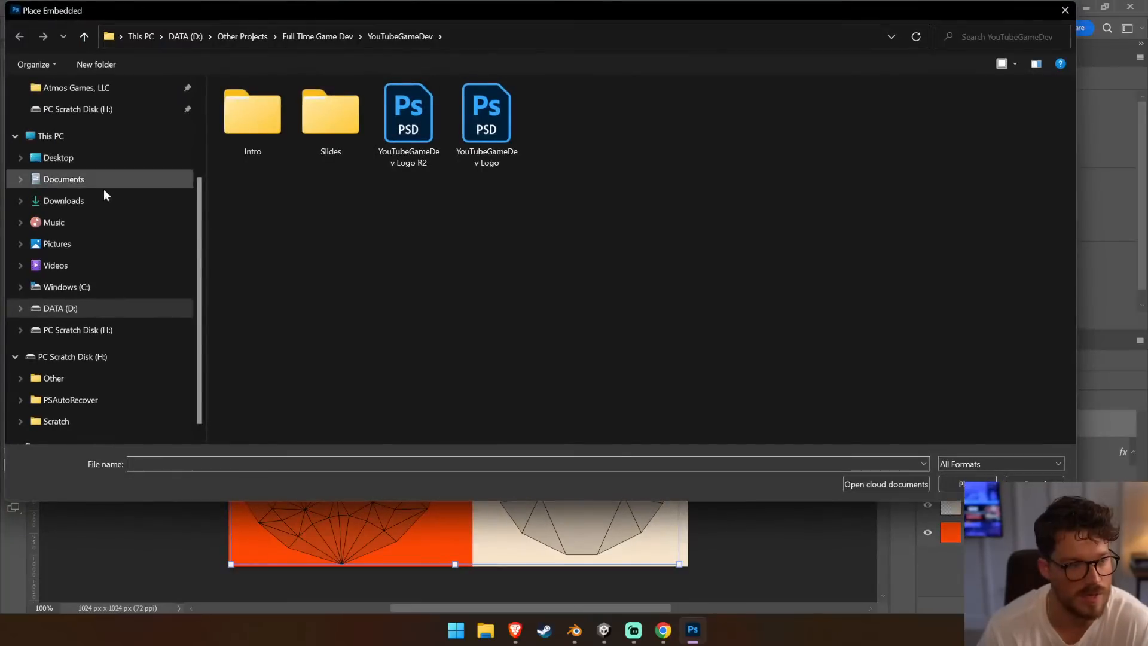
{"action": "left_click", "coordinate": [95, 201]}
{"action": "left_click", "coordinate": [233, 126]}
{"action": "double_click", "coordinate": [233, 126]}
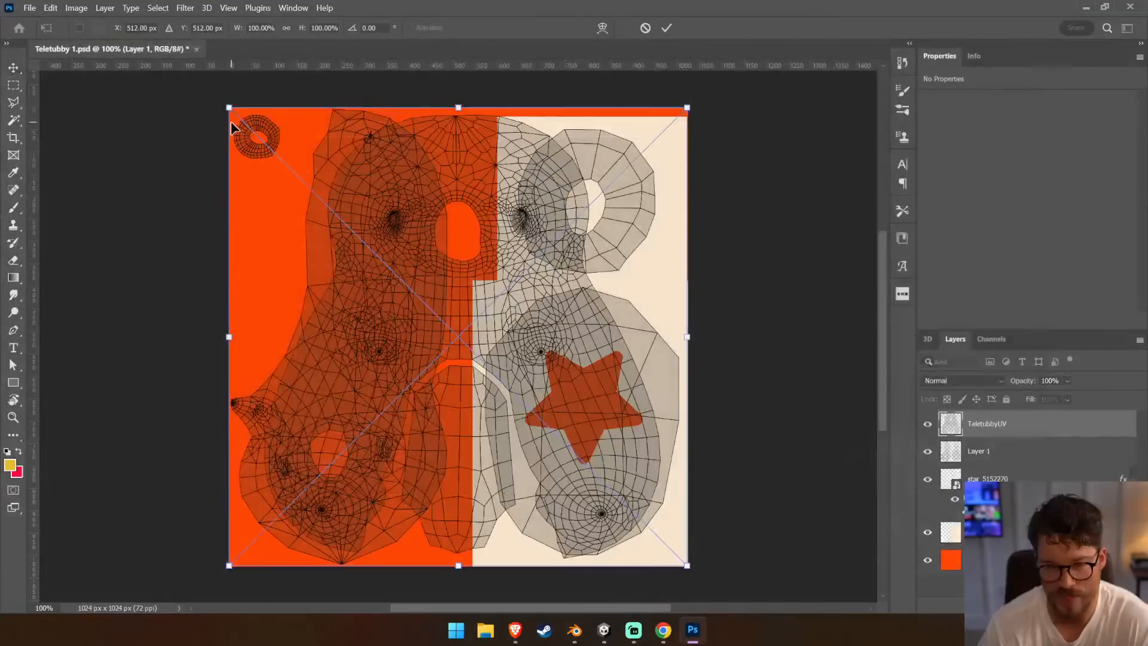
{"action": "key", "text": "Return"}
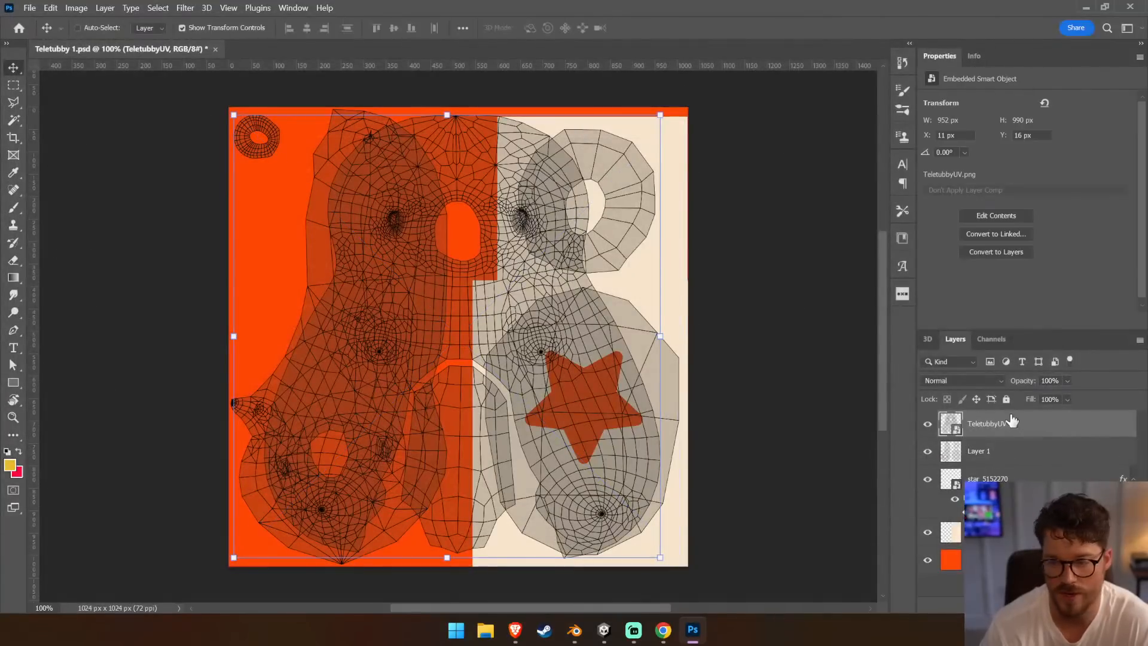
{"action": "left_click", "coordinate": [926, 453]}
{"action": "key", "text": "ctrl+s"}
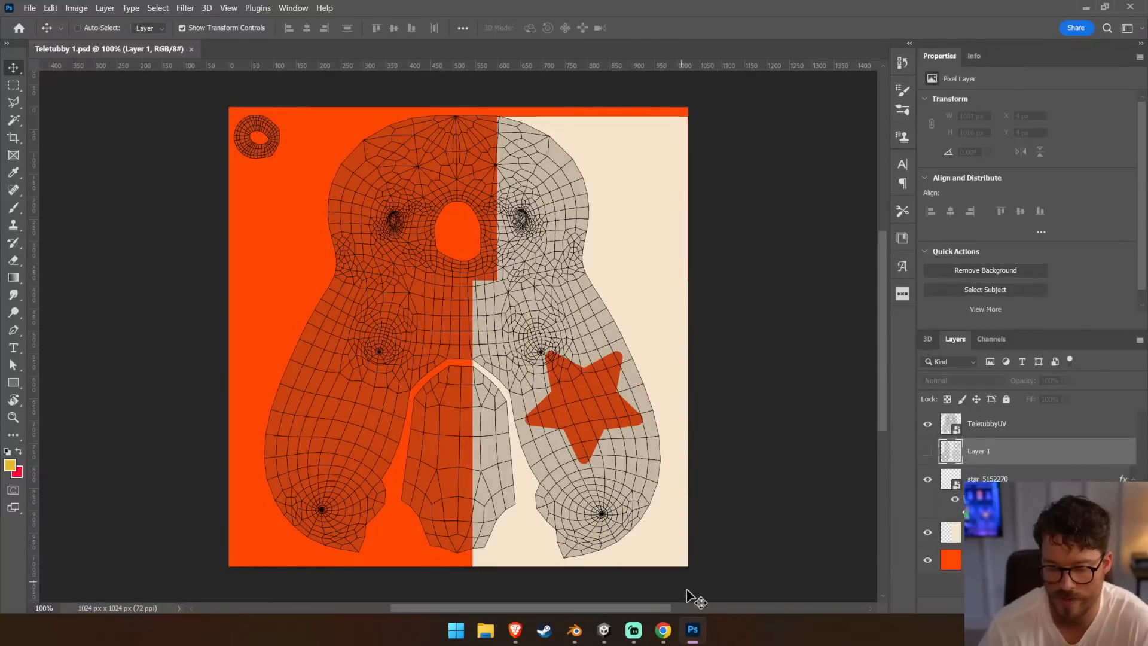
Switch to Unity and examine from several angles how the new UV layout texture maps onto the Teletubby
{"action": "left_click", "coordinate": [603, 628]}
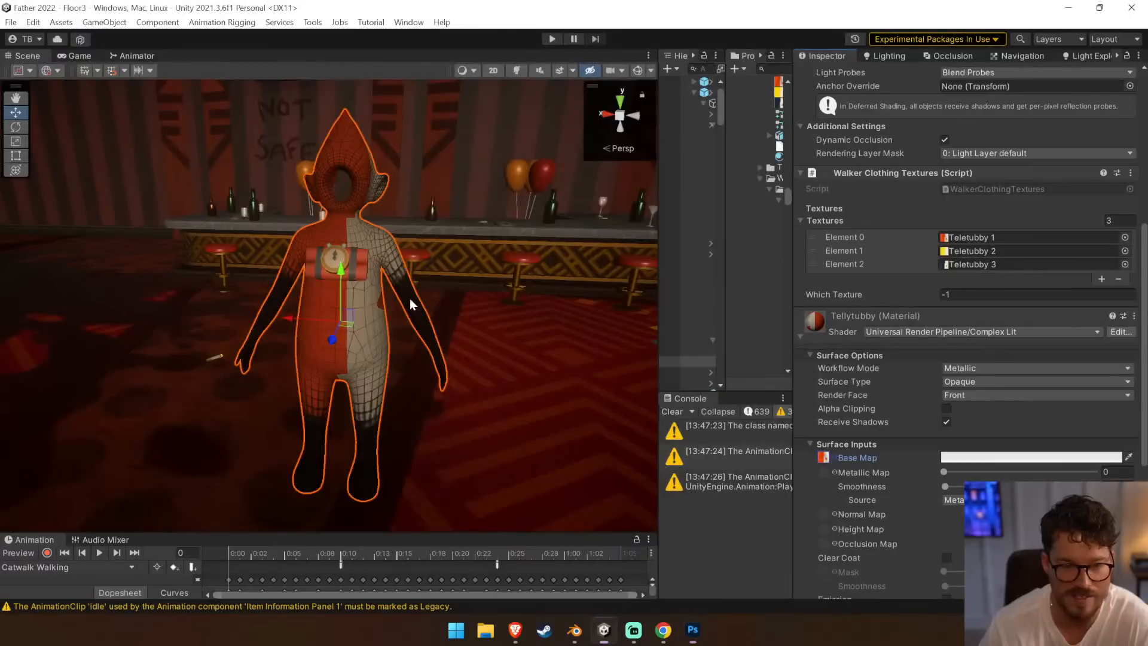
{"action": "right_click_drag", "start_coordinate": [408, 299], "coordinate": [383, 306]}
{"action": "key", "text": "w"}
{"action": "key", "text": "a"}
{"action": "key", "text": "d"}
{"action": "key", "text": "s"}
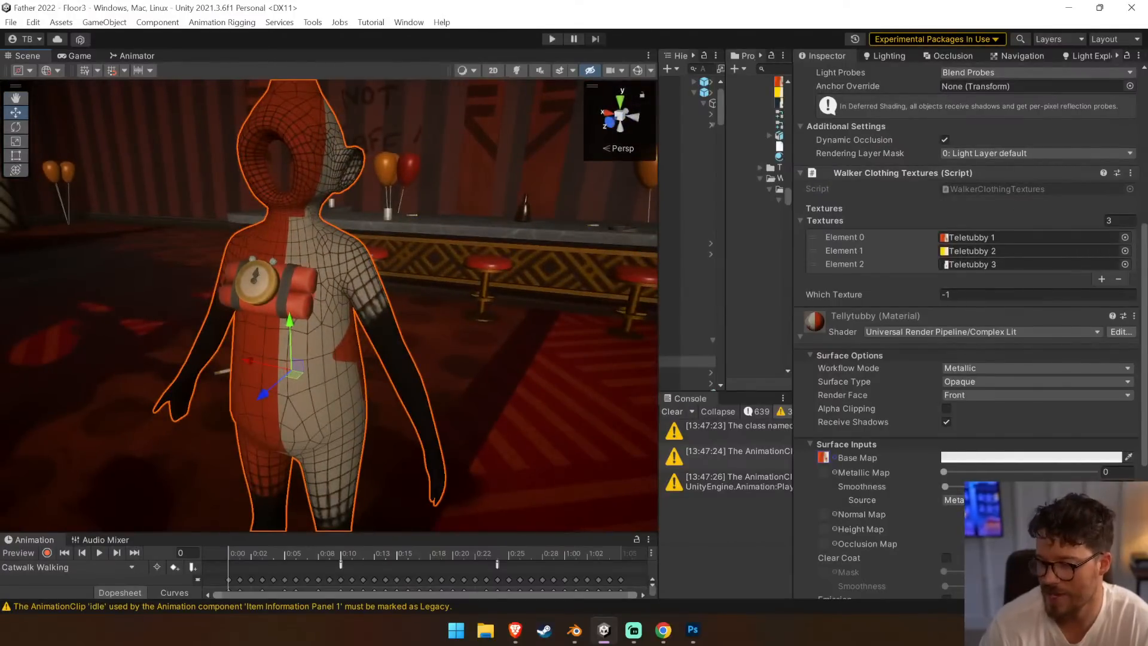
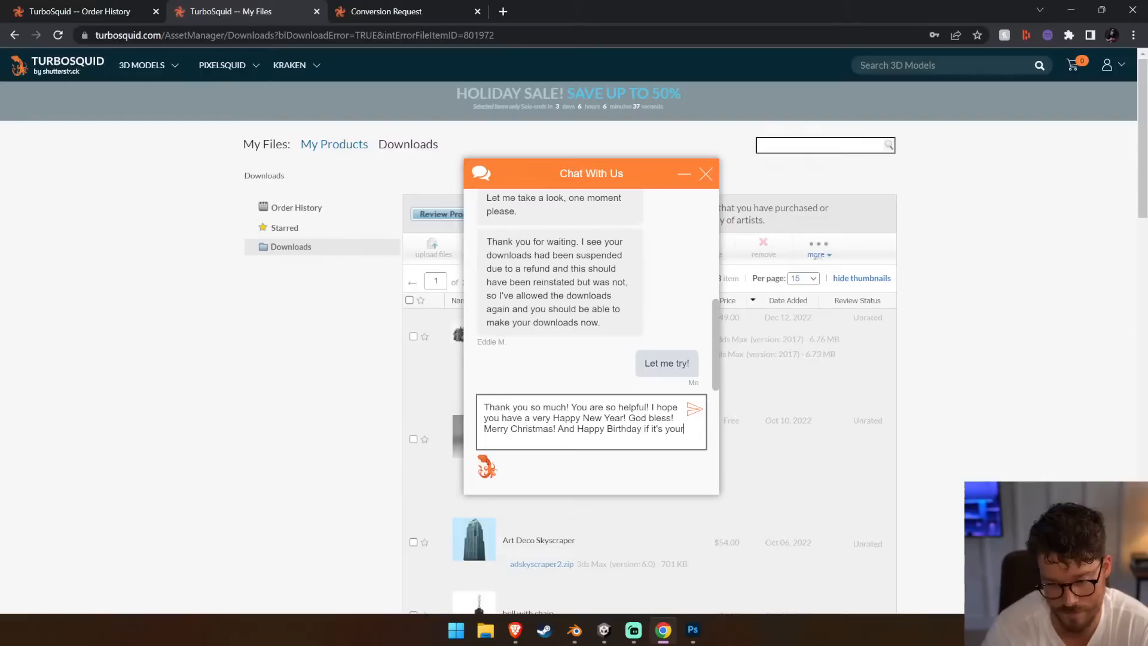
Finish the thank-you message in the support chat with "birthday!", send it, and close the My Files page
{"action": "type", "text": "birthday!"}
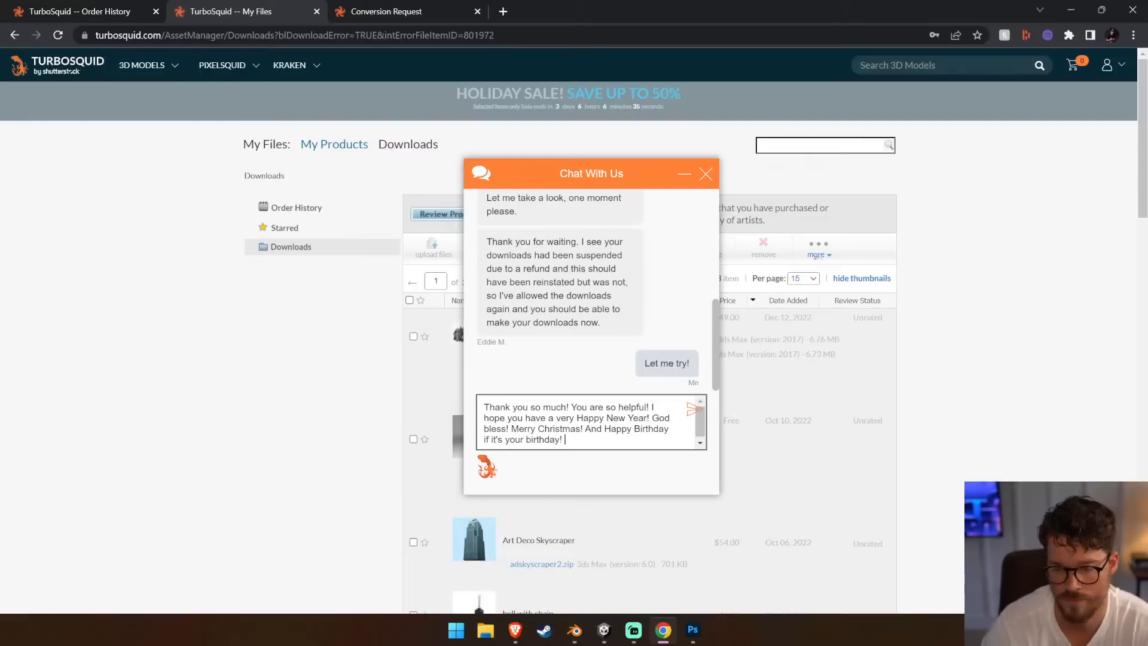
{"action": "key", "text": "Return"}
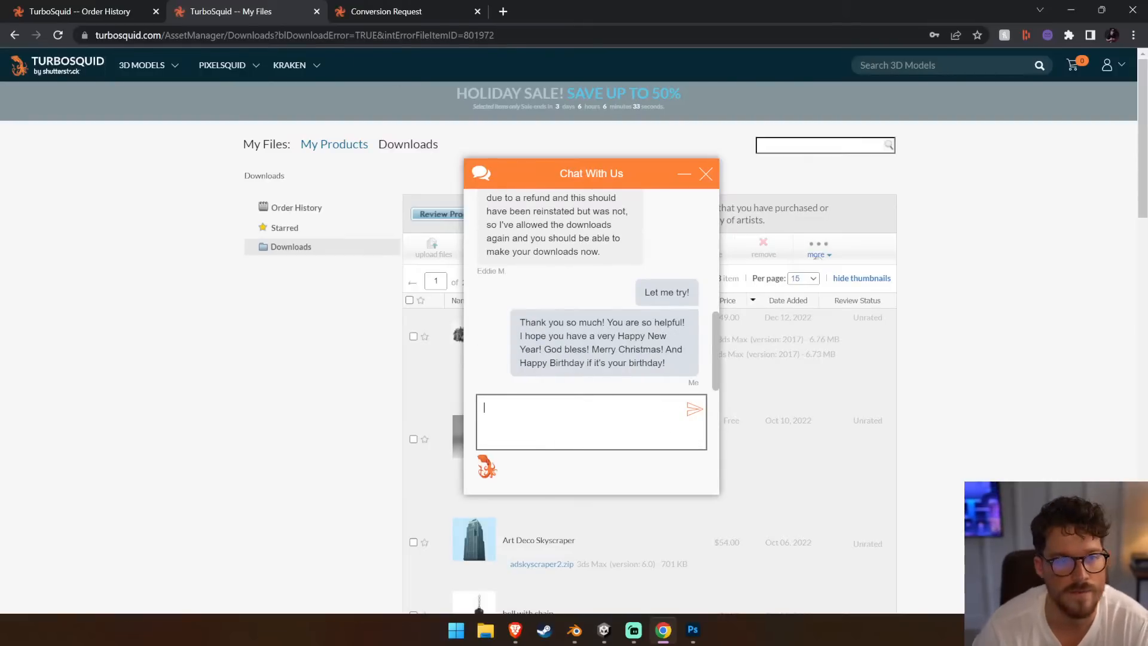
{"action": "left_click", "coordinate": [317, 11]}
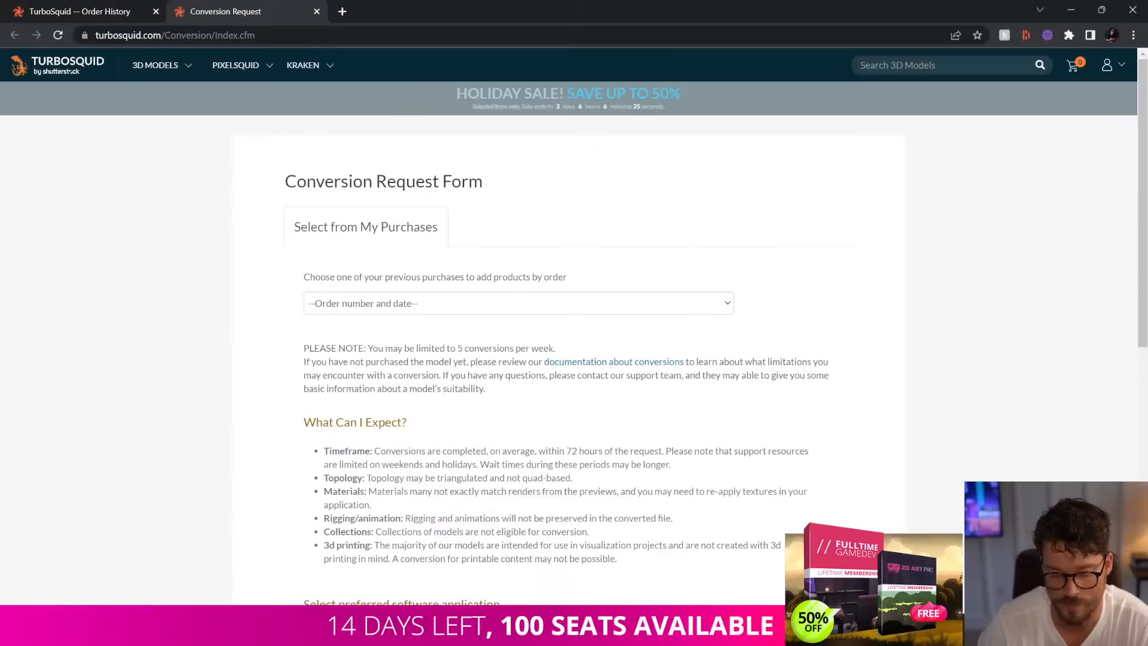
Switch to Blender and put the Teletubby mesh back into Object Mode
{"action": "left_click", "coordinate": [632, 631]}
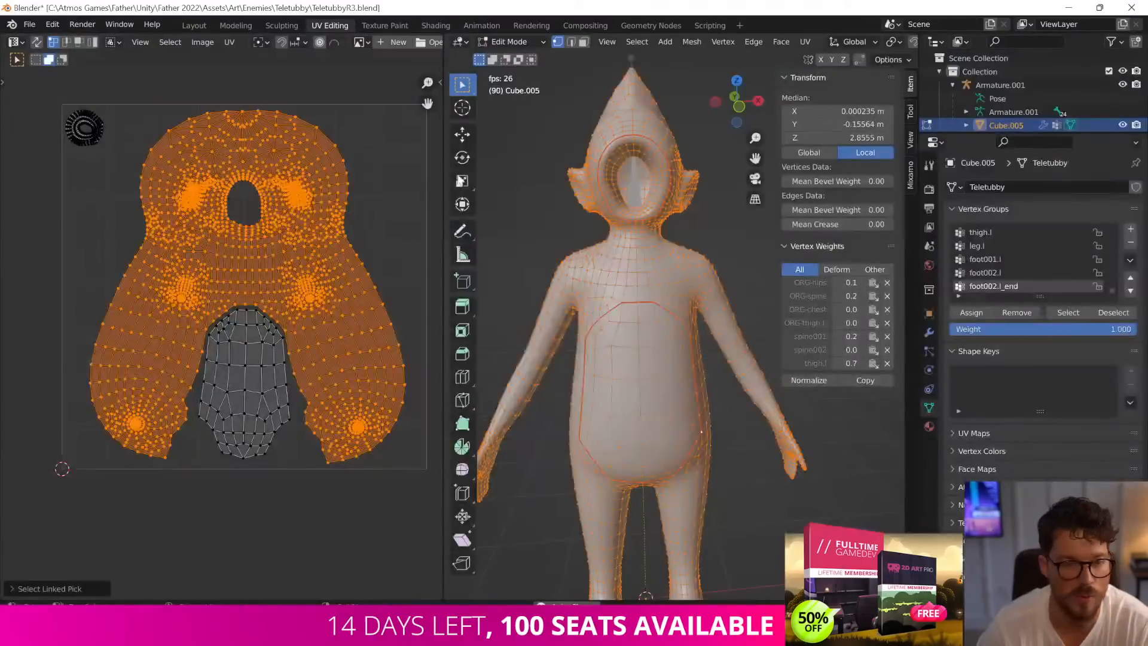
{"action": "left_click", "coordinate": [509, 42]}
{"action": "left_click", "coordinate": [522, 62]}
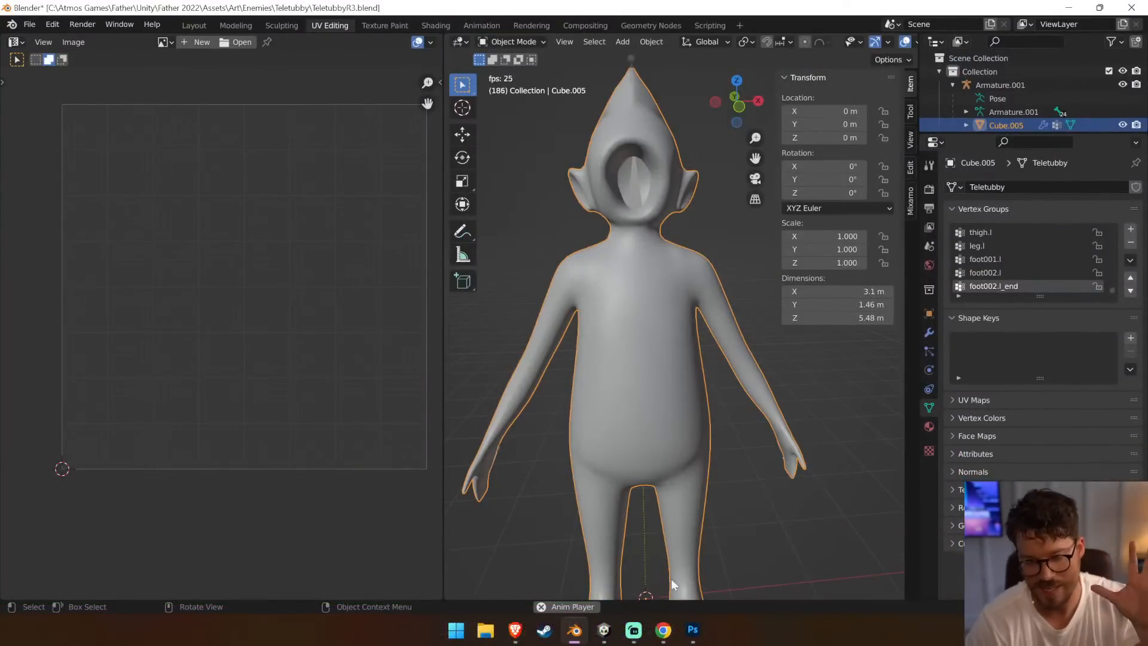
Switch to Photoshop, add a layer above the cream-coloured one, and fill it with the orange sampled from the canvas
{"action": "left_click", "coordinate": [692, 629]}
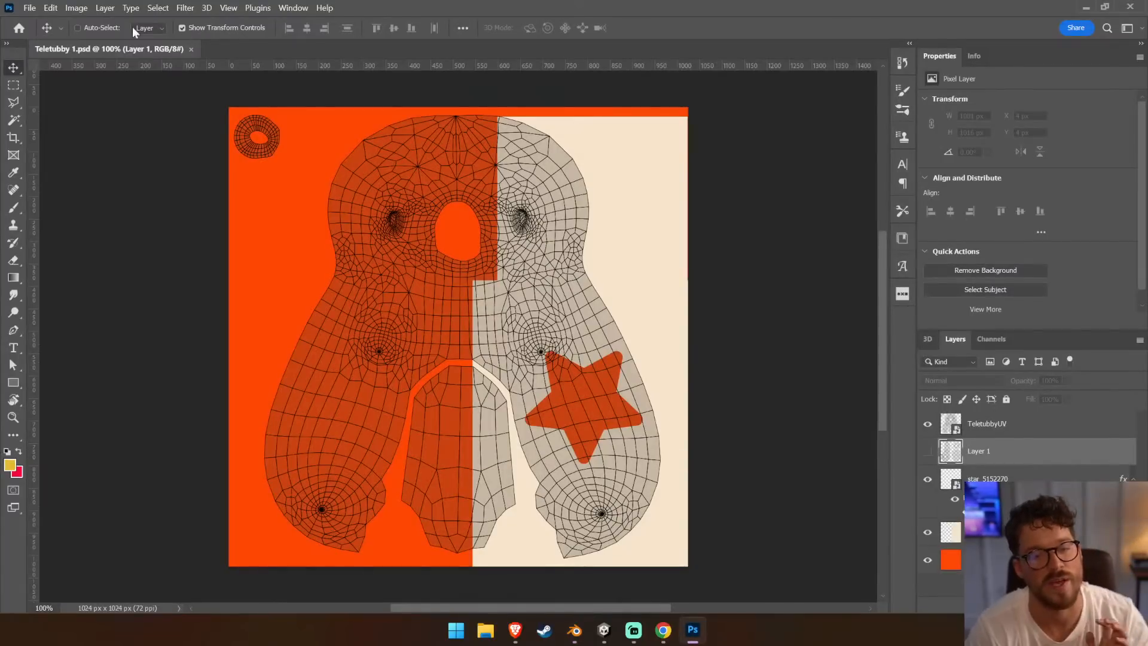
{"action": "left_click", "coordinate": [13, 85]}
{"action": "left_click", "coordinate": [986, 532]}
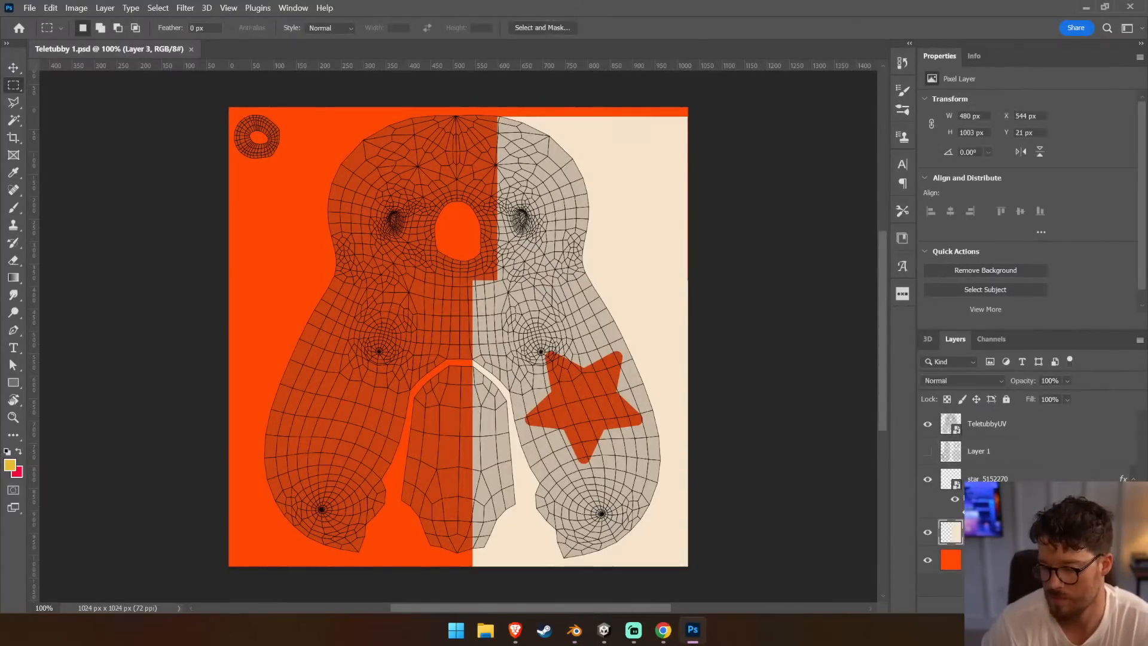
{"action": "left_click", "coordinate": [1067, 604]}
{"action": "mouse_move", "coordinate": [13, 278]}
{"action": "left_mouse_down"}
{"action": "mouse_move", "coordinate": [44, 272]}
{"action": "mouse_move", "coordinate": [49, 286]}
{"action": "left_mouse_up"}
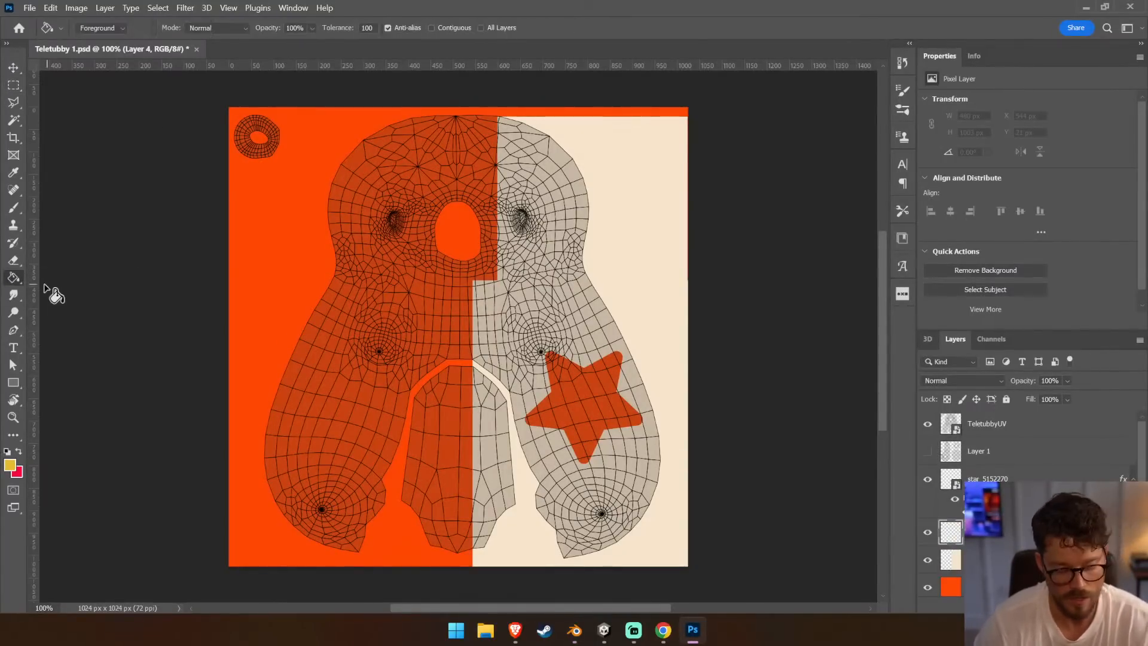
{"action": "left_click", "coordinate": [339, 146], "text": "alt"}
{"action": "left_click", "coordinate": [556, 261]}
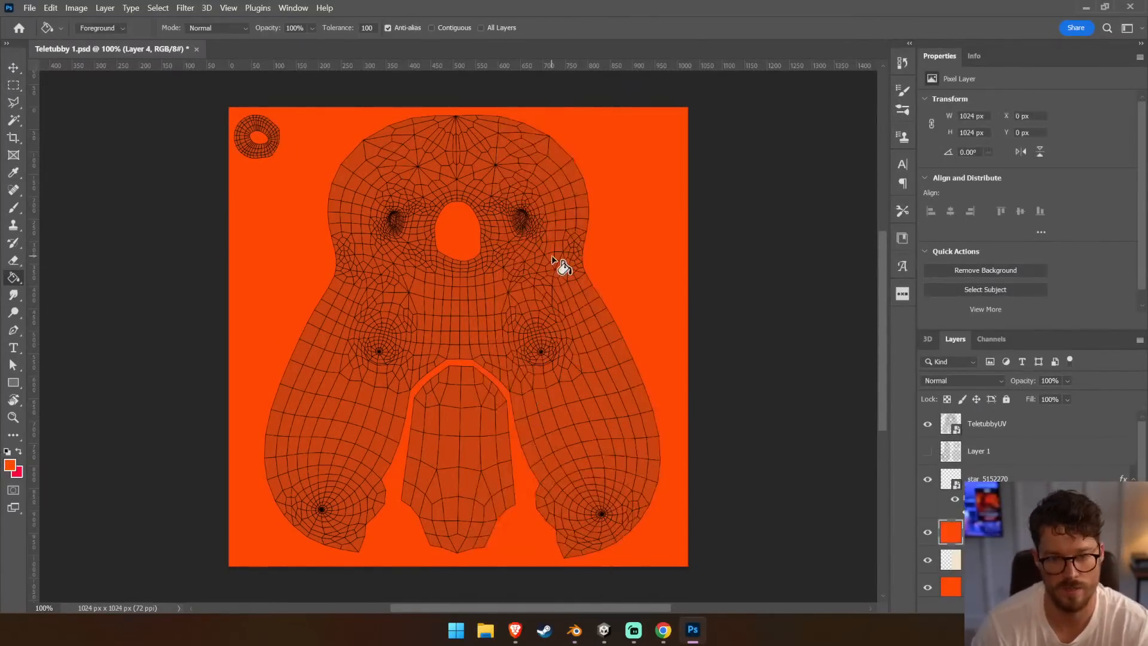
Outline the belly island between the legs with a Polygonal Lasso selection and nudge the selection slightly upward
{"action": "left_click", "coordinate": [16, 102]}
{"action": "mouse_move", "coordinate": [389, 515]}
{"action": "left_mouse_down"}
{"action": "mouse_move", "coordinate": [426, 380]}
{"action": "mouse_move", "coordinate": [447, 367]}
{"action": "mouse_move", "coordinate": [506, 393]}
{"action": "mouse_move", "coordinate": [518, 497]}
{"action": "mouse_move", "coordinate": [481, 564]}
{"action": "mouse_move", "coordinate": [392, 545]}
{"action": "left_mouse_up"}
{"action": "key", "text": "Up"}
{"action": "key", "text": "Up"}
{"action": "key", "text": "Up"}
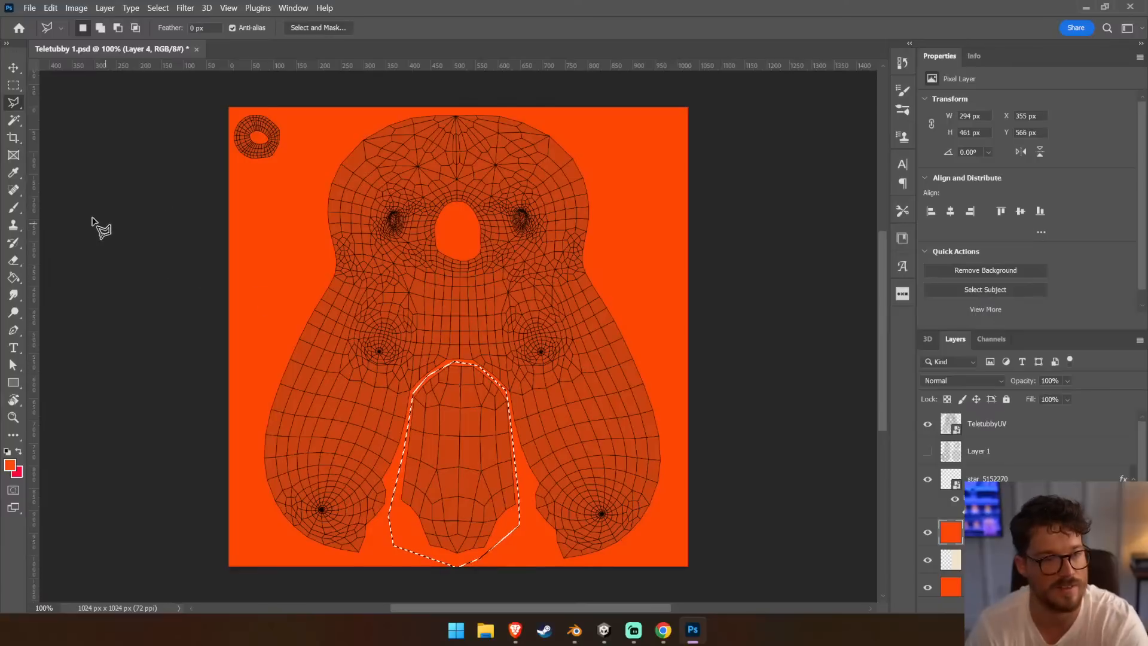
Add the area around the small ring island to the selection and sample the cream colour hidden beneath the orange layer
{"action": "mouse_move", "coordinate": [235, 115]}
{"action": "left_mouse_down", "text": "shift"}
{"action": "mouse_move", "coordinate": [293, 126]}
{"action": "mouse_move", "coordinate": [167, 159]}
{"action": "mouse_move", "coordinate": [146, 112]}
{"action": "left_mouse_up", "text": "shift"}
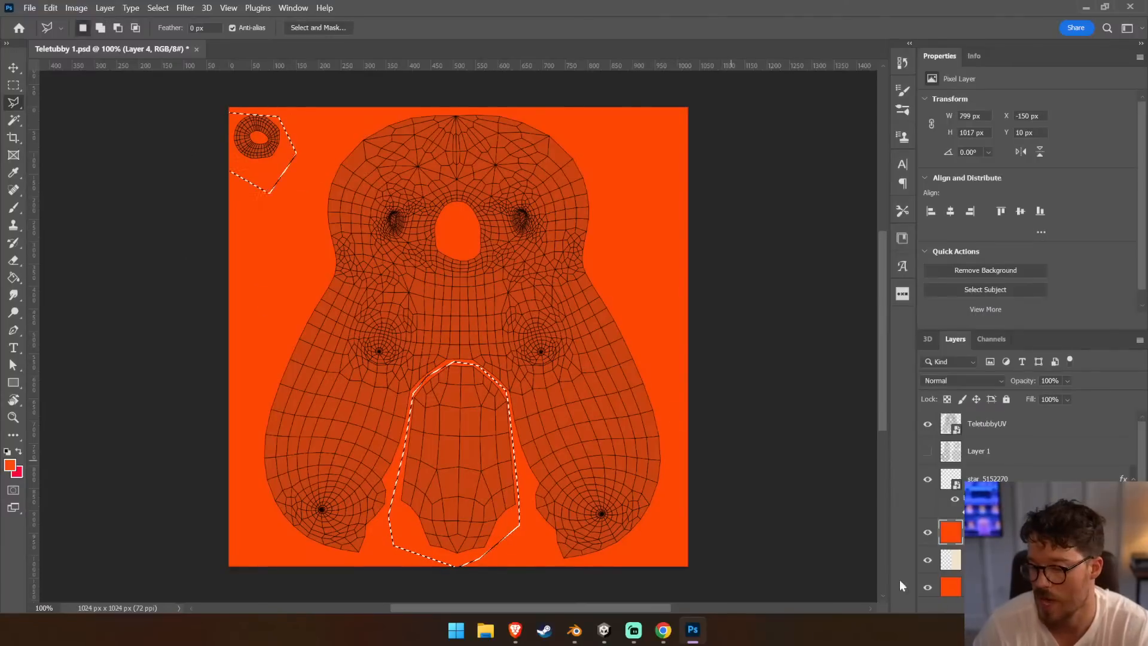
{"action": "left_click", "coordinate": [944, 556]}
{"action": "left_click", "coordinate": [927, 531]}
{"action": "key", "text": "i"}
{"action": "left_click", "coordinate": [648, 288]}
{"action": "key", "text": "l"}
{"action": "left_click", "coordinate": [927, 532]}
{"action": "left_click", "coordinate": [950, 531]}
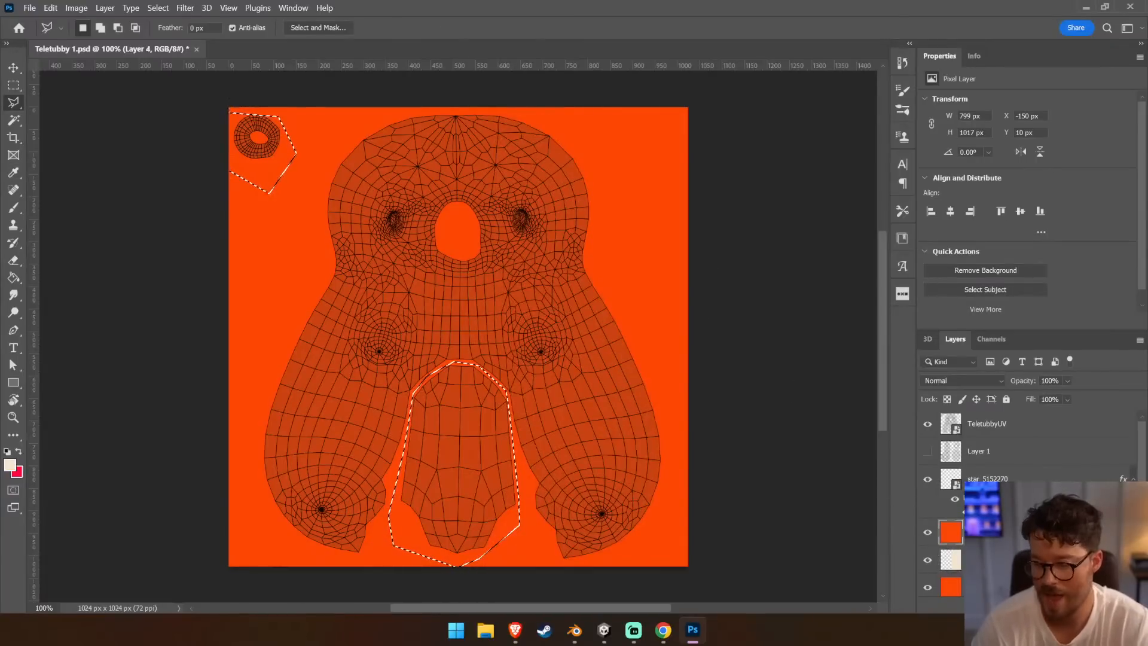
Fill the selected belly and ring areas with the cream colour on a new layer above the orange one, deselect, and save
{"action": "key", "text": "ctrl+shift+alt+n"}
{"action": "key", "text": "g"}
{"action": "left_click", "coordinate": [485, 410]}
{"action": "key", "text": "ctrl+d"}
{"action": "key", "text": "ctrl+s"}
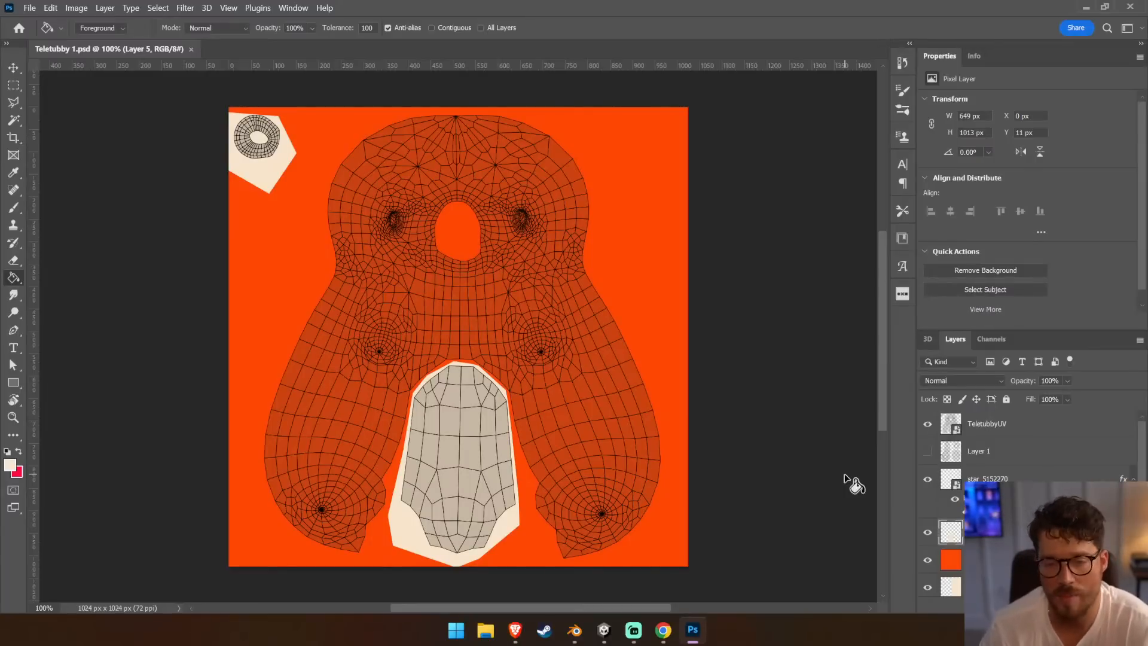
Hide the UV layout overlay, switch to Unity, and inspect the repainted enemy from the side and the front
{"action": "left_click", "coordinate": [925, 436]}
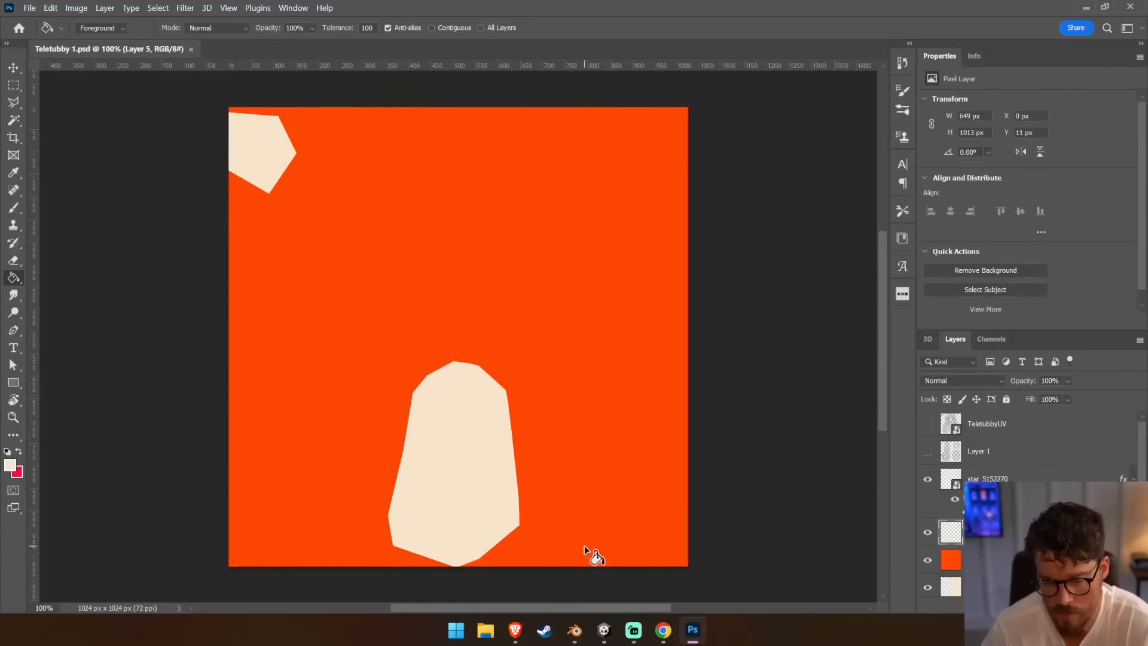
{"action": "left_click", "coordinate": [604, 630]}
{"action": "right_click_drag", "start_coordinate": [439, 361], "coordinate": [326, 356]}
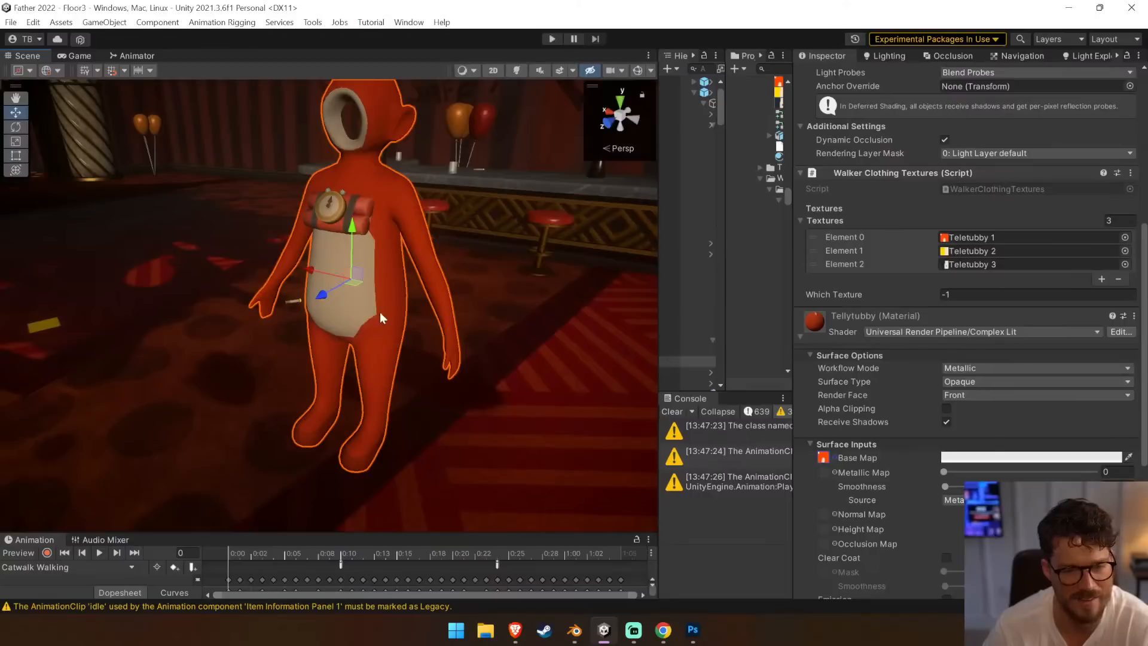
{"action": "right_click_drag", "start_coordinate": [375, 317], "coordinate": [565, 311]}
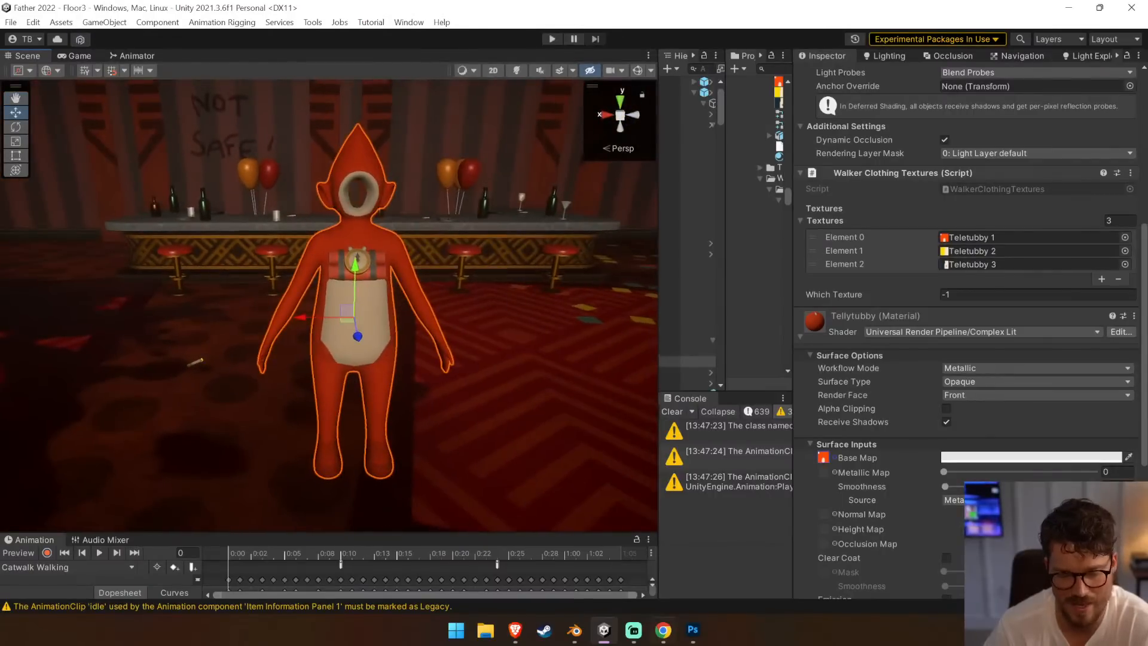
Compare the belly seam on the Blender mesh with the painted belly patch on the enemy in Unity
{"action": "left_click", "coordinate": [574, 629]}
{"action": "left_click", "coordinate": [513, 41]}
{"action": "left_click", "coordinate": [514, 67]}
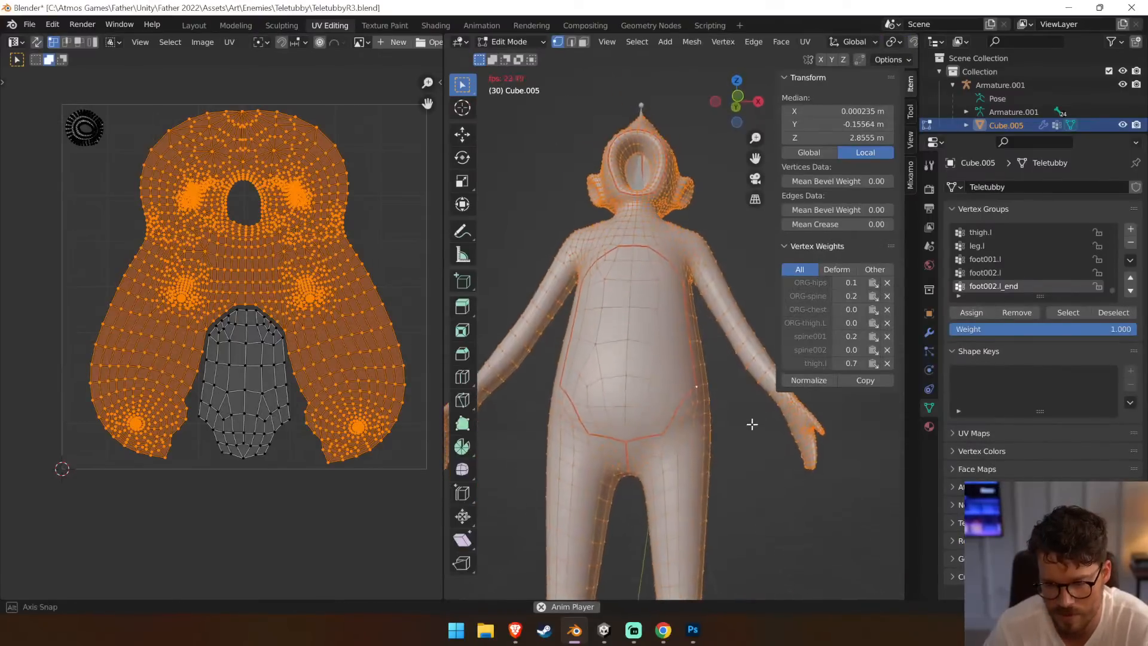
{"action": "middle_click_drag", "start_coordinate": [751, 428], "coordinate": [784, 445]}
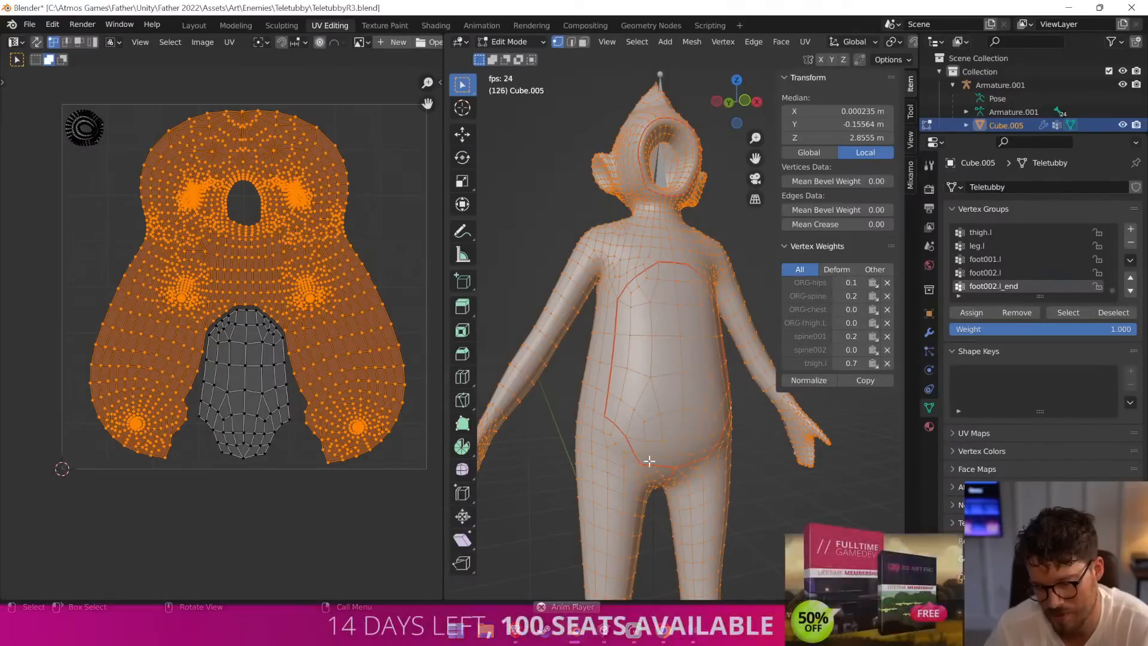
{"action": "middle_click_drag", "start_coordinate": [649, 461], "coordinate": [582, 456]}
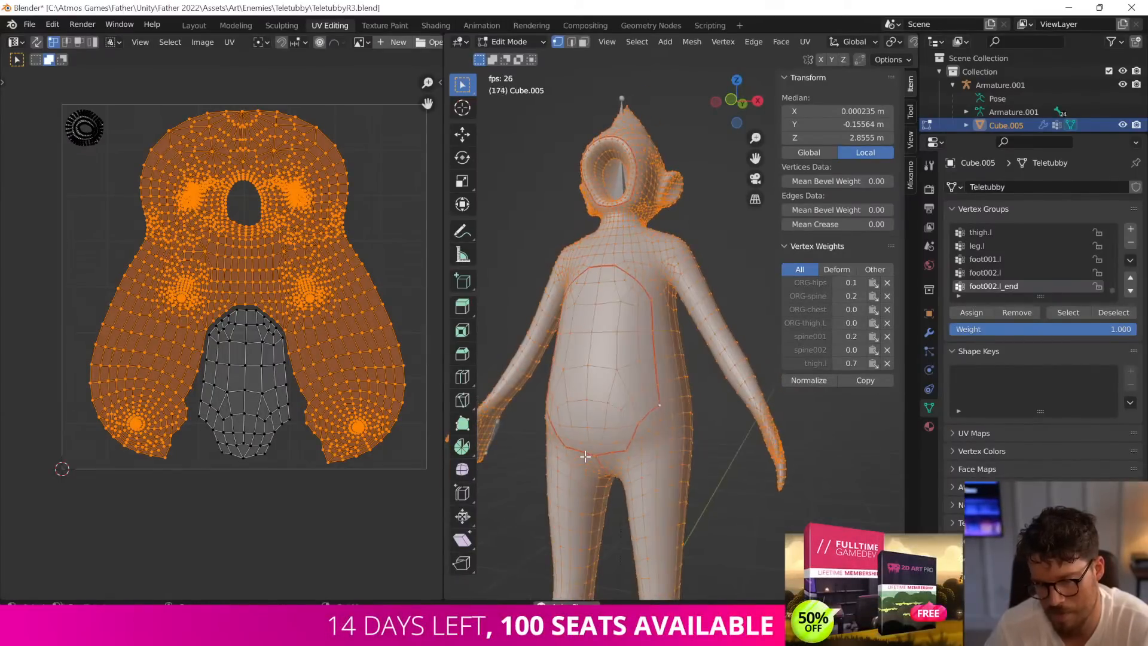
{"action": "key", "text": "alt+Tab"}
{"action": "scroll", "coordinate": [581, 457], "scroll_direction": "down", "scroll_amount": 2}
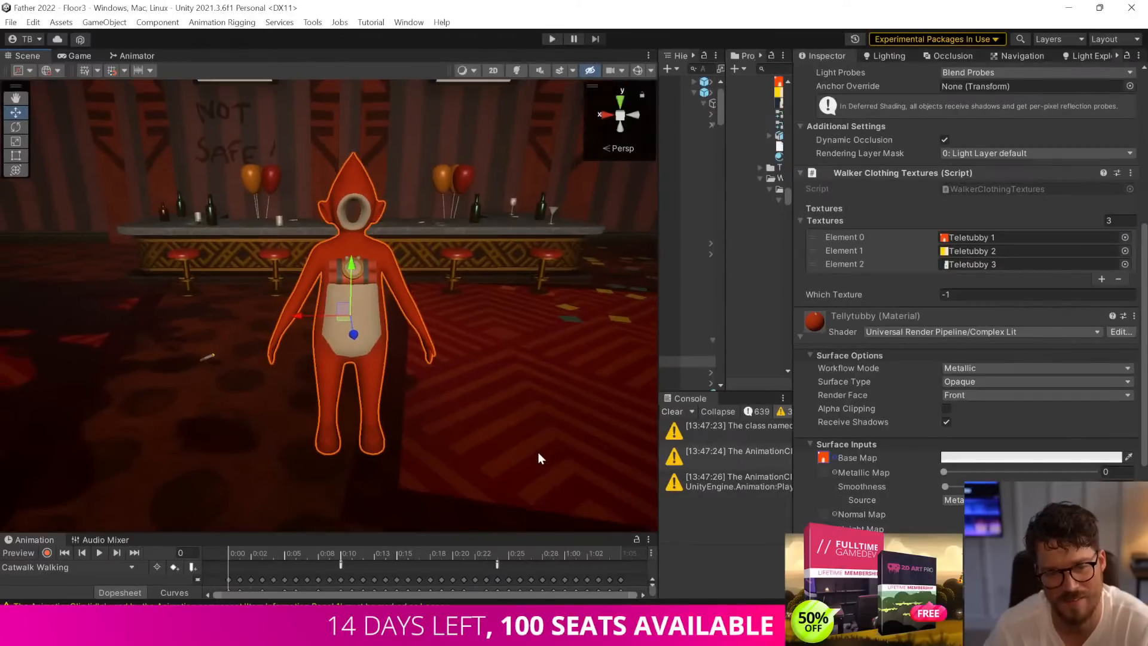
{"action": "scroll", "coordinate": [454, 466], "scroll_direction": "down", "scroll_amount": 6}
{"action": "scroll", "coordinate": [443, 470], "scroll_direction": "up", "scroll_amount": 6}
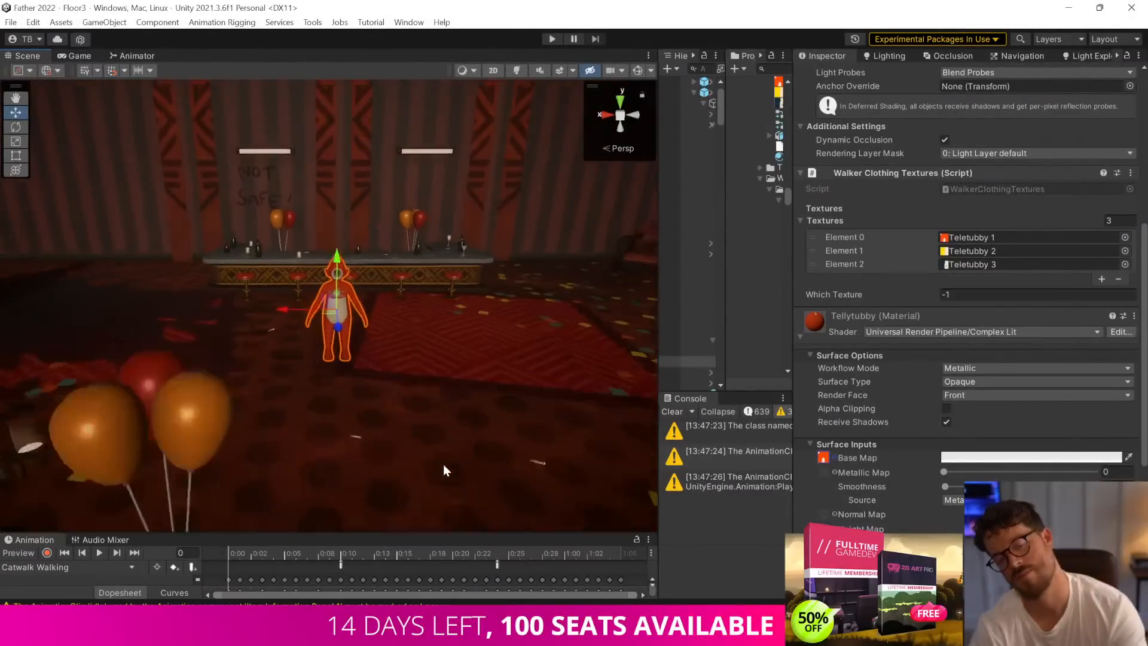
{"action": "scroll", "coordinate": [443, 464], "scroll_direction": "up", "scroll_amount": 3}
{"action": "key", "text": "alt+Tab"}
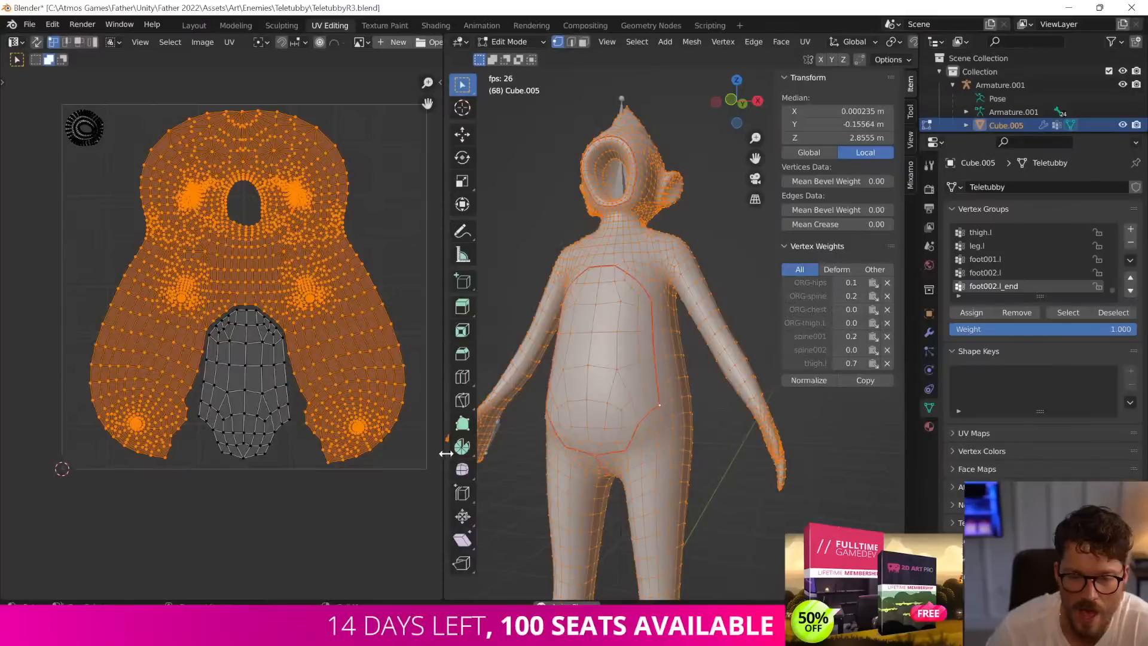
Switch to Photoshop and show the TeletubbyUV layer over the painted texture
{"action": "left_click", "coordinate": [703, 631]}
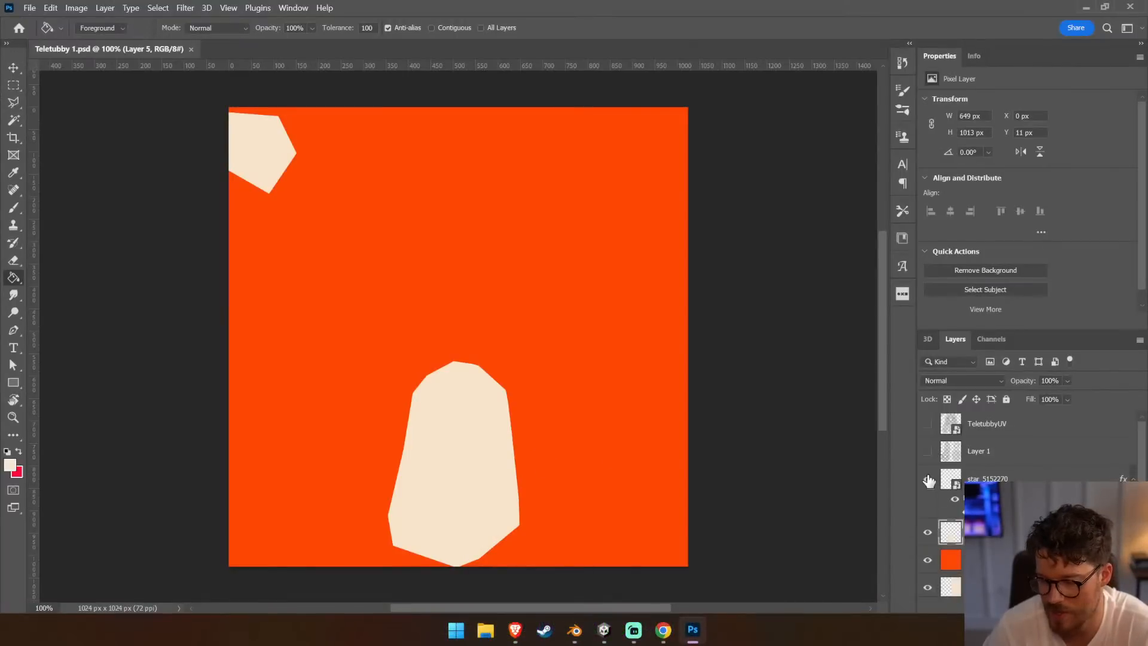
{"action": "left_click", "coordinate": [927, 452]}
{"action": "left_click", "coordinate": [927, 451]}
{"action": "left_click", "coordinate": [927, 423]}
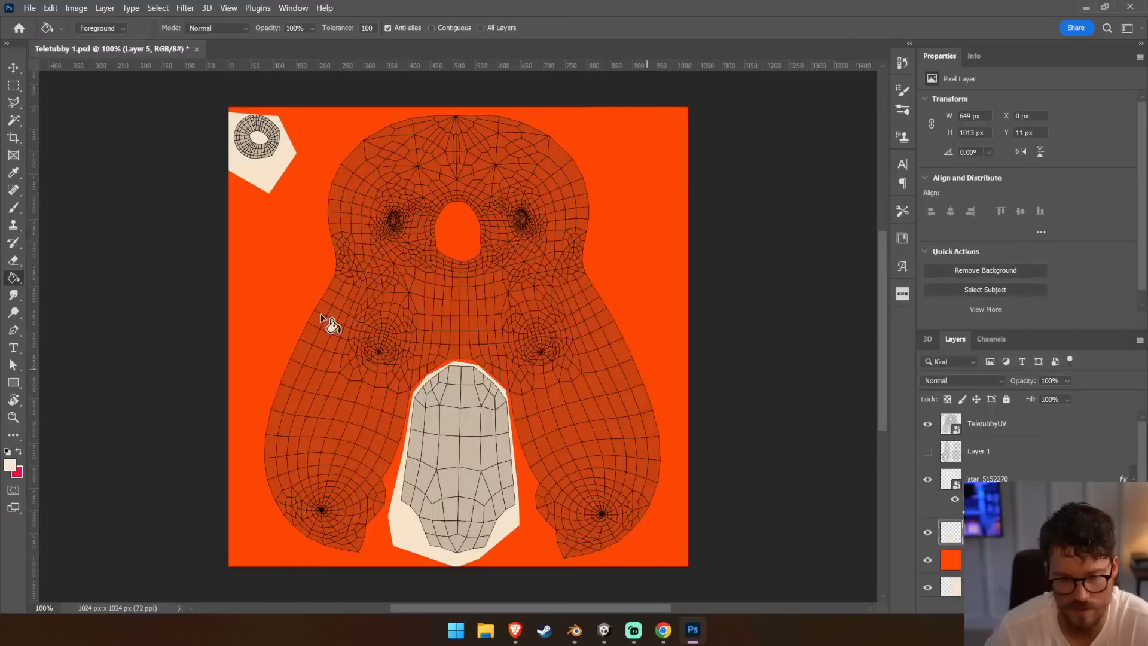
Round off the bottom of the cream belly patch by deleting the area outside a curved Polygonal Lasso outline, and deselect
{"action": "left_click", "coordinate": [14, 103]}
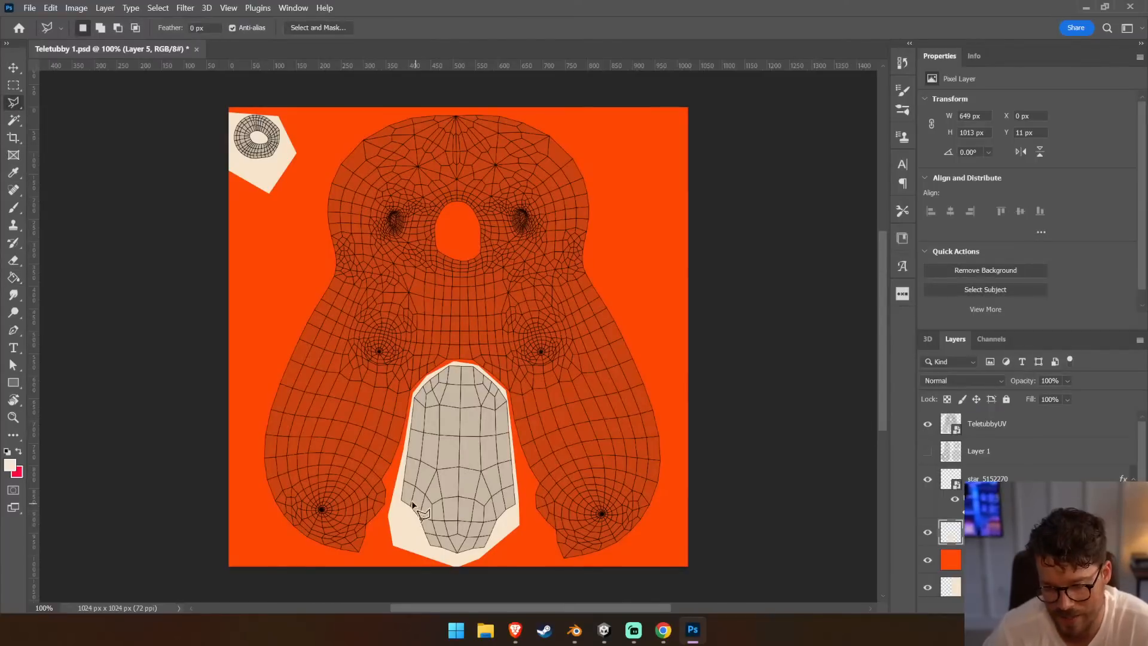
{"action": "left_click", "coordinate": [406, 454]}
{"action": "left_click", "coordinate": [406, 480]}
{"action": "left_click", "coordinate": [411, 500]}
{"action": "left_click", "coordinate": [420, 515]}
{"action": "left_click", "coordinate": [437, 531]}
{"action": "left_click", "coordinate": [458, 539]}
{"action": "left_click", "coordinate": [478, 535]}
{"action": "left_click", "coordinate": [496, 518]}
{"action": "left_click", "coordinate": [513, 484]}
{"action": "left_click", "coordinate": [515, 468]}
{"action": "left_click", "coordinate": [523, 470]}
{"action": "left_click", "coordinate": [535, 518]}
{"action": "left_click", "coordinate": [529, 547]}
{"action": "left_click", "coordinate": [518, 566]}
{"action": "left_click", "coordinate": [461, 574]}
{"action": "left_click", "coordinate": [411, 574]}
{"action": "double_click", "coordinate": [367, 448]}
{"action": "key", "text": "Delete"}
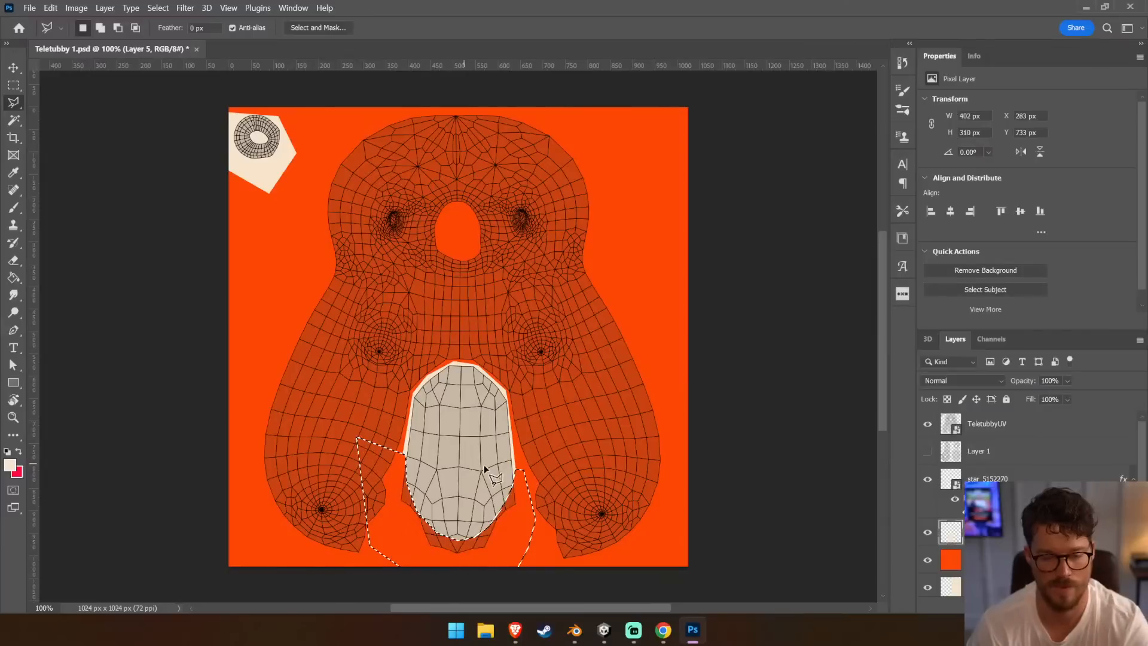
{"action": "key", "text": "ctrl+d"}
Trim the lower right edge of the cream belly patch with a Polygonal Lasso selection, deselect, and save the file
{"action": "left_click", "coordinate": [508, 504]}
{"action": "left_click", "coordinate": [510, 430]}
{"action": "left_click", "coordinate": [518, 430]}
{"action": "left_click", "coordinate": [536, 501]}
{"action": "double_click", "coordinate": [525, 551]}
{"action": "key", "text": "Delete"}
{"action": "key", "text": "ctrl+d"}
{"action": "key", "text": "ctrl+s"}
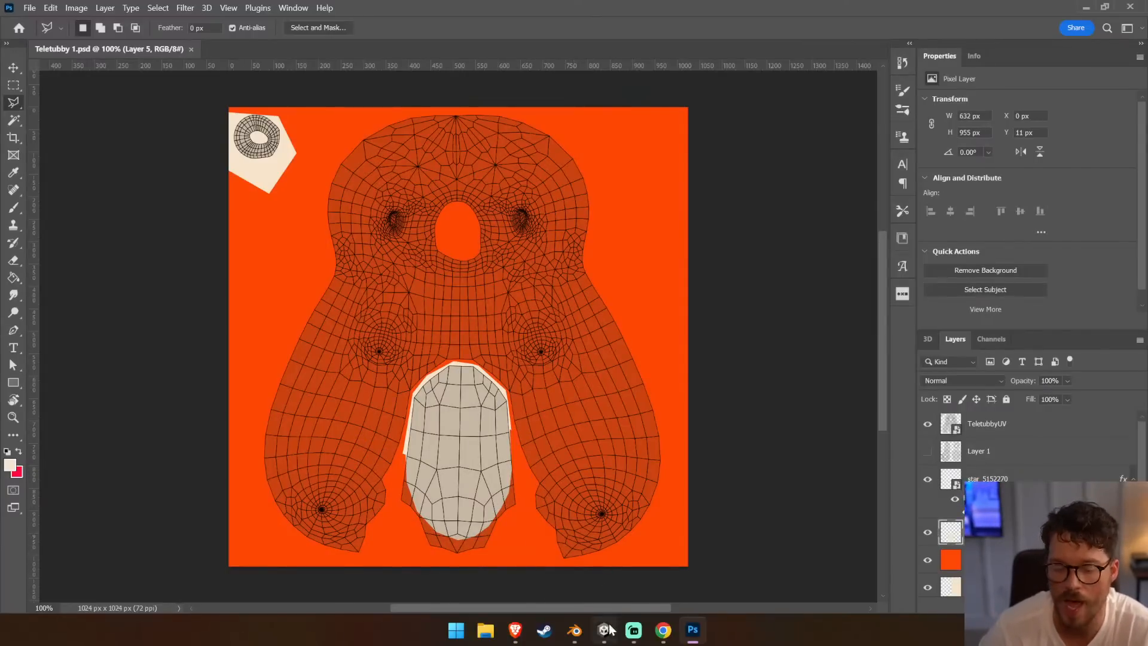
Check the trimmed belly on the enemy in Unity, hide the TeletubbyUV layer in Photoshop, and return to Unity
{"action": "key", "text": "alt+Tab"}
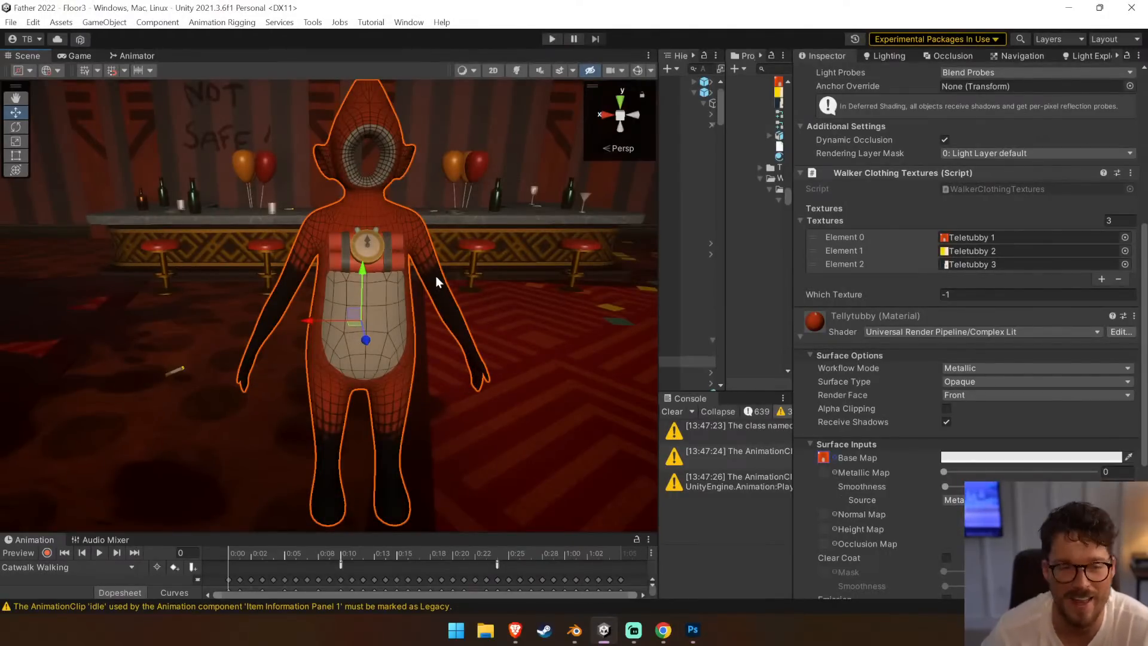
{"action": "key", "text": "alt+Tab"}
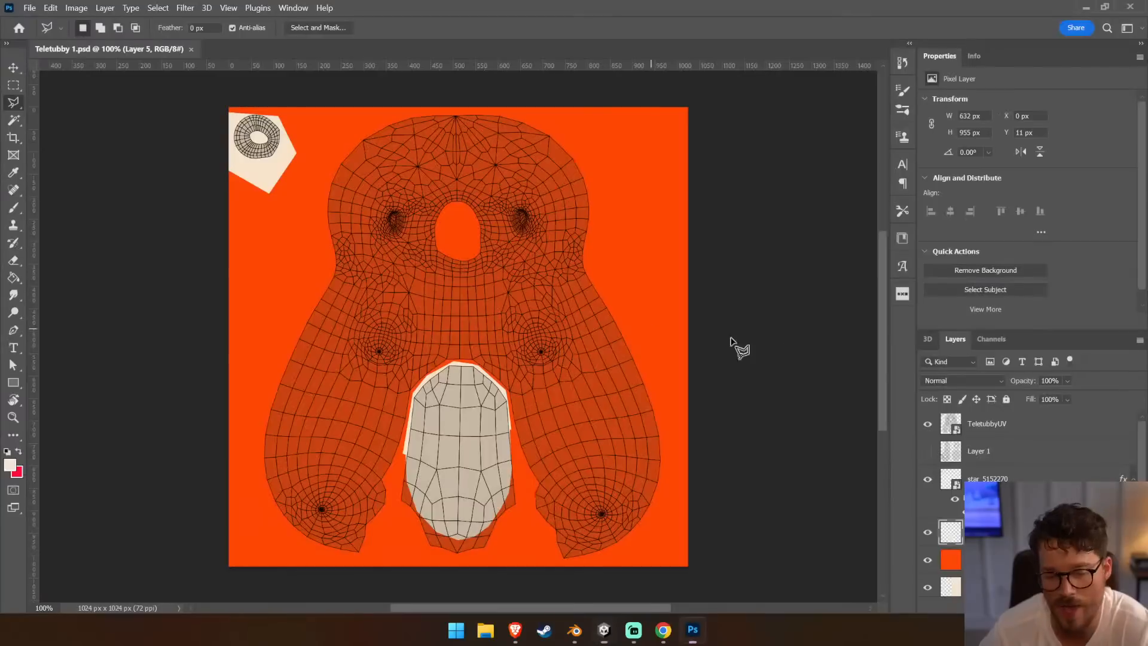
{"action": "left_click", "coordinate": [927, 424]}
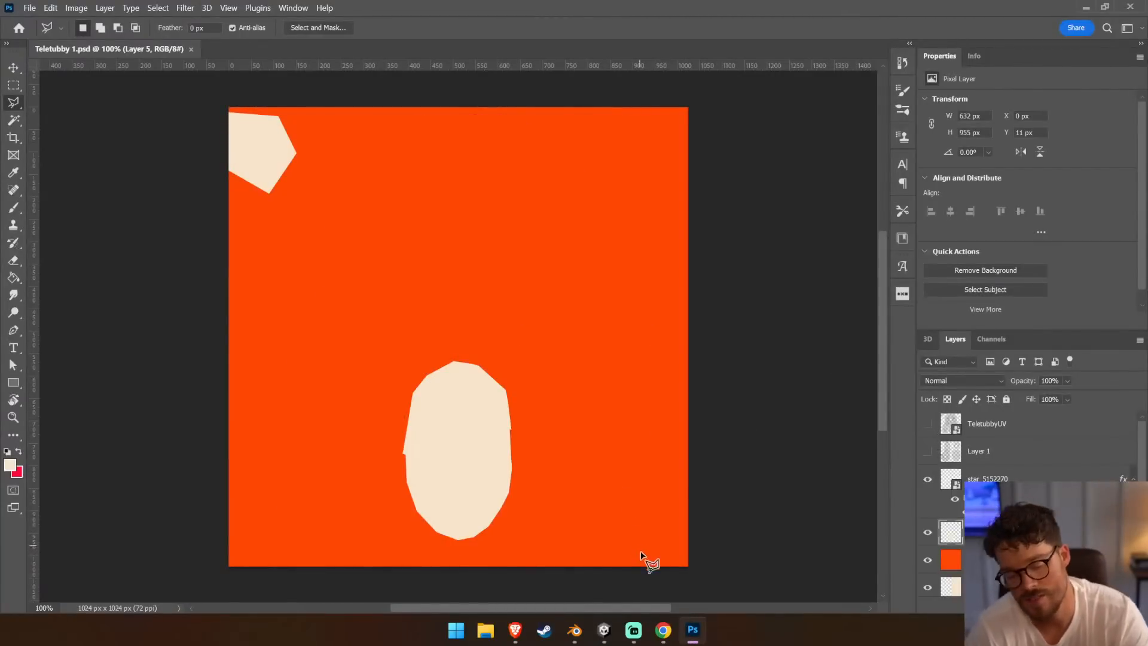
{"action": "left_click", "coordinate": [604, 627]}
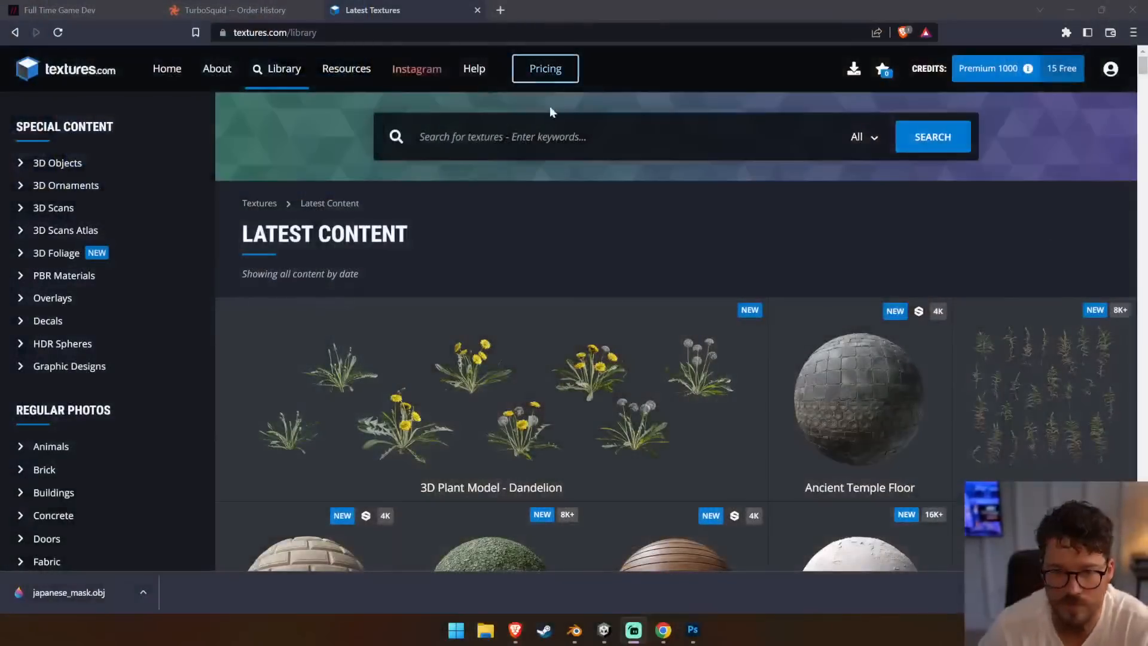
Search textures.com for "felt" and open the Felt fabric material
{"action": "left_click", "coordinate": [550, 136]}
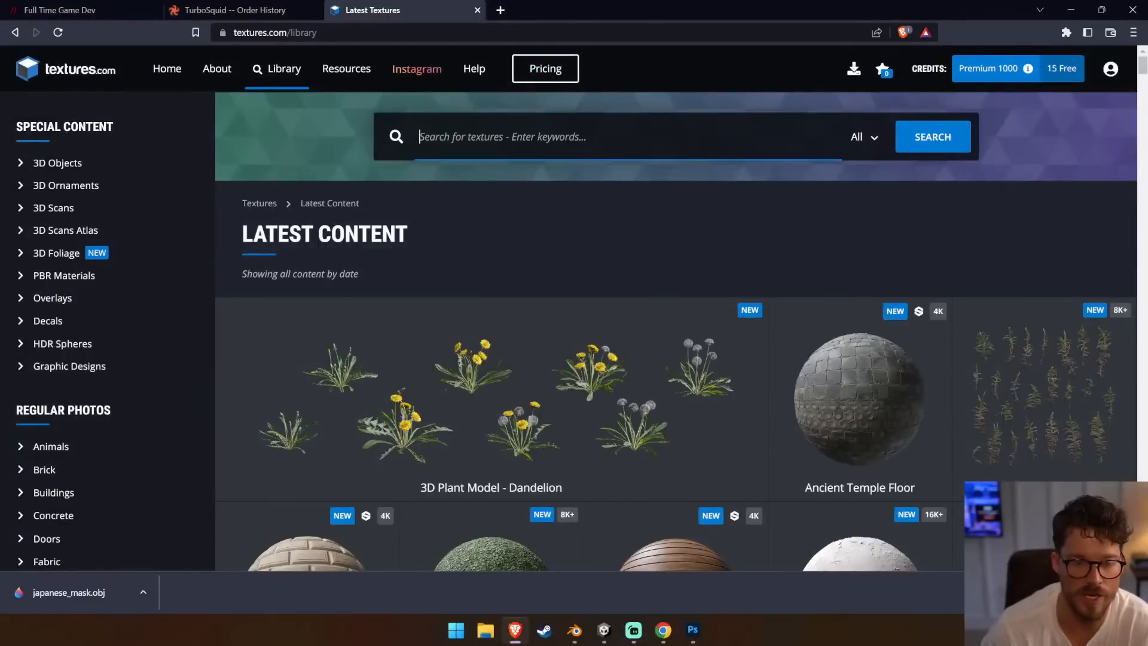
{"action": "type", "text": "felt"}
{"action": "key", "text": "Return"}
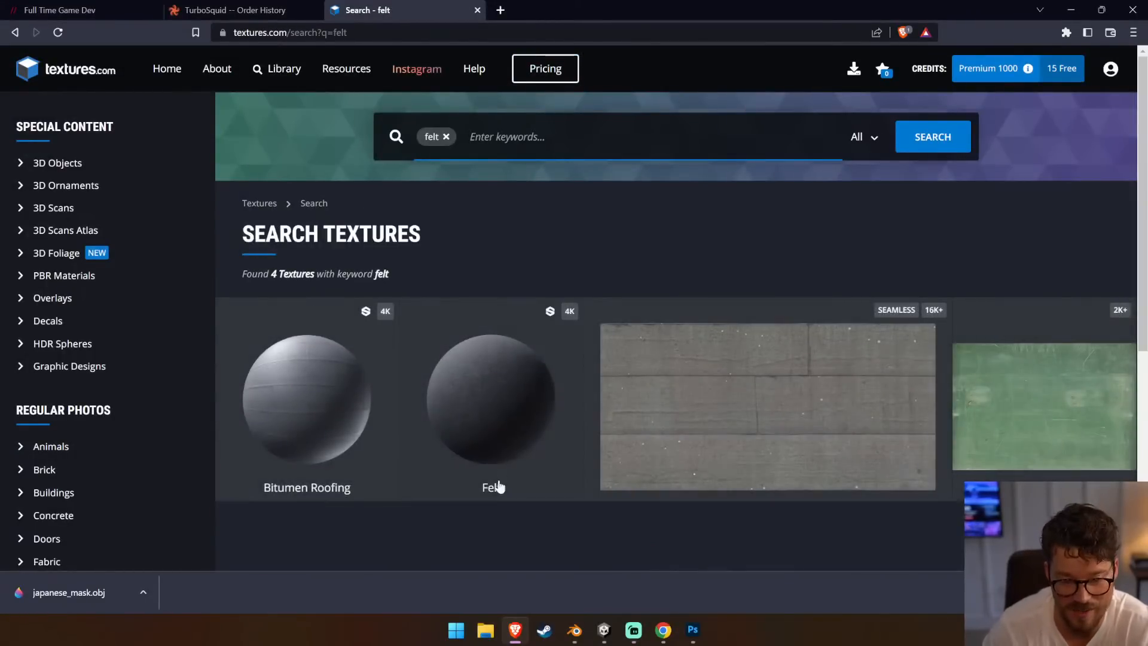
{"action": "left_click", "coordinate": [500, 413]}
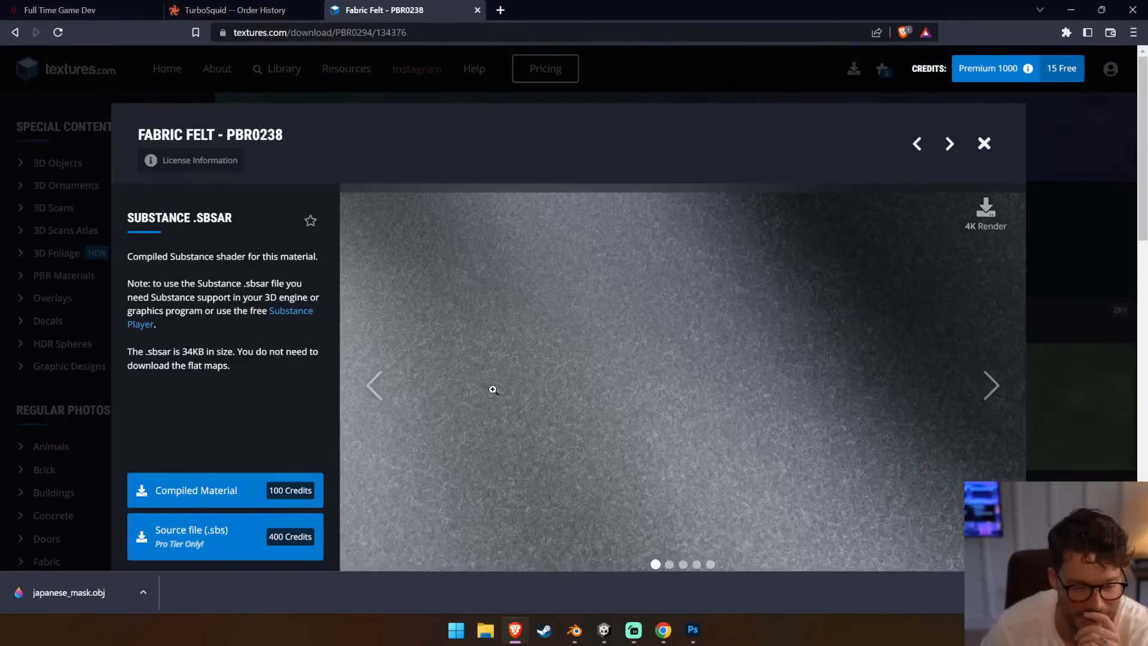
Download the 512x512 albedo map of the Fabric Felt material into the Downloads folder
{"action": "scroll", "coordinate": [492, 389], "scroll_direction": "down", "scroll_amount": 3}
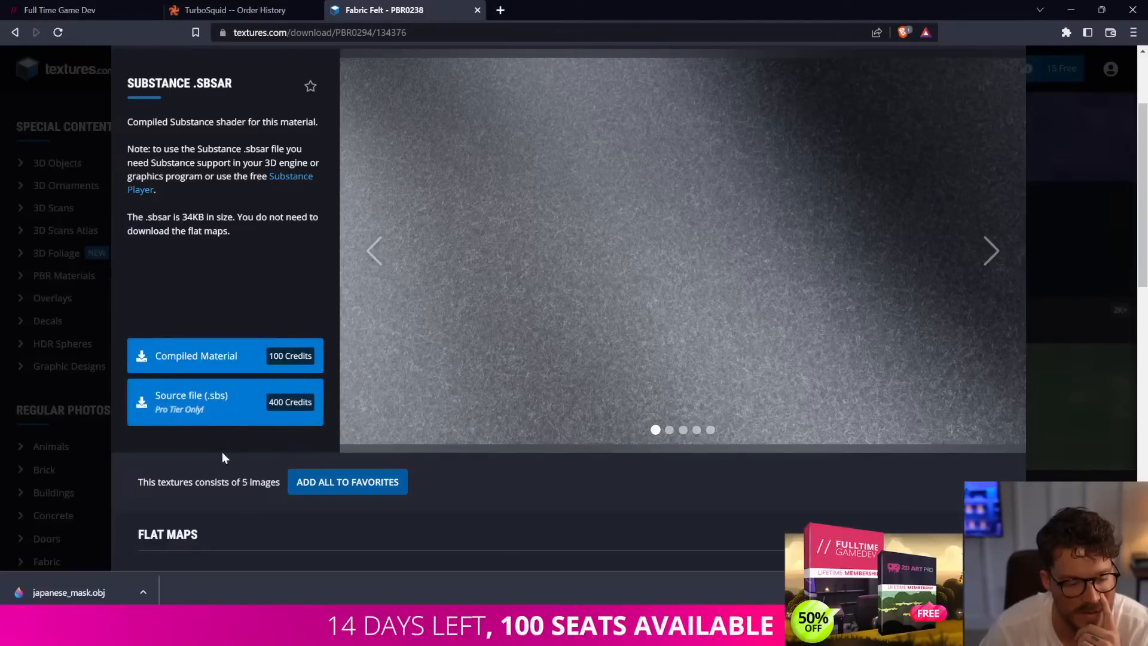
{"action": "scroll", "coordinate": [223, 458], "scroll_direction": "down", "scroll_amount": 5}
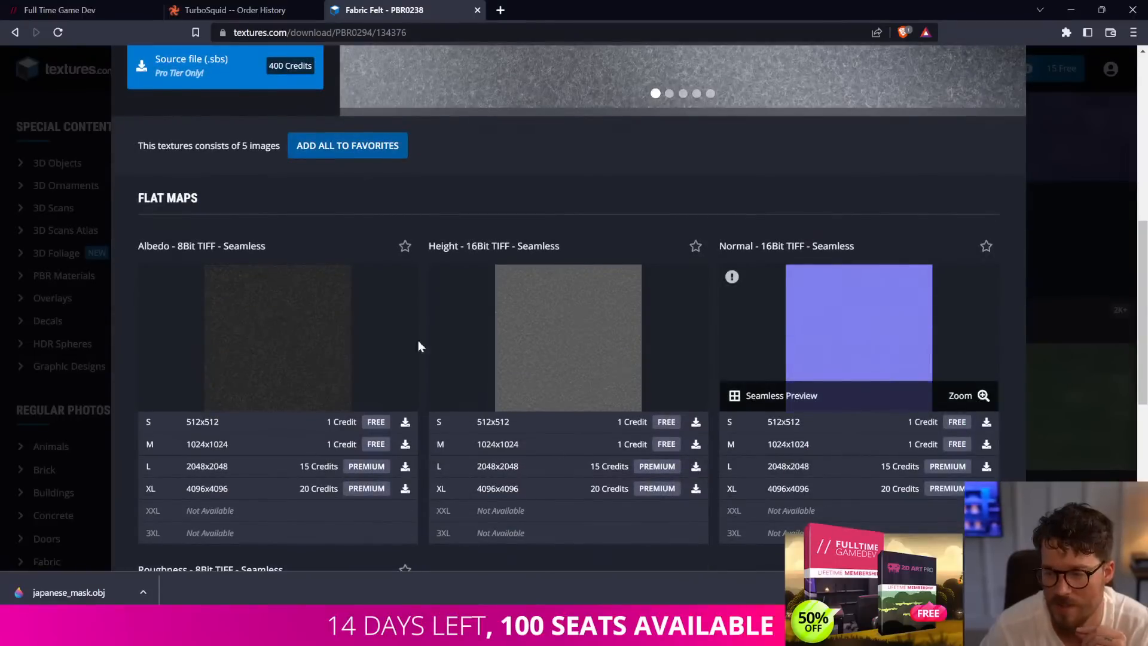
{"action": "scroll", "coordinate": [243, 347], "scroll_direction": "down", "scroll_amount": 3}
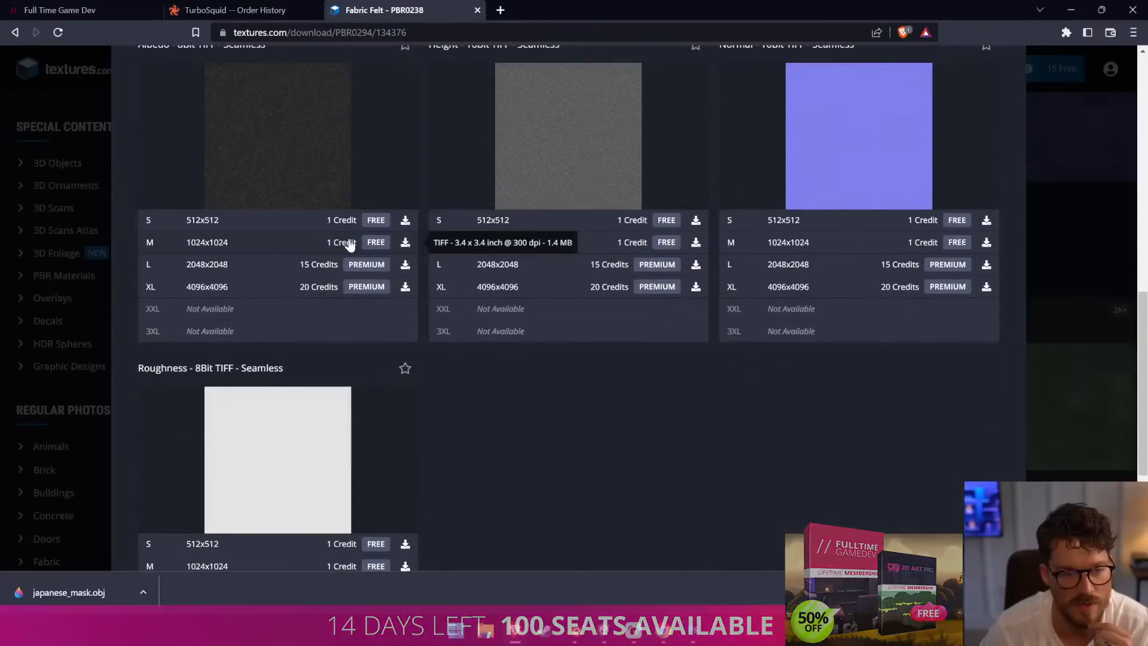
{"action": "scroll", "coordinate": [323, 269], "scroll_direction": "up", "scroll_amount": 2}
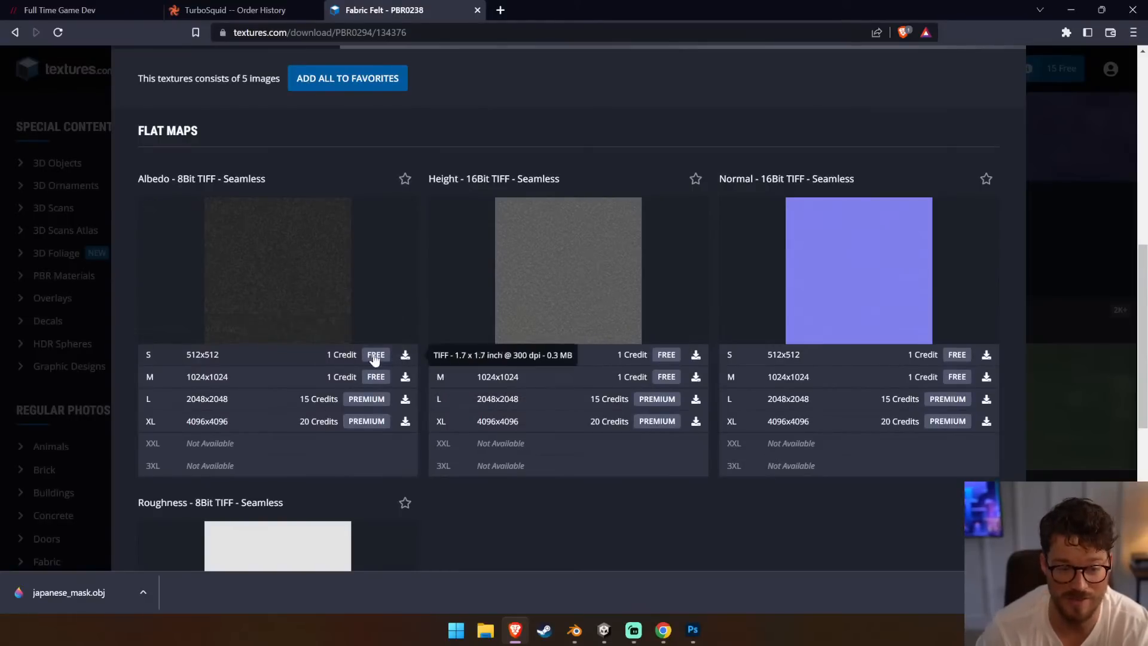
{"action": "left_click", "coordinate": [406, 355]}
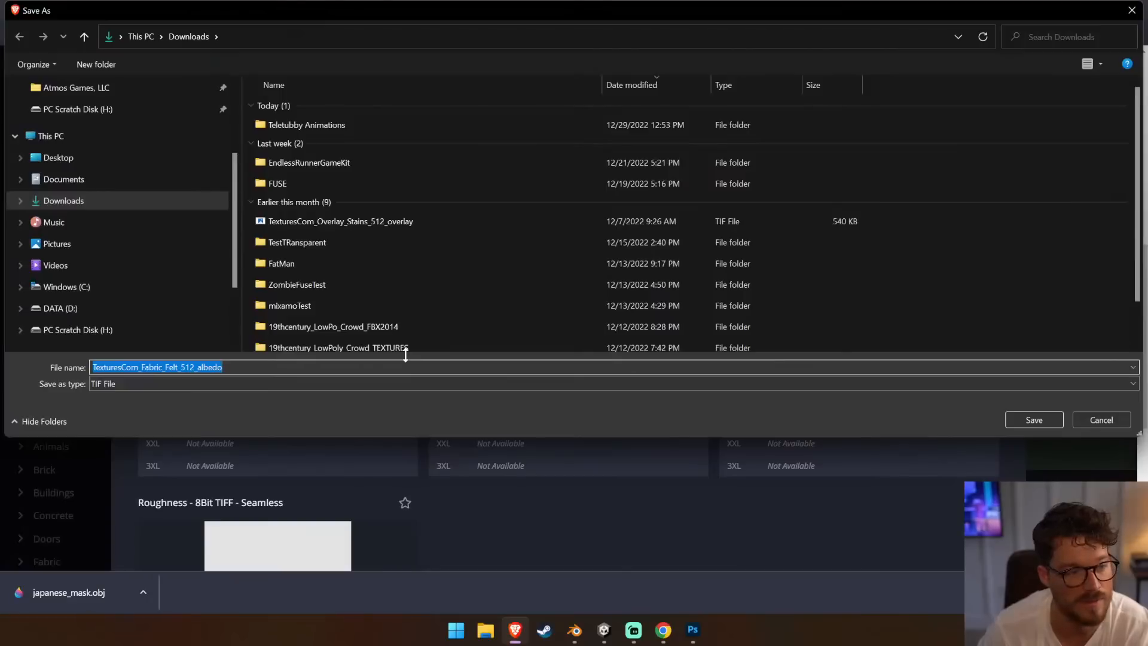
{"action": "key", "text": "Return"}
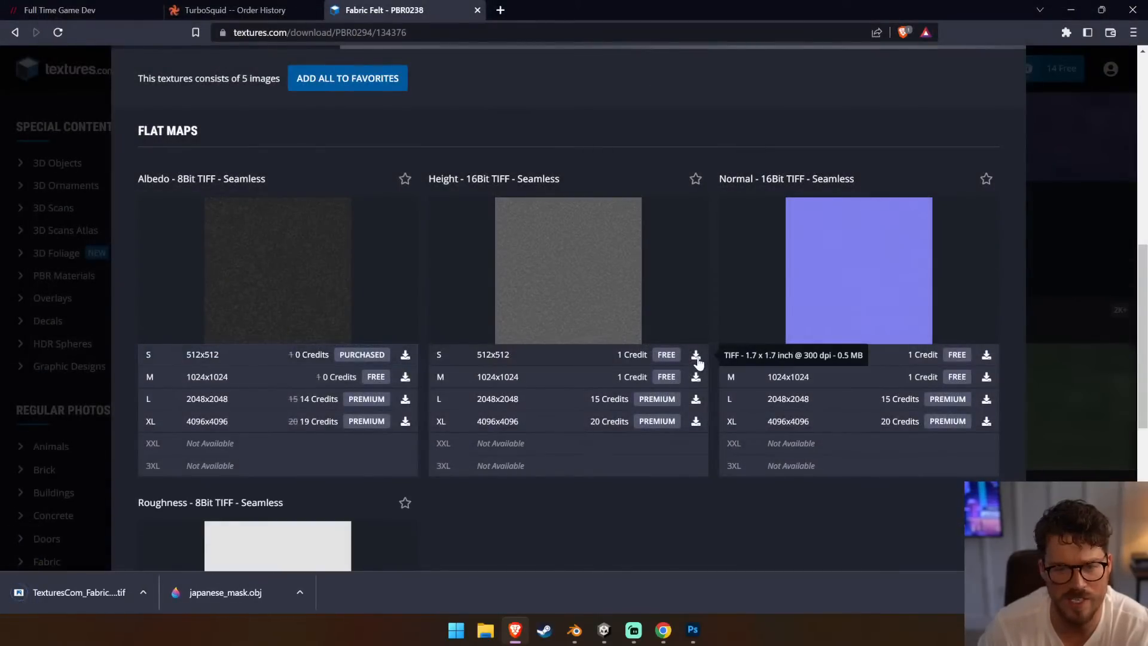
Download the 512x512 height and normal maps of the Fabric Felt material into the Downloads folder
{"action": "left_click", "coordinate": [696, 355]}
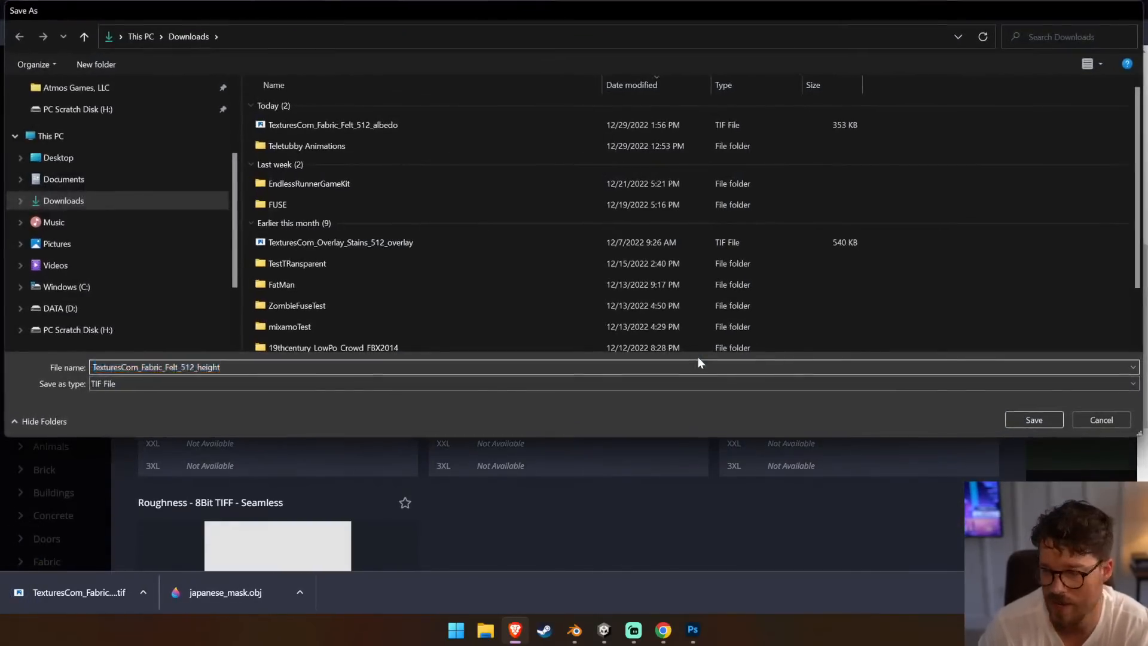
{"action": "key", "text": "Return"}
{"action": "left_click", "coordinate": [987, 356]}
{"action": "key", "text": "Return"}
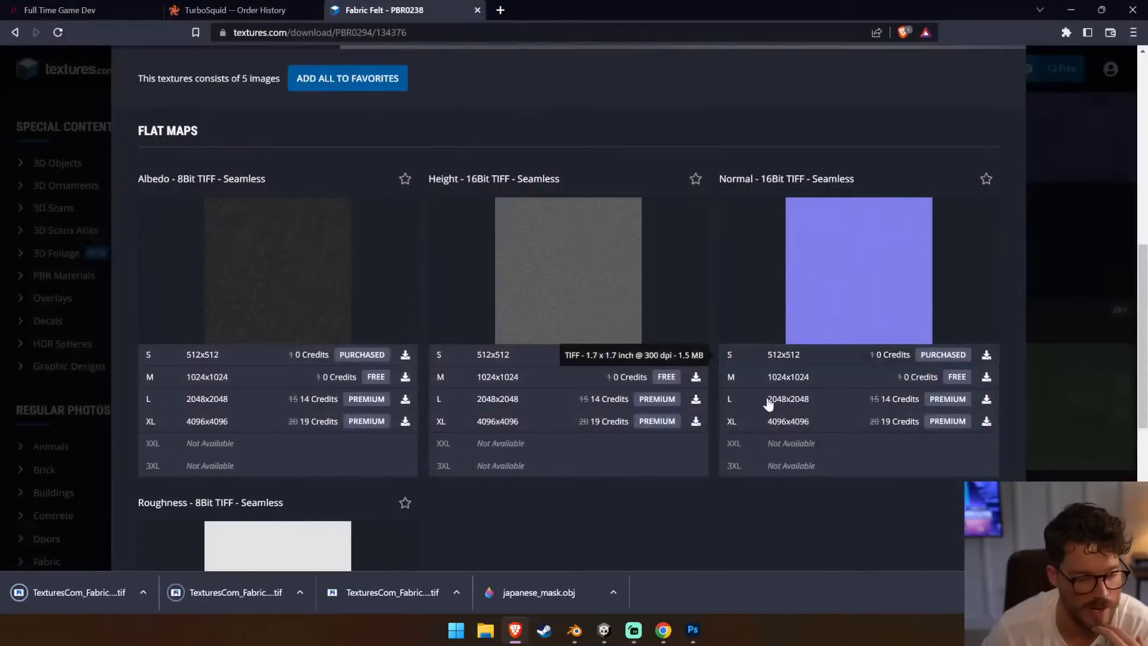
Examine the roughness map and the sizes offered for the Fabric Felt material
{"action": "scroll", "coordinate": [755, 402], "scroll_direction": "down", "scroll_amount": 2}
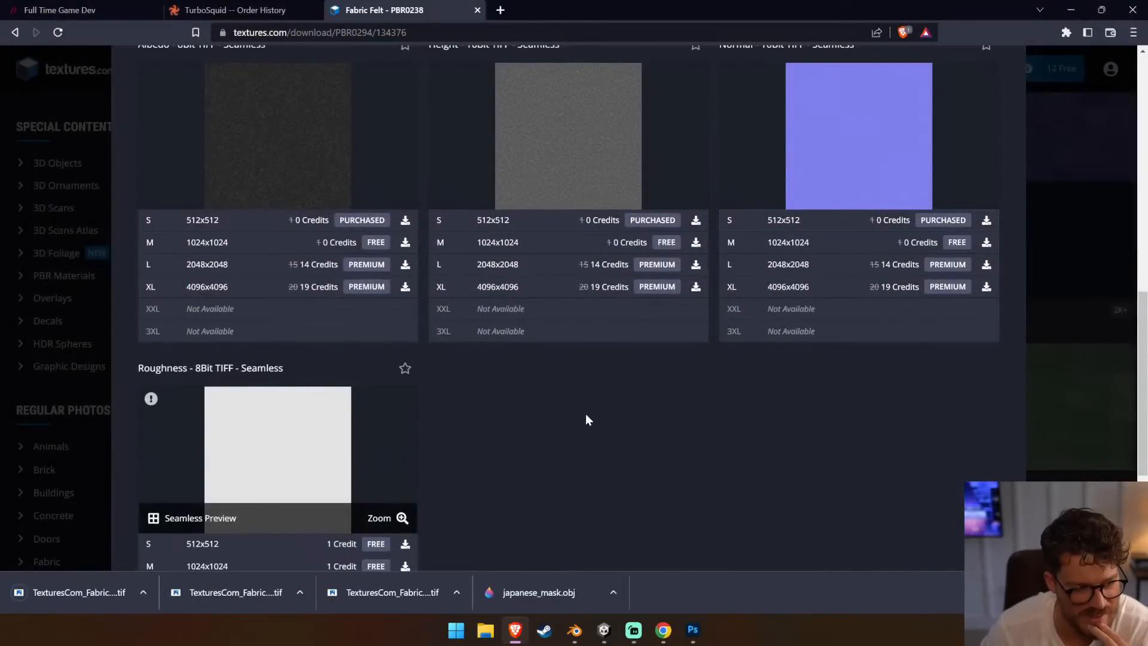
{"action": "scroll", "coordinate": [585, 418], "scroll_direction": "down", "scroll_amount": 3}
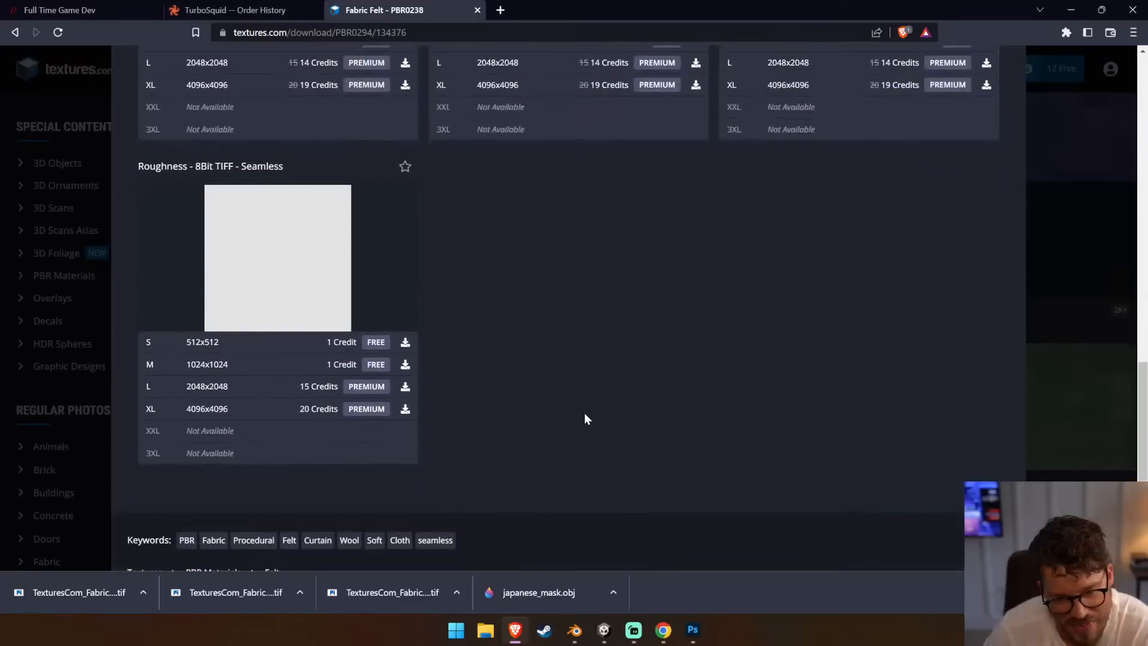
{"action": "mouse_move", "coordinate": [237, 303]}
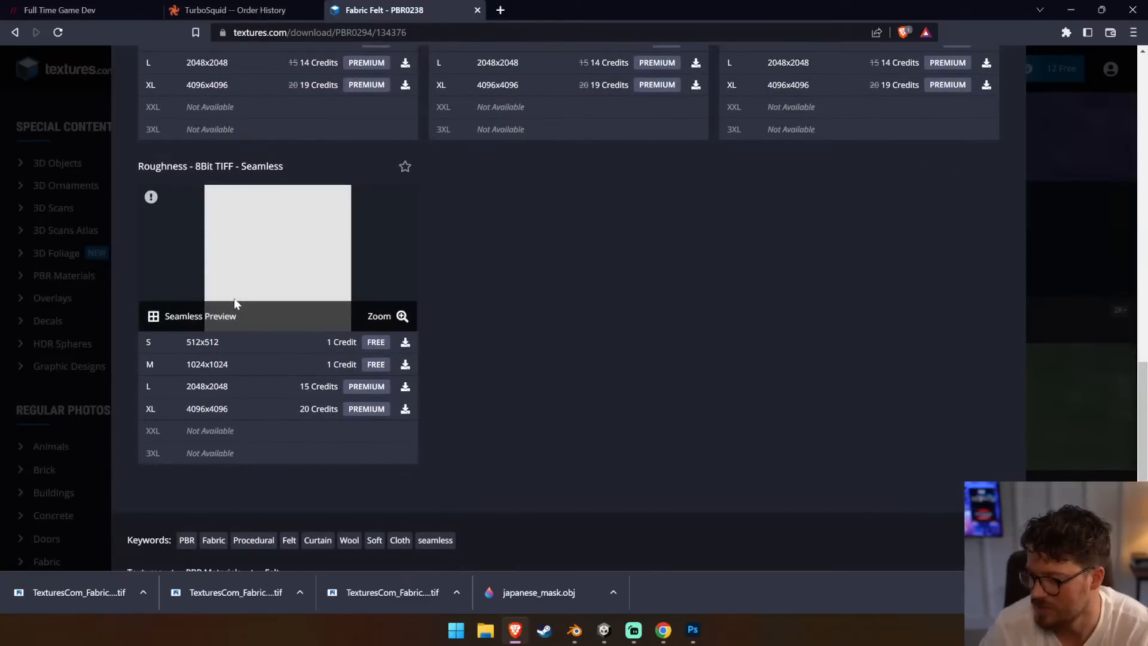
Switch to Photoshop and open TexturesCom_Fabric_Felt_512_albedo from the Downloads folder
{"action": "left_click", "coordinate": [692, 641]}
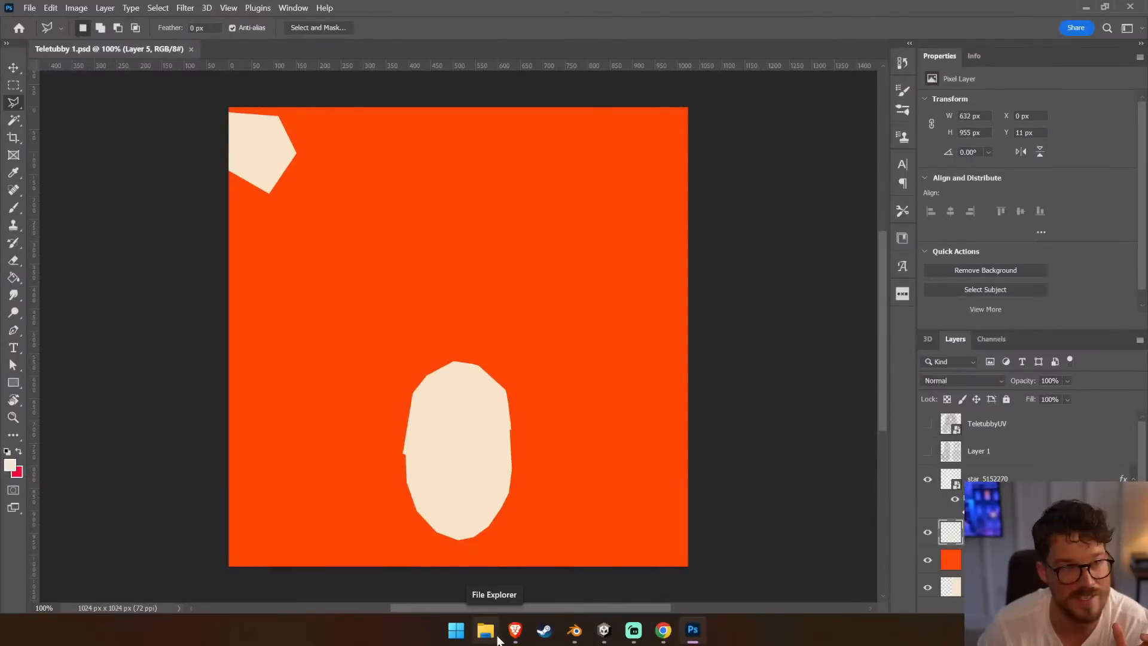
{"action": "scroll", "coordinate": [90, 90], "scroll_direction": "down", "scroll_amount": 1}
{"action": "left_click", "coordinate": [29, 8]}
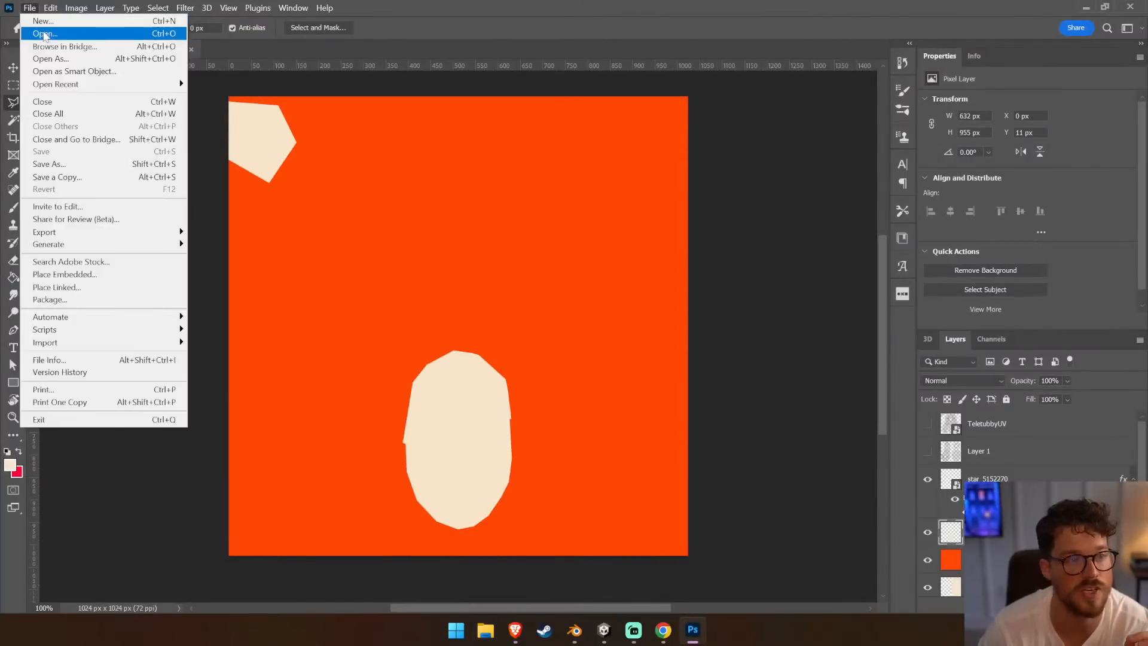
{"action": "left_click", "coordinate": [48, 34]}
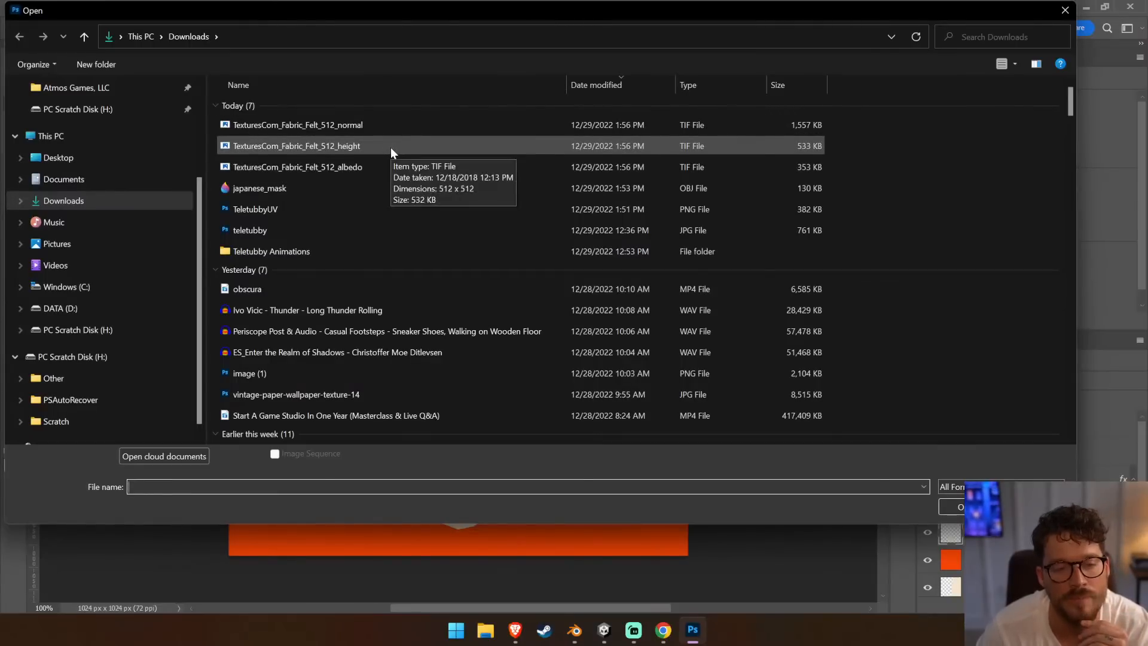
{"action": "left_click", "coordinate": [395, 168]}
{"action": "double_click", "coordinate": [395, 168]}
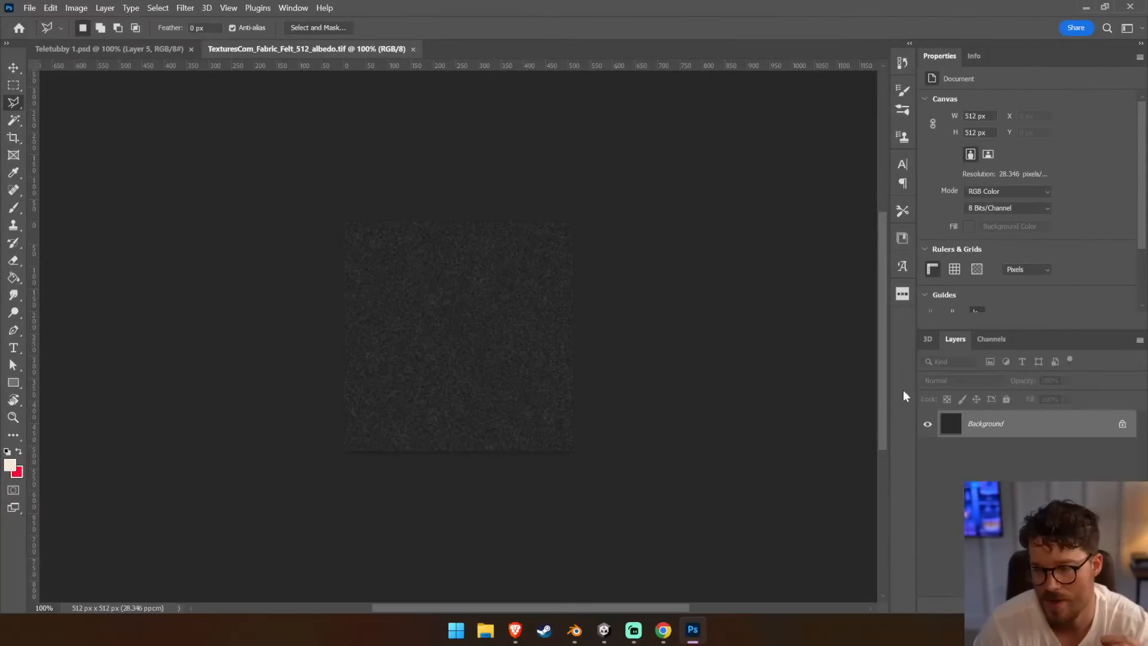
Select the whole felt albedo image and brighten it with a Brightness/Contrast adjustment
{"action": "key", "text": "ctrl+a"}
{"action": "left_click", "coordinate": [76, 8]}
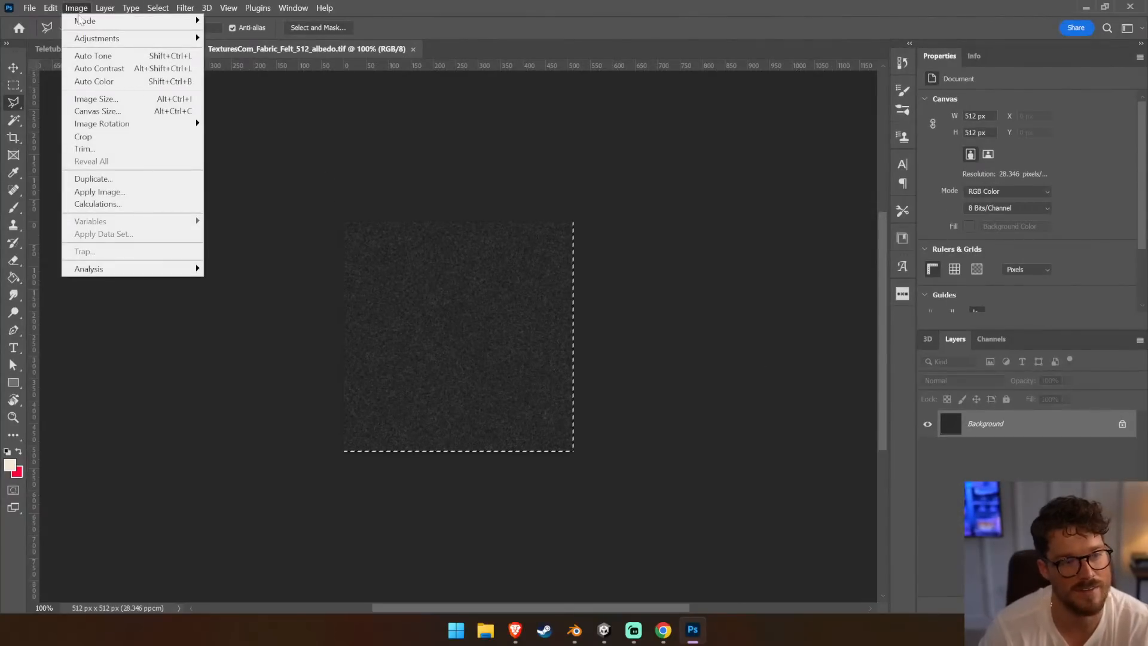
{"action": "mouse_move", "coordinate": [99, 38]}
{"action": "left_click", "coordinate": [239, 39]}
{"action": "left_click_drag", "start_coordinate": [637, 172], "coordinate": [712, 170]}
{"action": "left_click", "coordinate": [747, 158]}
Define the brightened felt image as a pattern named "felt"
{"action": "left_click", "coordinate": [76, 8]}
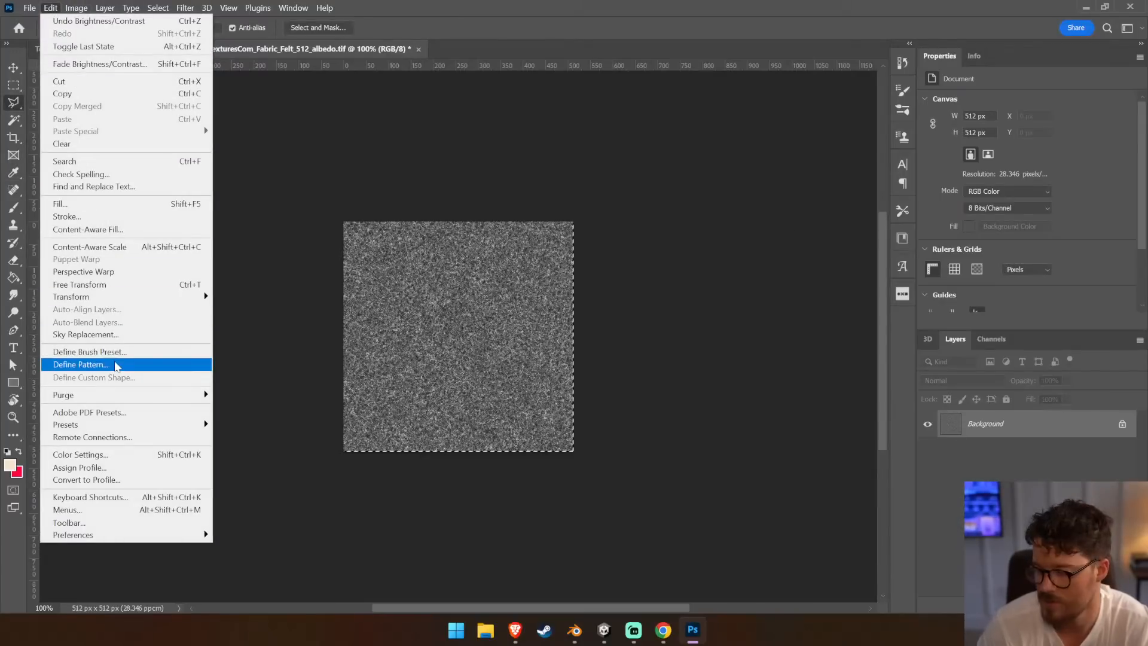
{"action": "left_click", "coordinate": [115, 364]}
{"action": "type", "text": "felt"}
{"action": "key", "text": "Return"}
Add a pattern fill layer using the felt pattern above the TeletubbyUV layer in Teletubby 1.psd
{"action": "left_click", "coordinate": [135, 52]}
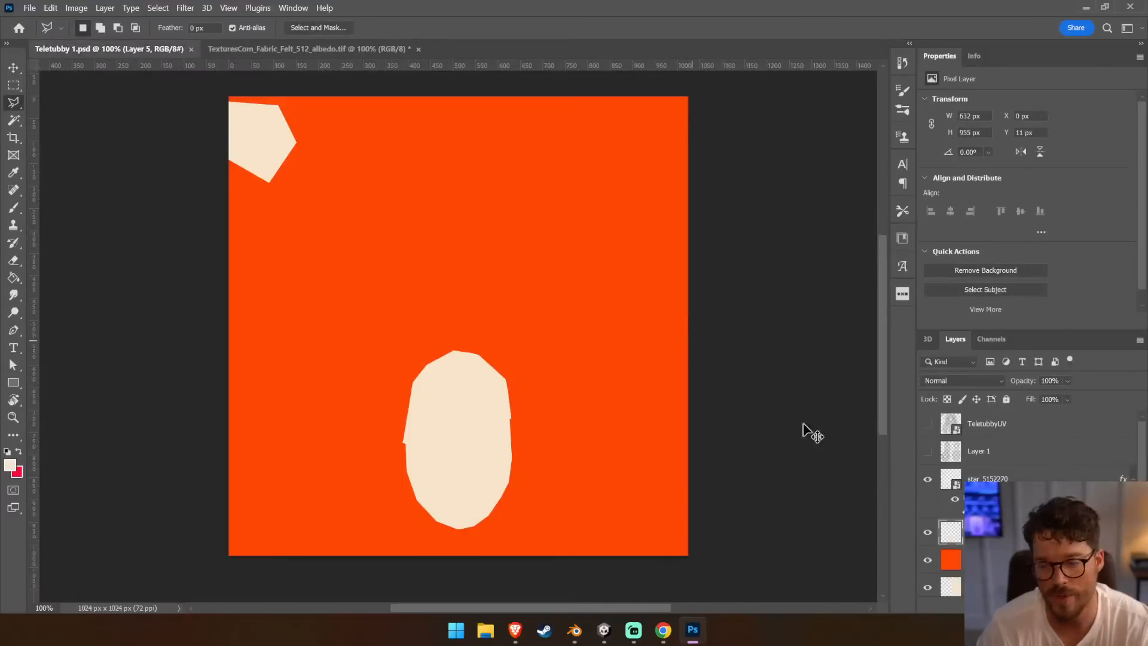
{"action": "left_click", "coordinate": [1053, 421]}
{"action": "left_click", "coordinate": [1033, 605]}
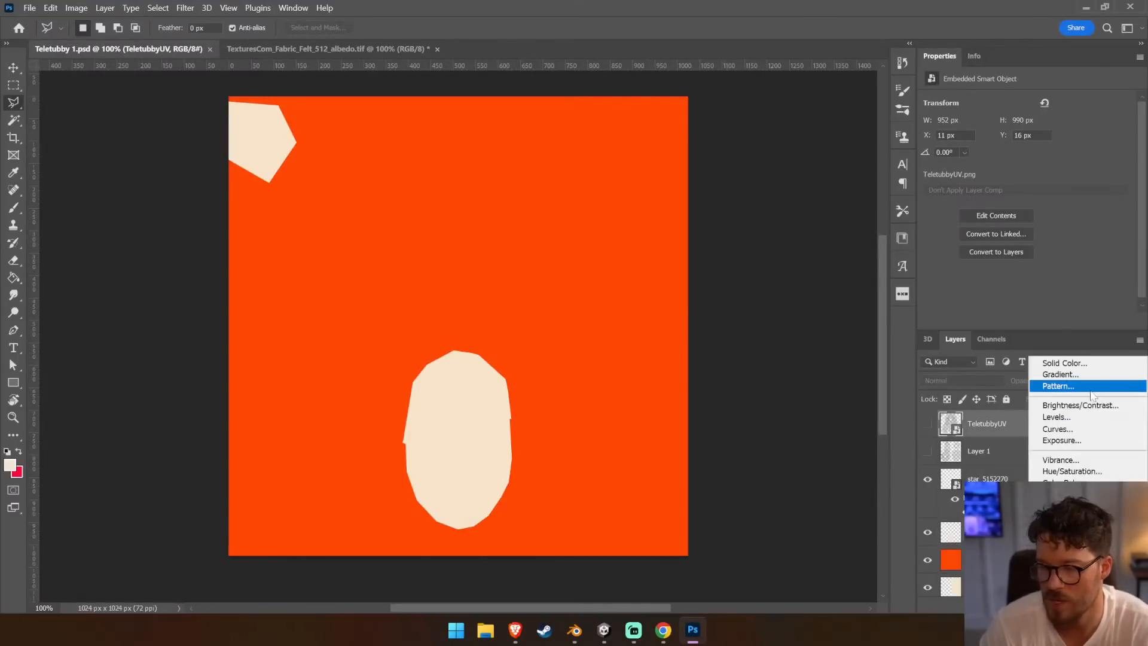
{"action": "left_click", "coordinate": [1053, 386]}
{"action": "left_click", "coordinate": [703, 195]}
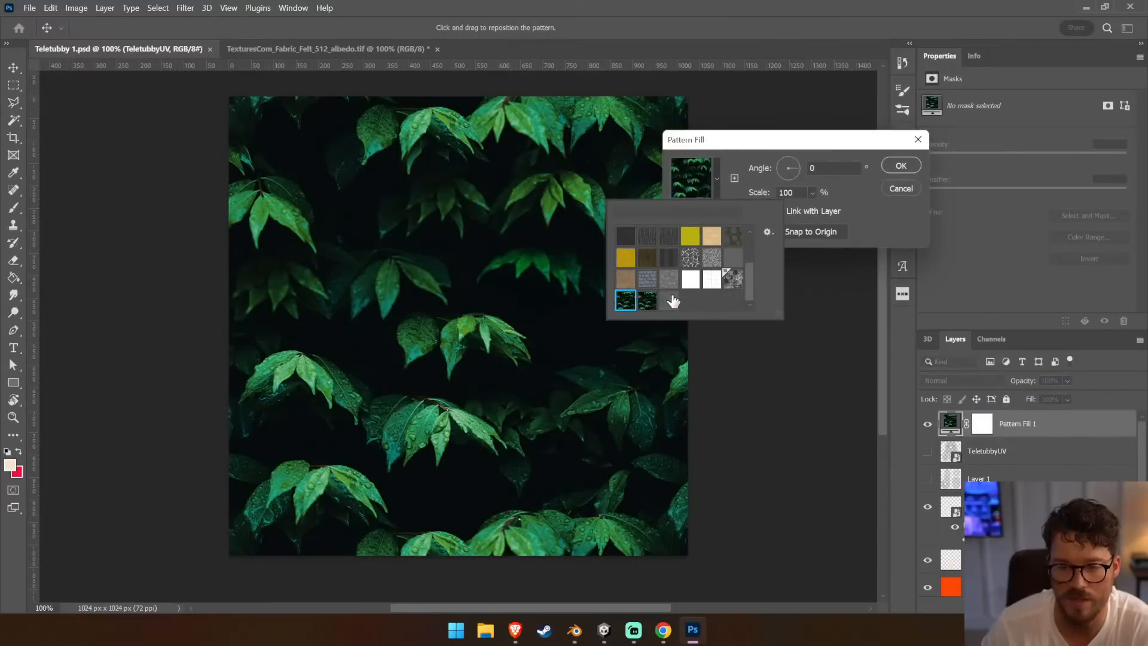
{"action": "left_click", "coordinate": [668, 300]}
{"action": "left_click", "coordinate": [900, 165]}
Set the felt pattern layer to Multiply at 27% opacity and check the saved texture on the Teletubby in Unity
{"action": "left_click", "coordinate": [962, 380]}
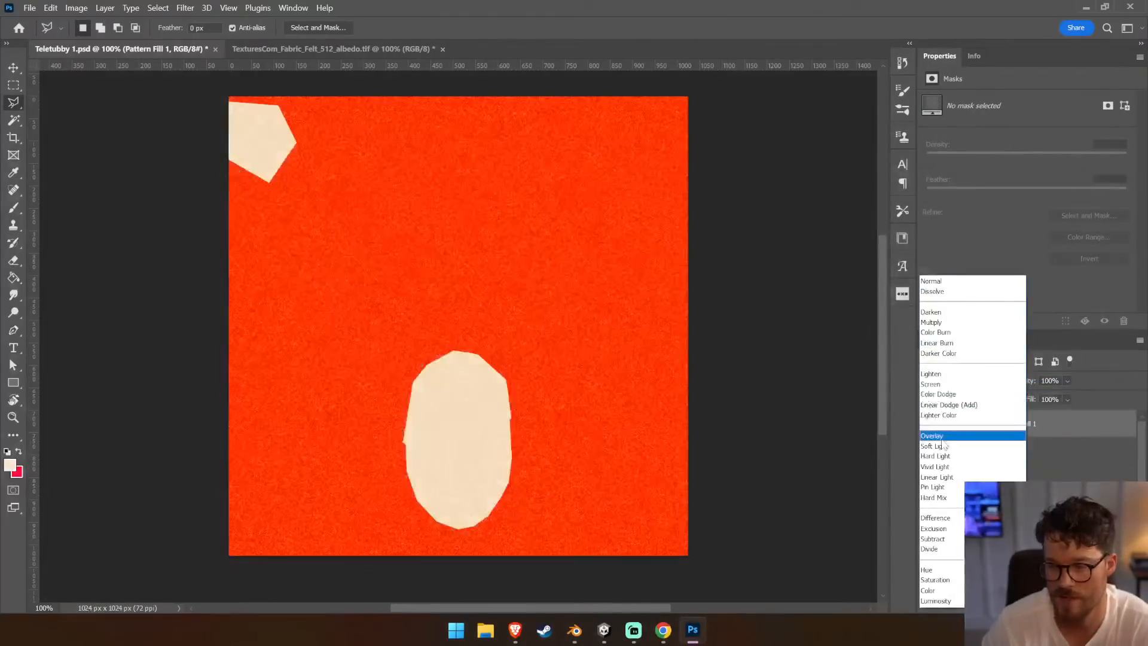
{"action": "left_click", "coordinate": [939, 323]}
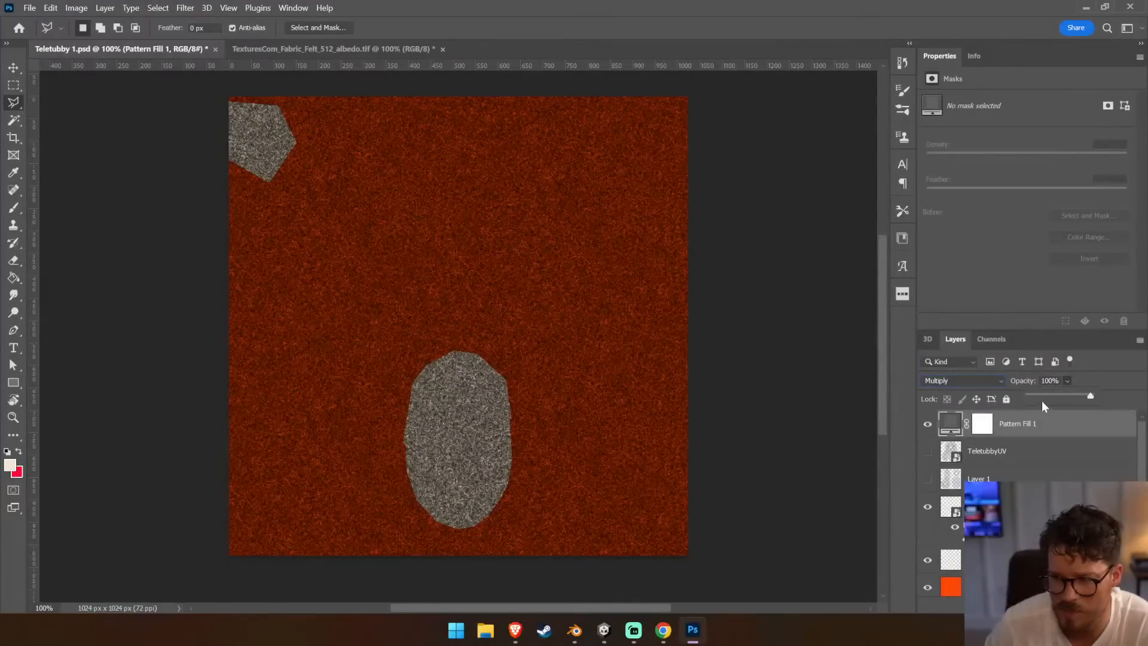
{"action": "left_click", "coordinate": [1043, 396]}
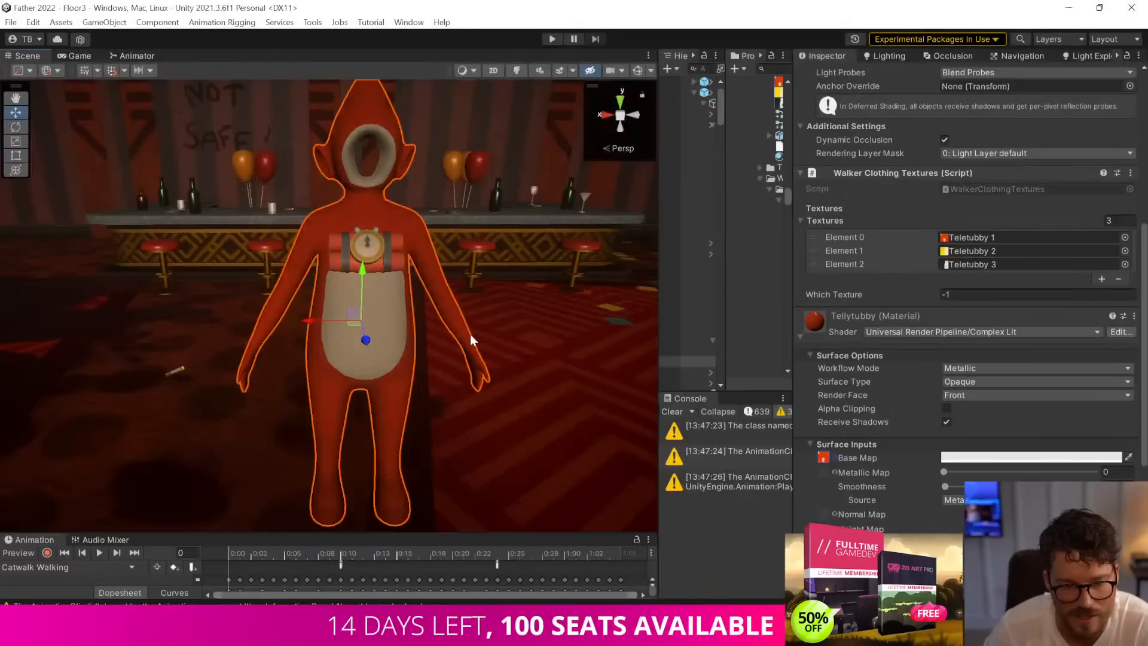
{"action": "right_click_drag", "start_coordinate": [439, 232], "coordinate": [677, 309]}
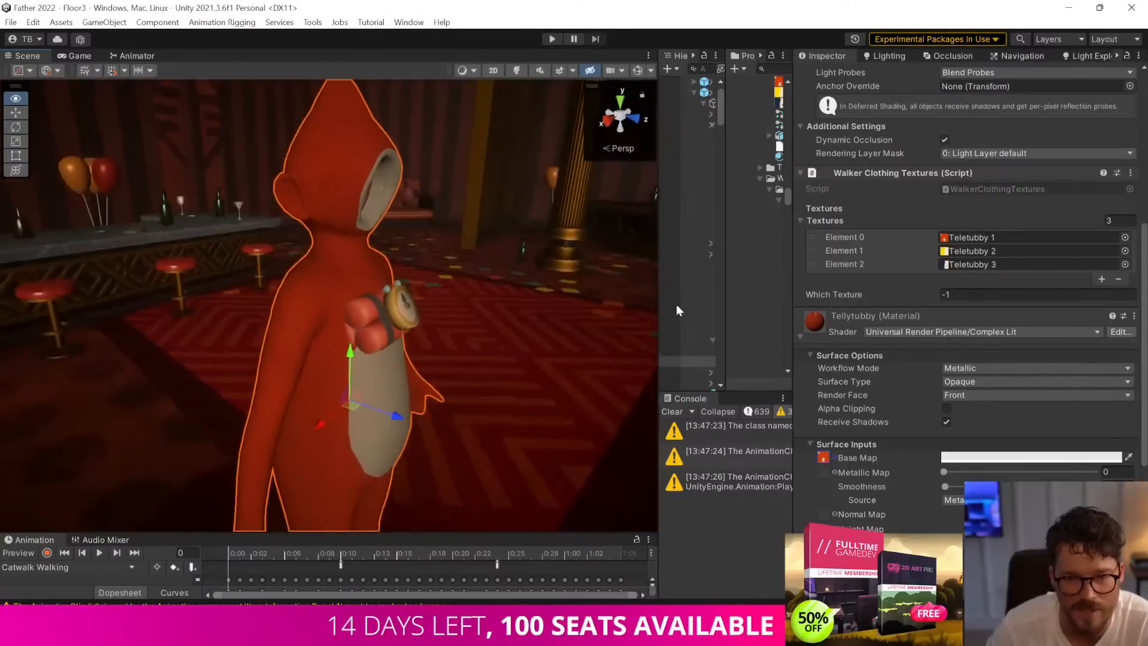
{"action": "right_click_drag", "start_coordinate": [556, 293], "coordinate": [617, 316]}
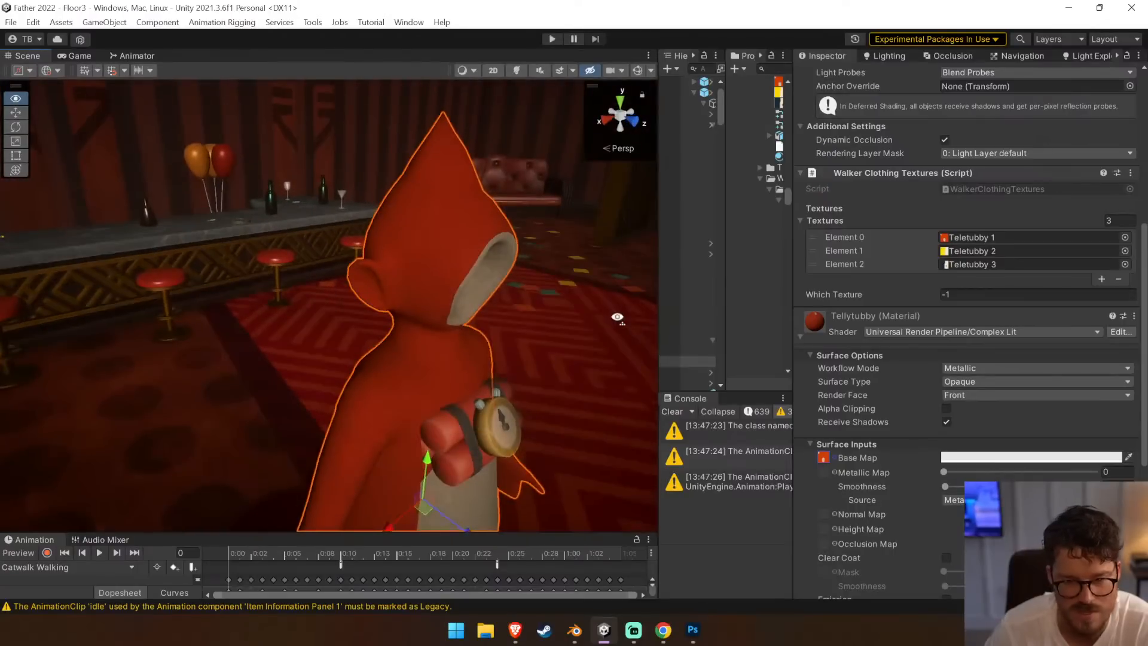
Switch back to Photoshop and open TexturesCom_Fabric_Felt_512_normal from the Downloads folder
{"action": "key", "text": "alt+Tab"}
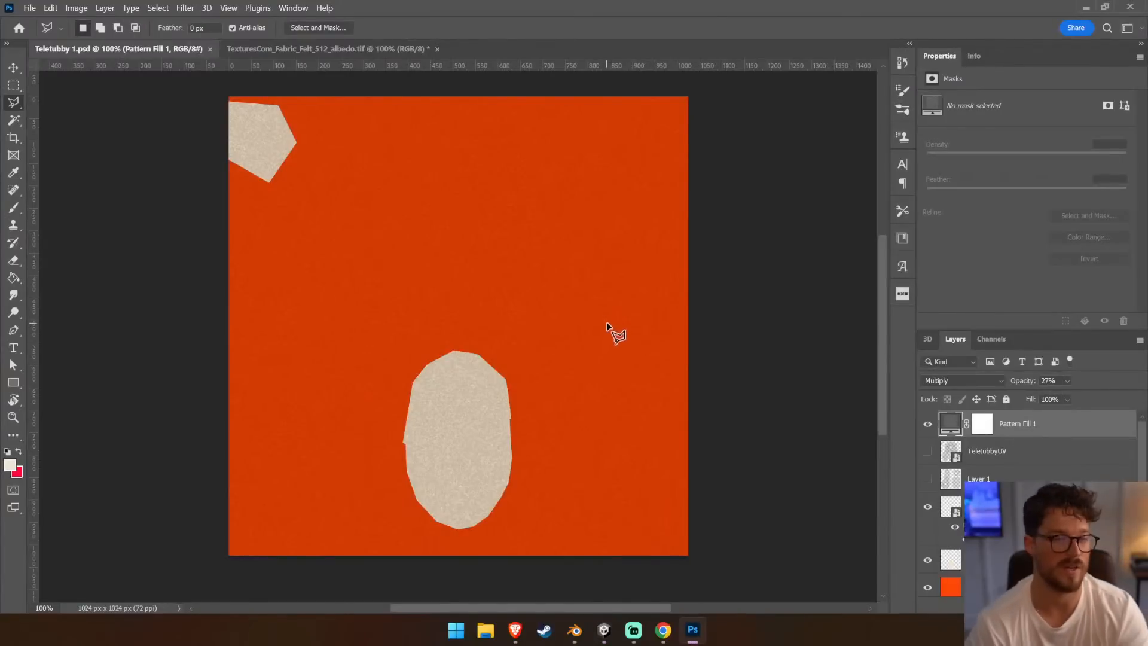
{"action": "left_click", "coordinate": [335, 50]}
{"action": "left_click", "coordinate": [29, 7]}
{"action": "left_click", "coordinate": [161, 33]}
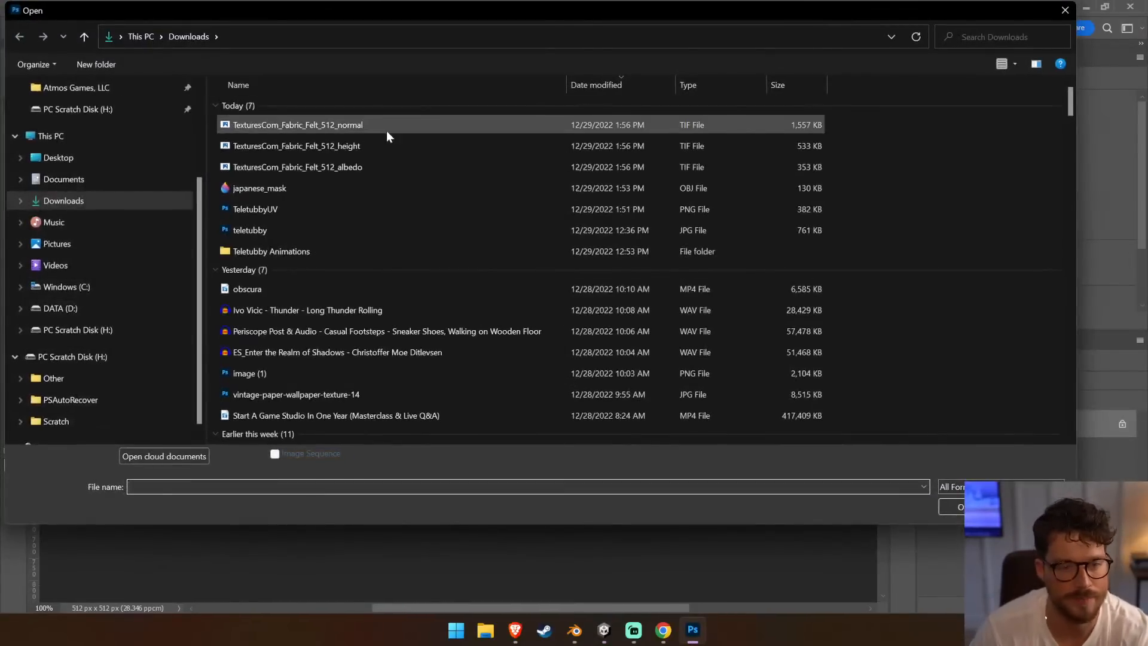
{"action": "left_click", "coordinate": [386, 130]}
{"action": "double_click", "coordinate": [385, 131]}
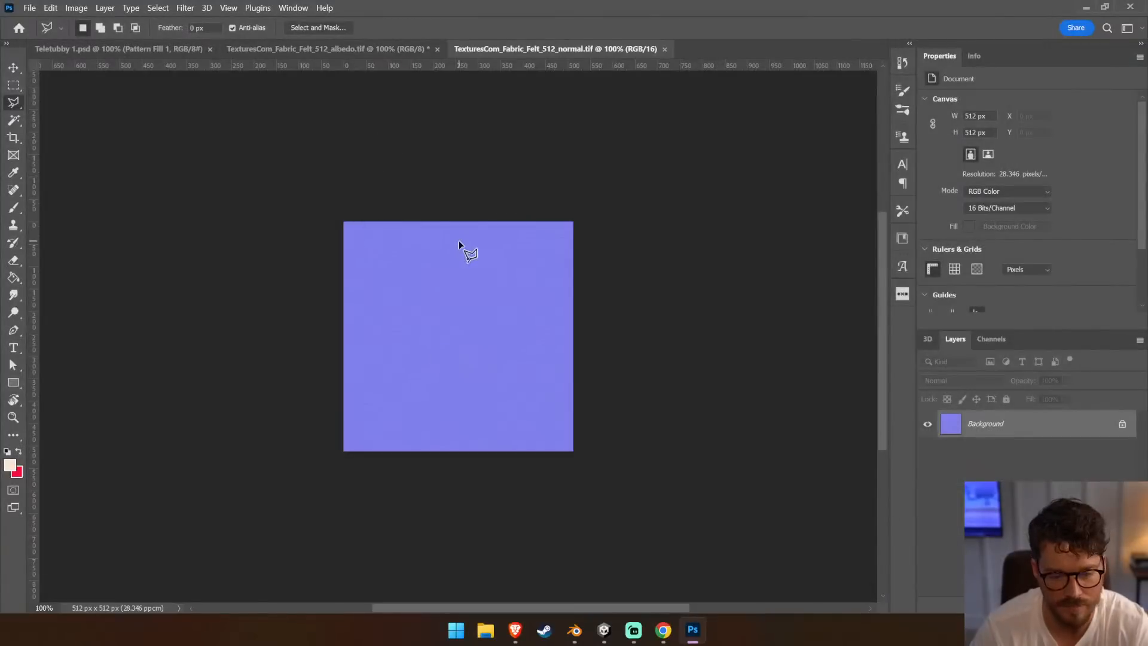
Define the felt normal map image as a pattern named "Felt Normal"
{"action": "key", "text": "ctrl+plus"}
{"action": "key", "text": "ctrl+plus"}
{"action": "key", "text": "ctrl+minus"}
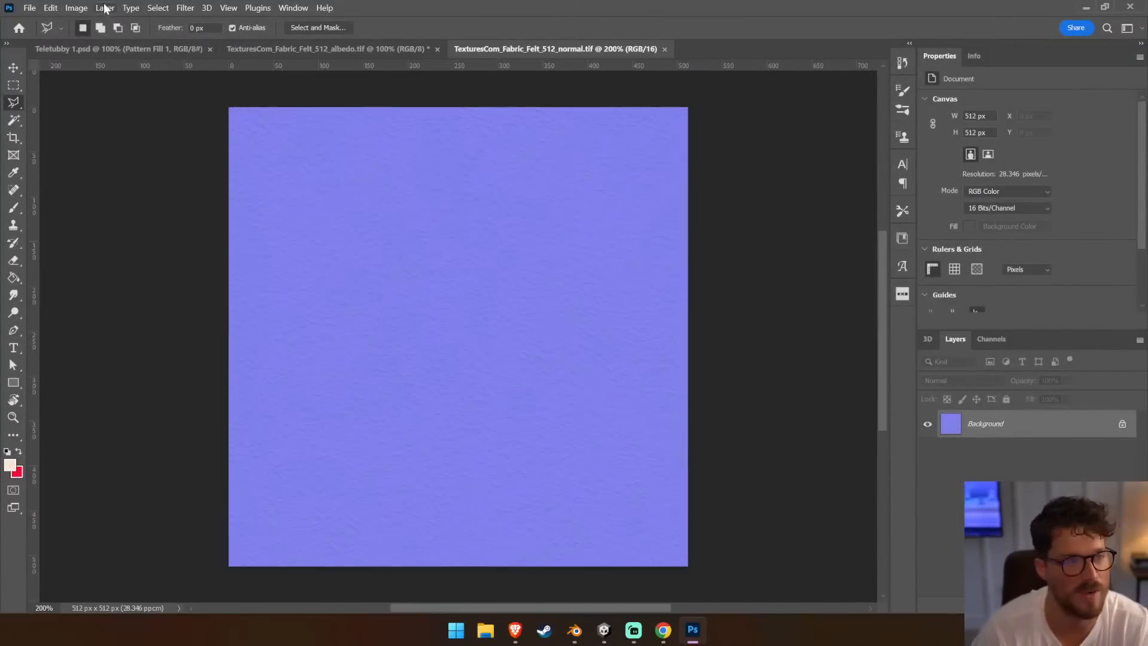
{"action": "left_click", "coordinate": [76, 7]}
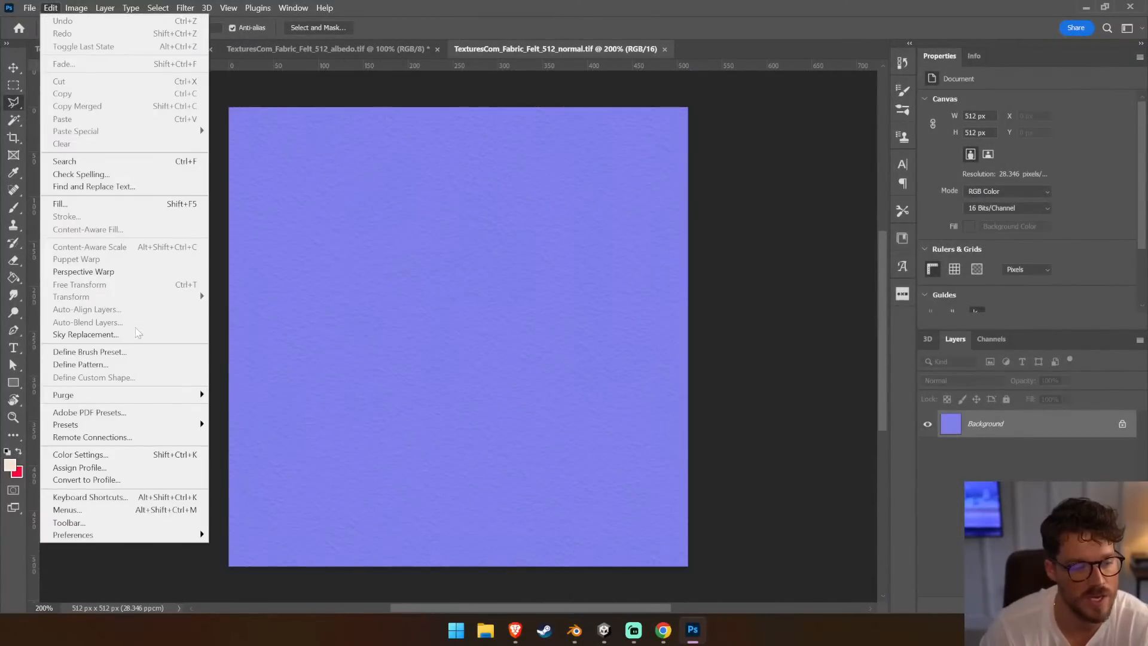
{"action": "left_click", "coordinate": [133, 361]}
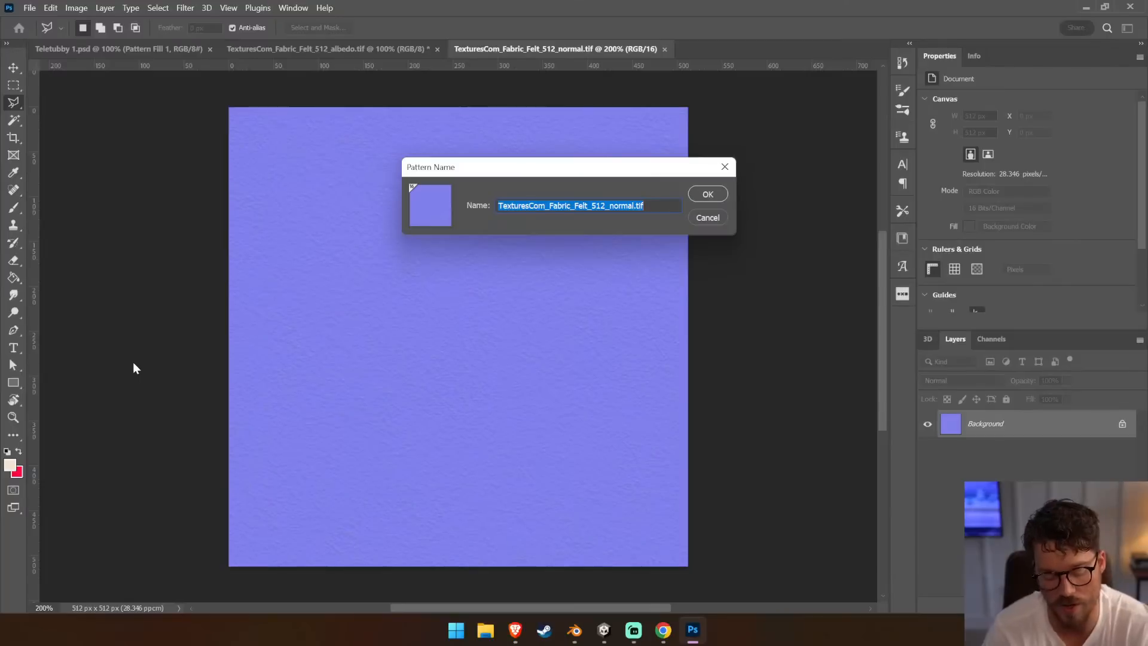
{"action": "type", "text": "Felt Normal"}
{"action": "key", "text": "Return"}
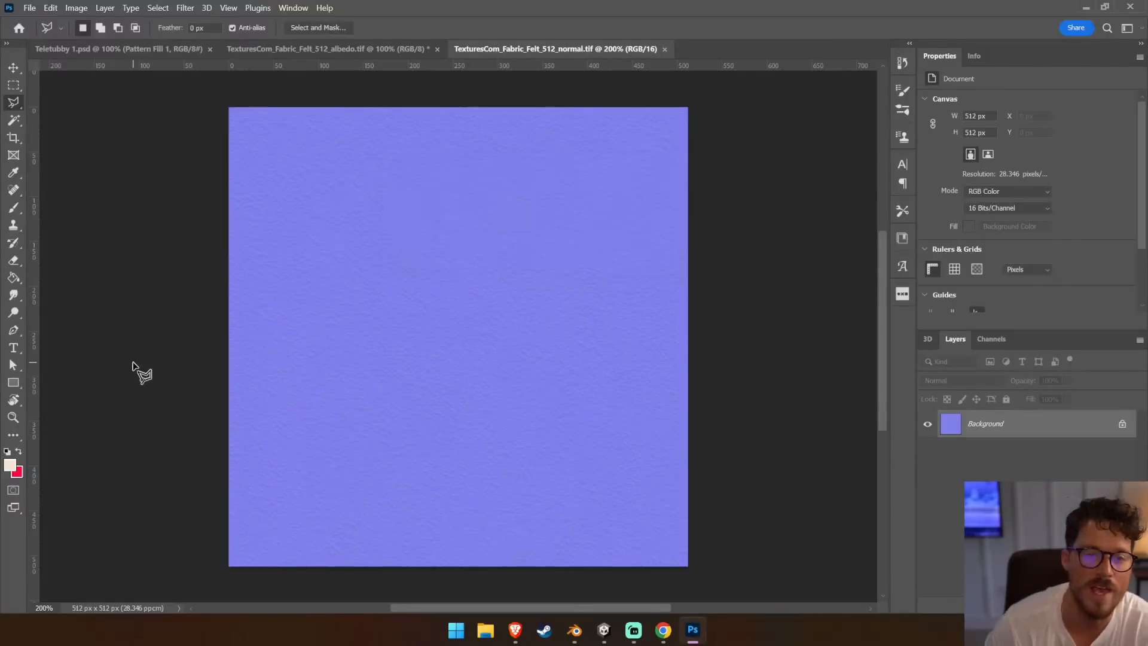
Duplicate the felt pattern fill layer in Teletubby 1.psd and change the copy's pattern to Felt Normal
{"action": "left_click", "coordinate": [185, 49]}
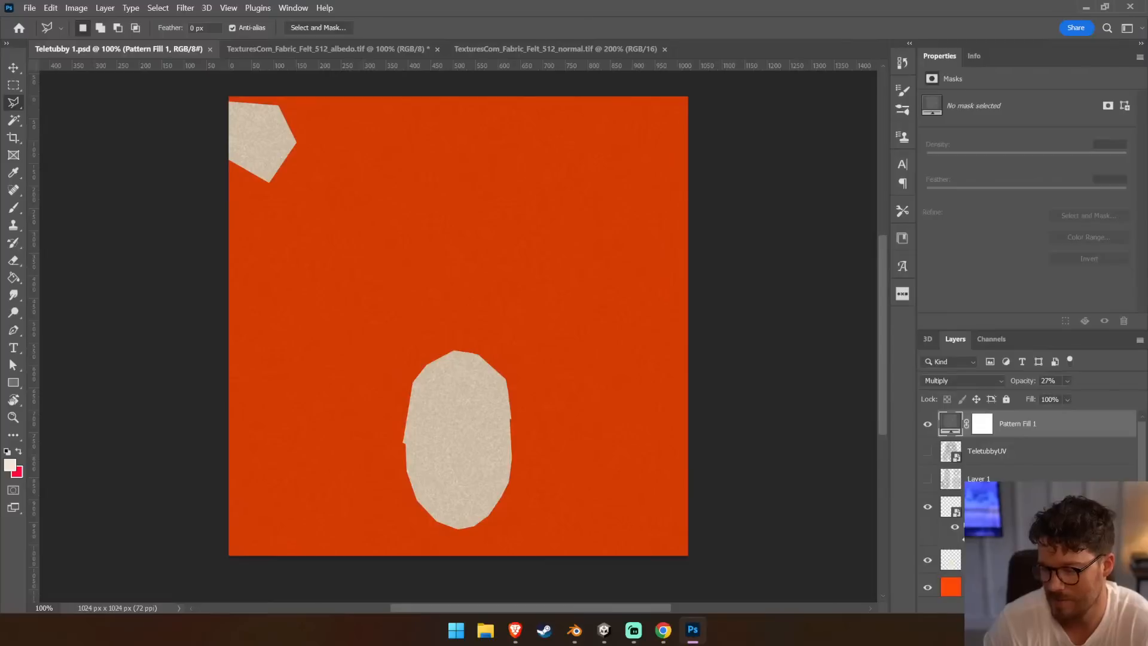
{"action": "key", "text": "ctrl+j"}
{"action": "double_click", "coordinate": [955, 431]}
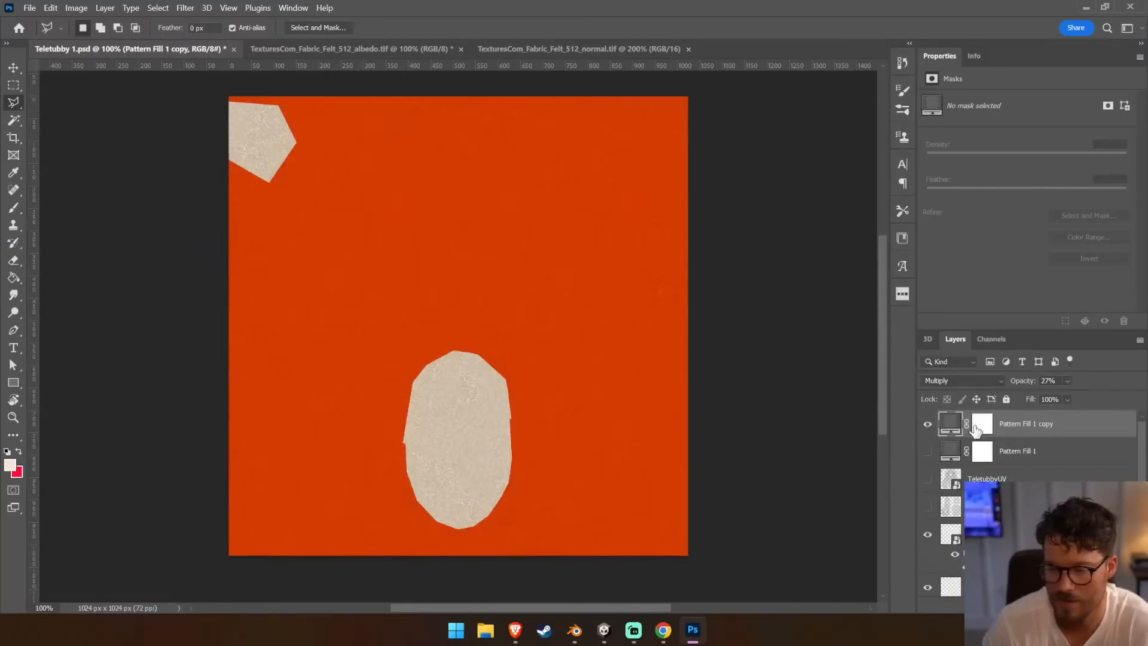
{"action": "left_click", "coordinate": [694, 188]}
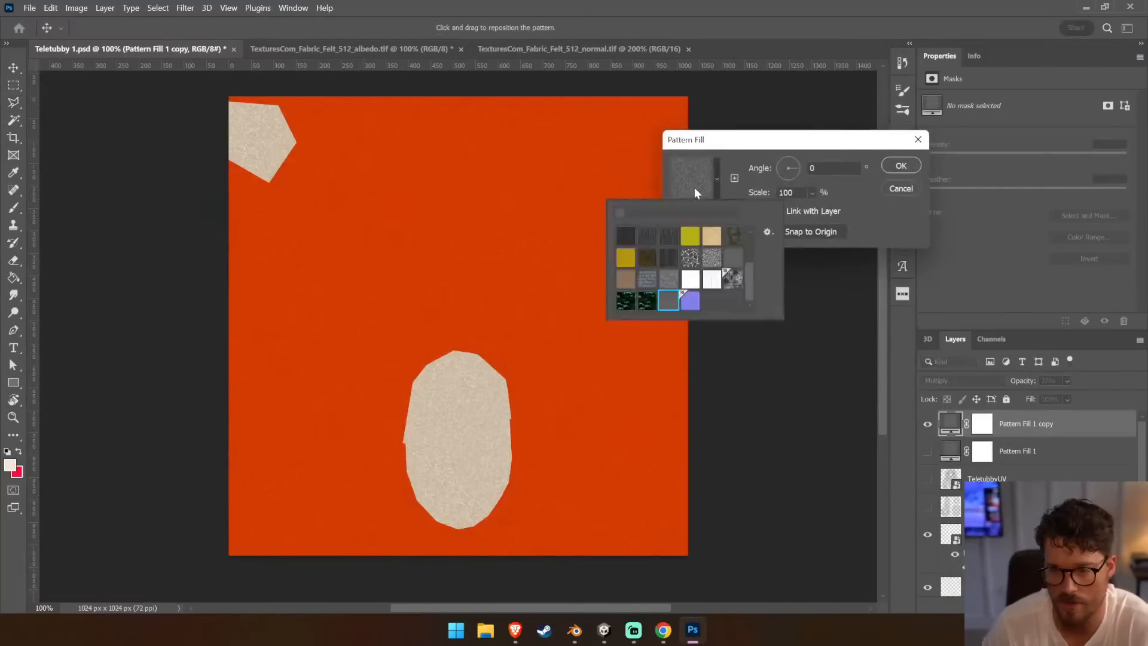
{"action": "left_click", "coordinate": [691, 301]}
{"action": "left_click", "coordinate": [899, 167]}
Set the copied pattern layer to 100% opacity and the Normal blend mode
{"action": "left_click", "coordinate": [1066, 380]}
{"action": "left_click_drag", "start_coordinate": [1074, 395], "coordinate": [1137, 402]}
{"action": "left_click", "coordinate": [980, 380]}
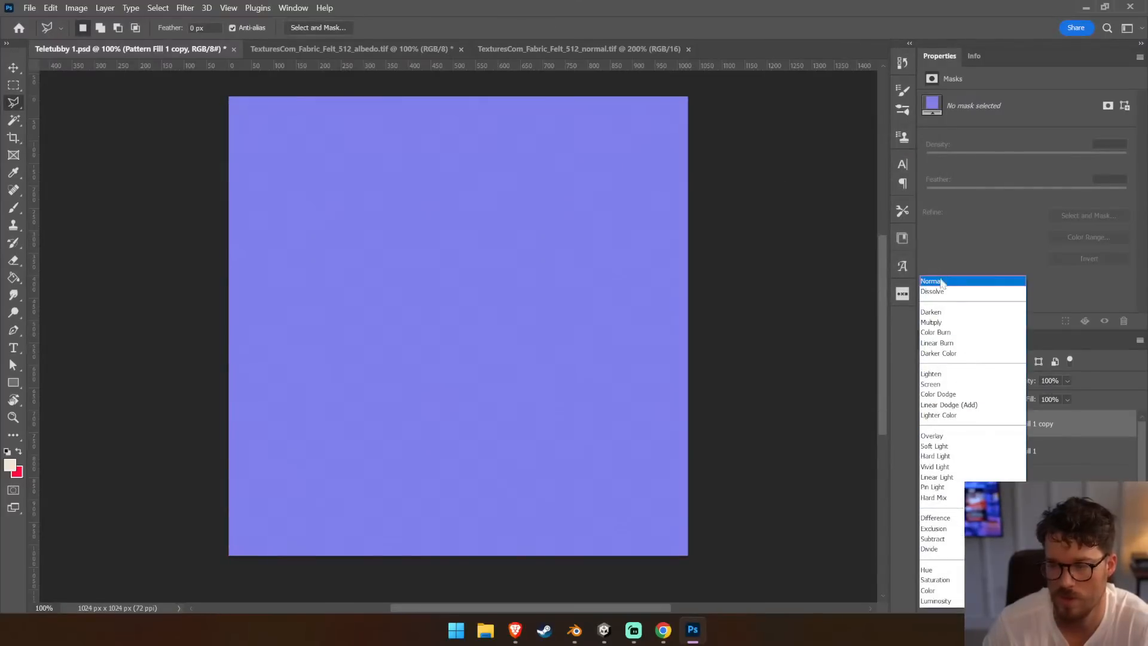
{"action": "left_click", "coordinate": [936, 282]}
Save the document as "Teletubby 1 Normal" in PSD format in the Teletubby folder
{"action": "left_click", "coordinate": [24, 9]}
{"action": "left_click", "coordinate": [87, 156]}
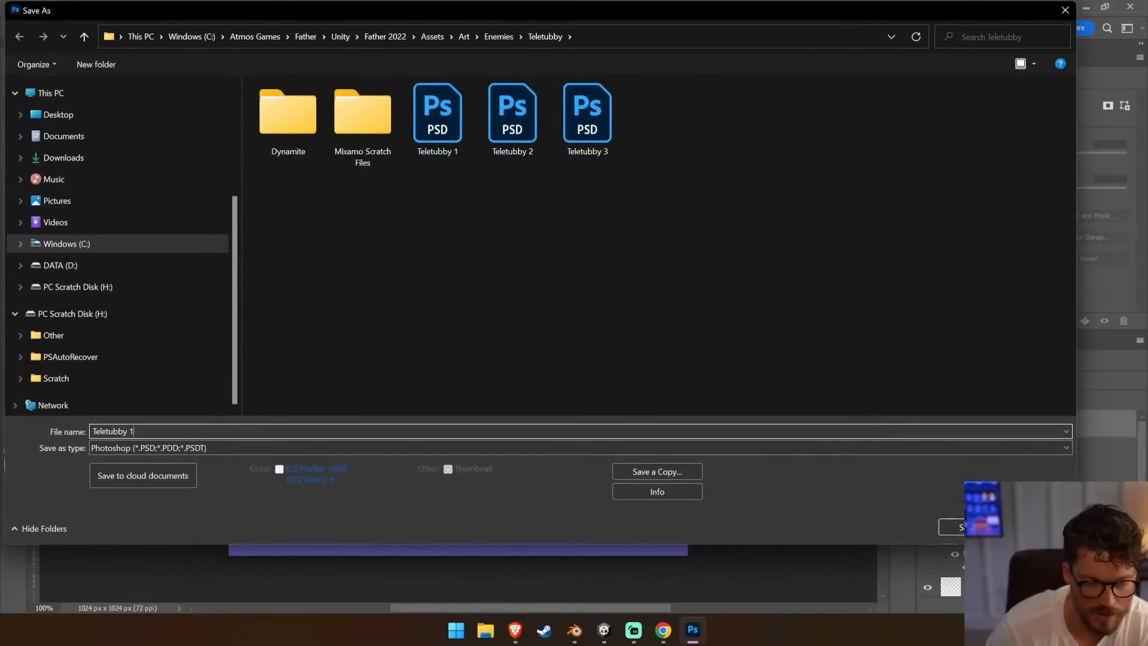
{"action": "type", "text": "Norma"}
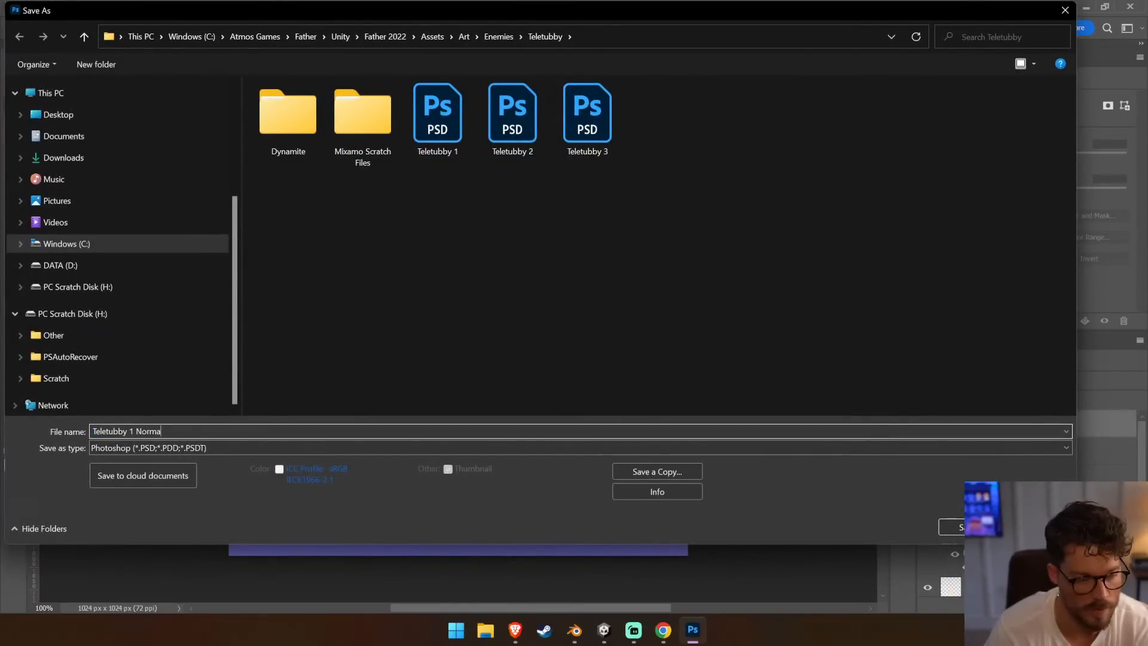
{"action": "type", "text": "l"}
{"action": "key", "text": "Return"}
Switch to Unity, assign the Teletubby 1 Normal texture as the Tellytubby material's normal map, and mark it as a normal map
{"action": "left_click", "coordinate": [609, 637]}
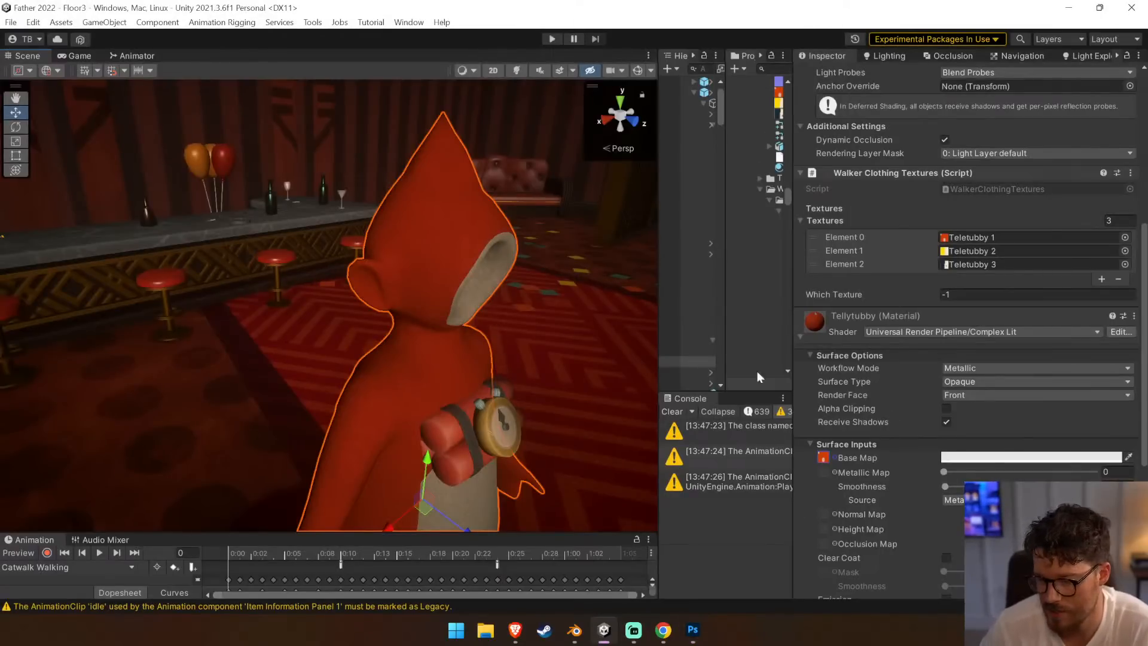
{"action": "left_click", "coordinate": [671, 414]}
{"action": "right_click_drag", "start_coordinate": [604, 490], "coordinate": [324, 339]}
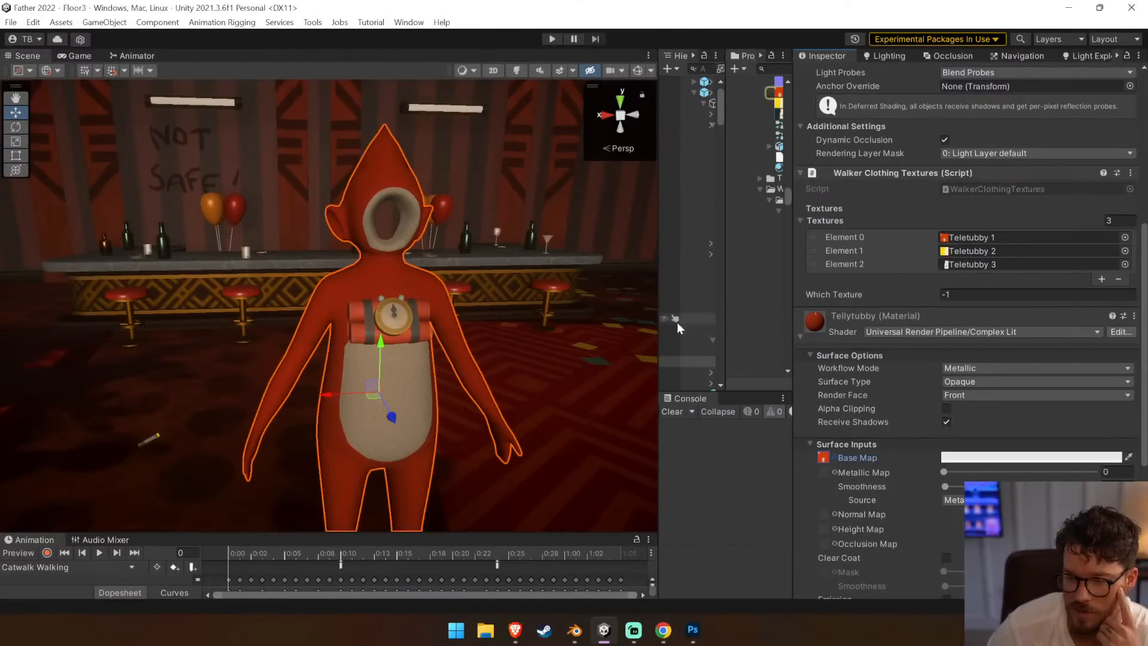
{"action": "left_click_drag", "start_coordinate": [660, 319], "coordinate": [515, 319]}
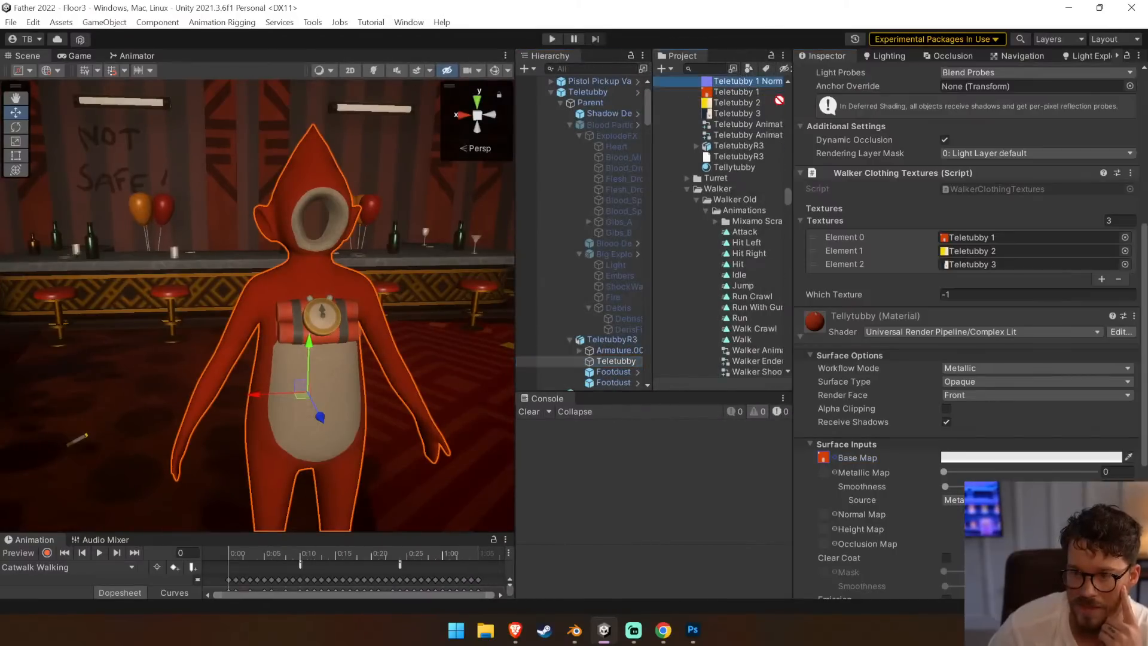
{"action": "left_click_drag", "start_coordinate": [827, 518], "coordinate": [827, 513]}
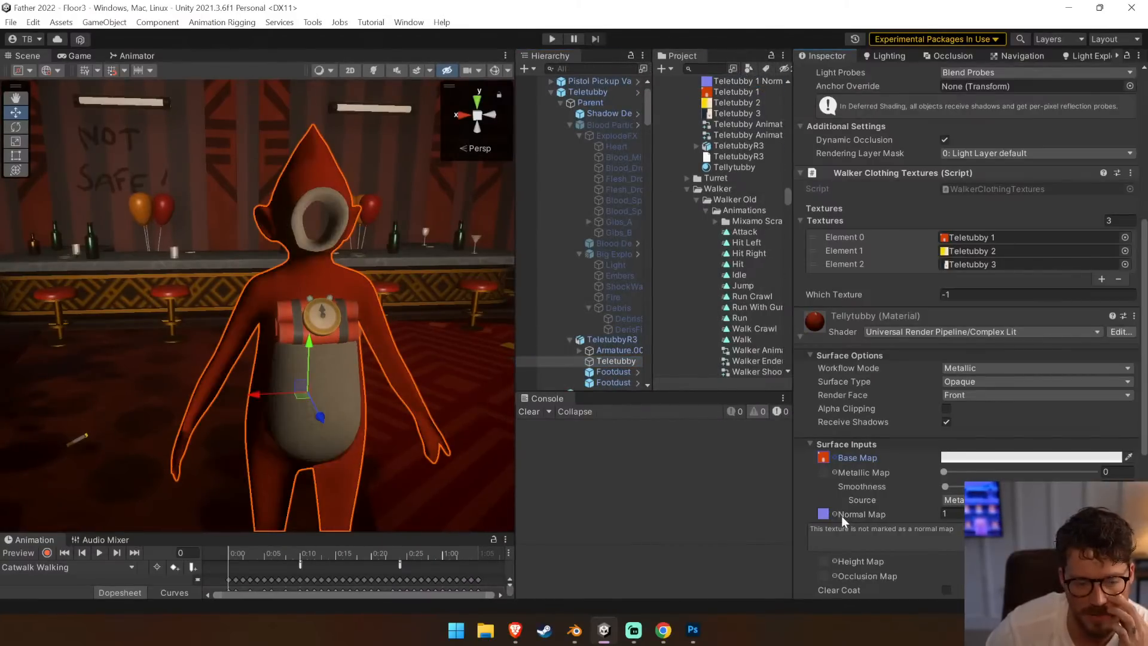
{"action": "left_click", "coordinate": [1115, 542]}
{"action": "right_click_drag", "start_coordinate": [225, 413], "coordinate": [136, 332]}
{"action": "key", "text": "w"}
{"action": "key", "text": "s"}
Set the max size of the Teletubby 1 and Teletubby 1 Normal textures to 4096 and apply the import settings
{"action": "left_click", "coordinate": [825, 459]}
{"action": "scroll", "coordinate": [751, 181], "scroll_direction": "up", "scroll_amount": 1}
{"action": "left_click", "coordinate": [754, 134], "text": "shift"}
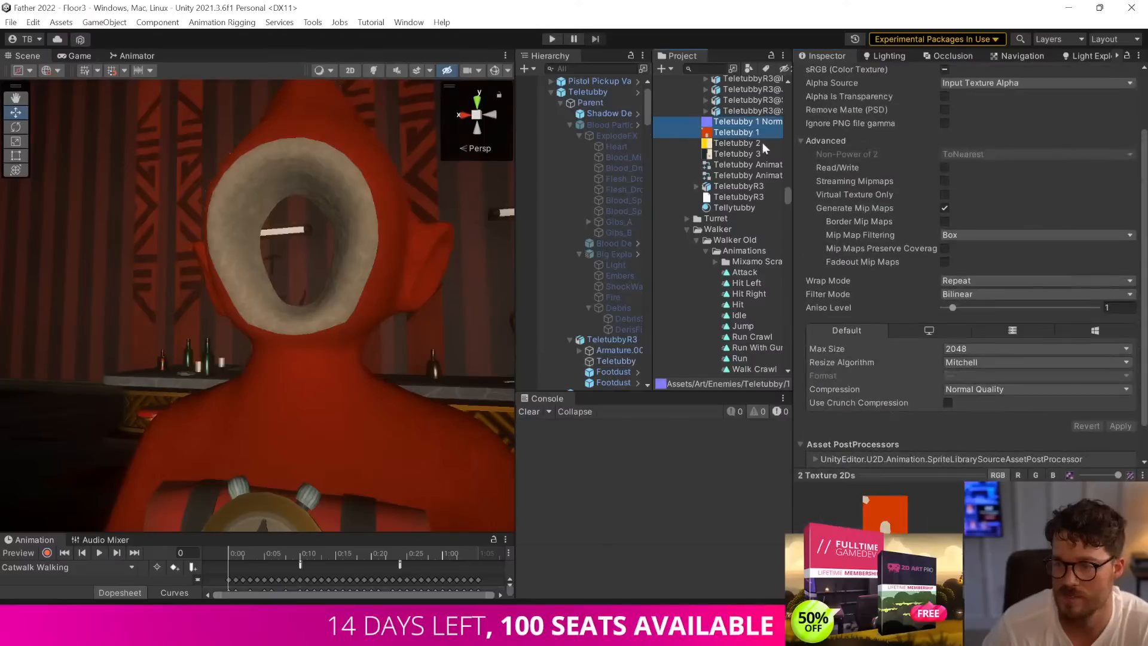
{"action": "left_click", "coordinate": [989, 351]}
{"action": "left_click", "coordinate": [984, 471]}
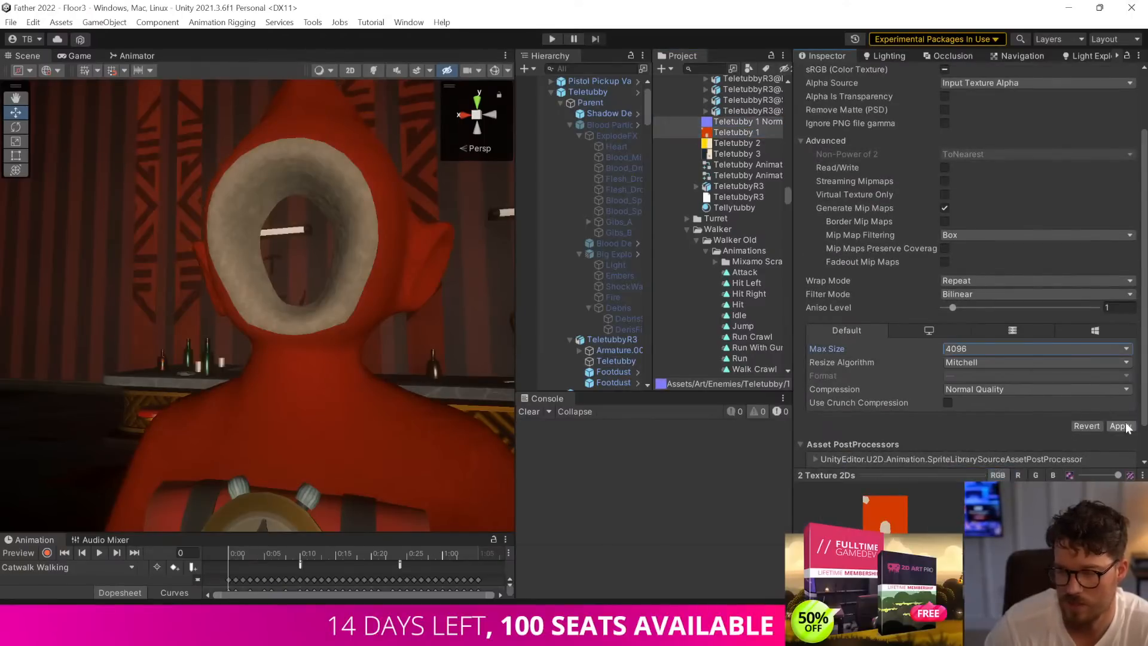
{"action": "left_click", "coordinate": [1119, 426]}
Playtest the scene in an enlarged game view to examine the felt-textured Teletubby in motion, stop playing, and inspect it in the scene view
{"action": "right_click_drag", "start_coordinate": [185, 371], "coordinate": [939, 306]}
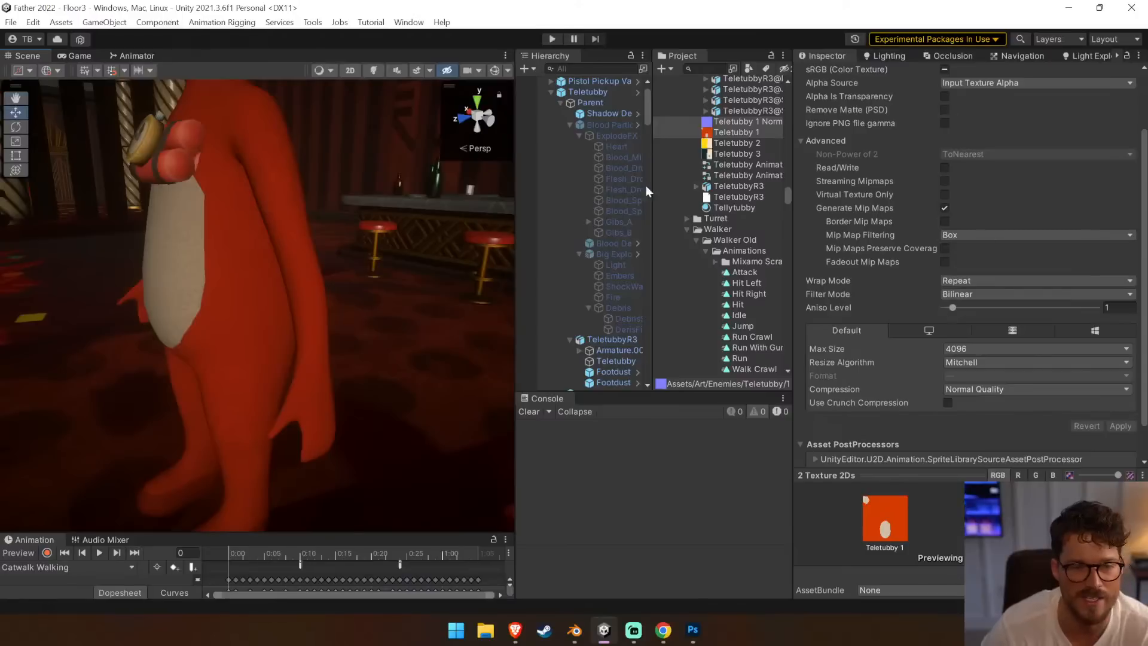
{"action": "left_click", "coordinate": [552, 40]}
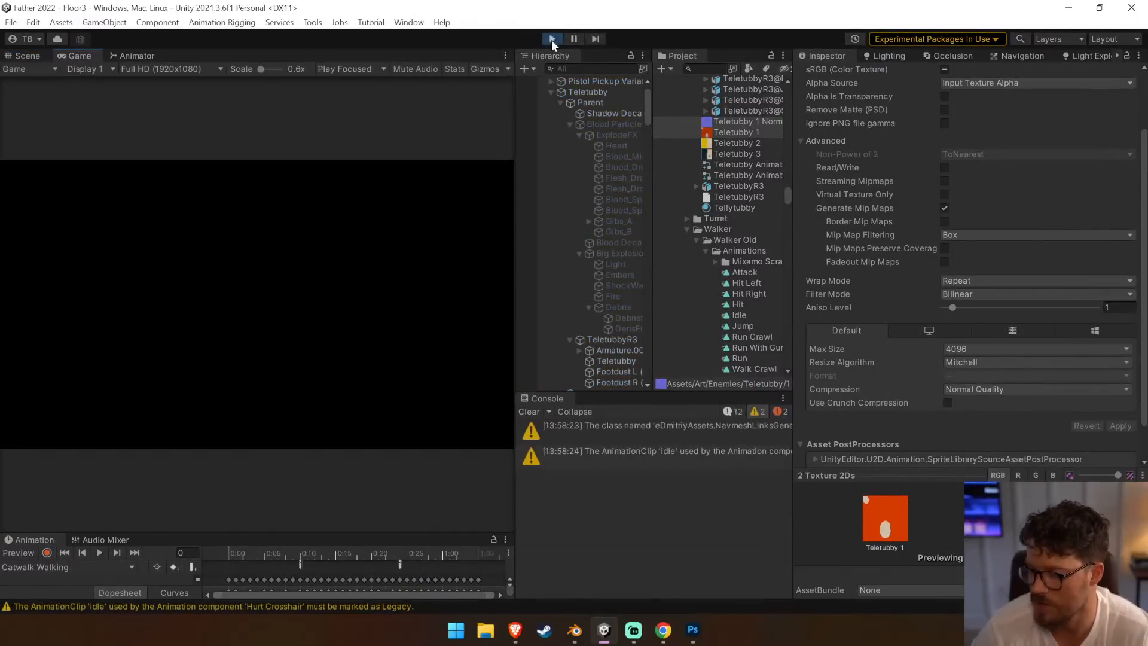
{"action": "left_click_drag", "start_coordinate": [516, 197], "coordinate": [769, 195]}
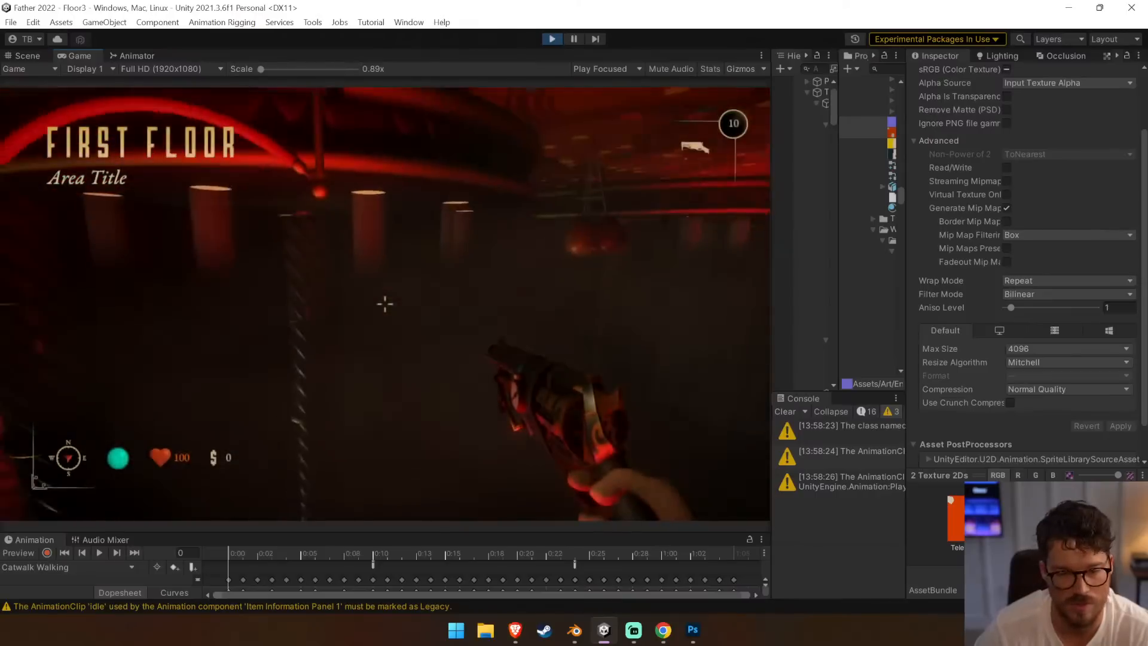
{"action": "key", "text": "w"}
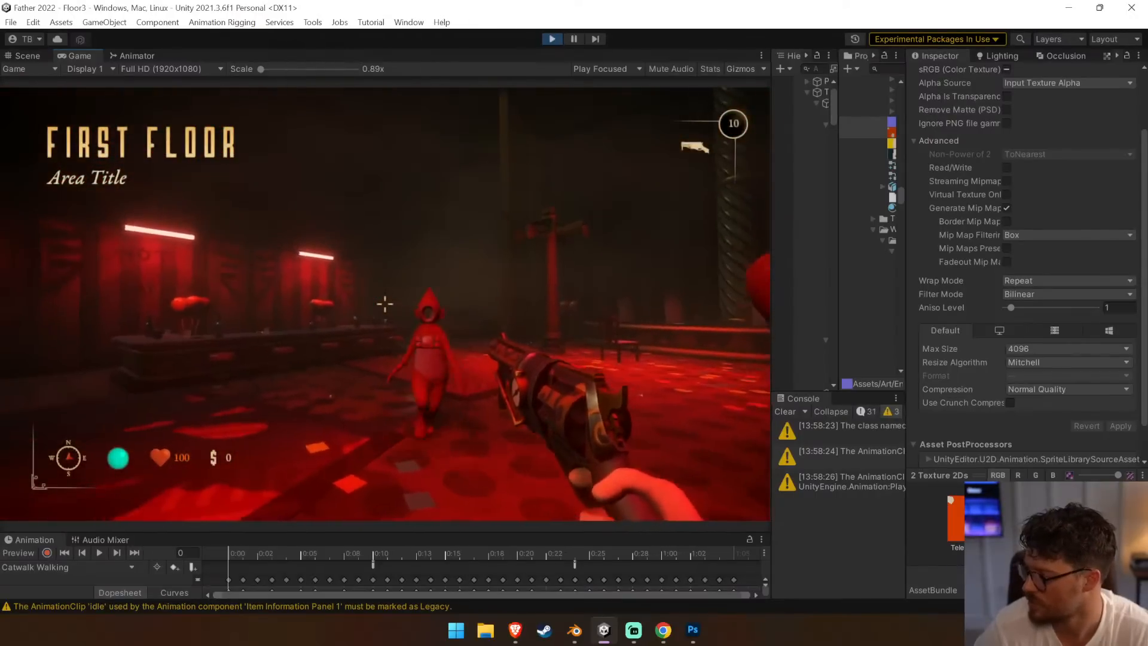
{"action": "key", "text": "s"}
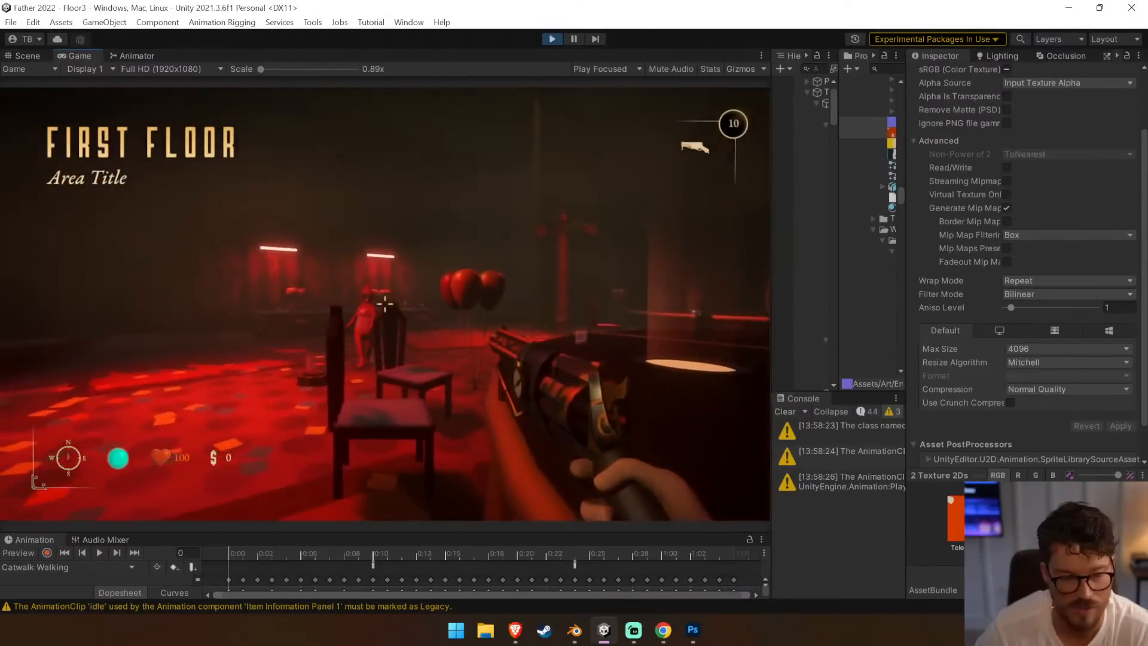
{"action": "key", "text": "w"}
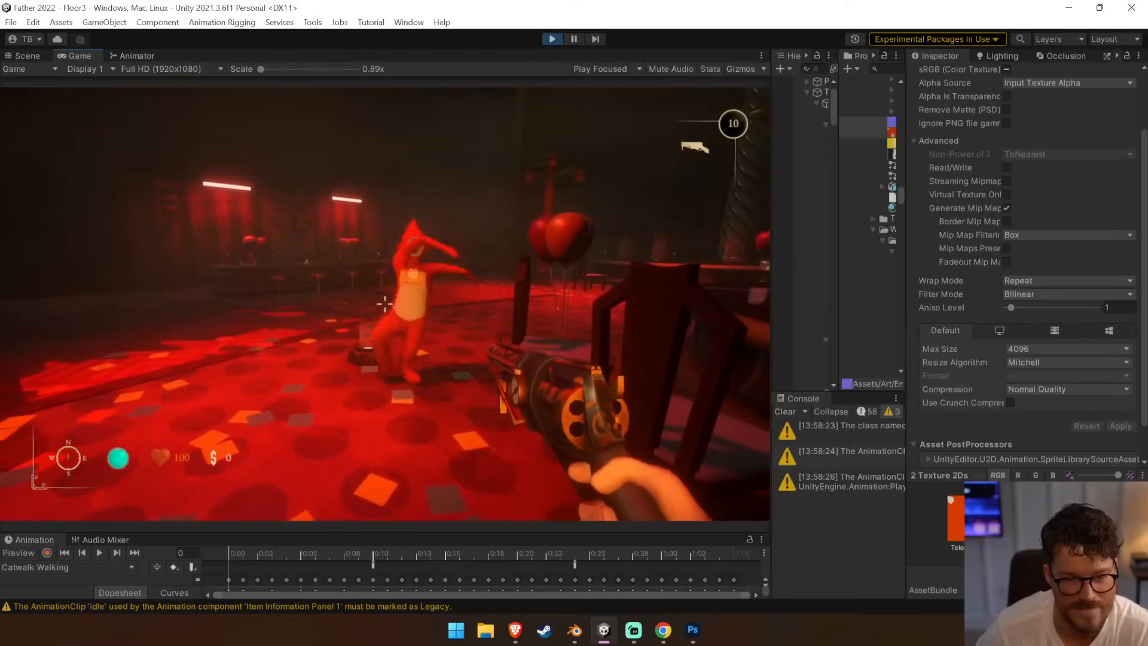
{"action": "key", "text": "s"}
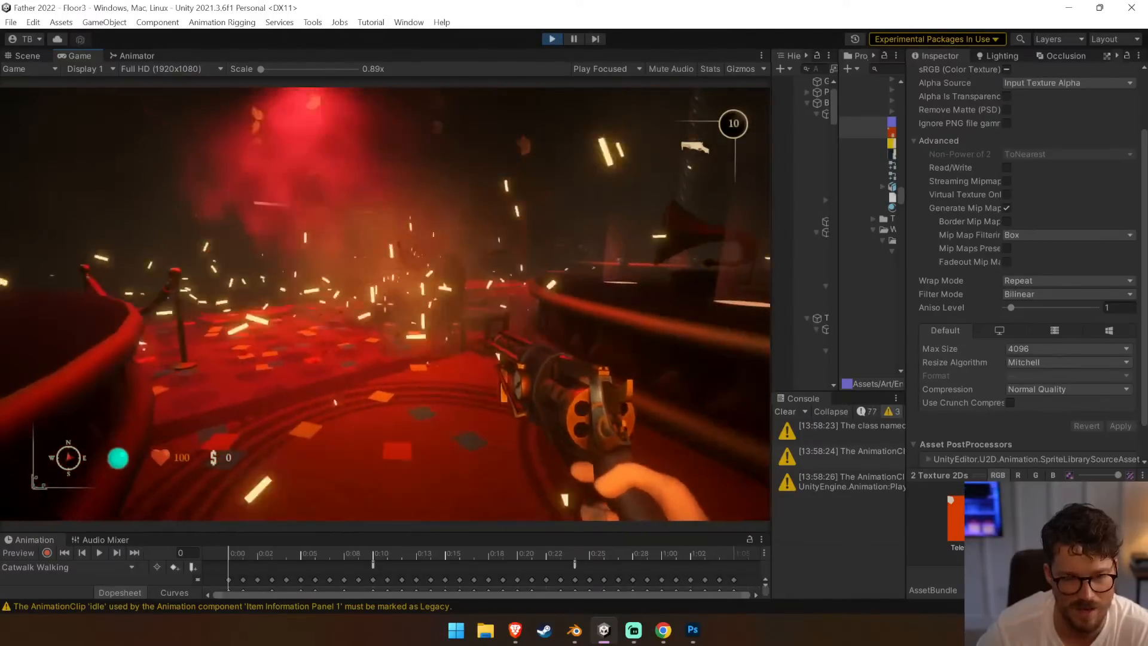
{"action": "key", "text": "w"}
{"action": "key", "text": "Escape"}
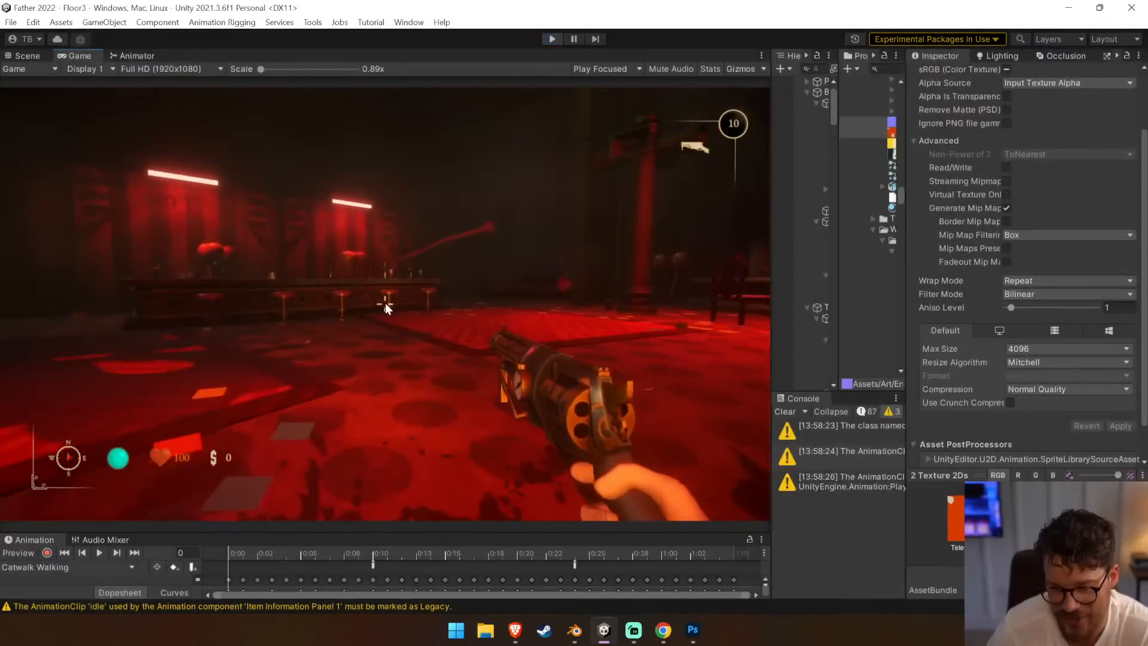
{"action": "key", "text": "ctrl+p"}
{"action": "key", "text": "s"}
{"action": "right_click_drag", "start_coordinate": [560, 311], "coordinate": [690, 318]}
{"action": "key", "text": "a"}
{"action": "key", "text": "a"}
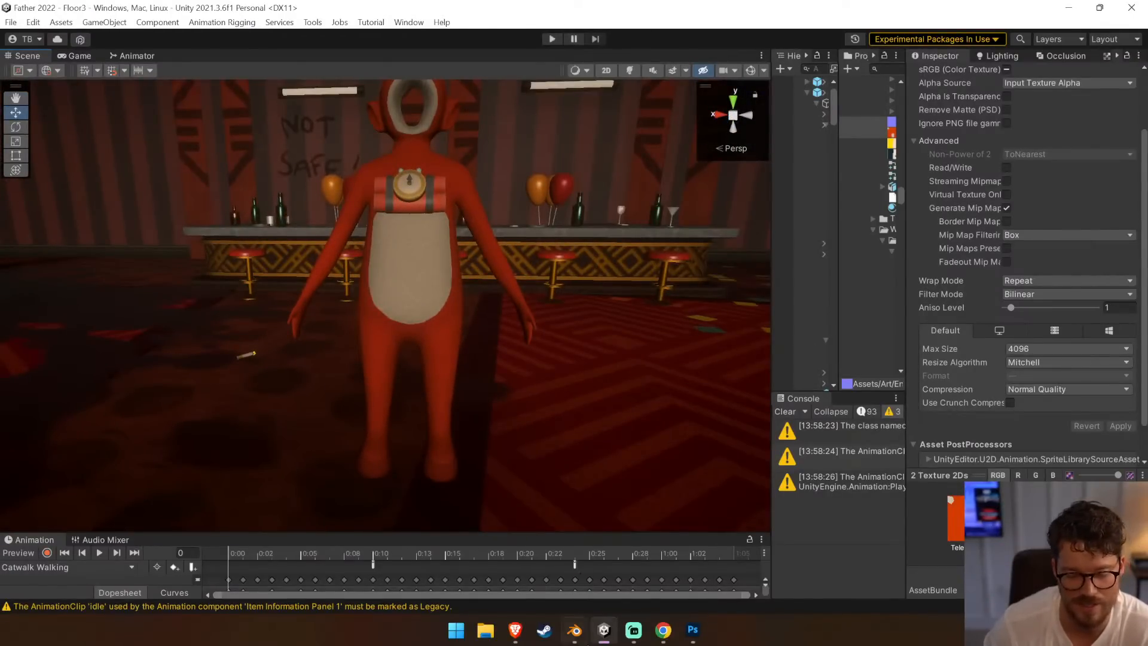
Switch to Blender and select the dense cluster of UV vertices on the body island's outer left side
{"action": "left_click", "coordinate": [576, 632]}
{"action": "left_click", "coordinate": [407, 171]}
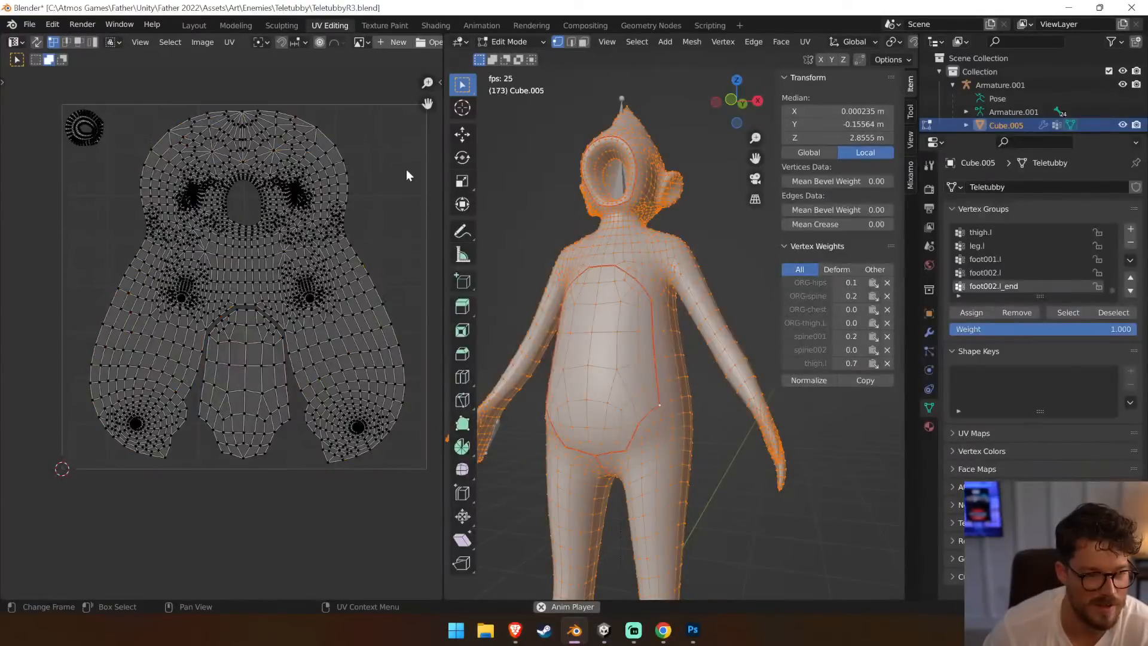
{"action": "left_click", "coordinate": [181, 298]}
{"action": "left_click", "coordinate": [180, 293]}
{"action": "left_click_drag", "start_coordinate": [144, 267], "coordinate": [200, 314]}
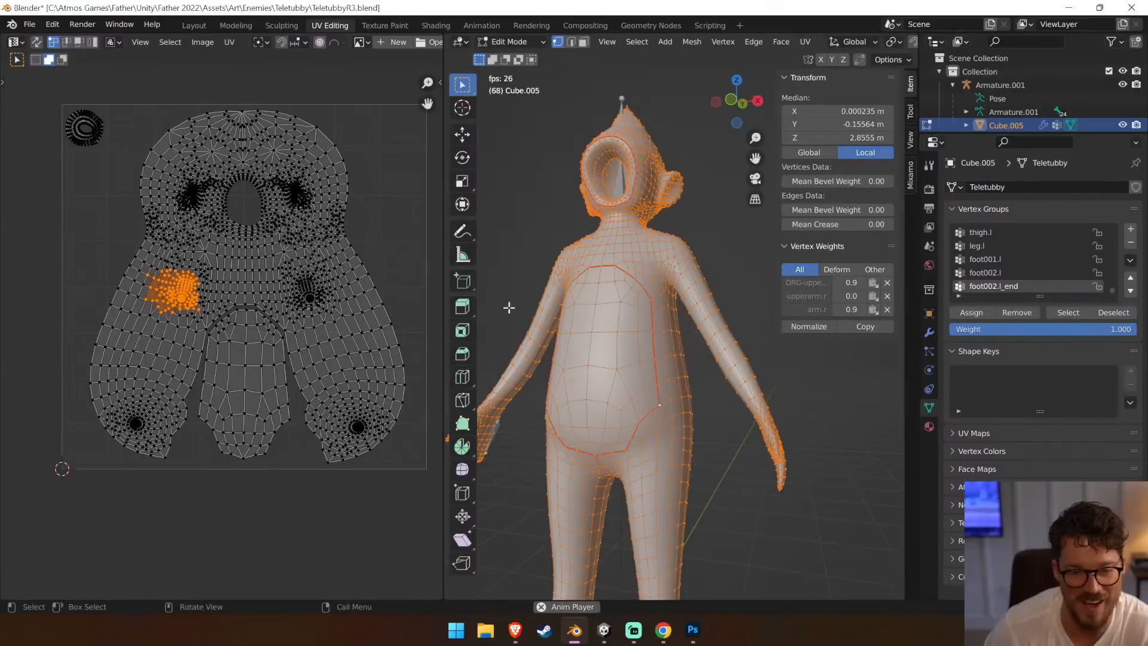
Try to unwrap the whole Teletubby mesh with Smart UV Project at a 66° angle limit and undo it
{"action": "left_click", "coordinate": [512, 269]}
{"action": "key", "text": "a"}
{"action": "key", "text": "u"}
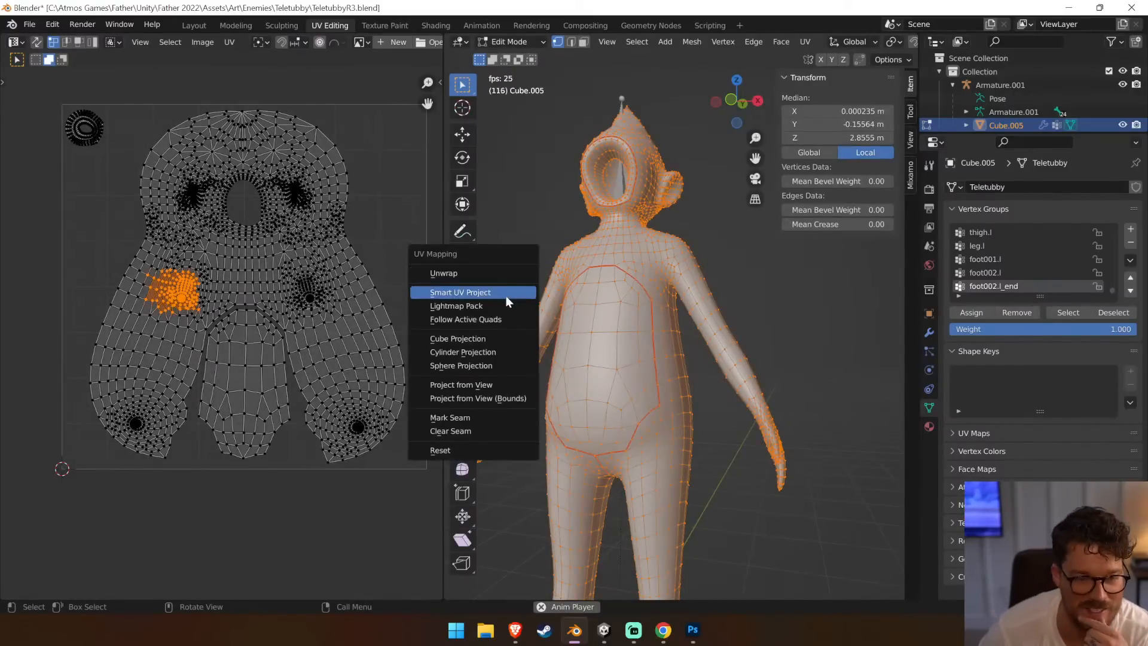
{"action": "left_click", "coordinate": [506, 293]}
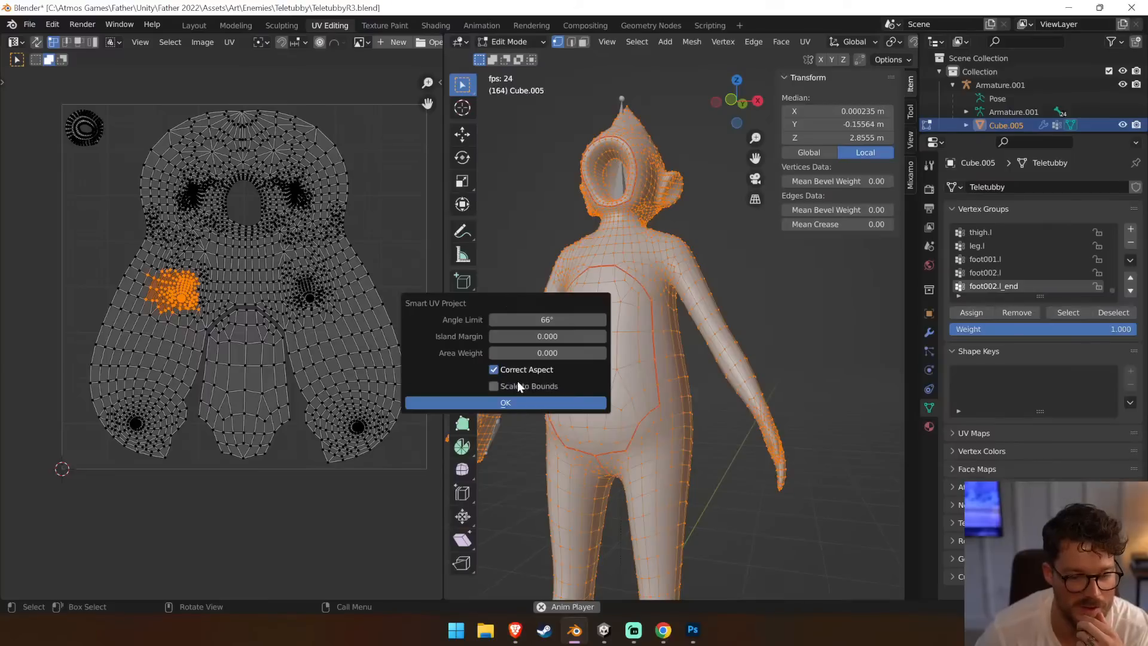
{"action": "left_click", "coordinate": [512, 402]}
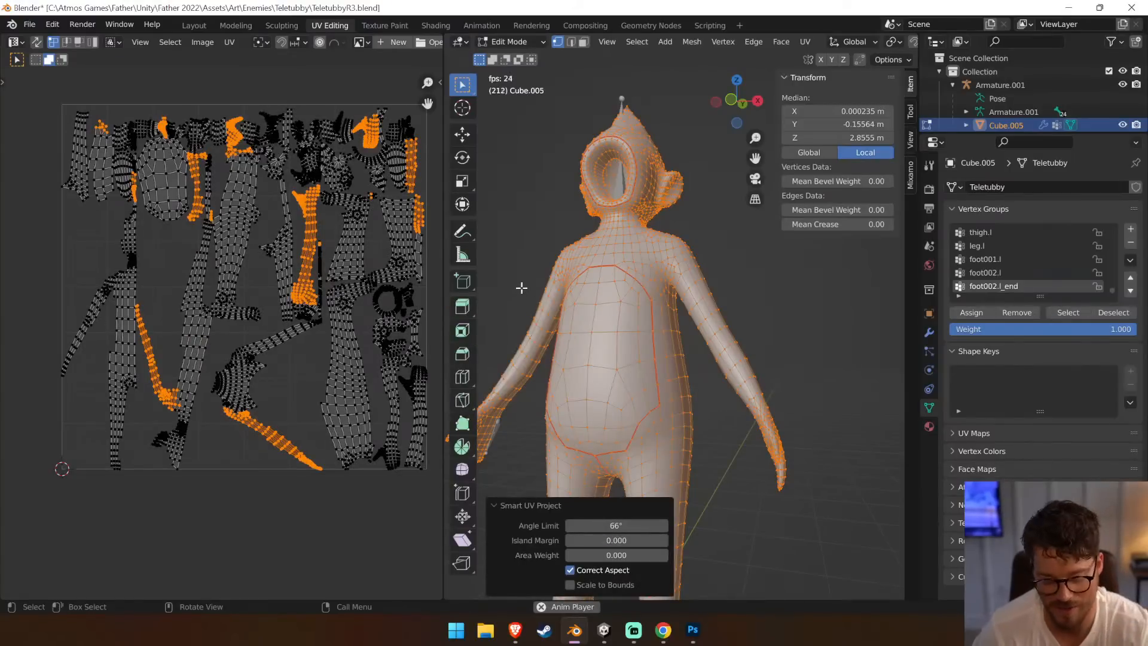
{"action": "key", "text": "ctrl+z"}
{"action": "middle_click_drag", "start_coordinate": [539, 234], "coordinate": [556, 287]}
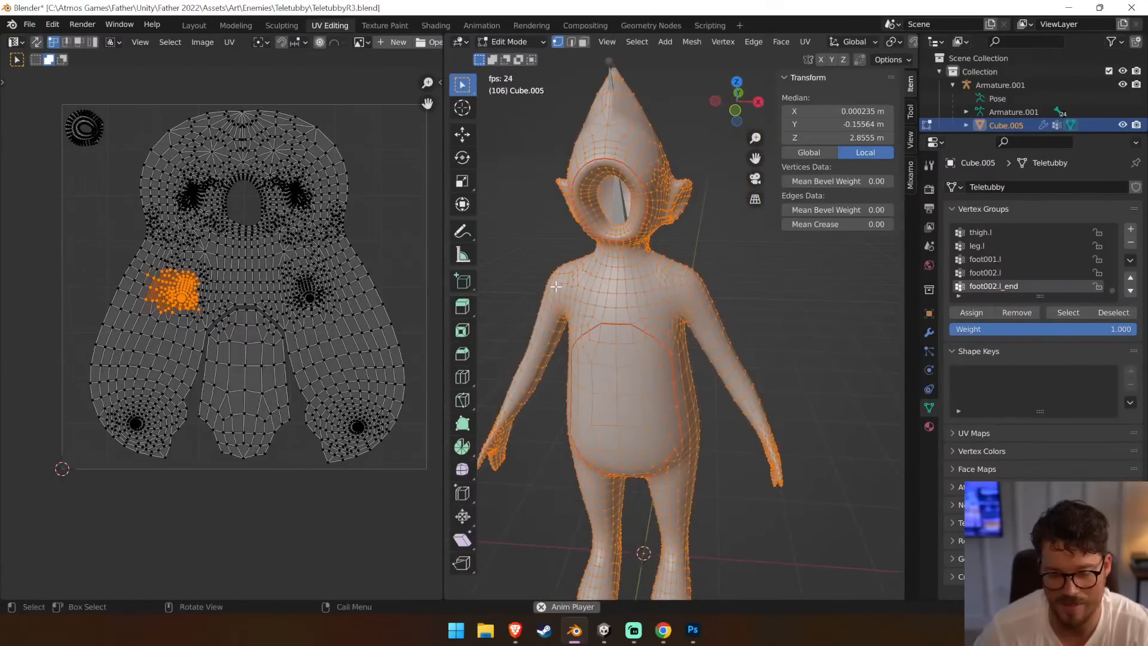
Switch to Photoshop and, in the Teletubby 1 Normal document, hide the Pattern Fill 1 copy layer and show the Pattern Fill 1 layer
{"action": "left_click", "coordinate": [698, 630]}
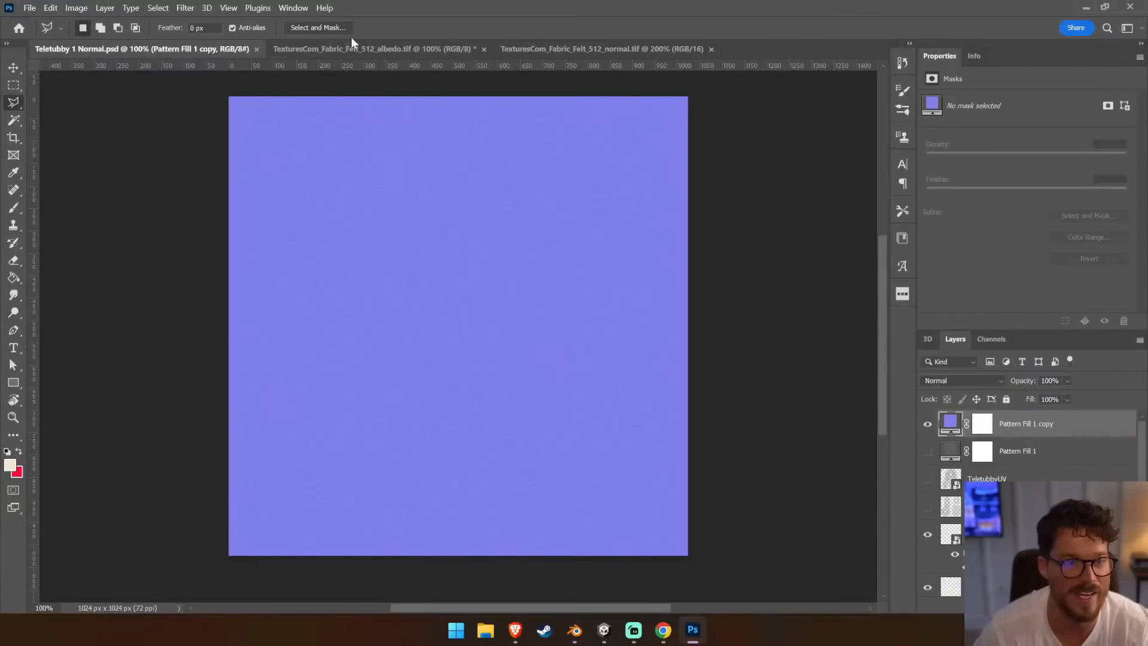
{"action": "left_click", "coordinate": [338, 50]}
{"action": "left_click", "coordinate": [598, 49]}
{"action": "left_click", "coordinate": [169, 50]}
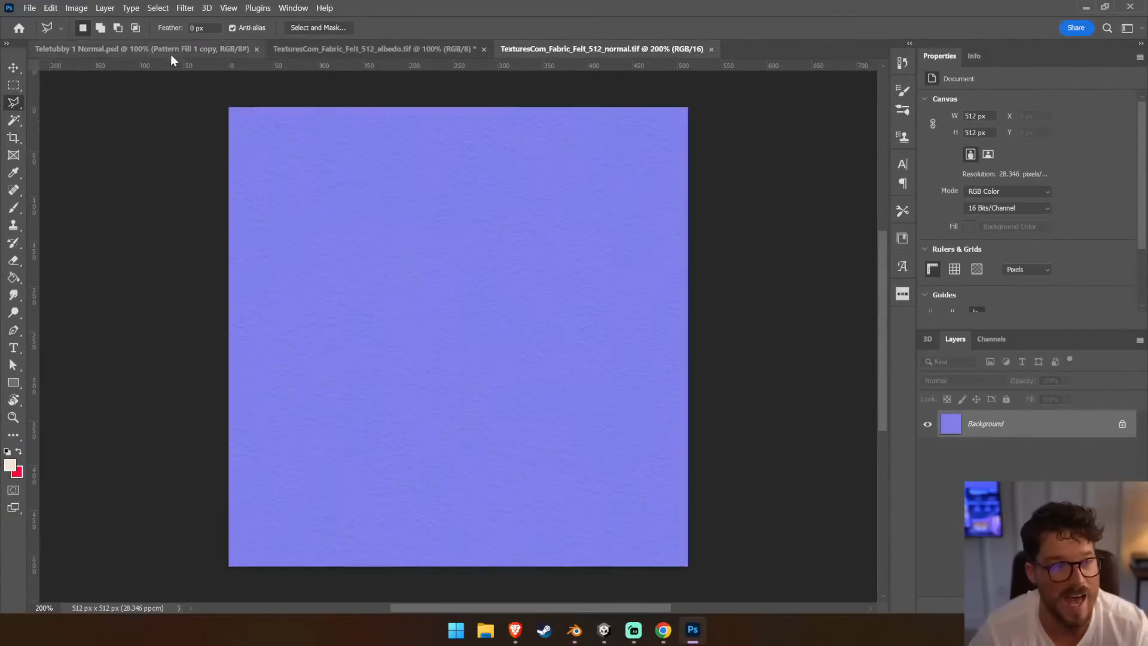
{"action": "left_click", "coordinate": [927, 423]}
{"action": "left_click", "coordinate": [927, 451]}
Reopen the recent document Teletubby 1.psd and show its TeletubbyUV layer
{"action": "left_click", "coordinate": [30, 8]}
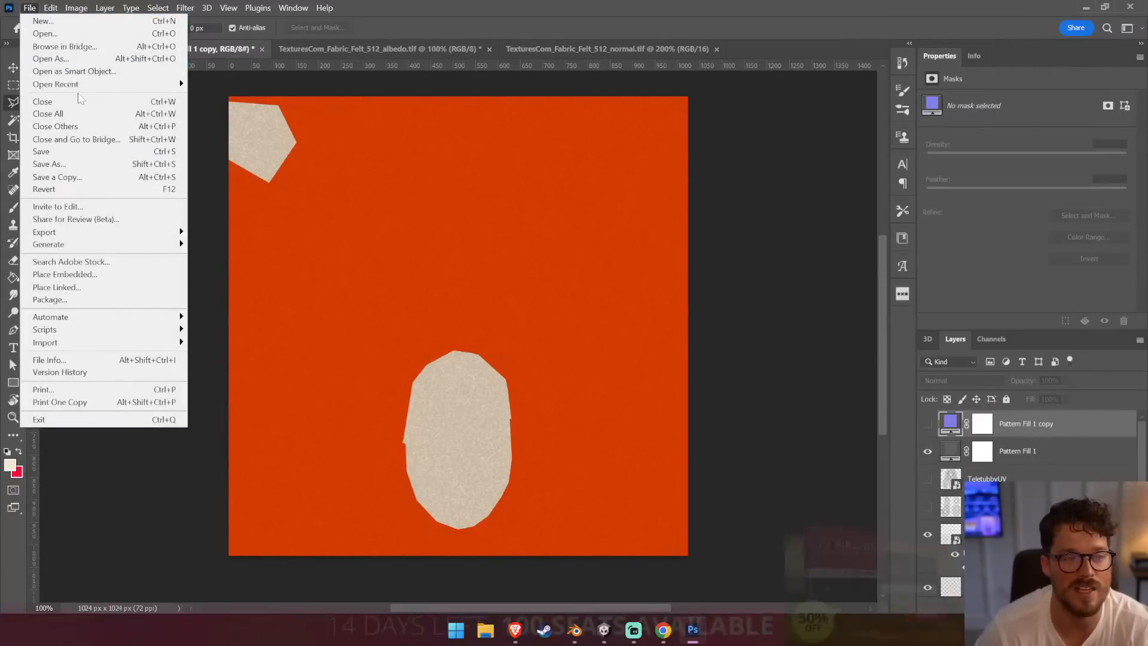
{"action": "mouse_move", "coordinate": [60, 84]}
{"action": "left_click", "coordinate": [335, 109]}
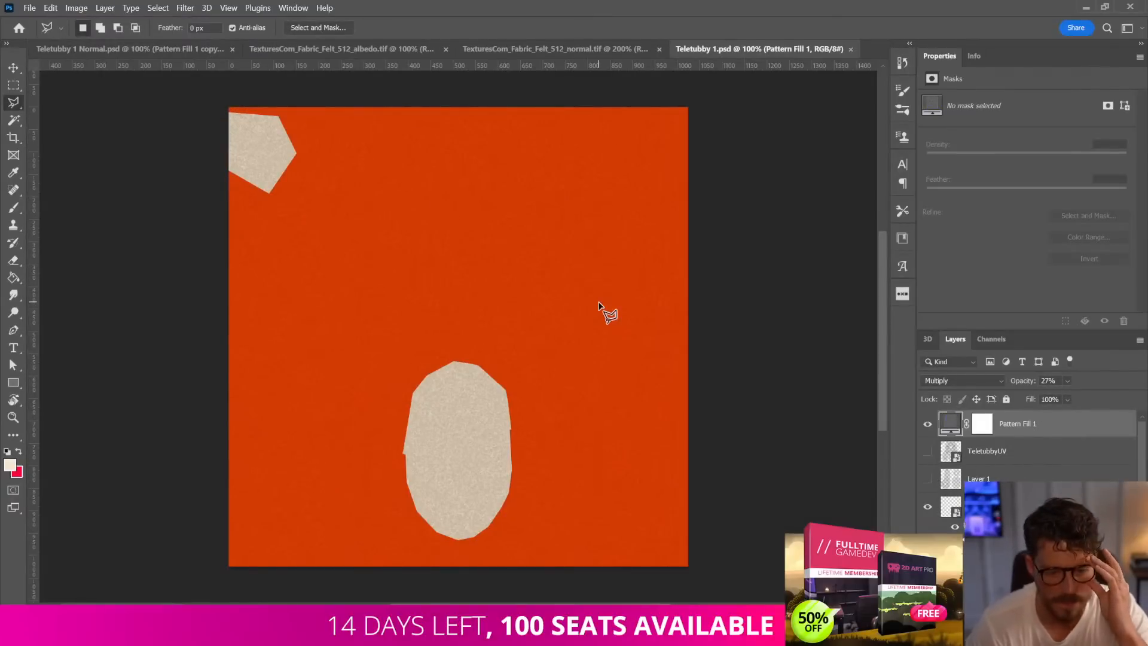
{"action": "left_click", "coordinate": [926, 451]}
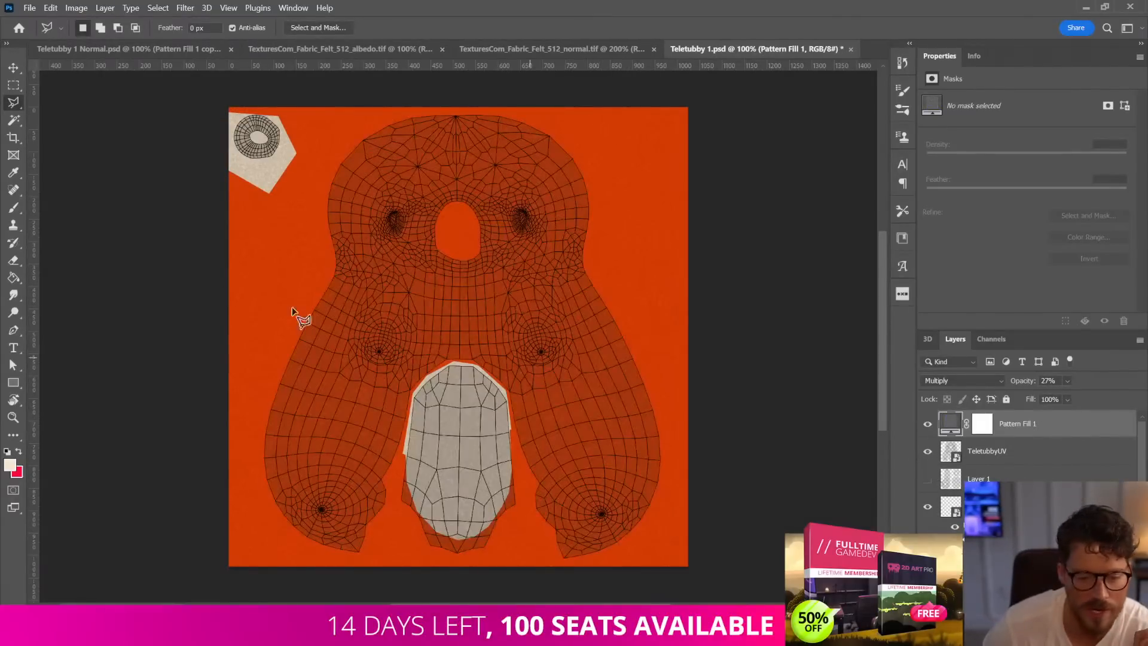
Activate the Brush tool and add a new empty layer directly above the TeletubbyUV layer
{"action": "left_click", "coordinate": [13, 208]}
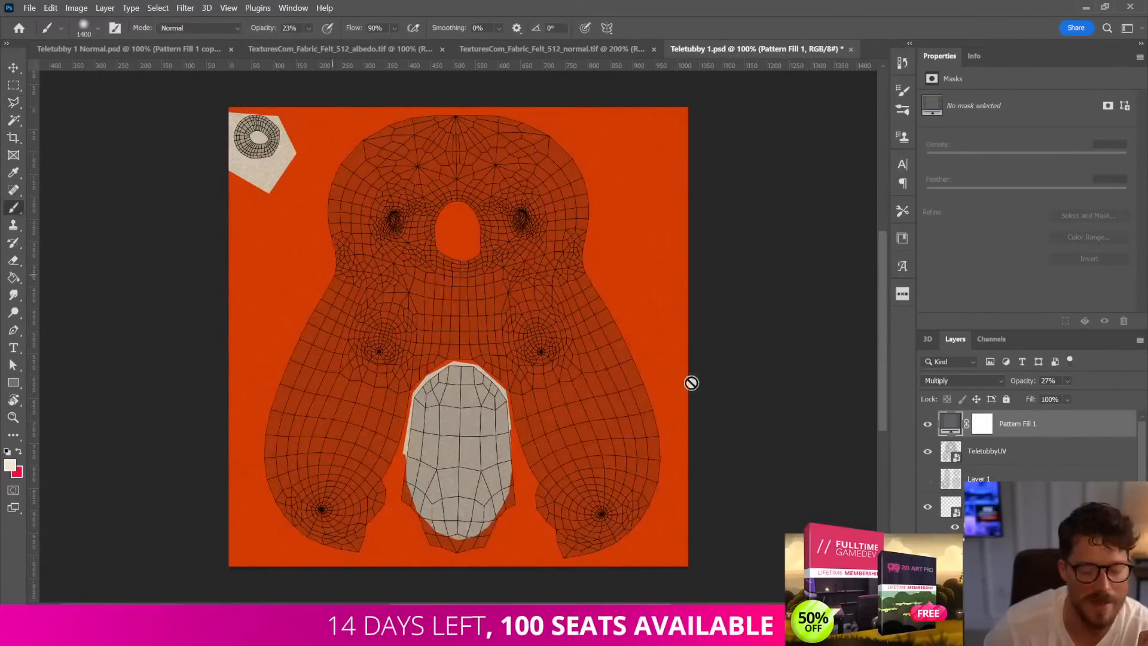
{"action": "left_click", "coordinate": [1034, 457]}
{"action": "left_click", "coordinate": [1103, 606]}
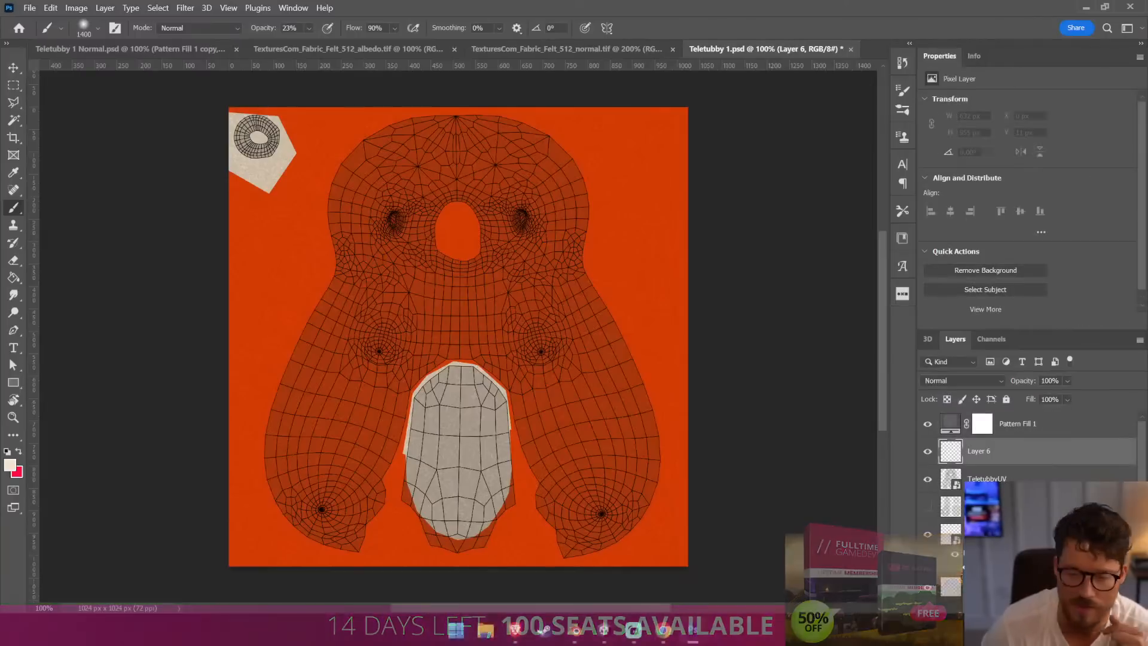
Set the foreground colour to black and reduce the brush size to 100
{"action": "left_click", "coordinate": [9, 465]}
{"action": "left_click_drag", "start_coordinate": [866, 380], "coordinate": [961, 494]}
{"action": "left_click", "coordinate": [1096, 318]}
{"action": "key", "text": "["}
{"action": "key", "text": "["}
{"action": "key", "text": "["}
{"action": "key", "text": "["}
{"action": "key", "text": "["}
{"action": "key", "text": "["}
{"action": "key", "text": "["}
{"action": "key", "text": "["}
{"action": "key", "text": "["}
{"action": "key", "text": "["}
{"action": "key", "text": "["}
{"action": "key", "text": "["}
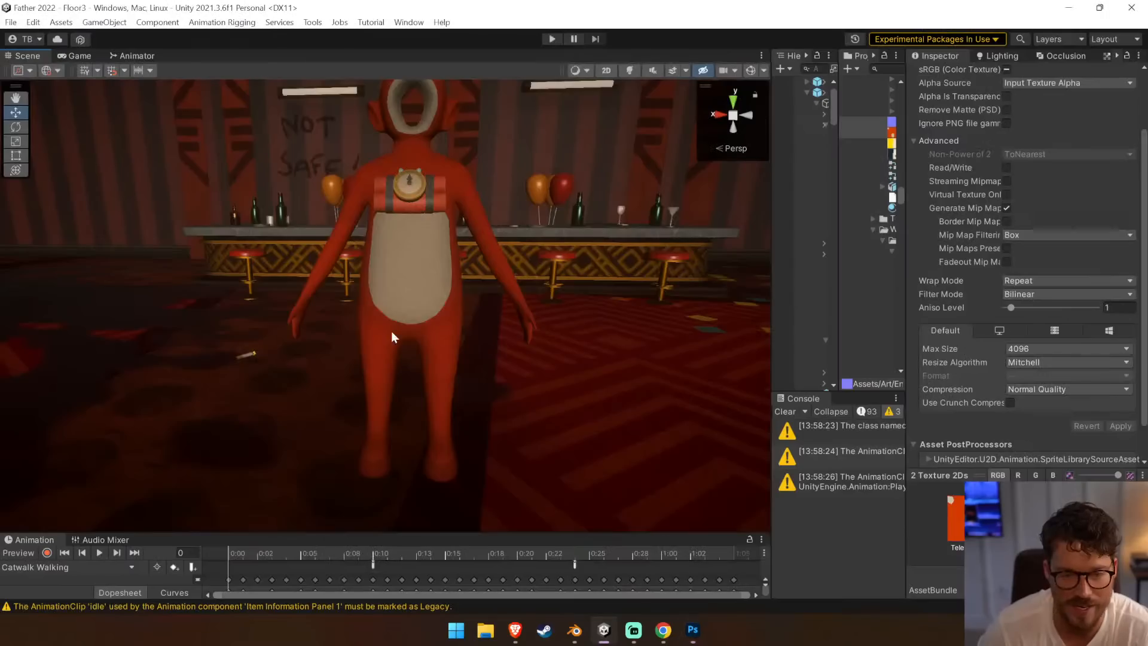
Check the character in Unity, switch to Blender, and unwrap the whole Teletubby mesh
{"action": "right_click_drag", "start_coordinate": [392, 333], "coordinate": [368, 263]}
{"action": "key", "text": "alt+Tab"}
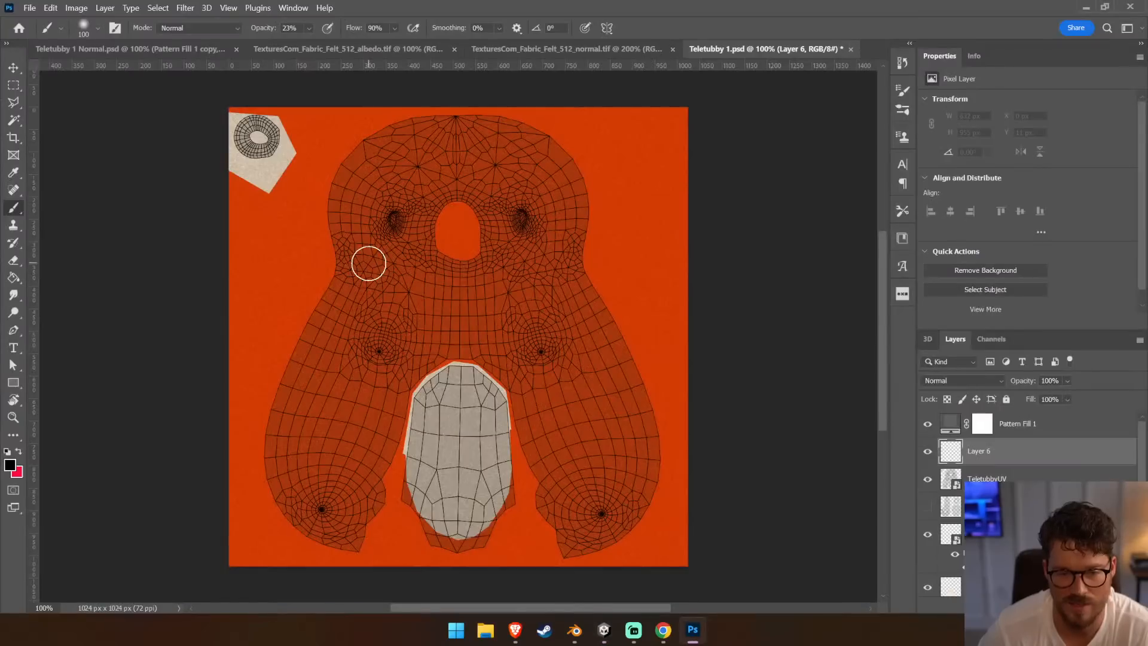
{"action": "left_click", "coordinate": [577, 635]}
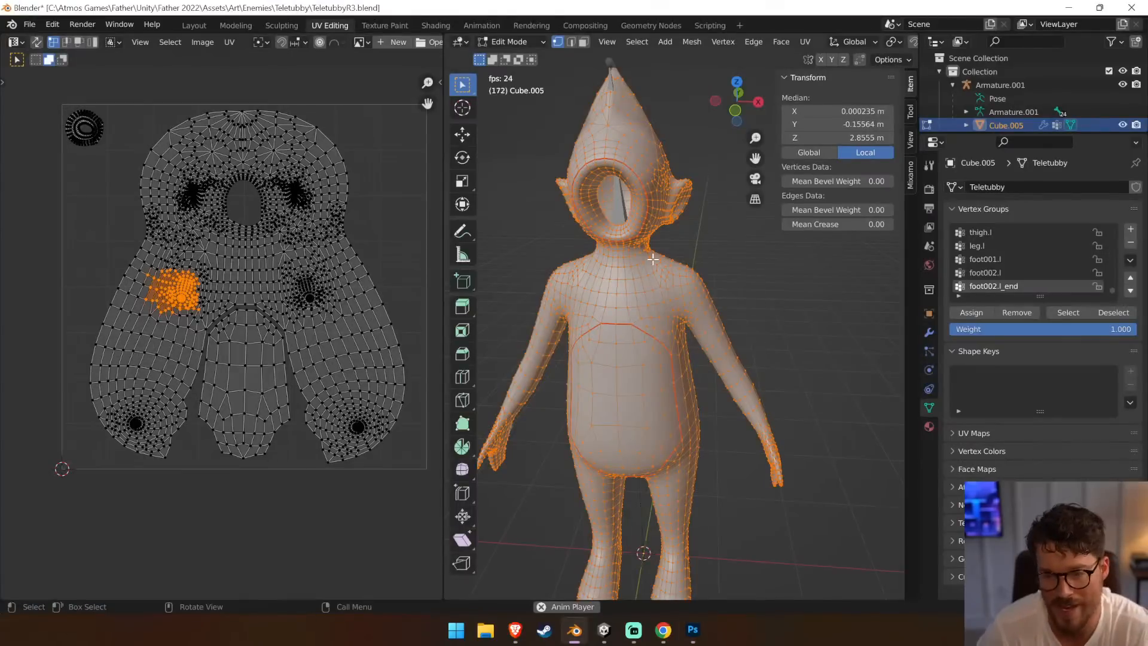
{"action": "key", "text": "u"}
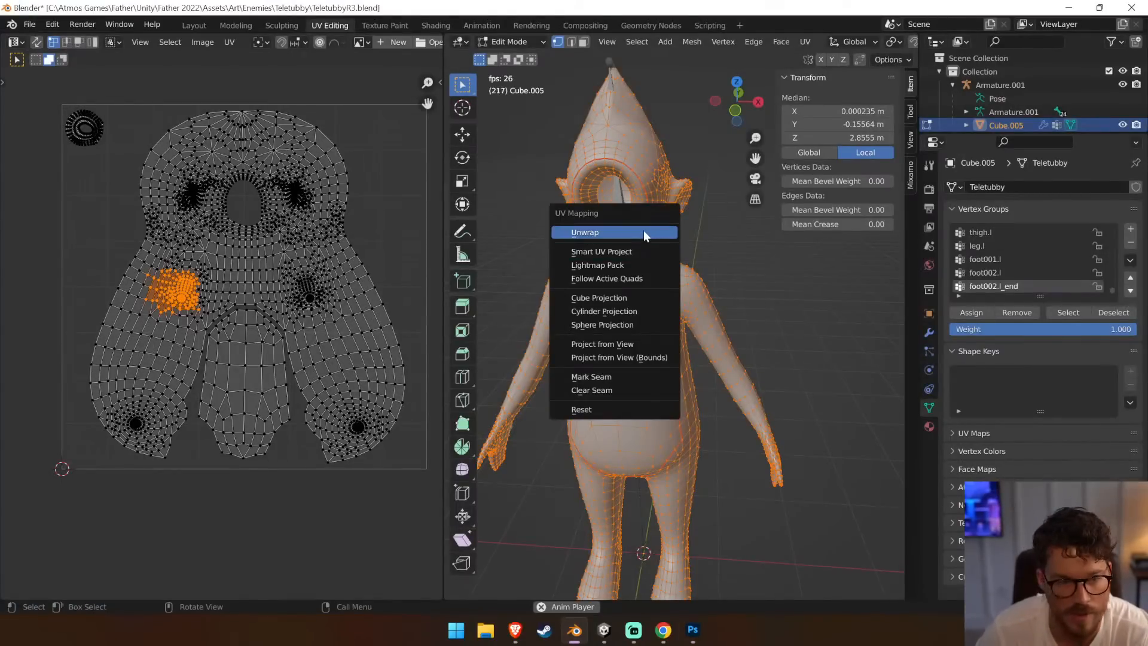
{"action": "left_click", "coordinate": [643, 232]}
{"action": "left_click", "coordinate": [643, 234]}
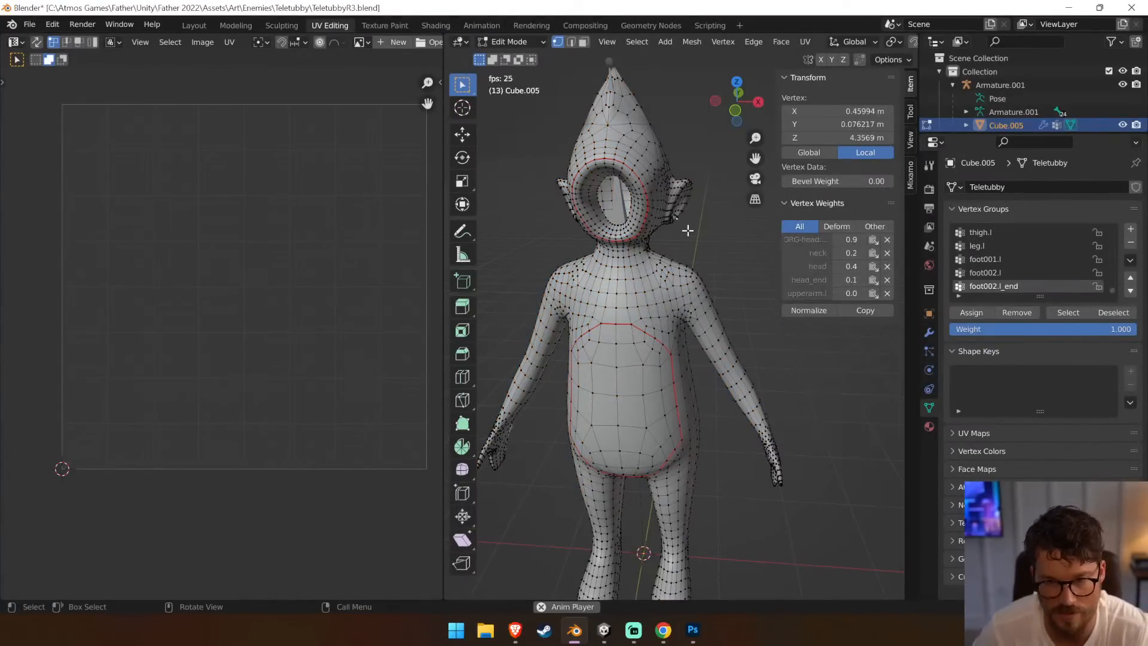
Try a Cylinder Projection on the whole mesh, and unwrap it again with the Angle Based method
{"action": "key", "text": "a"}
{"action": "key", "text": "u"}
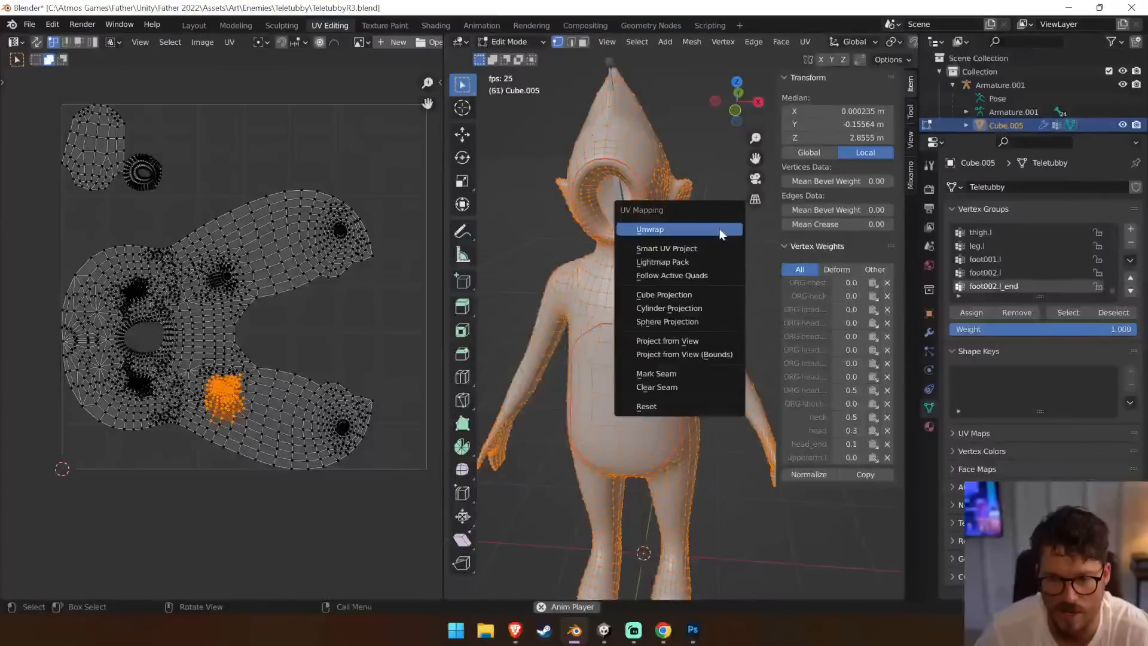
{"action": "left_click", "coordinate": [703, 307]}
{"action": "key", "text": "u"}
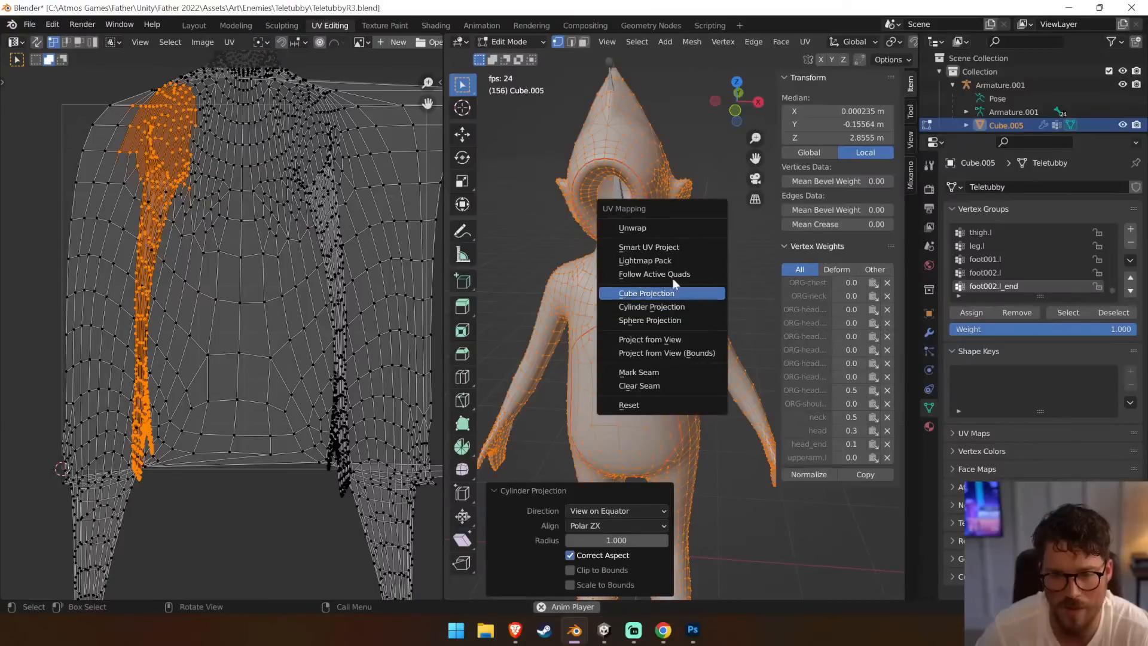
{"action": "middle_click_drag", "start_coordinate": [657, 223], "coordinate": [722, 170]}
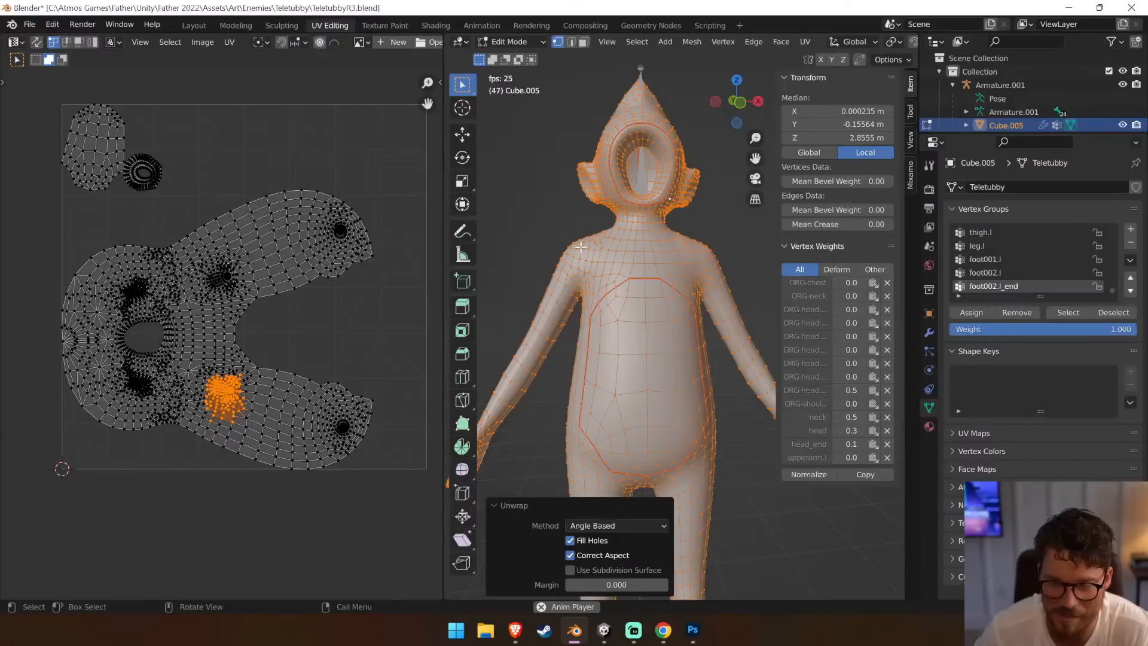
Try to select the edge loop around the base of the character's right ear, and clear the selection
{"action": "middle_click_drag", "start_coordinate": [580, 245], "coordinate": [648, 302]}
{"action": "left_click", "coordinate": [672, 306]}
{"action": "scroll", "coordinate": [666, 296], "scroll_direction": "up", "scroll_amount": 4}
{"action": "left_click", "coordinate": [677, 284], "text": "alt"}
{"action": "left_click", "coordinate": [641, 273], "text": "alt"}
{"action": "key", "text": "ctrl+z"}
{"action": "left_click", "coordinate": [638, 270], "text": "shift"}
{"action": "left_click", "coordinate": [608, 267], "text": "shift"}
{"action": "middle_click_drag", "start_coordinate": [607, 267], "coordinate": [634, 181]}
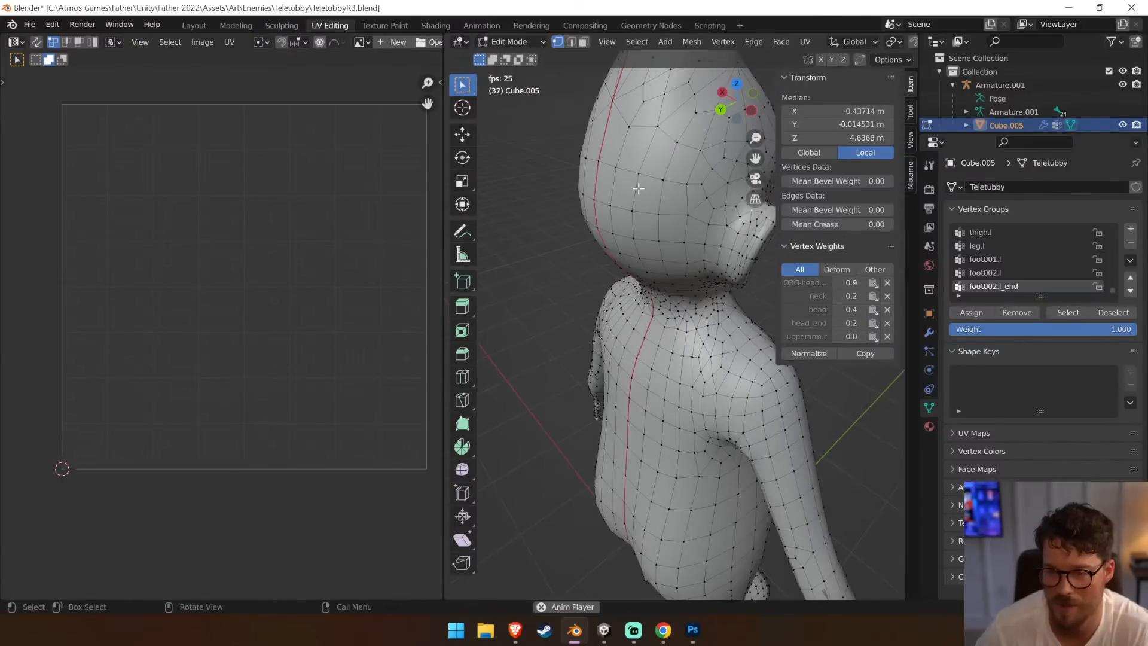
{"action": "middle_click_drag", "start_coordinate": [635, 267], "coordinate": [715, 253]}
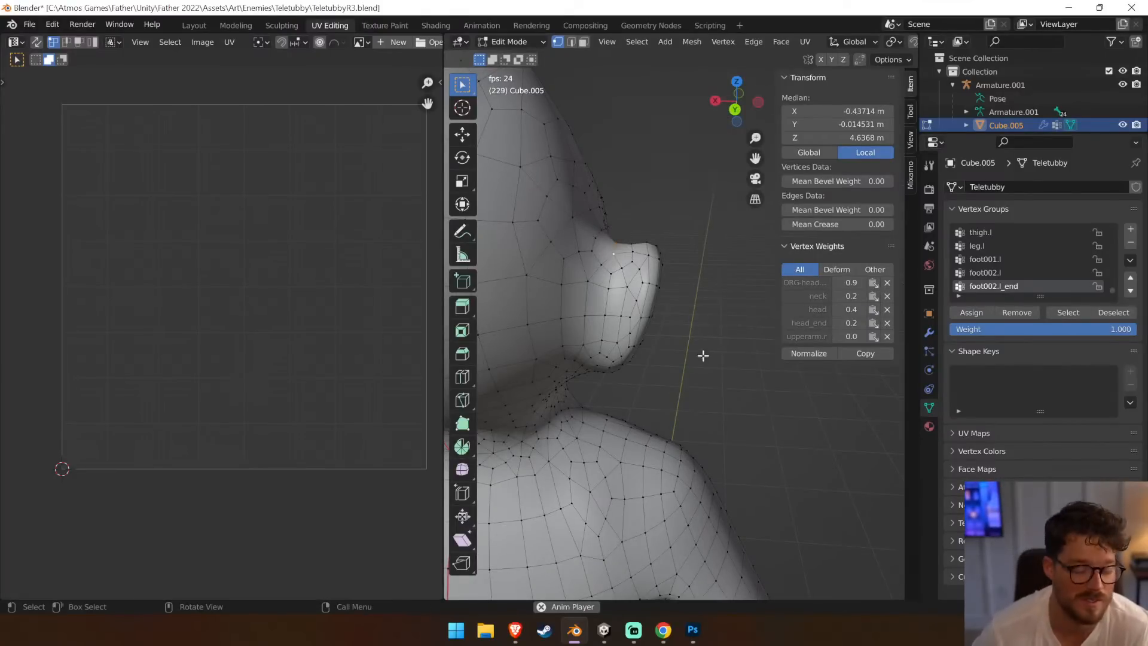
{"action": "left_click", "coordinate": [693, 388]}
Try to select the vertices around the base of the character's right ear from behind, and show the mesh in wireframe
{"action": "key", "text": "KP_1"}
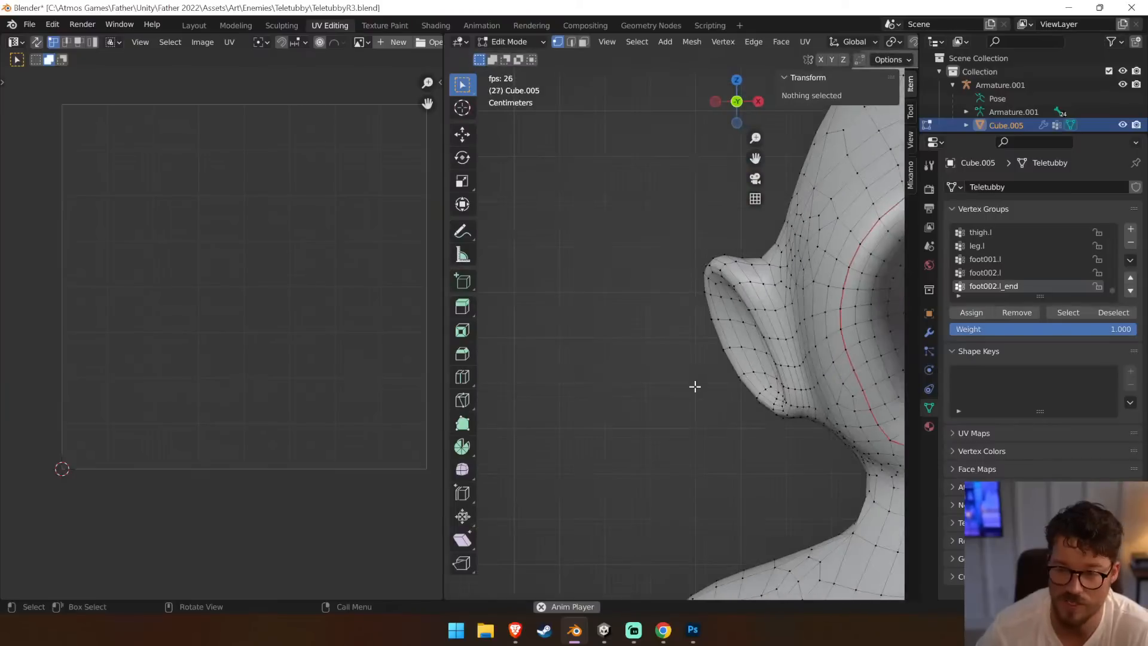
{"action": "scroll", "coordinate": [695, 386], "scroll_direction": "down", "scroll_amount": 5}
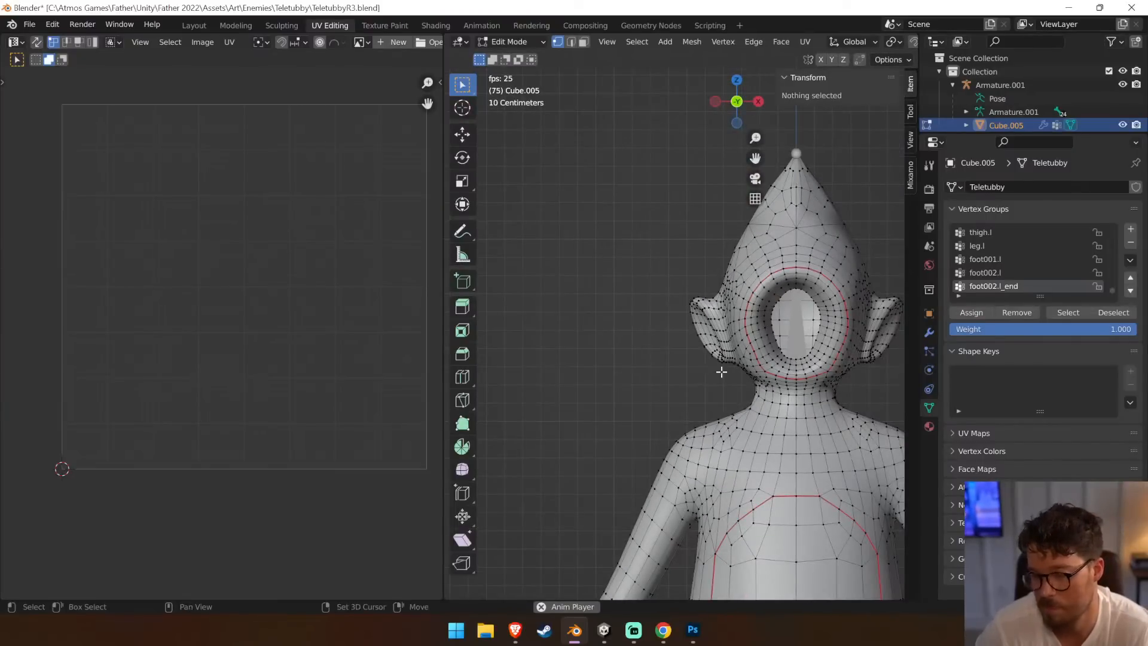
{"action": "mouse_move", "coordinate": [721, 369]}
{"action": "middle_mouse_down", "text": "shift"}
{"action": "mouse_move", "coordinate": [537, 397]}
{"action": "mouse_move", "coordinate": [556, 382]}
{"action": "mouse_move", "coordinate": [735, 430]}
{"action": "mouse_move", "coordinate": [768, 412]}
{"action": "mouse_move", "coordinate": [708, 359]}
{"action": "middle_mouse_up", "text": "shift"}
{"action": "left_click", "coordinate": [709, 359]}
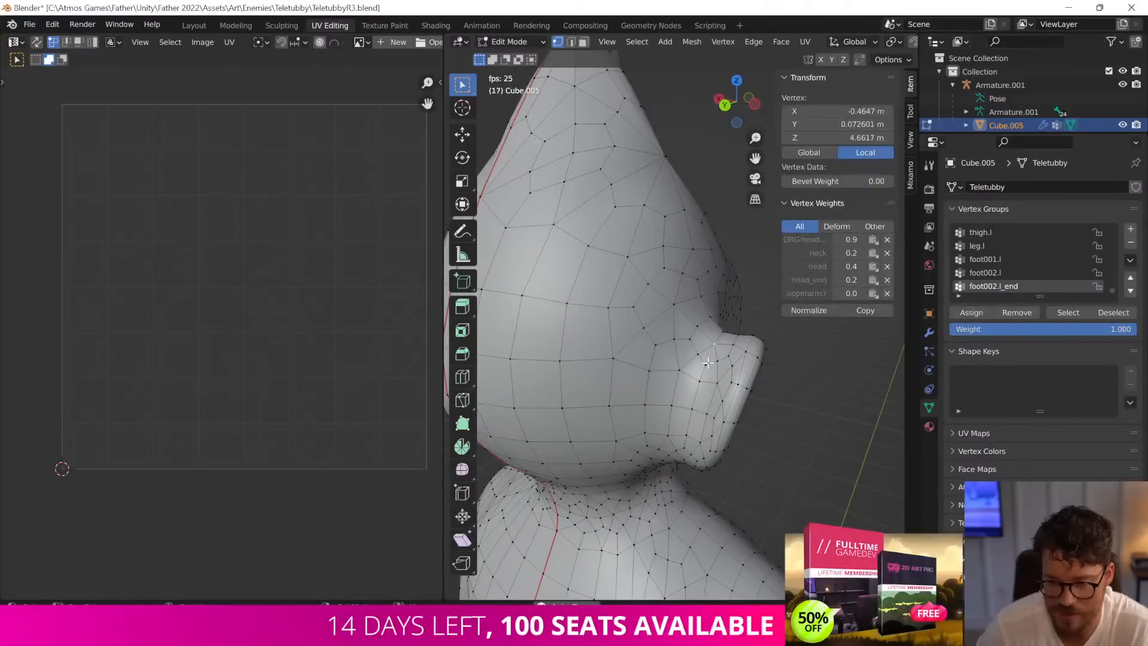
{"action": "left_click", "coordinate": [703, 368], "text": "shift"}
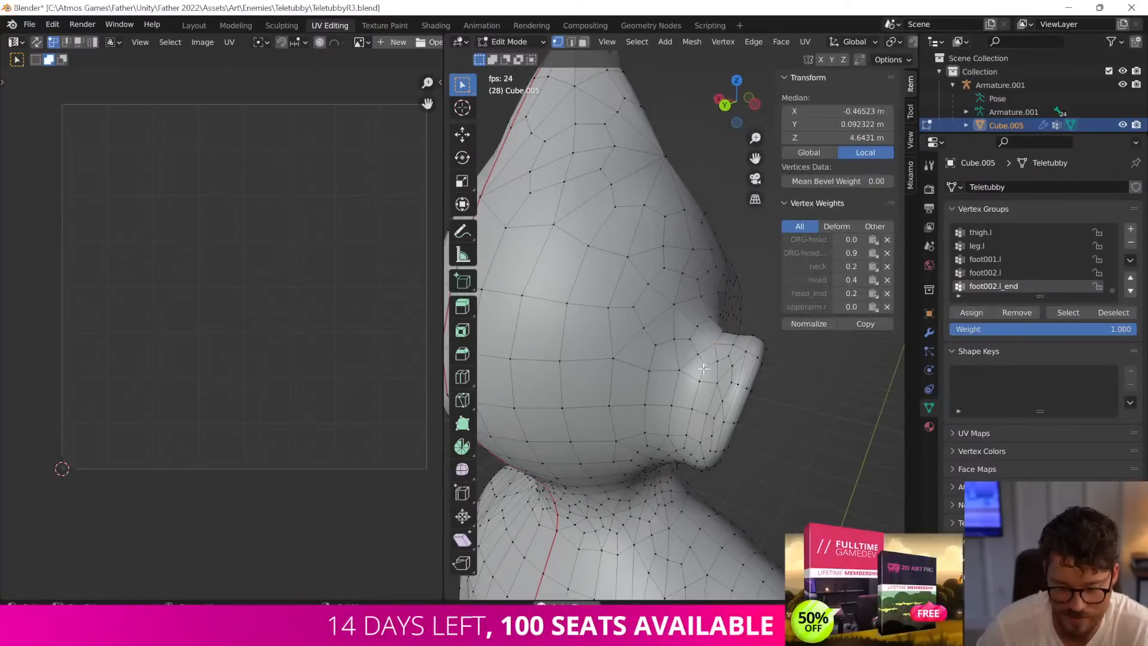
{"action": "left_click", "coordinate": [707, 412]}
{"action": "key", "text": "shift+z"}
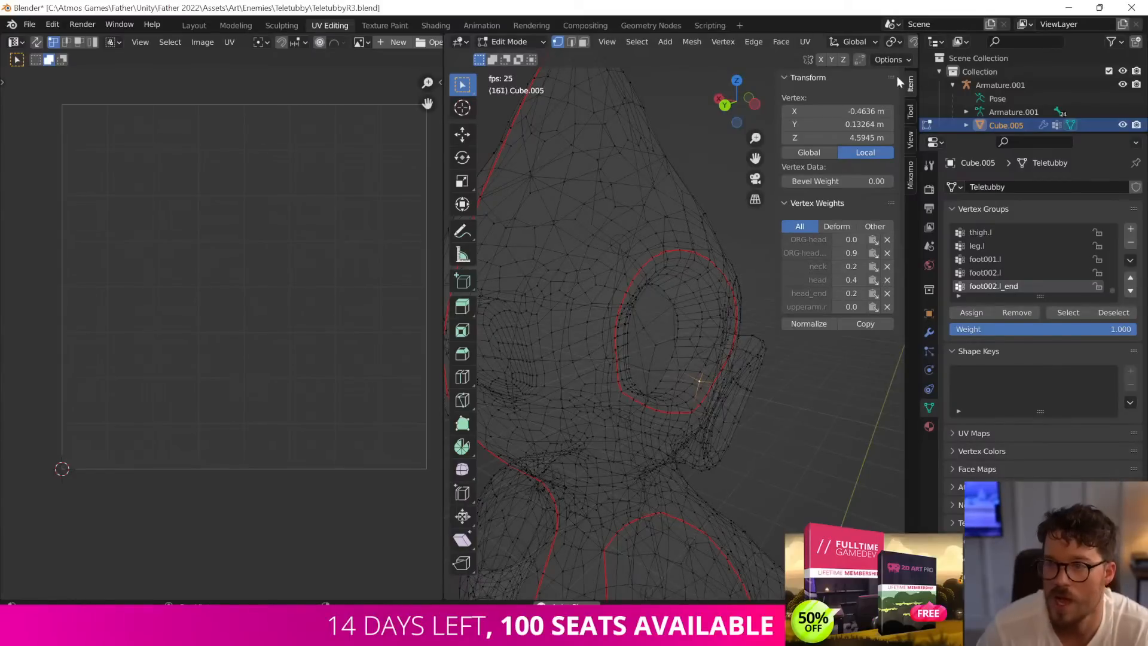
Switch to the Modeling workspace and get a close view of the character's right ear from behind
{"action": "left_click", "coordinate": [235, 26]}
{"action": "mouse_move", "coordinate": [631, 262]}
{"action": "middle_mouse_down"}
{"action": "mouse_move", "coordinate": [576, 243]}
{"action": "mouse_move", "coordinate": [681, 284]}
{"action": "mouse_move", "coordinate": [705, 275]}
{"action": "middle_mouse_up"}
{"action": "left_click", "coordinate": [897, 41]}
{"action": "key", "text": "b"}
{"action": "key", "text": "Escape"}
{"action": "scroll", "coordinate": [592, 203], "scroll_direction": "up", "scroll_amount": 5}
{"action": "middle_click_drag", "start_coordinate": [382, 290], "coordinate": [545, 234]}
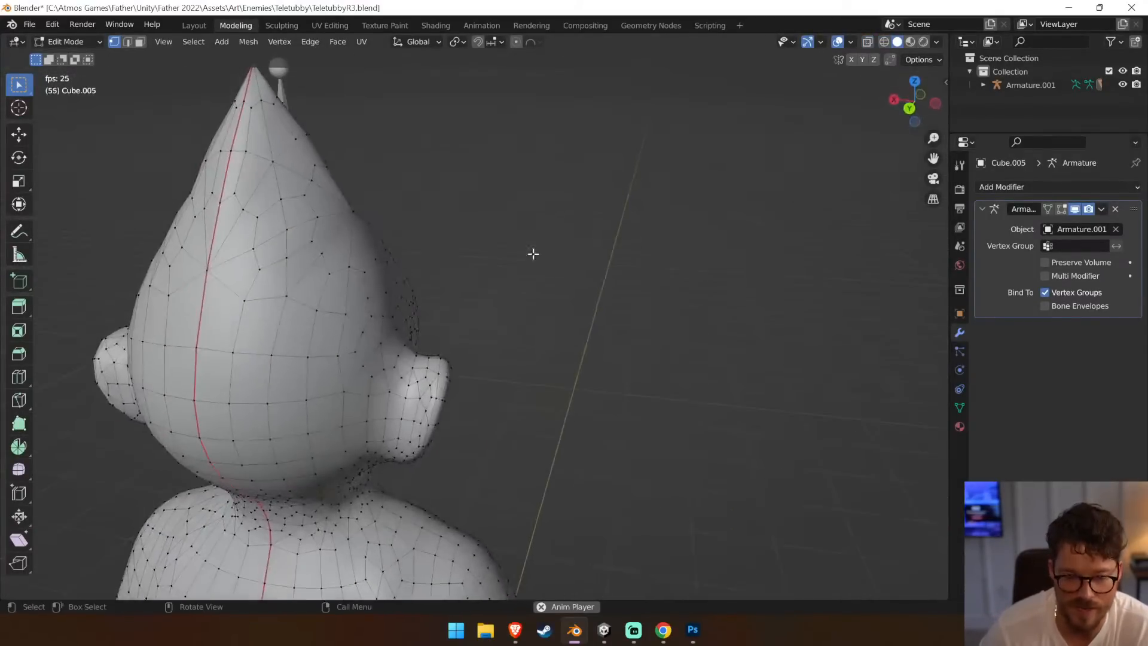
{"action": "scroll", "coordinate": [389, 398], "scroll_direction": "up", "scroll_amount": 2}
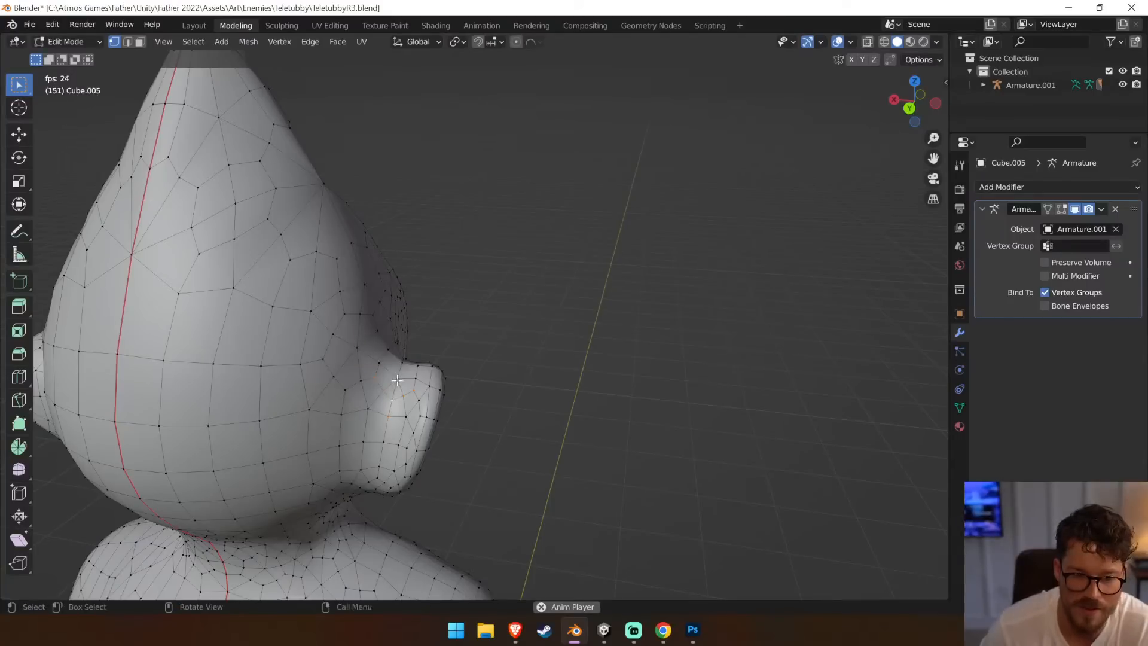
Select the edge path all around the base of the character's right ear and mark it as a seam
{"action": "middle_click_drag", "start_coordinate": [380, 451], "coordinate": [395, 310]}
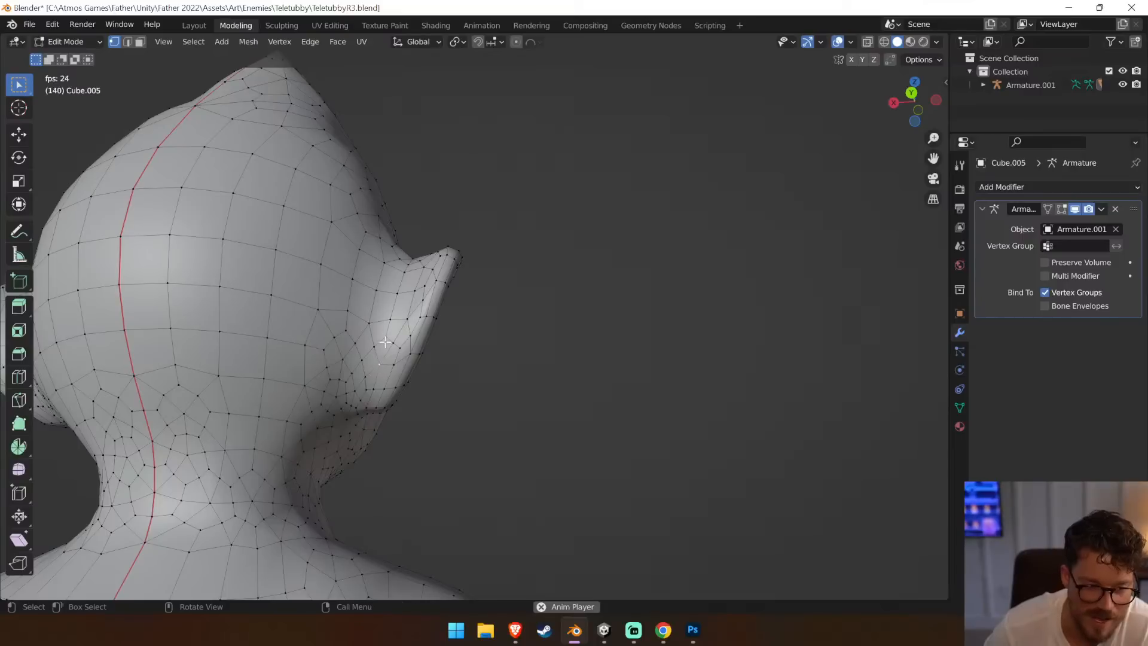
{"action": "middle_click_drag", "start_coordinate": [486, 374], "coordinate": [209, 450]}
{"action": "scroll", "coordinate": [210, 451], "scroll_direction": "up", "scroll_amount": 2}
{"action": "scroll", "coordinate": [541, 369], "scroll_direction": "down", "scroll_amount": 4}
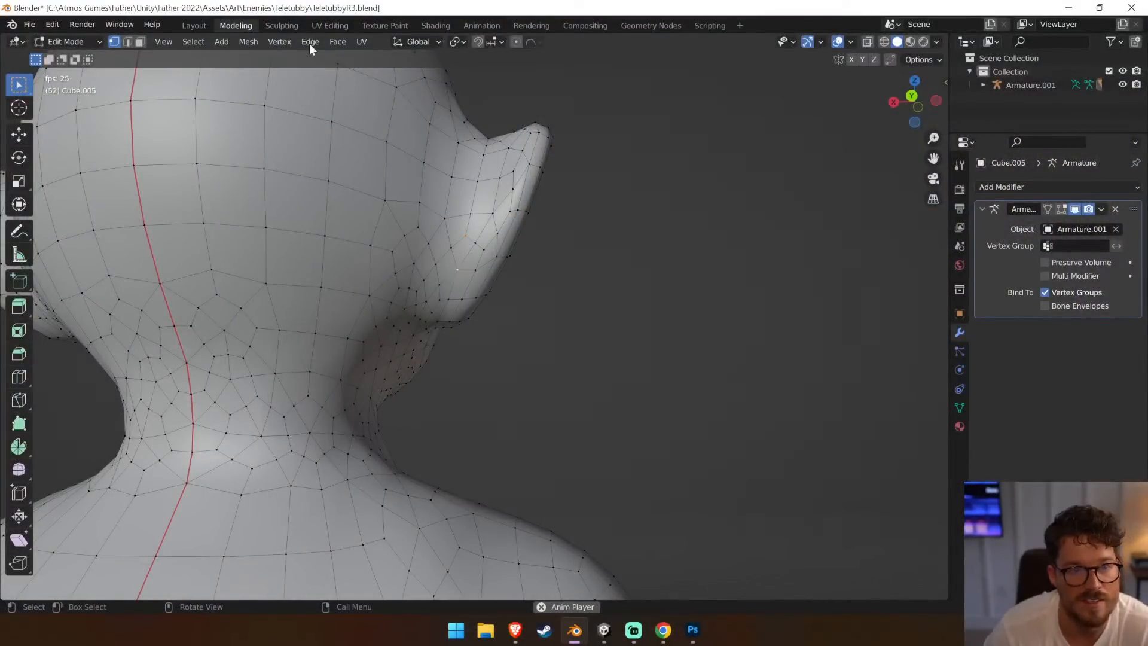
{"action": "left_click", "coordinate": [277, 42]}
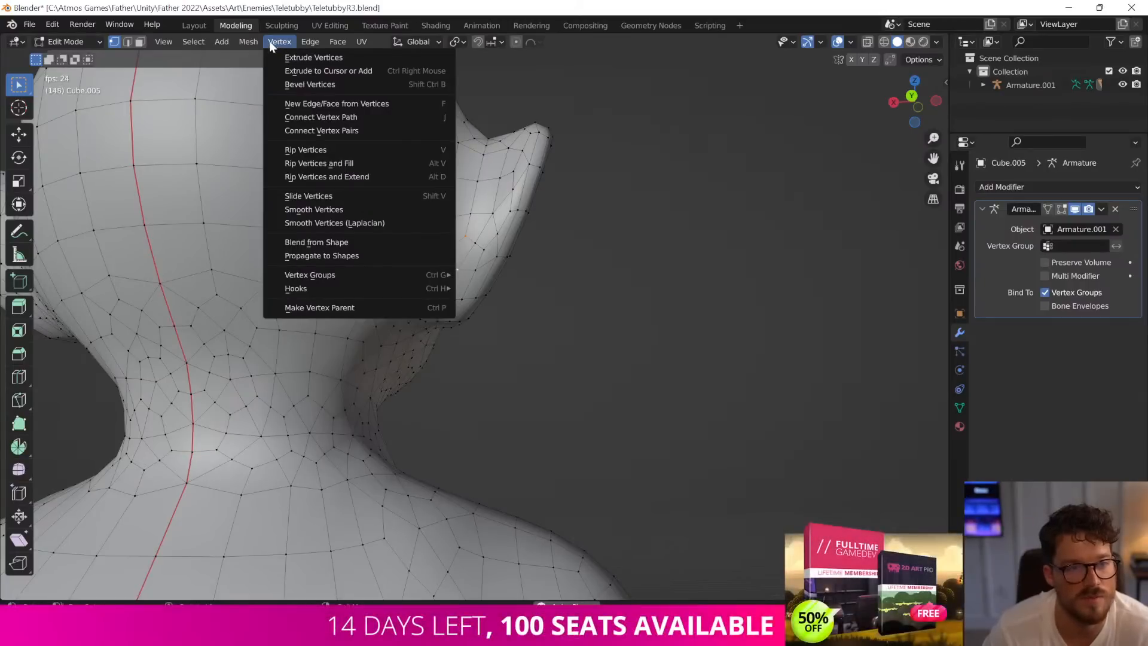
{"action": "mouse_move", "coordinate": [315, 41]}
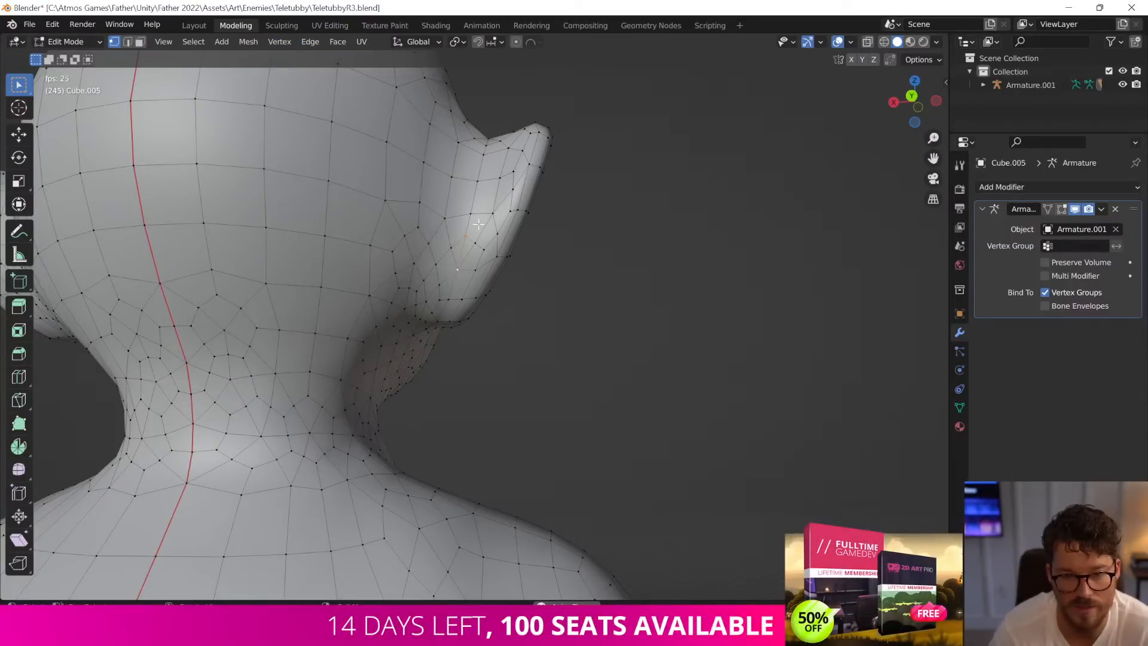
{"action": "middle_click_drag", "start_coordinate": [478, 224], "coordinate": [338, 234]}
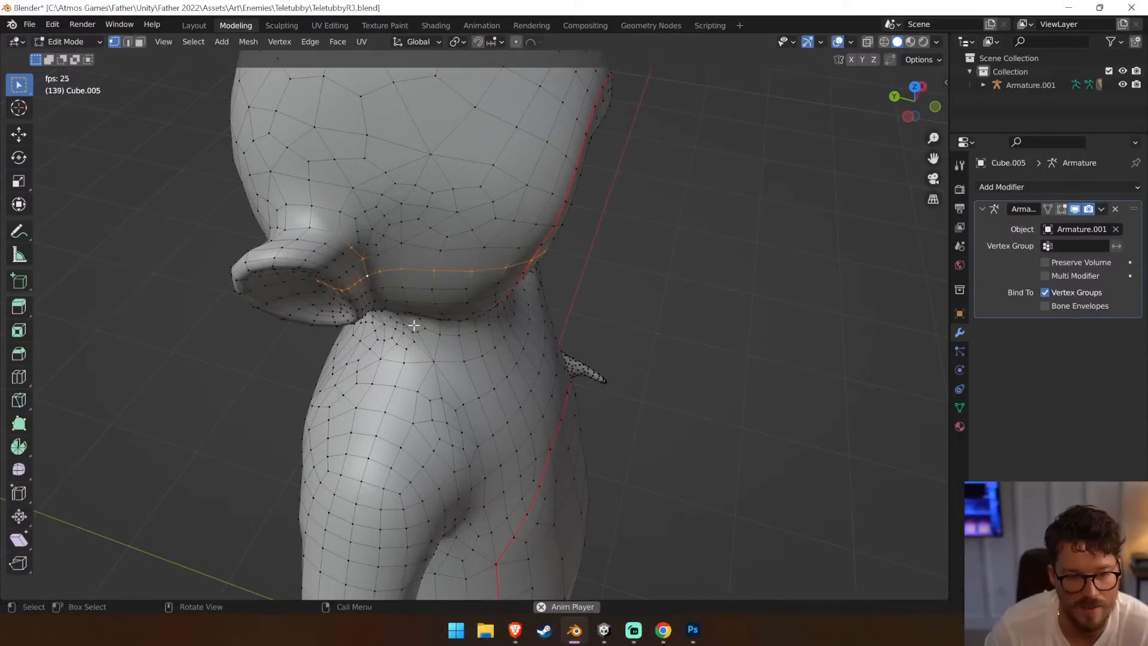
{"action": "middle_click_drag", "start_coordinate": [397, 277], "coordinate": [368, 347]}
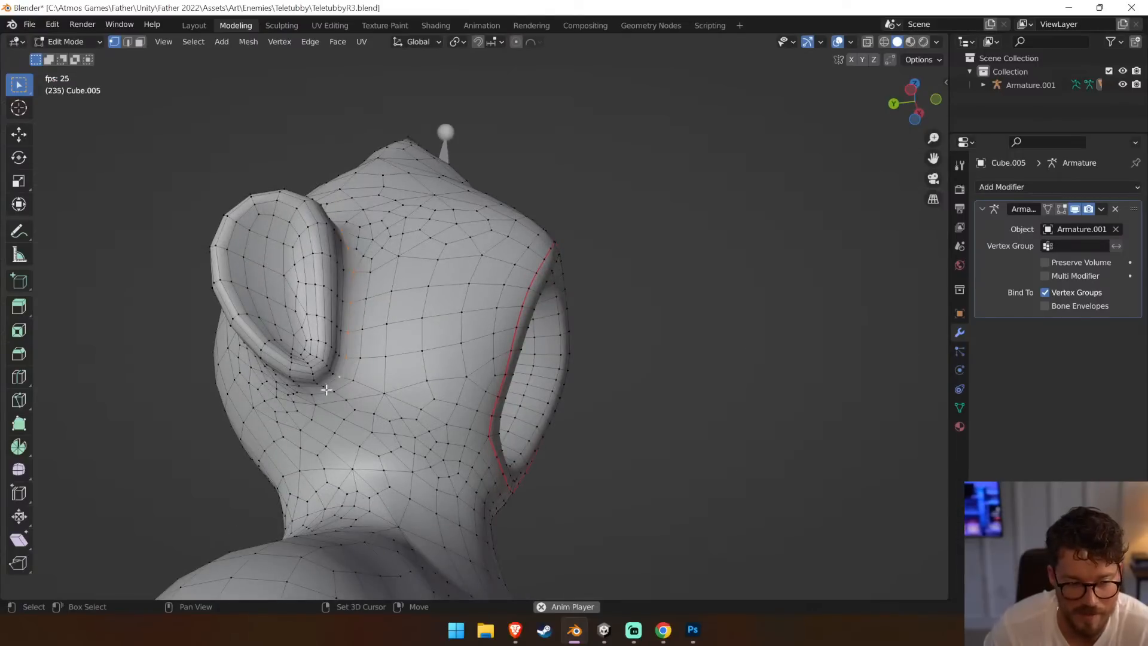
{"action": "middle_click_drag", "start_coordinate": [321, 387], "coordinate": [370, 378]}
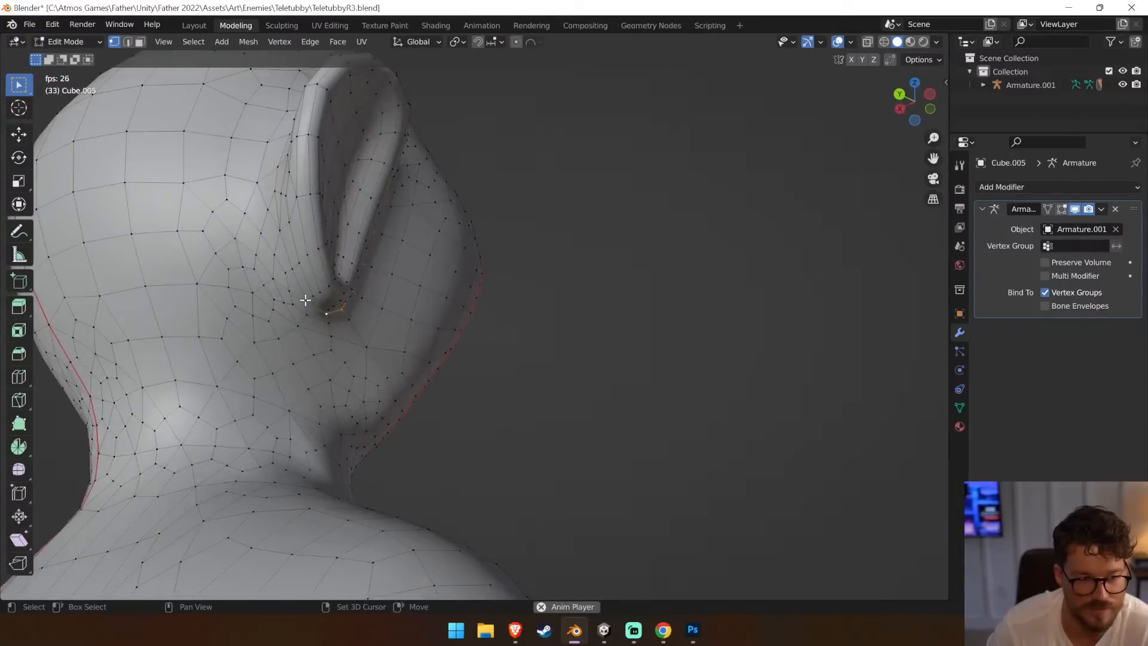
{"action": "middle_click_drag", "start_coordinate": [287, 266], "coordinate": [325, 303]}
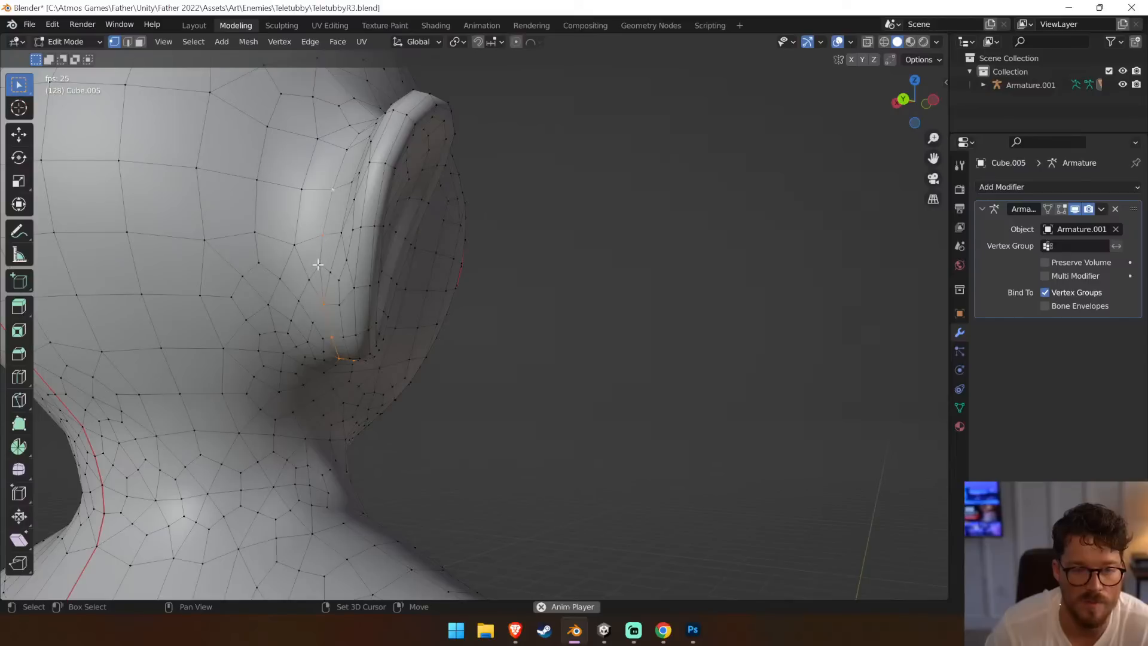
{"action": "middle_click_drag", "start_coordinate": [431, 231], "coordinate": [330, 307]}
{"action": "left_click", "coordinate": [340, 286], "text": "shift"}
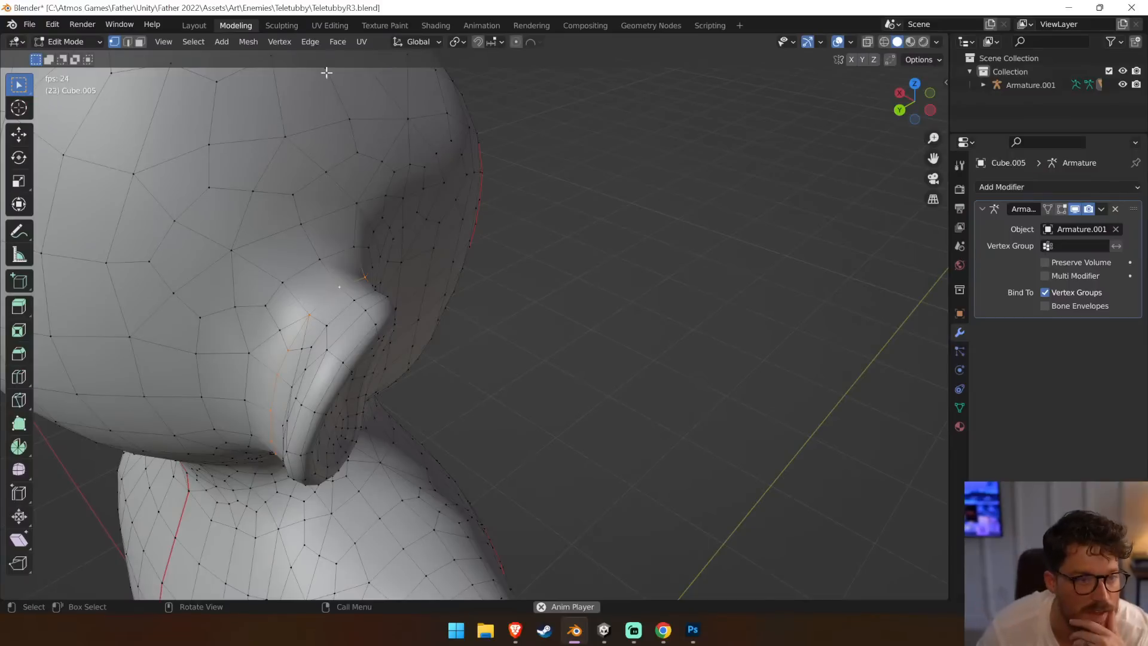
{"action": "left_click", "coordinate": [310, 42]}
{"action": "left_click", "coordinate": [377, 275]}
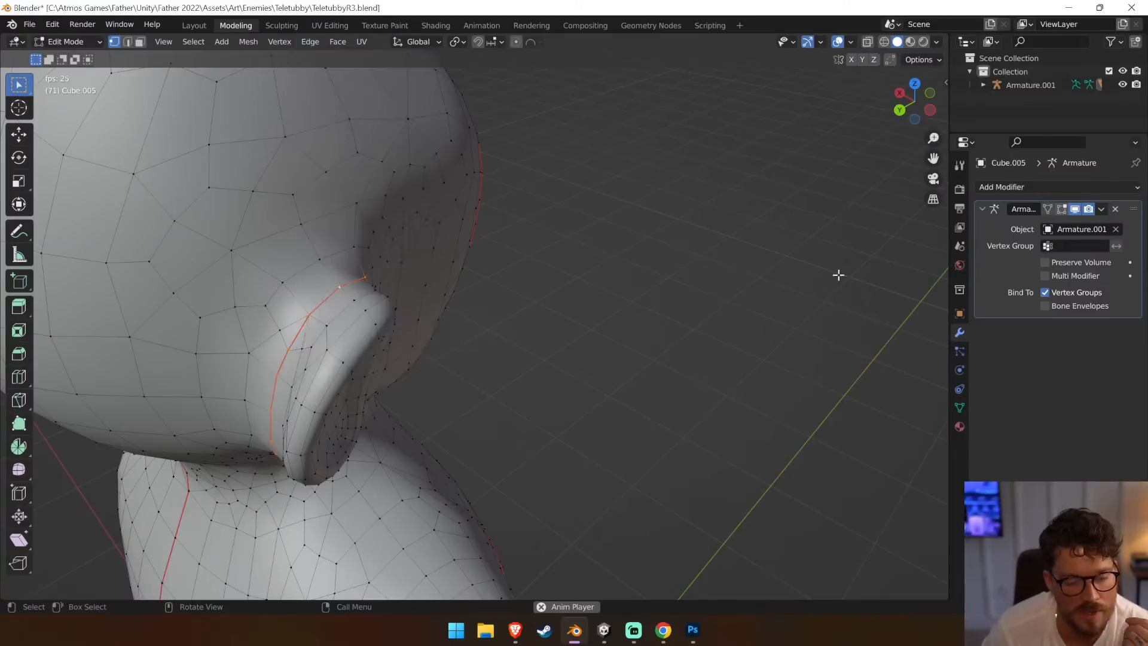
Select the edges around the base of the character's left ear, mark them as a seam, and check both ears from the front
{"action": "middle_click_drag", "start_coordinate": [652, 293], "coordinate": [837, 254]}
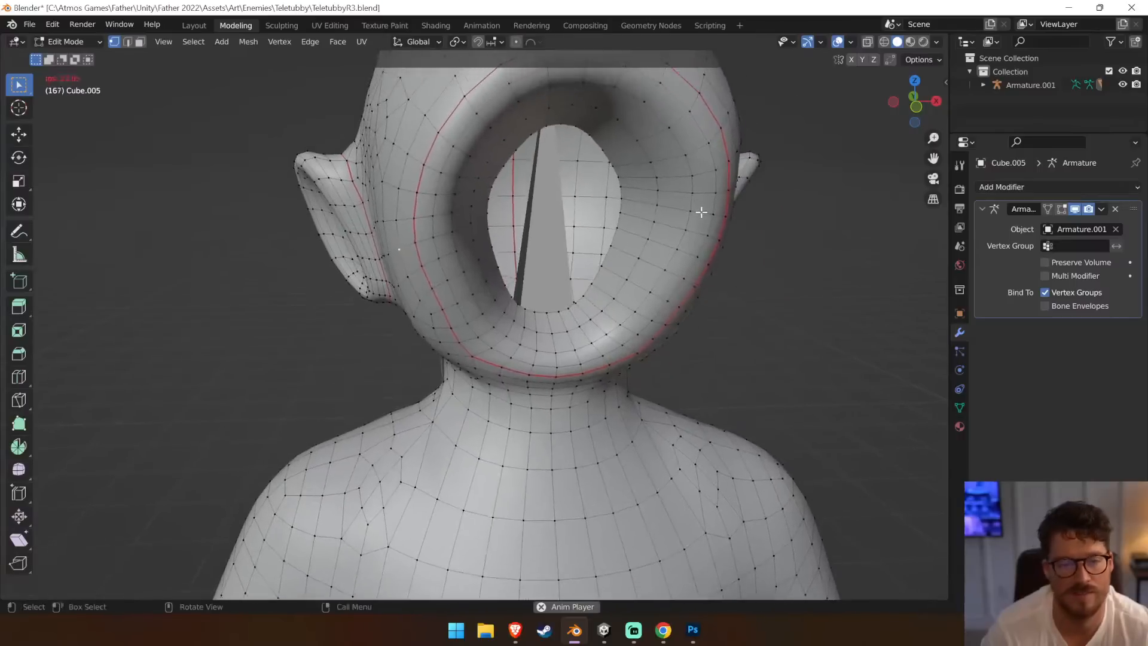
{"action": "middle_click_drag", "start_coordinate": [699, 230], "coordinate": [523, 299]}
{"action": "scroll", "coordinate": [523, 299], "scroll_direction": "up", "scroll_amount": 2}
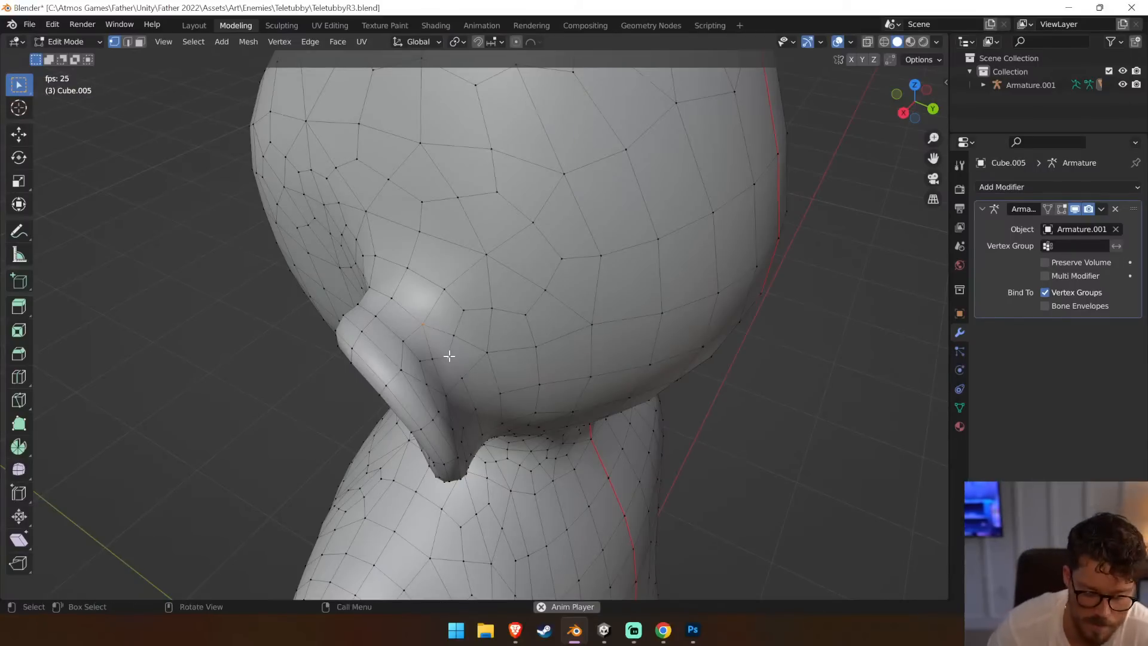
{"action": "middle_click_drag", "start_coordinate": [499, 409], "coordinate": [449, 289]}
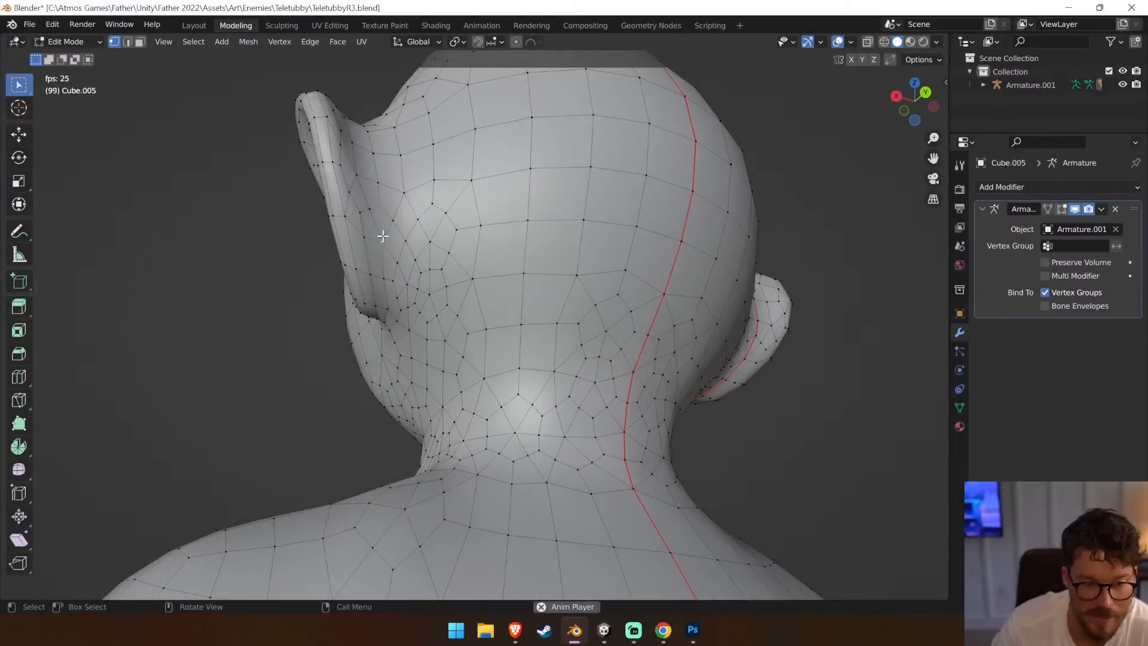
{"action": "middle_click_drag", "start_coordinate": [390, 311], "coordinate": [628, 325]}
{"action": "middle_click_drag", "start_coordinate": [542, 299], "coordinate": [627, 379]}
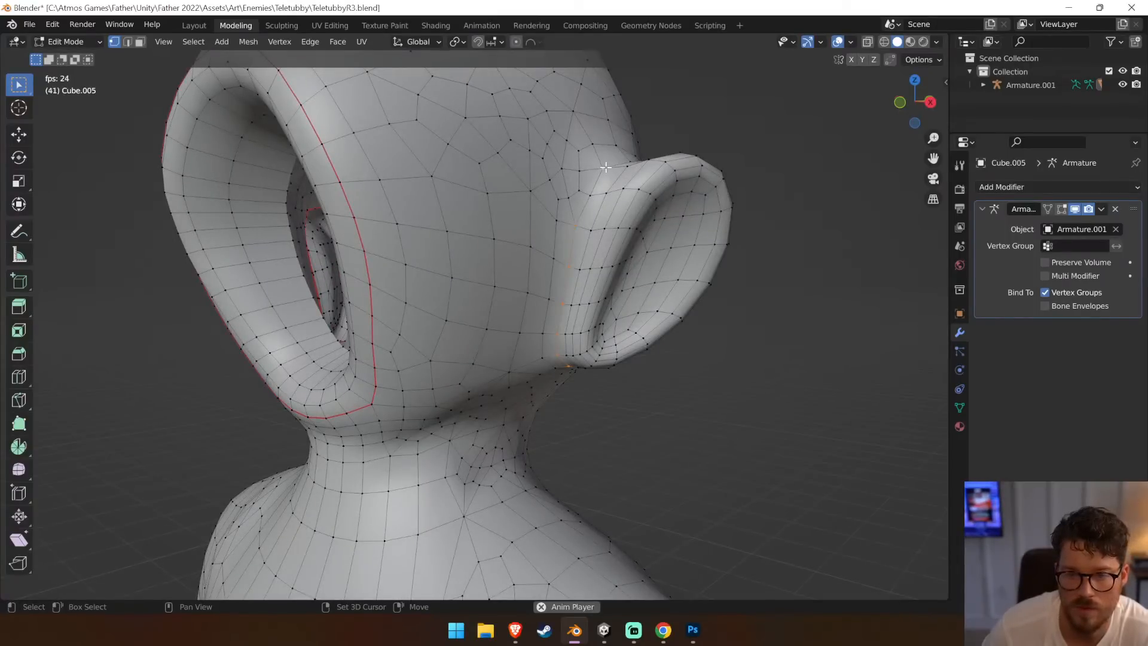
{"action": "middle_click_drag", "start_coordinate": [614, 184], "coordinate": [502, 352]}
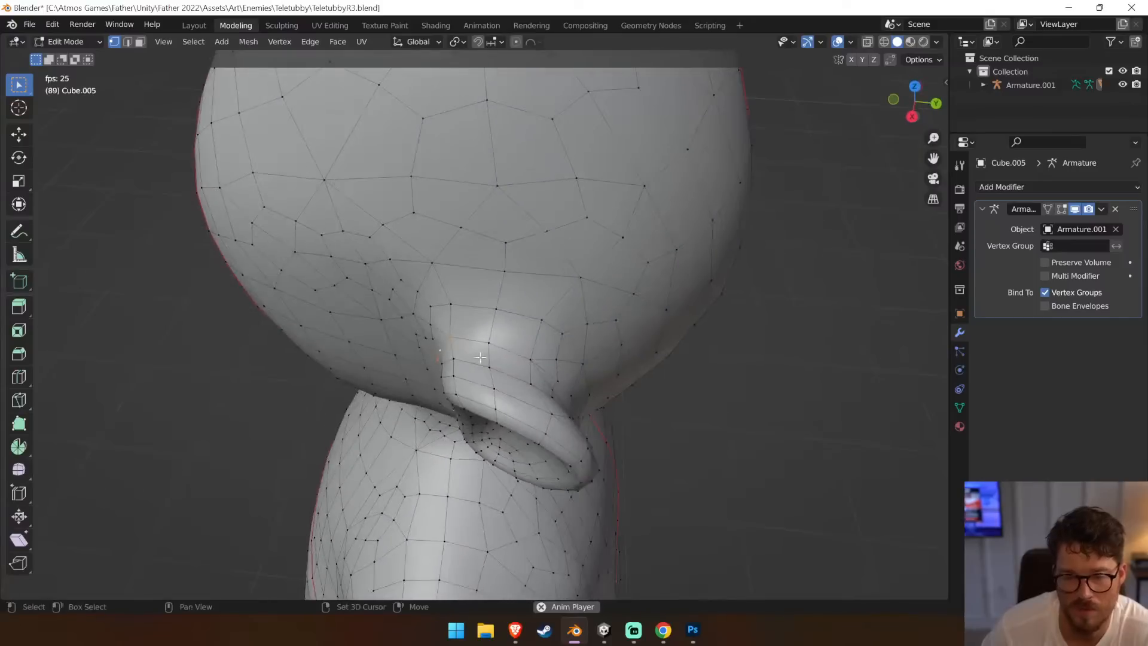
{"action": "middle_click_drag", "start_coordinate": [603, 370], "coordinate": [452, 304]}
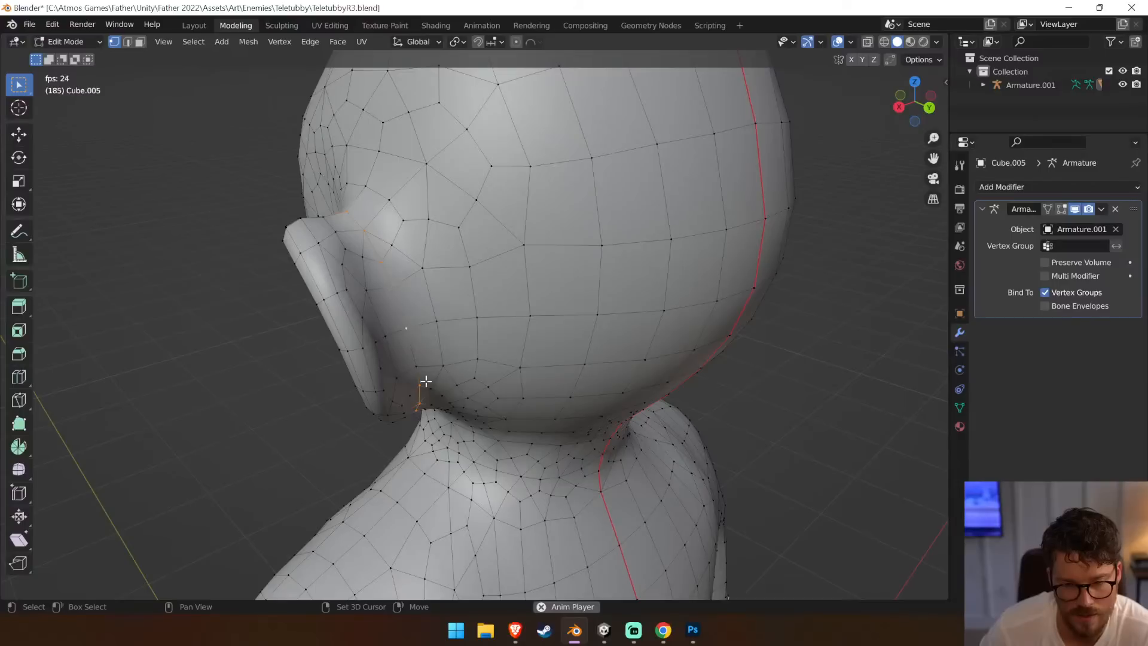
{"action": "left_click", "coordinate": [324, 42]}
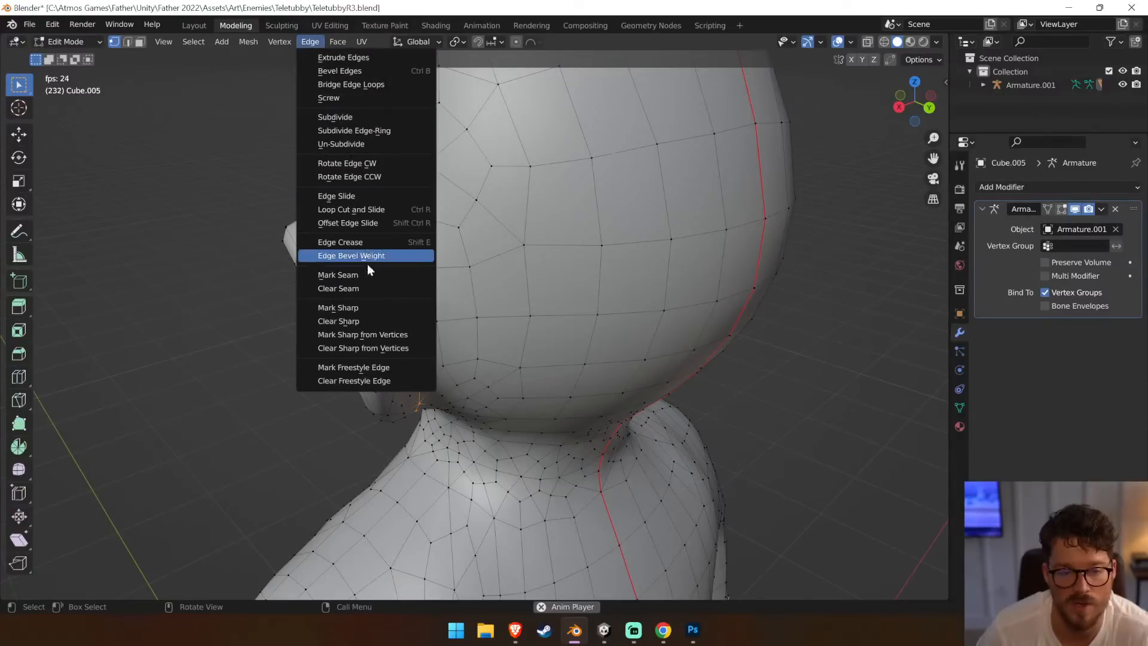
{"action": "left_click", "coordinate": [356, 274]}
{"action": "middle_click_drag", "start_coordinate": [225, 300], "coordinate": [389, 294]}
{"action": "scroll", "coordinate": [389, 294], "scroll_direction": "up", "scroll_amount": 1}
{"action": "key", "text": "KP_1"}
{"action": "scroll", "coordinate": [641, 189], "scroll_direction": "down", "scroll_amount": 3}
{"action": "scroll", "coordinate": [593, 221], "scroll_direction": "down", "scroll_amount": 1}
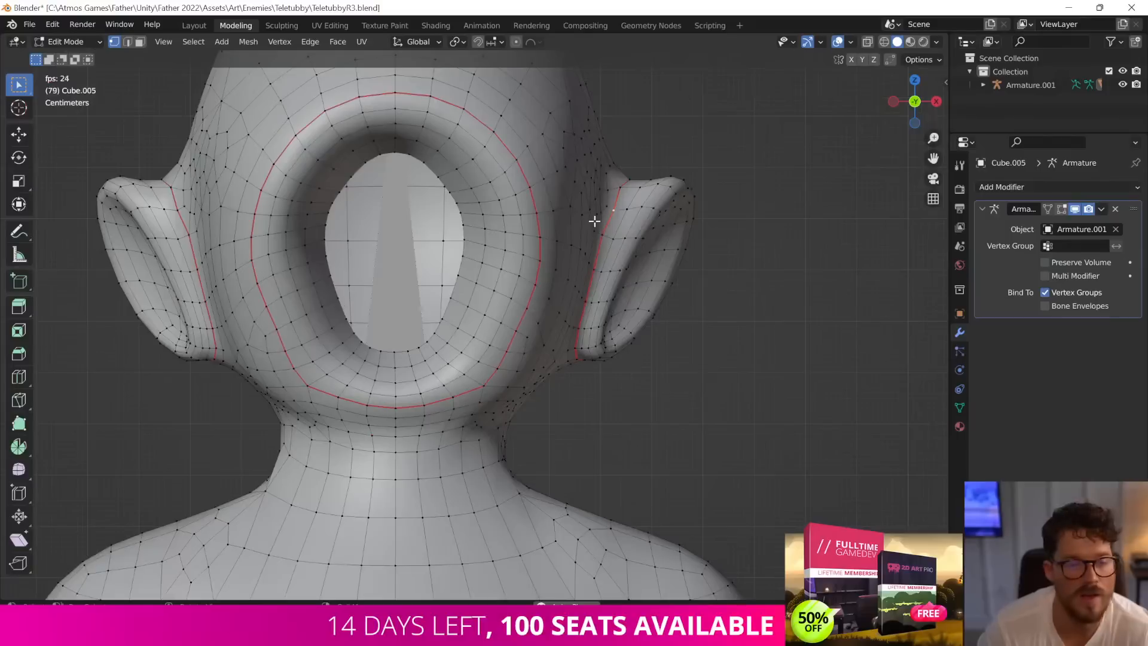
Scale the selected vertices on the front edge of the ears slightly
{"action": "key", "text": "s"}
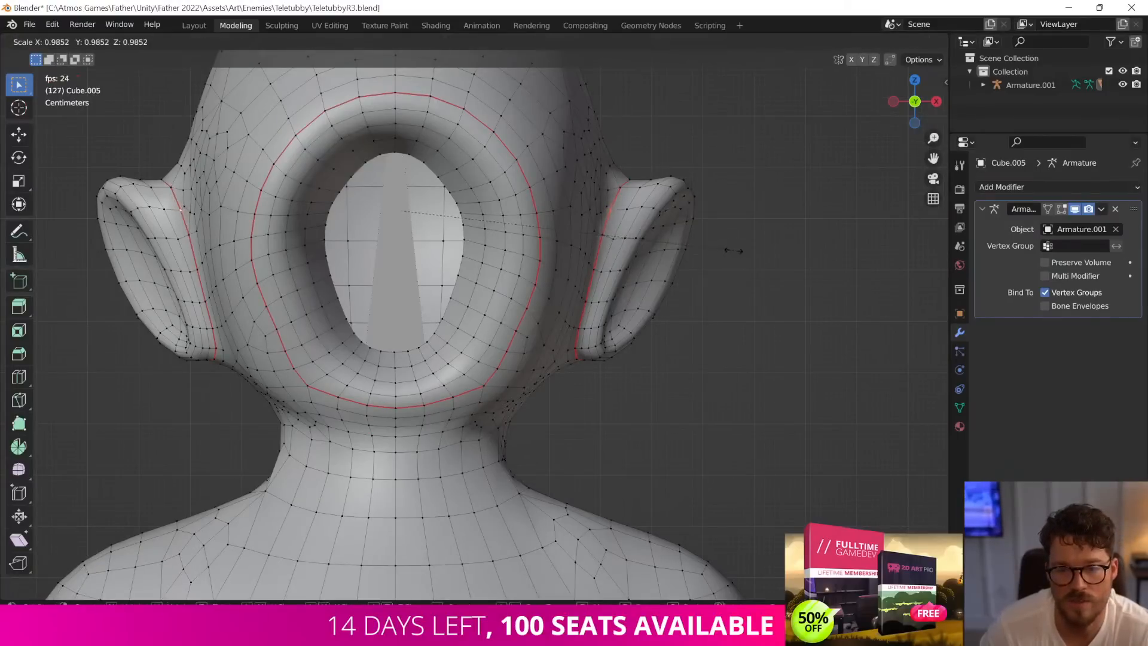
{"action": "left_click", "coordinate": [750, 249]}
{"action": "scroll", "coordinate": [754, 245], "scroll_direction": "down", "scroll_amount": 1}
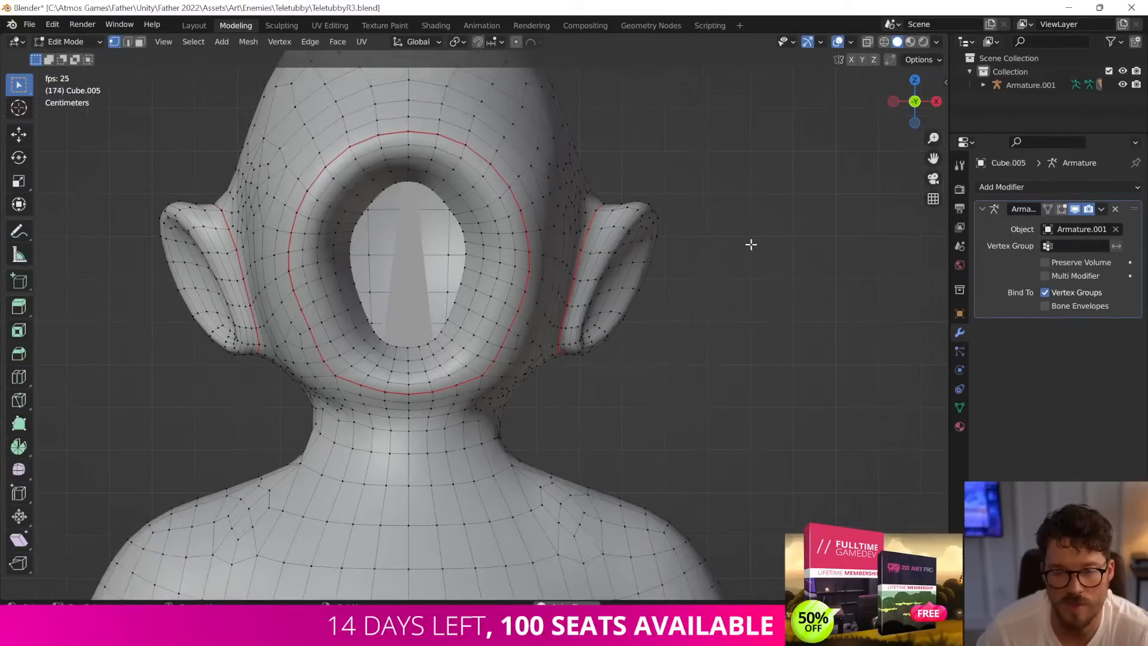
Select the character's entire mesh and unwrap its UVs along the marked seams
{"action": "scroll", "coordinate": [716, 263], "scroll_direction": "down", "scroll_amount": 2}
{"action": "mouse_move", "coordinate": [306, 348]}
{"action": "middle_mouse_down"}
{"action": "mouse_move", "coordinate": [379, 389]}
{"action": "mouse_move", "coordinate": [581, 369]}
{"action": "mouse_move", "coordinate": [301, 361]}
{"action": "middle_mouse_up"}
{"action": "scroll", "coordinate": [298, 362], "scroll_direction": "down", "scroll_amount": 5}
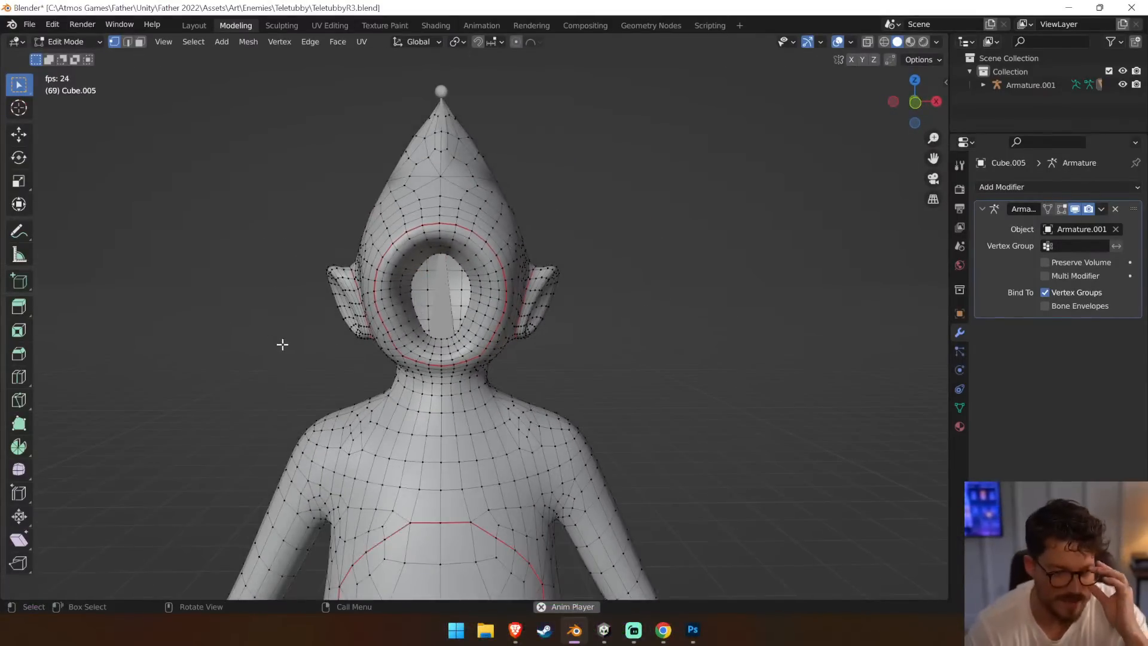
{"action": "middle_click_drag", "start_coordinate": [558, 441], "coordinate": [663, 194], "text": "shift"}
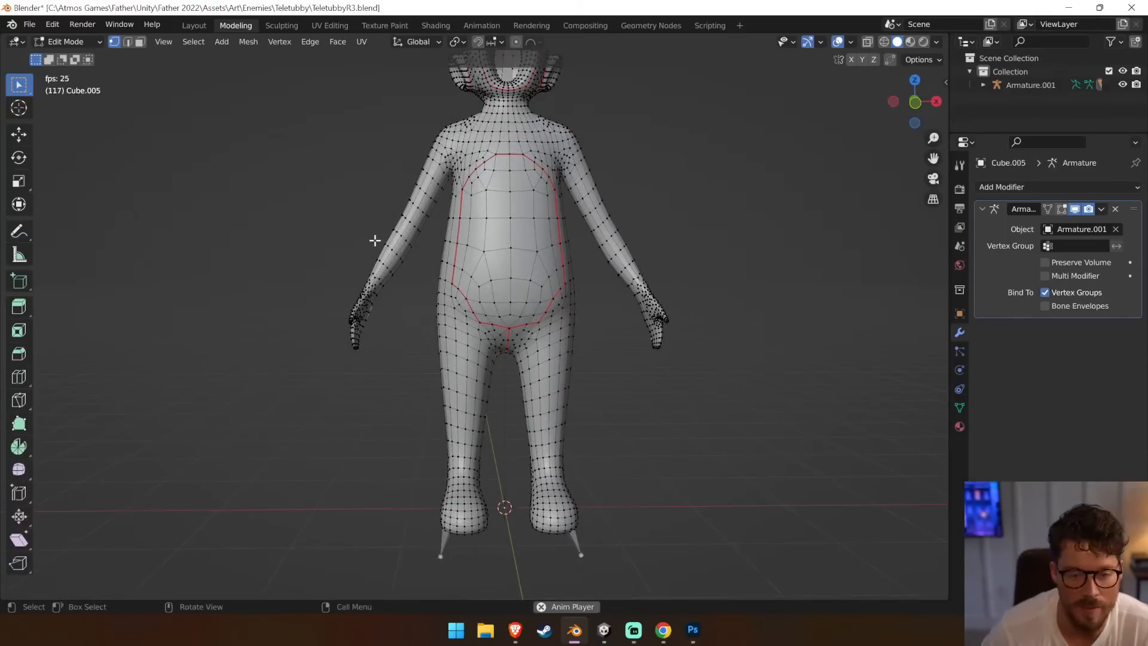
{"action": "middle_click_drag", "start_coordinate": [374, 239], "coordinate": [333, 261]}
{"action": "scroll", "coordinate": [383, 356], "scroll_direction": "up", "scroll_amount": 3}
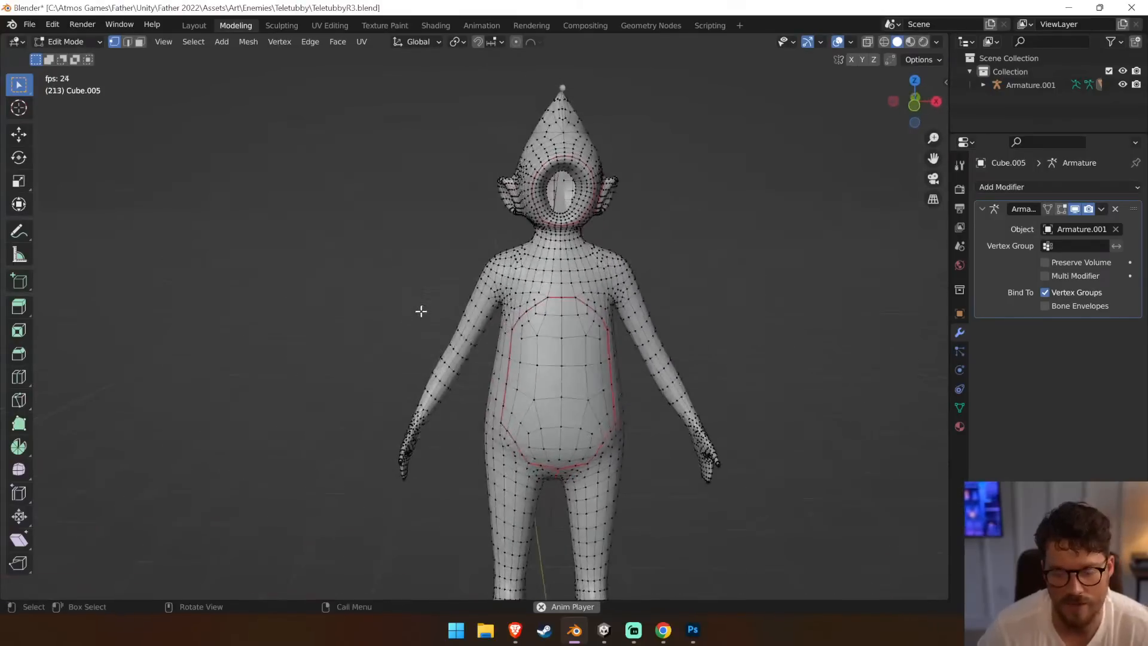
{"action": "key", "text": "a"}
{"action": "scroll", "coordinate": [420, 313], "scroll_direction": "up", "scroll_amount": 3}
{"action": "key", "text": "u"}
{"action": "left_click", "coordinate": [418, 313]}
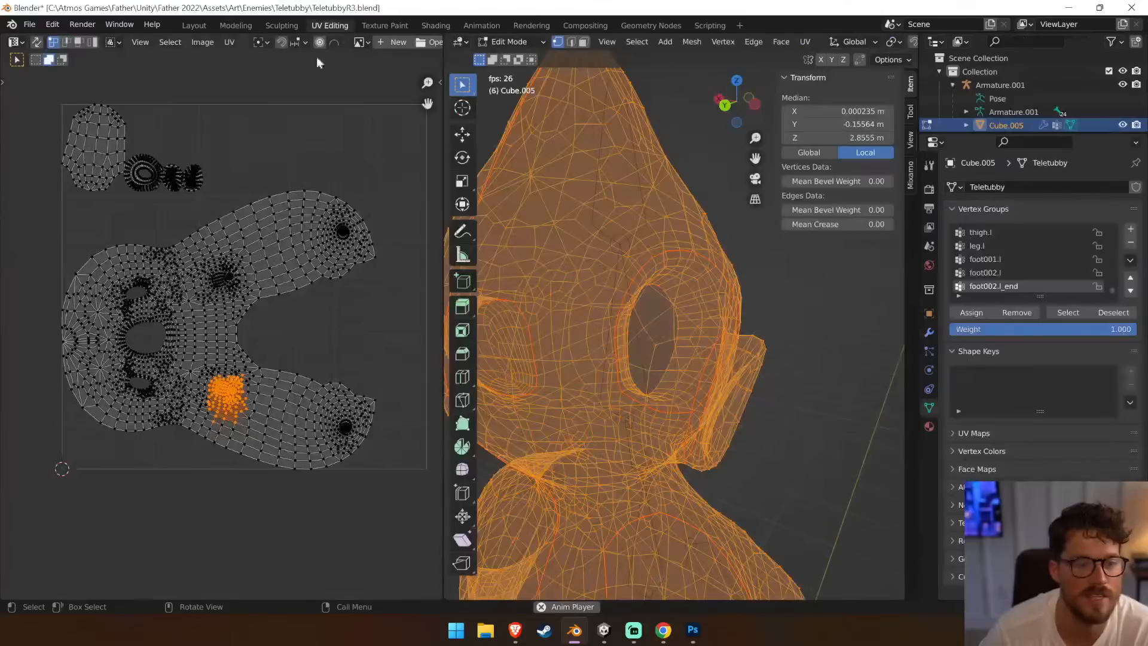
Examine the unwrapped UV islands in the UV Editing workspace, including the small face and ear islands, and deselect everything
{"action": "left_click_drag", "start_coordinate": [214, 162], "coordinate": [164, 198], "text": "shift"}
{"action": "left_click", "coordinate": [214, 187]}
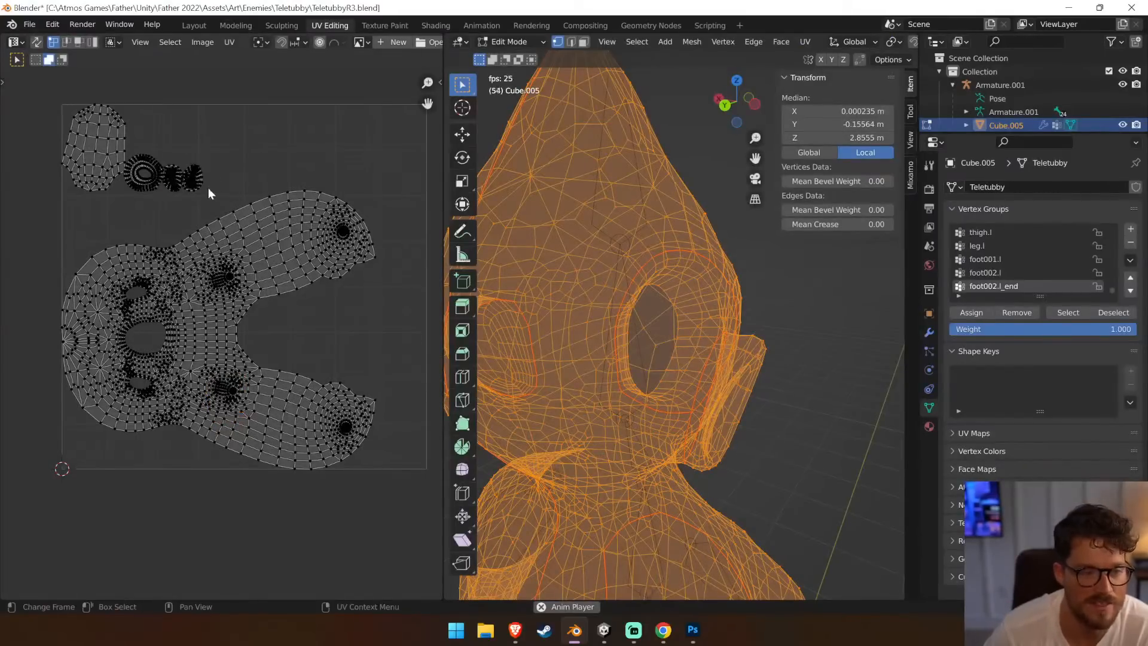
{"action": "scroll", "coordinate": [207, 188], "scroll_direction": "up", "scroll_amount": 5}
{"action": "scroll", "coordinate": [207, 188], "scroll_direction": "down", "scroll_amount": 3}
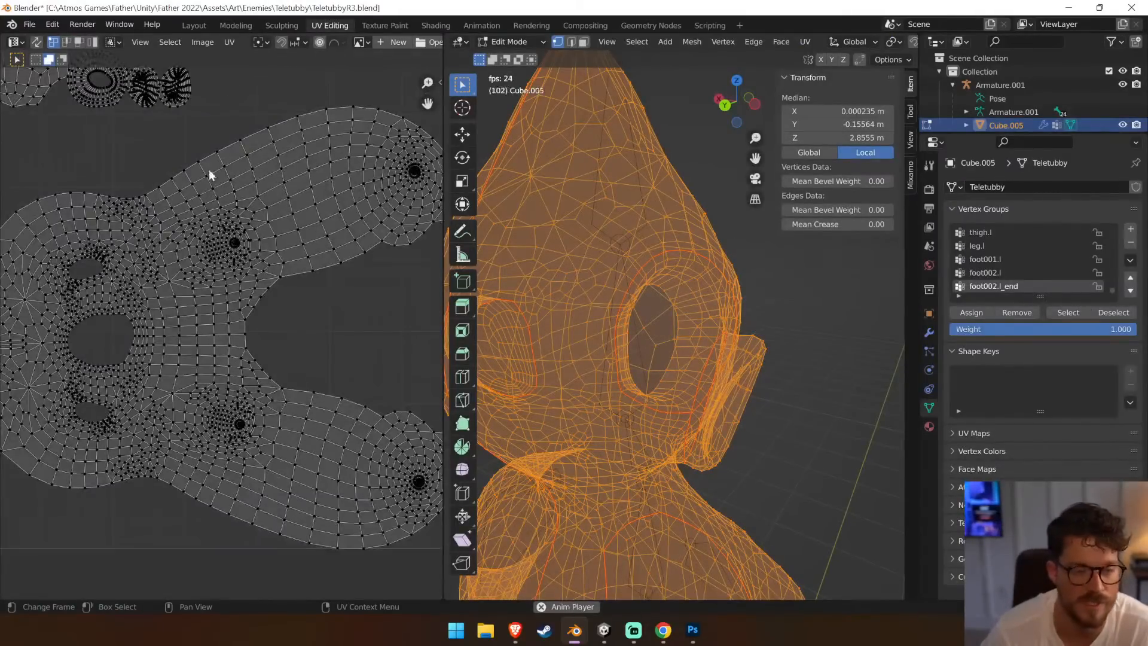
{"action": "scroll", "coordinate": [208, 177], "scroll_direction": "up", "scroll_amount": 2}
{"action": "middle_click_drag", "start_coordinate": [203, 149], "coordinate": [326, 306]}
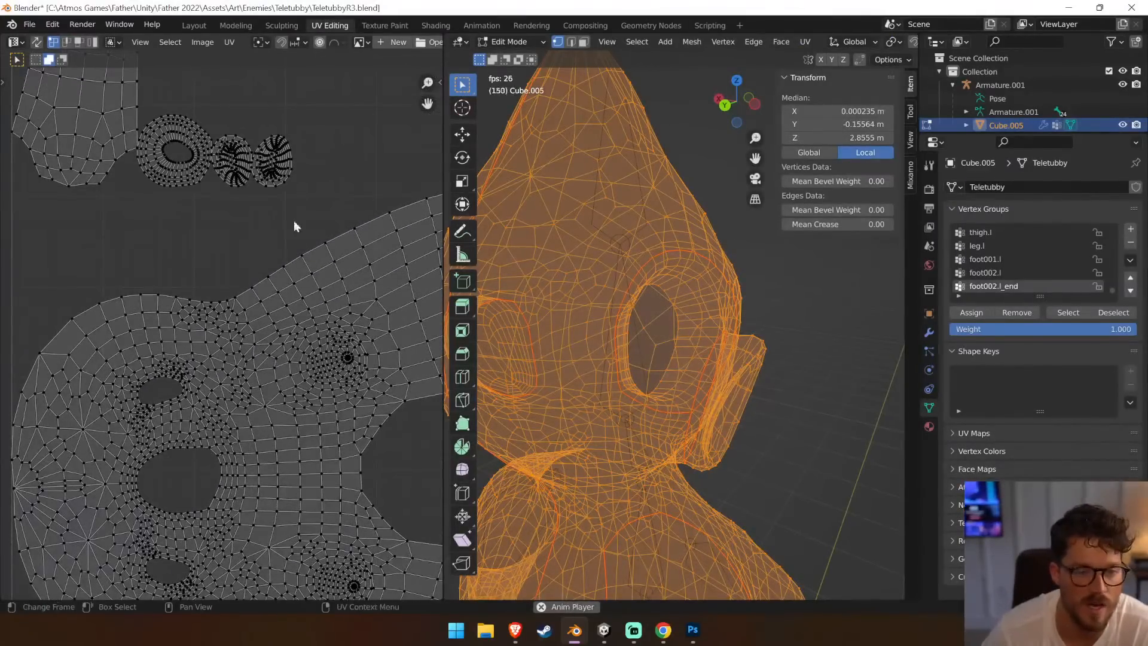
{"action": "scroll", "coordinate": [269, 239], "scroll_direction": "up", "scroll_amount": 2}
{"action": "middle_click_drag", "start_coordinate": [266, 240], "coordinate": [295, 202]}
{"action": "scroll", "coordinate": [311, 269], "scroll_direction": "down", "scroll_amount": 3}
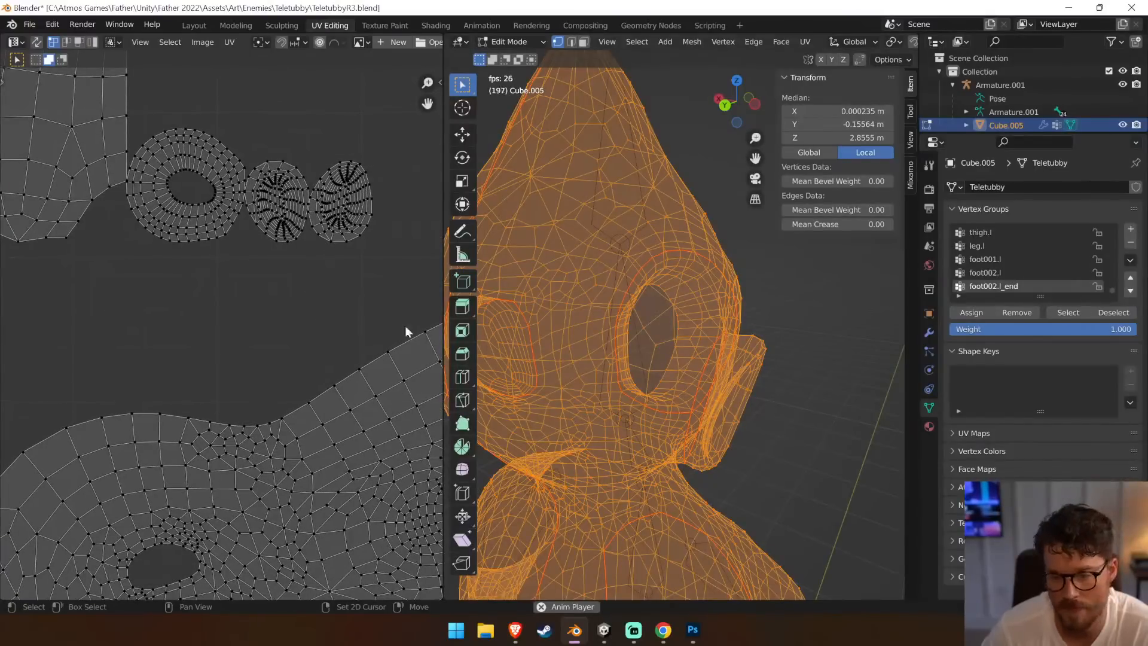
{"action": "left_click", "coordinate": [807, 303]}
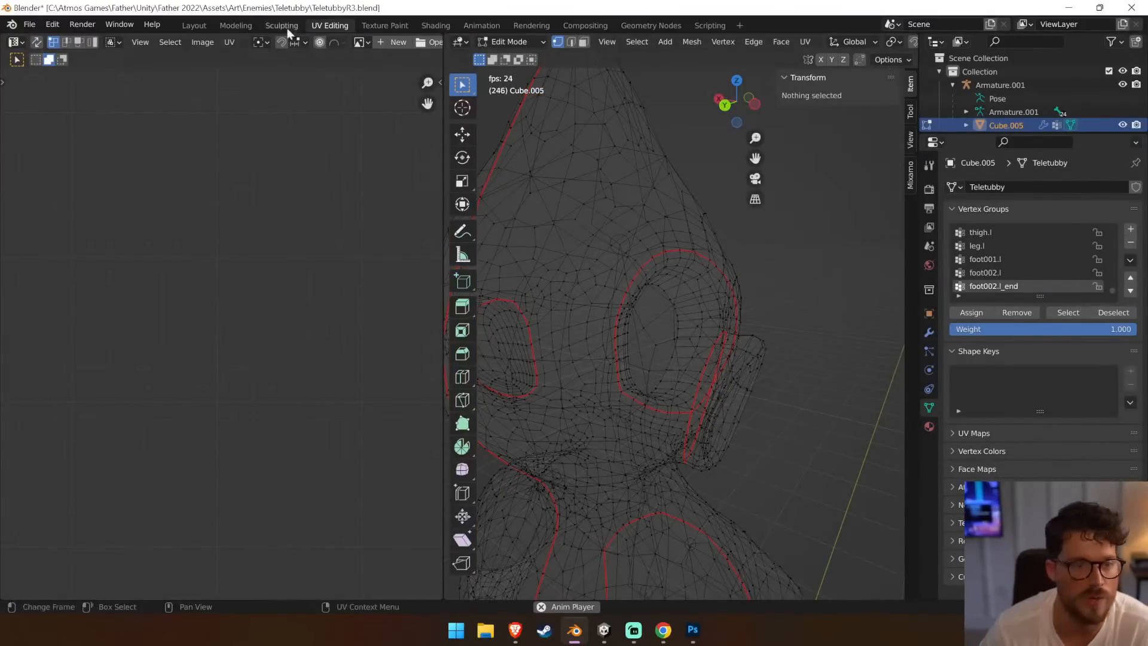
Return to the Modeling workspace and mark the edge loop around the base of the neck as a seam
{"action": "left_click", "coordinate": [236, 25]}
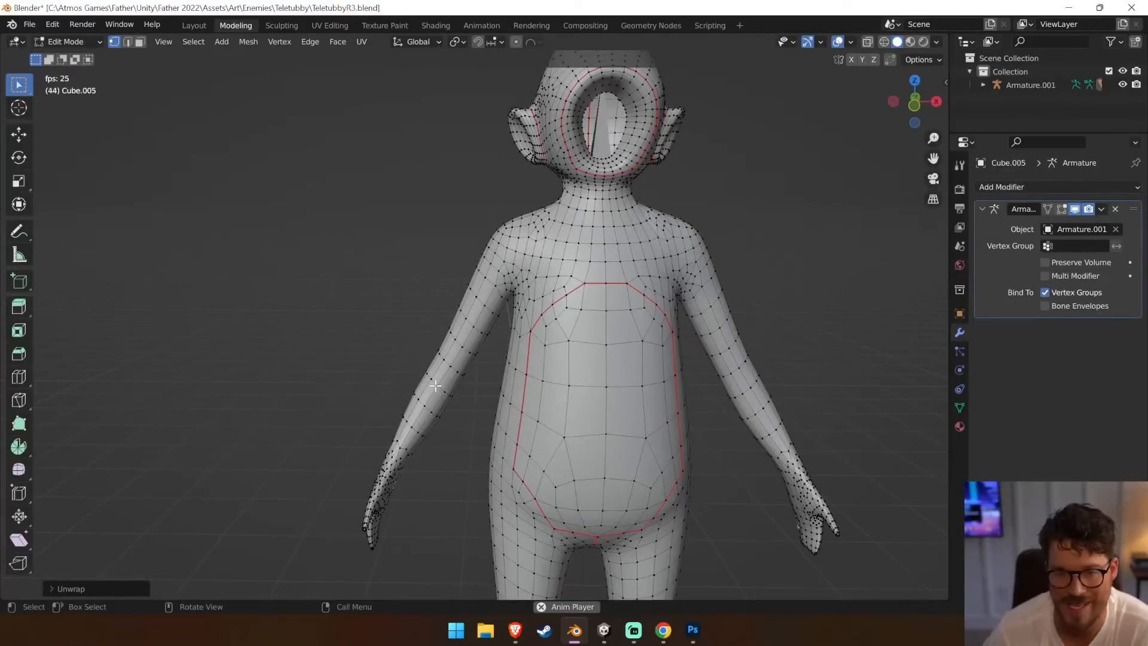
{"action": "middle_click_drag", "start_coordinate": [578, 210], "coordinate": [508, 205]}
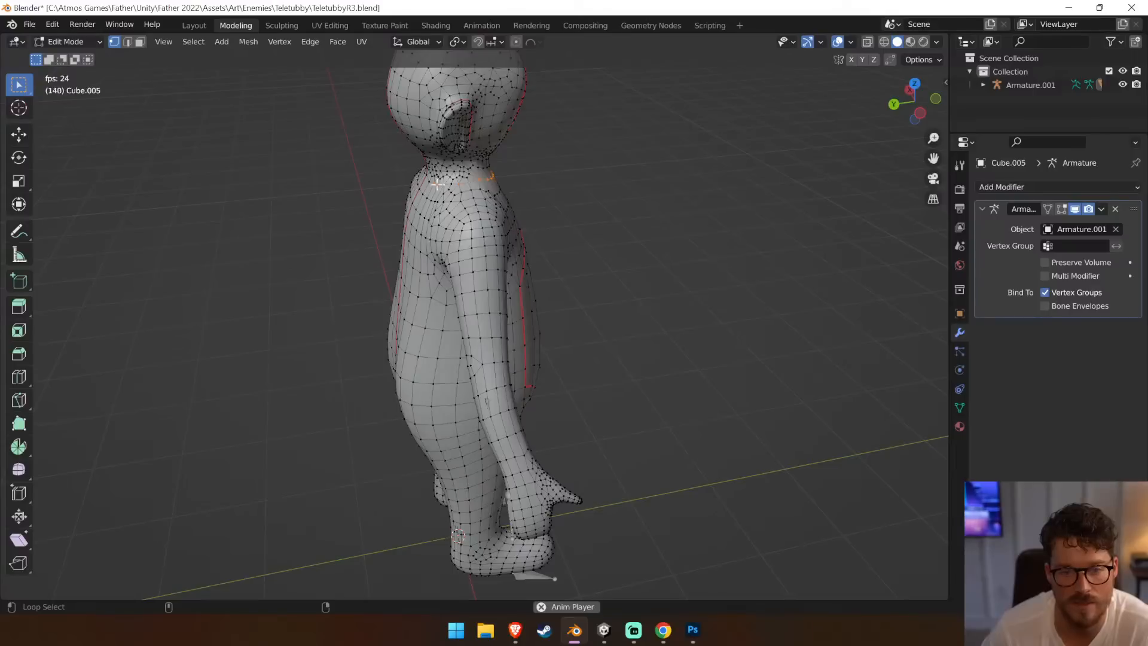
{"action": "middle_click_drag", "start_coordinate": [432, 191], "coordinate": [398, 346]}
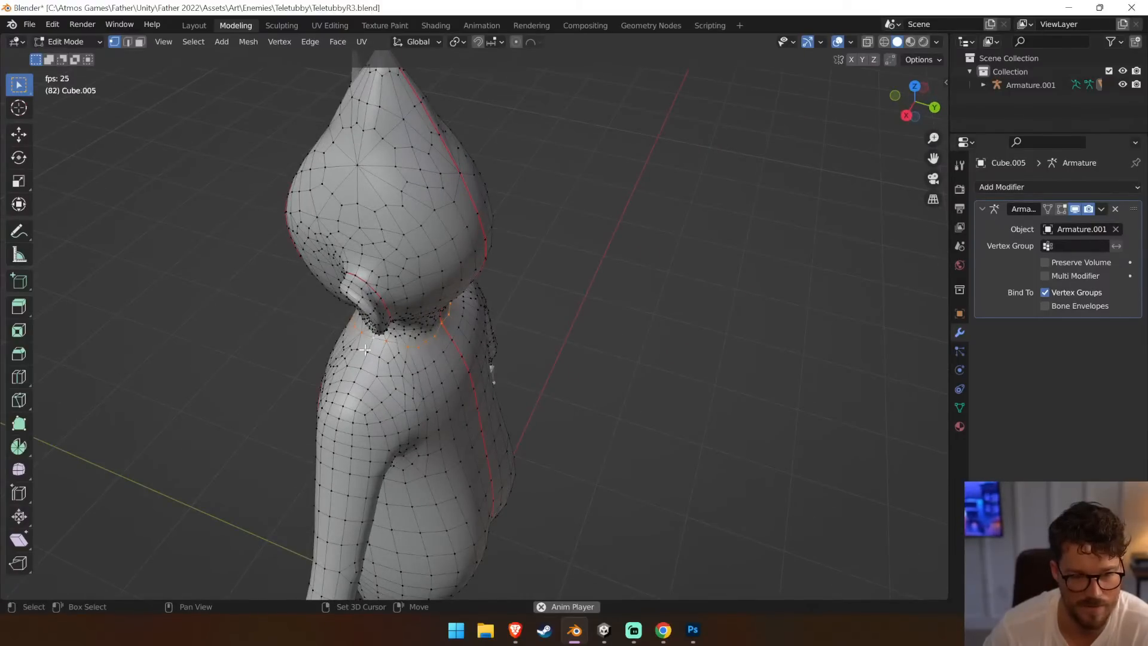
{"action": "left_click", "coordinate": [310, 41]}
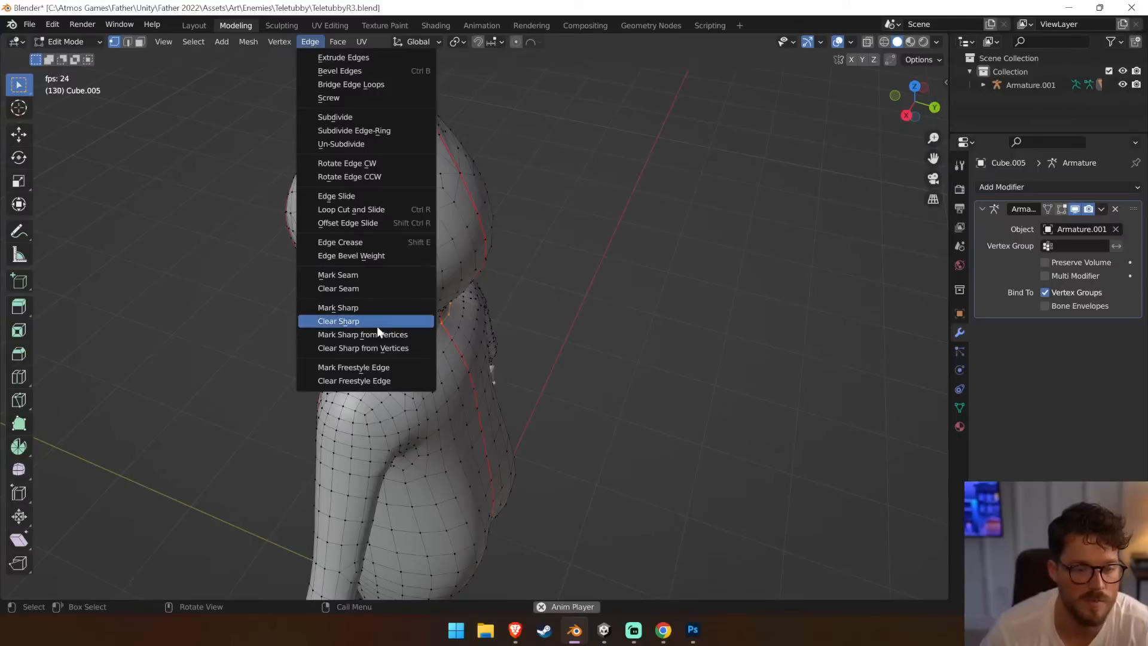
{"action": "left_click", "coordinate": [372, 275]}
Select a closed path of edges around the character's right shoulder and armpit and mark it as a seam
{"action": "middle_click_drag", "start_coordinate": [176, 282], "coordinate": [482, 240]}
{"action": "middle_click_drag", "start_coordinate": [561, 241], "coordinate": [537, 292]}
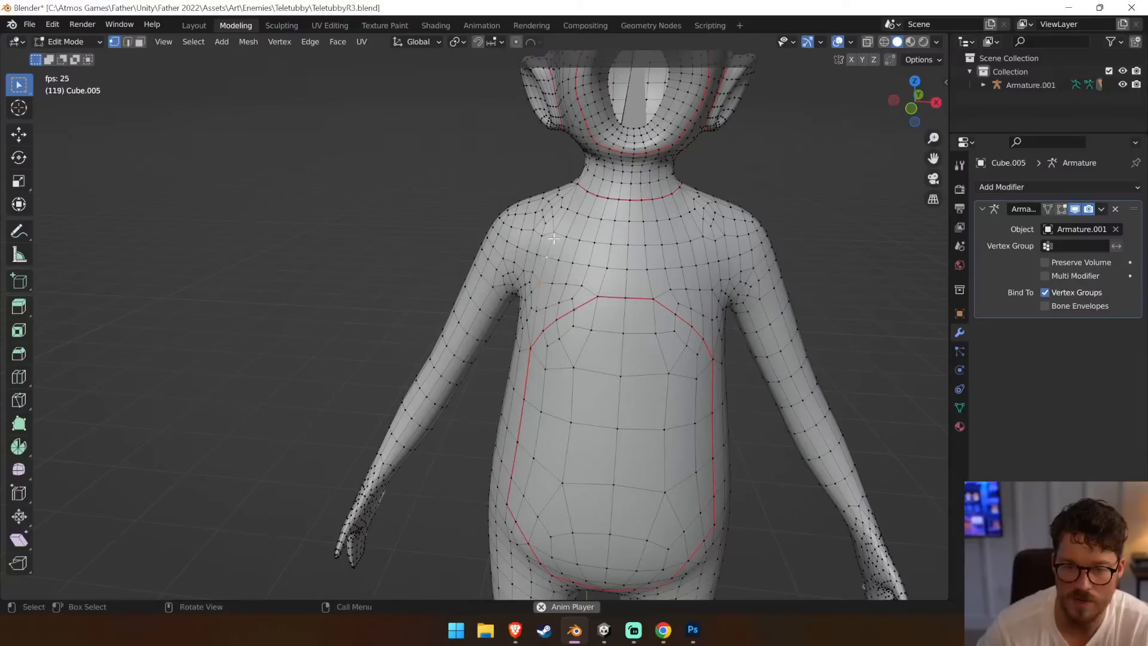
{"action": "middle_click_drag", "start_coordinate": [543, 199], "coordinate": [577, 213]}
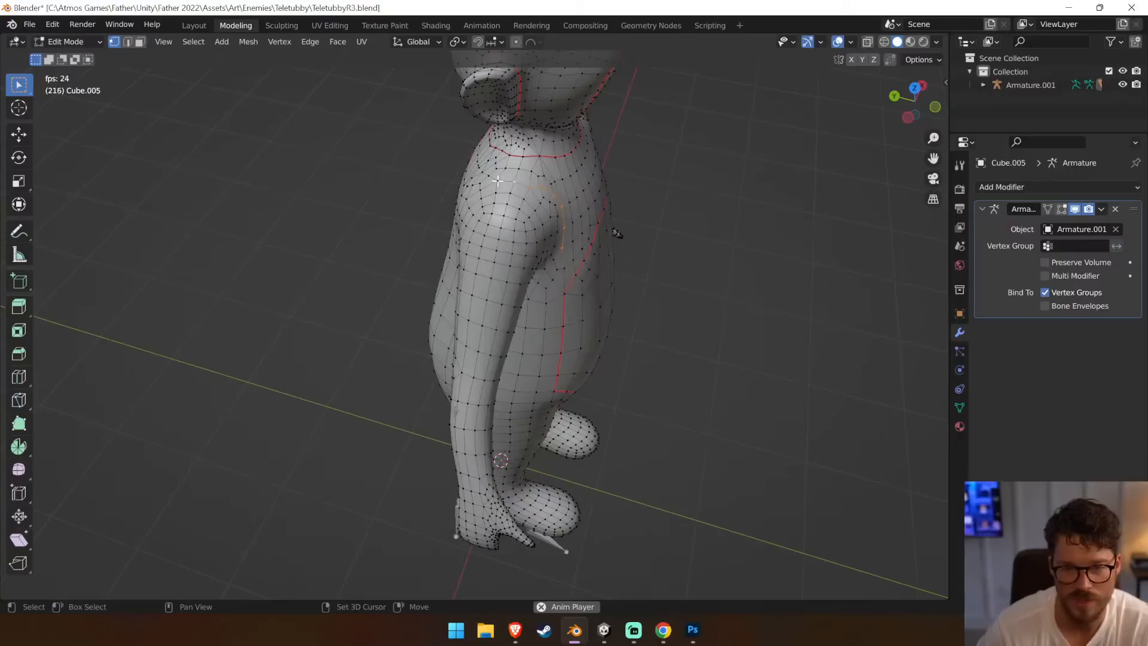
{"action": "middle_click_drag", "start_coordinate": [459, 205], "coordinate": [552, 187]}
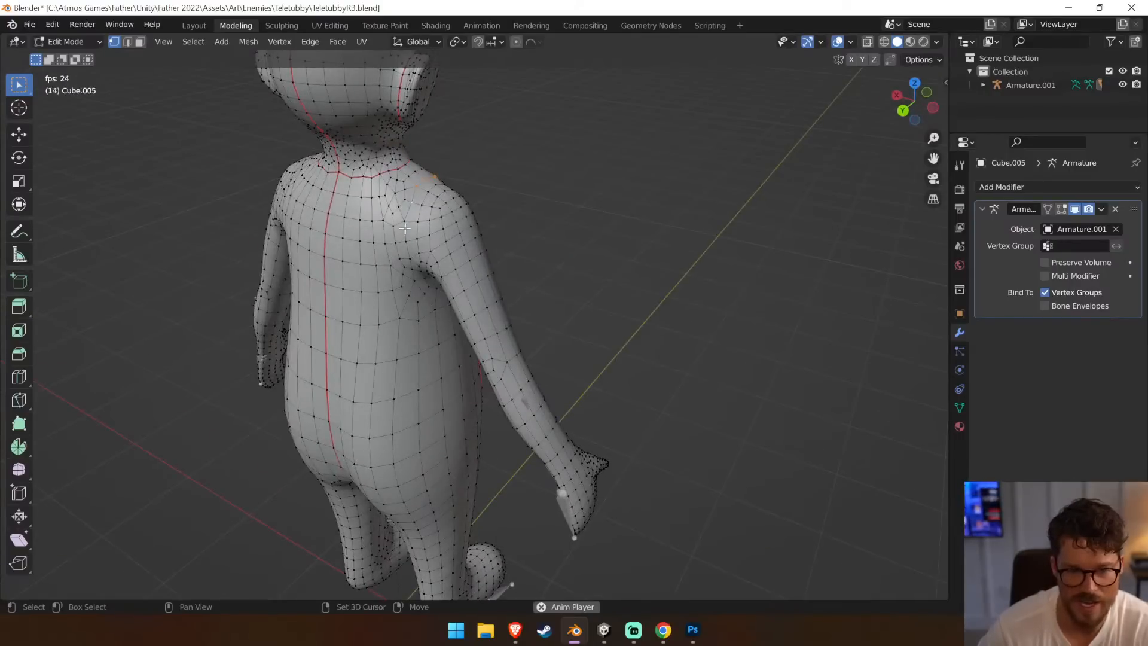
{"action": "middle_click_drag", "start_coordinate": [551, 328], "coordinate": [412, 291]}
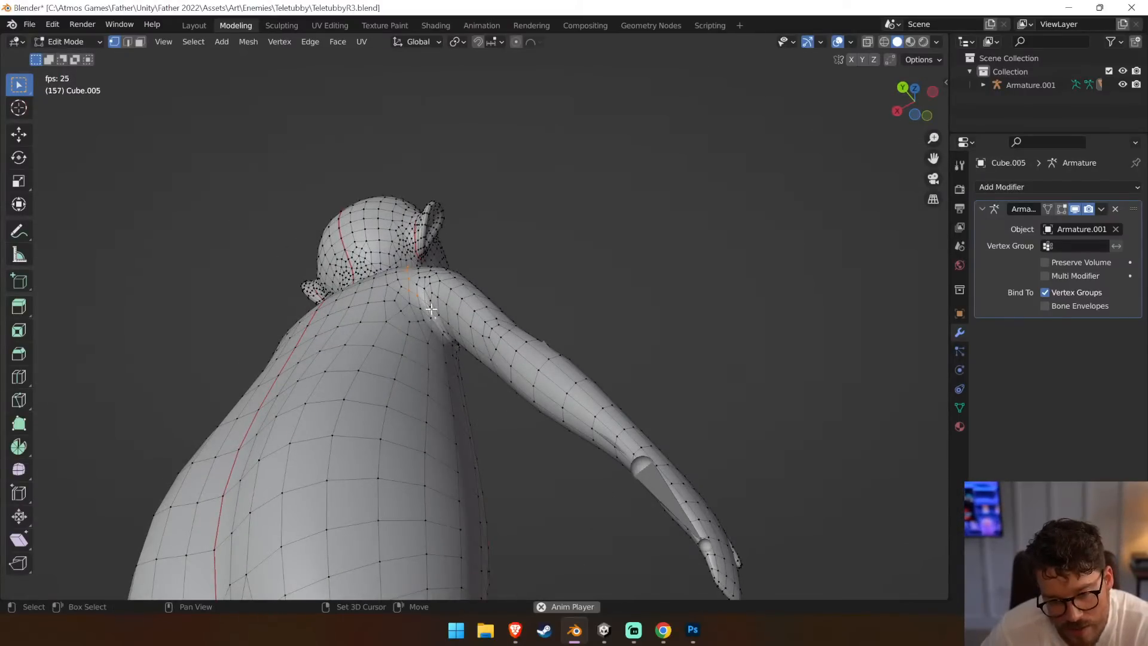
{"action": "middle_click_drag", "start_coordinate": [456, 346], "coordinate": [477, 357]}
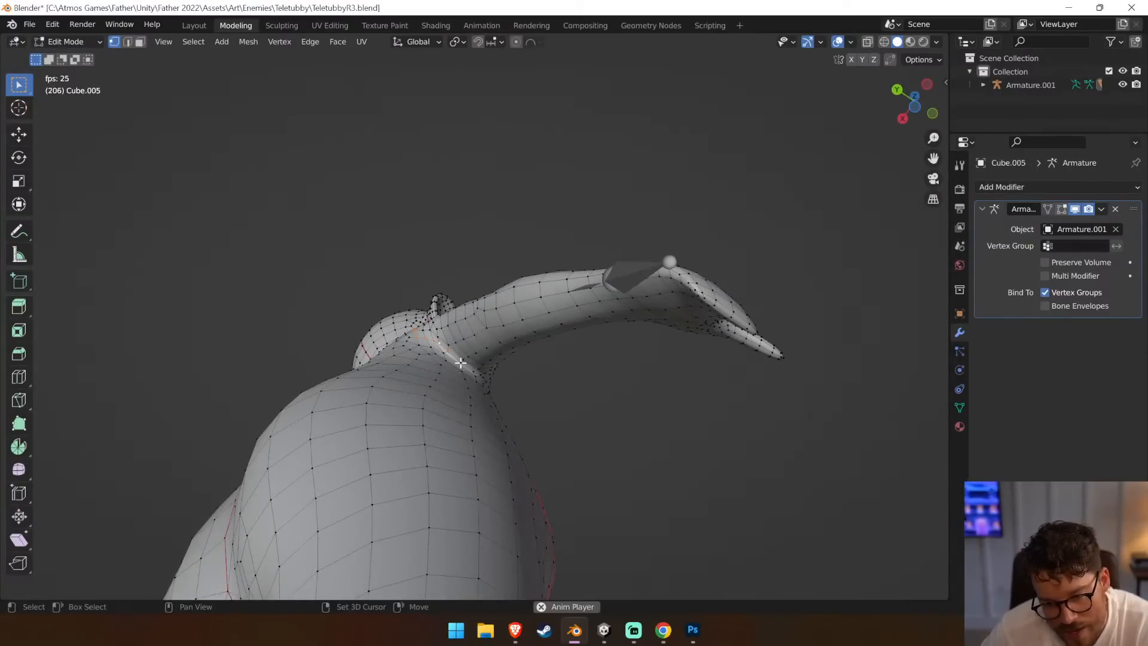
{"action": "middle_click_drag", "start_coordinate": [571, 407], "coordinate": [457, 437]}
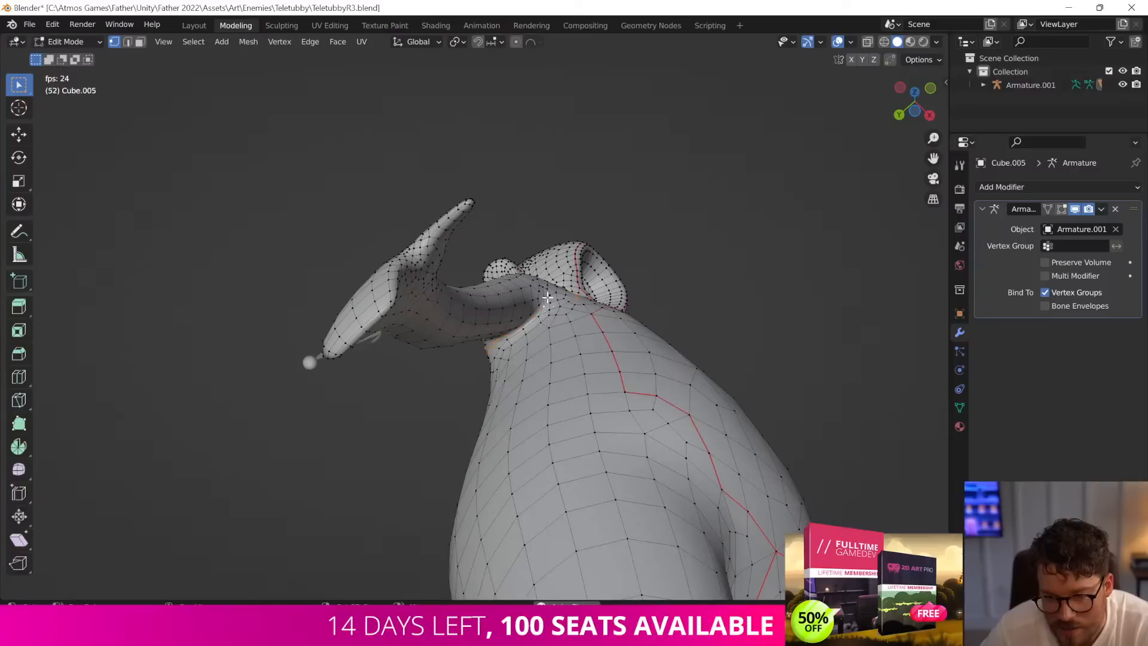
{"action": "middle_click_drag", "start_coordinate": [606, 297], "coordinate": [578, 391]}
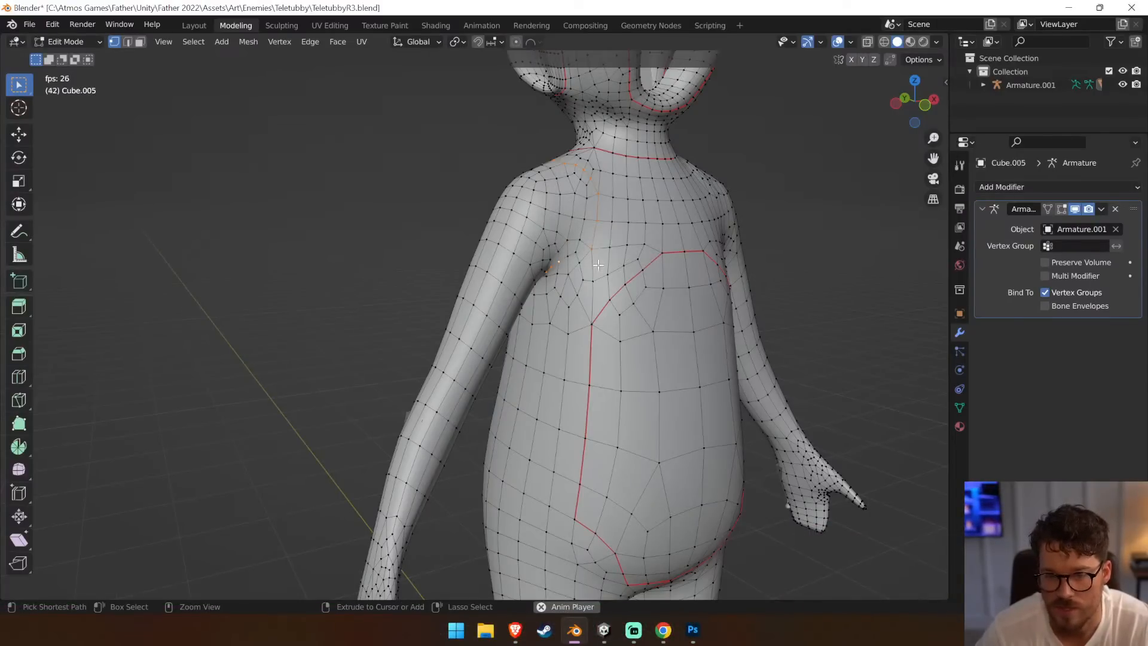
{"action": "middle_click_drag", "start_coordinate": [578, 281], "coordinate": [542, 291]}
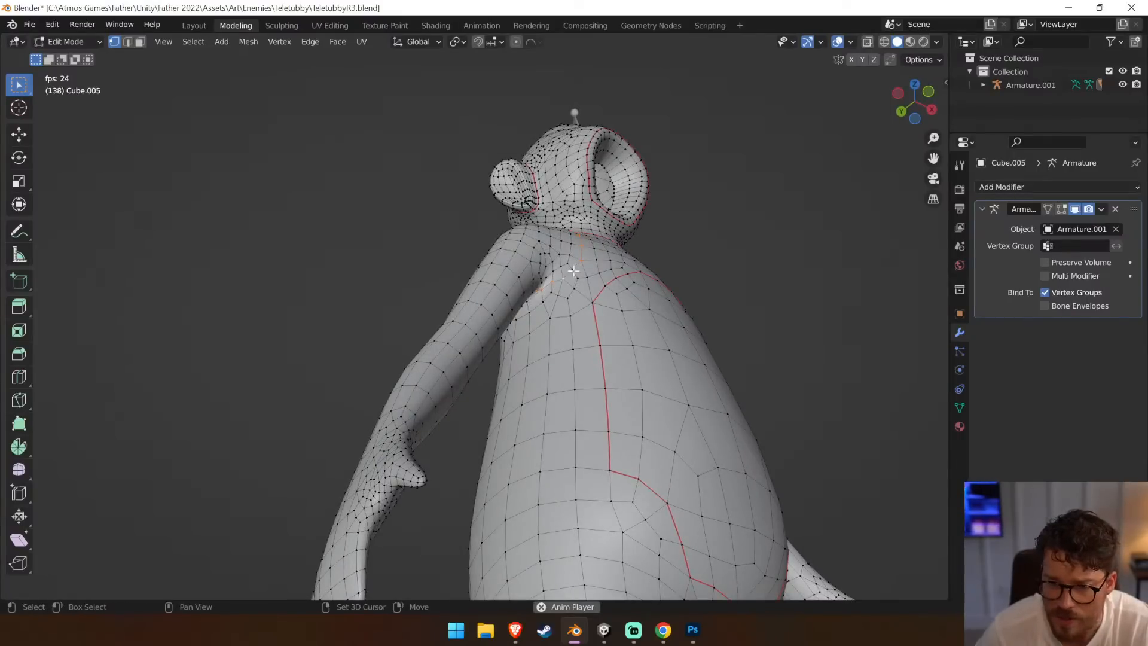
{"action": "middle_click_drag", "start_coordinate": [736, 270], "coordinate": [650, 374]}
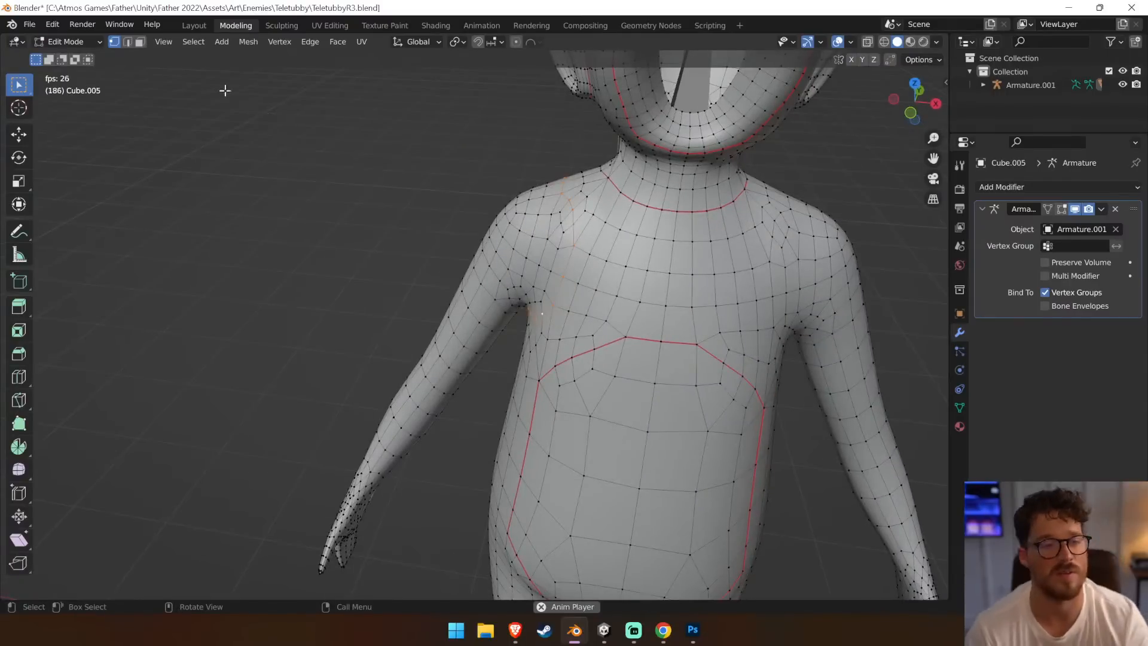
{"action": "left_click", "coordinate": [310, 41]}
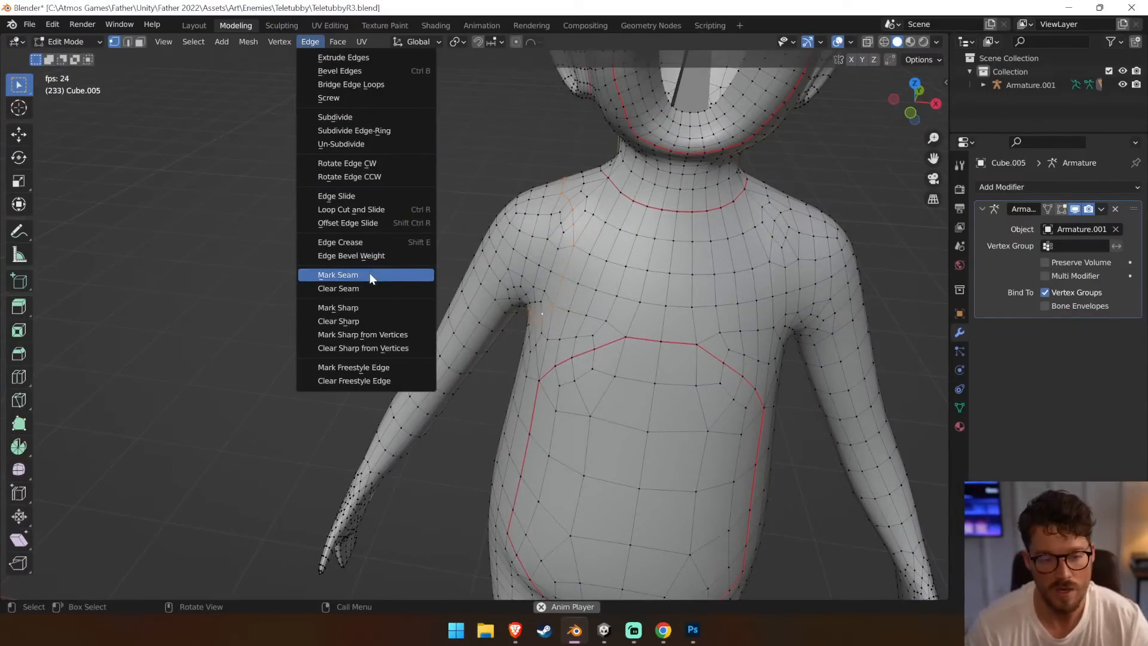
{"action": "left_click", "coordinate": [369, 288]}
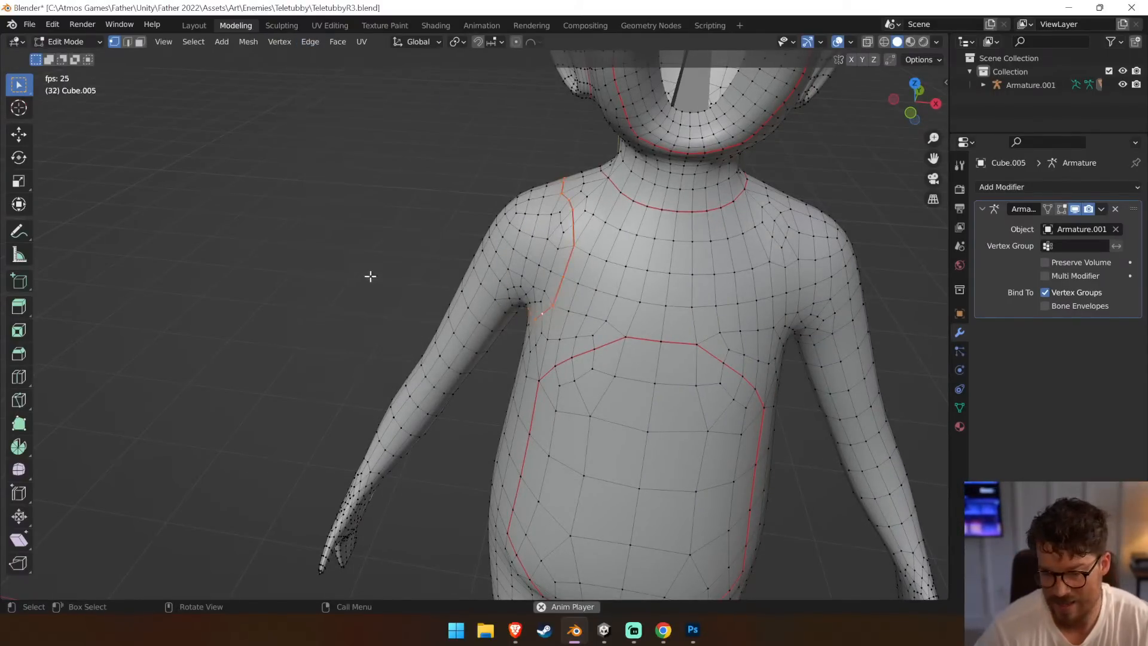
Select a matching closed path of edges around the character's left shoulder and armpit and mark it as a seam
{"action": "middle_click_drag", "start_coordinate": [809, 350], "coordinate": [704, 372]}
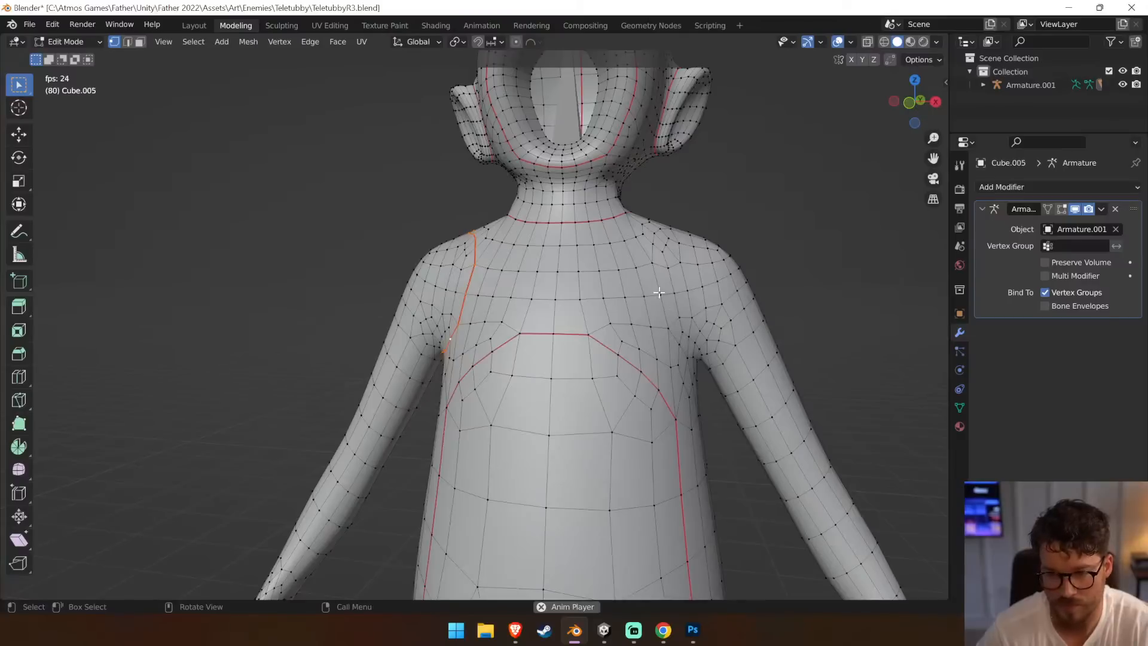
{"action": "middle_click_drag", "start_coordinate": [717, 228], "coordinate": [497, 372]}
{"action": "middle_click_drag", "start_coordinate": [608, 410], "coordinate": [459, 364]}
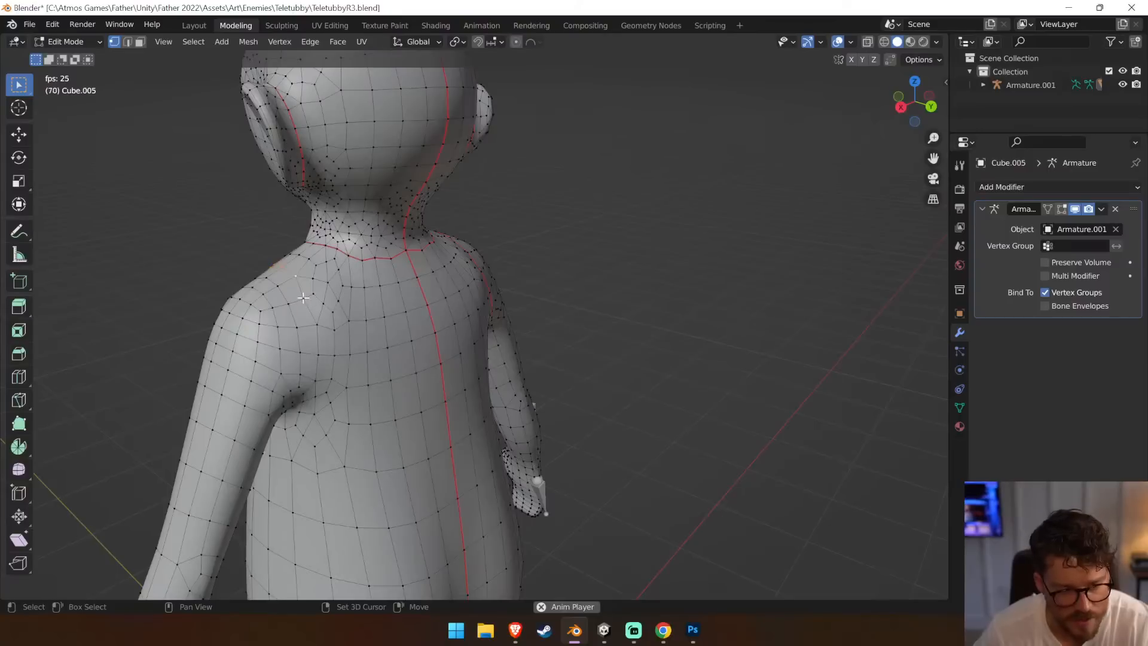
{"action": "middle_click_drag", "start_coordinate": [315, 330], "coordinate": [348, 229]}
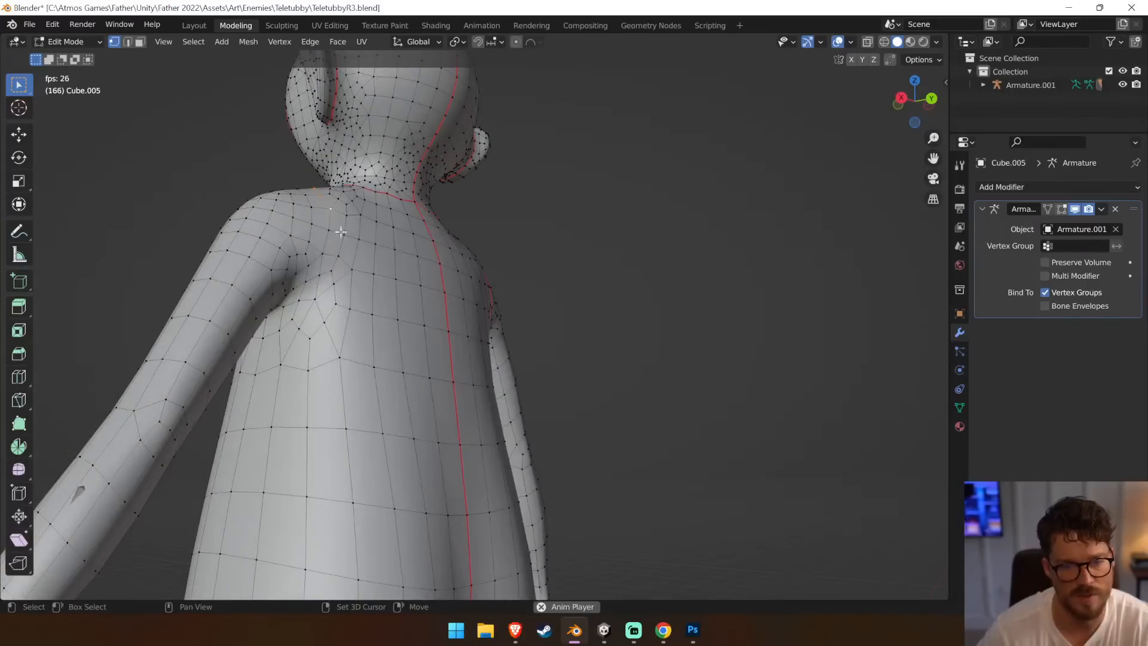
{"action": "middle_click_drag", "start_coordinate": [309, 268], "coordinate": [346, 323]}
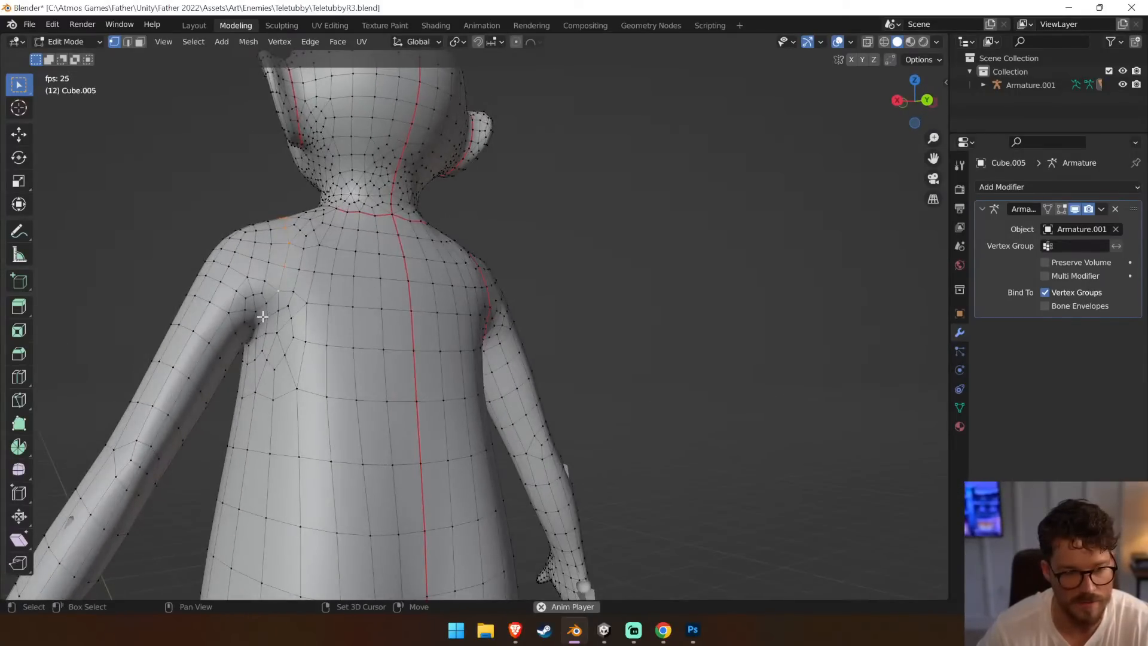
{"action": "middle_click_drag", "start_coordinate": [263, 316], "coordinate": [541, 335]}
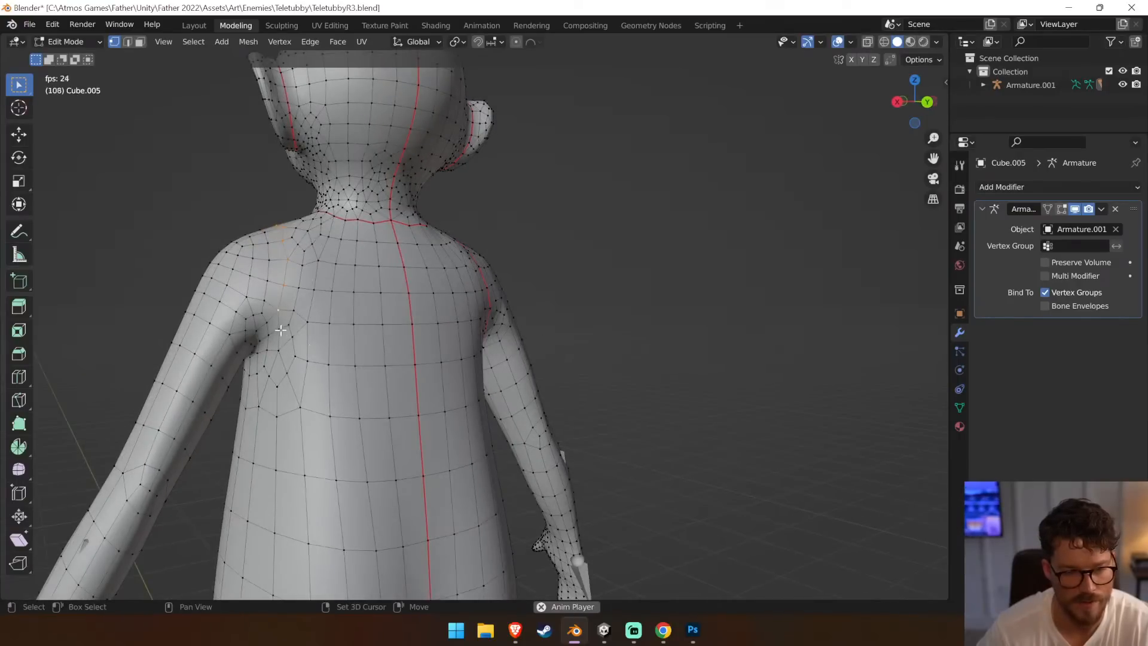
{"action": "middle_click_drag", "start_coordinate": [269, 335], "coordinate": [644, 270]}
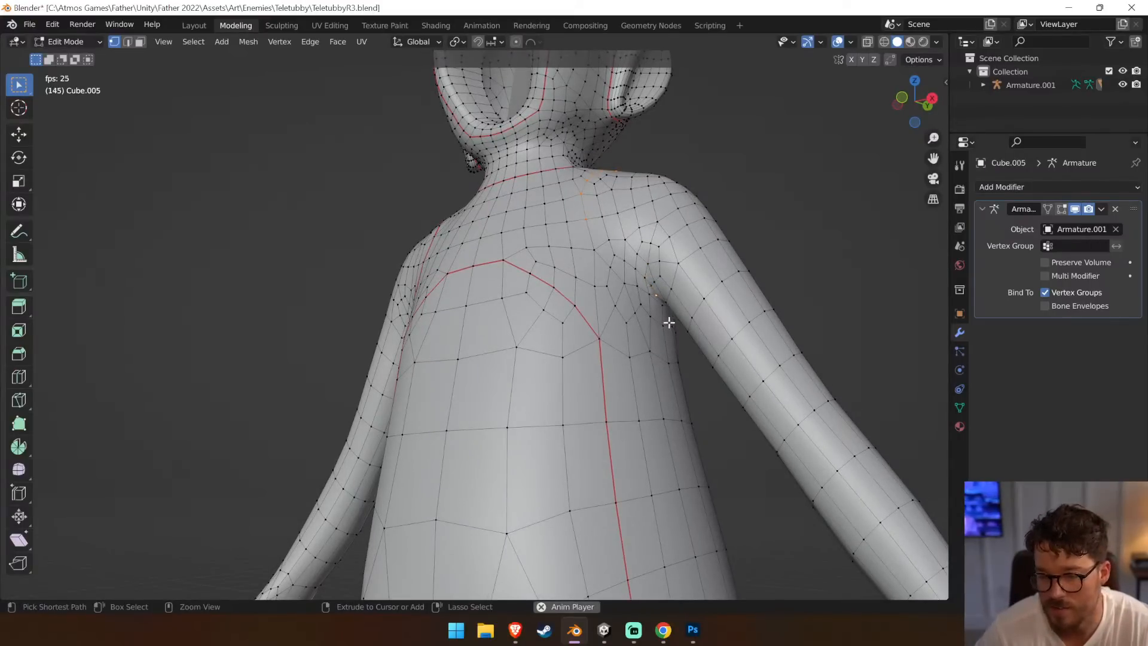
{"action": "middle_click_drag", "start_coordinate": [633, 308], "coordinate": [621, 305]}
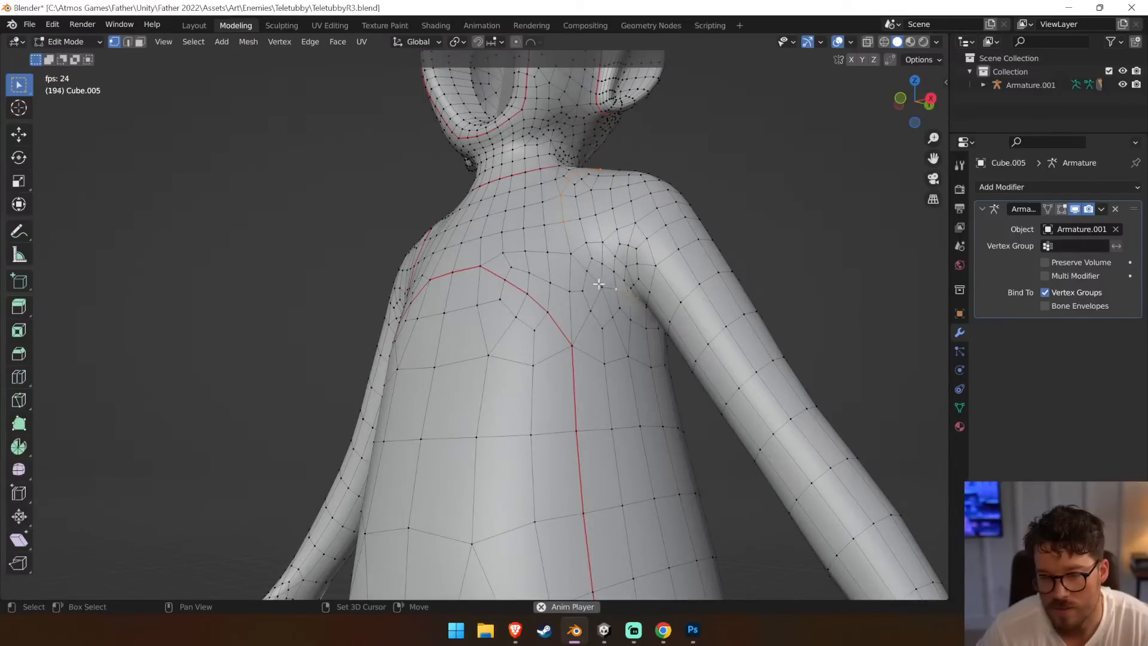
{"action": "left_click", "coordinate": [569, 250], "text": "shift"}
{"action": "middle_click_drag", "start_coordinate": [404, 266], "coordinate": [490, 258]}
{"action": "left_click", "coordinate": [309, 42]}
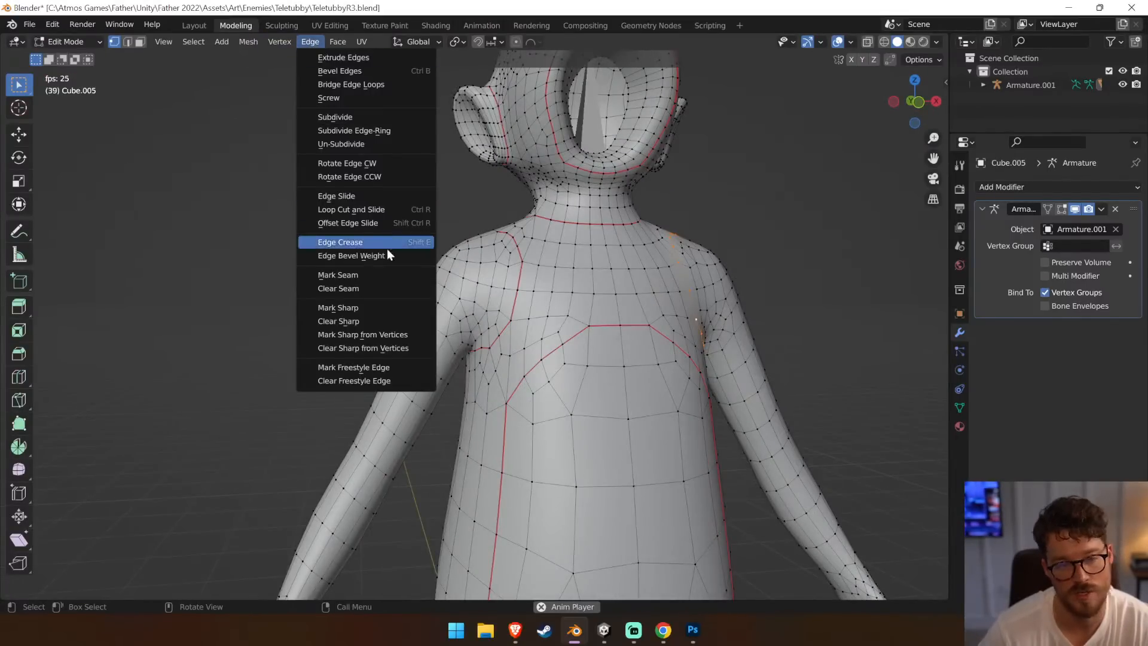
{"action": "left_click", "coordinate": [387, 272]}
{"action": "middle_click_drag", "start_coordinate": [562, 344], "coordinate": [513, 267]}
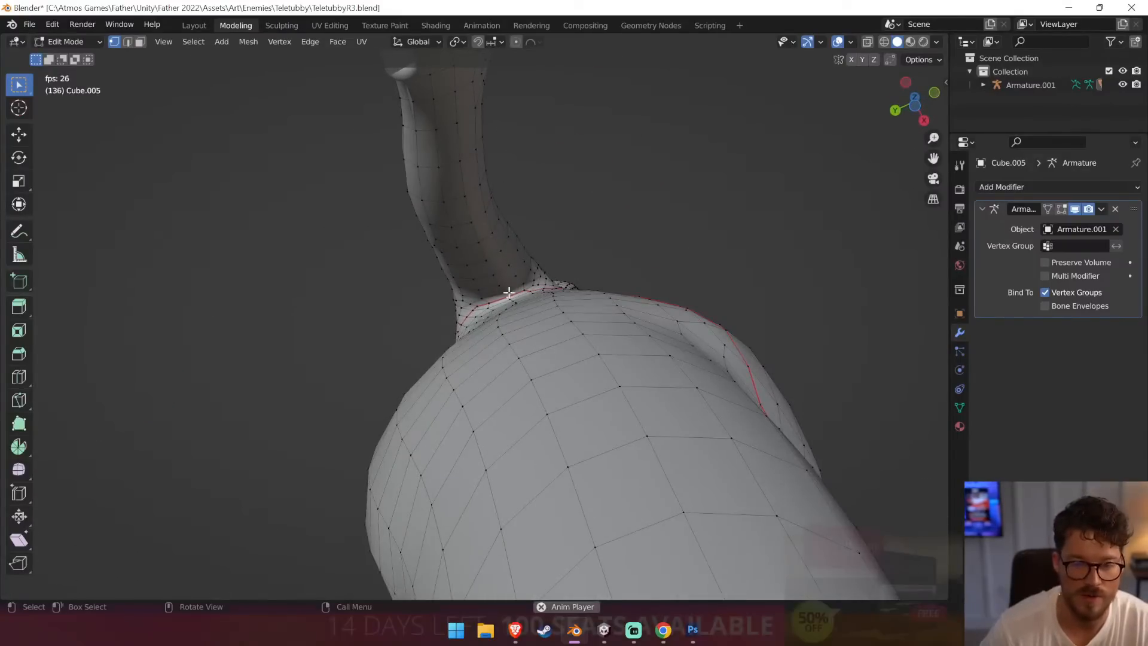
Select the edge path along the underside of the character's right arm, from the shoulder seam to the hand's tip, and mark it as a seam
{"action": "left_click", "coordinate": [487, 260], "text": "ctrl"}
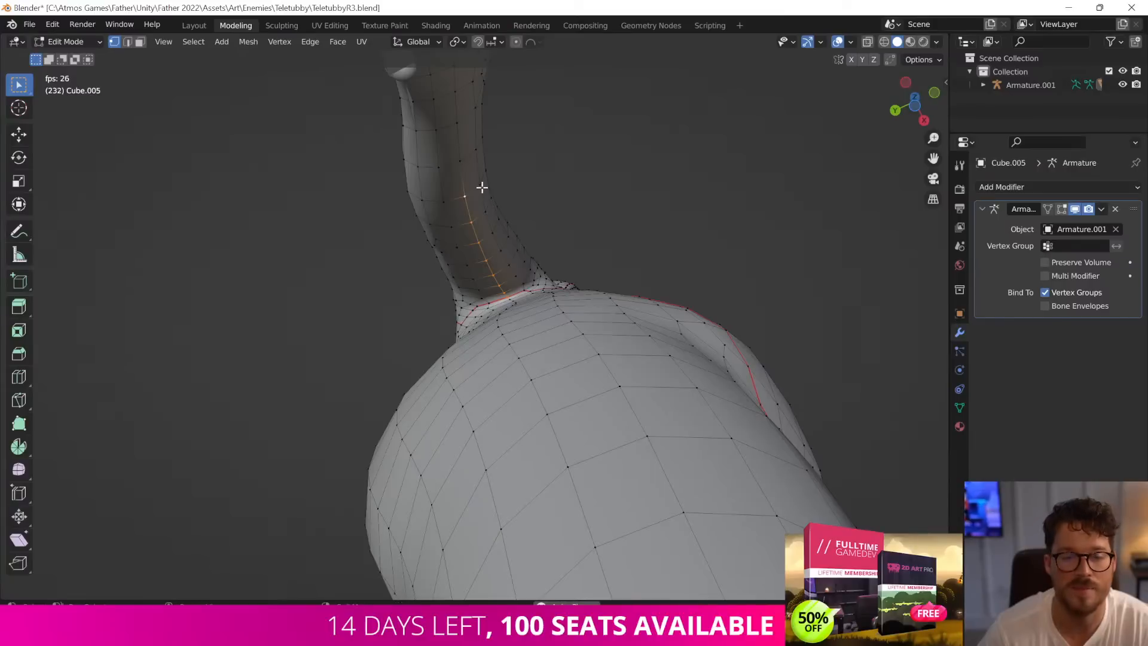
{"action": "left_click", "coordinate": [456, 205], "text": "ctrl"}
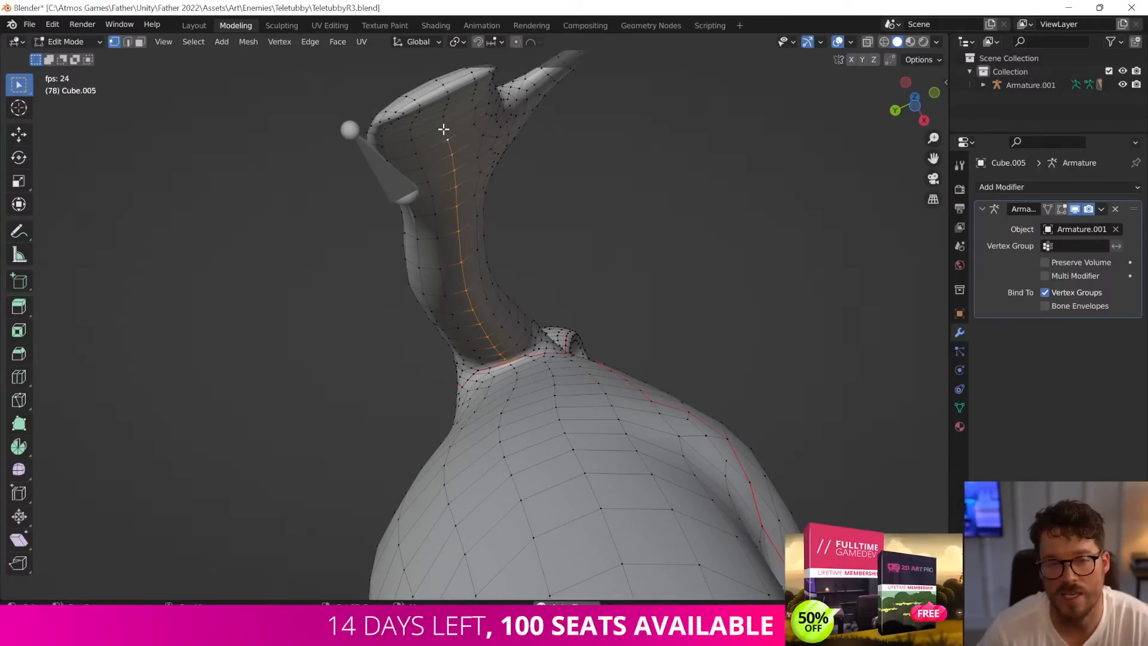
{"action": "middle_click_drag", "start_coordinate": [658, 279], "coordinate": [634, 293]}
{"action": "middle_click_drag", "start_coordinate": [633, 292], "coordinate": [601, 395], "text": "shift"}
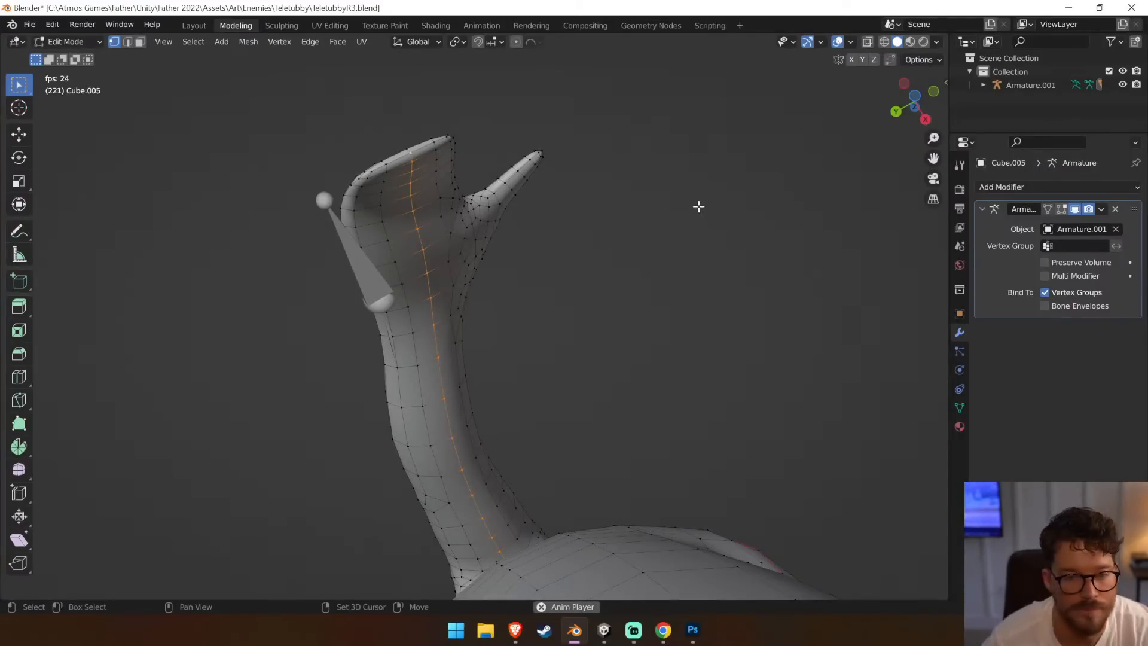
{"action": "left_click", "coordinate": [255, 41]}
{"action": "mouse_move", "coordinate": [309, 41]}
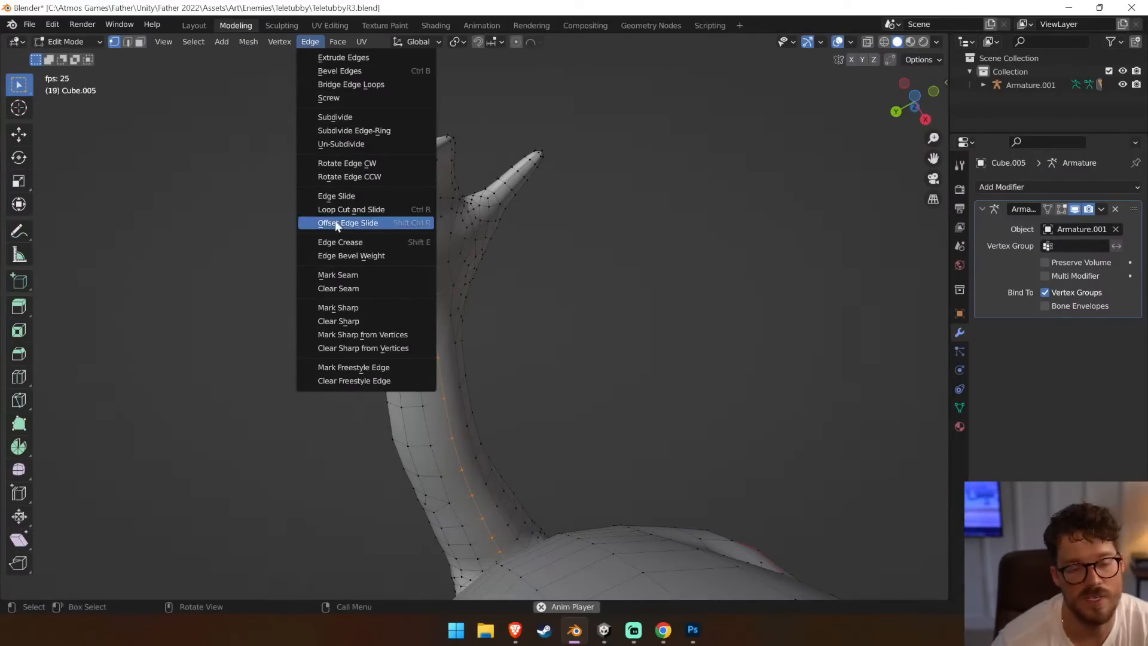
{"action": "left_click", "coordinate": [376, 270]}
Select the edges branching from the right arm's seam along the thumb to its tip and mark them as a seam
{"action": "middle_click_drag", "start_coordinate": [643, 319], "coordinate": [552, 304]}
{"action": "left_click", "coordinate": [382, 171]}
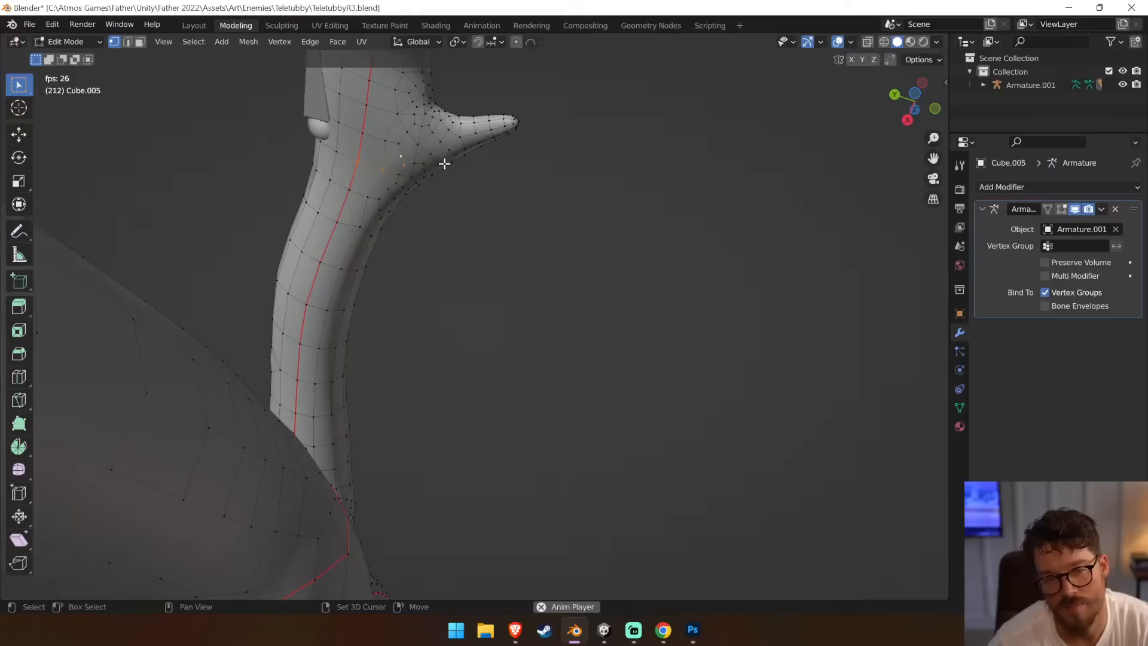
{"action": "key", "text": "ctrl+z"}
{"action": "key", "text": "ctrl+z"}
{"action": "left_click", "coordinate": [399, 176], "text": "shift"}
{"action": "left_click", "coordinate": [414, 176], "text": "shift"}
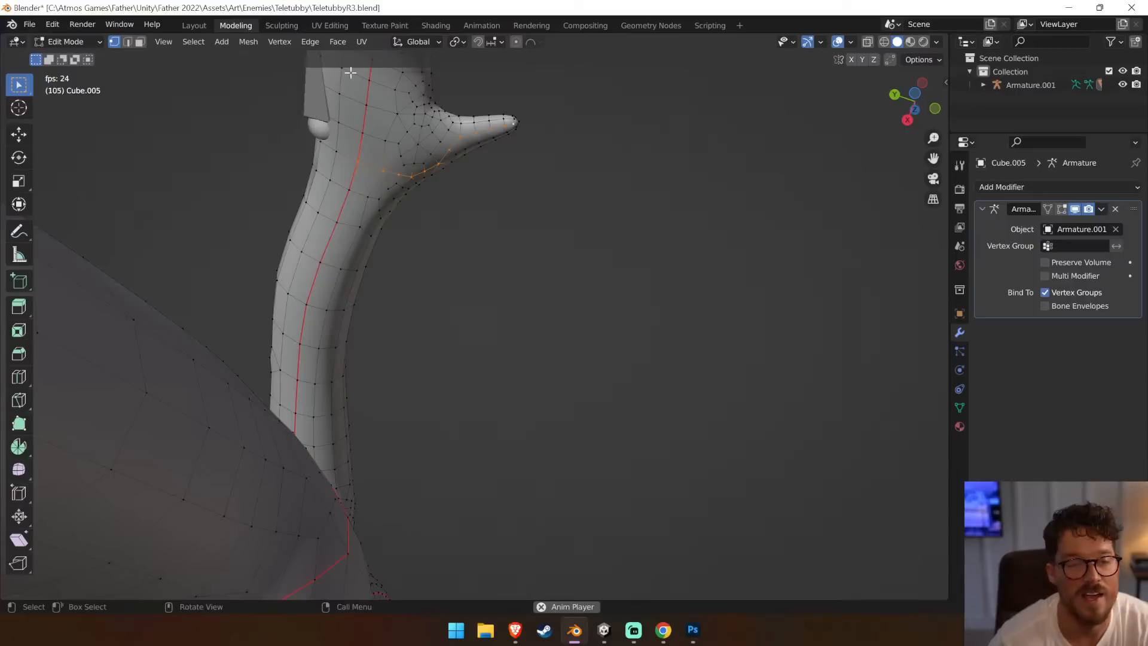
{"action": "left_click", "coordinate": [310, 42]}
{"action": "left_click", "coordinate": [358, 275]}
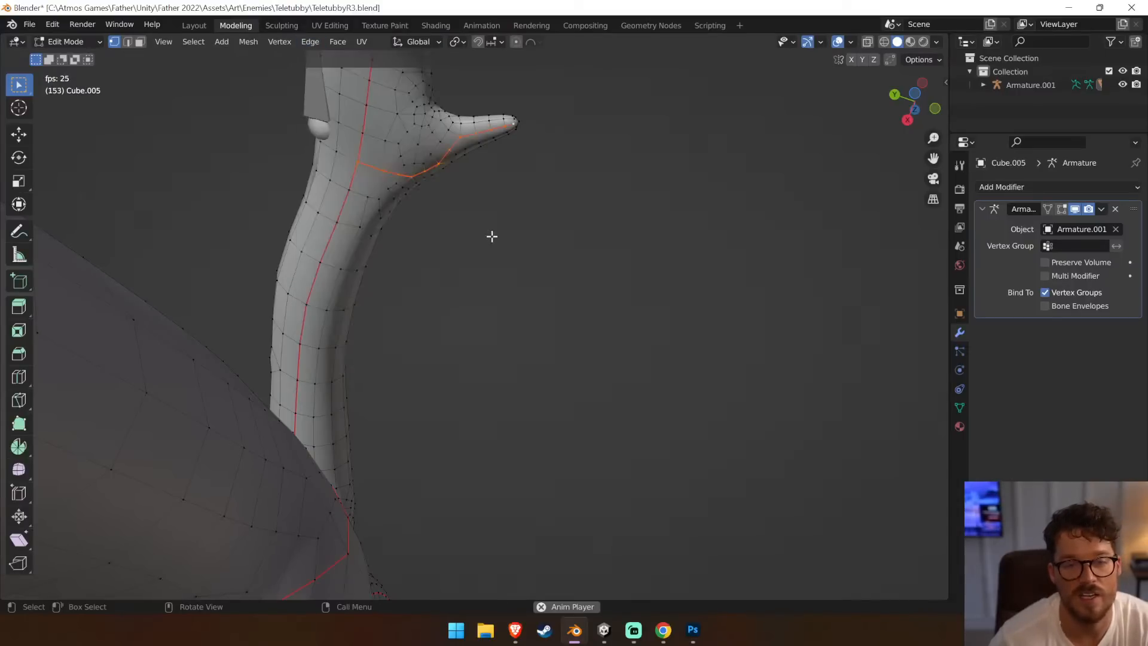
Select the whole mesh, unwrap it with the right arm's seams, and open the UV Editing workspace
{"action": "key", "text": "a"}
{"action": "key", "text": "u"}
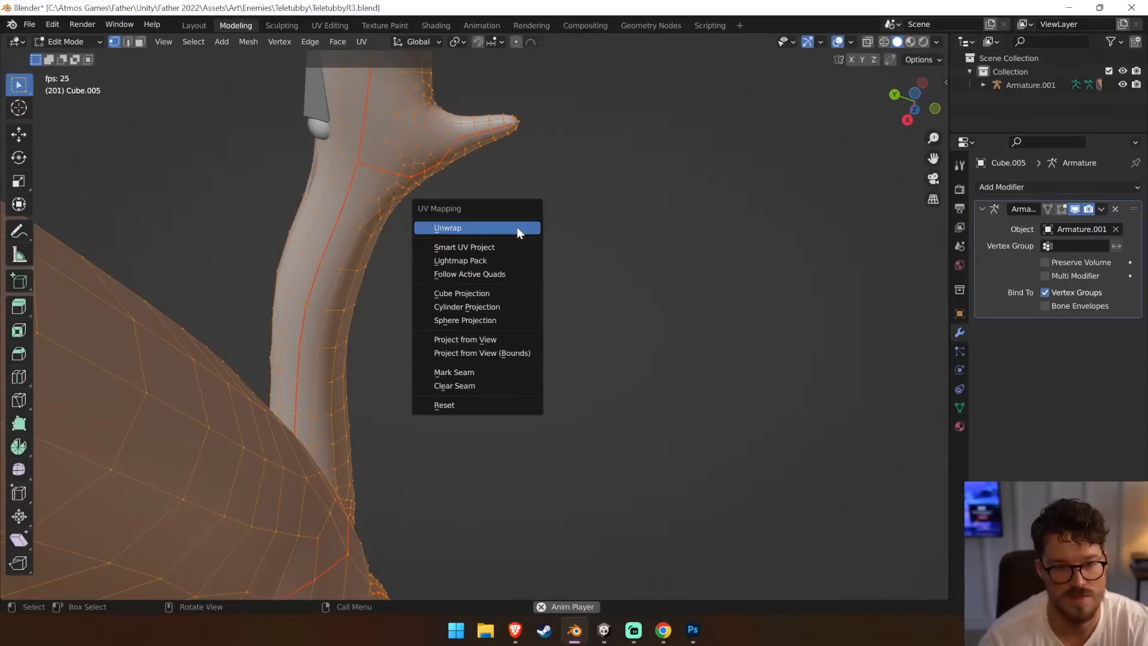
{"action": "left_click", "coordinate": [517, 227]}
{"action": "left_click", "coordinate": [350, 26]}
Examine the unwrapped UV islands, especially the right arm's island, then clear the selection and inspect the model from below
{"action": "scroll", "coordinate": [286, 238], "scroll_direction": "down", "scroll_amount": 3}
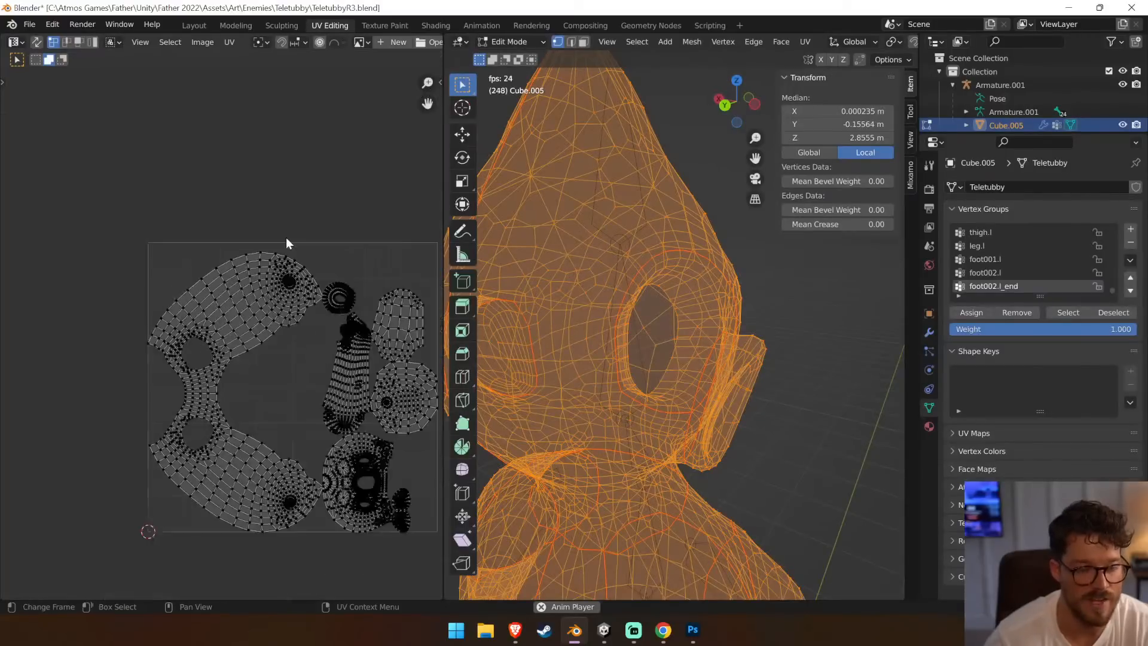
{"action": "scroll", "coordinate": [285, 243], "scroll_direction": "up", "scroll_amount": 4}
{"action": "middle_click_drag", "start_coordinate": [269, 367], "coordinate": [95, 154]}
{"action": "scroll", "coordinate": [282, 212], "scroll_direction": "up", "scroll_amount": 1}
{"action": "middle_click_drag", "start_coordinate": [282, 212], "coordinate": [319, 272]}
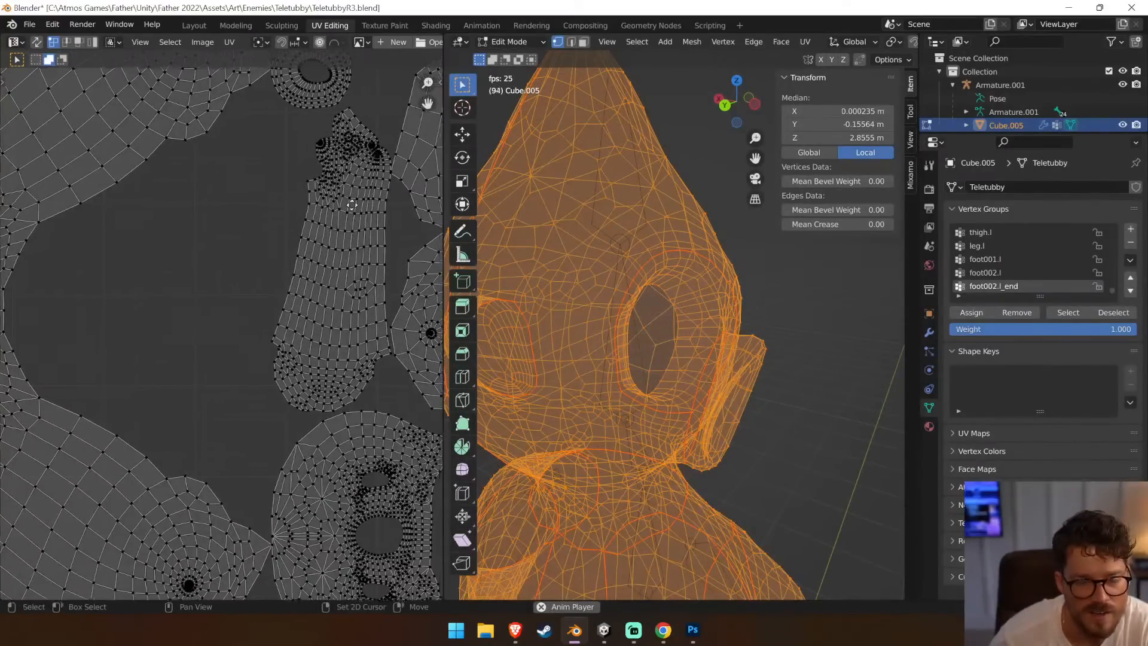
{"action": "middle_click_drag", "start_coordinate": [356, 202], "coordinate": [279, 240]}
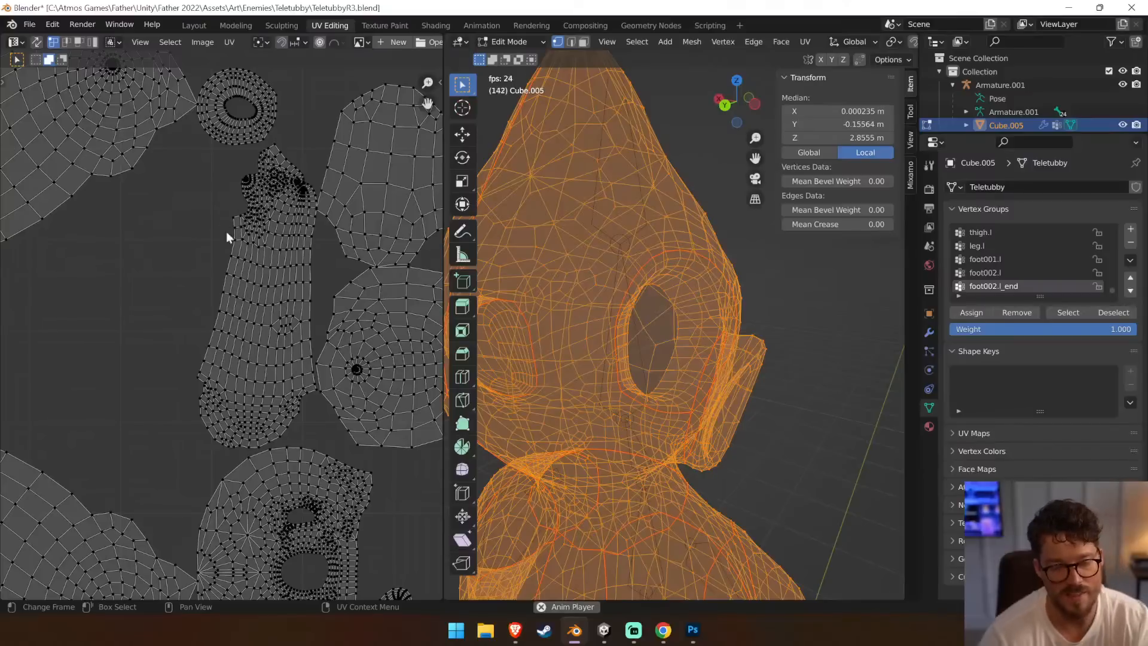
{"action": "scroll", "coordinate": [220, 217], "scroll_direction": "down", "scroll_amount": 2}
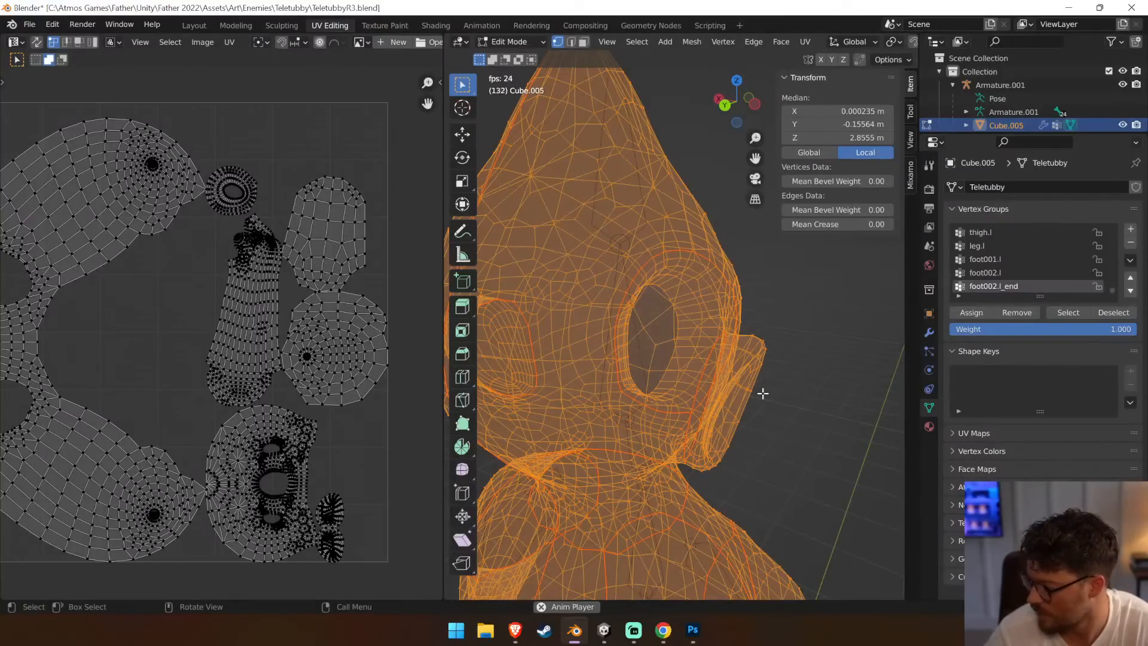
{"action": "left_click", "coordinate": [778, 375]}
{"action": "middle_click_drag", "start_coordinate": [738, 400], "coordinate": [702, 158], "text": "shift"}
{"action": "middle_click_drag", "start_coordinate": [522, 417], "coordinate": [722, 291]}
{"action": "scroll", "coordinate": [628, 409], "scroll_direction": "down", "scroll_amount": 3}
{"action": "scroll", "coordinate": [628, 410], "scroll_direction": "down", "scroll_amount": 2}
{"action": "middle_click_drag", "start_coordinate": [629, 353], "coordinate": [633, 300]}
Return to the Modeling workspace and mark the edge path under the character's left arm, from armpit to hand tip, as a seam
{"action": "left_click", "coordinate": [240, 27]}
{"action": "middle_click_drag", "start_coordinate": [472, 320], "coordinate": [656, 478]}
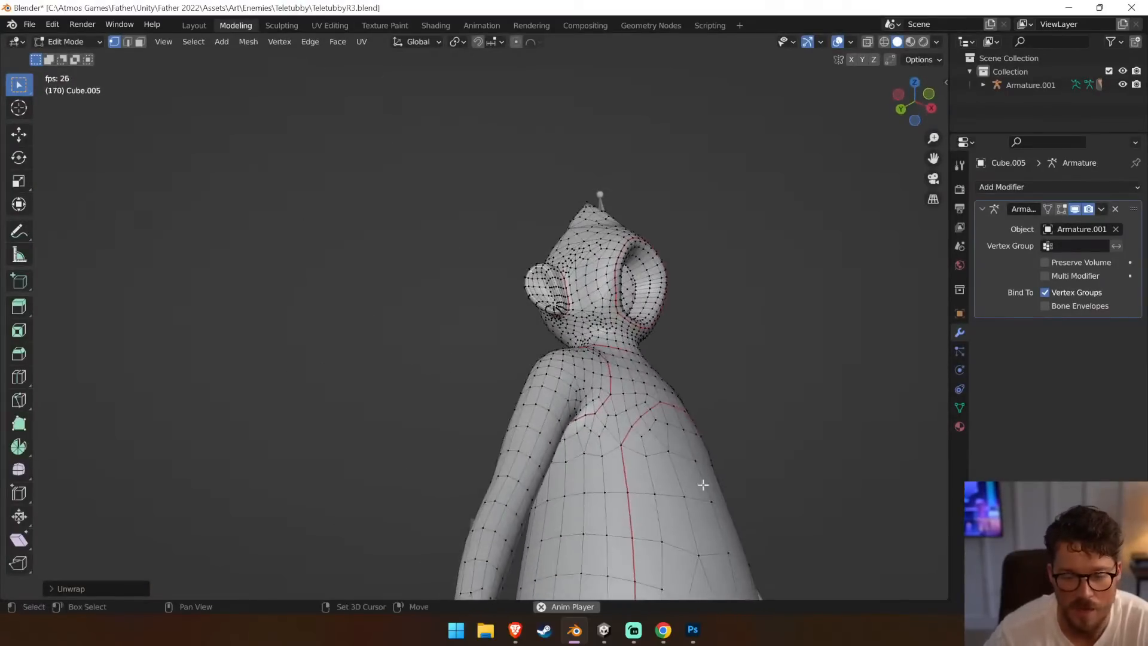
{"action": "middle_click_drag", "start_coordinate": [412, 392], "coordinate": [546, 407]}
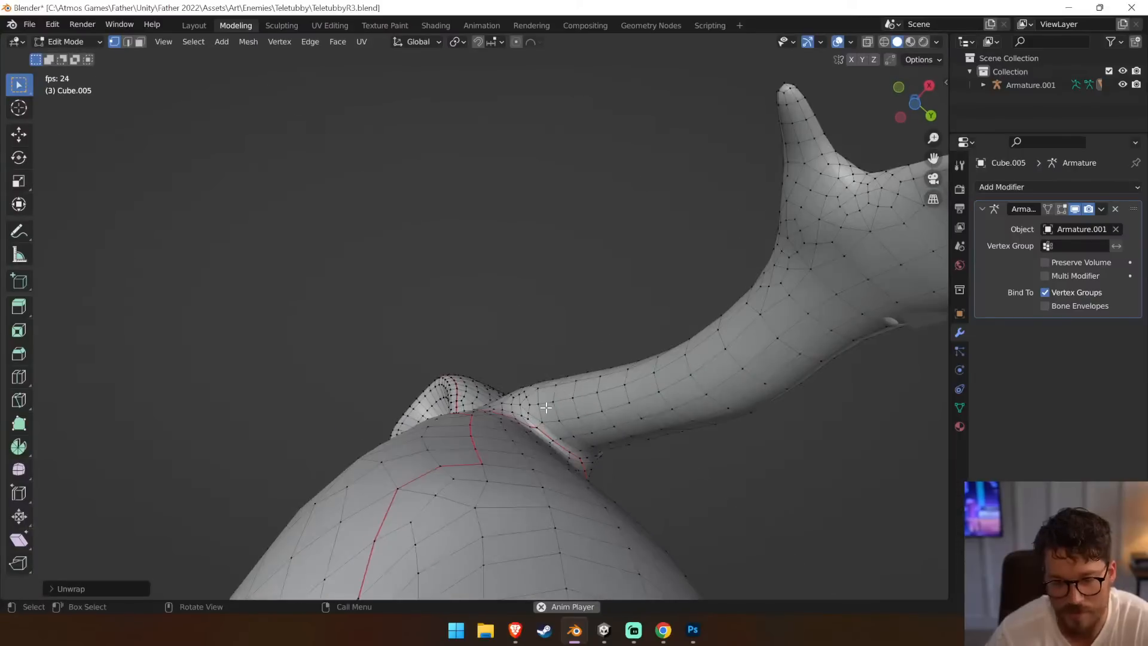
{"action": "left_click", "coordinate": [564, 438]}
{"action": "left_click", "coordinate": [557, 441], "text": "shift"}
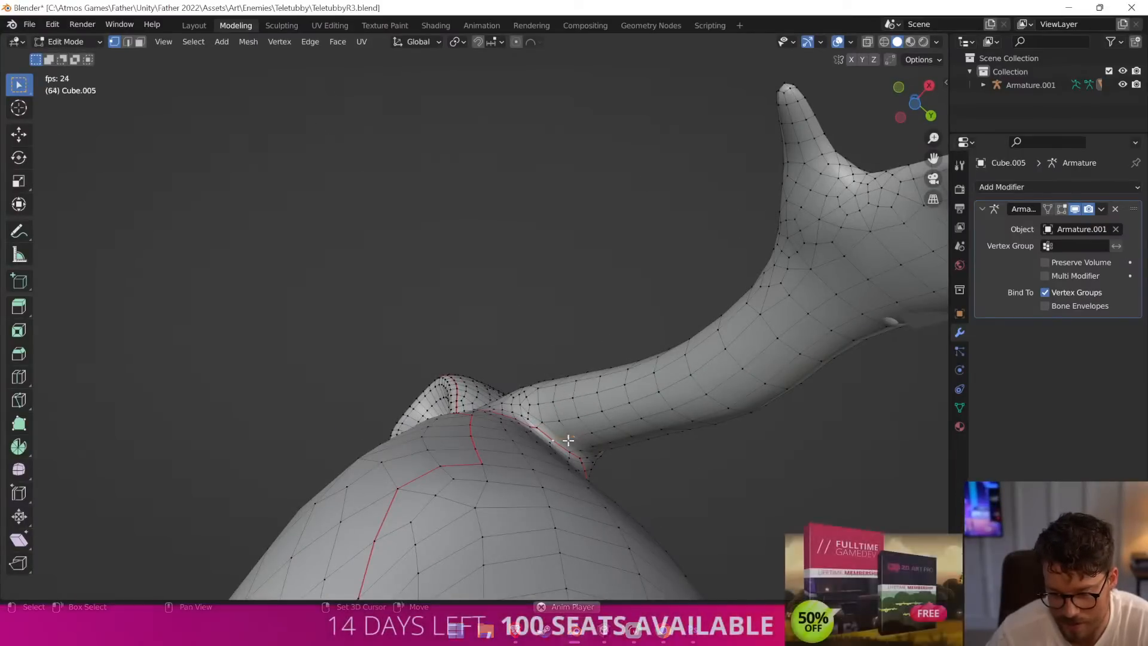
{"action": "left_click", "coordinate": [631, 418], "text": "shift"}
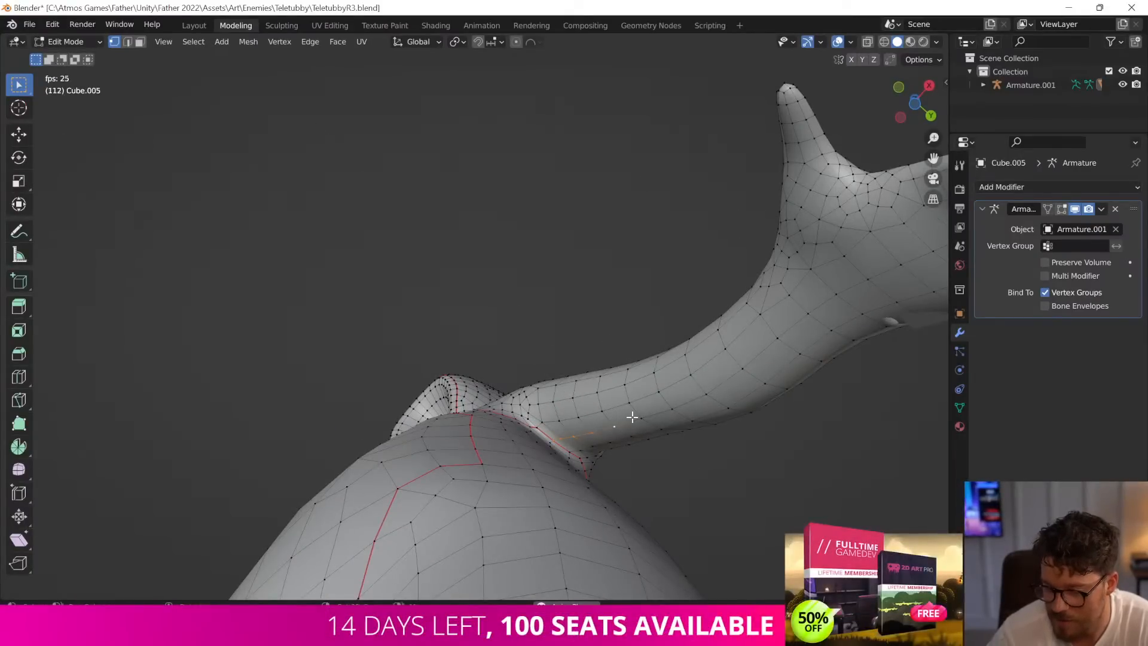
{"action": "left_click", "coordinate": [680, 409], "text": "shift"}
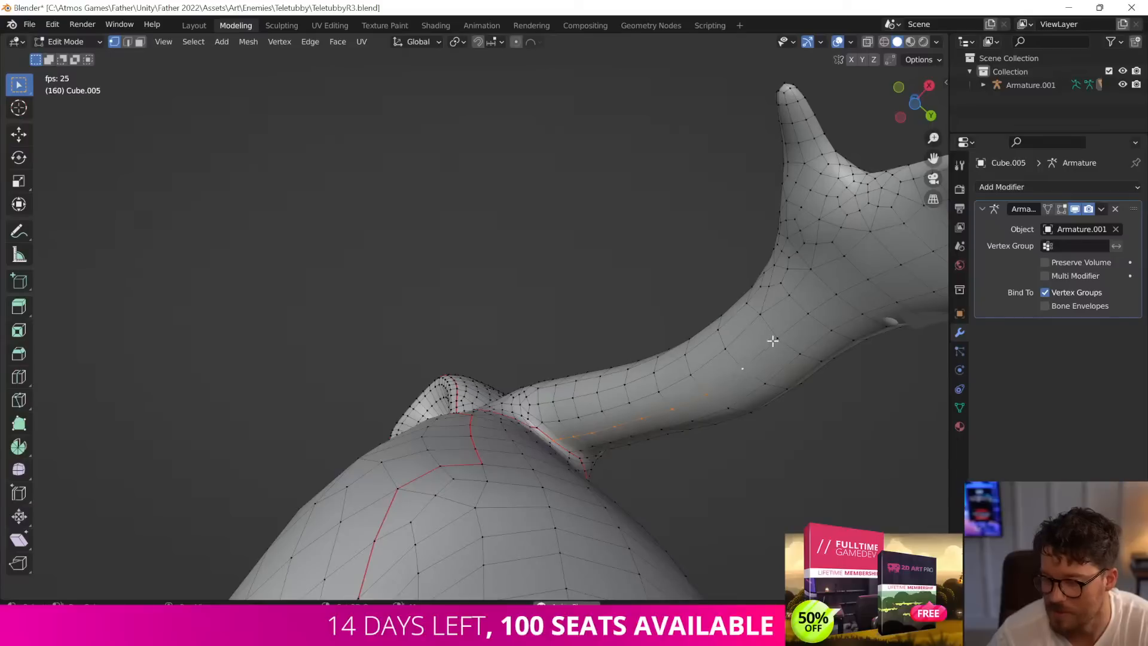
{"action": "middle_click_drag", "start_coordinate": [873, 333], "coordinate": [812, 332], "text": "shift"}
{"action": "left_click", "coordinate": [744, 344], "text": "ctrl"}
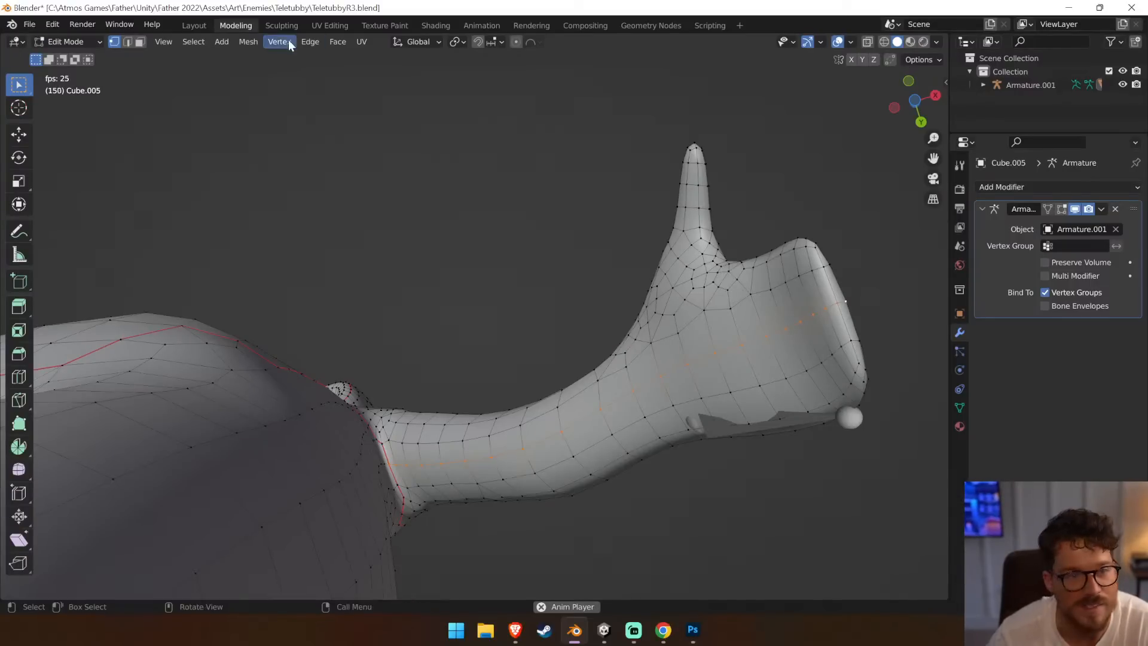
{"action": "left_click", "coordinate": [255, 42]}
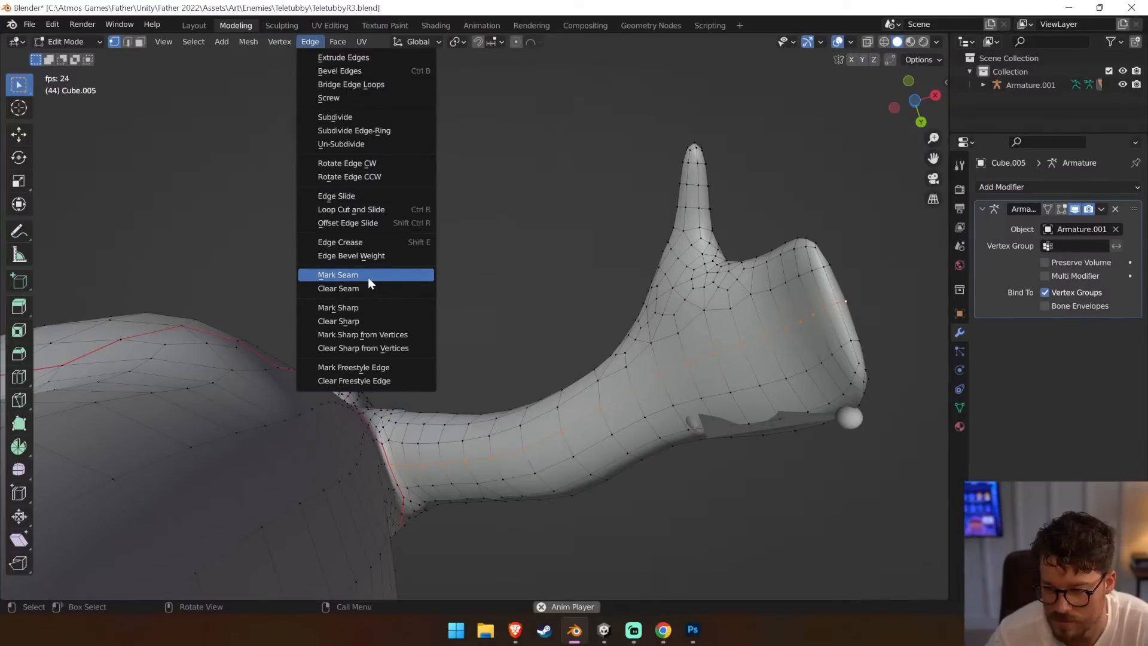
{"action": "left_click", "coordinate": [367, 277]}
Mark the edge path branching from the left arm's seam across the palm and along the thumb to its tip as a seam
{"action": "left_click", "coordinate": [681, 331]}
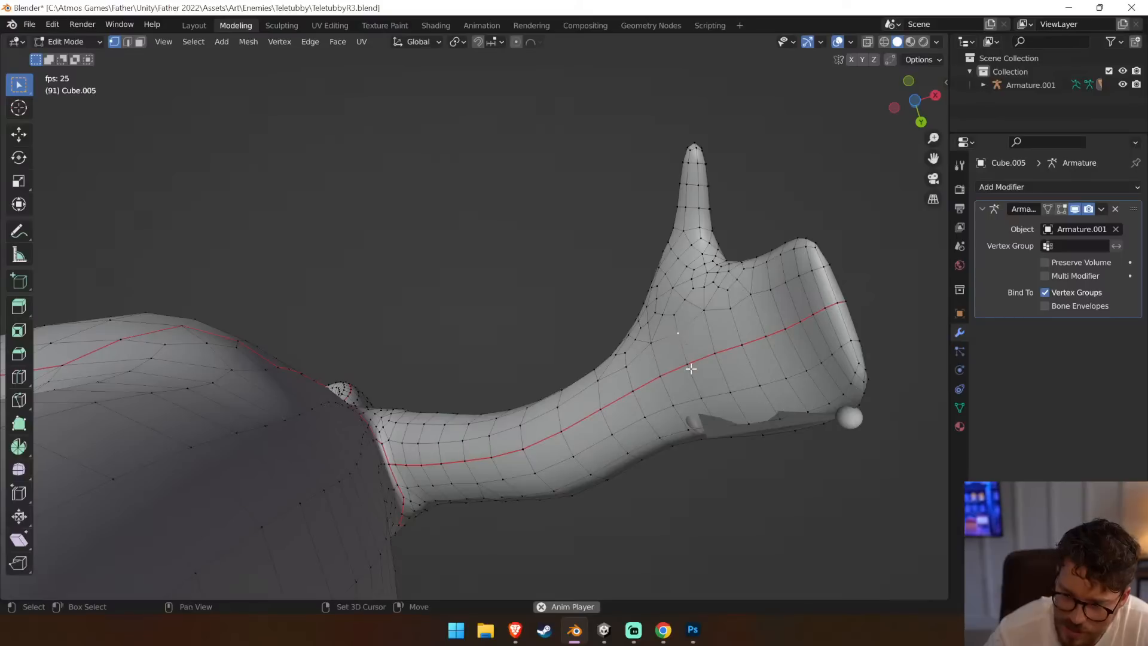
{"action": "middle_click_drag", "start_coordinate": [763, 317], "coordinate": [736, 362]}
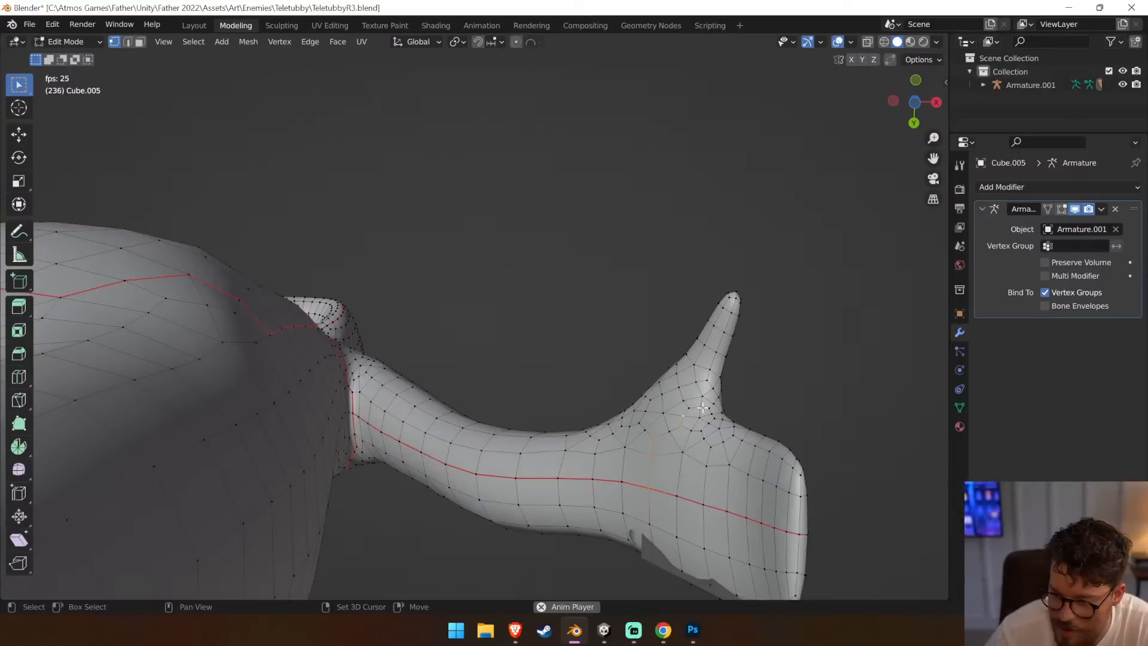
{"action": "left_click", "coordinate": [645, 429]}
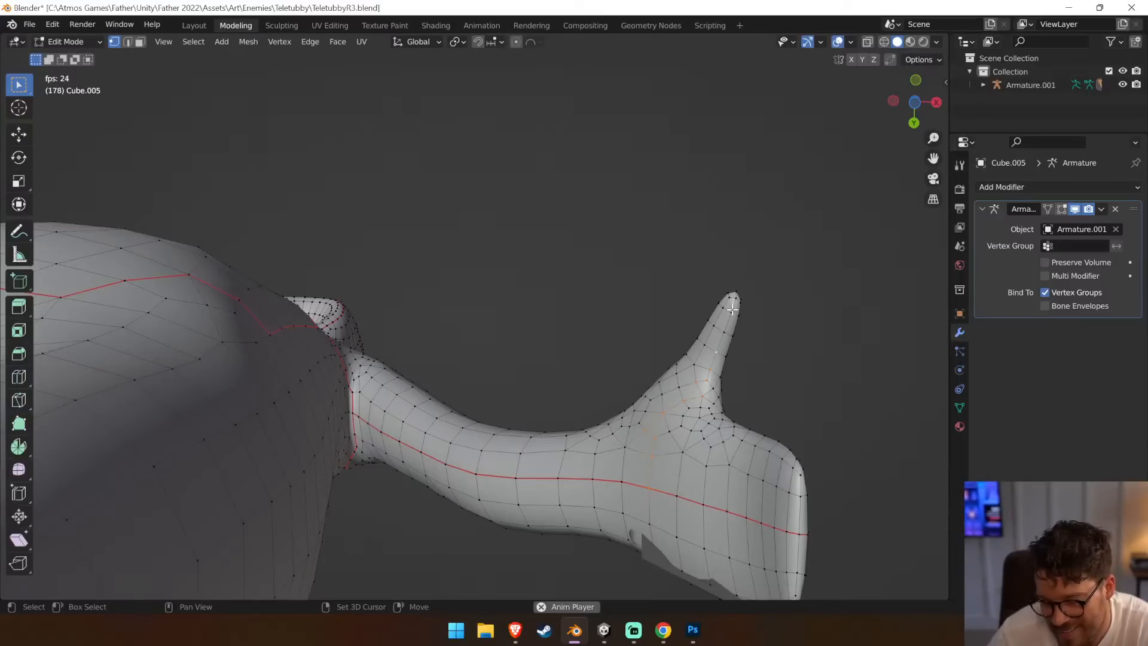
{"action": "left_click", "coordinate": [309, 41]}
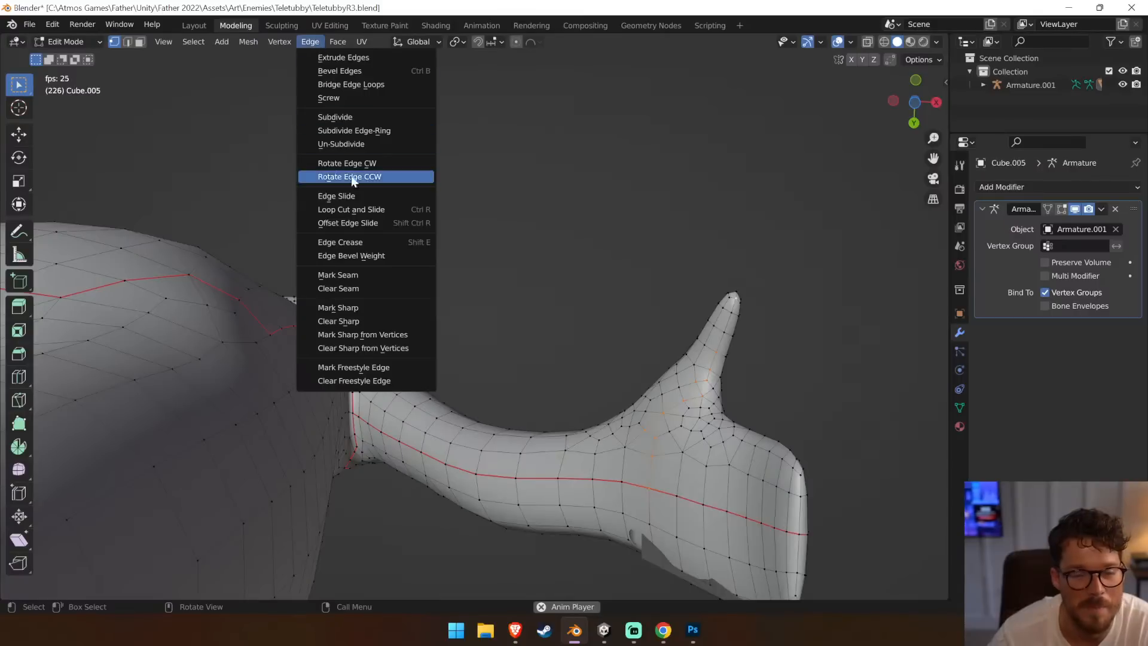
{"action": "left_click", "coordinate": [361, 271]}
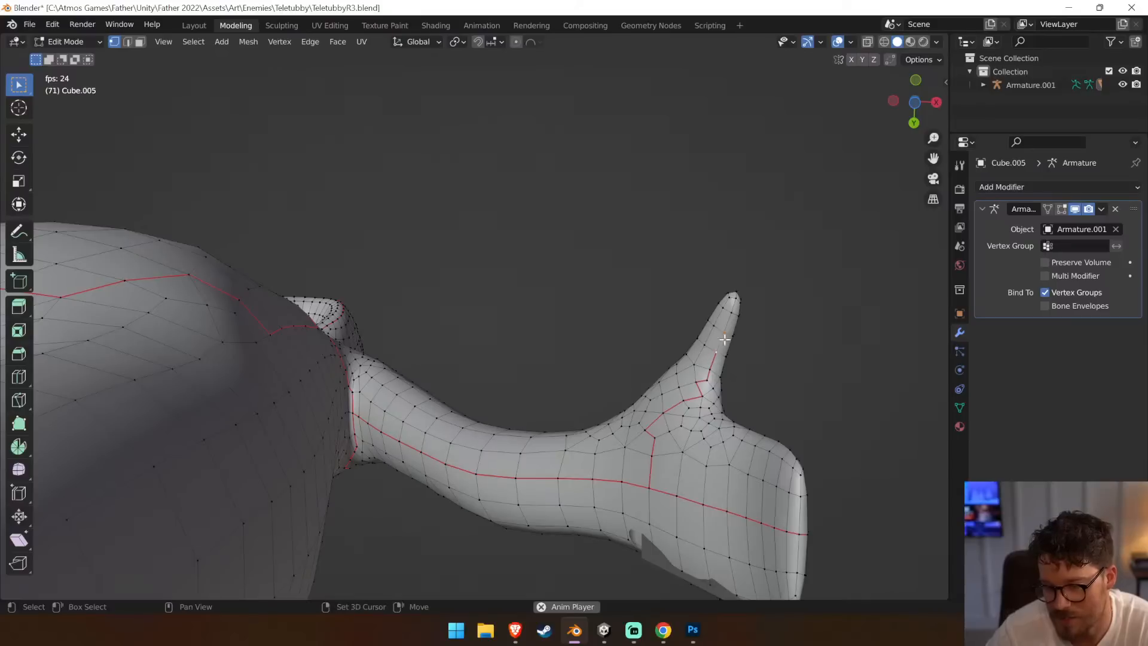
{"action": "left_click", "coordinate": [309, 42]}
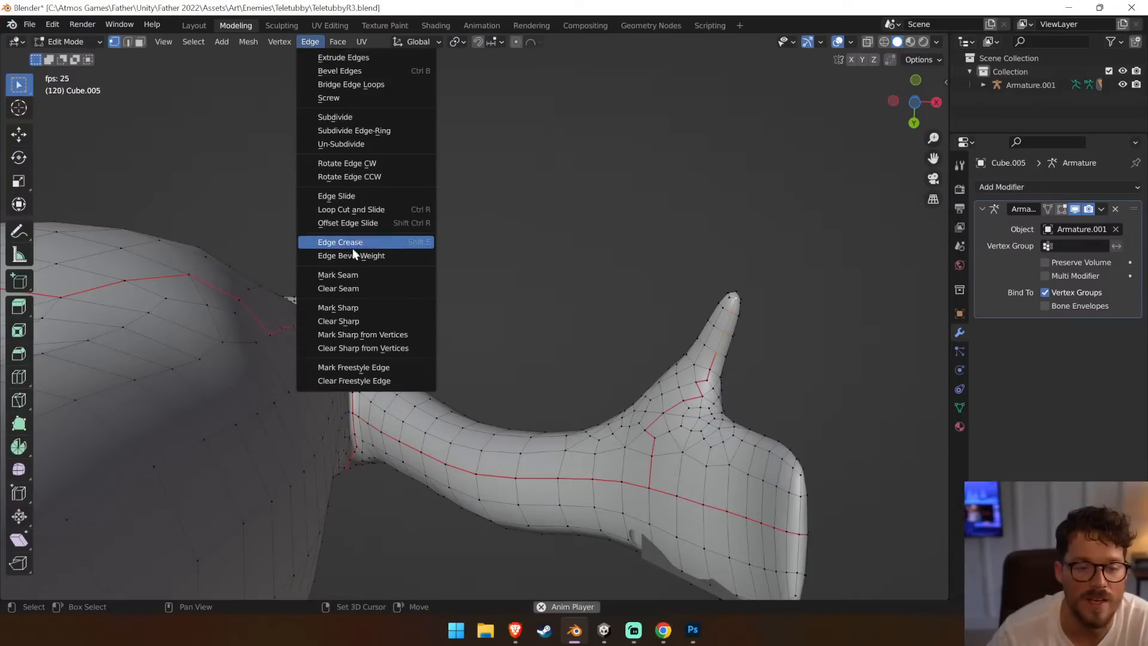
{"action": "left_click", "coordinate": [355, 269]}
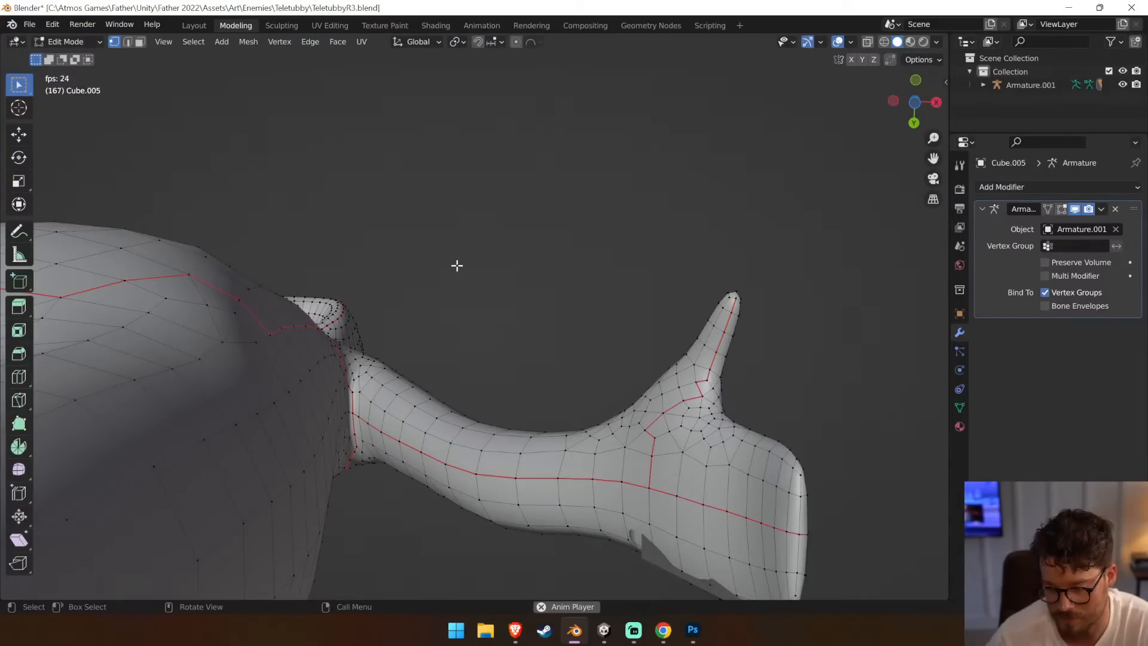
Unwrap the whole mesh with the seams of both arms and show its islands in a widened UV editor in the UV Editing workspace
{"action": "key", "text": "KP_1"}
{"action": "scroll", "coordinate": [581, 205], "scroll_direction": "down", "scroll_amount": 5}
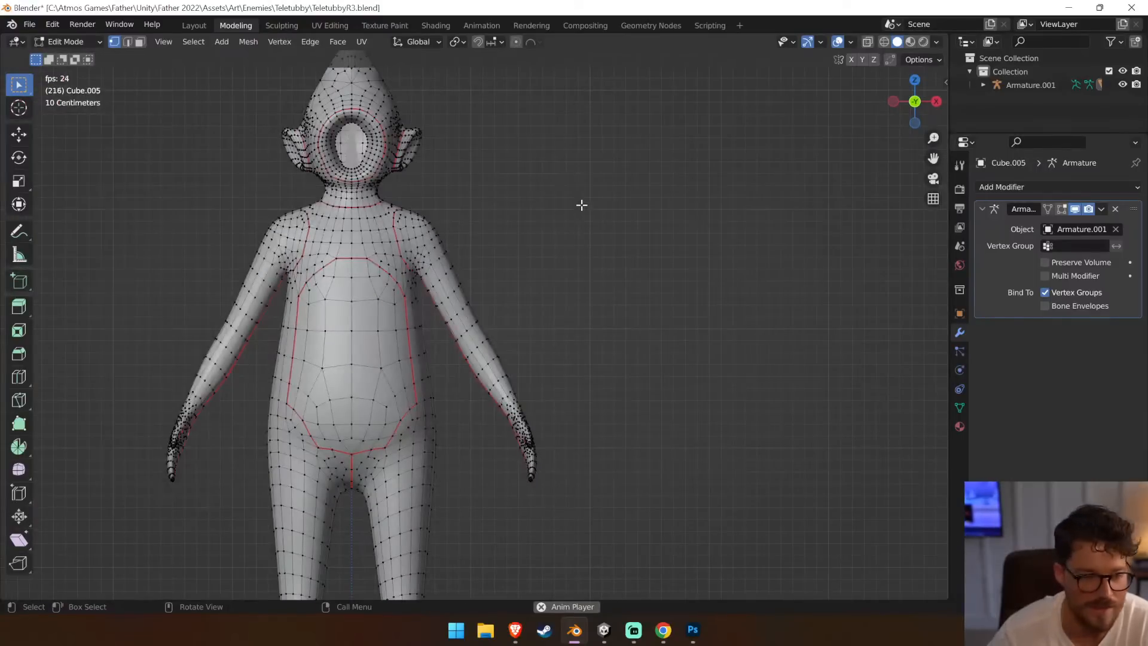
{"action": "key", "text": "a"}
{"action": "key", "text": "u"}
{"action": "left_click", "coordinate": [581, 205]}
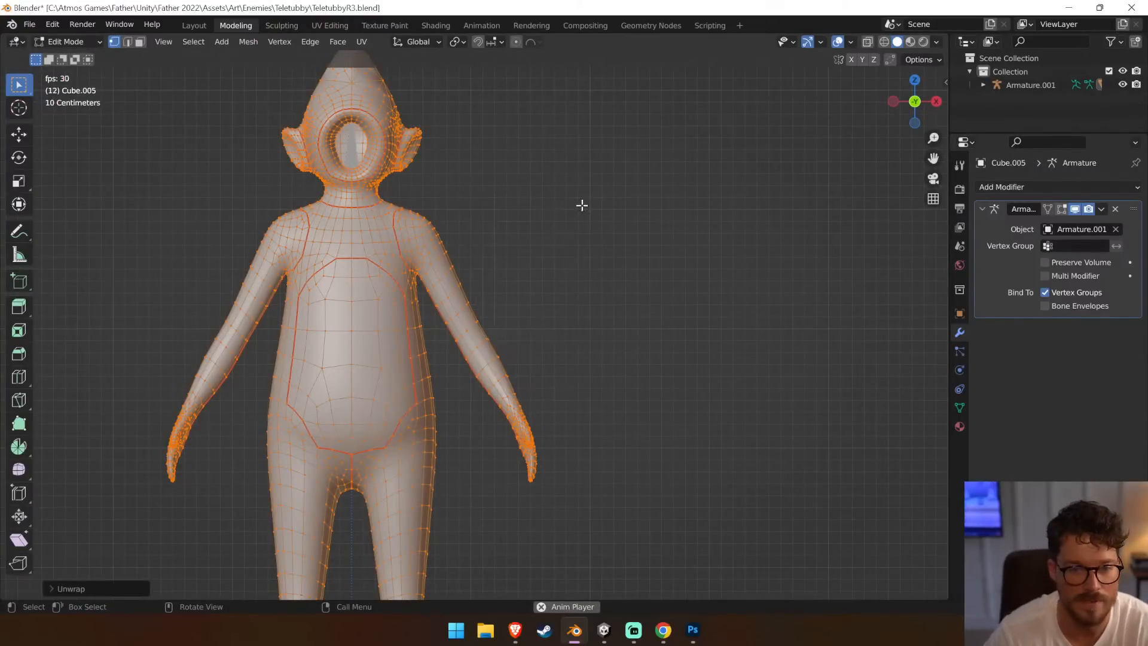
{"action": "left_click", "coordinate": [328, 25]}
{"action": "middle_click_drag", "start_coordinate": [235, 218], "coordinate": [304, 170]}
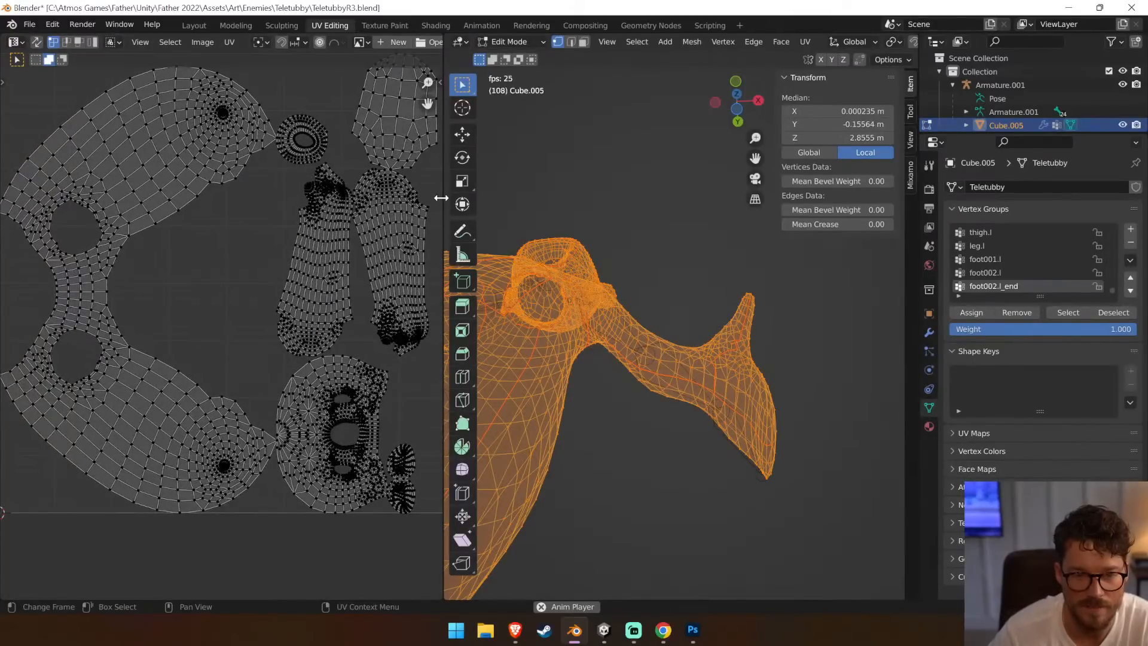
{"action": "left_click_drag", "start_coordinate": [444, 196], "coordinate": [572, 196]}
{"action": "key", "text": "a"}
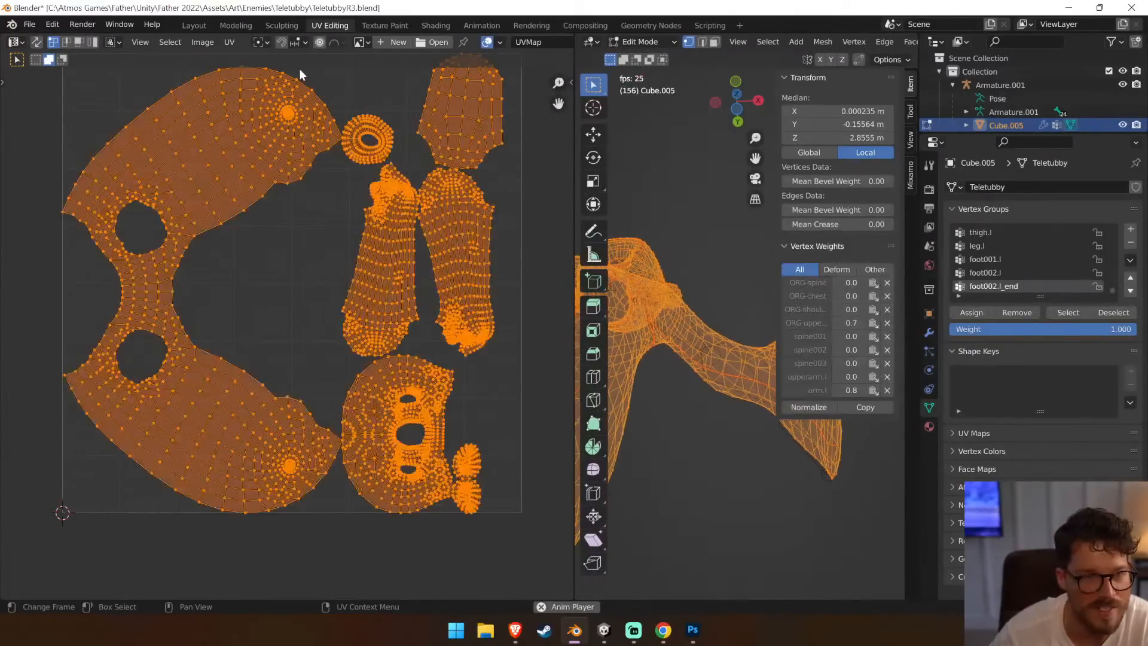
Reselect the whole mesh and unwrap it with the Angle Based method, trying a margin of 0.5 and then 0.3
{"action": "key", "text": "alt+a"}
{"action": "key", "text": "a"}
{"action": "key", "text": "u"}
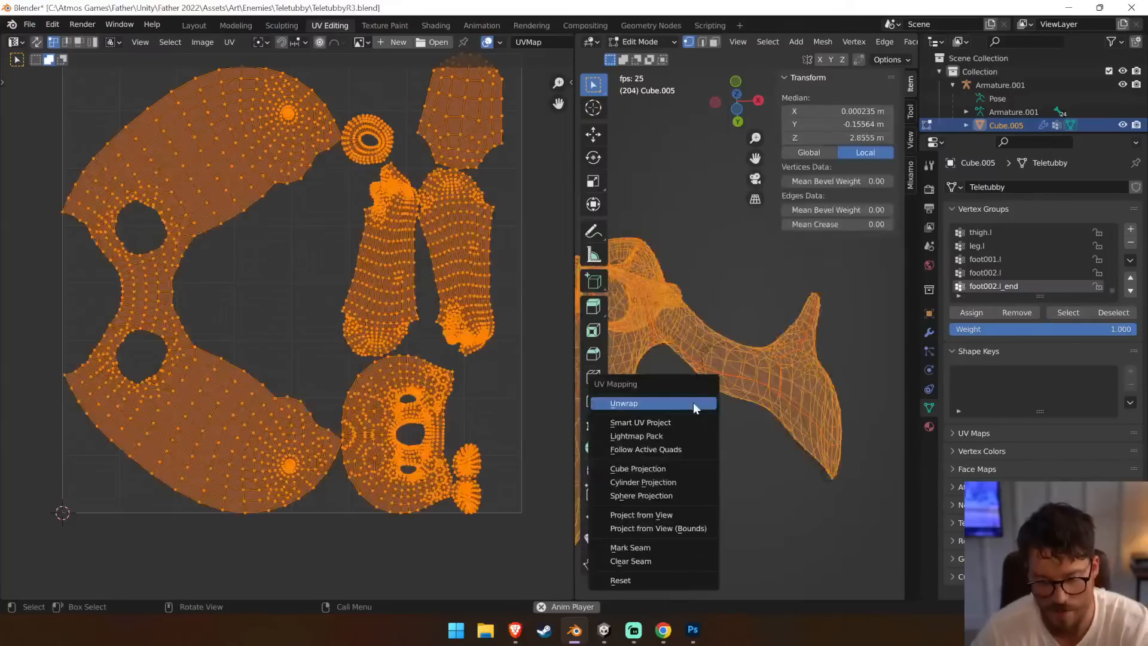
{"action": "left_click", "coordinate": [693, 402]}
{"action": "left_click", "coordinate": [695, 585]}
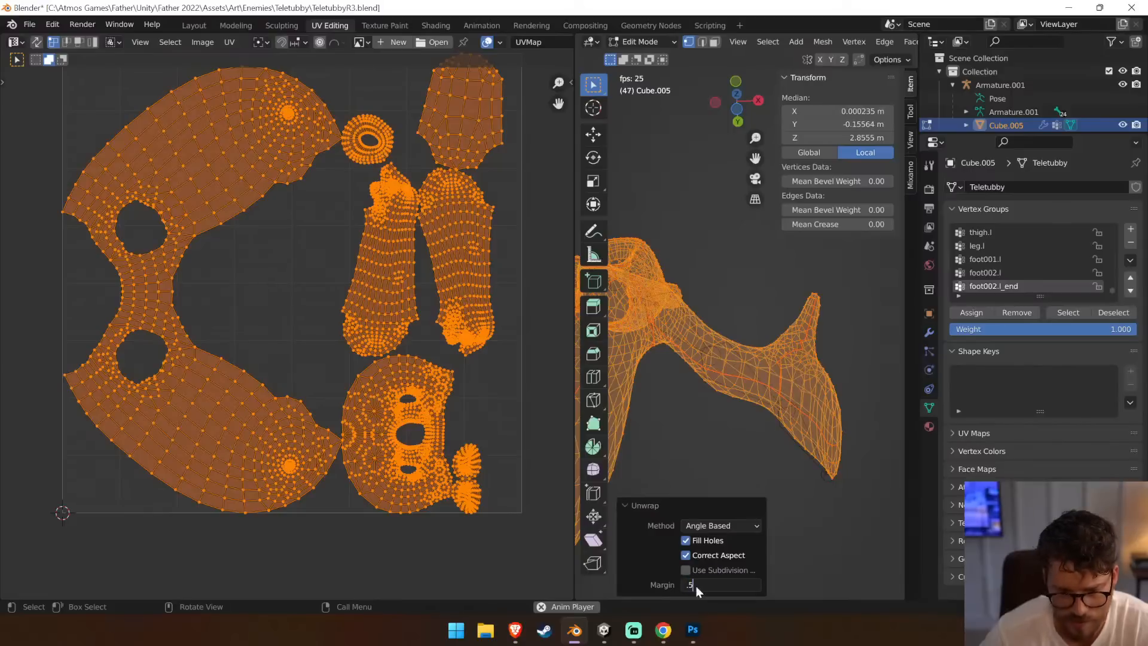
{"action": "type", "text": ".5"}
{"action": "key", "text": "Return"}
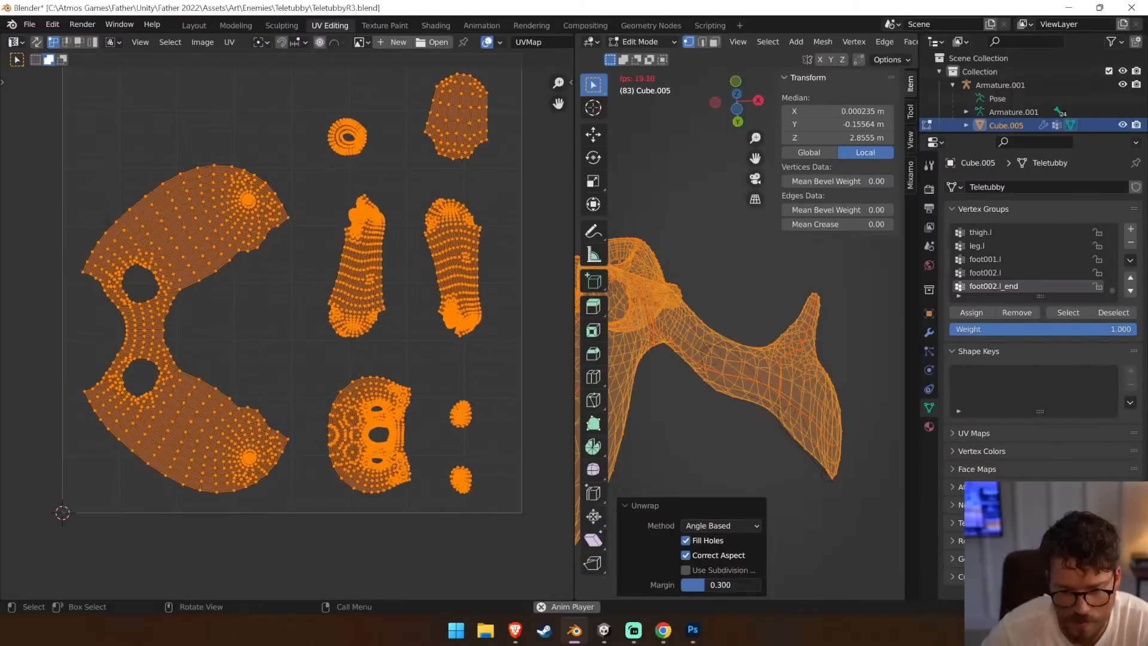
Reselect the whole mesh and unwrap it again with the Angle Based method at a margin of 0.039
{"action": "key", "text": "alt+a"}
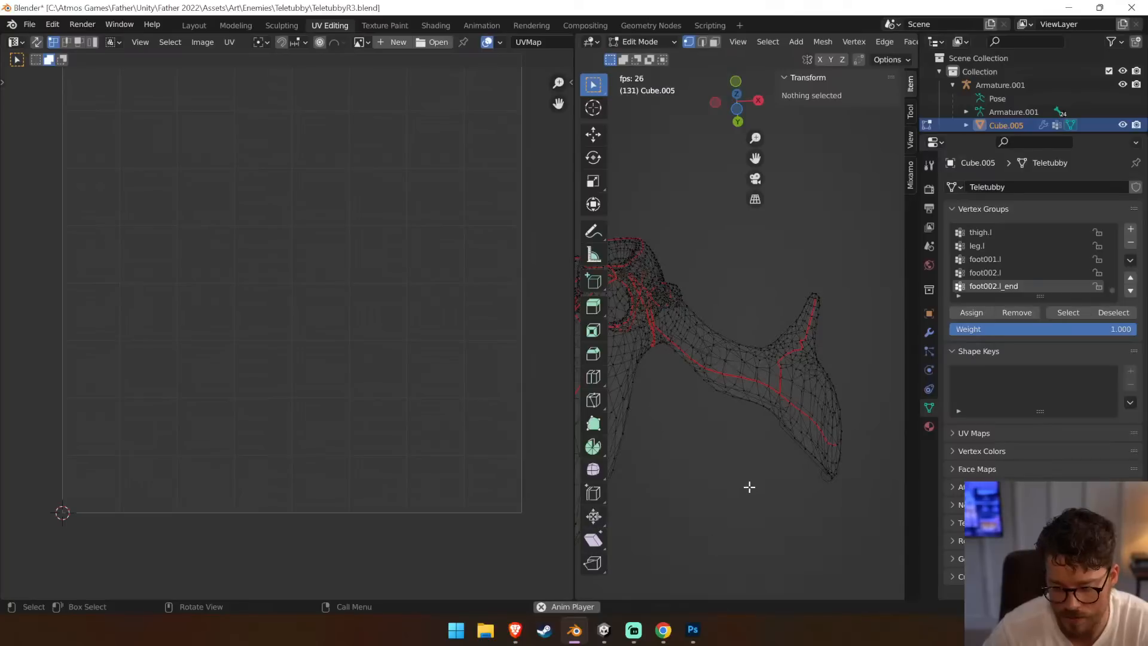
{"action": "key", "text": "a"}
{"action": "key", "text": "u"}
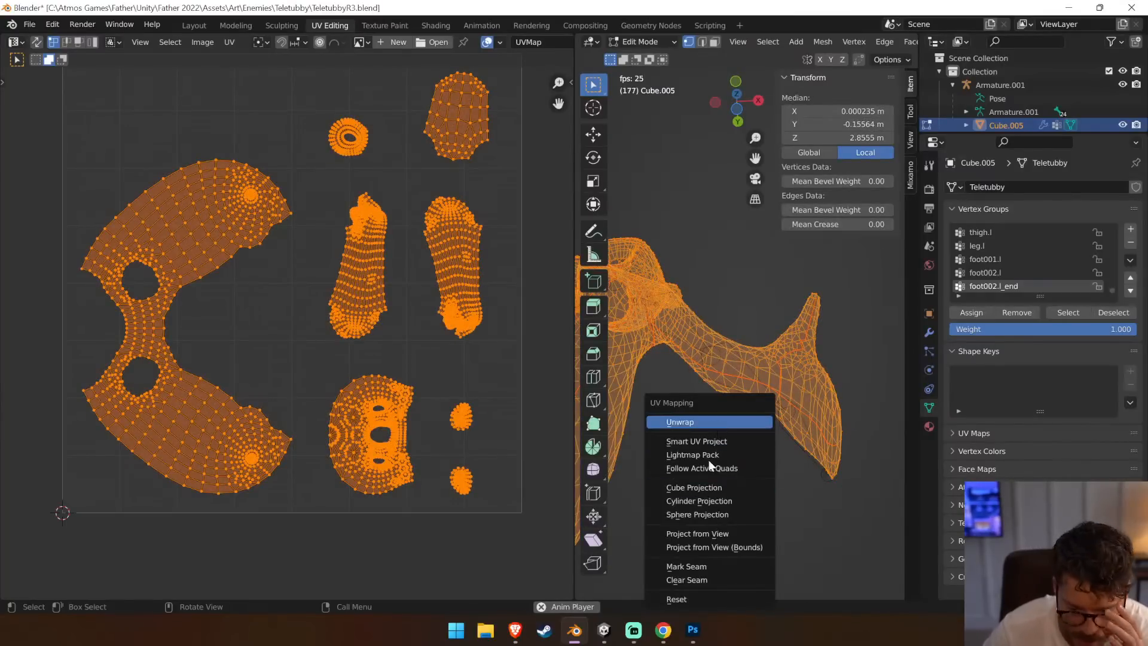
{"action": "left_click", "coordinate": [715, 426]}
{"action": "left_click_drag", "start_coordinate": [720, 584], "coordinate": [685, 585]}
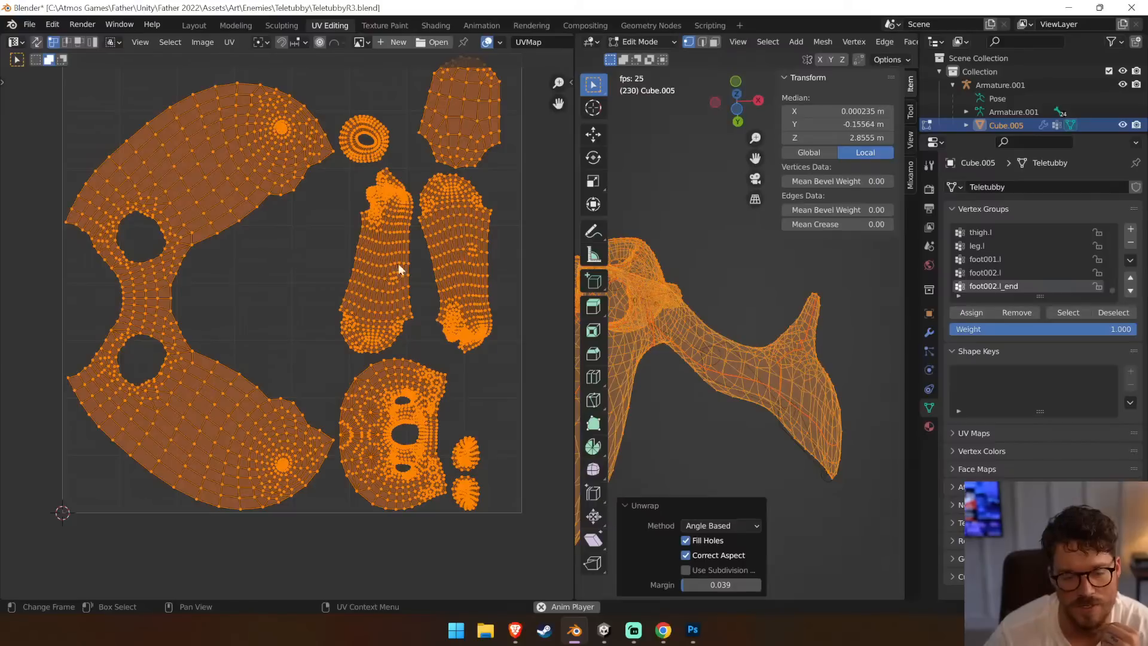
{"action": "left_click", "coordinate": [509, 362]}
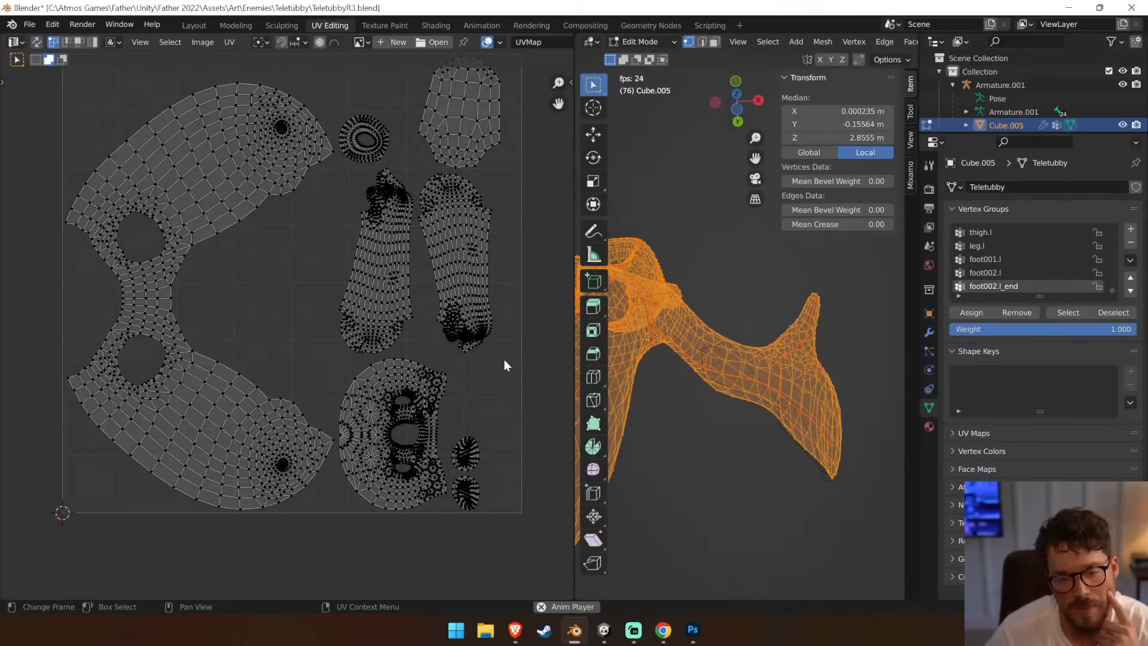
Move the belly island into the gap of the large C-shaped body island and rotate it to lie sideways
{"action": "scroll", "coordinate": [504, 362], "scroll_direction": "down", "scroll_amount": 1}
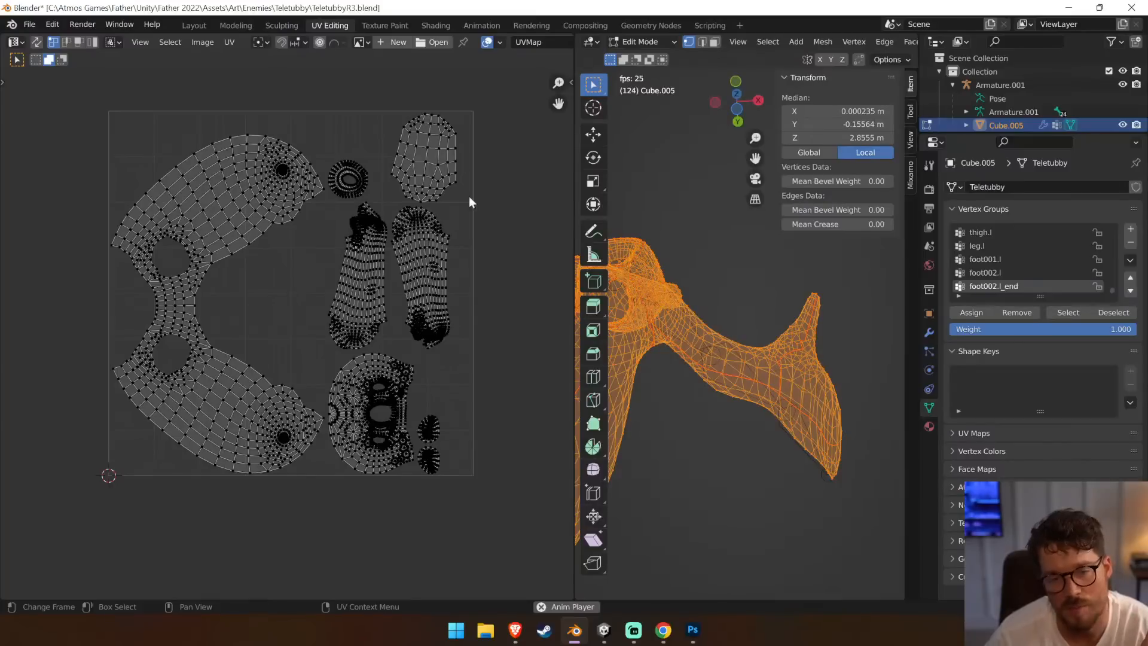
{"action": "left_click_drag", "start_coordinate": [379, 105], "coordinate": [475, 203]}
{"action": "key", "text": "r"}
{"action": "left_click", "coordinate": [493, 205]}
{"action": "key", "text": "g"}
{"action": "left_click", "coordinate": [499, 207]}
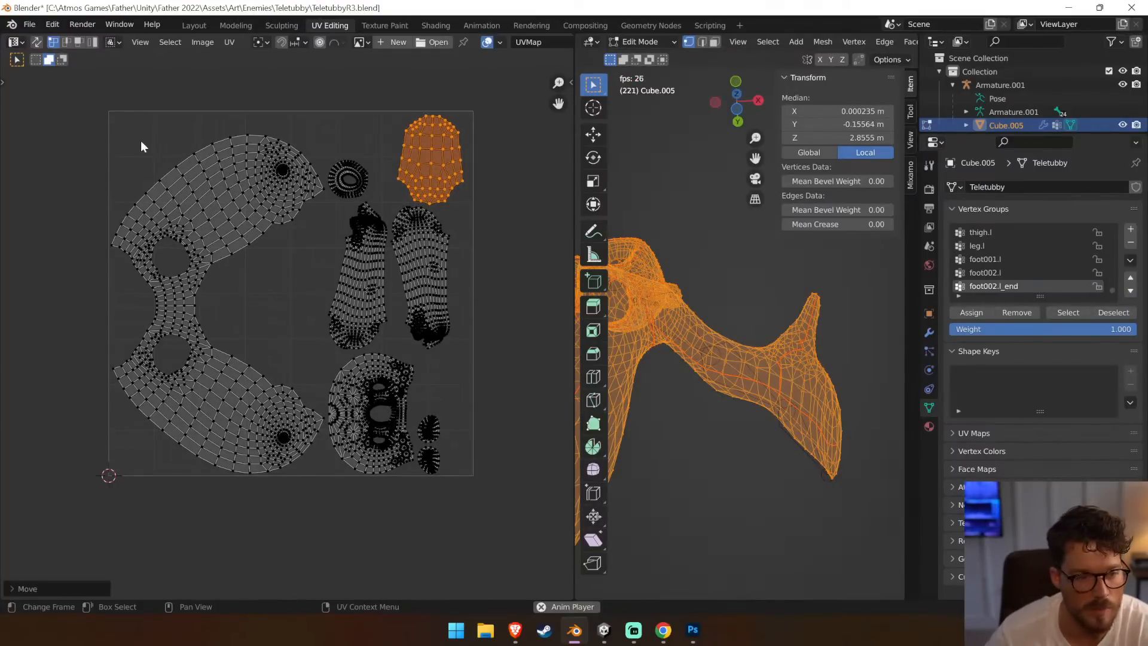
{"action": "key", "text": "g"}
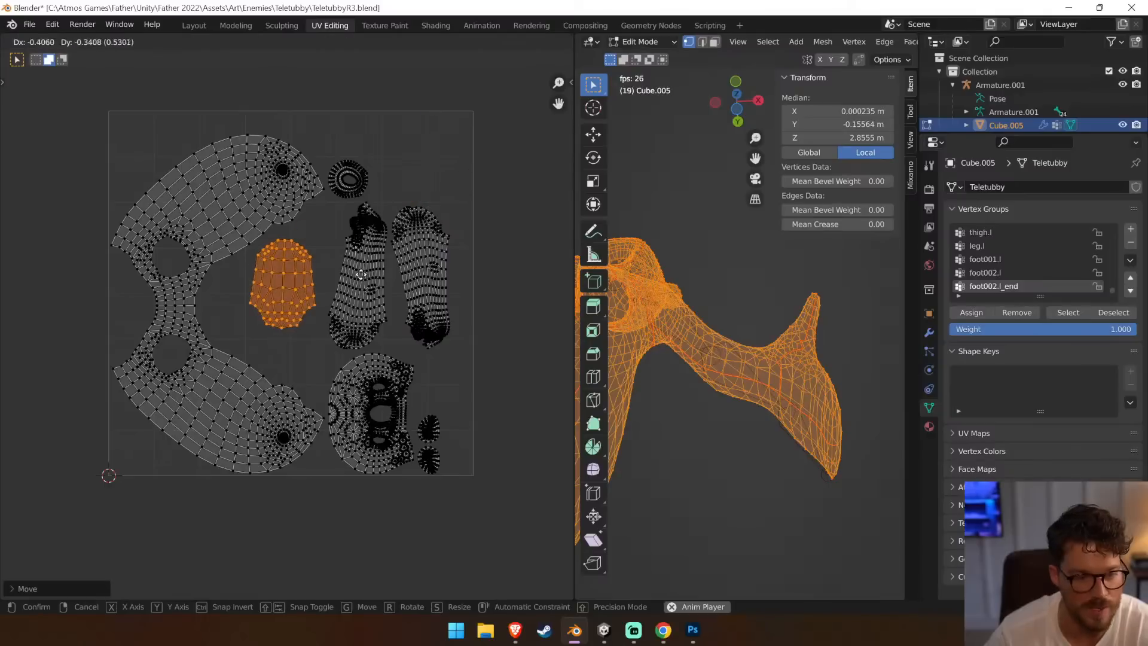
{"action": "left_click", "coordinate": [390, 331]}
{"action": "key", "text": "r"}
{"action": "left_click", "coordinate": [291, 229]}
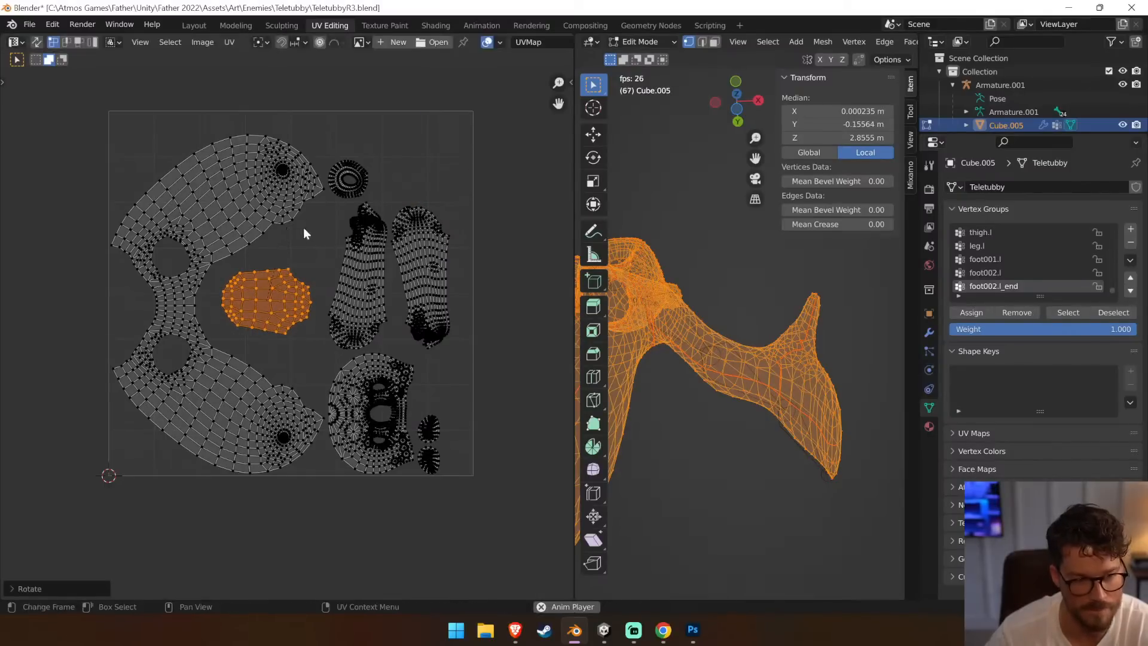
Enlarge the belly island, straighten its rotation and centre it in the gap of the body island
{"action": "key", "text": "s"}
{"action": "left_click", "coordinate": [326, 224]}
{"action": "key", "text": "g"}
{"action": "left_click", "coordinate": [324, 232]}
{"action": "key", "text": "s"}
{"action": "left_click", "coordinate": [327, 229]}
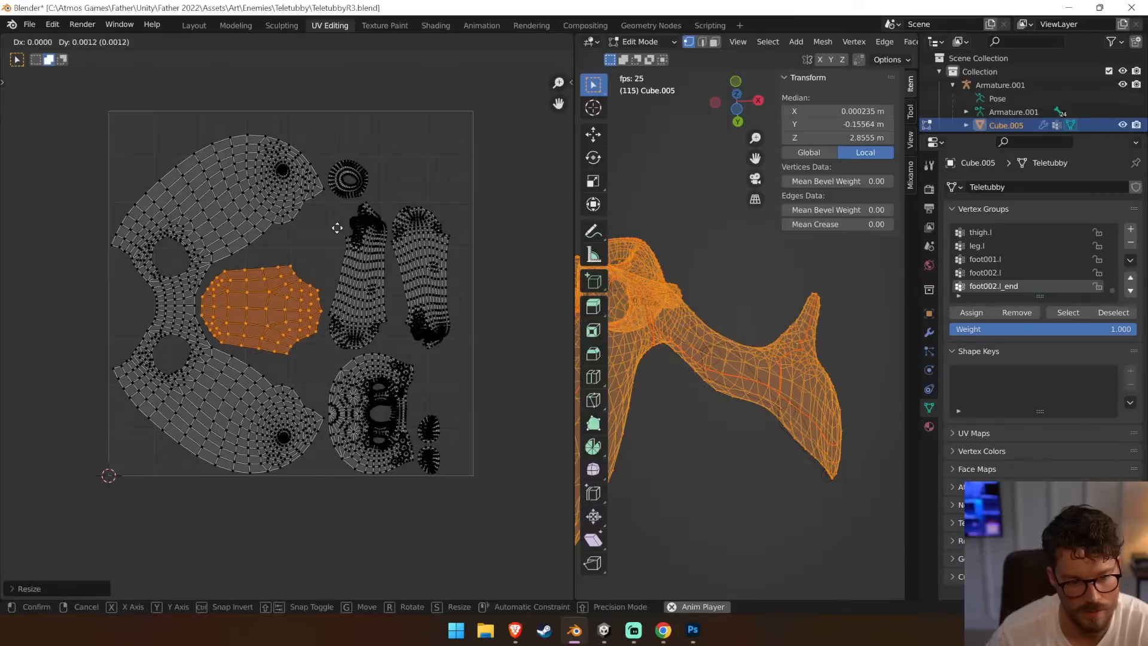
{"action": "key", "text": "r"}
{"action": "left_click", "coordinate": [364, 224]}
{"action": "key", "text": "g"}
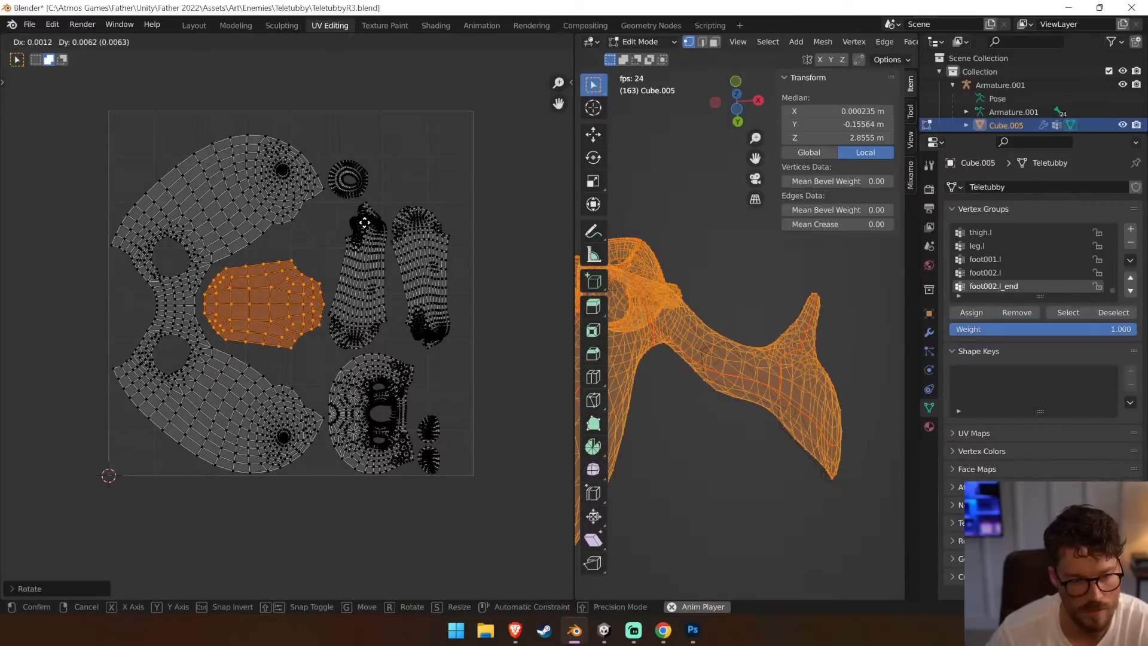
{"action": "left_click", "coordinate": [364, 223]}
Select the body and belly islands together, scale them down and shift them within the UV square's edges
{"action": "left_click_drag", "start_coordinate": [82, 126], "coordinate": [327, 507]}
{"action": "key", "text": "s"}
{"action": "left_click", "coordinate": [460, 423]}
{"action": "key", "text": "g"}
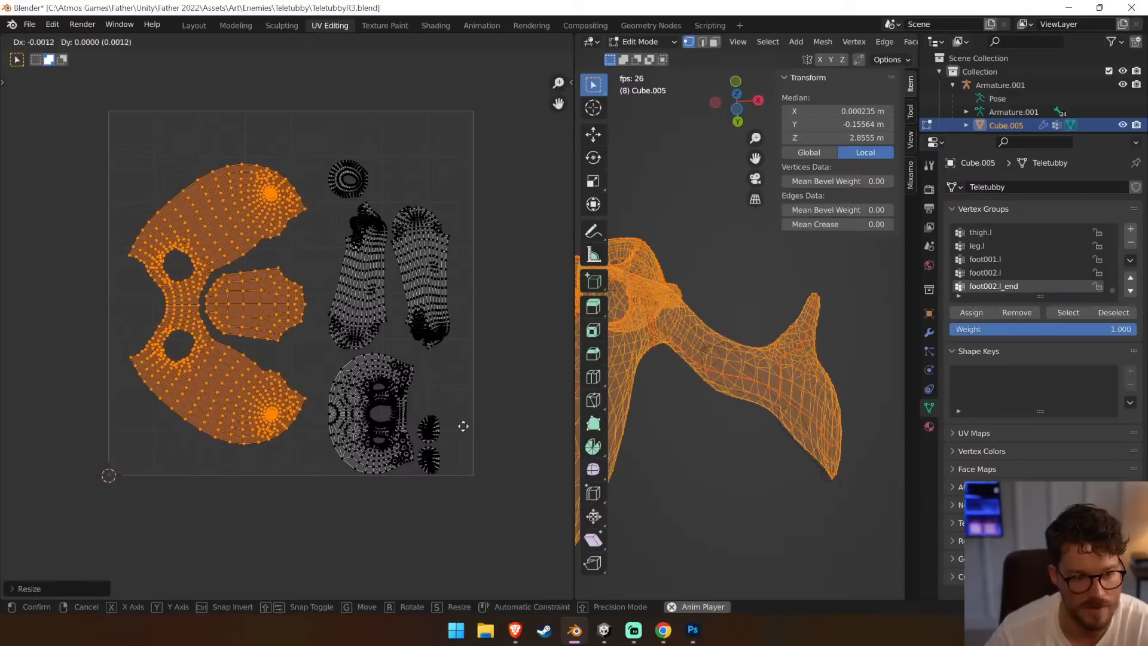
{"action": "left_click", "coordinate": [451, 422]}
Select only the belly island, enlarge it slightly, reposition it in the body island's gap and save the file
{"action": "left_click", "coordinate": [318, 325]}
{"action": "left_click_drag", "start_coordinate": [307, 341], "coordinate": [228, 331]}
{"action": "left_click_drag", "start_coordinate": [208, 279], "coordinate": [199, 328]}
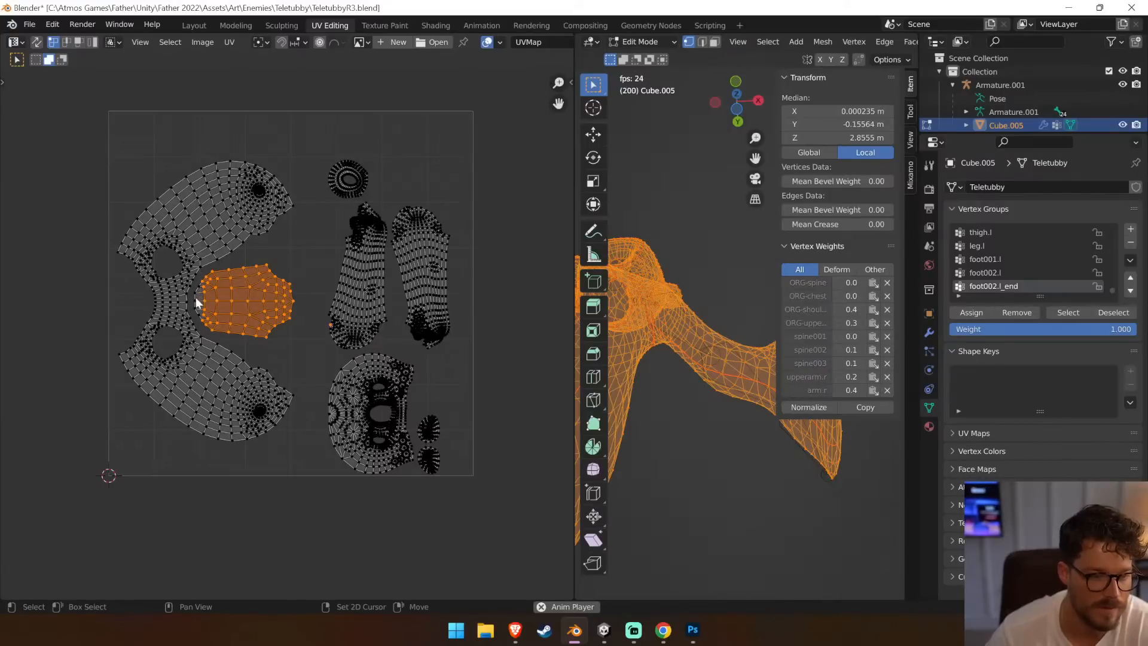
{"action": "key", "text": "s"}
{"action": "left_click", "coordinate": [347, 335]}
{"action": "key", "text": "ctrl+z"}
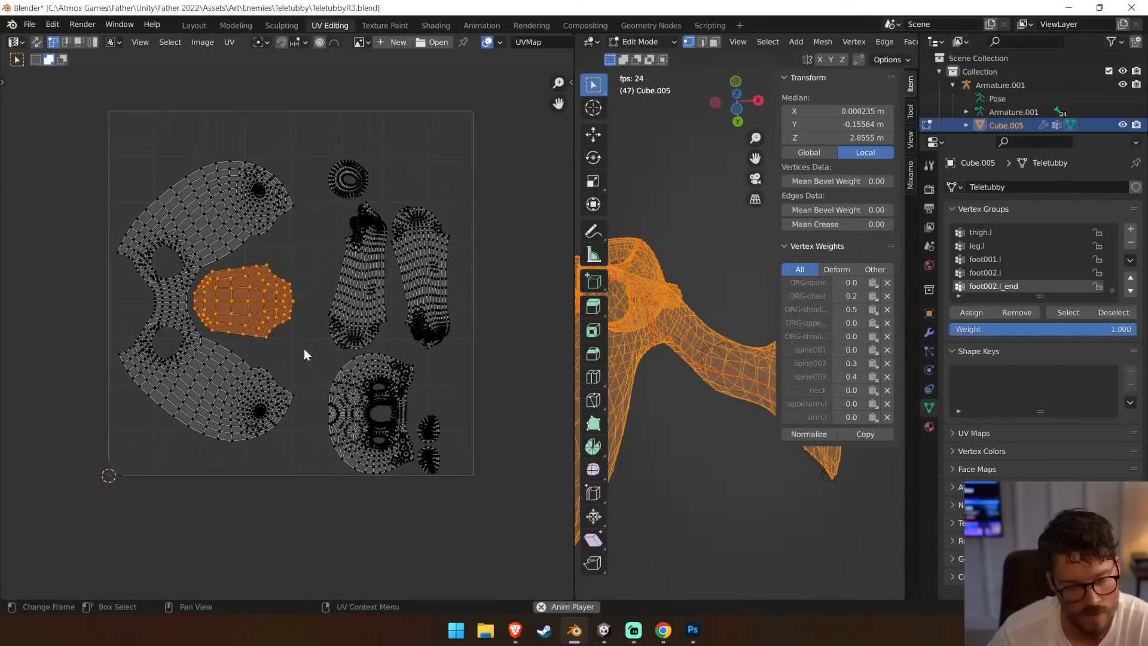
{"action": "key", "text": "s"}
{"action": "left_click", "coordinate": [320, 354]}
{"action": "key", "text": "g"}
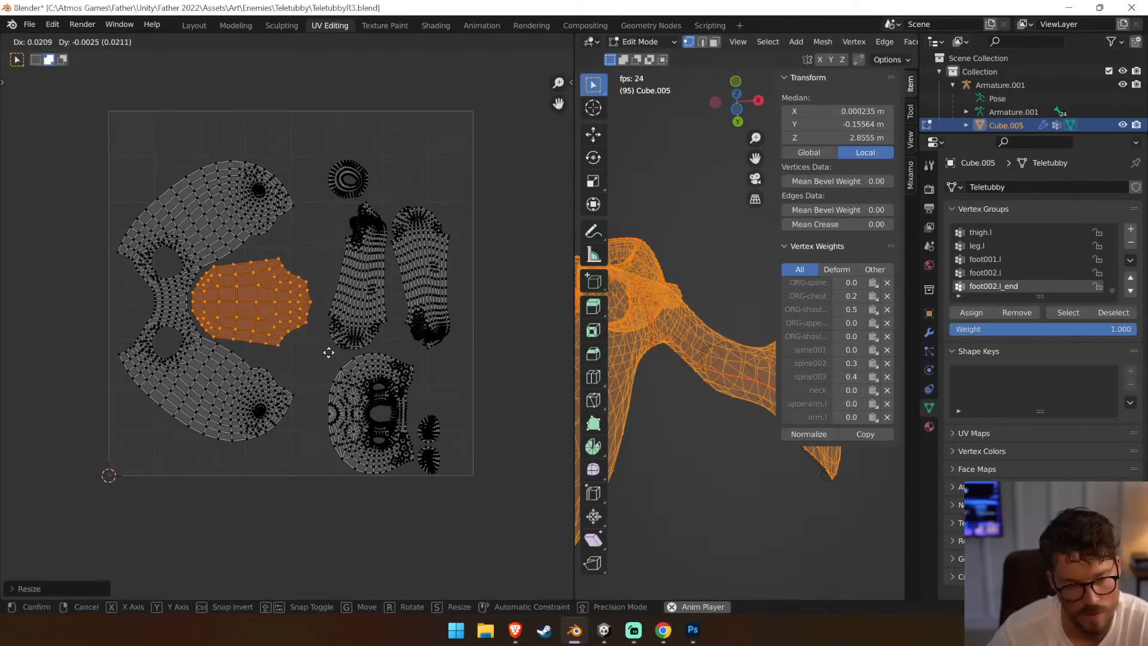
{"action": "left_click", "coordinate": [329, 353]}
{"action": "left_click", "coordinate": [528, 316]}
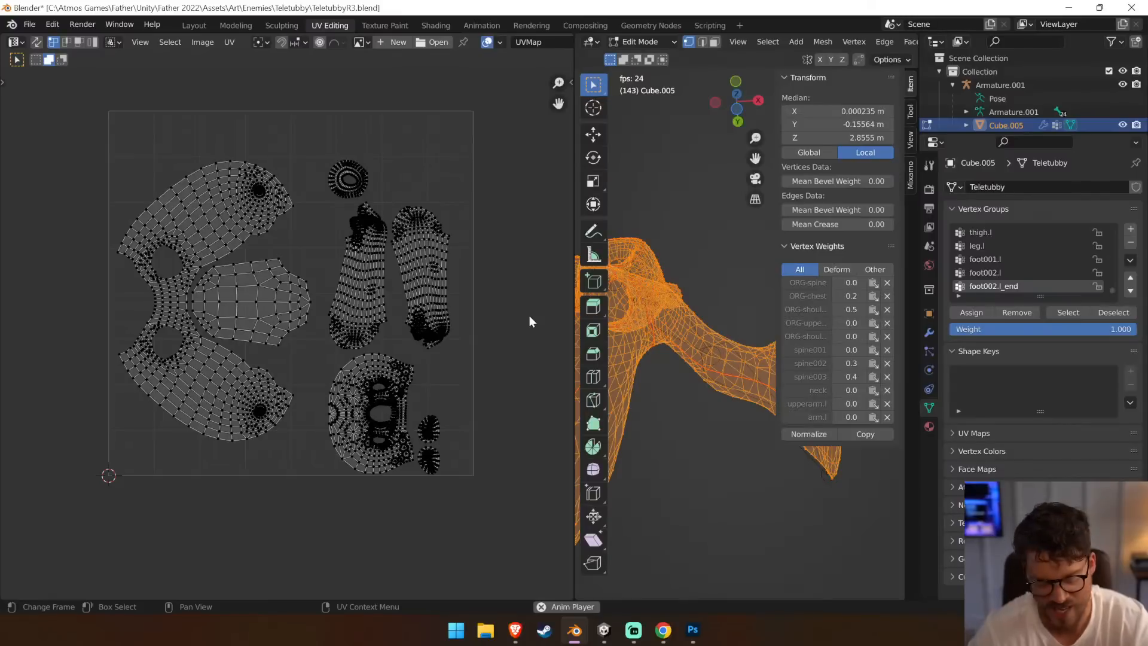
{"action": "key", "text": "ctrl+s"}
{"action": "key", "text": "a"}
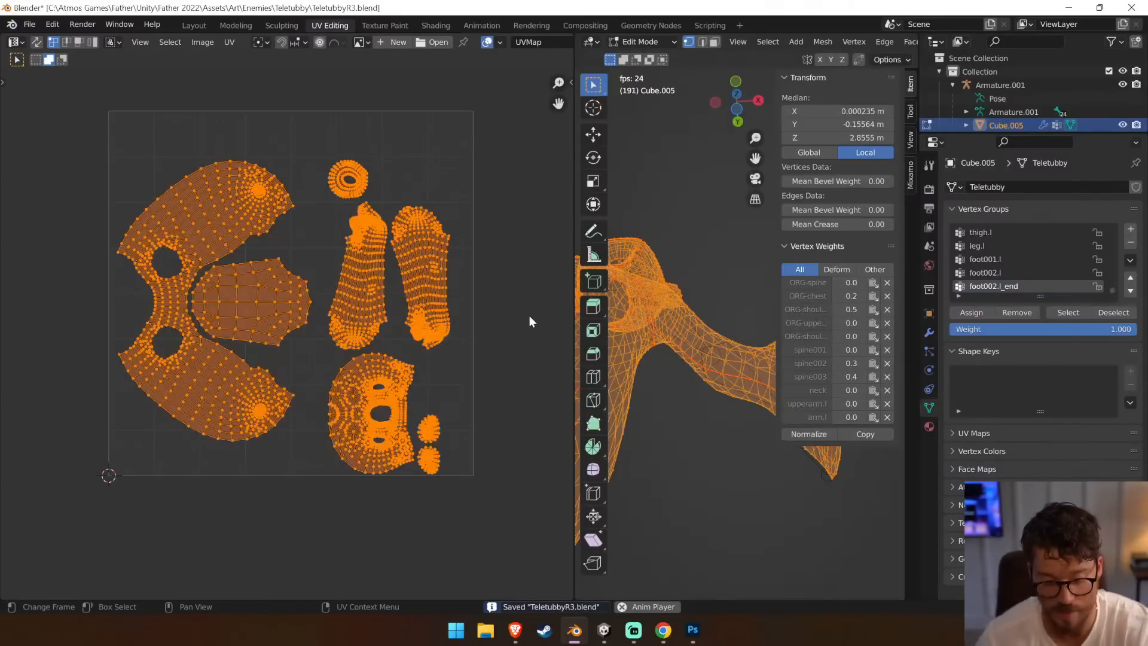
{"action": "key", "text": "u"}
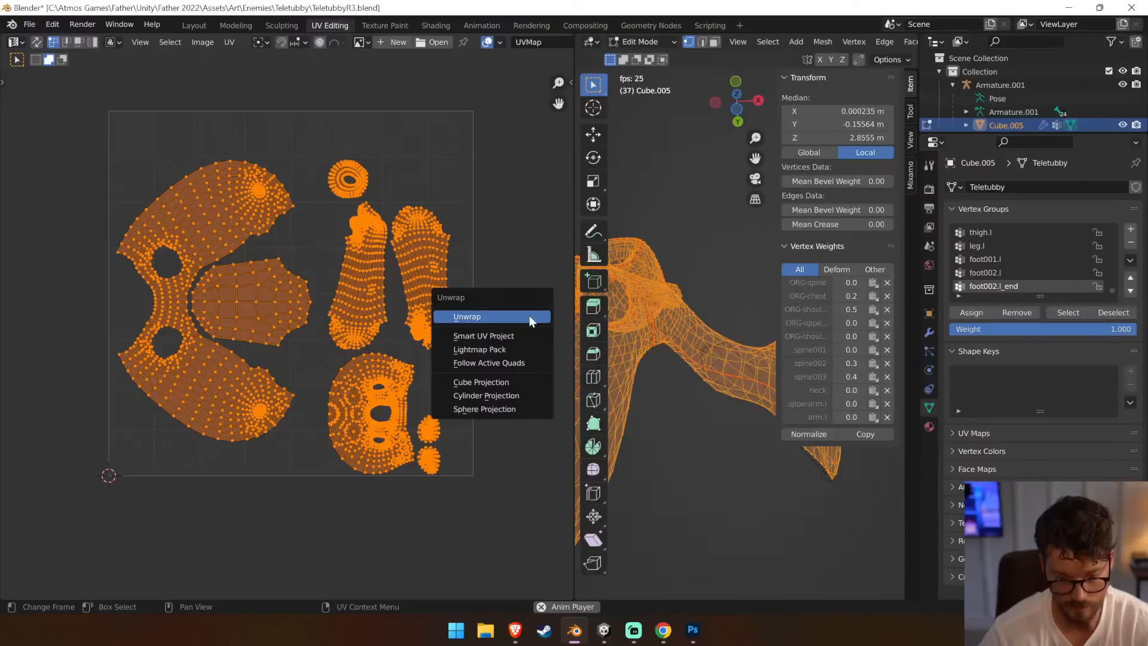
{"action": "left_click", "coordinate": [531, 321]}
{"action": "left_click", "coordinate": [375, 106]}
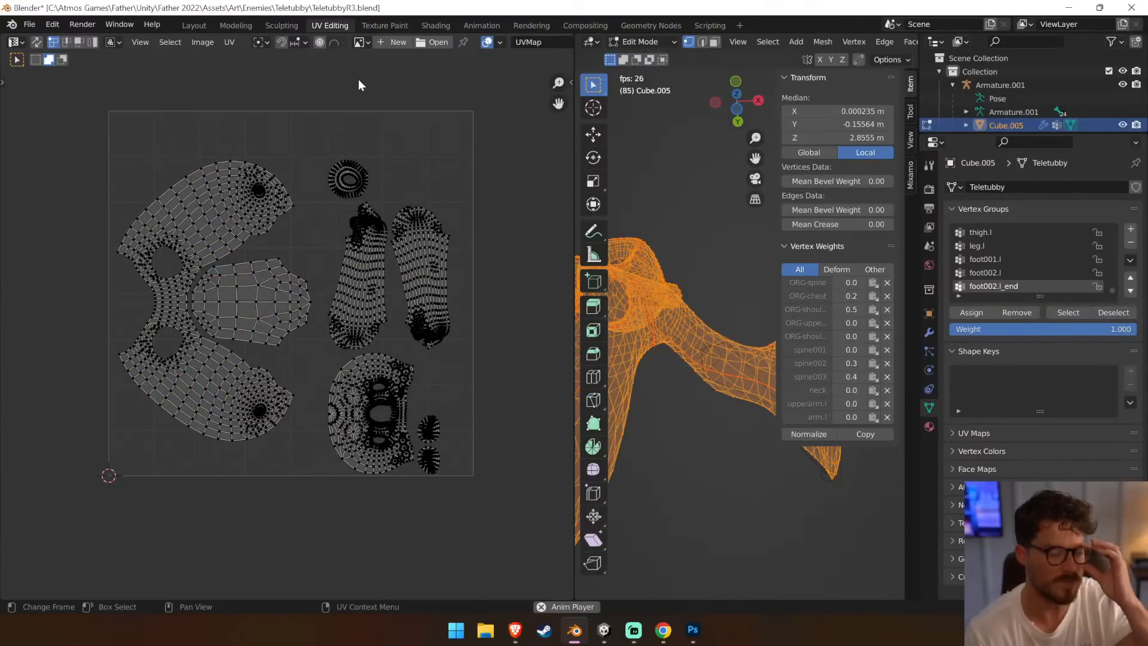
Export the UV layout as a PNG over TeletubbyUV.png in the Downloads folder and save the file
{"action": "left_click", "coordinate": [230, 42]}
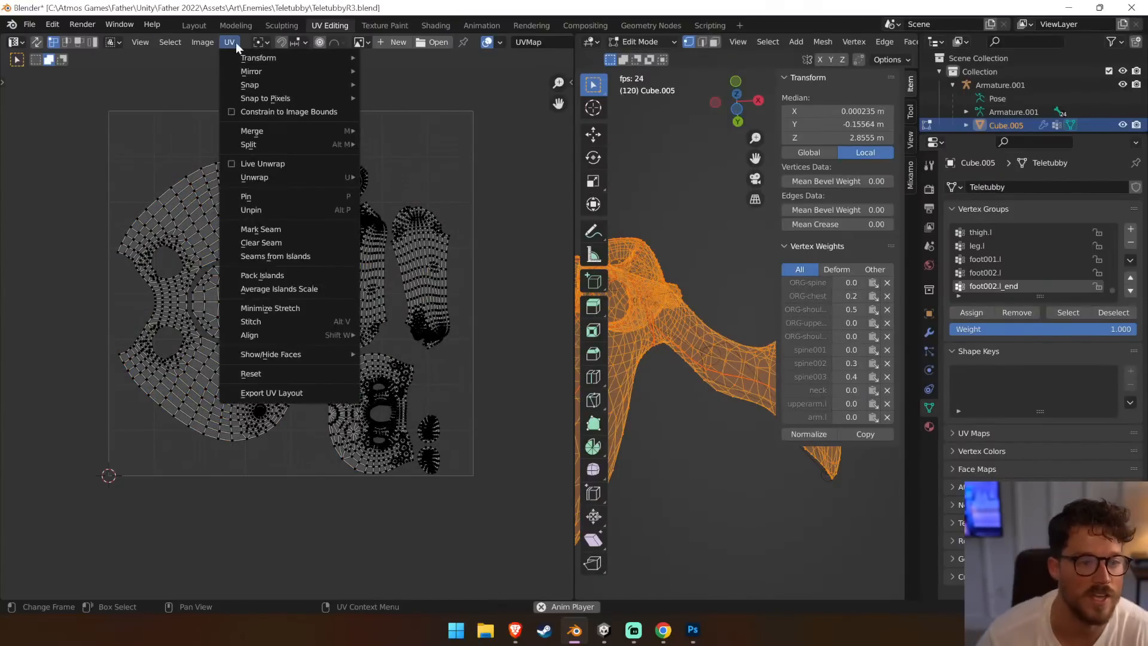
{"action": "left_click", "coordinate": [303, 395]}
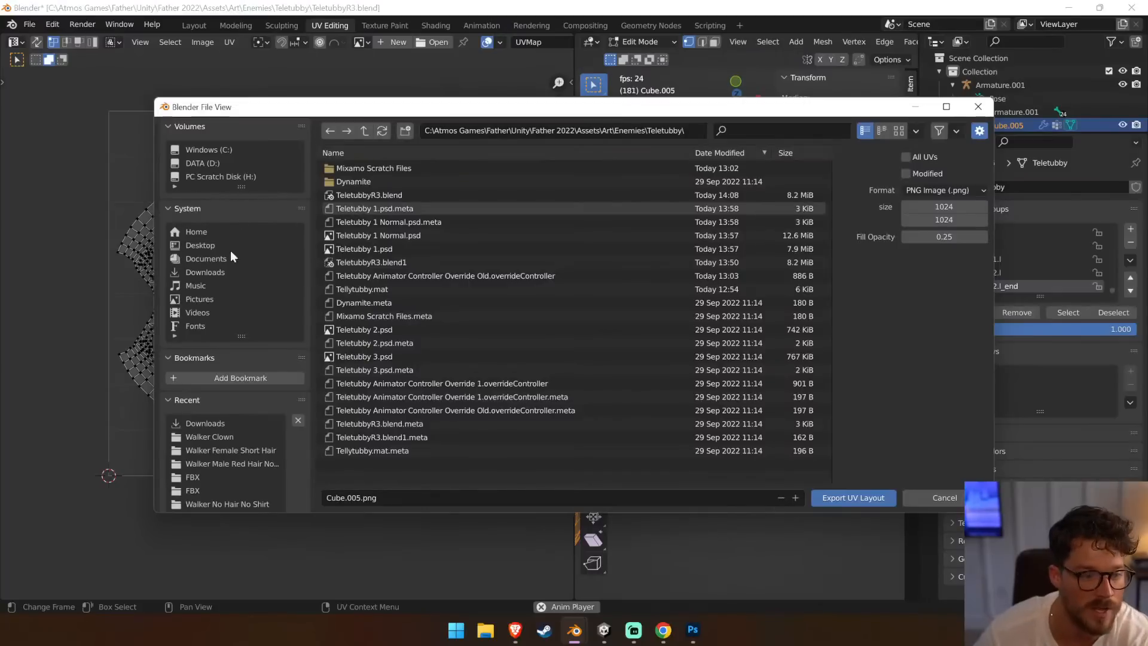
{"action": "left_click", "coordinate": [233, 270]}
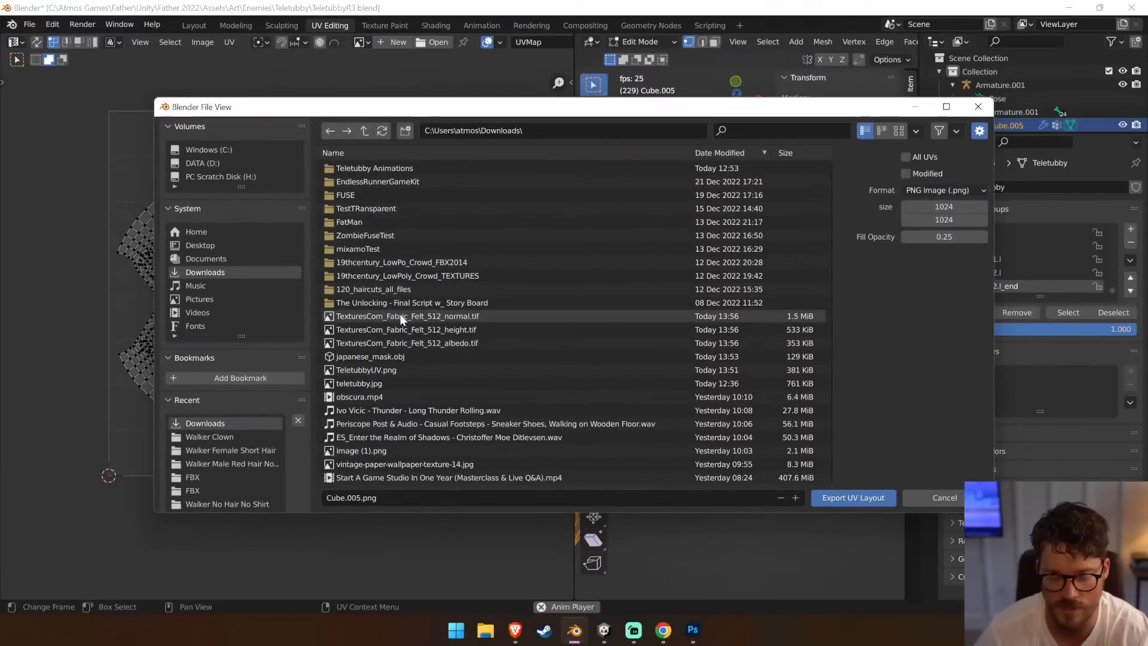
{"action": "left_click", "coordinate": [359, 498]}
{"action": "left_click_drag", "start_coordinate": [357, 498], "coordinate": [325, 498]}
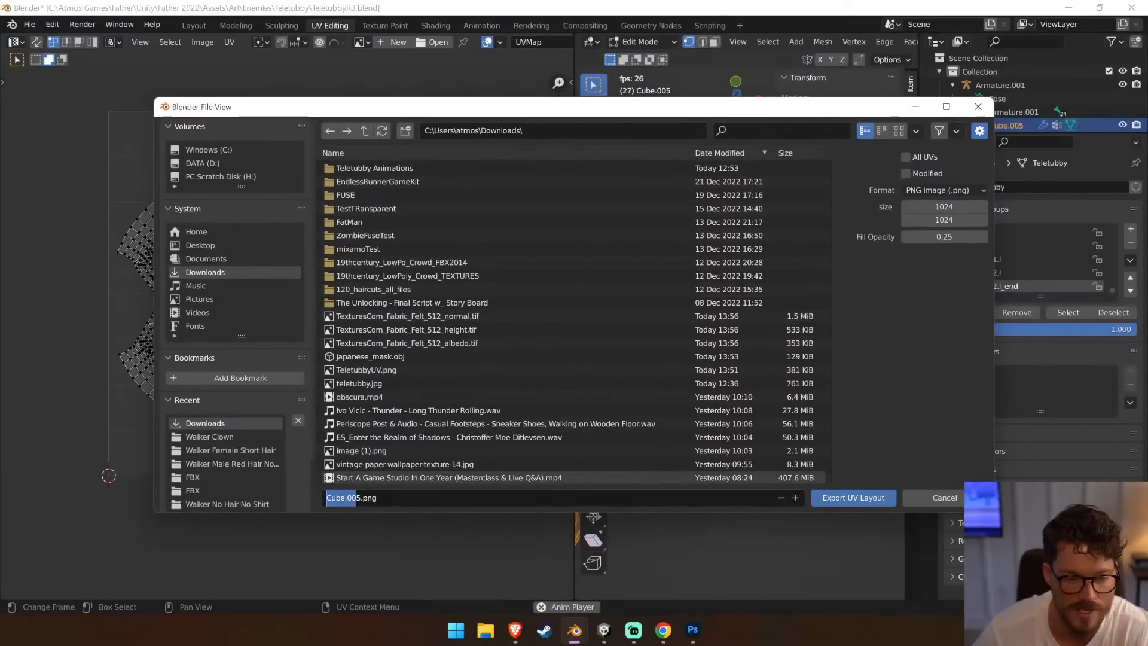
{"action": "left_click", "coordinate": [366, 369]}
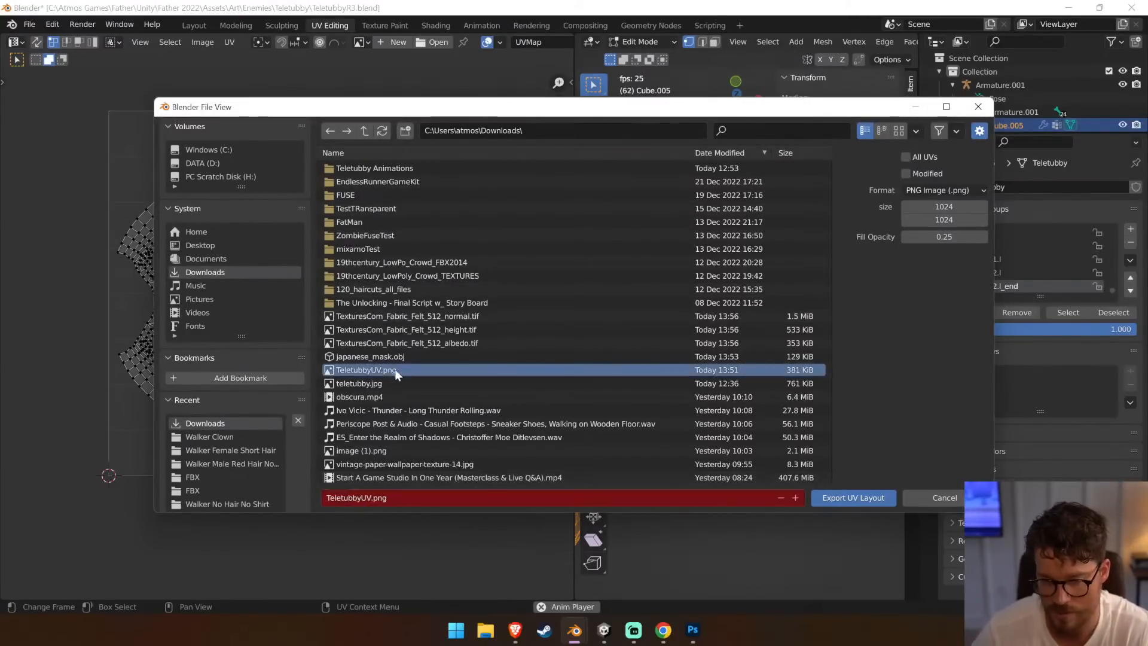
{"action": "left_click", "coordinate": [853, 497]}
{"action": "key", "text": "ctrl+s"}
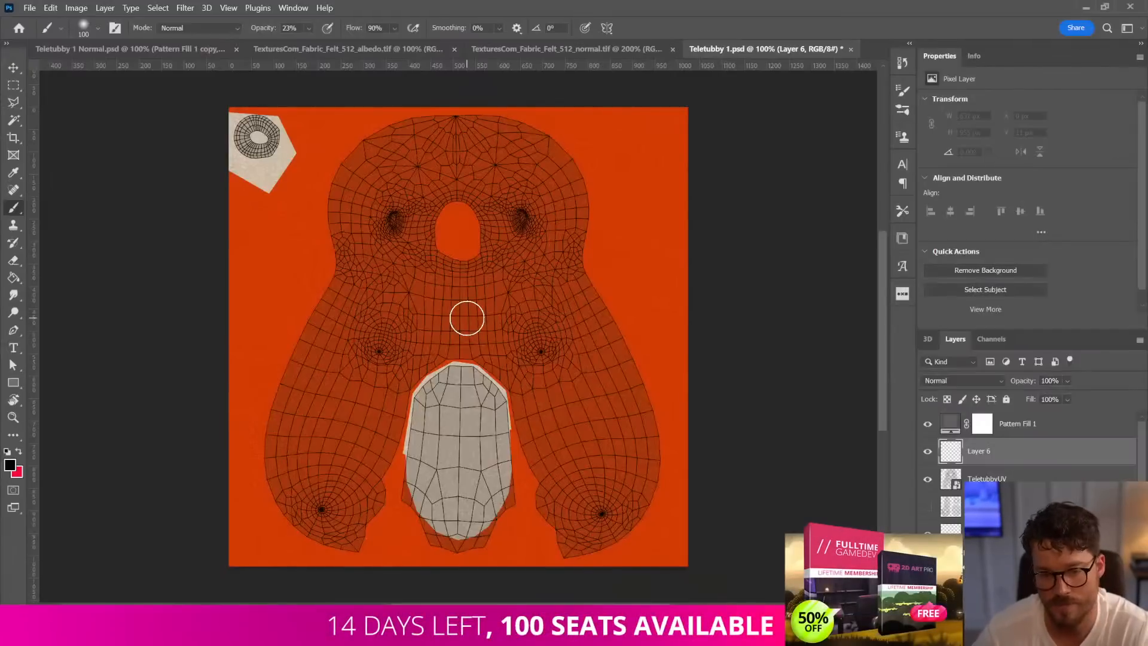
Switch to Photoshop and place the exported TeletubbyUV.png from Downloads as an embedded layer in Teletubby 1.psd at full canvas size
{"action": "key", "text": "v"}
{"action": "left_click", "coordinate": [29, 8]}
{"action": "left_click", "coordinate": [72, 273]}
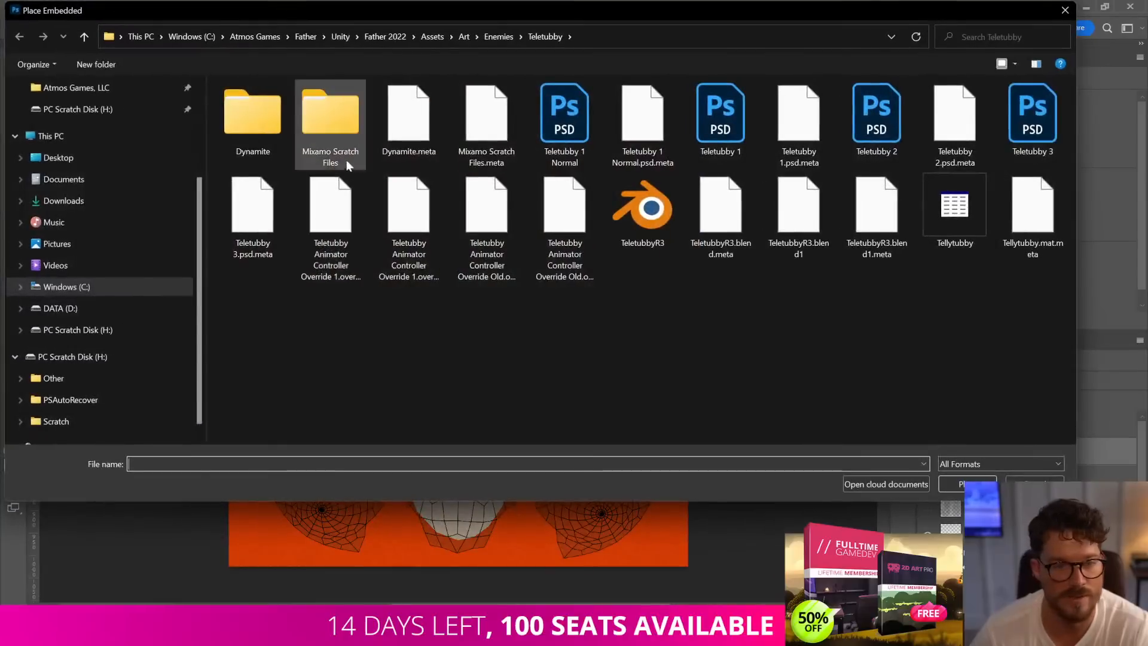
{"action": "left_click", "coordinate": [60, 200]}
{"action": "left_click", "coordinate": [267, 126]}
{"action": "double_click", "coordinate": [267, 126]}
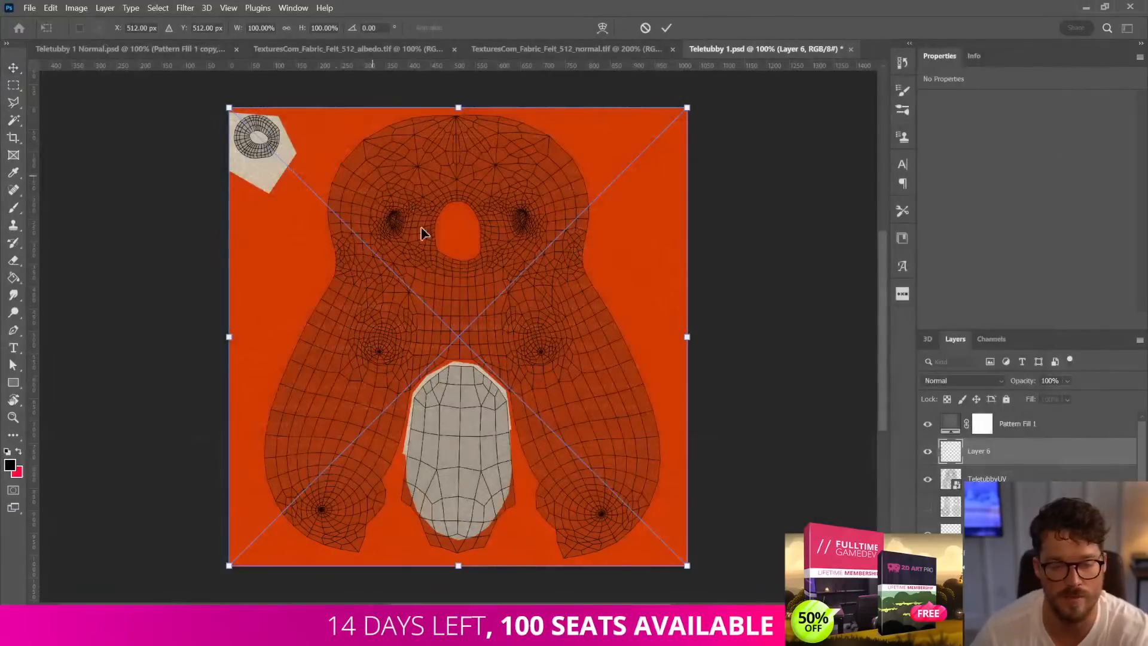
{"action": "key", "text": "Return"}
Hide the old TeletubbyUV layer and delete the layer holding the old cream belly and corner patches
{"action": "left_click", "coordinate": [951, 481]}
{"action": "left_click", "coordinate": [927, 478]}
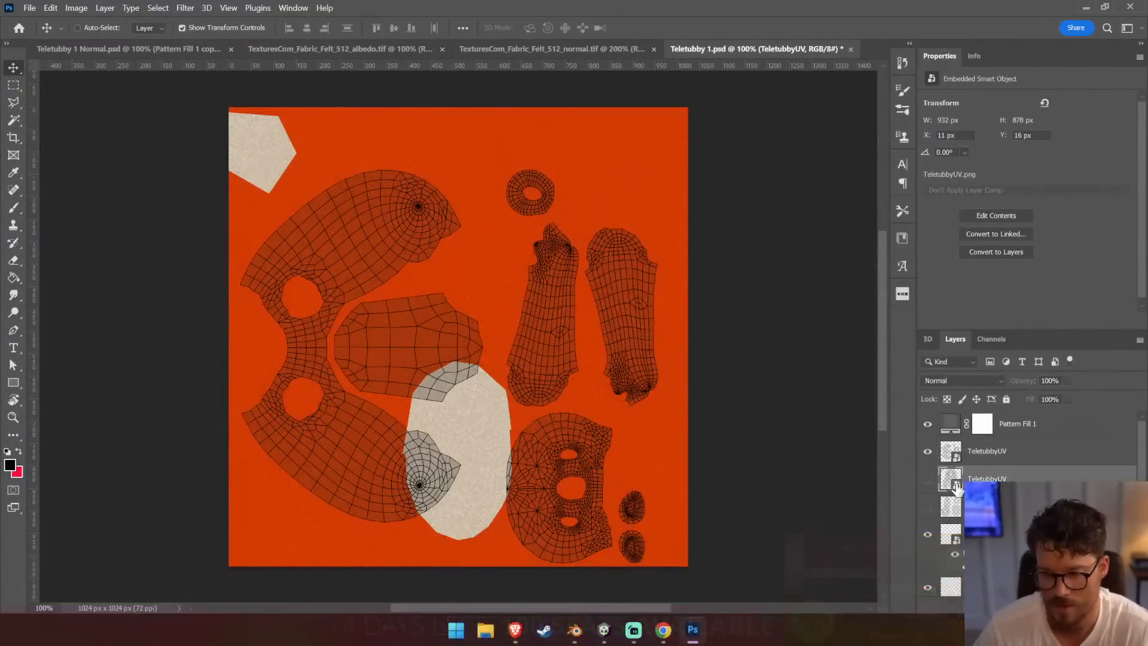
{"action": "left_click", "coordinate": [15, 104]}
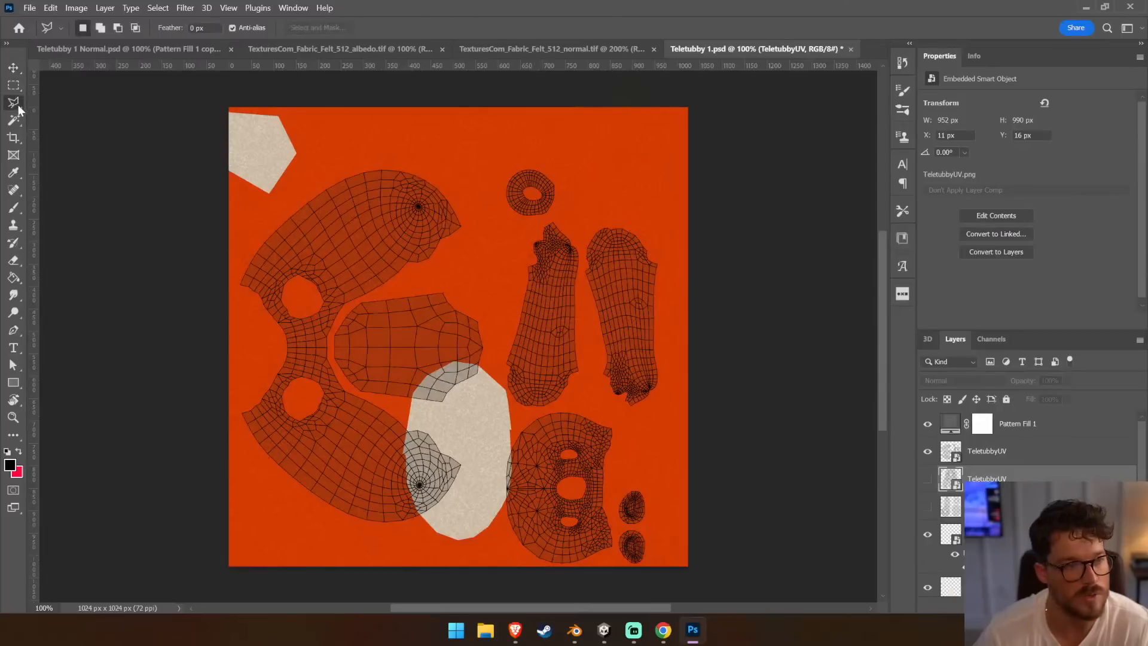
{"action": "scroll", "coordinate": [992, 520], "scroll_direction": "down", "scroll_amount": 3}
{"action": "left_click", "coordinate": [980, 501]}
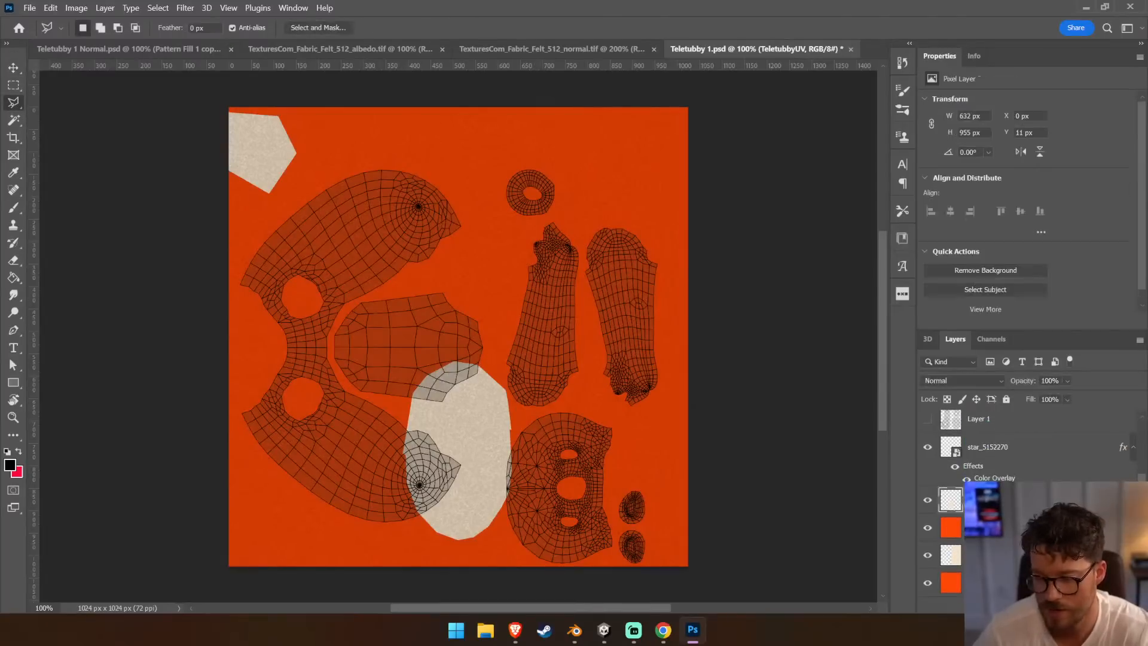
{"action": "key", "text": "Delete"}
Outline the belly island, the two small oval islands and the ring island with one combined Polygonal Lasso selection
{"action": "mouse_move", "coordinate": [344, 309]}
{"action": "left_mouse_down"}
{"action": "mouse_move", "coordinate": [434, 297]}
{"action": "mouse_move", "coordinate": [473, 366]}
{"action": "mouse_move", "coordinate": [447, 393]}
{"action": "mouse_move", "coordinate": [358, 394]}
{"action": "mouse_move", "coordinate": [335, 383]}
{"action": "mouse_move", "coordinate": [323, 338]}
{"action": "mouse_move", "coordinate": [344, 306]}
{"action": "mouse_move", "coordinate": [331, 361]}
{"action": "mouse_move", "coordinate": [358, 397]}
{"action": "mouse_move", "coordinate": [303, 371]}
{"action": "mouse_move", "coordinate": [299, 289]}
{"action": "left_mouse_up"}
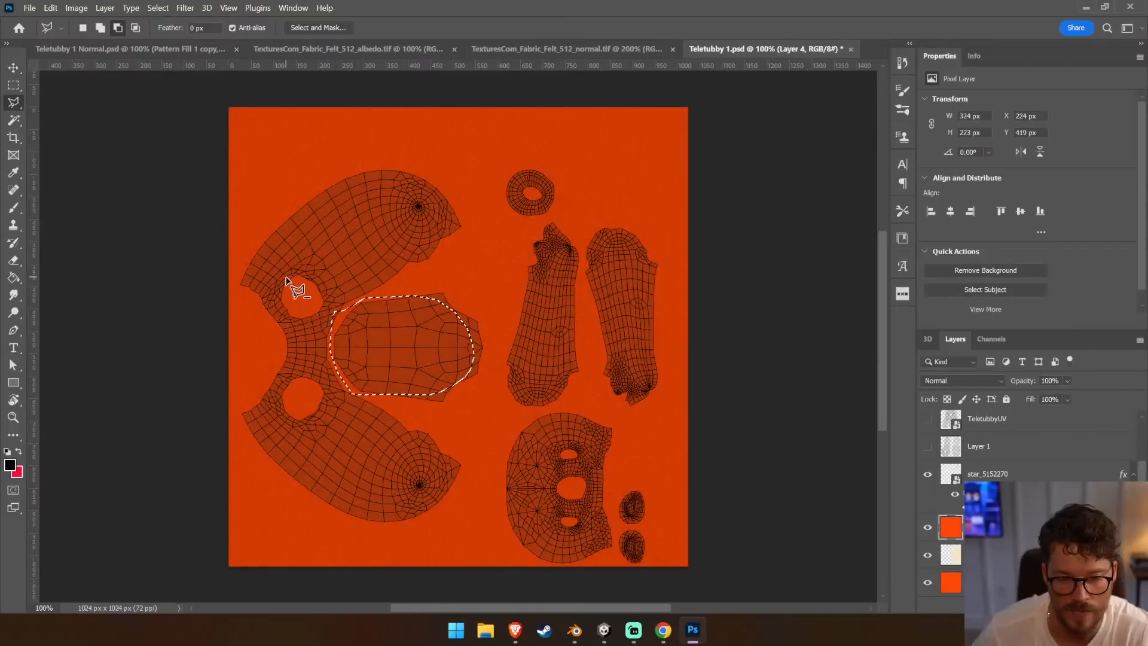
{"action": "mouse_move", "coordinate": [638, 477]}
{"action": "left_mouse_down", "text": "shift"}
{"action": "mouse_move", "coordinate": [615, 512]}
{"action": "mouse_move", "coordinate": [622, 589]}
{"action": "mouse_move", "coordinate": [671, 507]}
{"action": "mouse_move", "coordinate": [638, 478]}
{"action": "left_mouse_up", "text": "shift"}
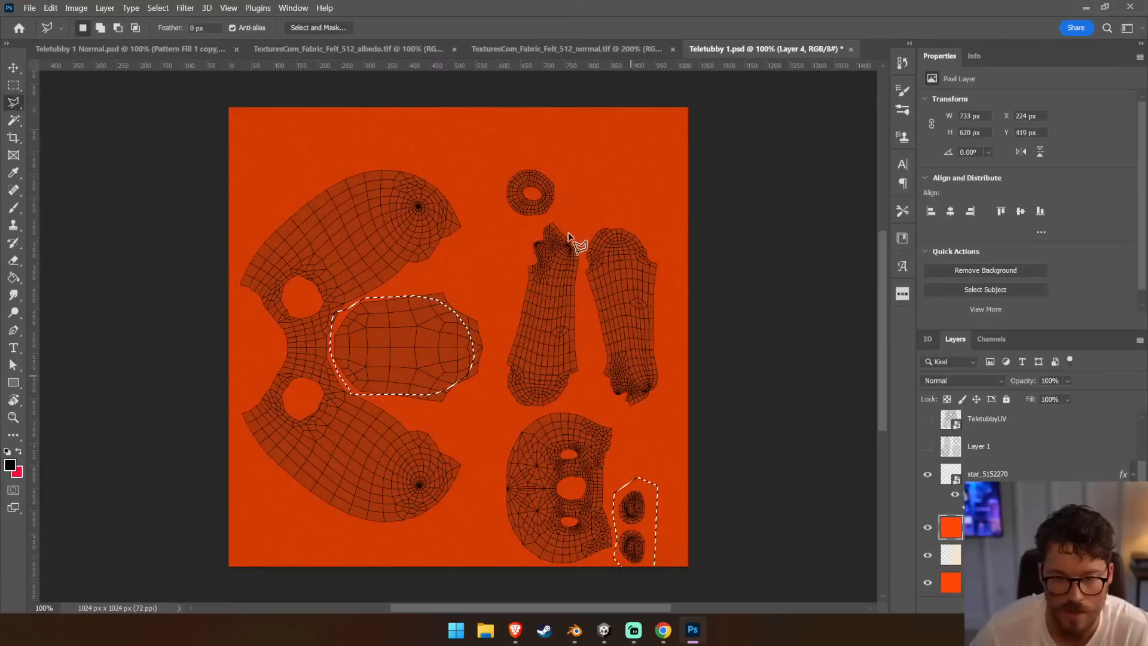
{"action": "mouse_move", "coordinate": [514, 155]}
{"action": "left_mouse_down", "text": "shift"}
{"action": "mouse_move", "coordinate": [499, 227]}
{"action": "mouse_move", "coordinate": [541, 225]}
{"action": "mouse_move", "coordinate": [570, 159]}
{"action": "left_mouse_up", "text": "shift"}
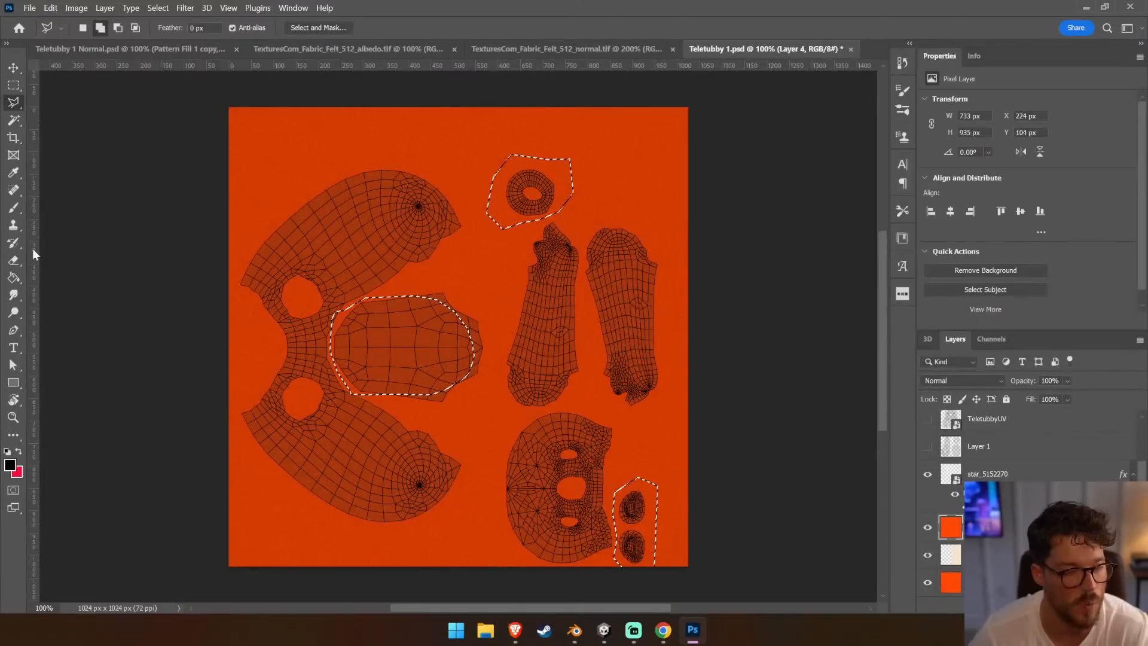
Move the cream Layer 3 above Layer 4 and sample its cream as the foreground colour with Pattern Fill 1 temporarily hidden
{"action": "left_click", "coordinate": [15, 279]}
{"action": "left_click_drag", "start_coordinate": [980, 554], "coordinate": [980, 518]}
{"action": "scroll", "coordinate": [924, 436], "scroll_direction": "up", "scroll_amount": 3}
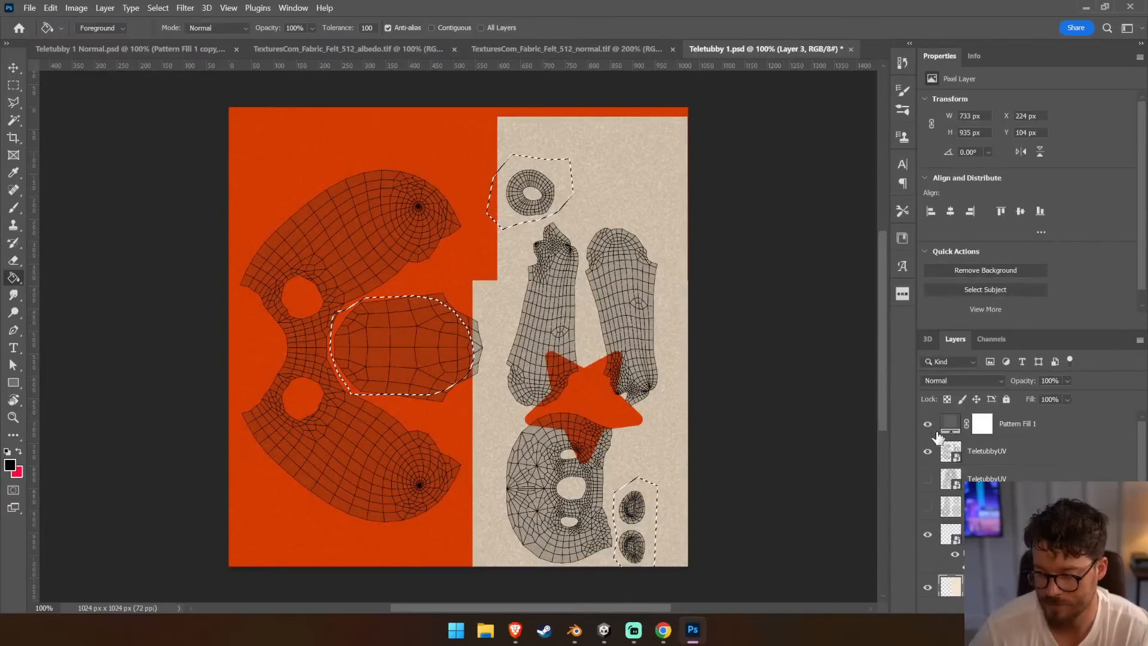
{"action": "left_click", "coordinate": [927, 424]}
{"action": "left_click", "coordinate": [628, 192], "text": "alt"}
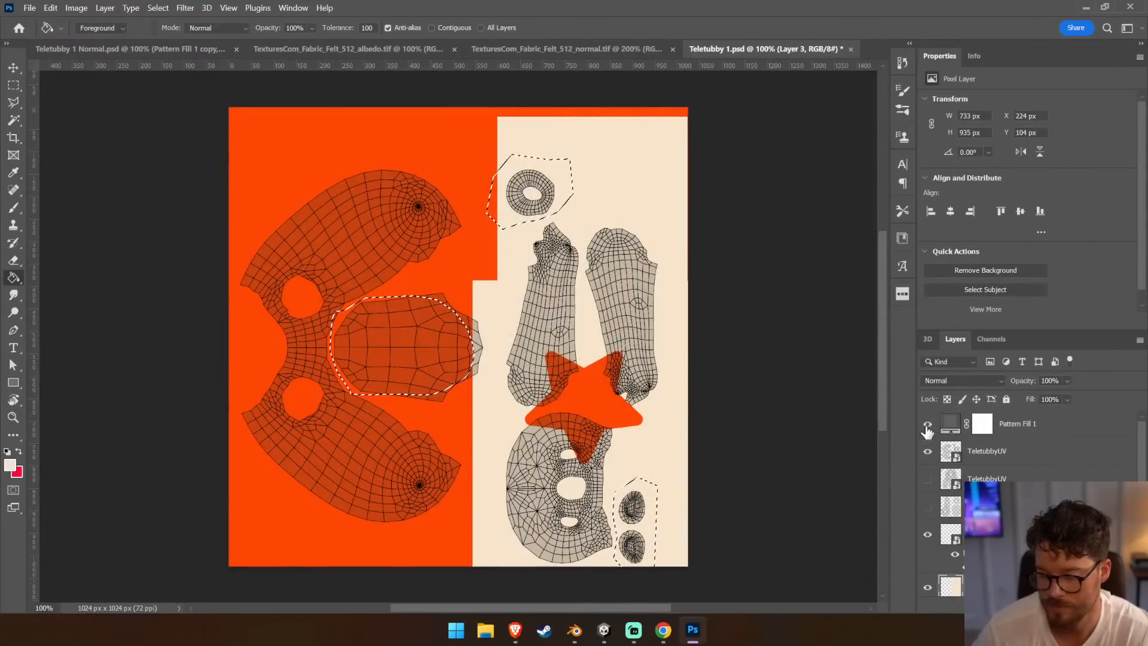
{"action": "left_click", "coordinate": [927, 423]}
Hide Layer 3, fill the selected island areas with the sampled cream on a new layer, and clear the selection
{"action": "scroll", "coordinate": [952, 547], "scroll_direction": "down", "scroll_amount": 3}
{"action": "left_click", "coordinate": [928, 527]}
{"action": "left_click", "coordinate": [952, 555]}
{"action": "left_click", "coordinate": [1069, 604]}
{"action": "left_click", "coordinate": [519, 214]}
{"action": "key", "text": "ctrl+d"}
Trim the cream fill outside the belly island's upper-left edge with a Polygonal Lasso selection, and clear the selection
{"action": "left_click", "coordinate": [14, 103]}
{"action": "left_click", "coordinate": [354, 297]}
{"action": "left_click", "coordinate": [329, 330]}
{"action": "left_click", "coordinate": [320, 349]}
{"action": "left_click", "coordinate": [297, 290]}
{"action": "double_click", "coordinate": [325, 251]}
{"action": "key", "text": "Delete"}
{"action": "left_click_drag", "start_coordinate": [331, 270], "coordinate": [333, 278]}
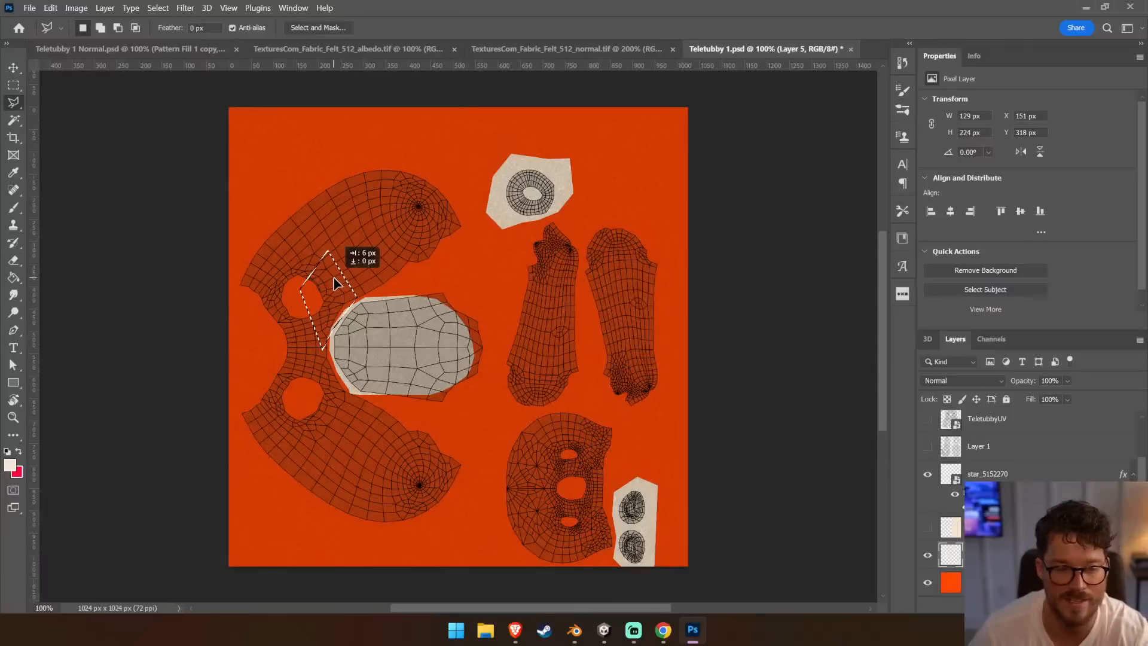
{"action": "key", "text": "ctrl+d"}
{"action": "key", "text": "v"}
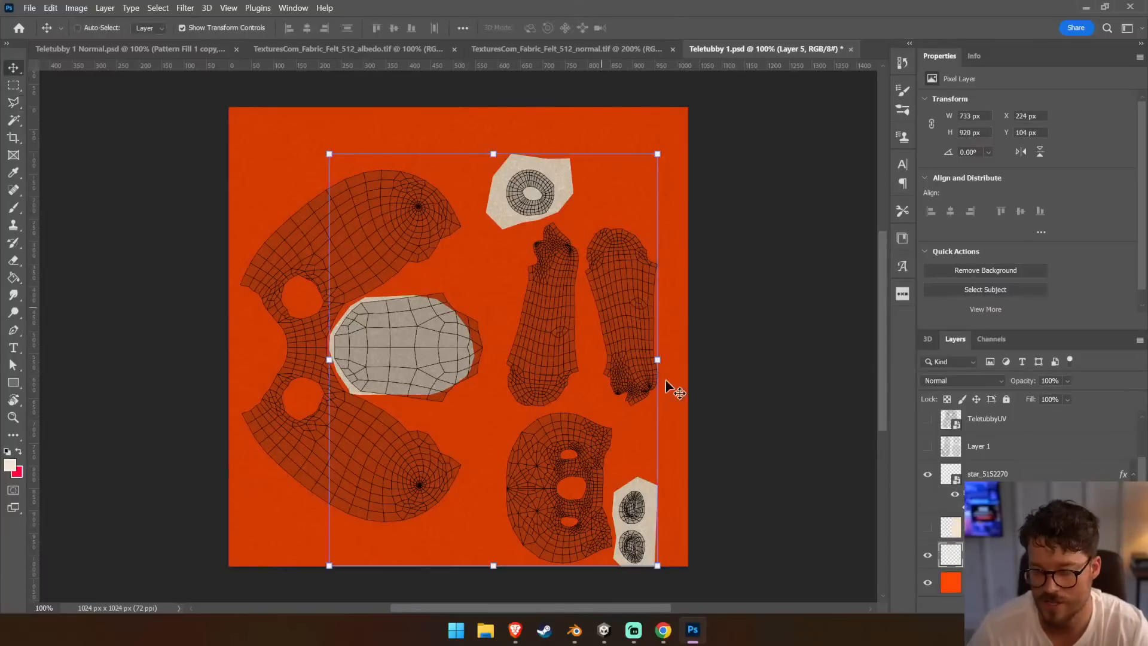
Hide the TeletubbyUV overlay, then switch to Unity and inspect the retextured Teletubby from its side
{"action": "scroll", "coordinate": [945, 469], "scroll_direction": "up", "scroll_amount": 2}
{"action": "left_click", "coordinate": [926, 453]}
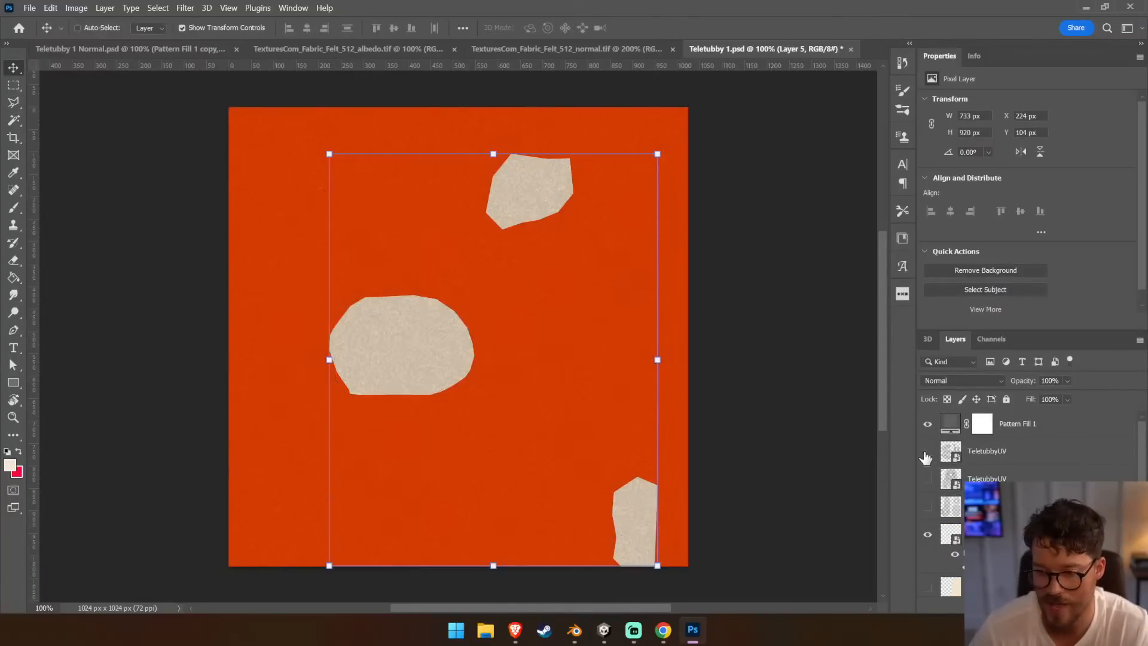
{"action": "left_click", "coordinate": [604, 629]}
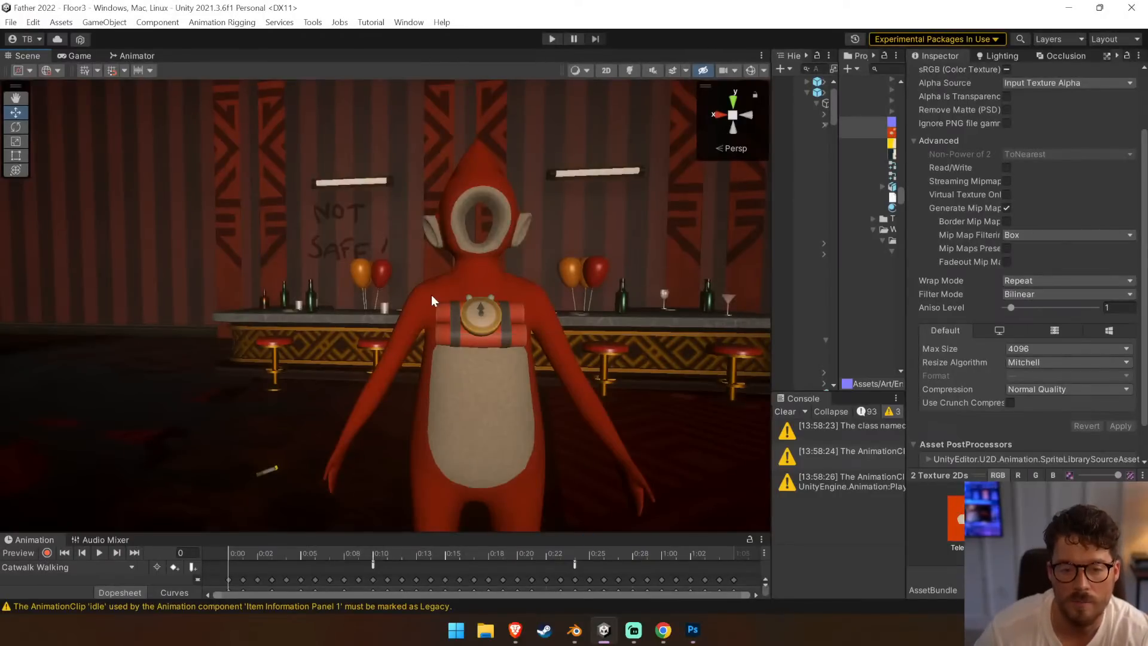
{"action": "right_click_drag", "start_coordinate": [432, 295], "coordinate": [660, 365]}
{"action": "key", "text": "w"}
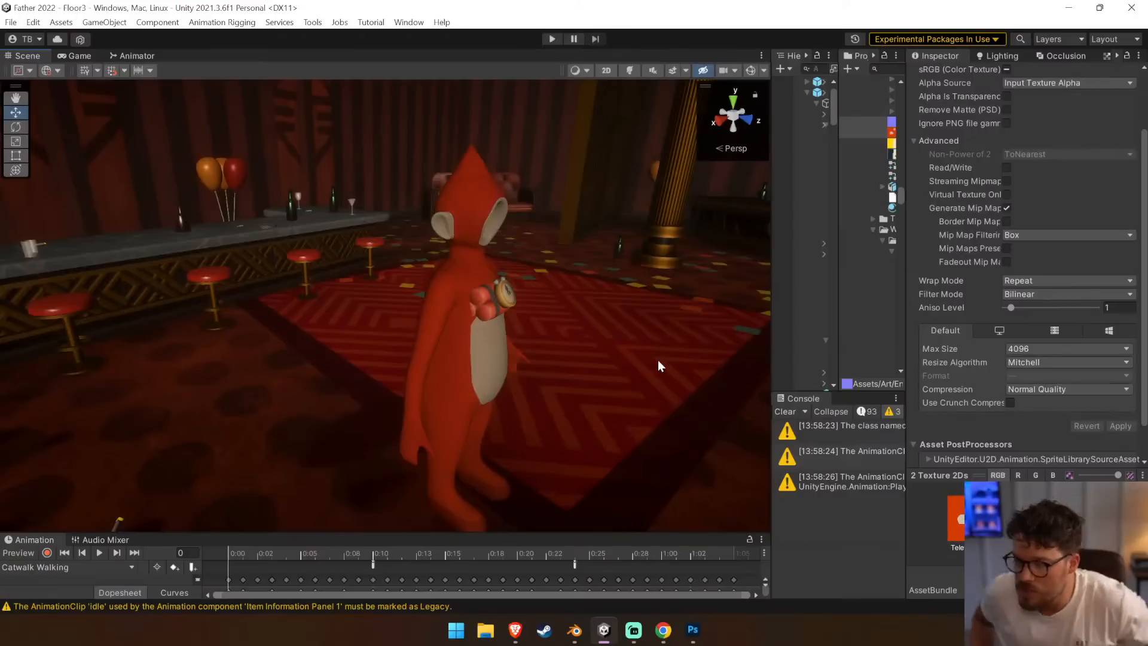
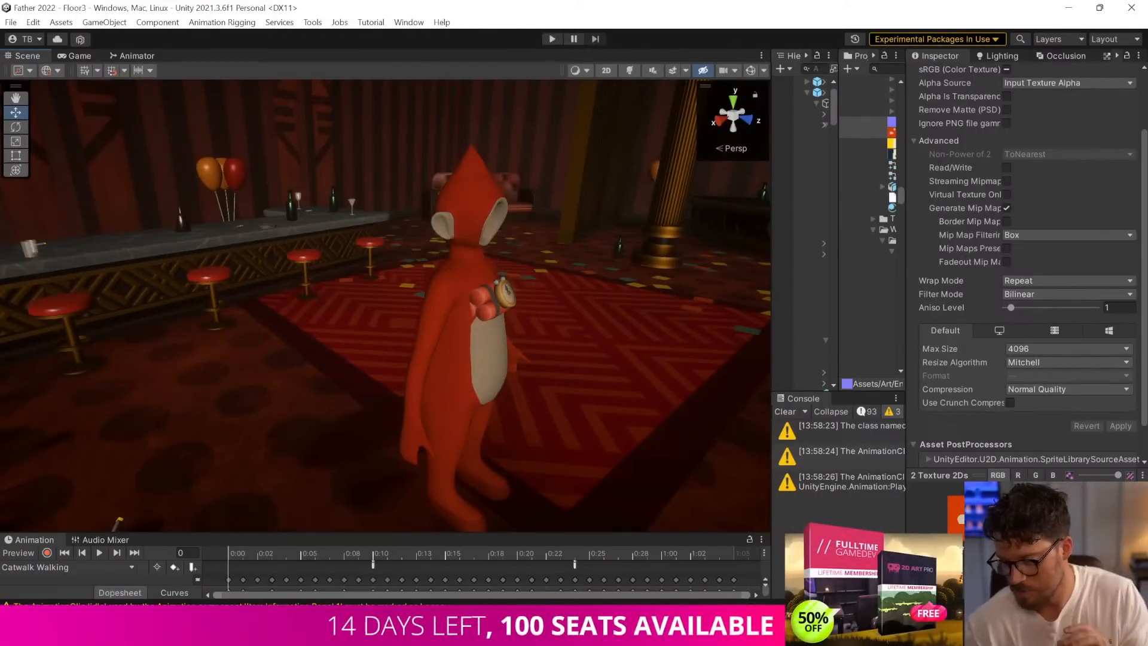
Search the project for "walker r2" and place the Walker R2 prefab in the scene beside the Teletubby
{"action": "left_click_drag", "start_coordinate": [772, 152], "coordinate": [587, 150]}
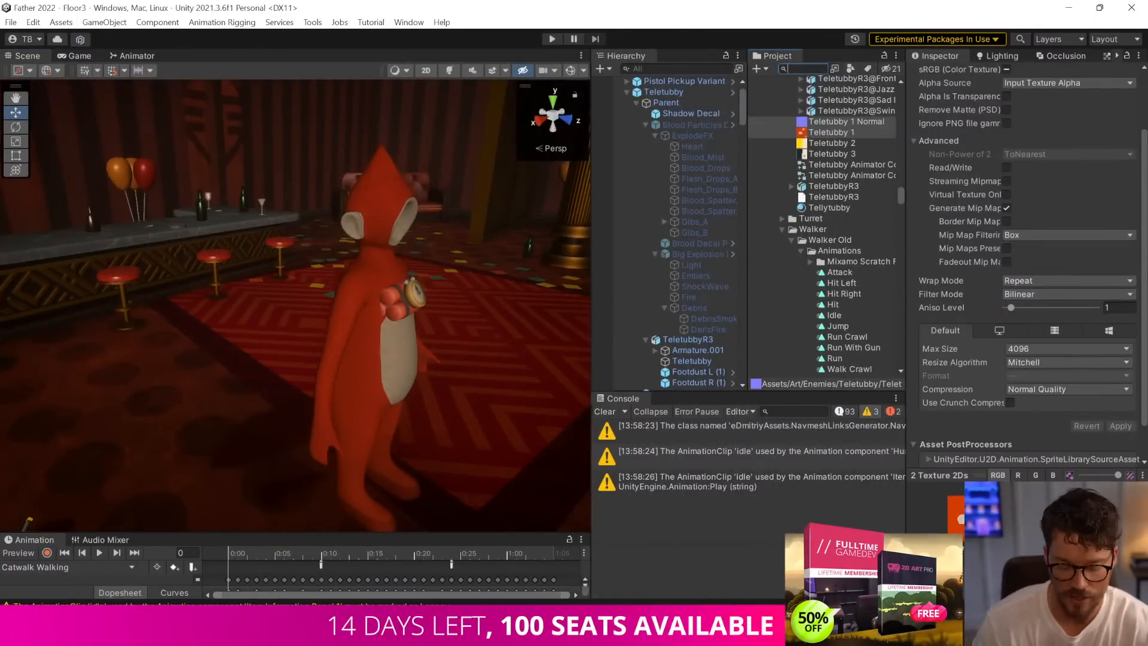
{"action": "type", "text": "r"}
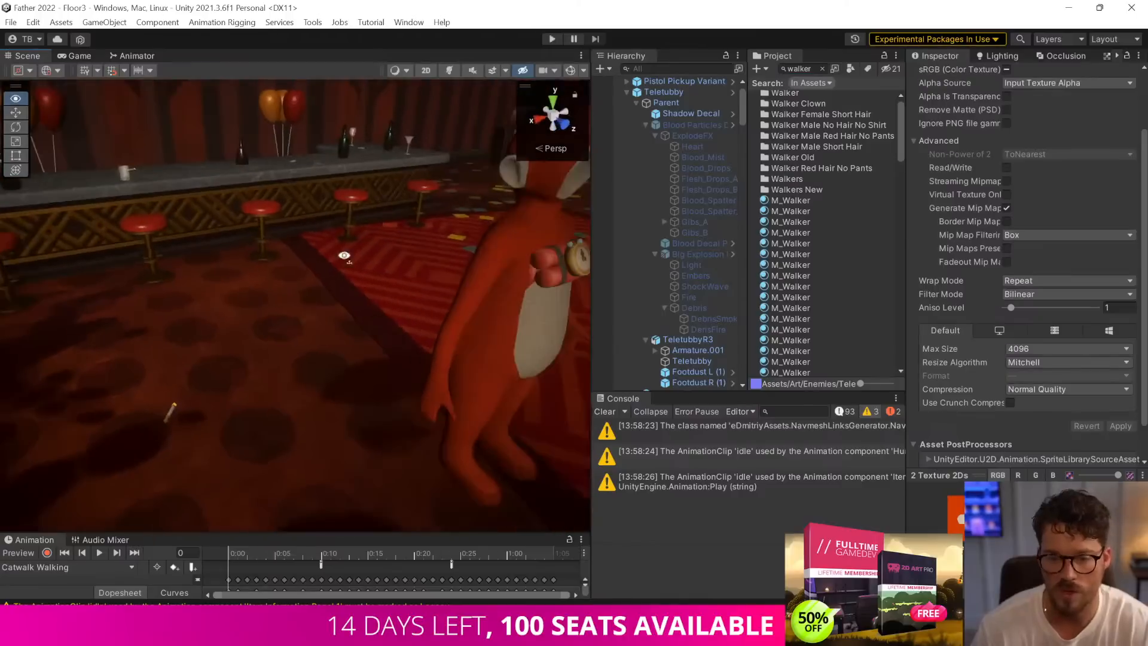
{"action": "scroll", "coordinate": [805, 256], "scroll_direction": "down", "scroll_amount": 6}
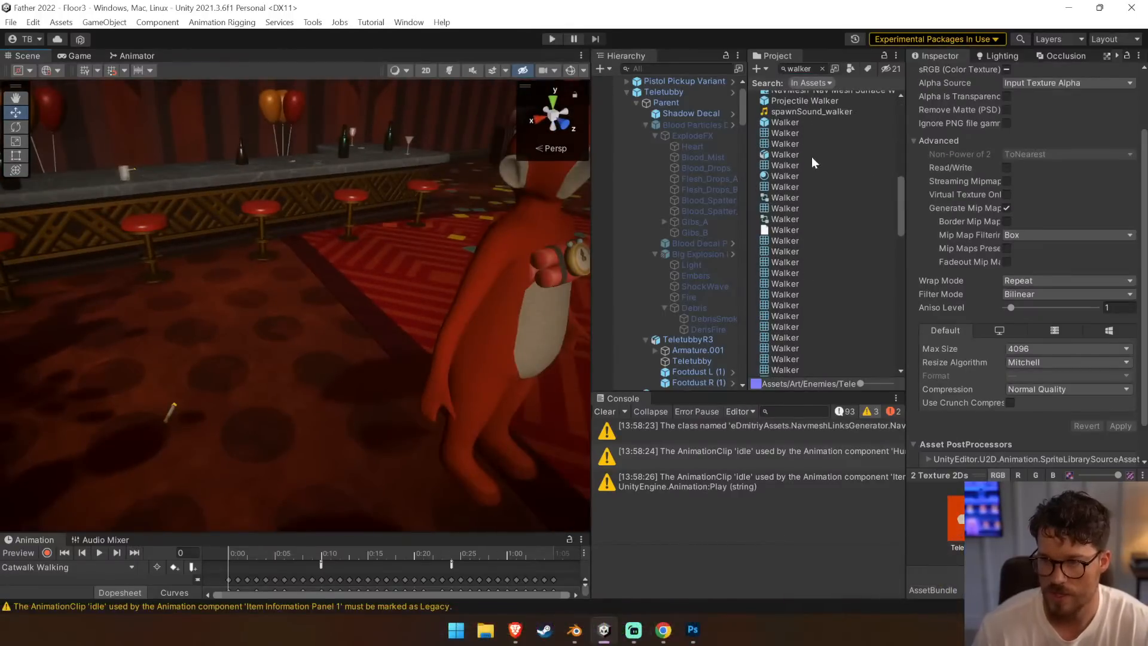
{"action": "left_click", "coordinate": [799, 68]}
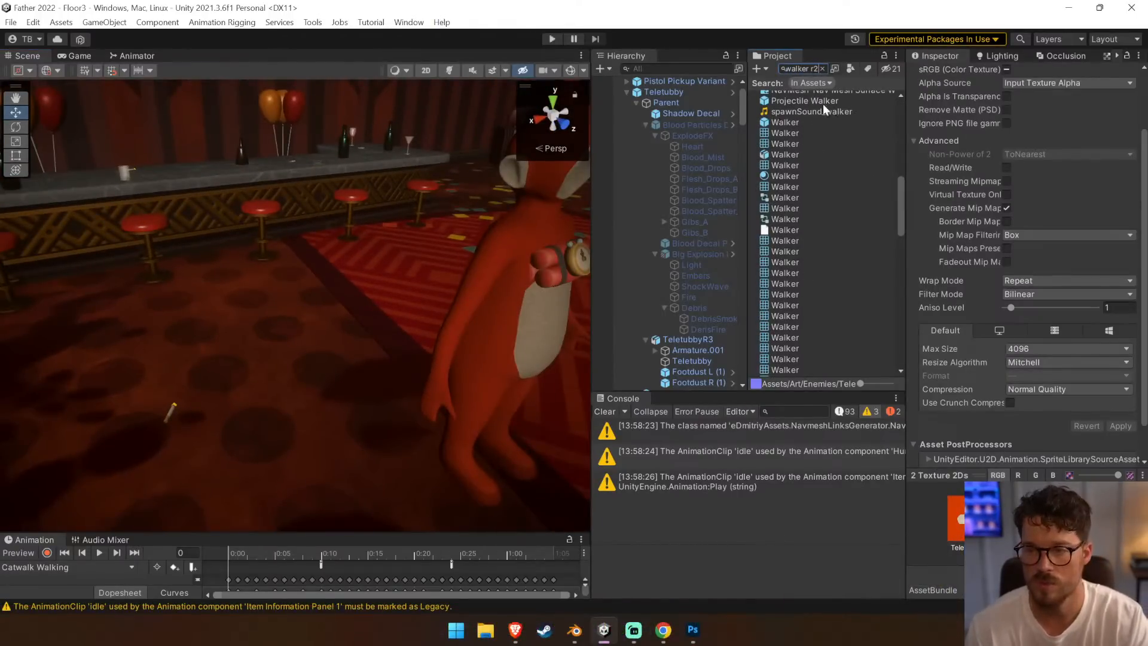
{"action": "left_click_drag", "start_coordinate": [790, 95], "coordinate": [289, 345]}
{"action": "right_click_drag", "start_coordinate": [472, 225], "coordinate": [376, 222]}
Select the Walker's jacket mesh, Tops (1), and open its material's Base Map texture in Photoshop
{"action": "left_click", "coordinate": [627, 81]}
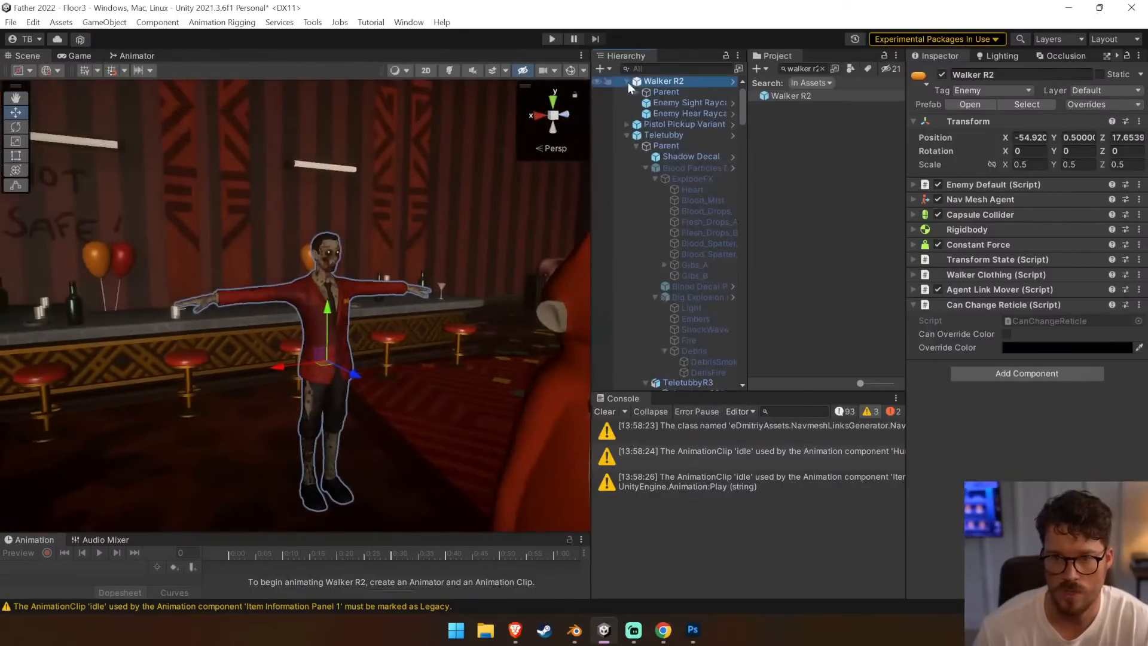
{"action": "left_click", "coordinate": [344, 299]}
{"action": "right_click_drag", "start_coordinate": [433, 348], "coordinate": [406, 338]}
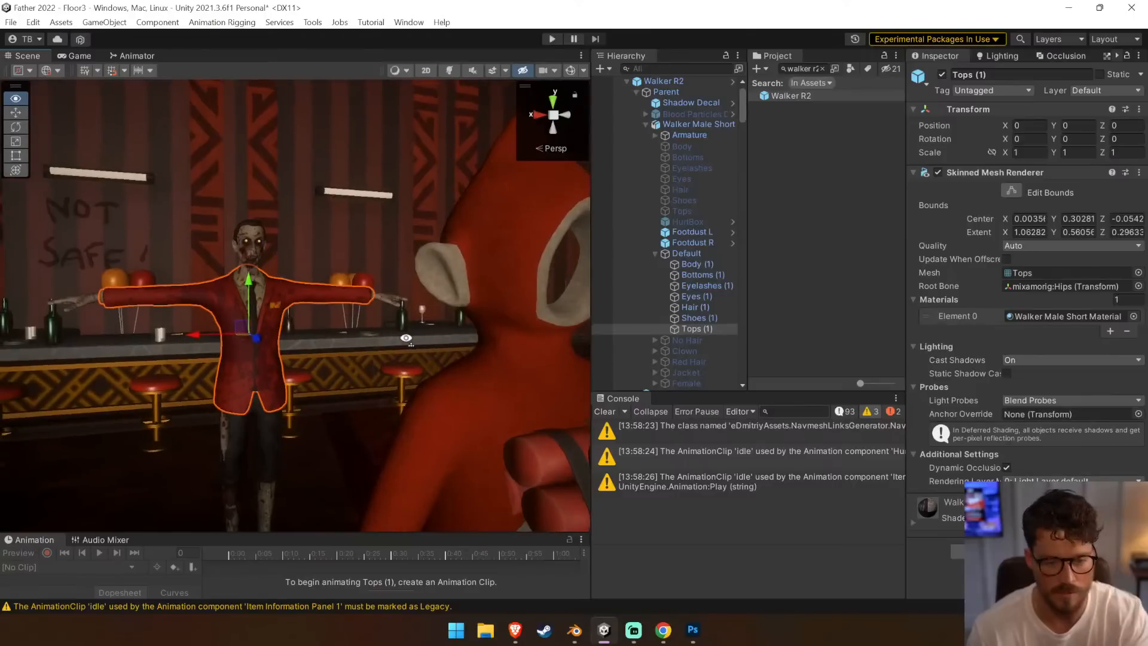
{"action": "left_click", "coordinate": [513, 331]}
{"action": "left_click", "coordinate": [276, 295]}
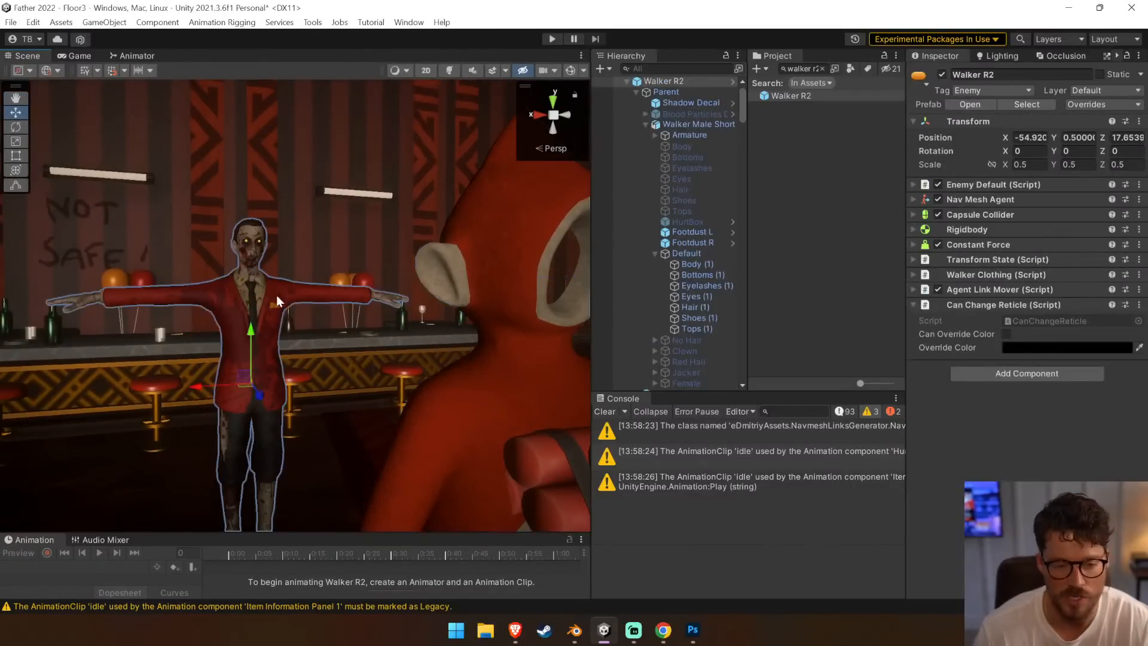
{"action": "left_click", "coordinate": [296, 290]}
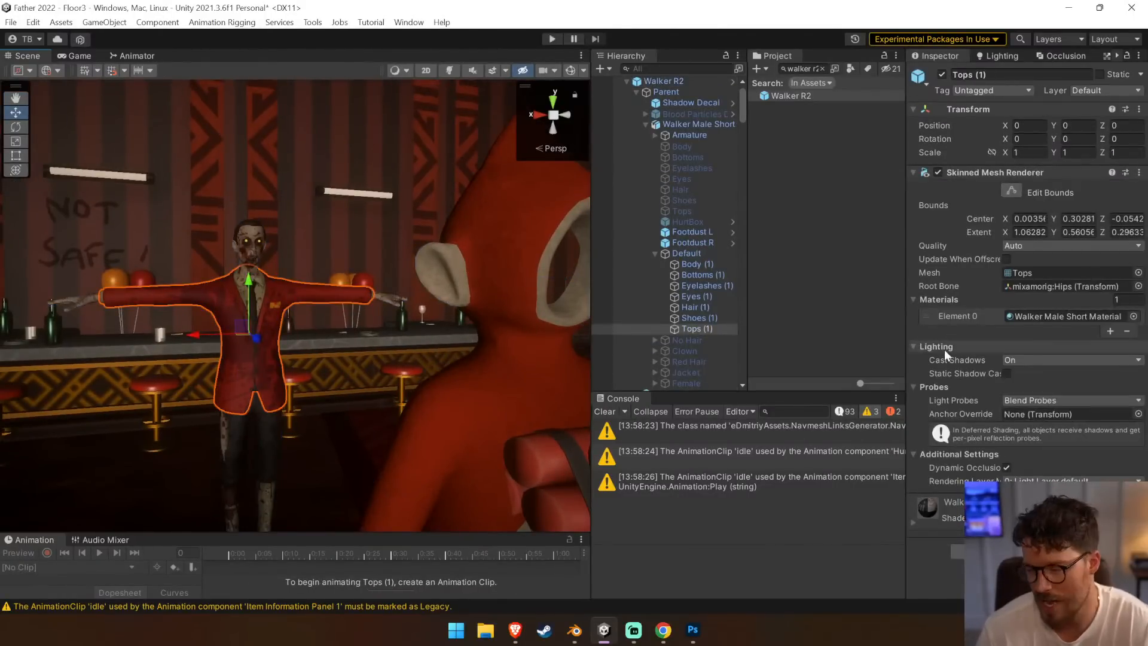
{"action": "left_click", "coordinate": [931, 500]}
{"action": "scroll", "coordinate": [931, 490], "scroll_direction": "down", "scroll_amount": 5}
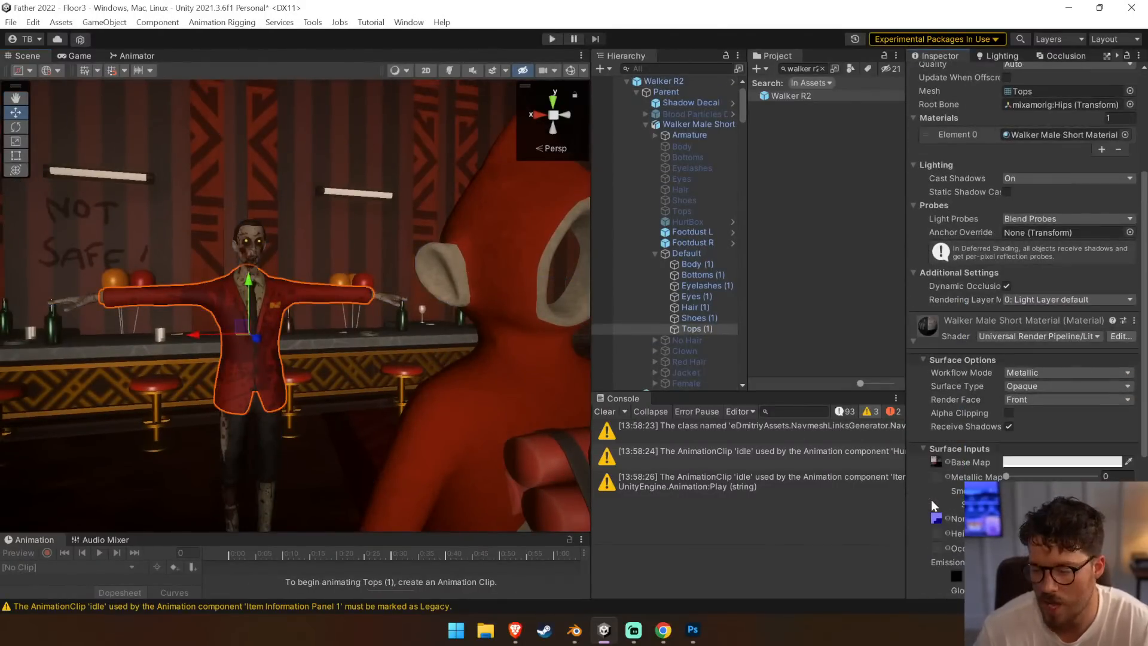
{"action": "double_click", "coordinate": [933, 463]}
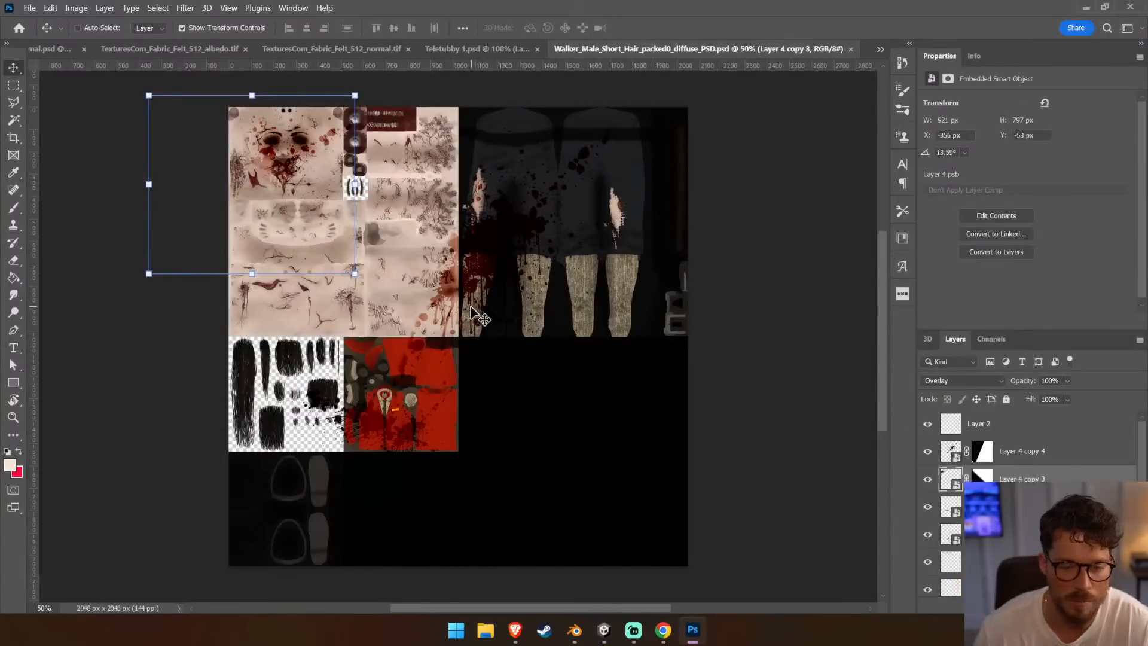
Duplicate the blood splatter layer, Layer 4 copy 4, from the Walker diffuse texture into Teletubby 1.psd
{"action": "left_click", "coordinate": [1019, 451]}
{"action": "right_click", "coordinate": [1046, 451]}
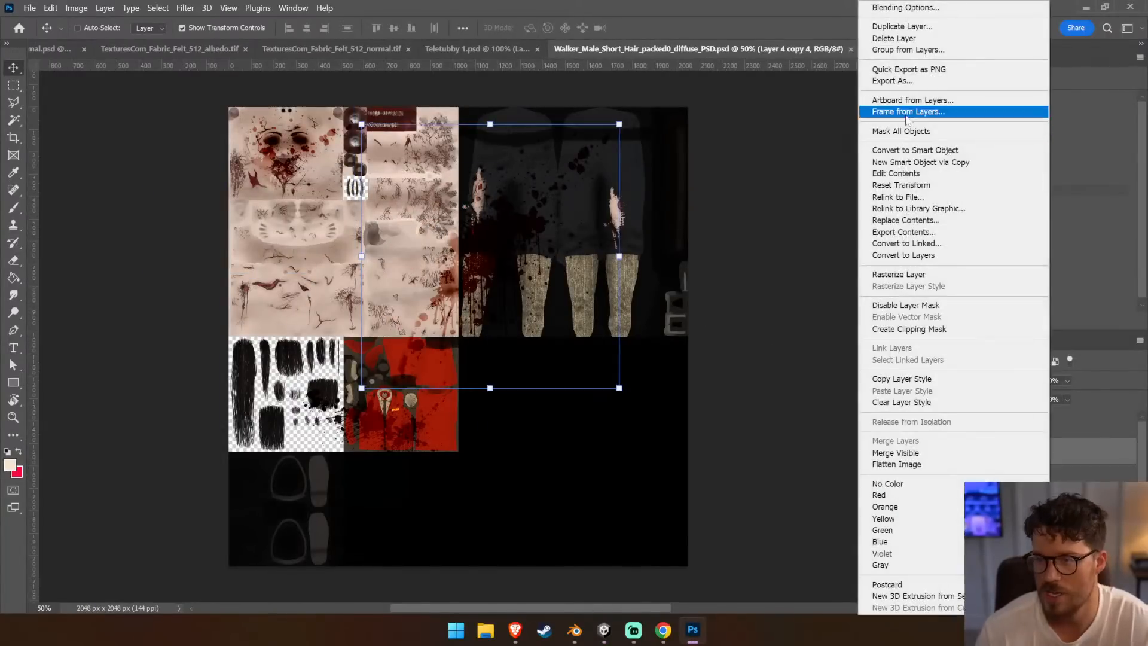
{"action": "left_click", "coordinate": [902, 26]}
{"action": "left_click", "coordinate": [550, 221]}
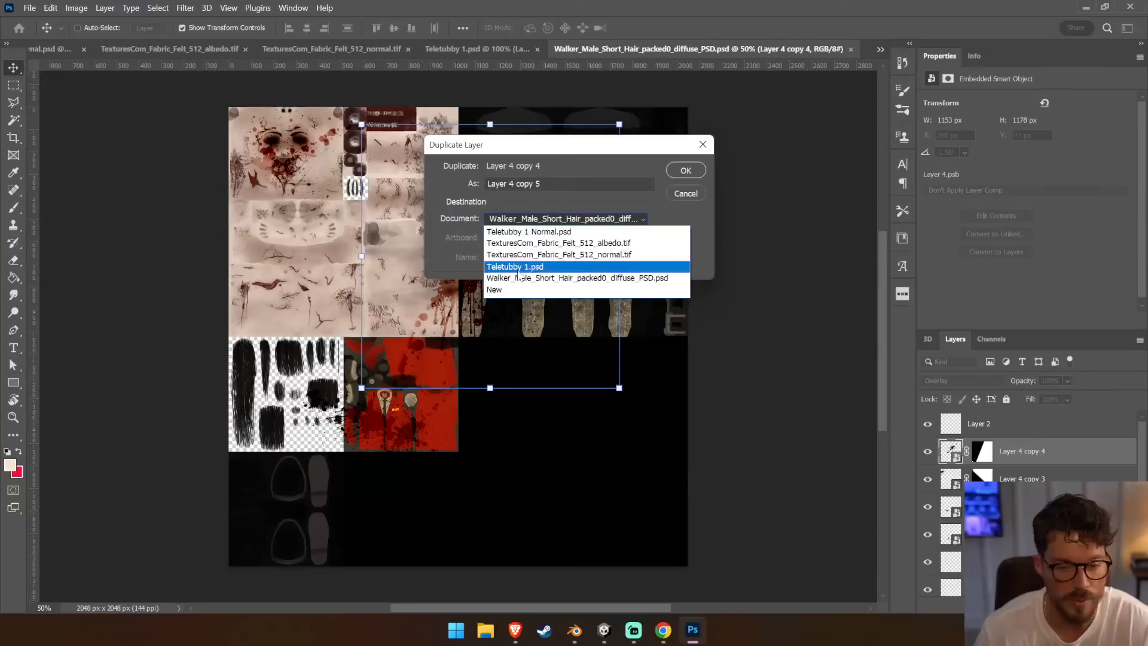
{"action": "left_click", "coordinate": [521, 266]}
{"action": "left_click", "coordinate": [685, 170]}
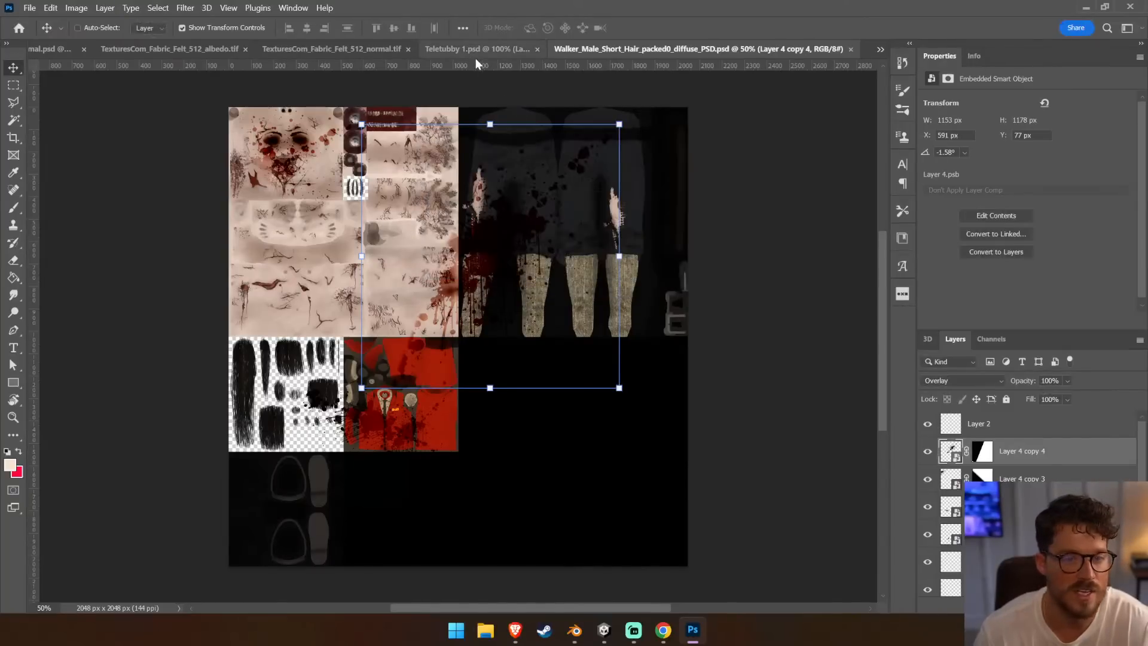
In Teletubby 1.psd, move the blood splatter across the central islands and set its blend mode to Normal
{"action": "left_click", "coordinate": [471, 54]}
{"action": "left_click_drag", "start_coordinate": [745, 368], "coordinate": [483, 256]}
{"action": "left_click_drag", "start_coordinate": [629, 373], "coordinate": [615, 393]}
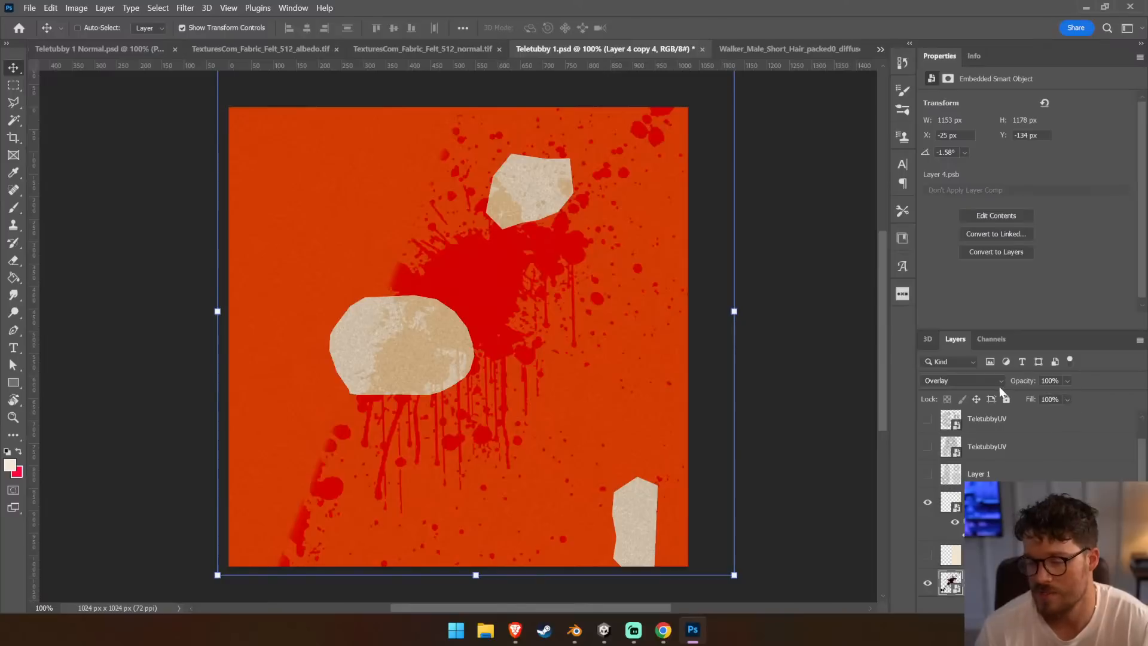
{"action": "left_click", "coordinate": [963, 380]}
{"action": "left_click", "coordinate": [941, 287]}
Shrink the splatter to about 704 by 690 px, rotate it to -91.58°, and place it over the belly island's lower-left edge
{"action": "mouse_move", "coordinate": [554, 360]}
{"action": "left_mouse_down"}
{"action": "mouse_move", "coordinate": [545, 388]}
{"action": "mouse_move", "coordinate": [563, 380]}
{"action": "left_mouse_up"}
{"action": "left_click_drag", "start_coordinate": [734, 295], "coordinate": [531, 296]}
{"action": "key", "text": "Return"}
{"action": "left_click_drag", "start_coordinate": [447, 295], "coordinate": [482, 317]}
{"action": "left_click_drag", "start_coordinate": [575, 153], "coordinate": [241, 187], "text": "shift"}
{"action": "key", "text": "Return"}
{"action": "left_click_drag", "start_coordinate": [420, 329], "coordinate": [361, 394]}
{"action": "scroll", "coordinate": [1028, 478], "scroll_direction": "down", "scroll_amount": 2}
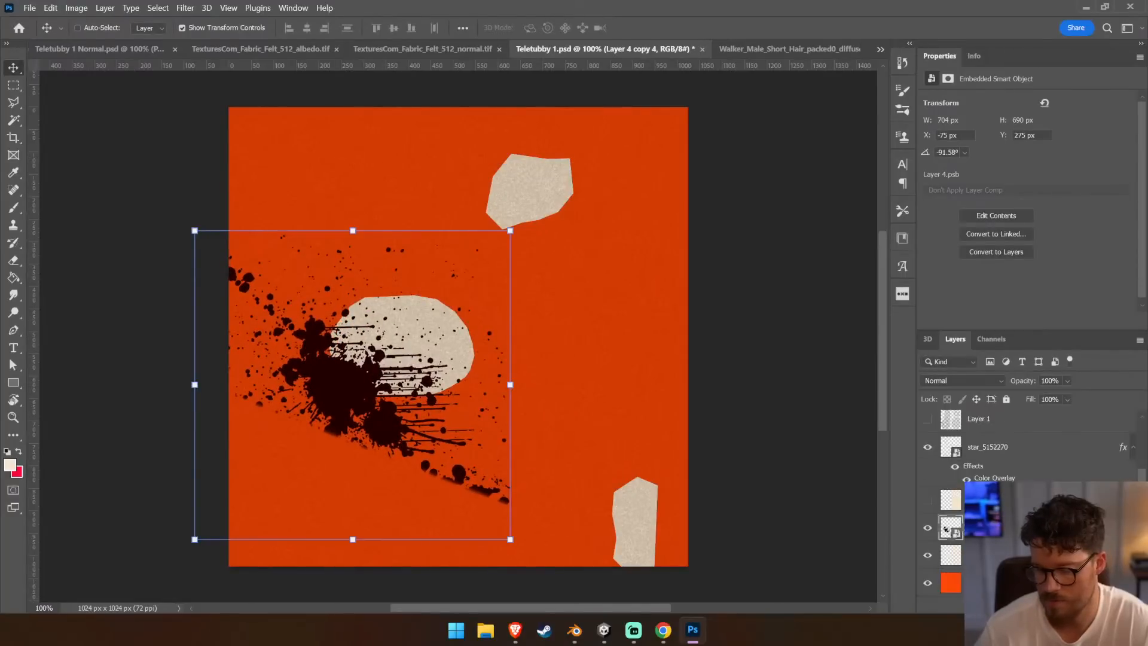
Save the texture and switch to Unity to inspect the blood splatter on the Teletubby
{"action": "key", "text": "ctrl+s"}
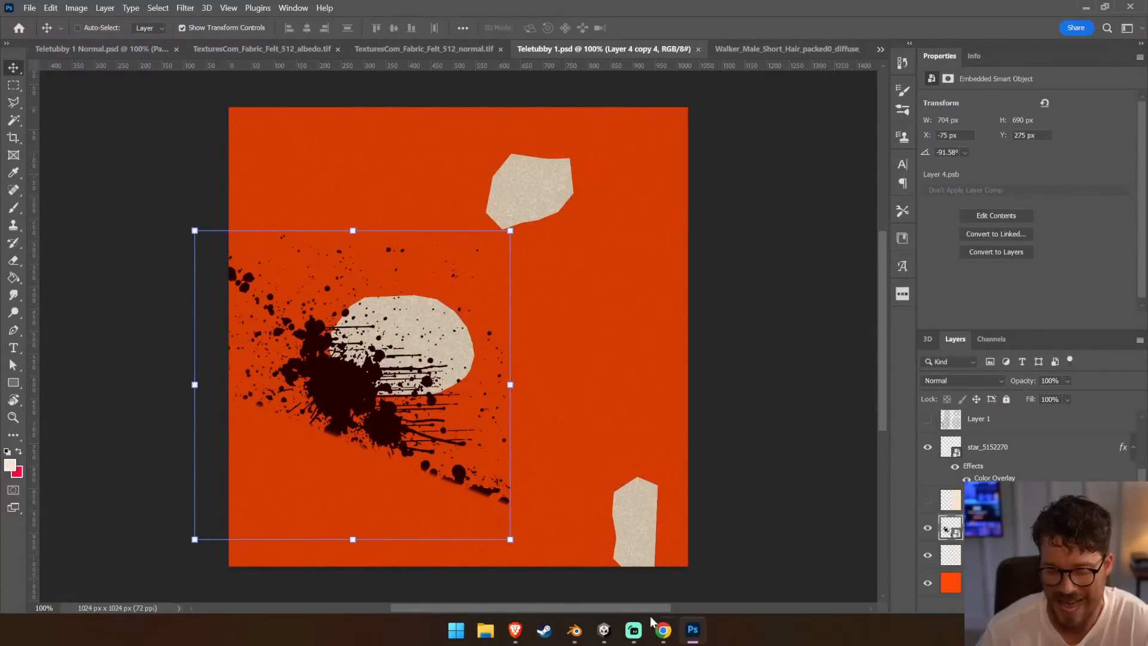
{"action": "left_click", "coordinate": [603, 629]}
{"action": "right_click_drag", "start_coordinate": [450, 307], "coordinate": [473, 369]}
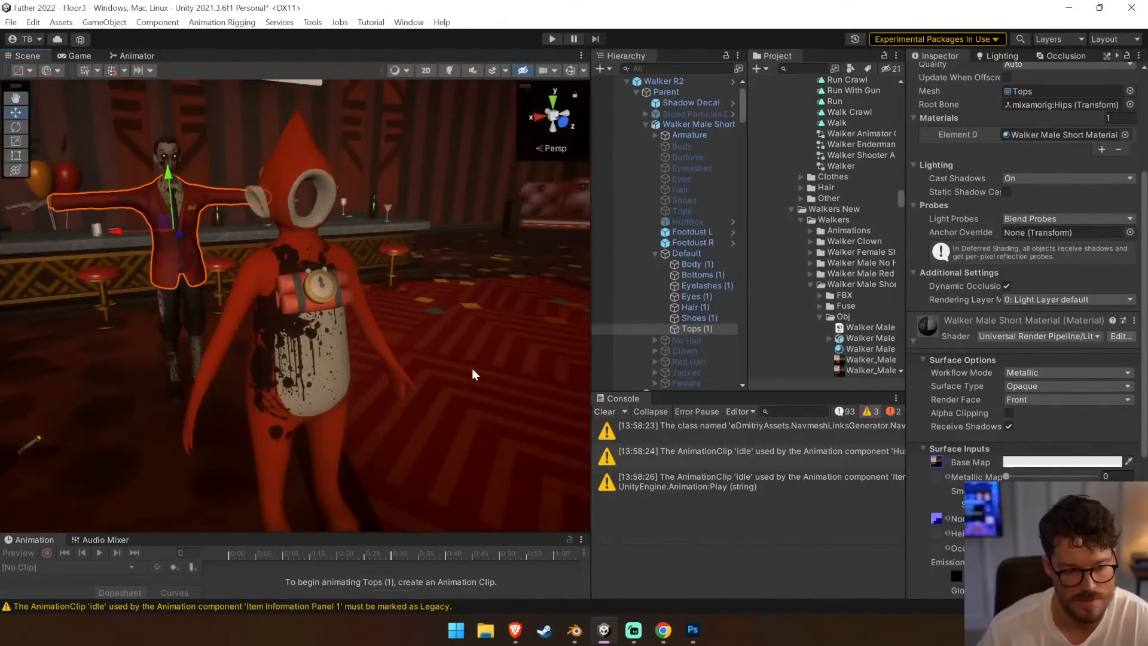
Back in Photoshop, shift the splatter slightly down and left to about X -113, Y 295 px and set its blend mode to Overlay
{"action": "key", "text": "alt+Tab"}
{"action": "left_click_drag", "start_coordinate": [482, 396], "coordinate": [451, 401]}
{"action": "left_click", "coordinate": [962, 380]}
{"action": "left_click", "coordinate": [965, 443]}
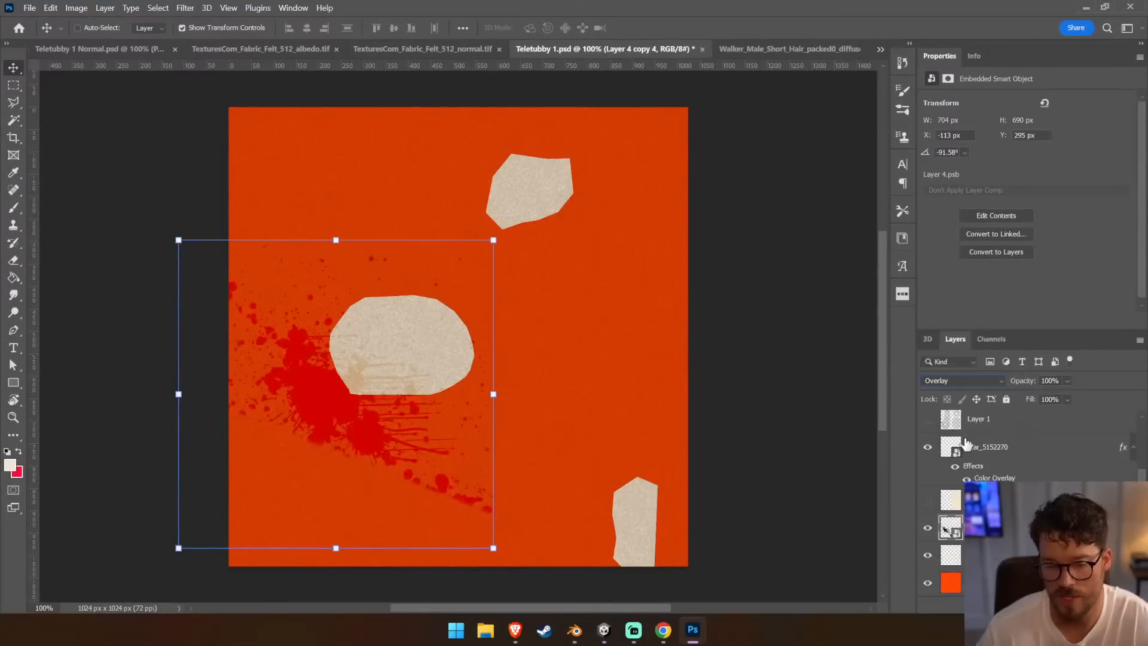
Duplicate the splatter layer twice and set the newest copy to Normal blending at 34% opacity
{"action": "key", "text": "ctrl+j"}
{"action": "key", "text": "ctrl+j"}
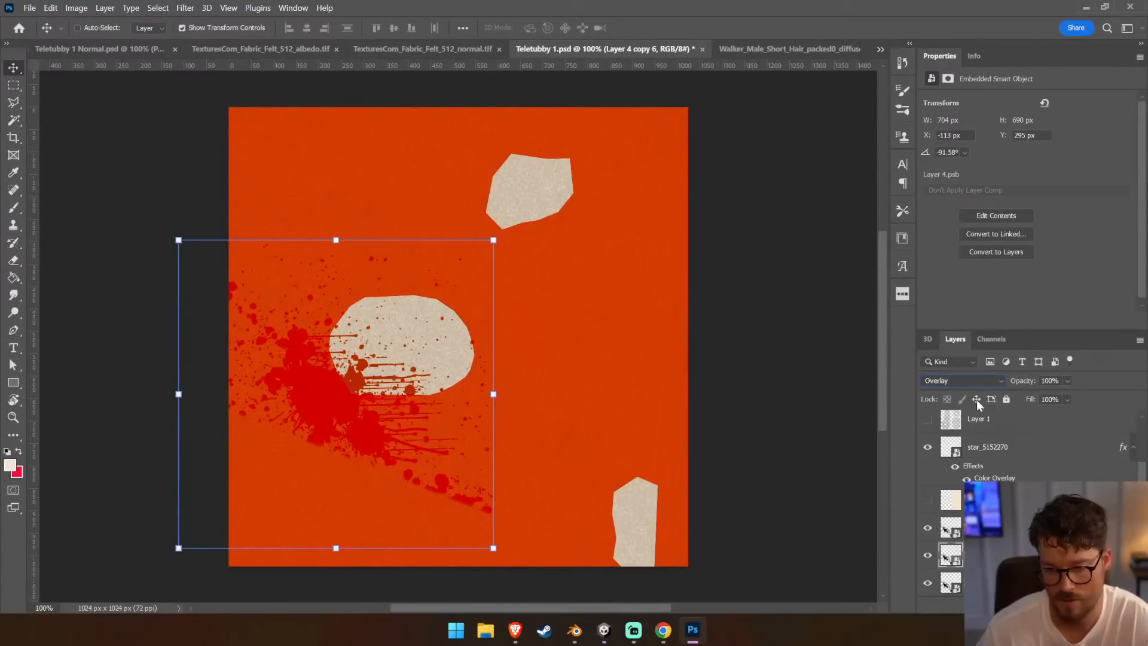
{"action": "left_click", "coordinate": [962, 380]}
{"action": "left_click", "coordinate": [944, 285]}
{"action": "left_click", "coordinate": [1067, 380]}
{"action": "left_click_drag", "start_coordinate": [1066, 396], "coordinate": [1054, 401]}
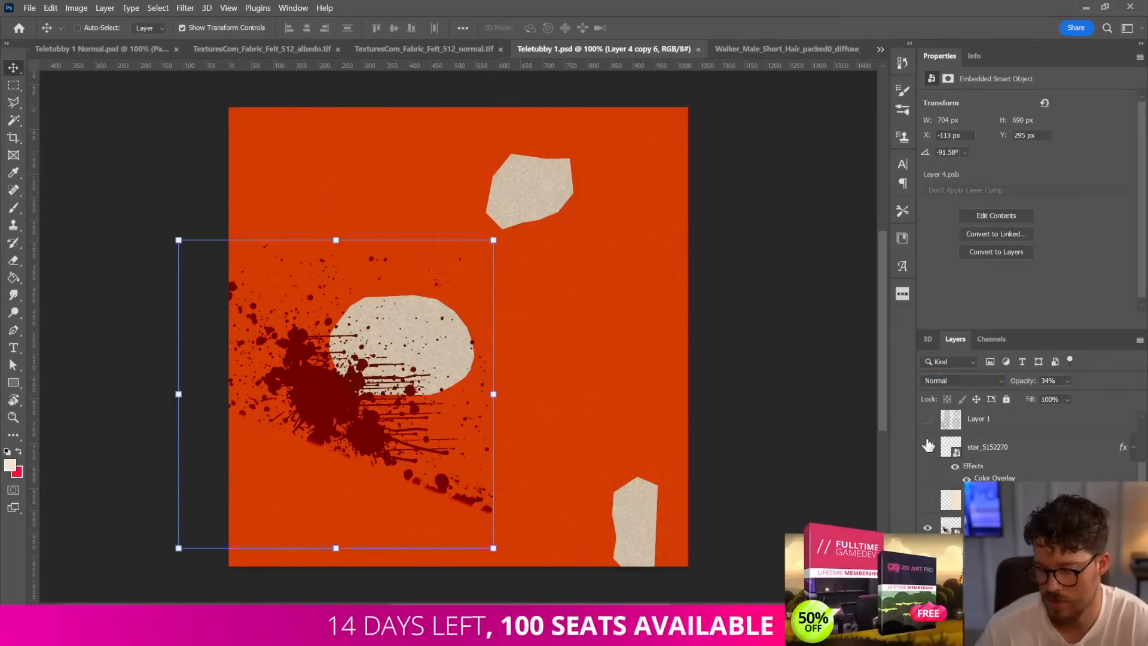
Delete the two outdated UV layout layers, Layer 1 and the lower TeletubbyUV layer
{"action": "left_click", "coordinate": [928, 419]}
{"action": "left_click_drag", "start_coordinate": [356, 378], "coordinate": [370, 318]}
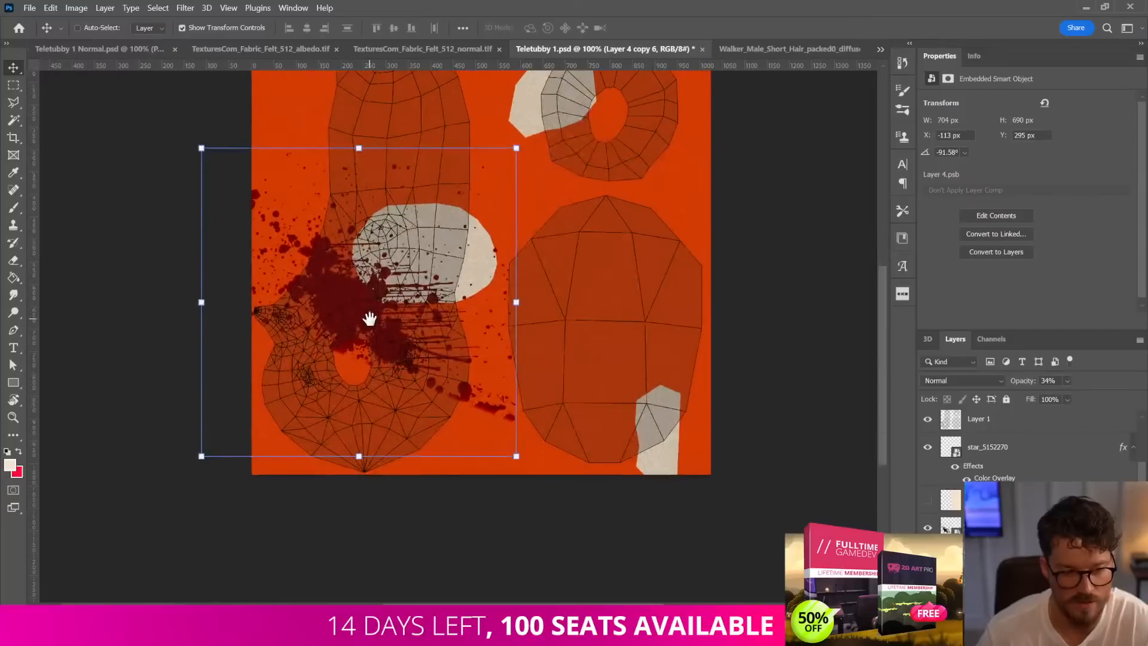
{"action": "scroll", "coordinate": [1007, 431], "scroll_direction": "down", "scroll_amount": 3}
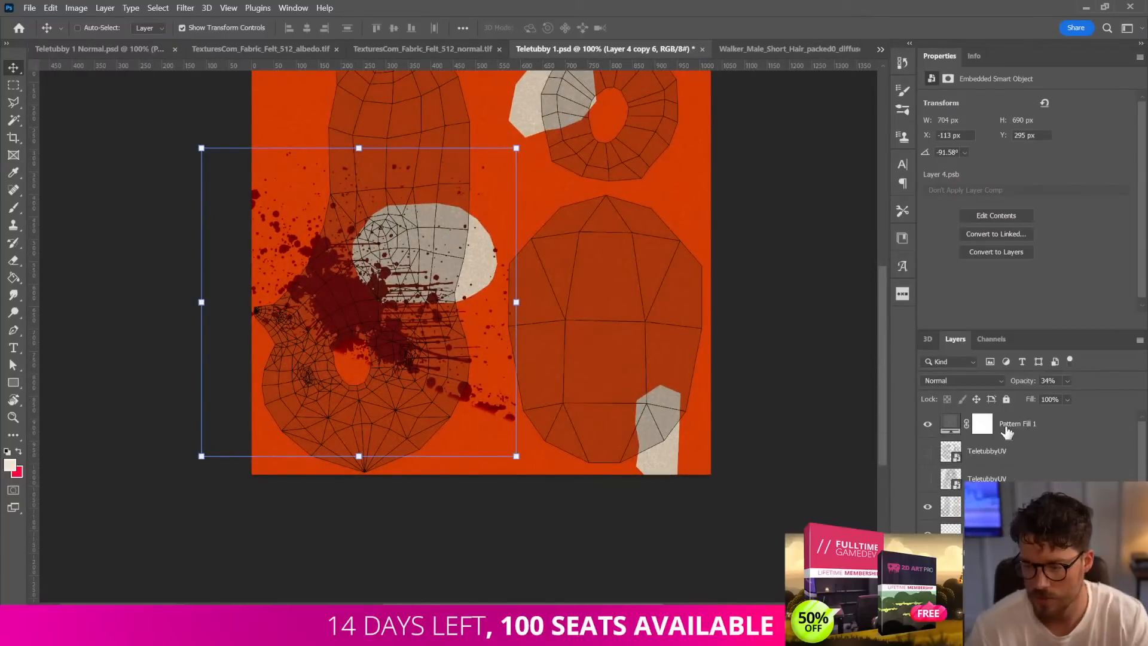
{"action": "left_click", "coordinate": [995, 506]}
{"action": "key", "text": "Delete"}
{"action": "left_click", "coordinate": [986, 479]}
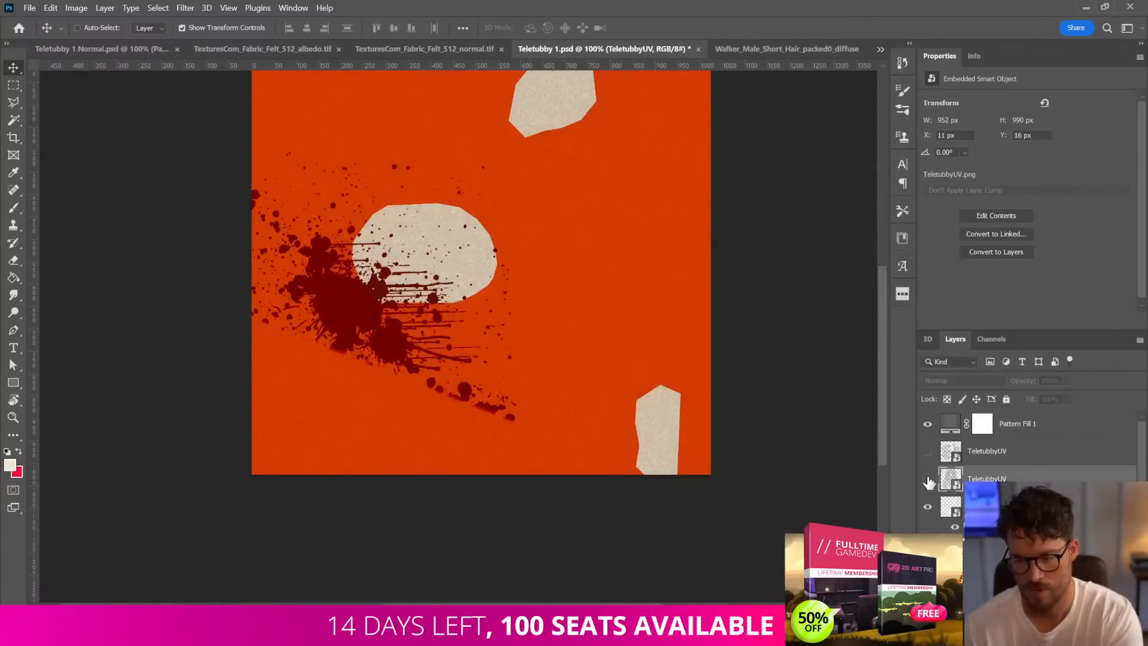
{"action": "left_click", "coordinate": [927, 478]}
{"action": "left_click", "coordinate": [927, 479]}
{"action": "key", "text": "Delete"}
Show the remaining TeletubbyUV layer over the texture and save the file
{"action": "left_click", "coordinate": [986, 451]}
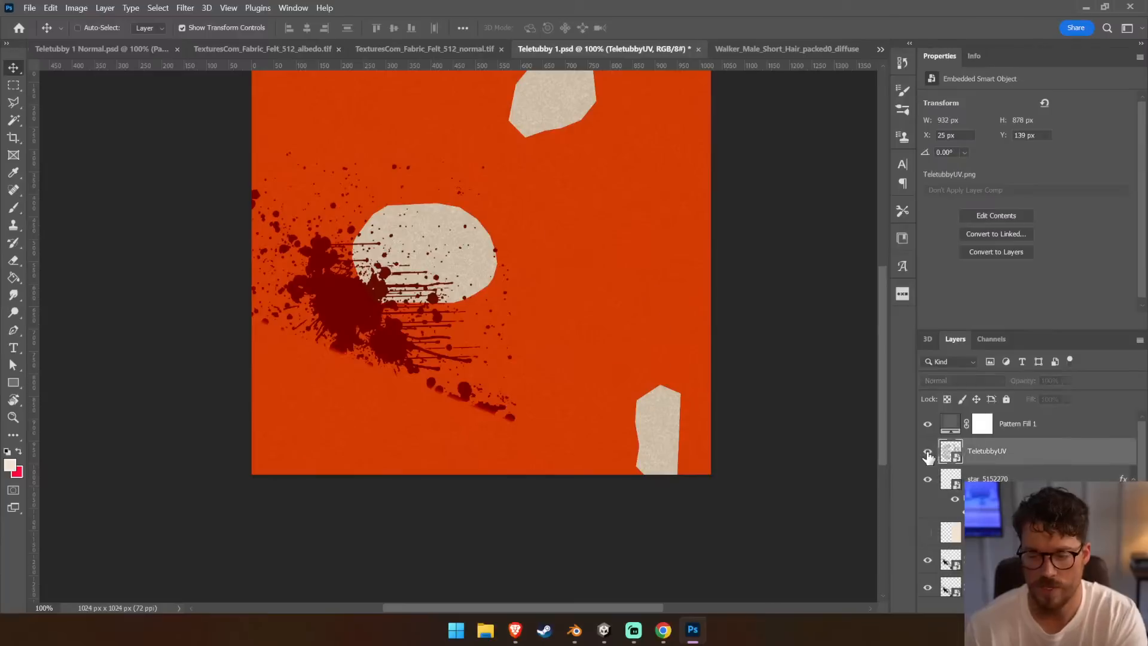
{"action": "left_click", "coordinate": [927, 451]}
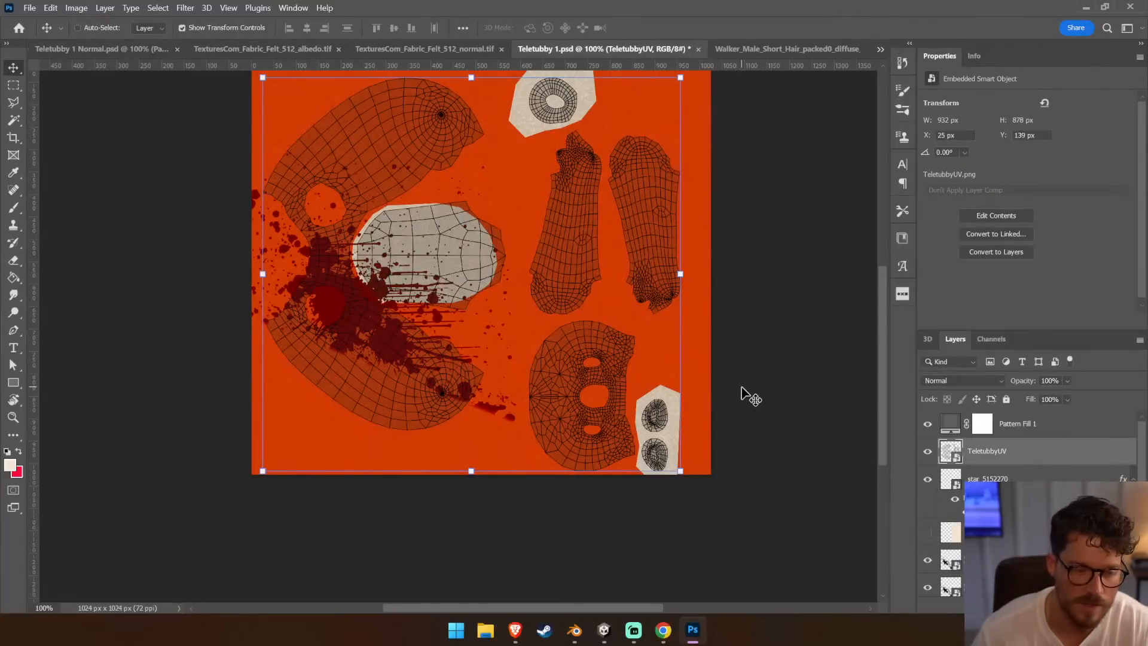
{"action": "key", "text": "ctrl+s"}
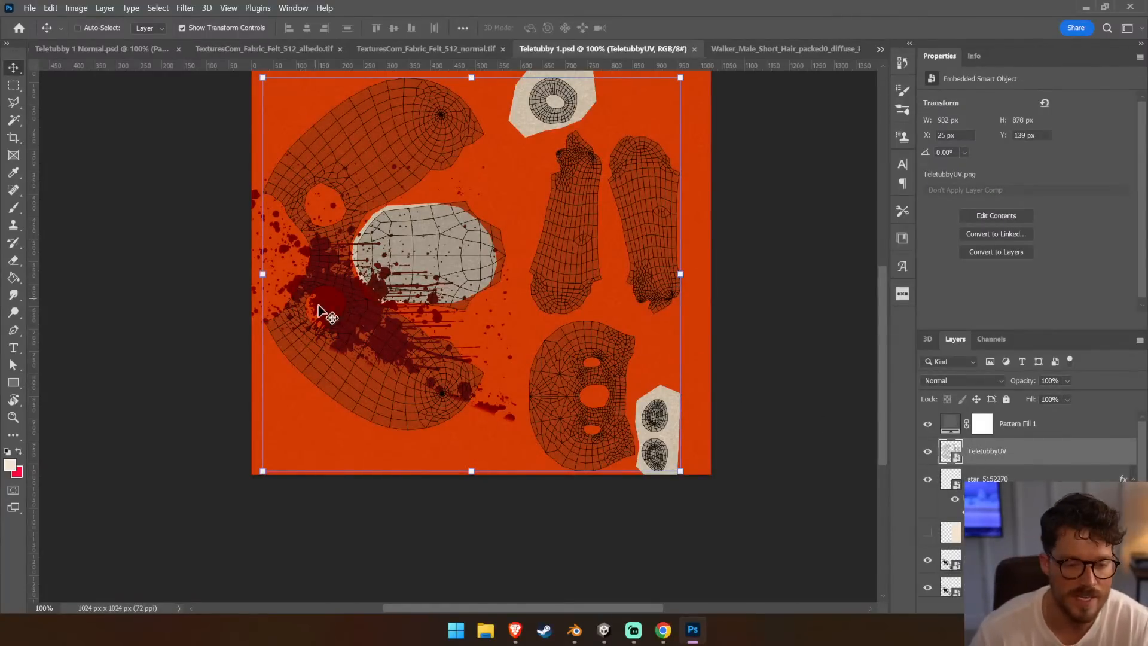
{"action": "left_click", "coordinate": [995, 560]}
{"action": "key", "text": "ctrl+j"}
{"action": "left_click_drag", "start_coordinate": [398, 307], "coordinate": [583, 283]}
{"action": "key", "text": "Delete"}
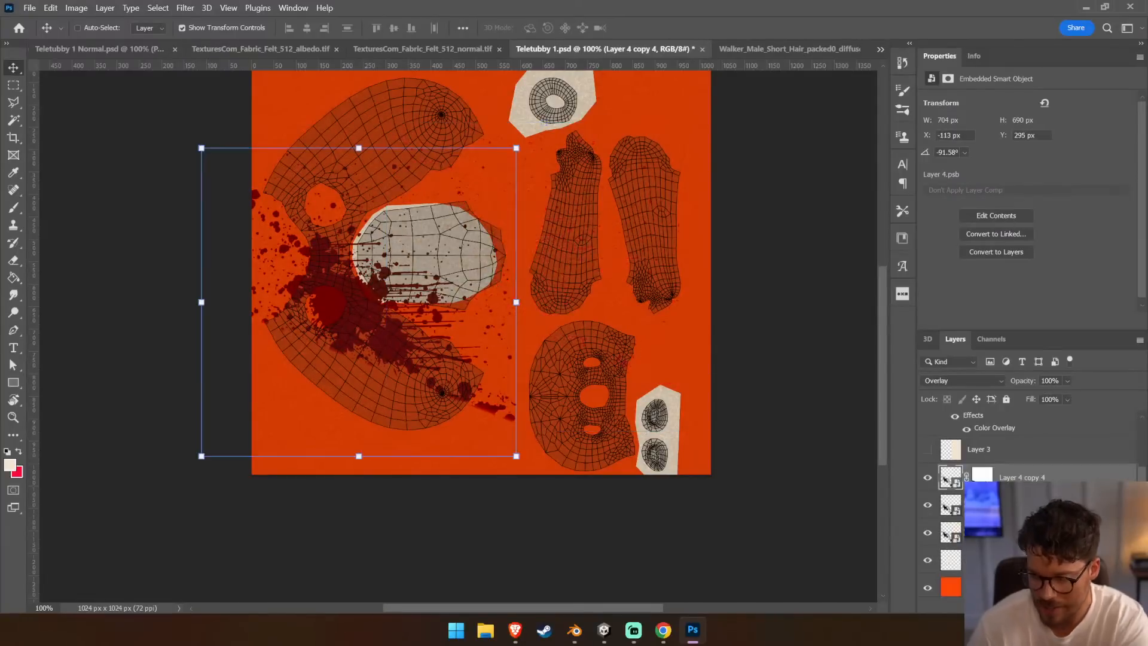
Delete the two extra splatter layers and set the remaining splatter's blend mode to Normal
{"action": "key", "text": "Delete"}
{"action": "key", "text": "Delete"}
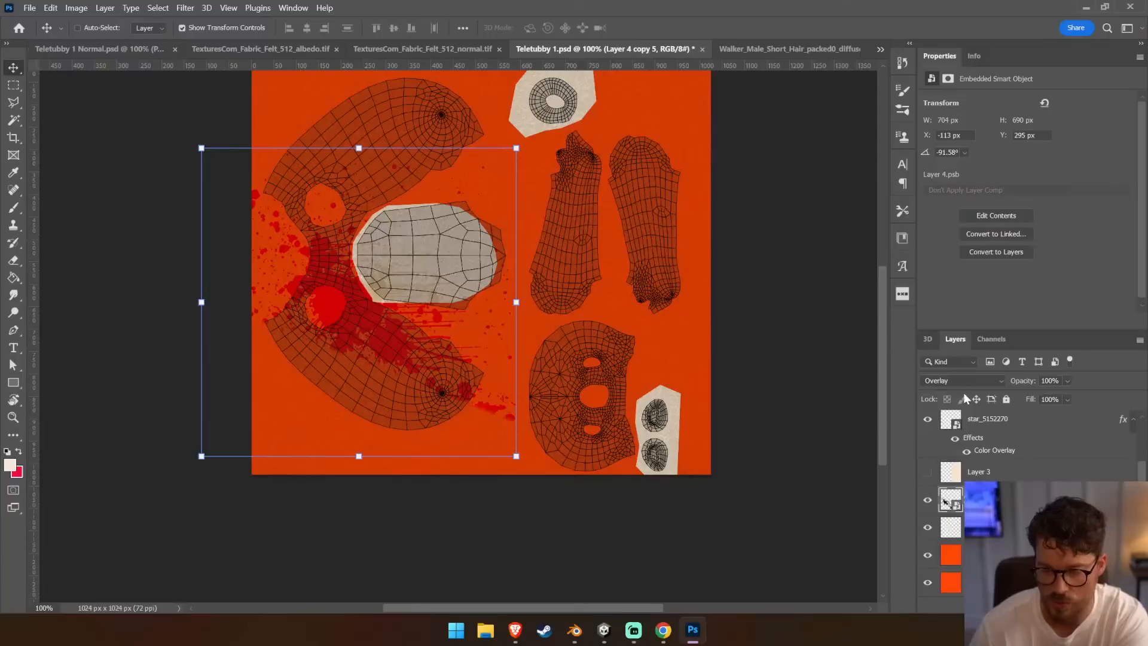
{"action": "left_click", "coordinate": [961, 380]}
{"action": "left_click", "coordinate": [937, 282]}
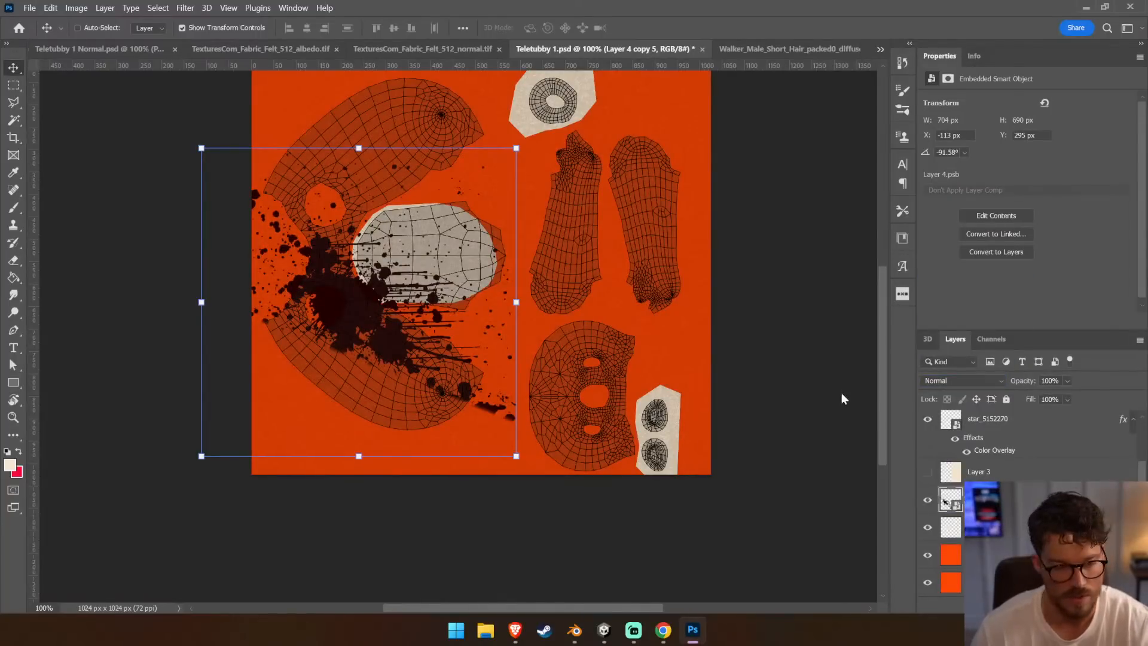
Give the splatter layer a dark red Color Overlay with hue 0, saturation 100% and brightness 26%
{"action": "left_click", "coordinate": [874, 339]}
{"action": "left_click_drag", "start_coordinate": [931, 403], "coordinate": [969, 449]}
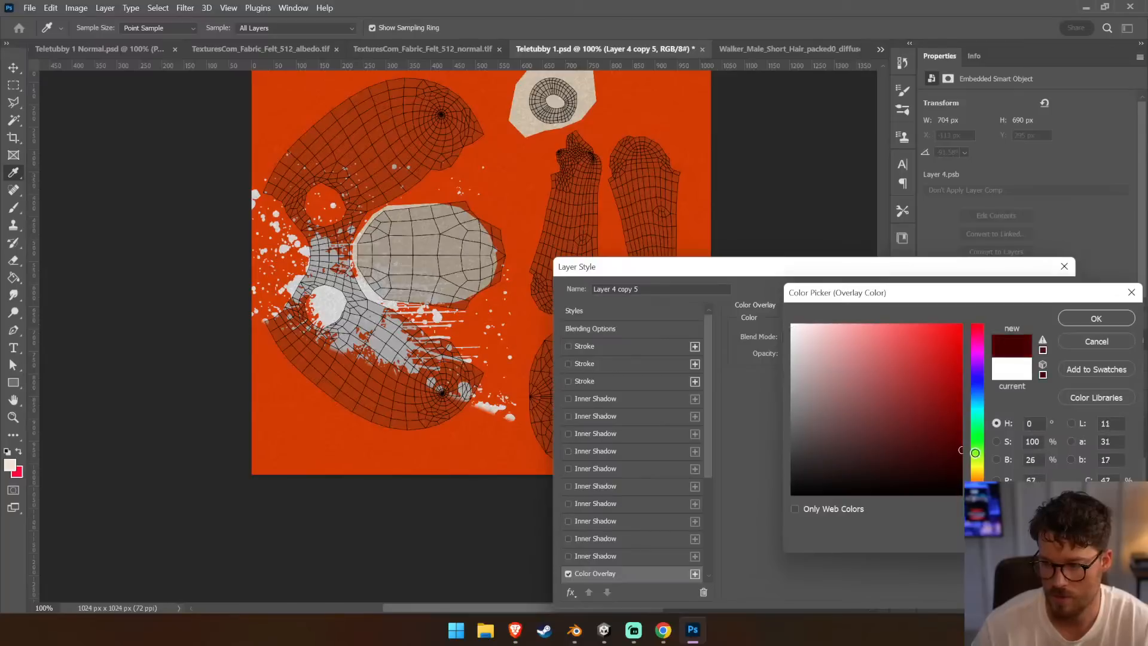
{"action": "left_click", "coordinate": [1078, 316]}
{"action": "left_click", "coordinate": [997, 292]}
Duplicate the splatter layer, then rotate and position the copy over the two arm UV islands
{"action": "left_click_drag", "start_coordinate": [441, 361], "coordinate": [583, 360], "text": "alt"}
{"action": "left_click", "coordinate": [976, 501]}
{"action": "key", "text": "Delete"}
{"action": "left_click_drag", "start_coordinate": [649, 463], "coordinate": [583, 227]}
{"action": "key", "text": "Return"}
{"action": "left_click_drag", "start_coordinate": [536, 270], "coordinate": [601, 232]}
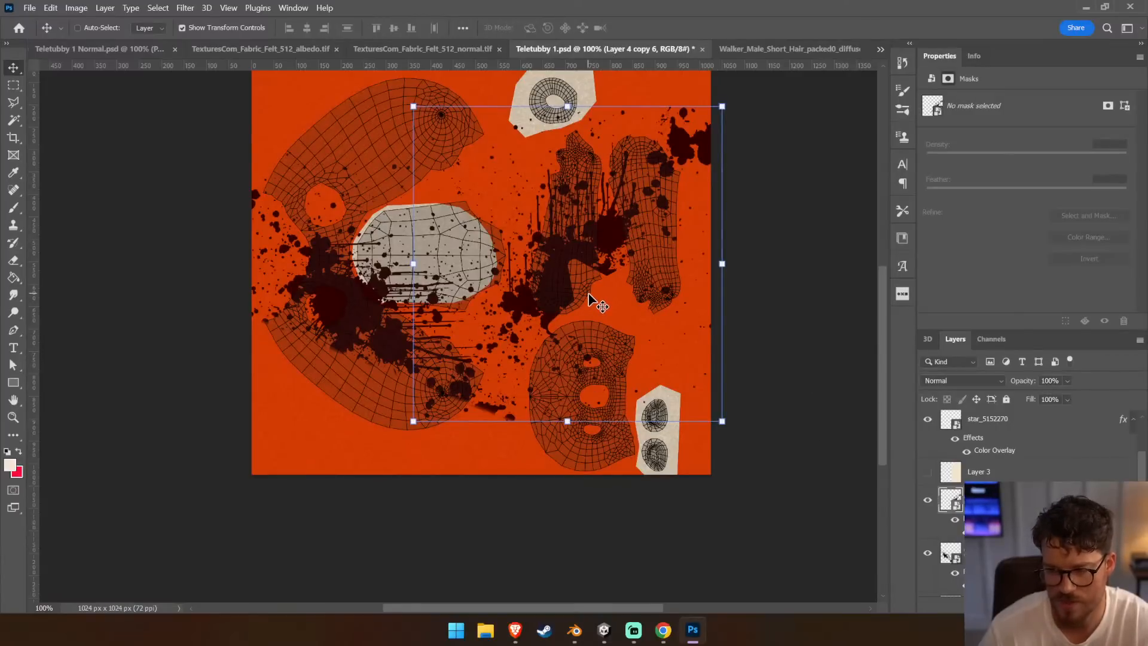
{"action": "mouse_move", "coordinate": [588, 299]}
{"action": "left_mouse_down"}
{"action": "mouse_move", "coordinate": [558, 282]}
{"action": "mouse_move", "coordinate": [589, 290]}
{"action": "mouse_move", "coordinate": [583, 311]}
{"action": "left_mouse_up"}
Hide the star_5152270 layer
{"action": "scroll", "coordinate": [1028, 455], "scroll_direction": "up", "scroll_amount": 2}
{"action": "left_click", "coordinate": [927, 479]}
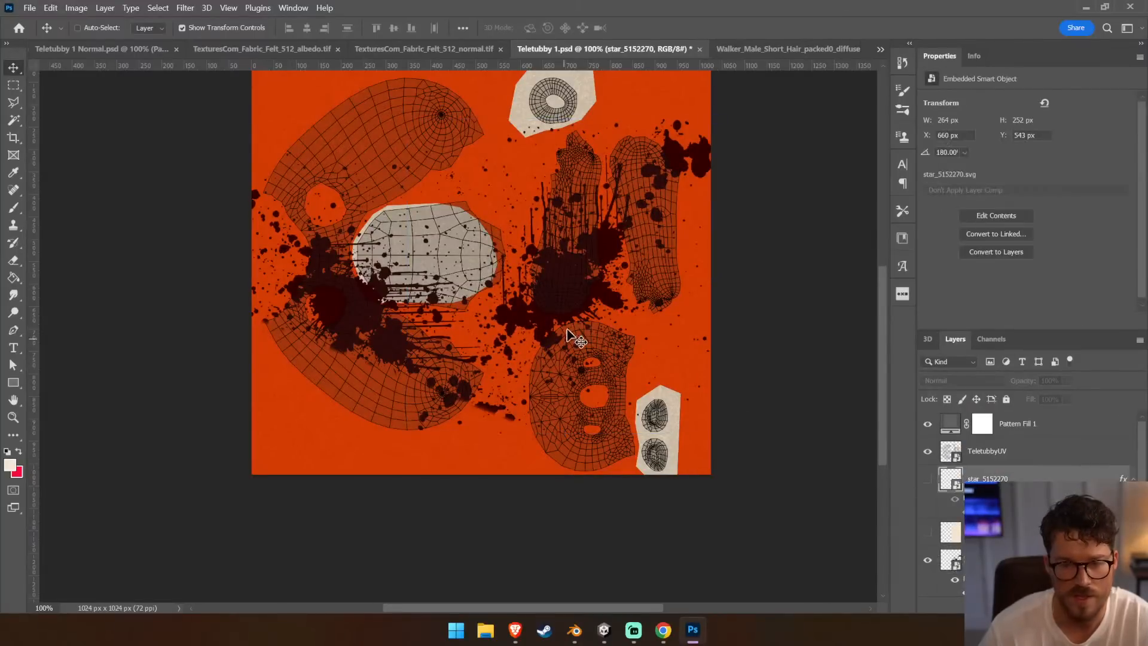
{"action": "left_click", "coordinate": [610, 247], "text": "ctrl"}
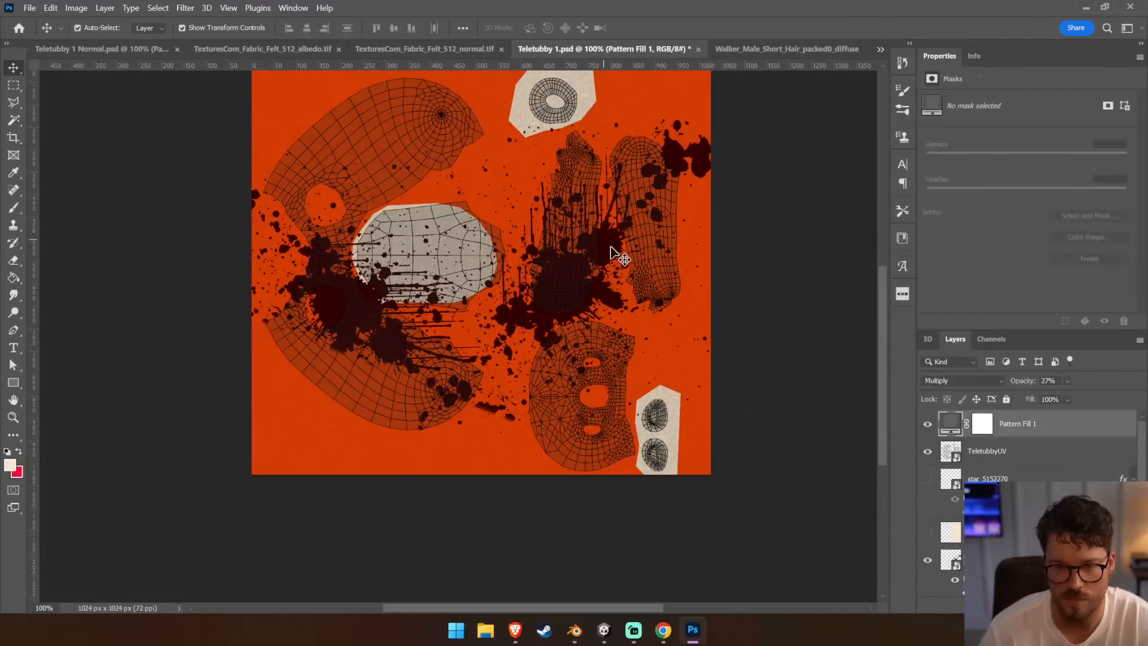
Add another splatter copy over the upper arm islands, enlarged to about 828 × 902 px and rotated about -32°, and save
{"action": "scroll", "coordinate": [1034, 459], "scroll_direction": "down", "scroll_amount": 4}
{"action": "left_click", "coordinate": [1020, 454]}
{"action": "left_click_drag", "start_coordinate": [630, 352], "coordinate": [708, 246], "text": "alt"}
{"action": "left_click_drag", "start_coordinate": [813, 365], "coordinate": [439, 113]}
{"action": "key", "text": "Return"}
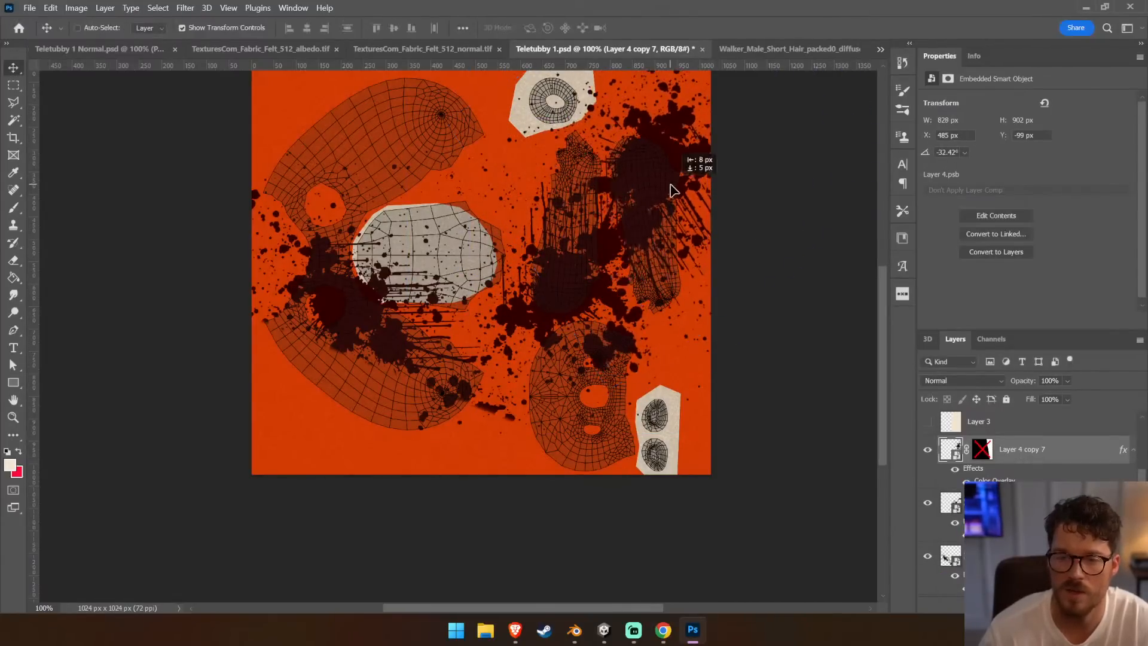
{"action": "key", "text": "ctrl+s"}
Switch to Unity and examine the updated blood splatter on the Teletubby from a wider view
{"action": "key", "text": "alt+Tab"}
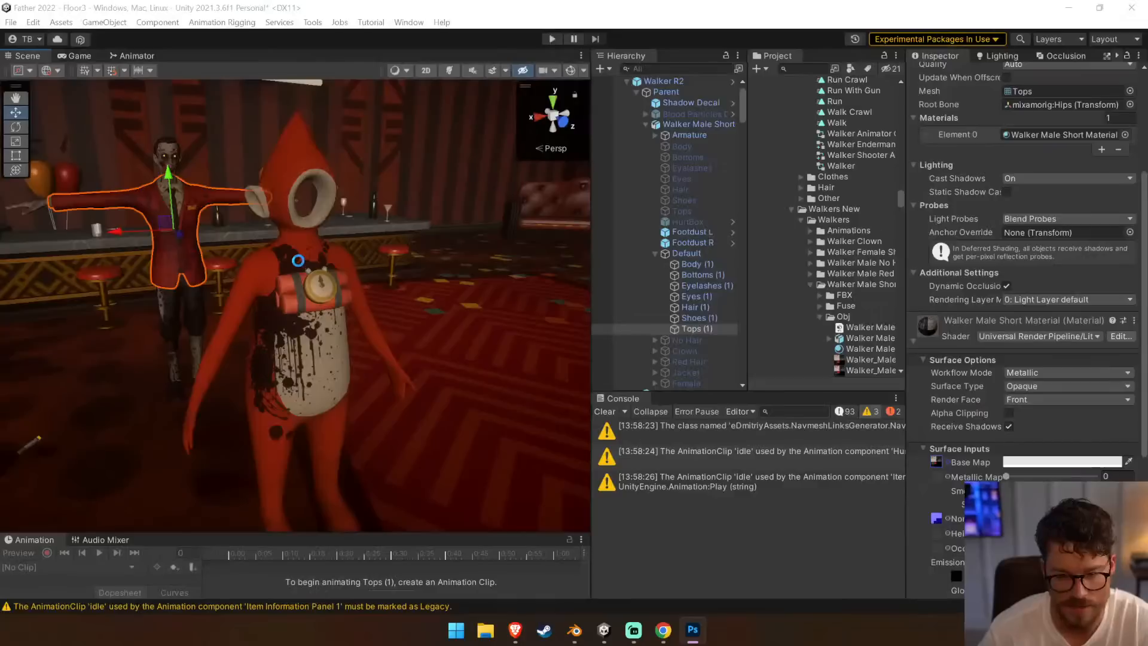
{"action": "key", "text": "s"}
{"action": "right_click_drag", "start_coordinate": [367, 330], "coordinate": [328, 286]}
{"action": "key", "text": "w"}
{"action": "key", "text": "a"}
{"action": "key", "text": "s"}
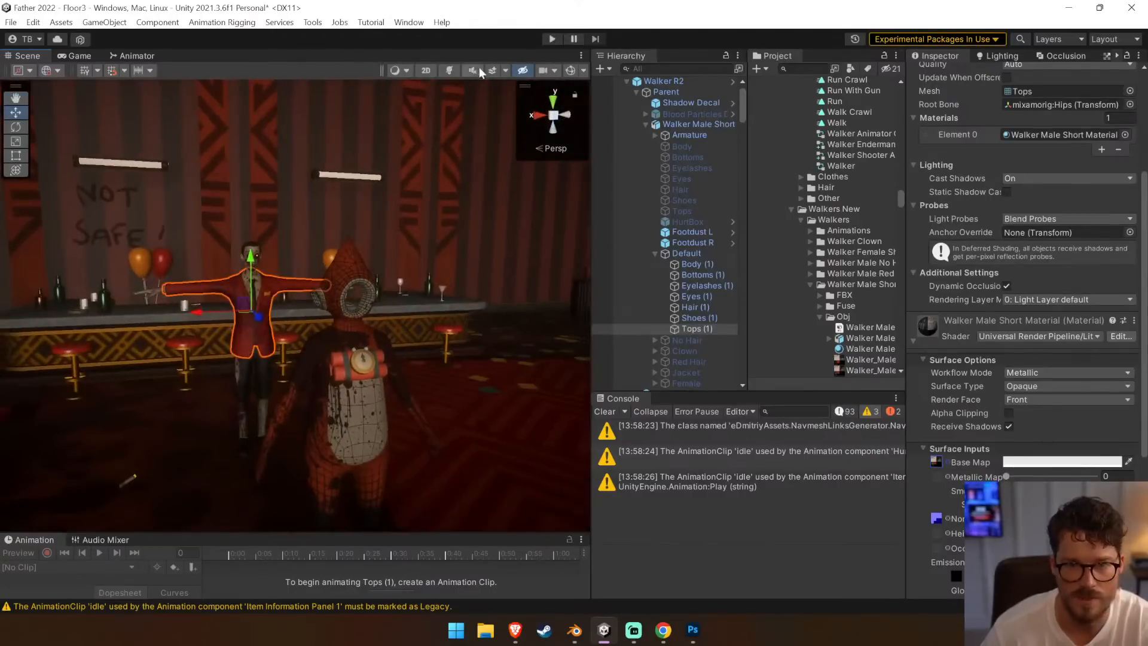
Turn on the scene lighting in the Scene view
{"action": "left_click", "coordinate": [451, 70]}
{"action": "left_click", "coordinate": [451, 69]}
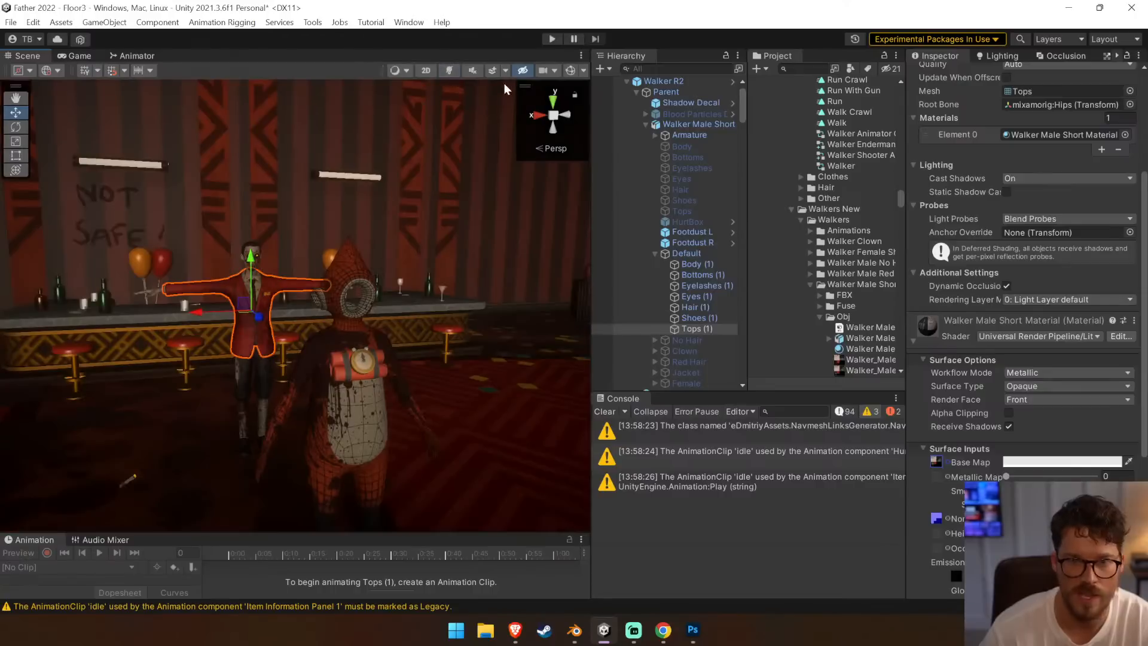
{"action": "left_click", "coordinate": [457, 70]}
{"action": "left_click", "coordinate": [457, 70]}
{"action": "left_click", "coordinate": [457, 70]}
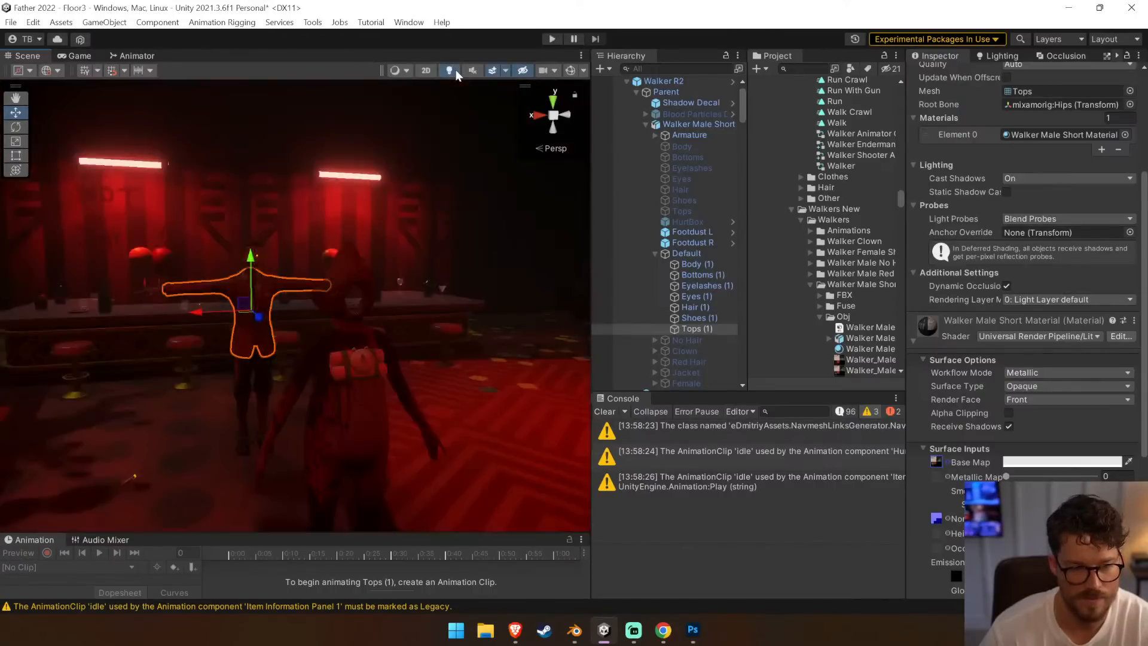
Move the round red-room ceiling lamp closer to the Teletubby, to about X -21.95
{"action": "right_click_drag", "start_coordinate": [386, 282], "coordinate": [538, 200]}
{"action": "left_click", "coordinate": [502, 179]}
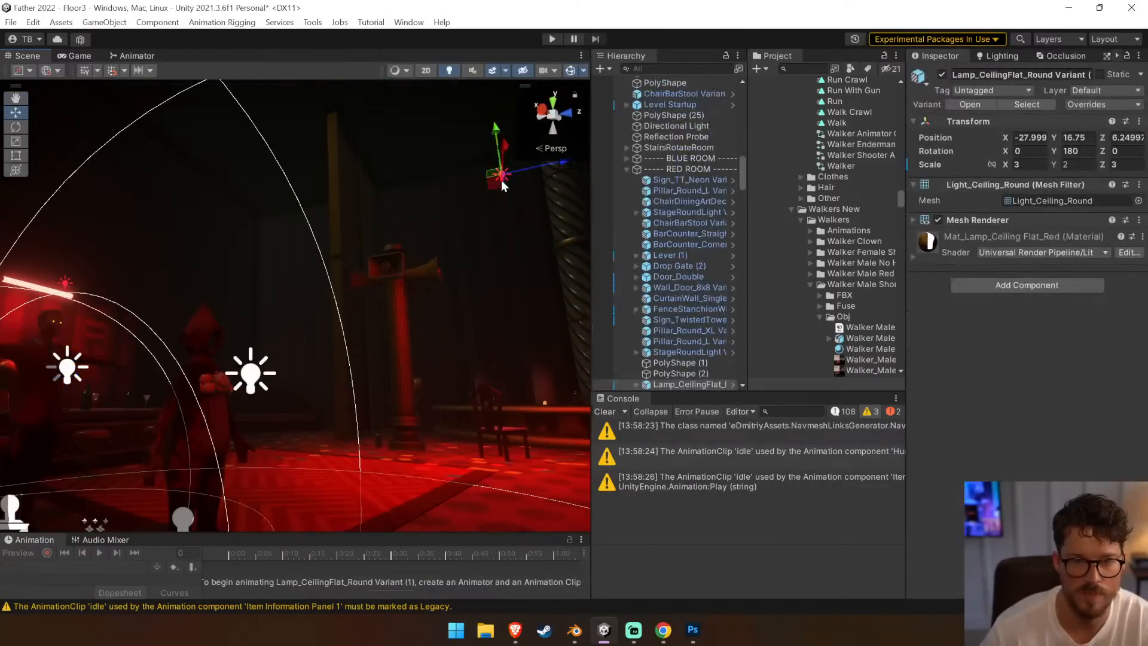
{"action": "left_click_drag", "start_coordinate": [519, 165], "coordinate": [311, 31]}
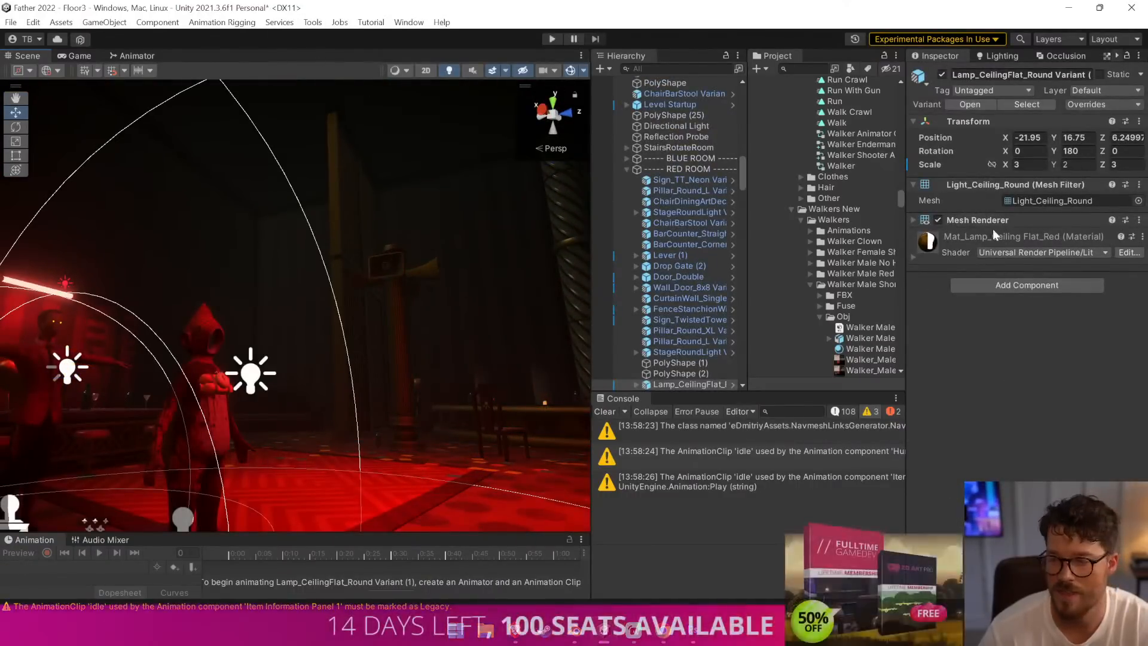
Change the color of that ceiling lamp's Point Light to a pale warm orange
{"action": "scroll", "coordinate": [662, 166], "scroll_direction": "down", "scroll_amount": 3}
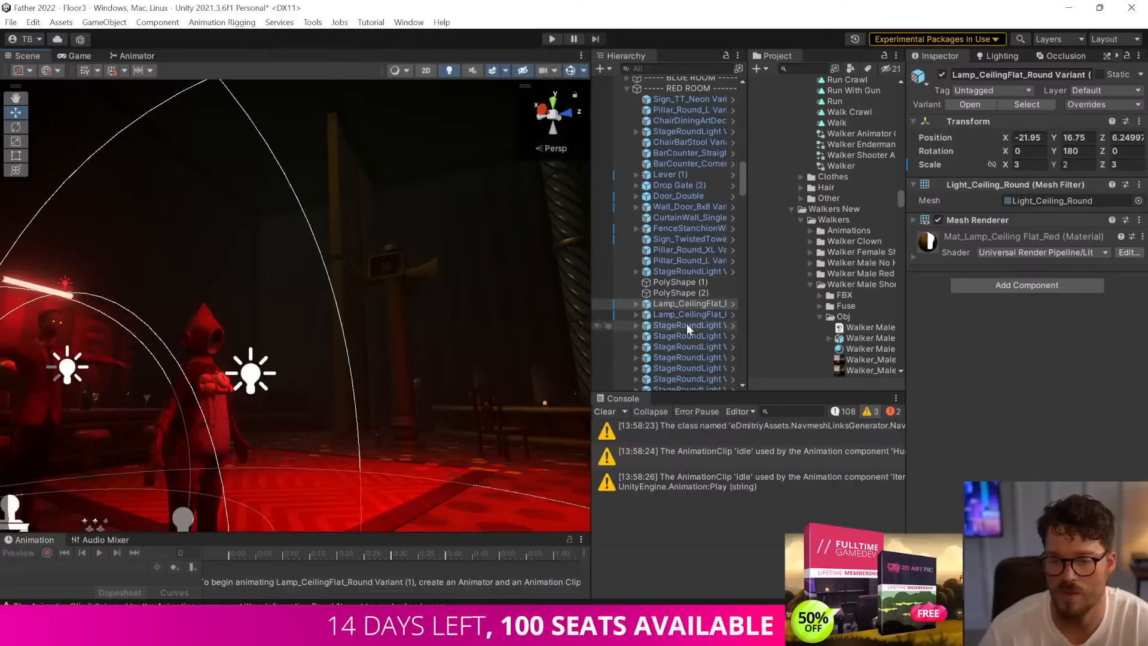
{"action": "left_click", "coordinate": [636, 304]}
{"action": "left_click", "coordinate": [663, 315]}
{"action": "left_click", "coordinate": [1070, 259]}
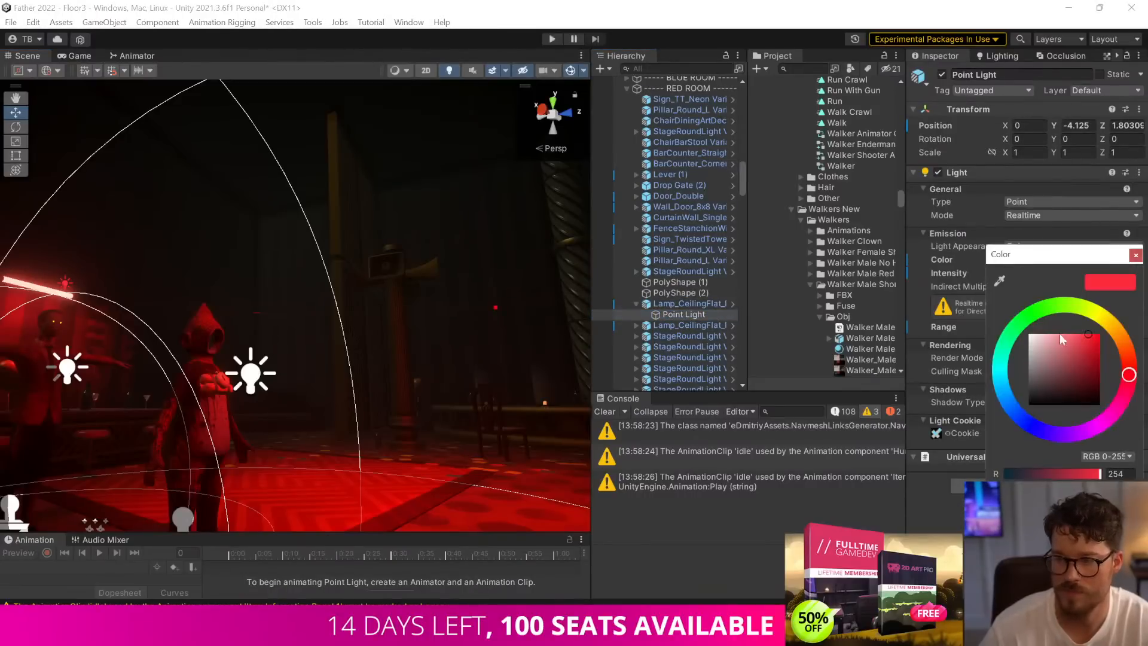
{"action": "left_click", "coordinate": [1050, 336]}
{"action": "left_click", "coordinate": [1116, 337]}
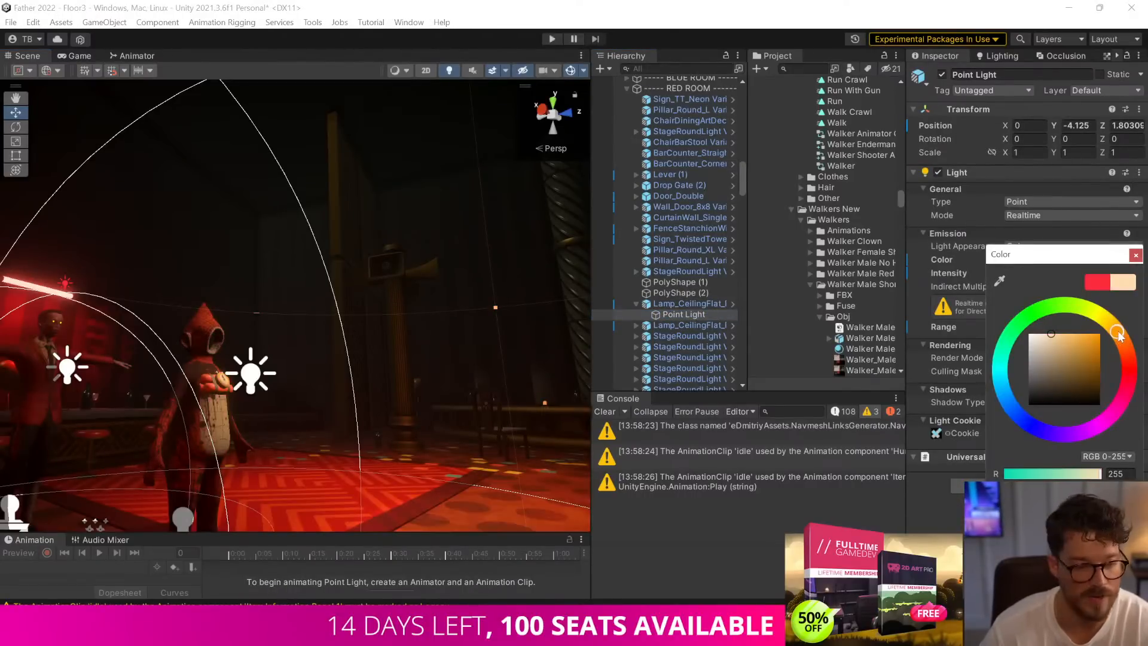
Hide the scene gizmos and widen the Scene view to inspect the whole lit Teletubby from the front
{"action": "right_click_drag", "start_coordinate": [443, 299], "coordinate": [224, 423]}
{"action": "key", "text": "w"}
{"action": "left_click", "coordinate": [570, 71]}
{"action": "key", "text": "s"}
{"action": "right_click_drag", "start_coordinate": [478, 269], "coordinate": [473, 308]}
{"action": "left_click_drag", "start_coordinate": [592, 263], "coordinate": [772, 263]}
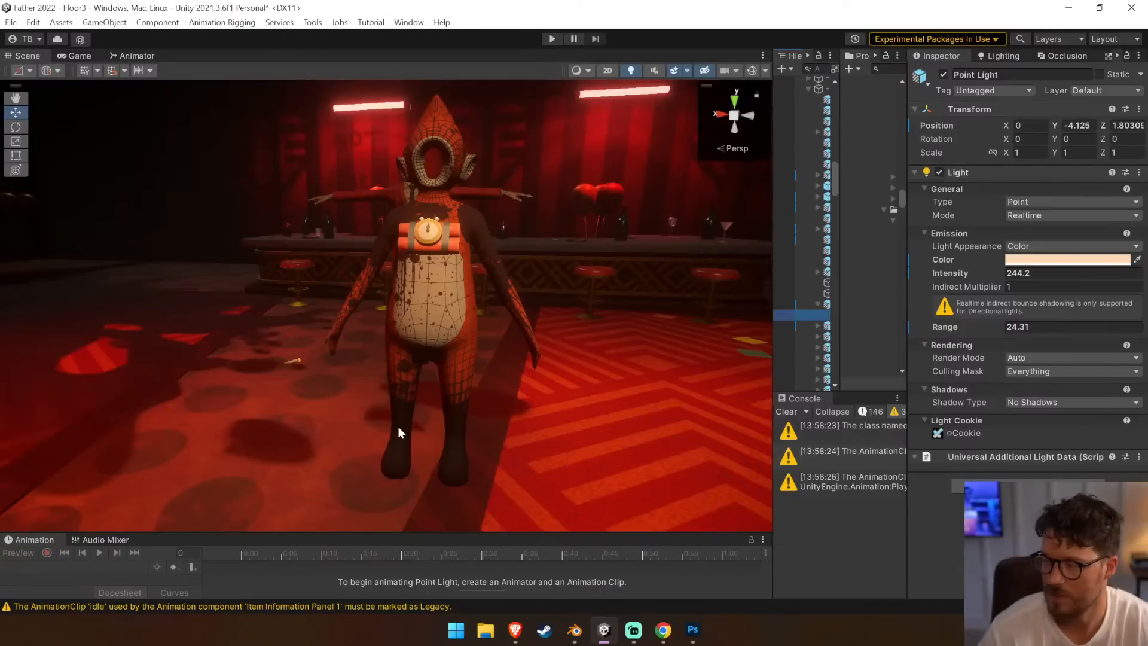
{"action": "key", "text": "alt+Tab"}
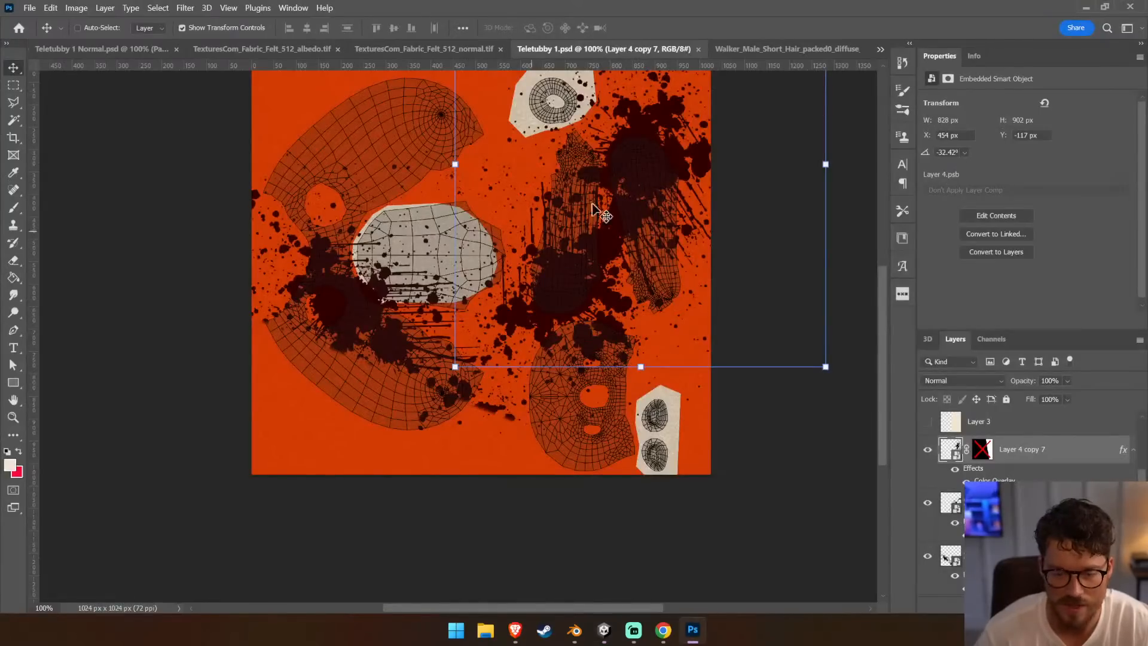
{"action": "key", "text": "alt+Tab"}
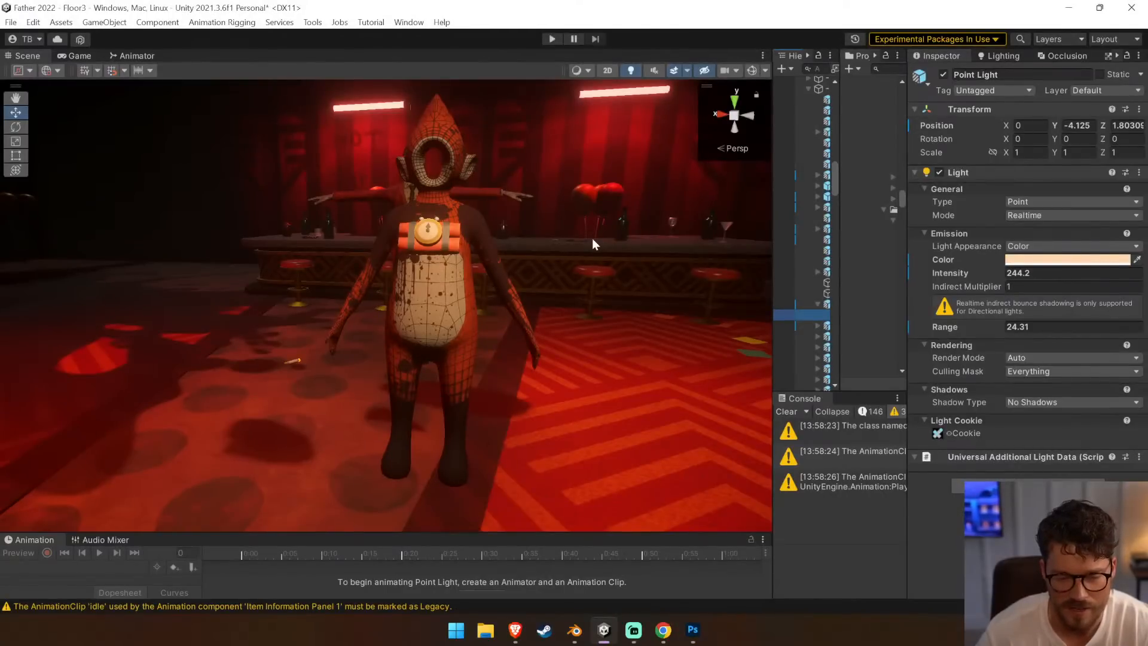
Switch to Photoshop and convert the two splatter copies over the arm islands into a single smart object
{"action": "key", "text": "alt+Tab"}
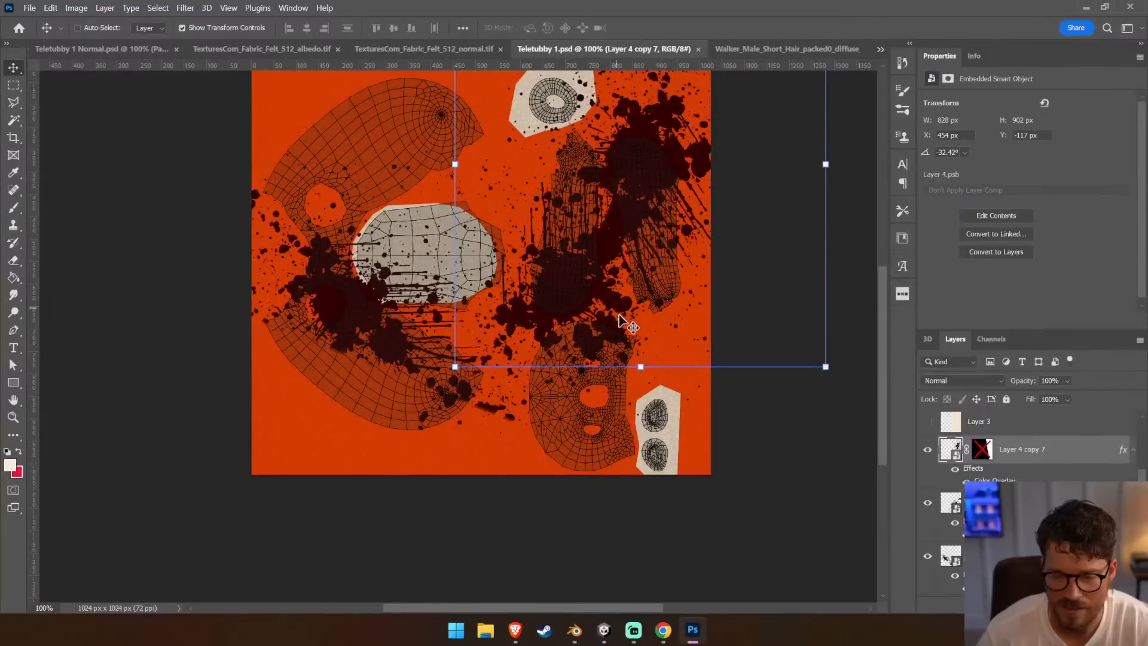
{"action": "key", "text": "l"}
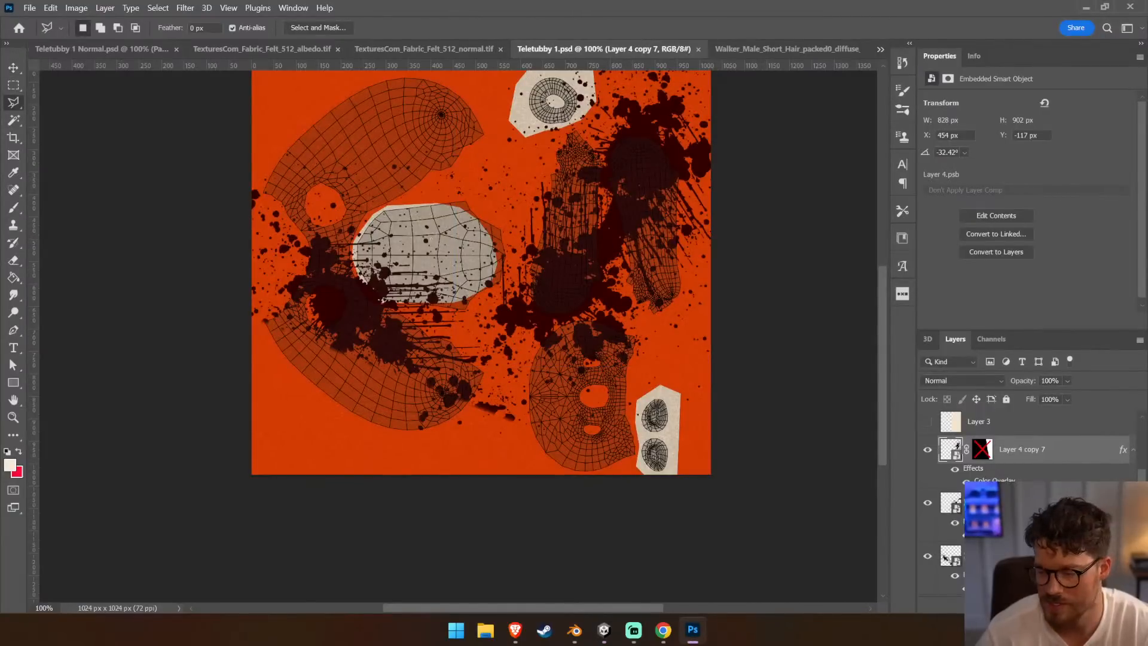
{"action": "right_click", "coordinate": [1016, 449]}
{"action": "left_click", "coordinate": [960, 150]}
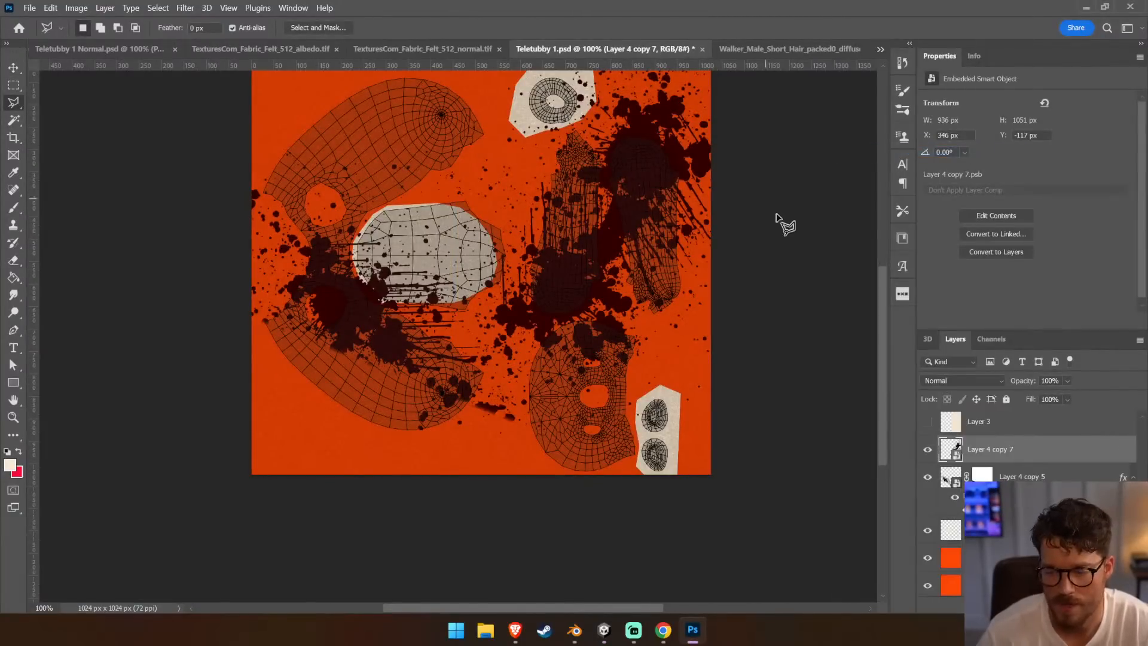
Add a layer mask to the combined splatter, fade out its lower part with a black-to-white gradient, and save
{"action": "left_click", "coordinate": [1012, 604]}
{"action": "left_click", "coordinate": [15, 278]}
{"action": "left_click", "coordinate": [60, 277]}
{"action": "left_click_drag", "start_coordinate": [605, 347], "coordinate": [577, 294]}
{"action": "key", "text": "ctrl+s"}
Check the Teletubby in Unity and toggle both splatter layers in Photoshop to compare which islands they cover
{"action": "key", "text": "alt+Tab"}
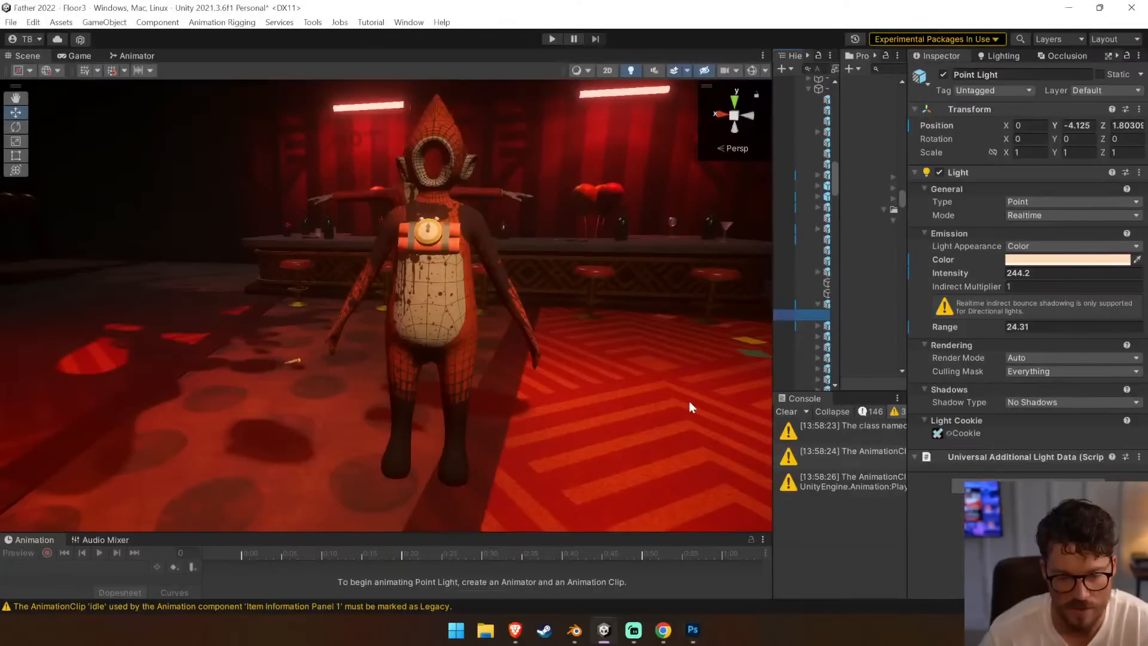
{"action": "key", "text": "alt+Tab"}
{"action": "left_click", "coordinate": [923, 451]}
{"action": "left_click", "coordinate": [925, 479]}
{"action": "left_click", "coordinate": [926, 479]}
{"action": "left_click", "coordinate": [925, 454]}
{"action": "key", "text": "ctrl+s"}
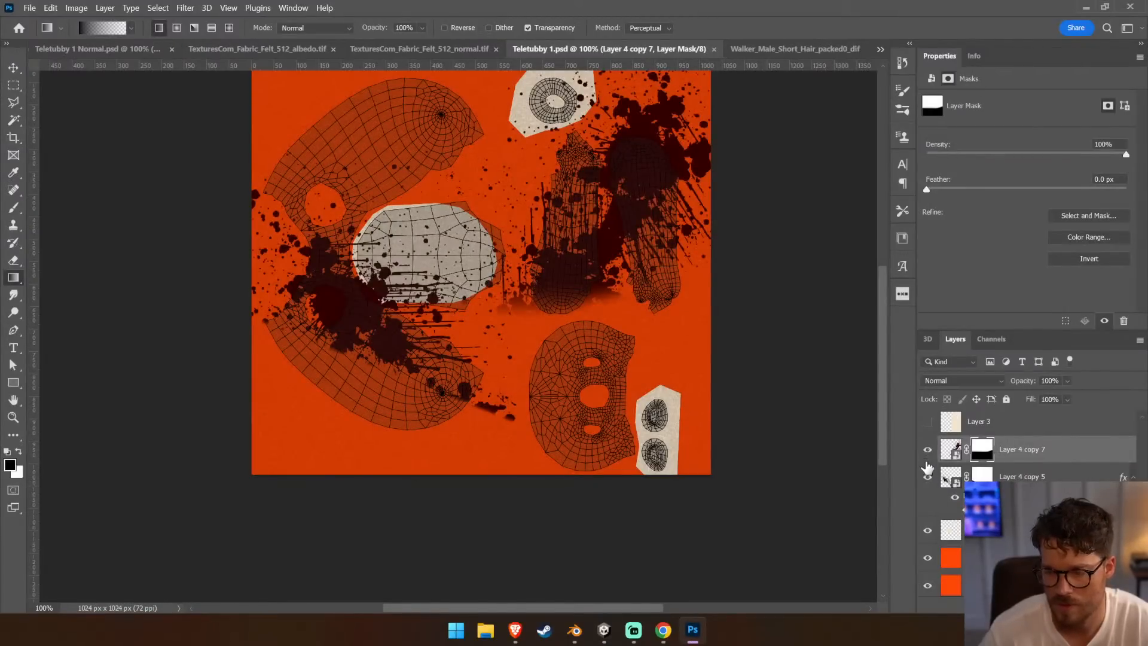
Hide the combined splatter layer, save and check the model in Unity, then show the layer again and save
{"action": "left_click", "coordinate": [926, 453]}
{"action": "key", "text": "ctrl+s"}
{"action": "key", "text": "alt+Tab"}
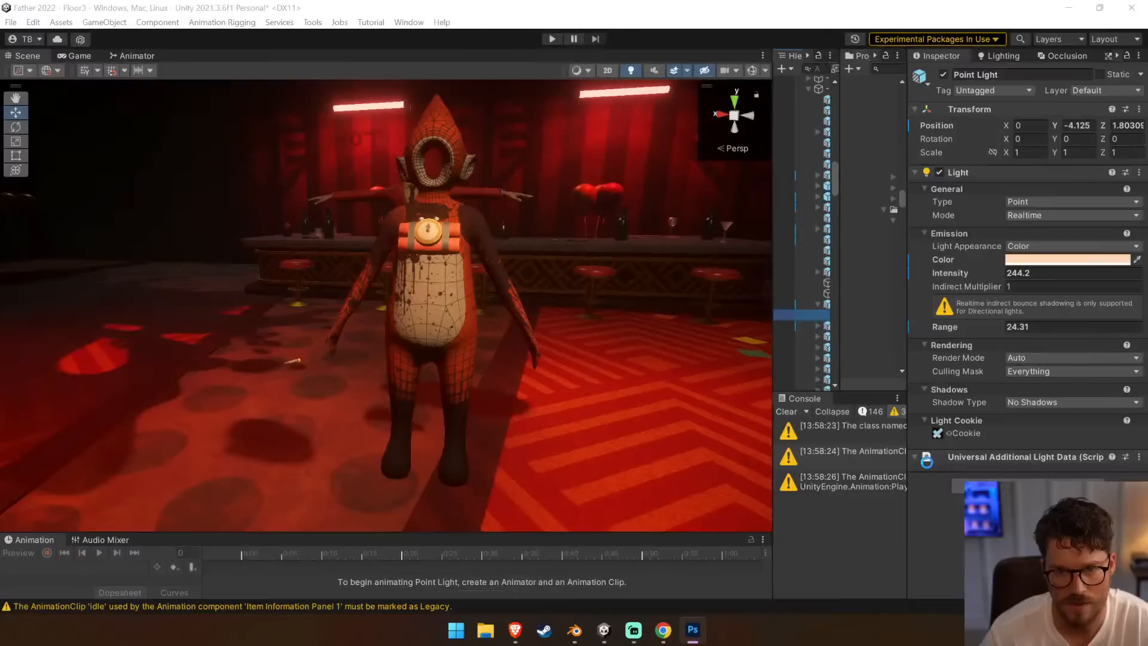
{"action": "key", "text": "alt+Tab"}
{"action": "left_click", "coordinate": [927, 449]}
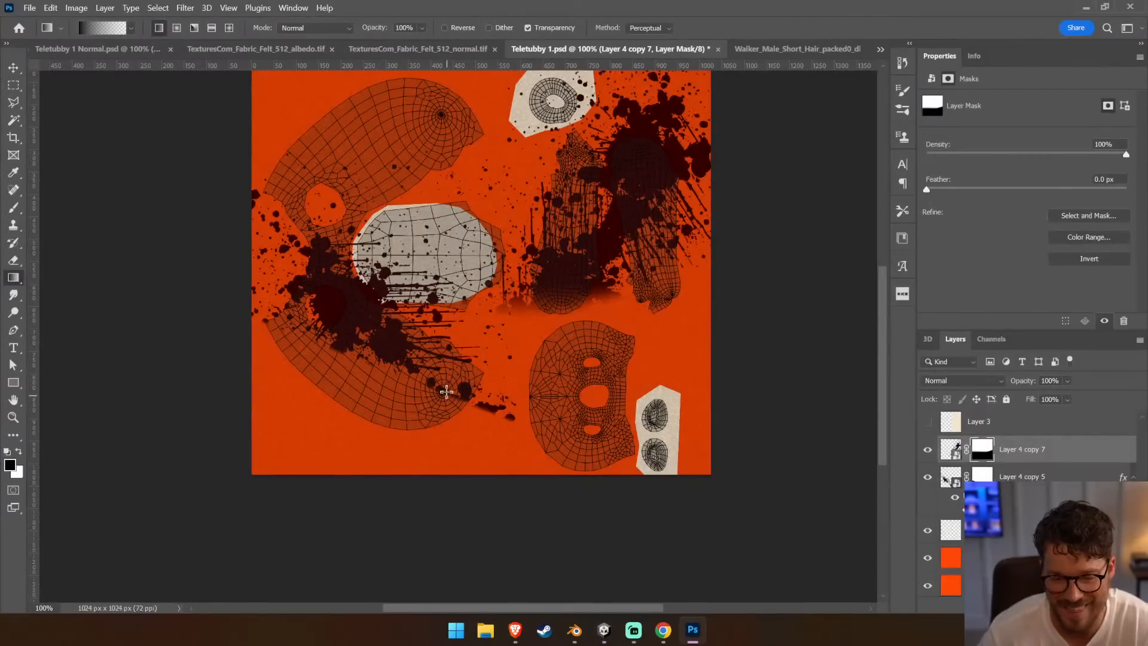
{"action": "key", "text": "ctrl+s"}
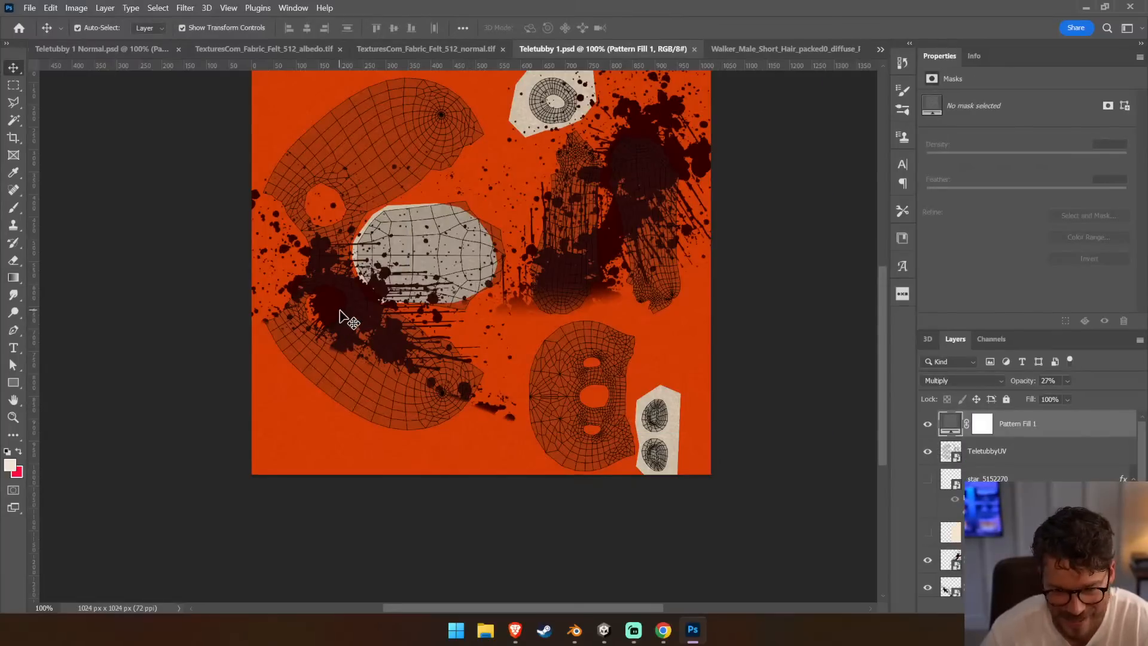
Fade out the lower part of the Layer 4 copy 5 splatter with a gradient on its layer mask and save
{"action": "scroll", "coordinate": [944, 574], "scroll_direction": "down", "scroll_amount": 2}
{"action": "left_click", "coordinate": [945, 533]}
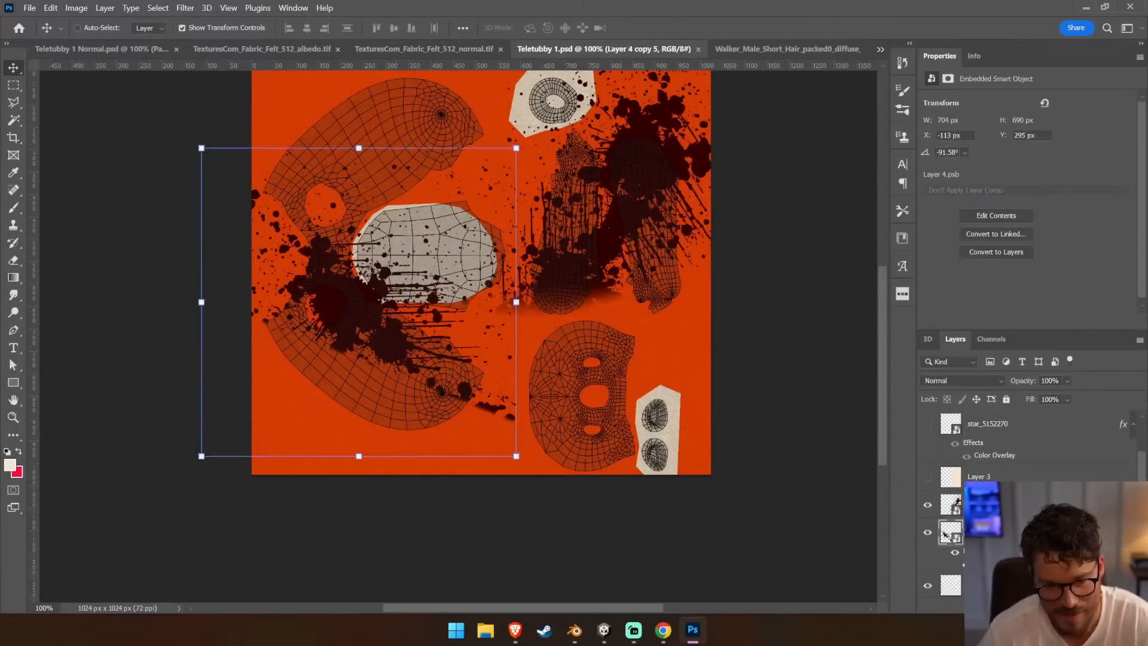
{"action": "left_click", "coordinate": [981, 532]}
{"action": "left_click", "coordinate": [13, 277]}
{"action": "mouse_move", "coordinate": [402, 377]}
{"action": "left_mouse_down"}
{"action": "mouse_move", "coordinate": [453, 403]}
{"action": "mouse_move", "coordinate": [359, 246]}
{"action": "left_mouse_up"}
{"action": "key", "text": "ctrl+s"}
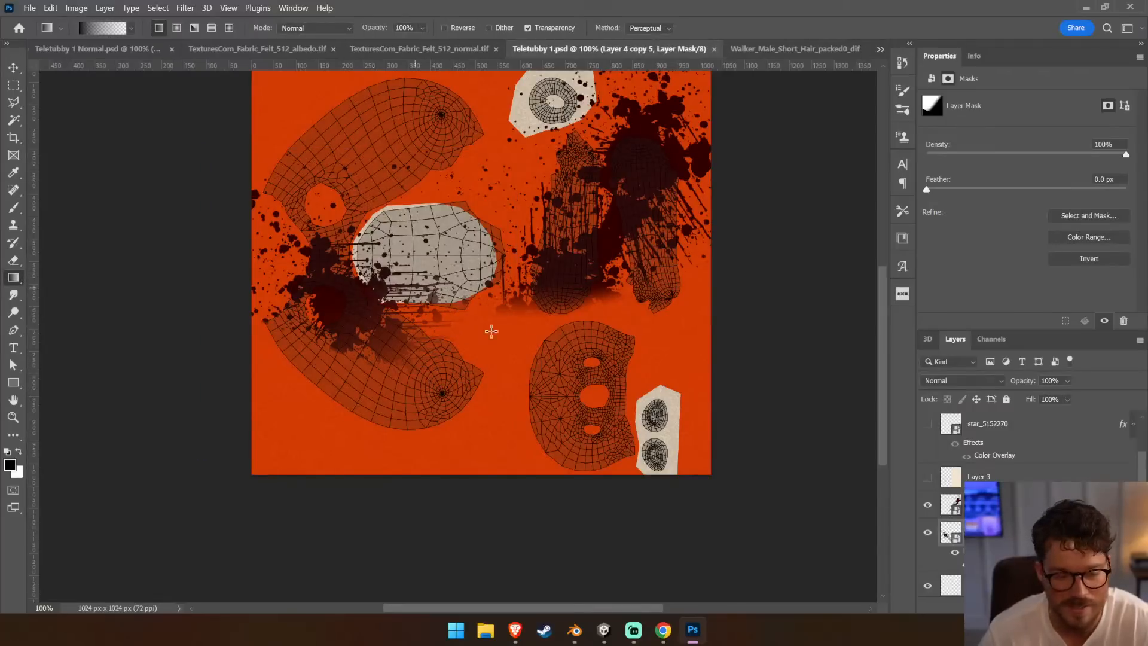
Hide the TeletubbyUV overlay, then switch to Unity and inspect the clean texture on the body, arms and legs
{"action": "left_click", "coordinate": [927, 448]}
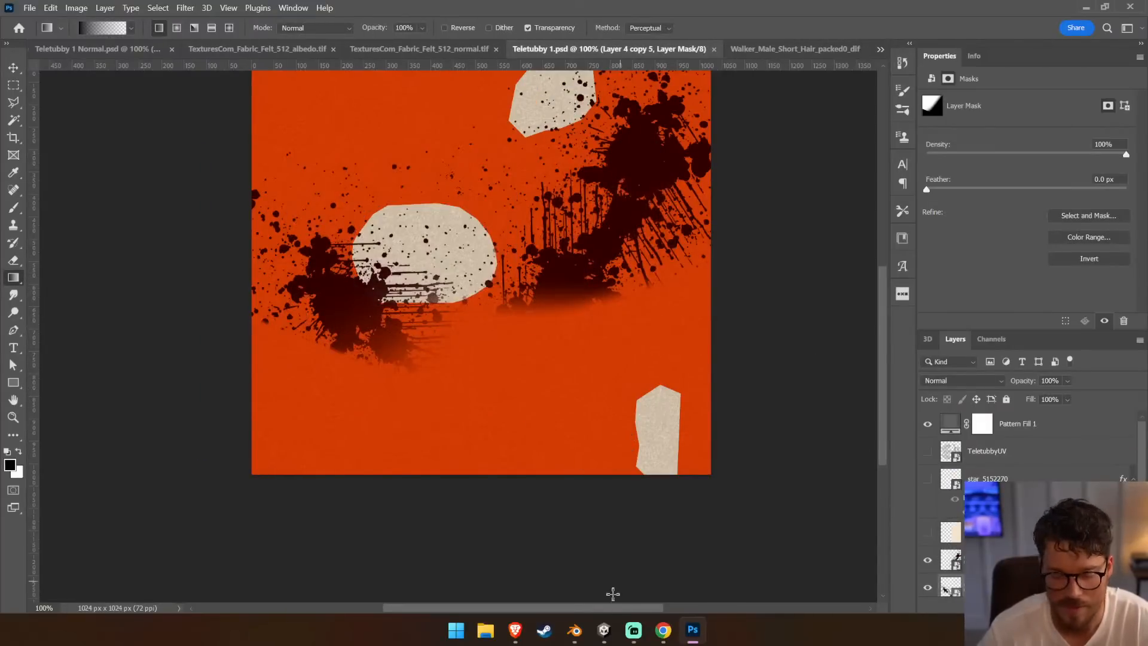
{"action": "left_click", "coordinate": [603, 630]}
{"action": "left_click_drag", "start_coordinate": [450, 377], "coordinate": [340, 432], "text": "alt"}
{"action": "key", "text": "w"}
{"action": "right_click_drag", "start_coordinate": [340, 432], "coordinate": [362, 263]}
{"action": "key", "text": "a"}
{"action": "key", "text": "a"}
{"action": "key", "text": "s"}
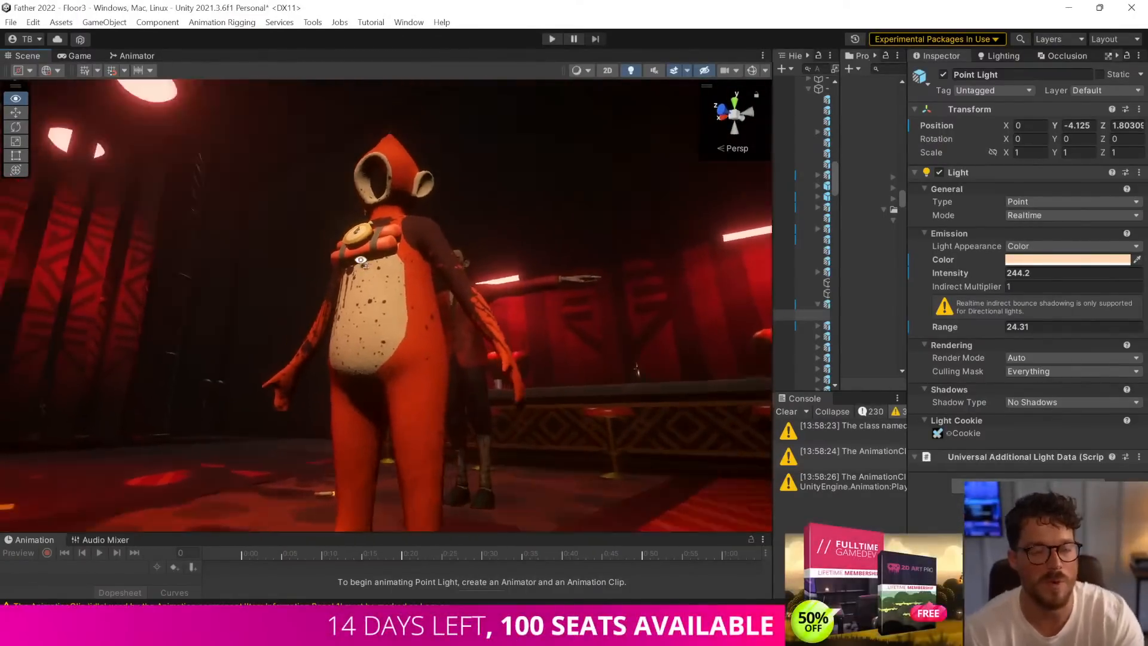
{"action": "right_click_drag", "start_coordinate": [359, 222], "coordinate": [361, 243]}
{"action": "right_click_drag", "start_coordinate": [366, 261], "coordinate": [368, 402]}
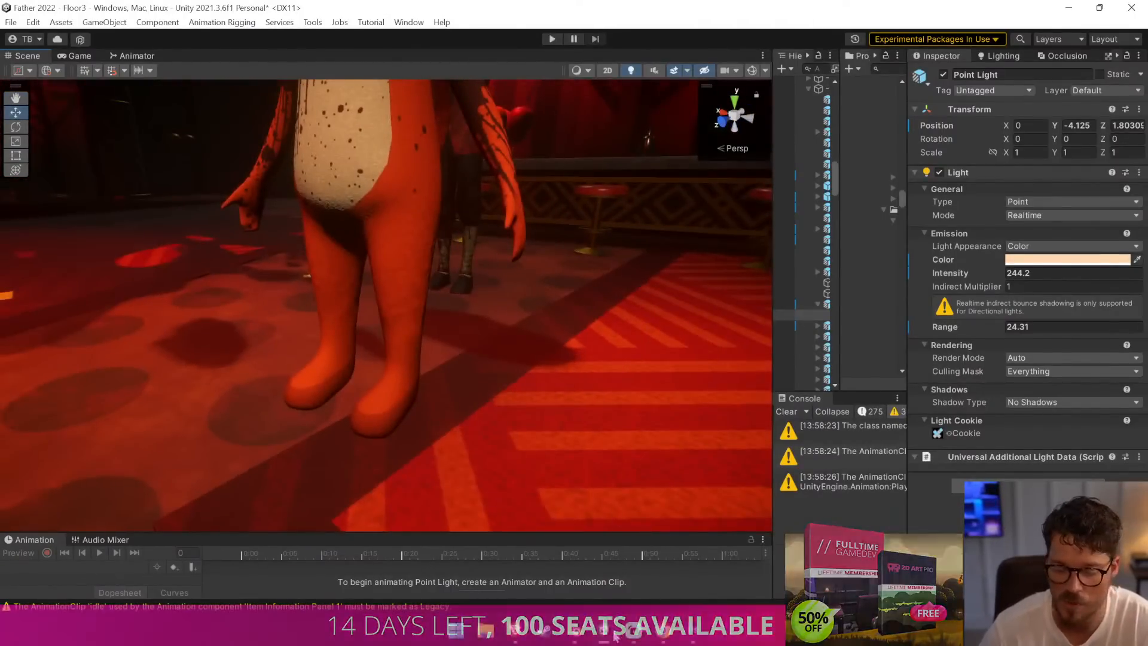
Switch to Blender, enlarge the 3D viewport and examine the Teletubby's leg and foot mesh against its UV islands
{"action": "left_click", "coordinate": [575, 630]}
{"action": "left_click_drag", "start_coordinate": [574, 341], "coordinate": [361, 320]}
{"action": "middle_click_drag", "start_coordinate": [632, 194], "coordinate": [684, 144]}
{"action": "scroll", "coordinate": [626, 421], "scroll_direction": "down", "scroll_amount": 3}
{"action": "scroll", "coordinate": [580, 399], "scroll_direction": "up", "scroll_amount": 2}
{"action": "scroll", "coordinate": [571, 412], "scroll_direction": "up", "scroll_amount": 3}
{"action": "middle_click_drag", "start_coordinate": [658, 330], "coordinate": [721, 287]}
{"action": "middle_click_drag", "start_coordinate": [720, 287], "coordinate": [581, 393], "text": "shift"}
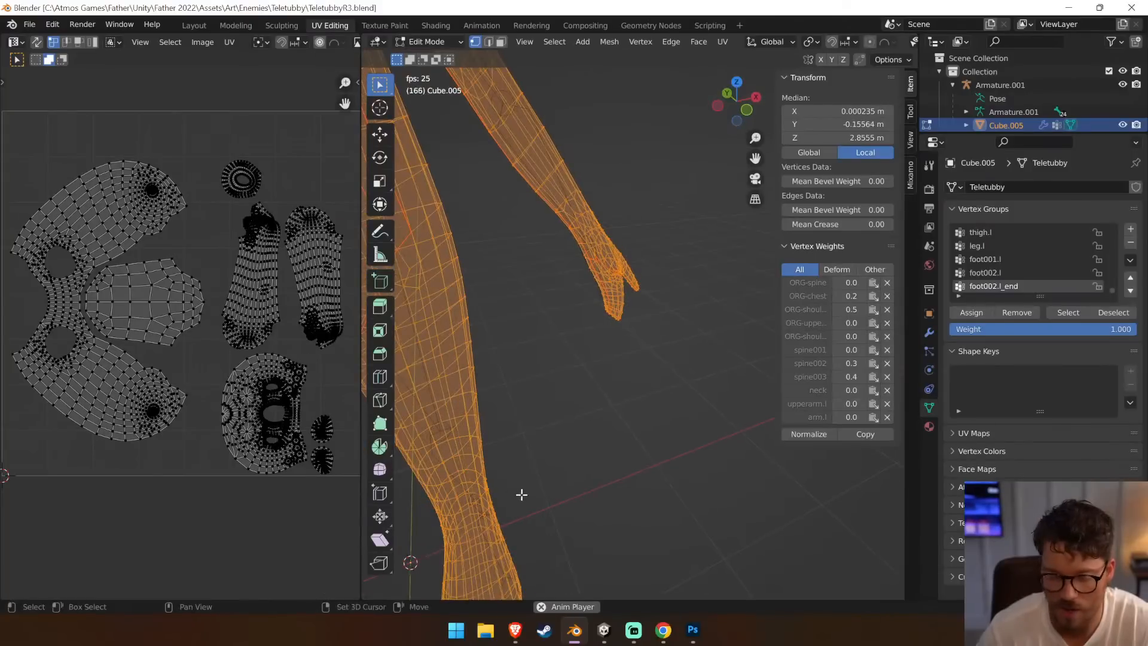
{"action": "middle_click_drag", "start_coordinate": [513, 490], "coordinate": [848, 167], "text": "shift"}
{"action": "middle_click_drag", "start_coordinate": [483, 431], "coordinate": [658, 323], "text": "shift"}
{"action": "middle_click_drag", "start_coordinate": [568, 418], "coordinate": [681, 318], "text": "shift"}
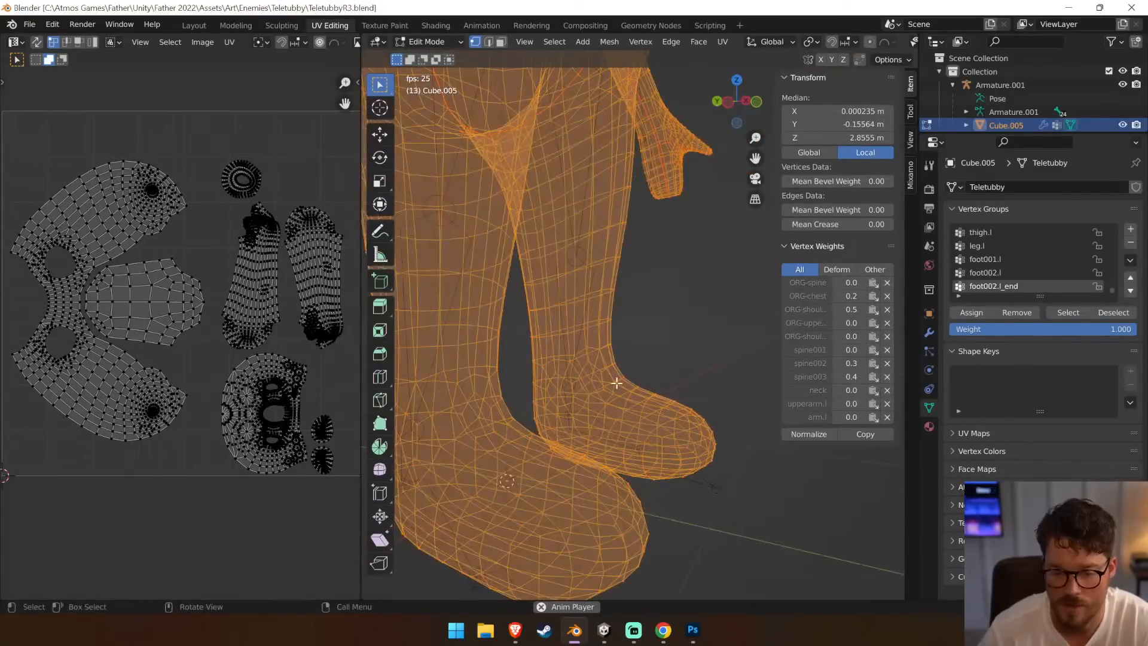
{"action": "middle_click_drag", "start_coordinate": [618, 382], "coordinate": [725, 280]}
{"action": "scroll", "coordinate": [725, 279], "scroll_direction": "down", "scroll_amount": 2}
{"action": "key", "text": "b"}
{"action": "left_click_drag", "start_coordinate": [448, 243], "coordinate": [754, 459]}
{"action": "middle_click_drag", "start_coordinate": [727, 431], "coordinate": [605, 430]}
{"action": "scroll", "coordinate": [604, 430], "scroll_direction": "down", "scroll_amount": 2}
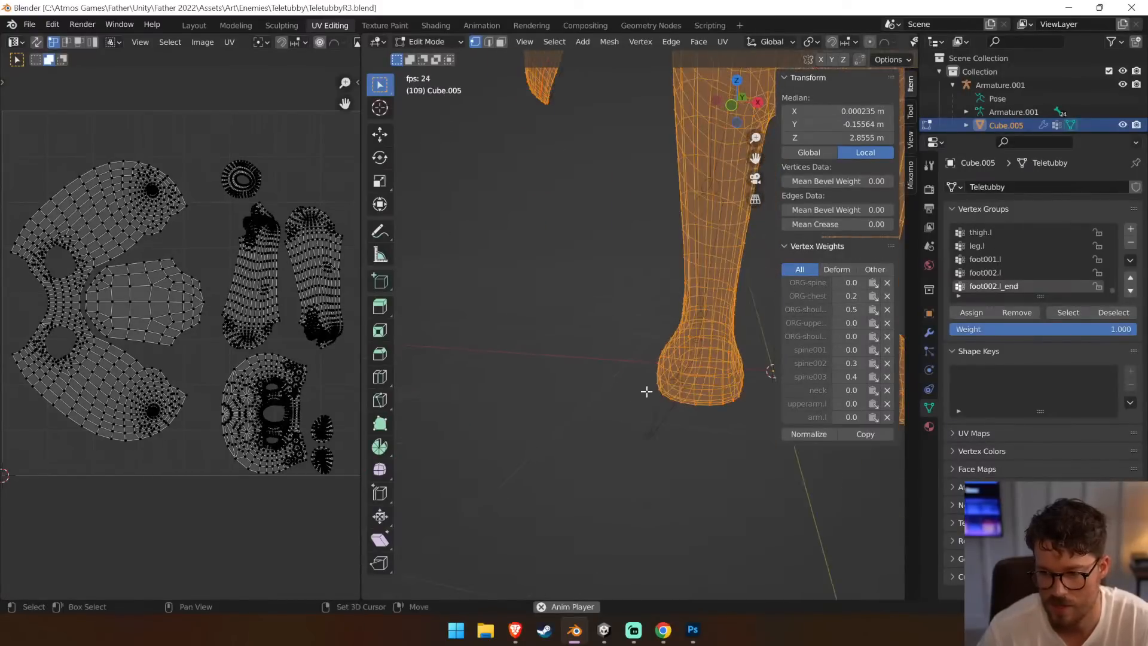
{"action": "middle_click_drag", "start_coordinate": [646, 397], "coordinate": [511, 407], "text": "shift"}
{"action": "middle_click_drag", "start_coordinate": [512, 406], "coordinate": [440, 398]}
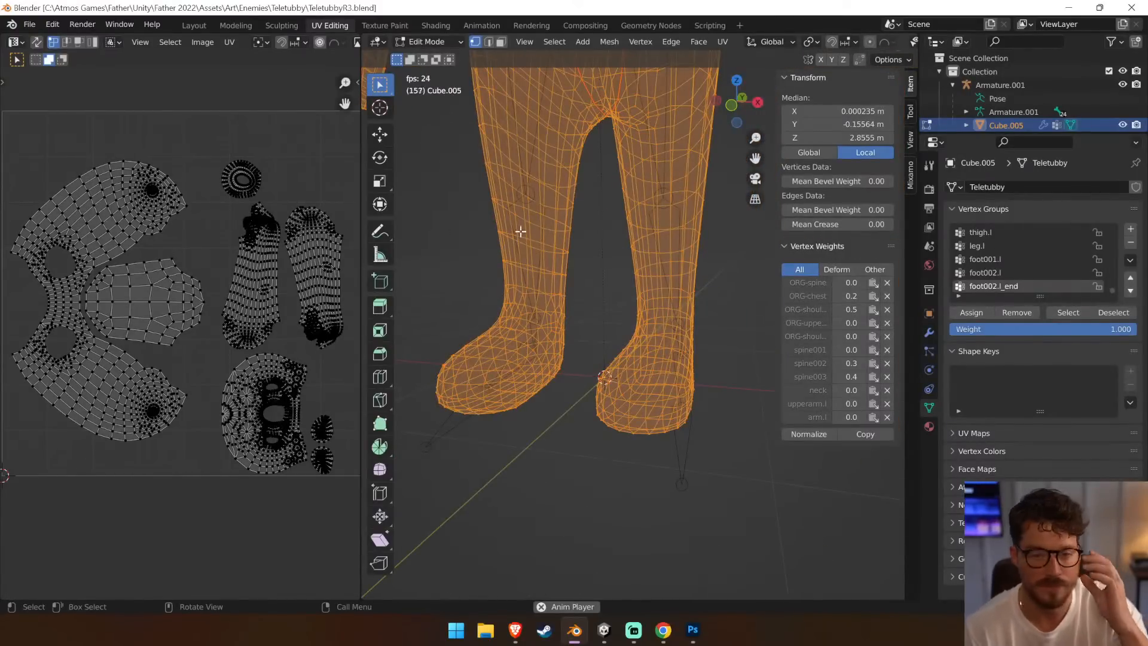
Select a single vertex on the character's right ankle and examine the seams around the legs
{"action": "left_click", "coordinate": [551, 310]}
{"action": "mouse_move", "coordinate": [556, 323]}
{"action": "middle_mouse_down"}
{"action": "mouse_move", "coordinate": [573, 310]}
{"action": "mouse_move", "coordinate": [549, 331]}
{"action": "mouse_move", "coordinate": [545, 308]}
{"action": "middle_mouse_up"}
{"action": "scroll", "coordinate": [545, 308], "scroll_direction": "down", "scroll_amount": 3}
{"action": "middle_click_drag", "start_coordinate": [646, 237], "coordinate": [835, 232]}
{"action": "middle_click_drag", "start_coordinate": [539, 302], "coordinate": [564, 290]}
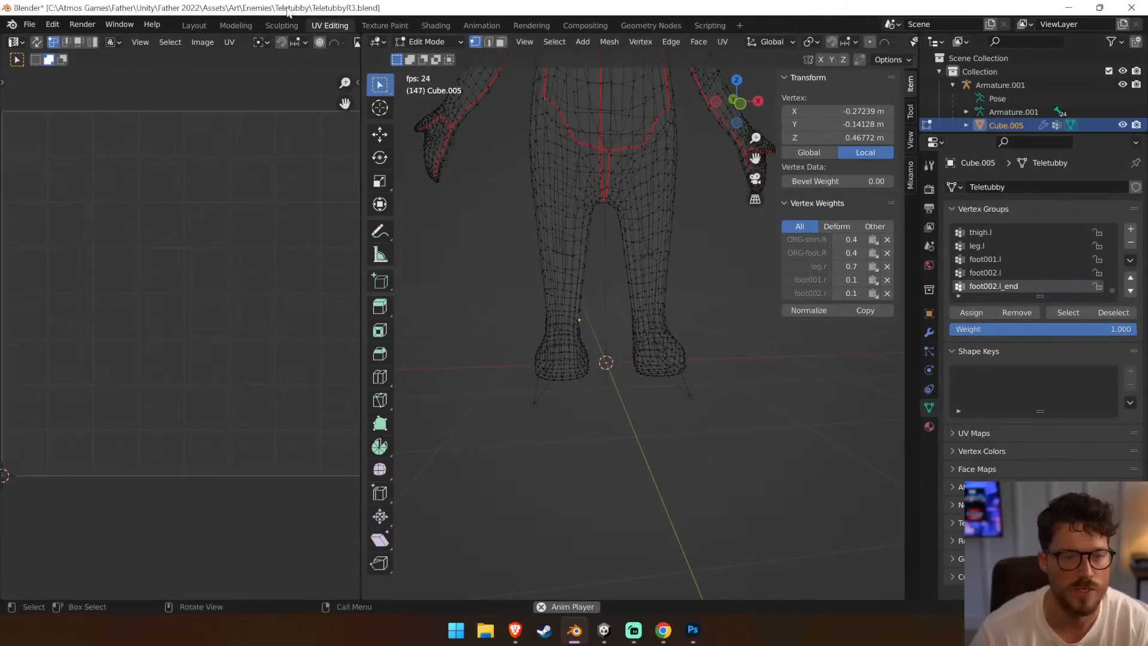
In the Modeling workspace, mark a seam along the edges running down the inner sides of both legs from the crotch to the feet
{"action": "left_click", "coordinate": [227, 26]}
{"action": "middle_click_drag", "start_coordinate": [347, 445], "coordinate": [461, 183], "text": "shift"}
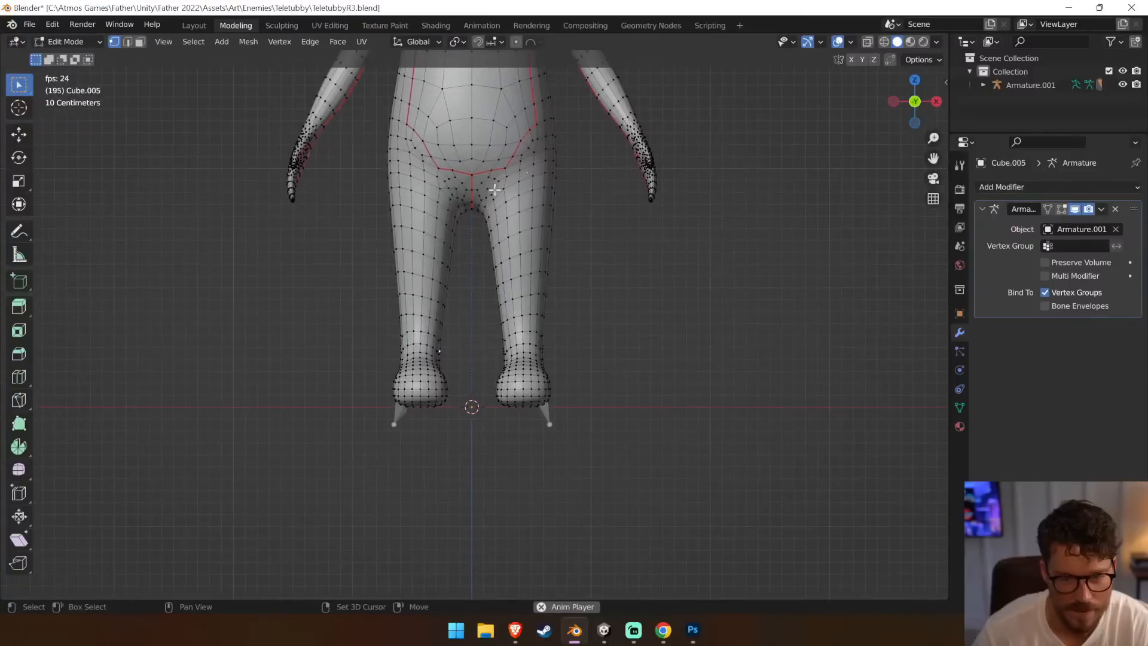
{"action": "middle_click_drag", "start_coordinate": [519, 234], "coordinate": [555, 165]}
{"action": "scroll", "coordinate": [474, 407], "scroll_direction": "up", "scroll_amount": 5}
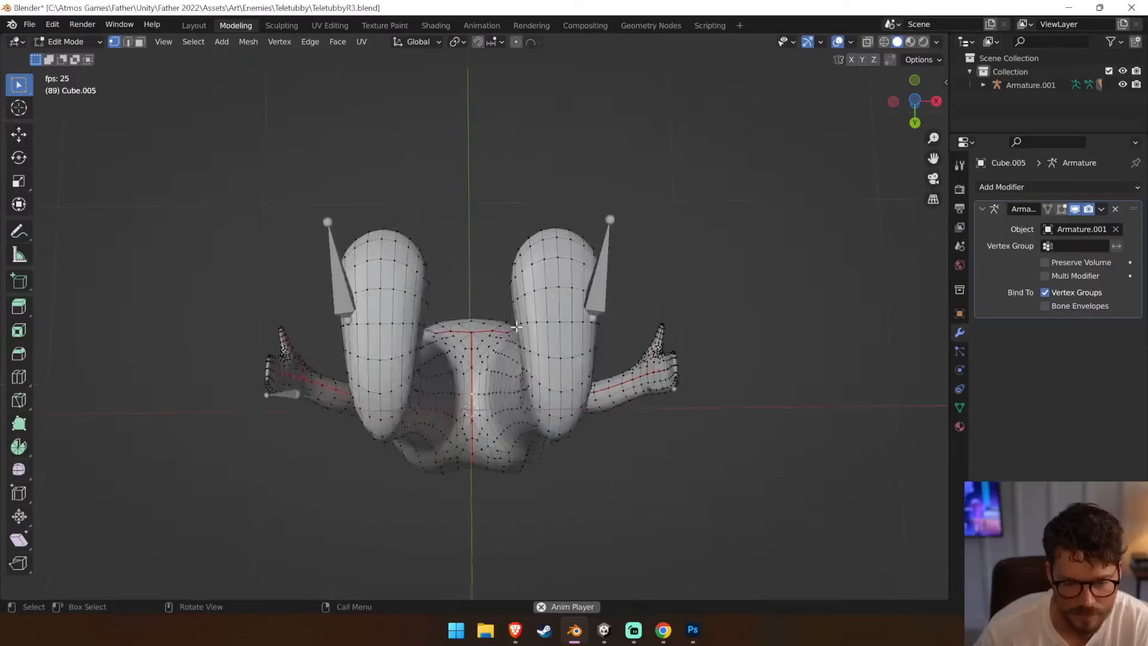
{"action": "left_click", "coordinate": [411, 436], "text": "alt"}
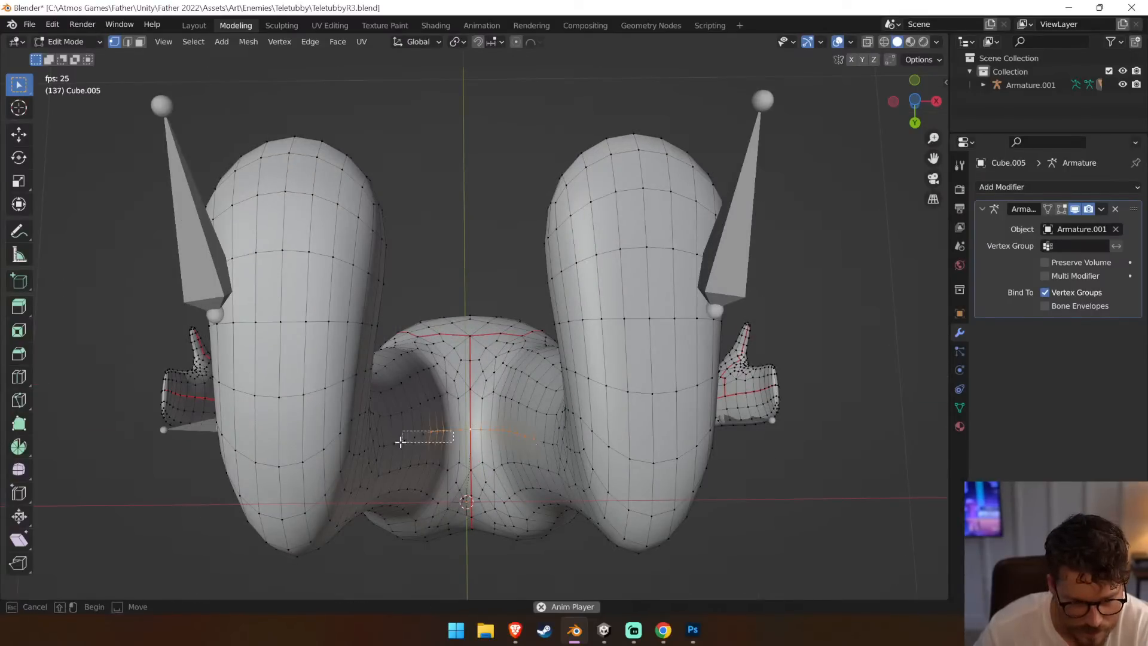
{"action": "left_click_drag", "start_coordinate": [496, 429], "coordinate": [558, 452]}
{"action": "middle_click_drag", "start_coordinate": [526, 470], "coordinate": [517, 410]}
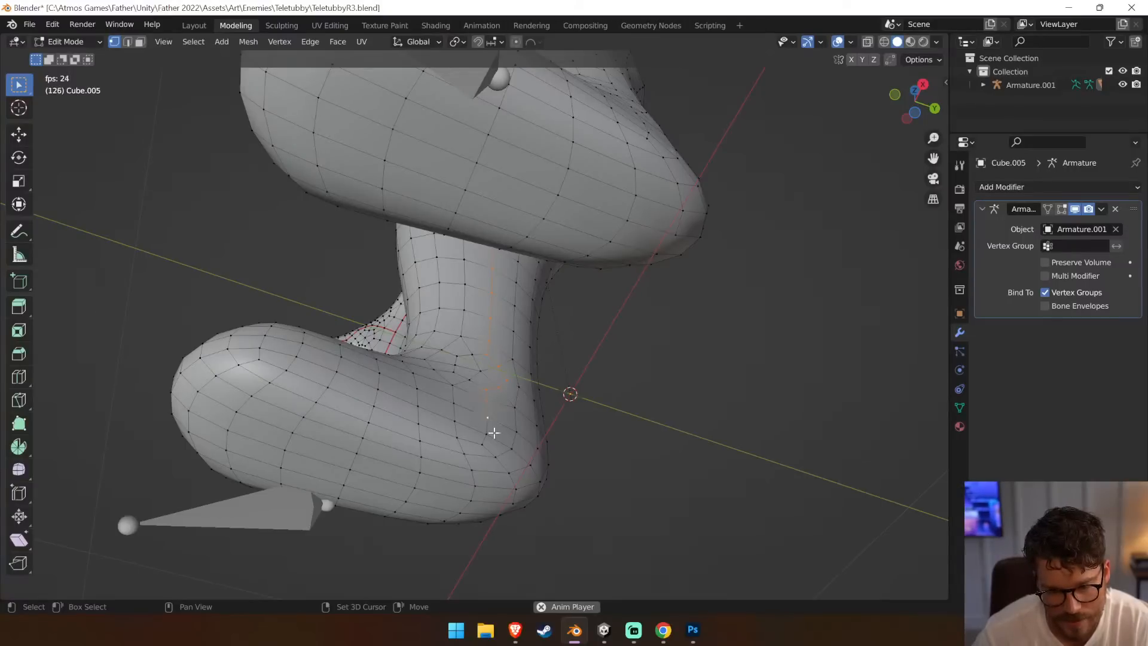
{"action": "middle_click_drag", "start_coordinate": [538, 419], "coordinate": [646, 436]}
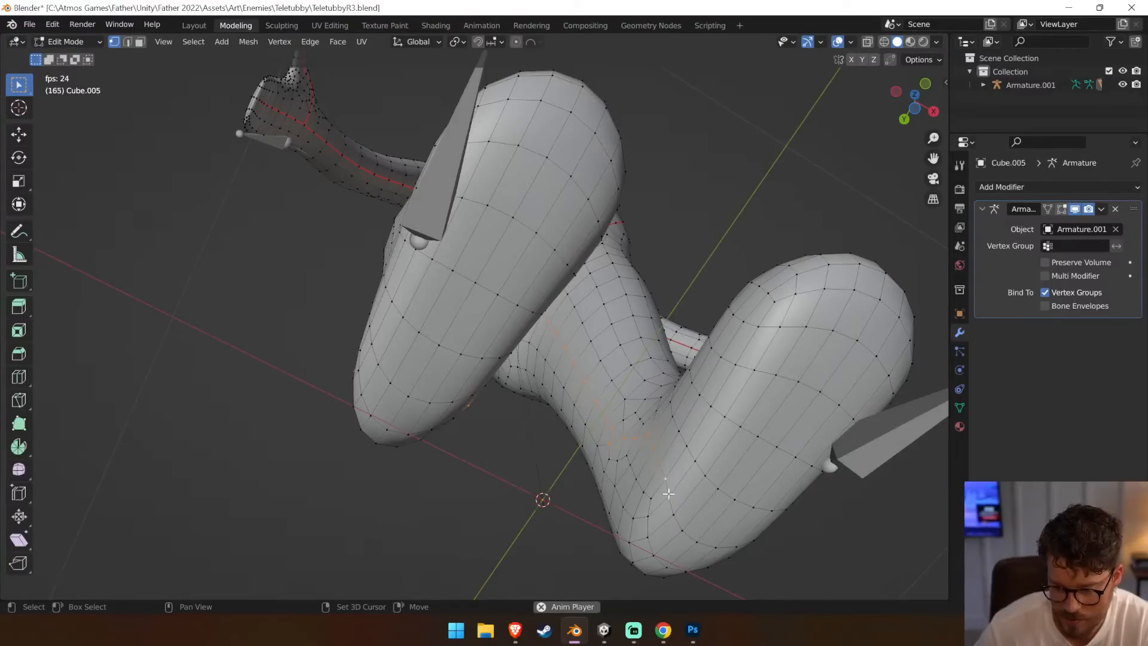
{"action": "middle_click_drag", "start_coordinate": [712, 520], "coordinate": [558, 503]}
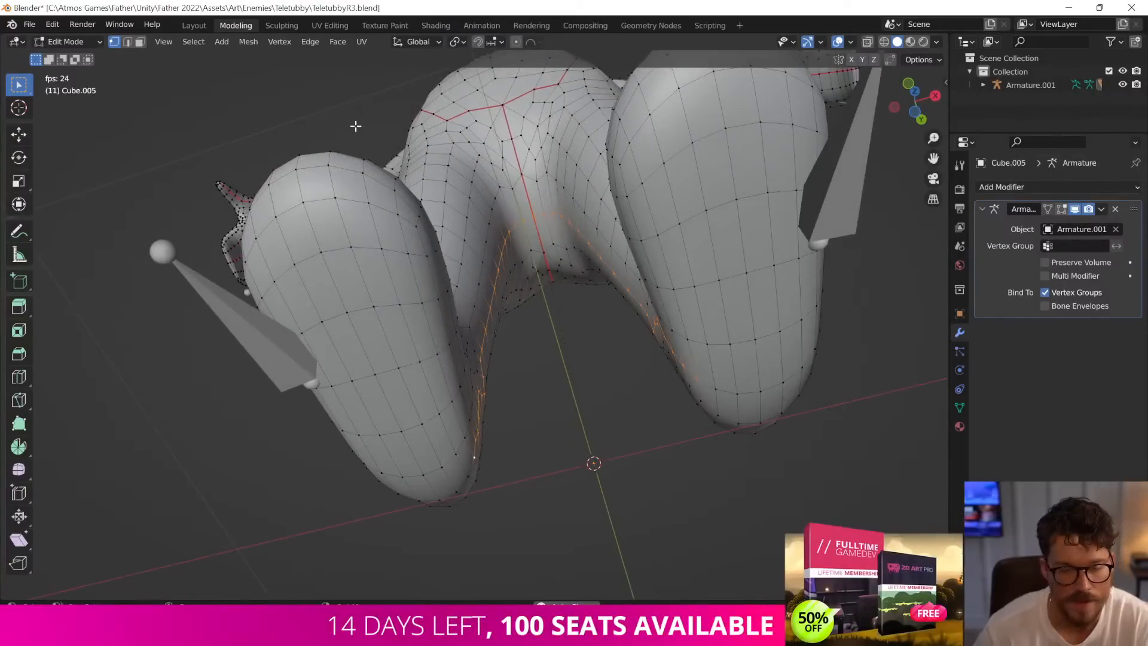
{"action": "left_click", "coordinate": [313, 42]}
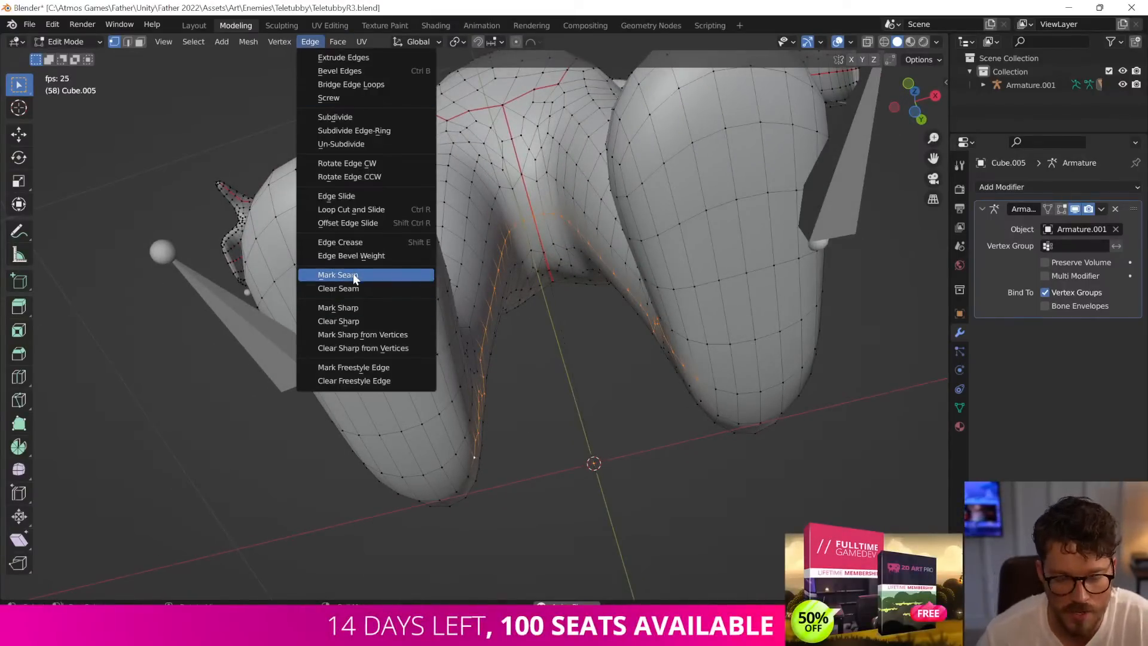
{"action": "left_click", "coordinate": [354, 275]}
Select the edge loop around the sole of the first foot and mark it as a seam
{"action": "left_click", "coordinate": [690, 337], "text": "alt"}
{"action": "left_click", "coordinate": [664, 247], "text": "alt"}
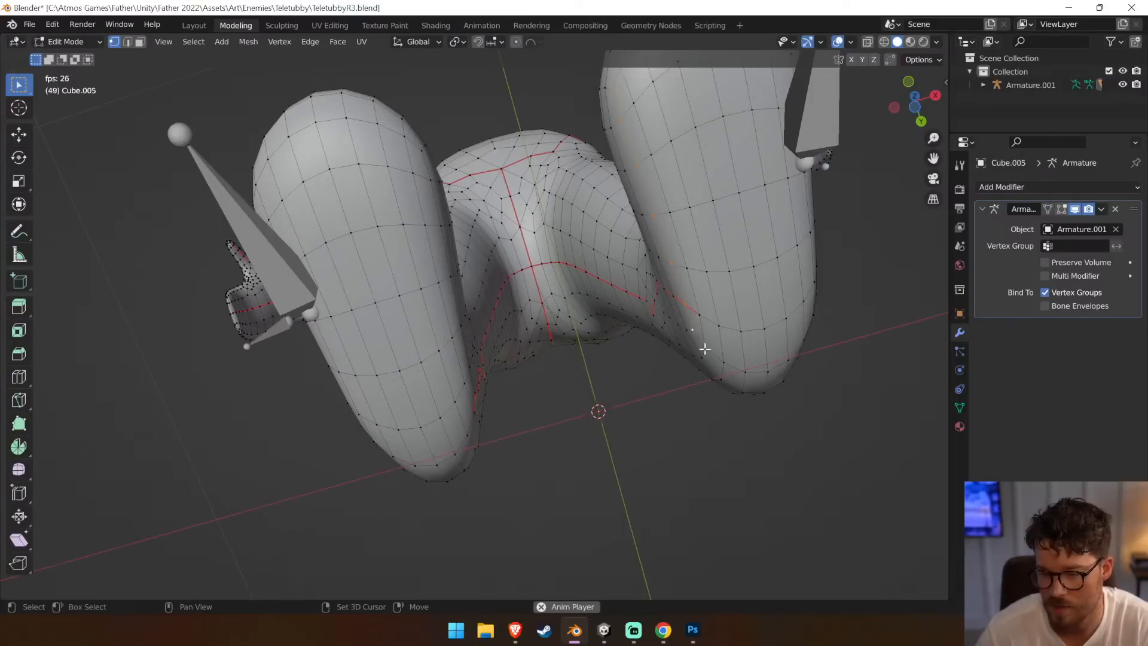
{"action": "middle_click_drag", "start_coordinate": [874, 431], "coordinate": [833, 441], "text": "shift"}
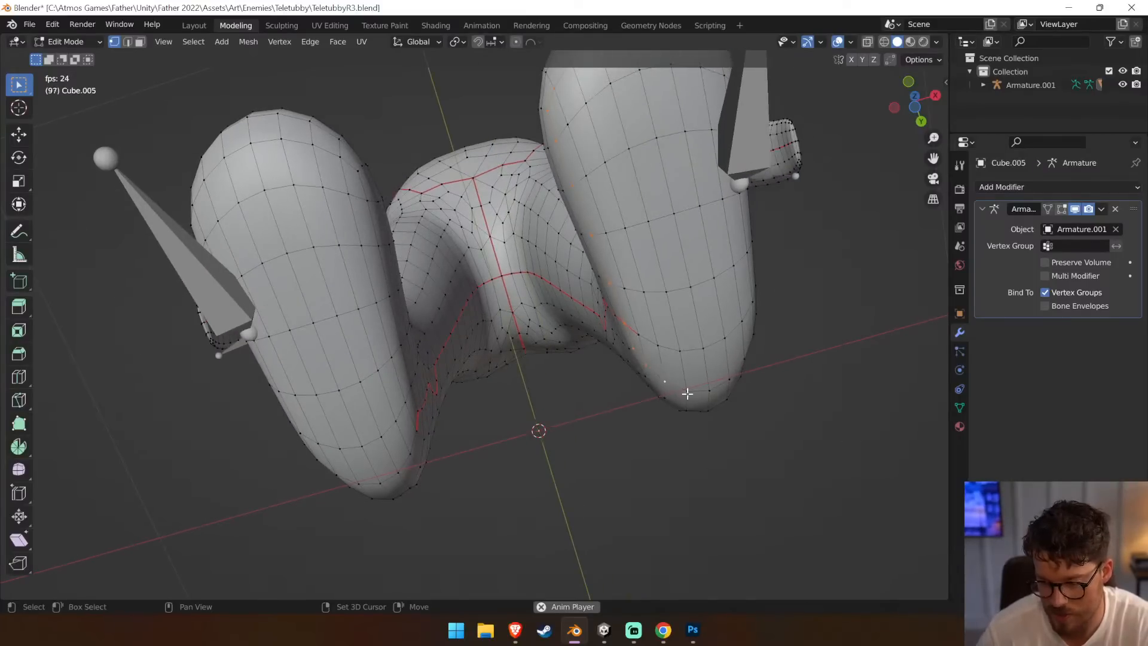
{"action": "middle_click_drag", "start_coordinate": [728, 381], "coordinate": [645, 363]}
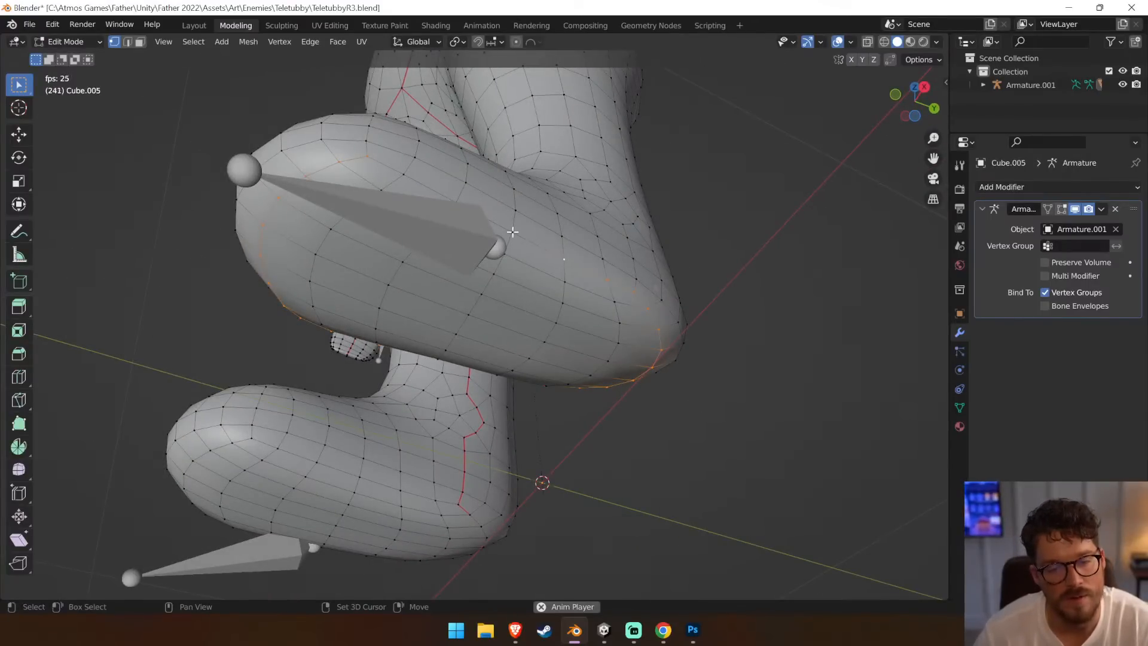
{"action": "middle_click_drag", "start_coordinate": [512, 232], "coordinate": [551, 297]}
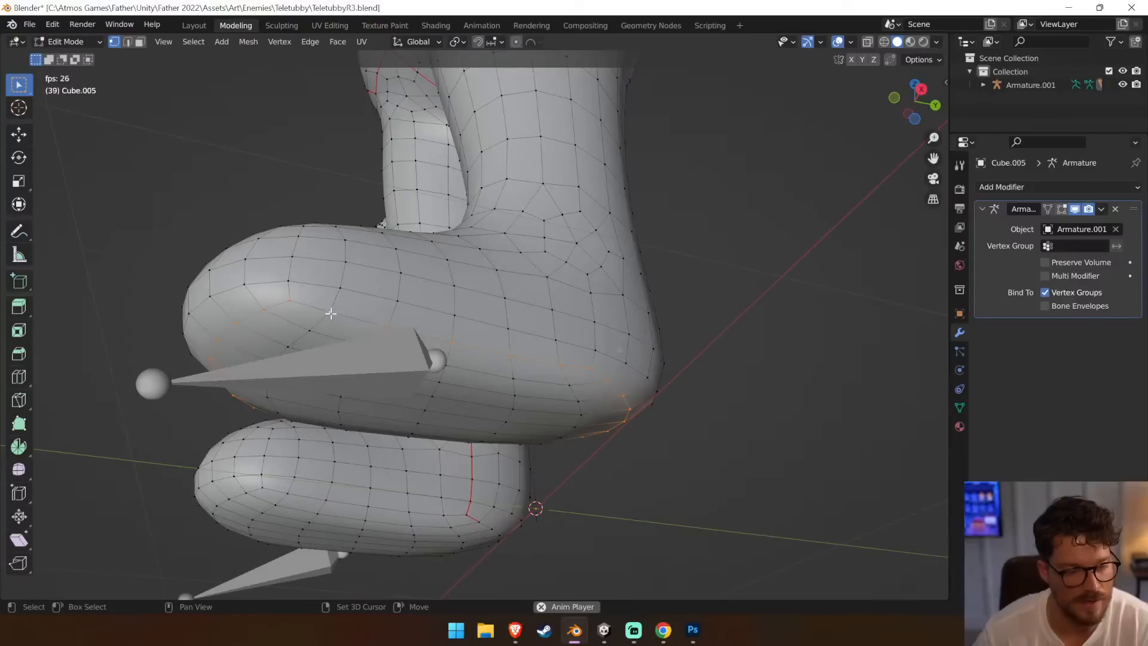
{"action": "left_click", "coordinate": [309, 41]}
{"action": "left_click", "coordinate": [392, 256]}
Mark a matching seam around the sole of the other foot, joining the leg seam, and clear the selection
{"action": "middle_click_drag", "start_coordinate": [341, 435], "coordinate": [387, 323]}
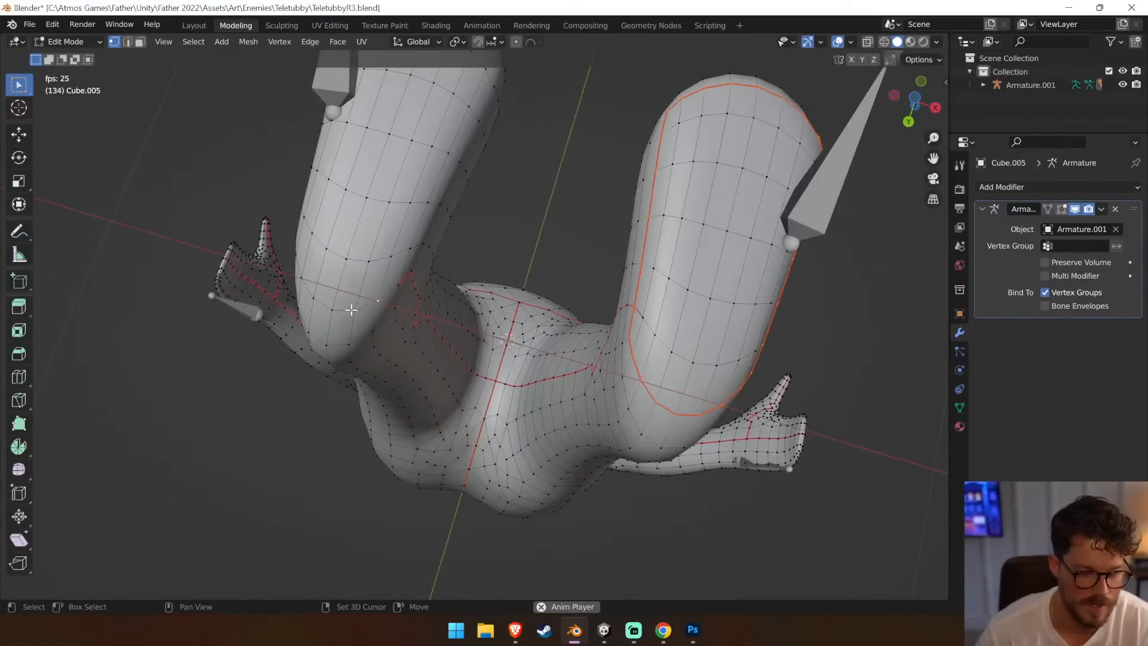
{"action": "middle_click_drag", "start_coordinate": [313, 296], "coordinate": [415, 363]}
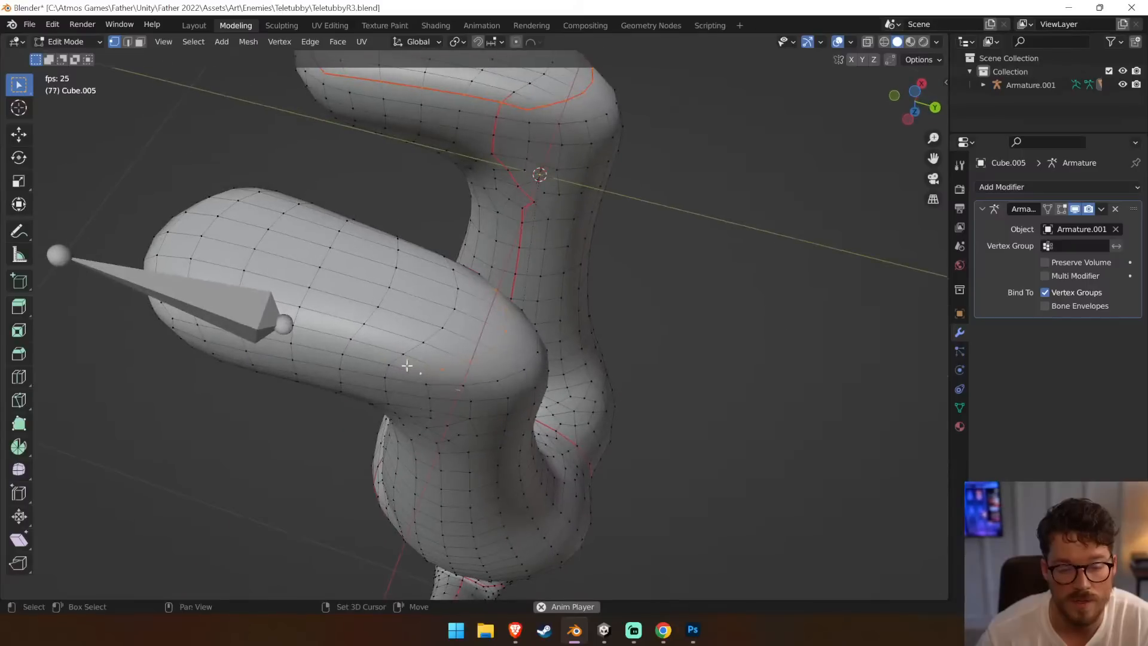
{"action": "middle_click_drag", "start_coordinate": [291, 344], "coordinate": [438, 248]}
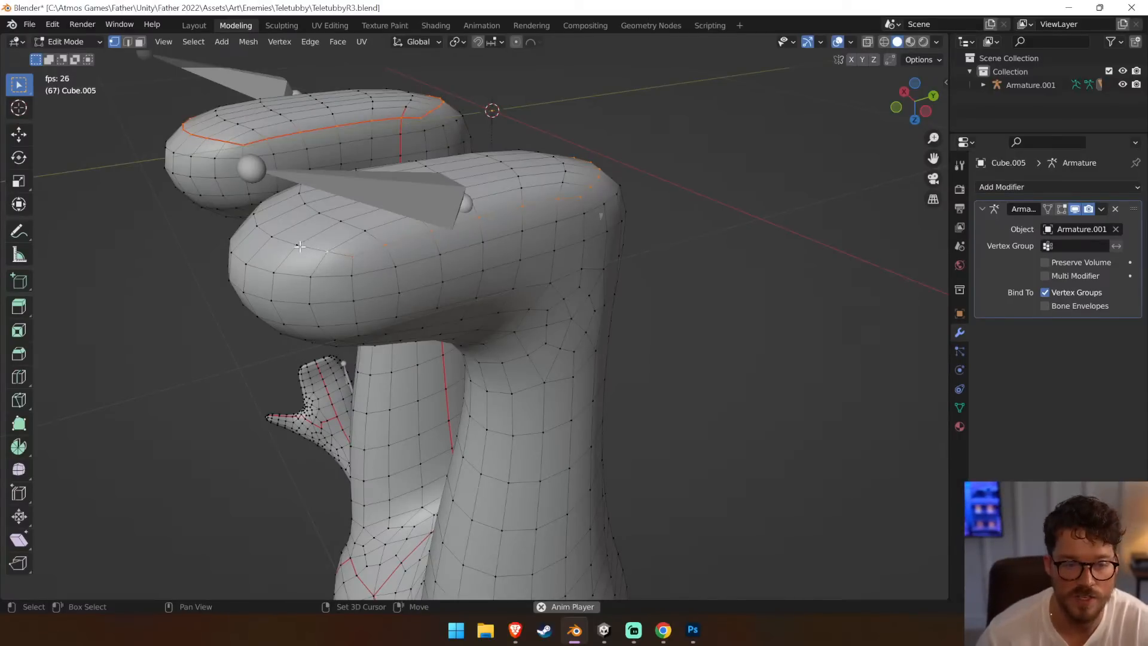
{"action": "middle_click_drag", "start_coordinate": [261, 228], "coordinate": [550, 382]}
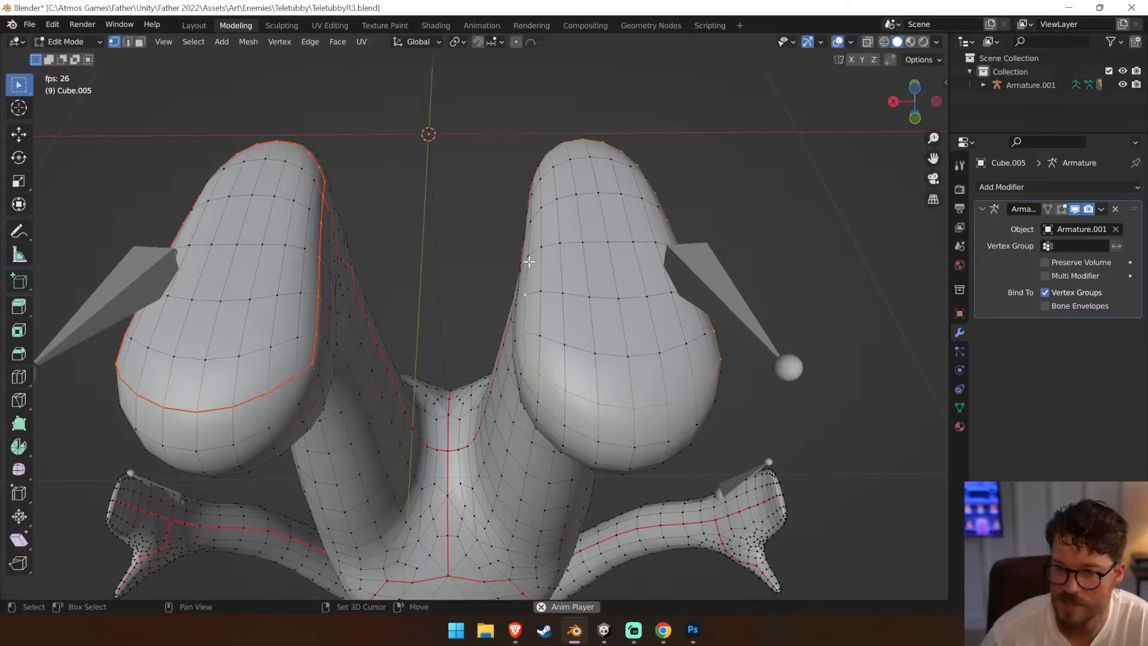
{"action": "middle_click_drag", "start_coordinate": [528, 230], "coordinate": [612, 256]}
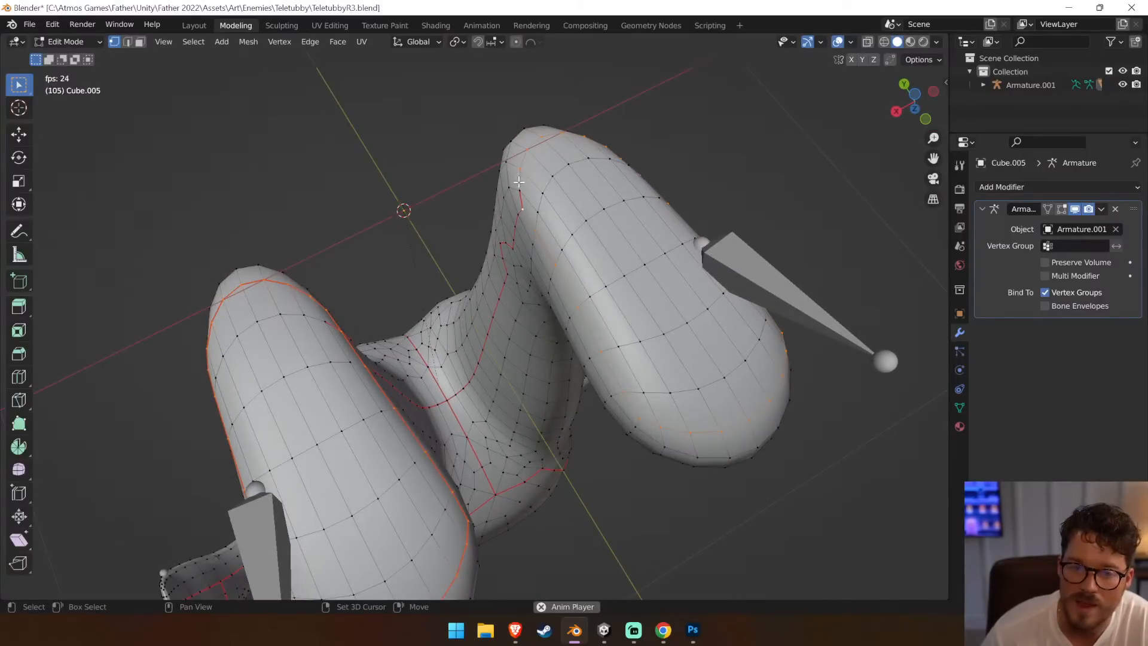
{"action": "left_click", "coordinate": [309, 41]}
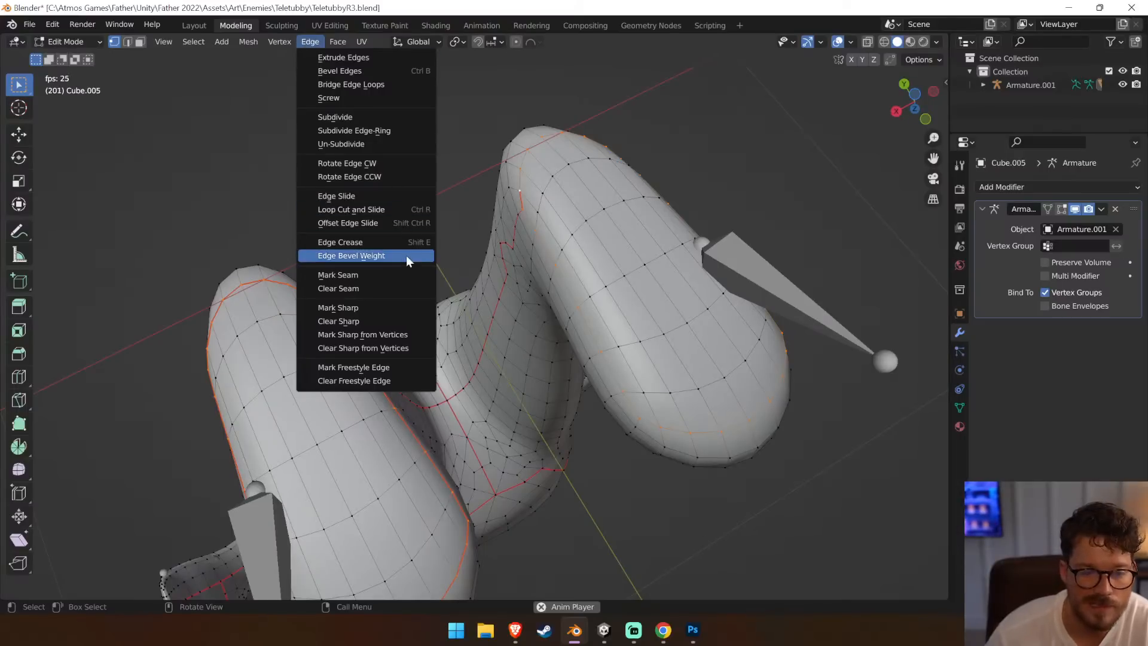
{"action": "left_click", "coordinate": [401, 275]}
{"action": "middle_click_drag", "start_coordinate": [443, 265], "coordinate": [305, 347]}
{"action": "key", "text": "alt+a"}
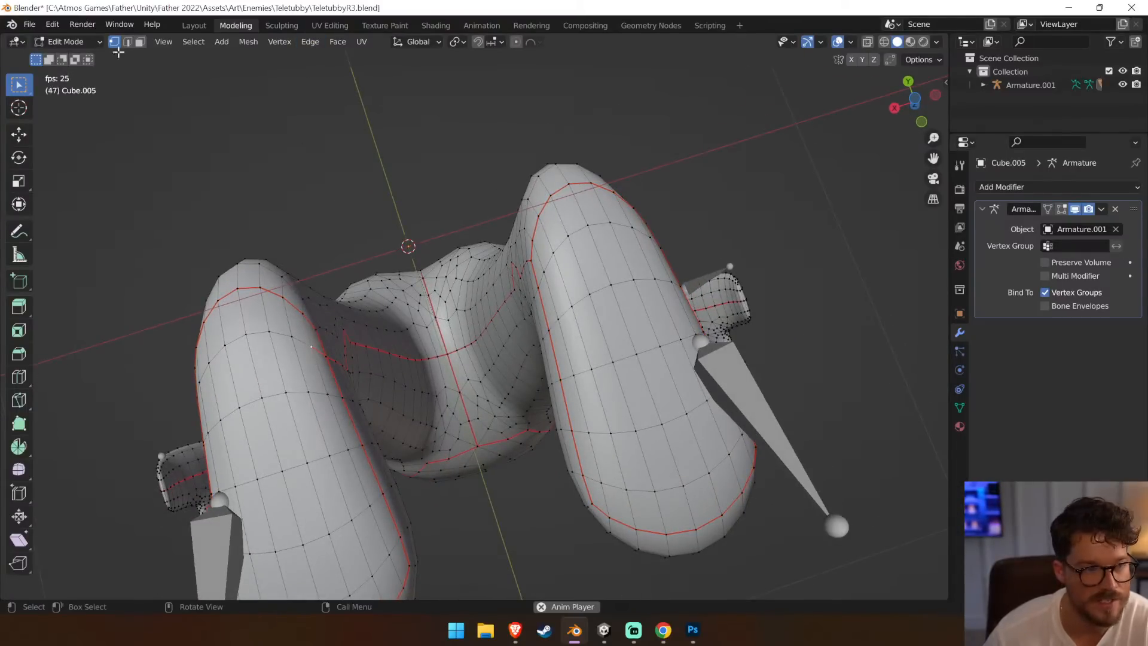
Switch to edge selection and clear the stray seam edge at the inner side of the foot
{"action": "left_click", "coordinate": [128, 42]}
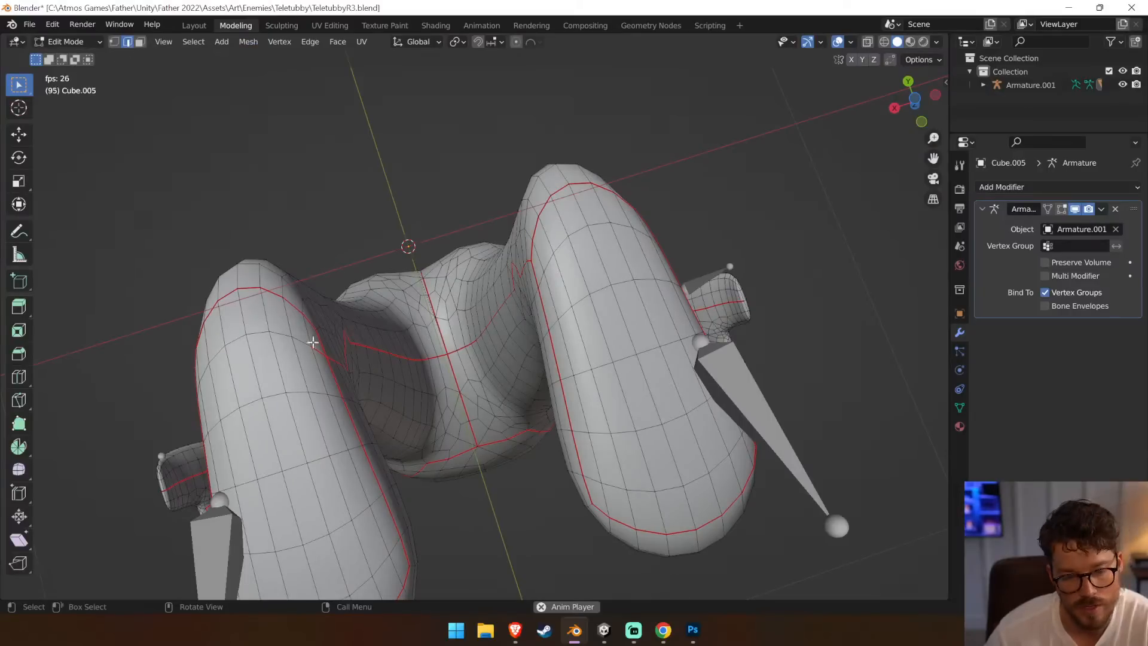
{"action": "left_click", "coordinate": [310, 41]}
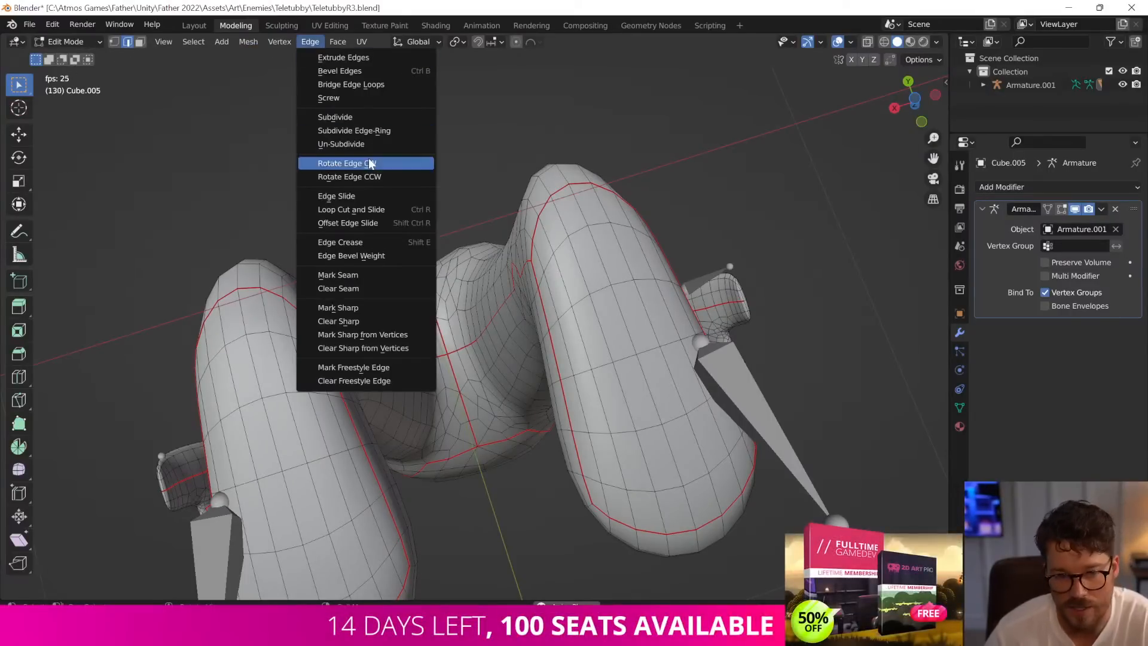
{"action": "left_click", "coordinate": [364, 287]}
Select the whole mesh, unwrap it, and show the resulting islands in a widened UV editor in the UV Editing workspace
{"action": "middle_click_drag", "start_coordinate": [611, 325], "coordinate": [404, 427]}
{"action": "scroll", "coordinate": [404, 427], "scroll_direction": "down", "scroll_amount": 6}
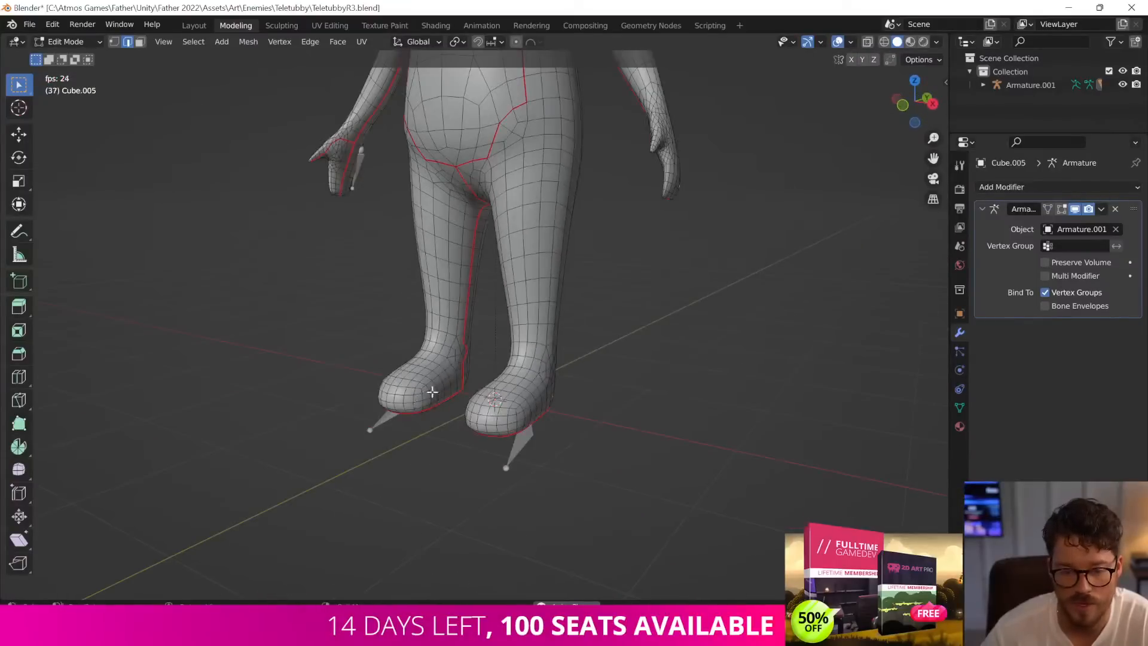
{"action": "key", "text": "a"}
{"action": "key", "text": "u"}
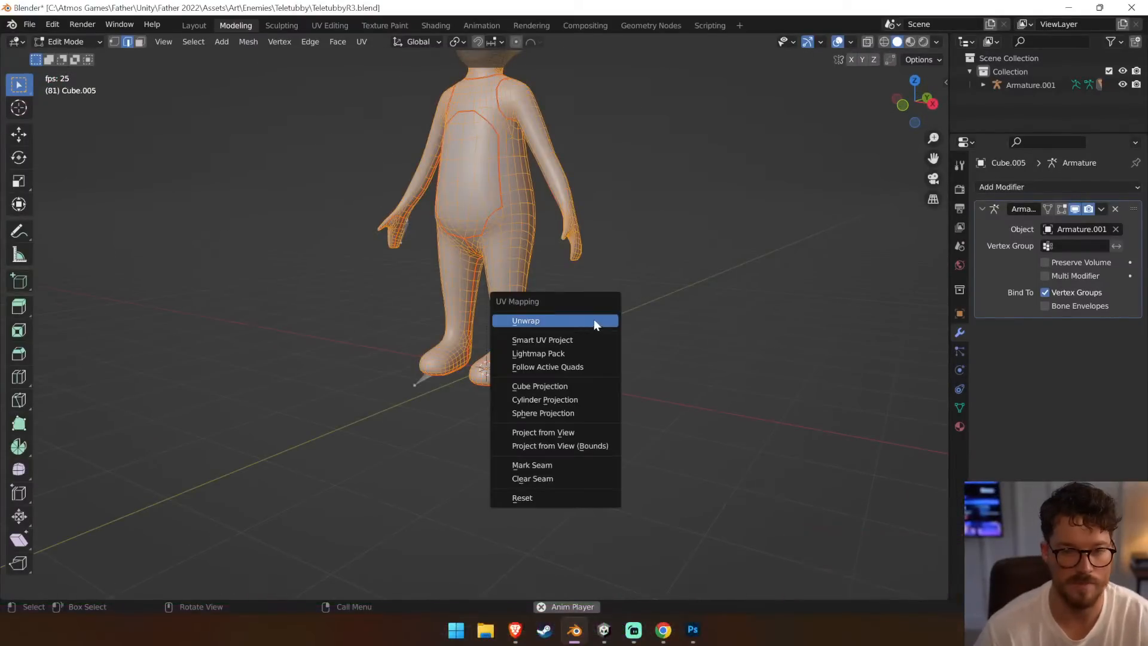
{"action": "left_click", "coordinate": [594, 321]}
{"action": "left_click", "coordinate": [315, 27]}
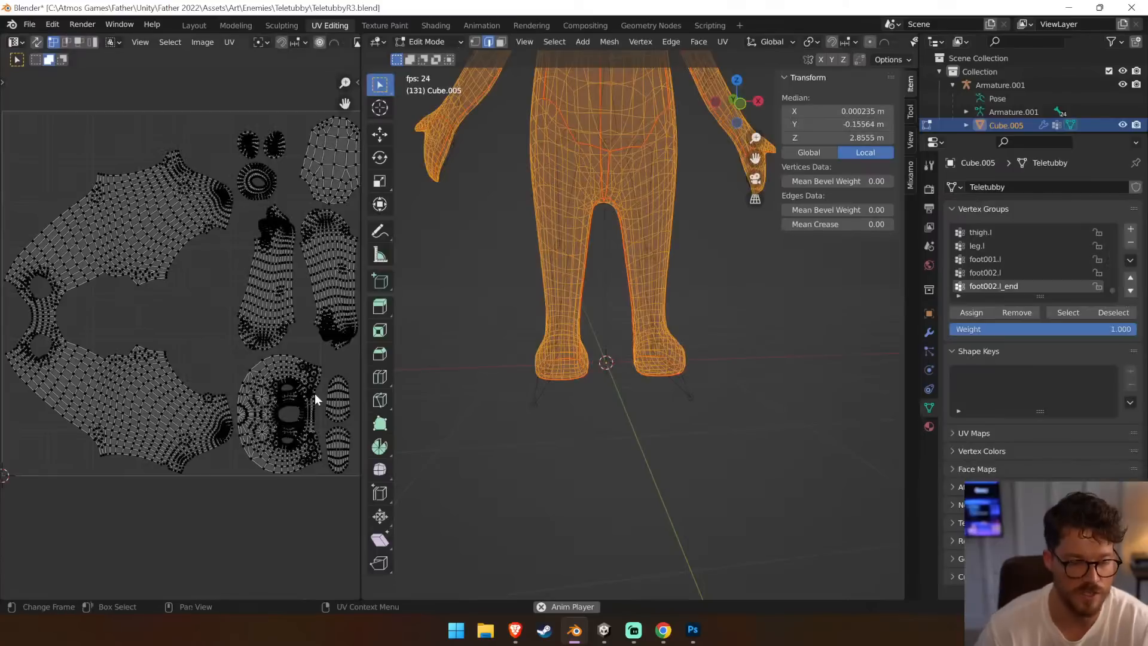
{"action": "left_click_drag", "start_coordinate": [360, 367], "coordinate": [619, 335]}
Scale down the joined body-and-legs UV island and reposition it within the UV square
{"action": "left_click_drag", "start_coordinate": [107, 145], "coordinate": [313, 498]}
{"action": "left_click_drag", "start_coordinate": [272, 147], "coordinate": [364, 295]}
{"action": "left_click_drag", "start_coordinate": [274, 357], "coordinate": [344, 452]}
{"action": "left_click_drag", "start_coordinate": [320, 371], "coordinate": [364, 456]}
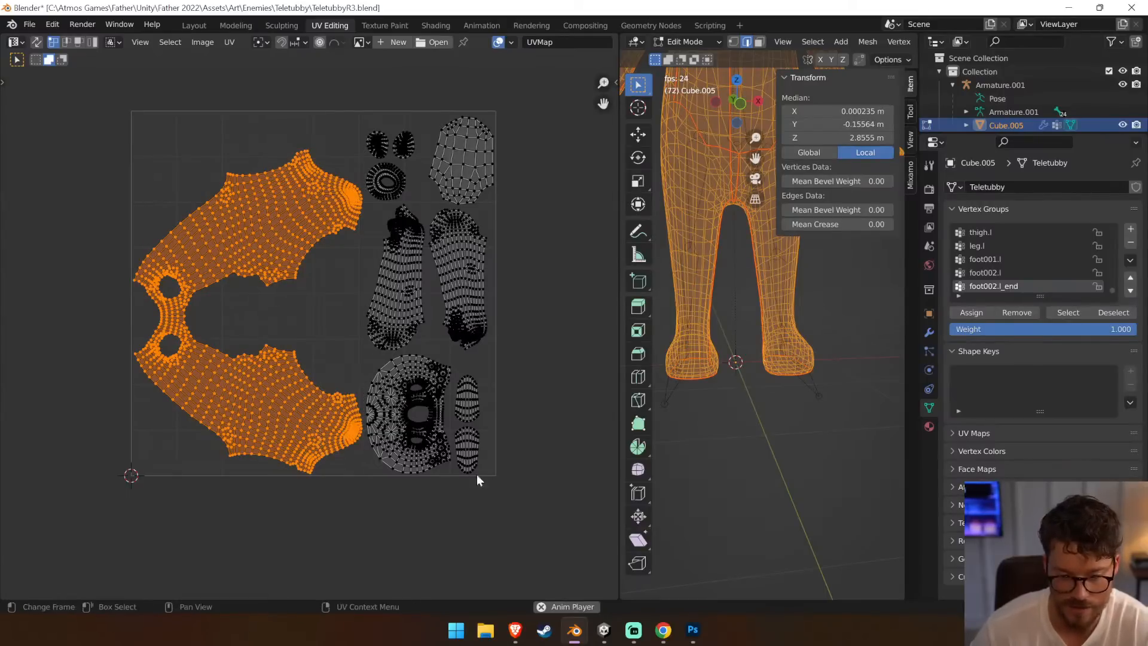
{"action": "key", "text": "s"}
{"action": "left_click", "coordinate": [438, 461]}
{"action": "key", "text": "g"}
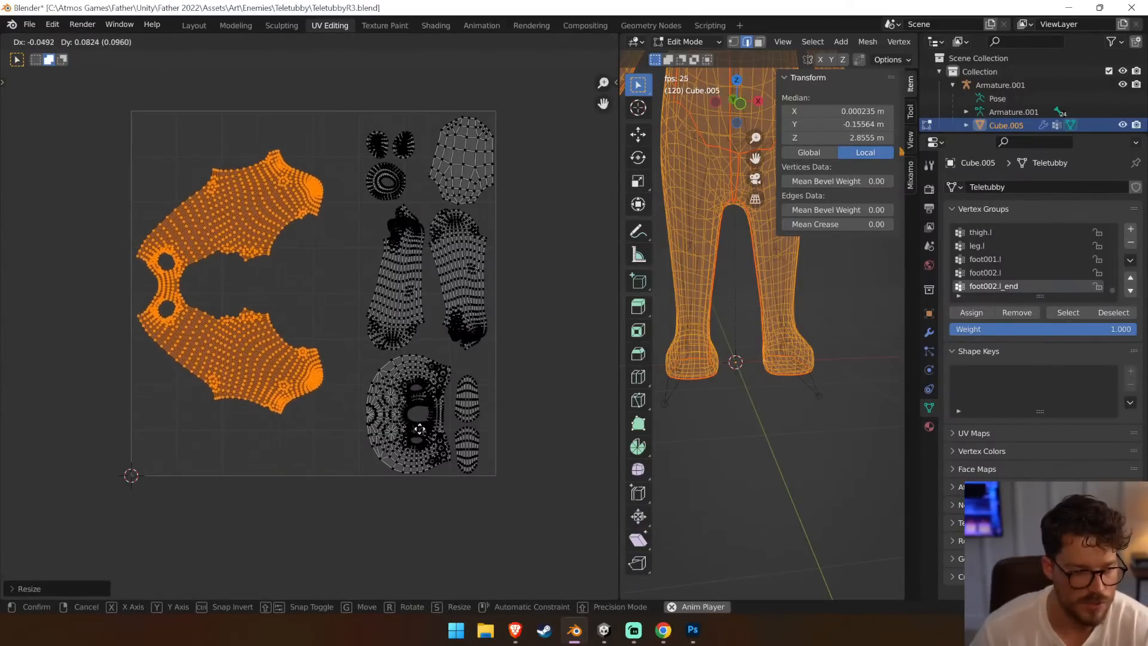
{"action": "left_click", "coordinate": [338, 294]}
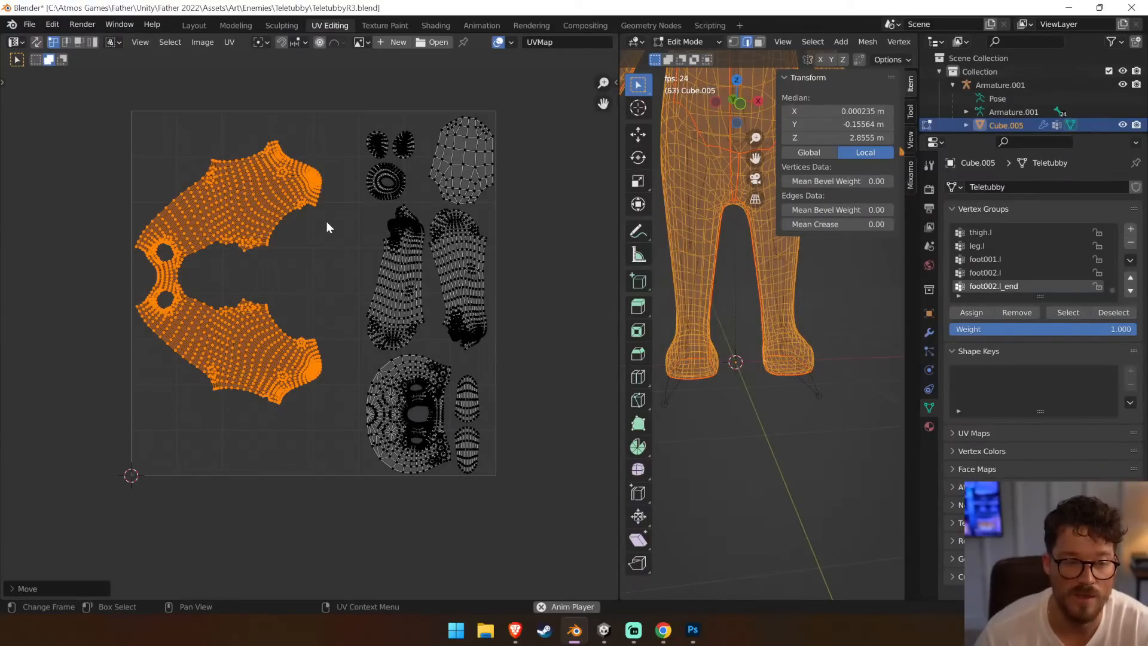
In the Modeling workspace, select the edges around the hips and back between the belly panel's lower corners and mark them as a seam
{"action": "left_click", "coordinate": [799, 325]}
{"action": "middle_click_drag", "start_coordinate": [802, 400], "coordinate": [804, 433], "text": "shift"}
{"action": "mouse_move", "coordinate": [752, 416]}
{"action": "middle_mouse_down"}
{"action": "mouse_move", "coordinate": [859, 407]}
{"action": "mouse_move", "coordinate": [747, 399]}
{"action": "middle_mouse_up"}
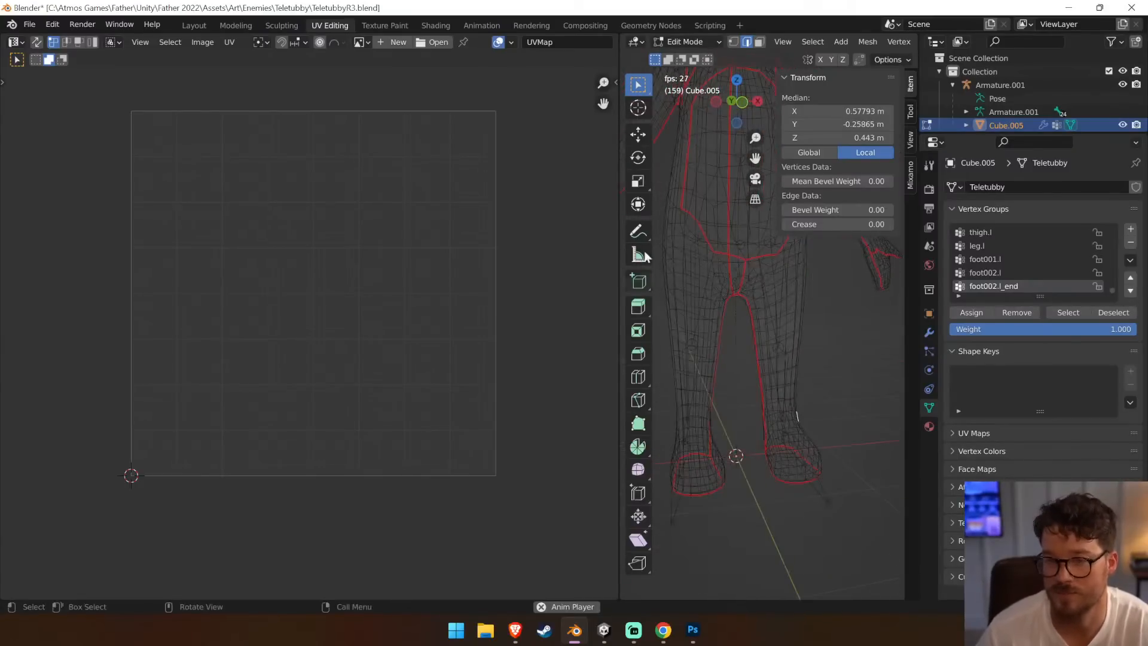
{"action": "left_click", "coordinate": [236, 26]}
{"action": "middle_click_drag", "start_coordinate": [379, 102], "coordinate": [807, 261]}
{"action": "middle_click_drag", "start_coordinate": [506, 228], "coordinate": [590, 207]}
{"action": "scroll", "coordinate": [295, 235], "scroll_direction": "up", "scroll_amount": 2}
{"action": "scroll", "coordinate": [526, 216], "scroll_direction": "up", "scroll_amount": 3}
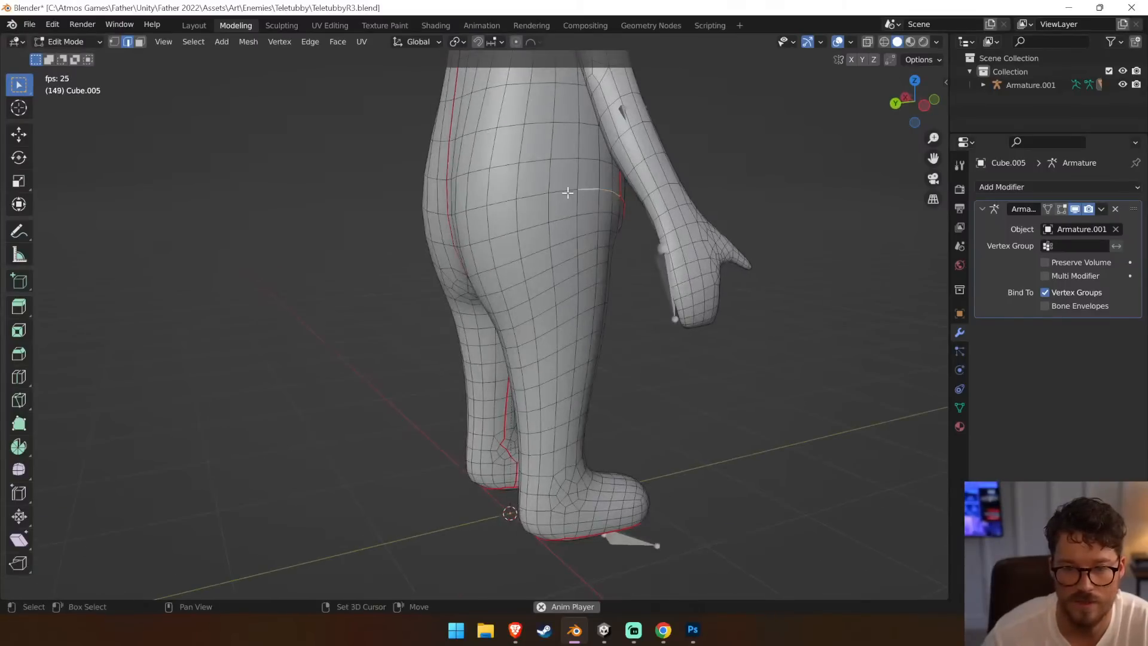
{"action": "middle_click_drag", "start_coordinate": [460, 213], "coordinate": [537, 213]}
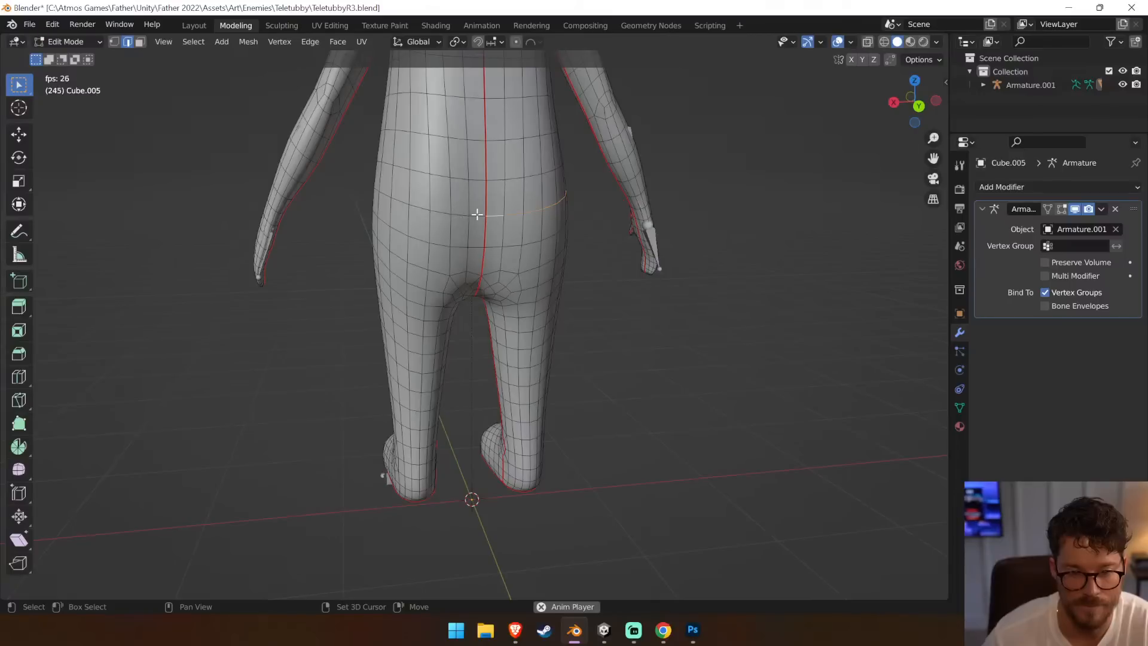
{"action": "middle_click_drag", "start_coordinate": [438, 212], "coordinate": [507, 220]}
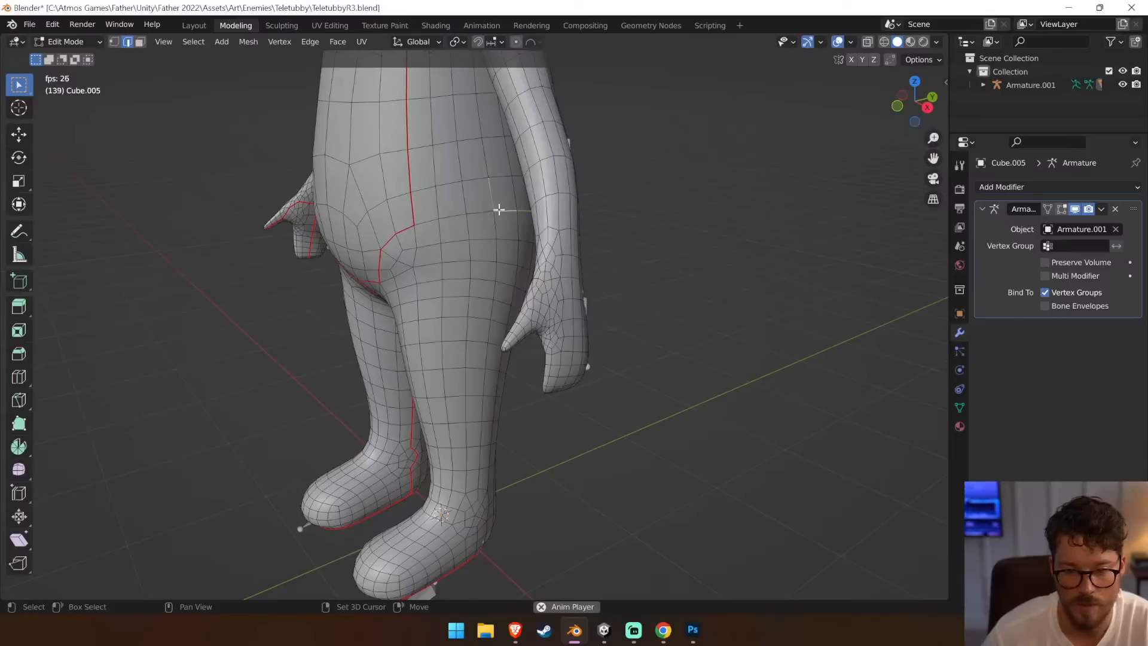
{"action": "left_click", "coordinate": [495, 205], "text": "ctrl"}
{"action": "left_click", "coordinate": [477, 211], "text": "shift"}
{"action": "left_click", "coordinate": [503, 212], "text": "shift"}
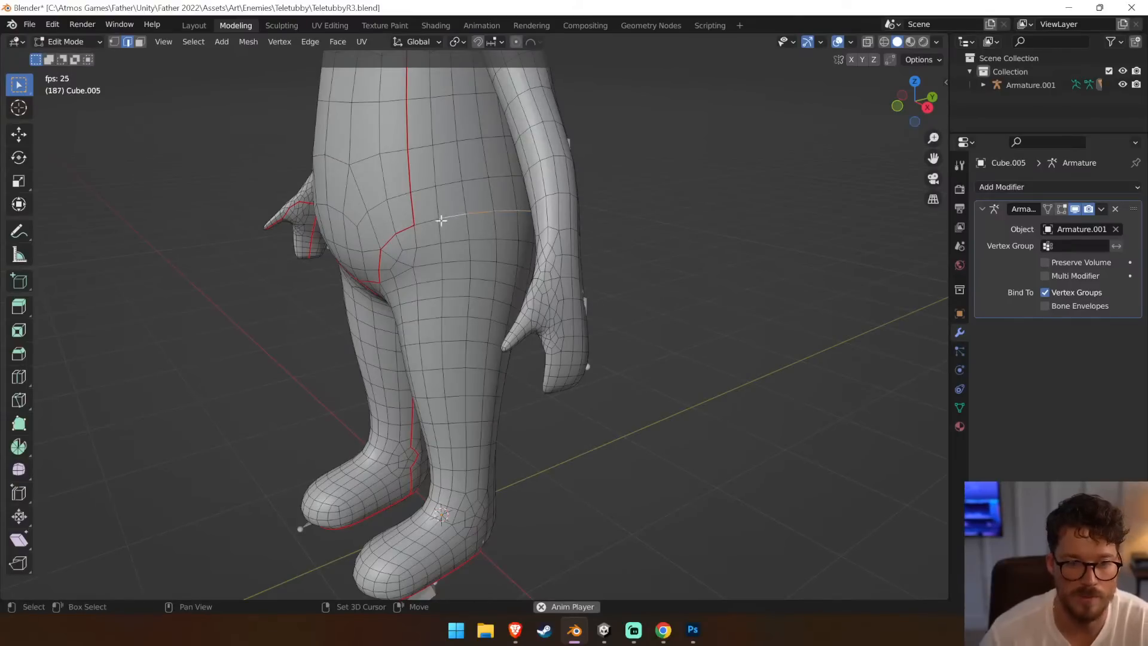
{"action": "left_click", "coordinate": [248, 41]}
{"action": "mouse_move", "coordinate": [309, 43]}
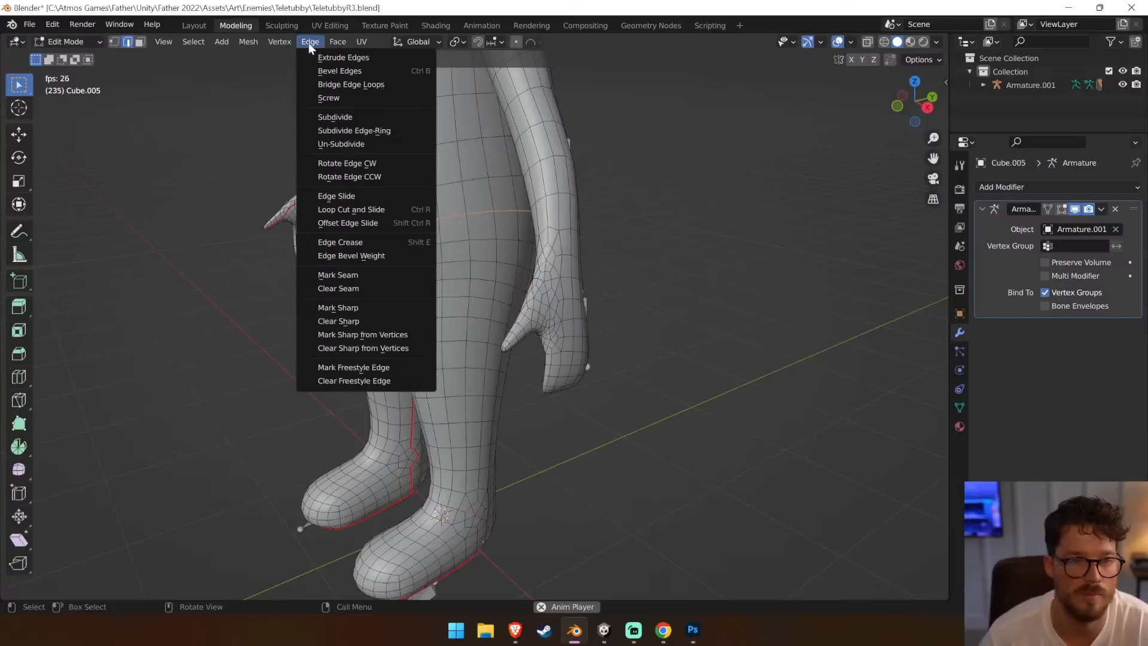
{"action": "left_click", "coordinate": [373, 274]}
{"action": "left_click", "coordinate": [711, 304]}
Unwrap the entire mesh again with the hip seam and view the separated leg and torso islands in the UV Editing workspace
{"action": "middle_click_drag", "start_coordinate": [325, 328], "coordinate": [463, 322]}
{"action": "scroll", "coordinate": [463, 322], "scroll_direction": "up", "scroll_amount": 3}
{"action": "key", "text": "a"}
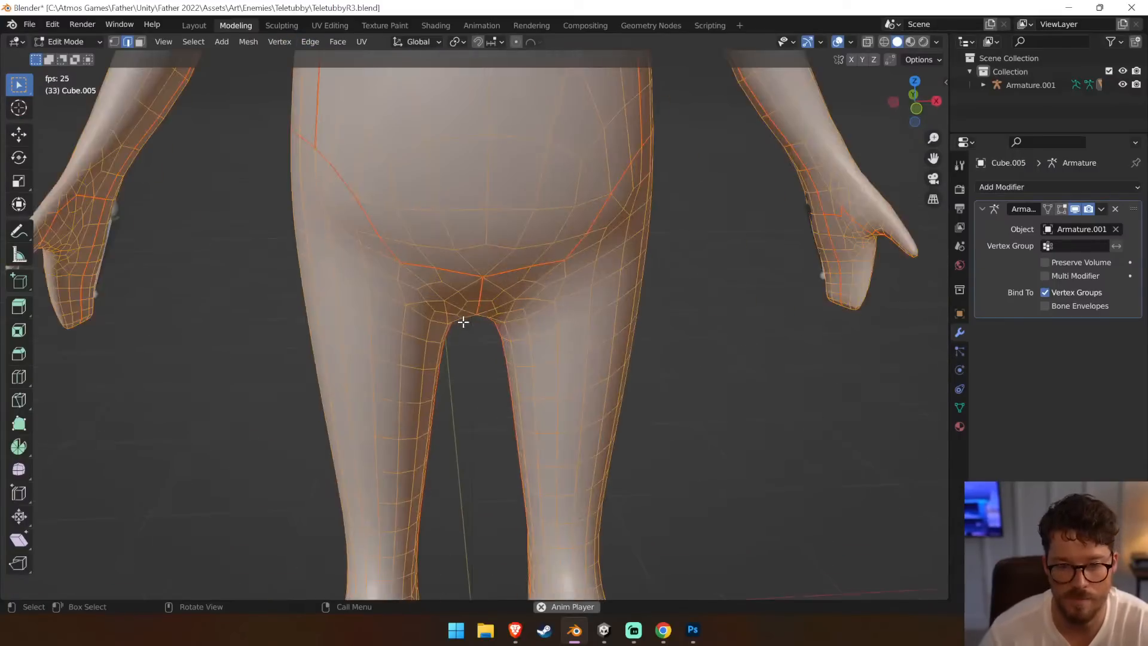
{"action": "key", "text": "u"}
{"action": "left_click", "coordinate": [462, 322]}
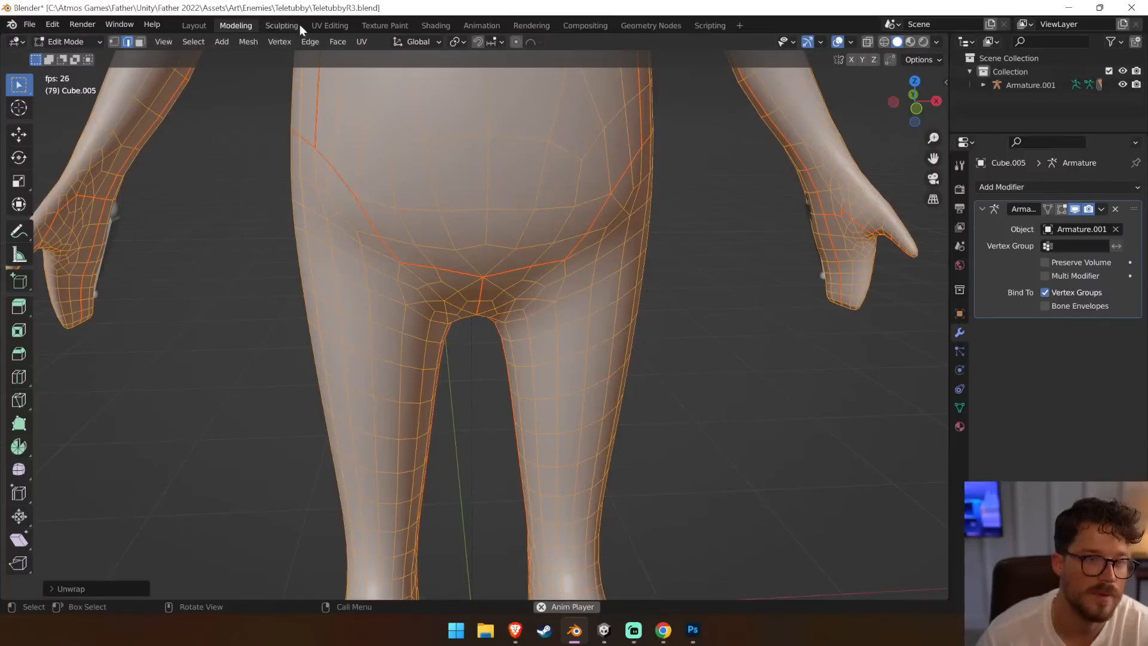
{"action": "left_click", "coordinate": [330, 25]}
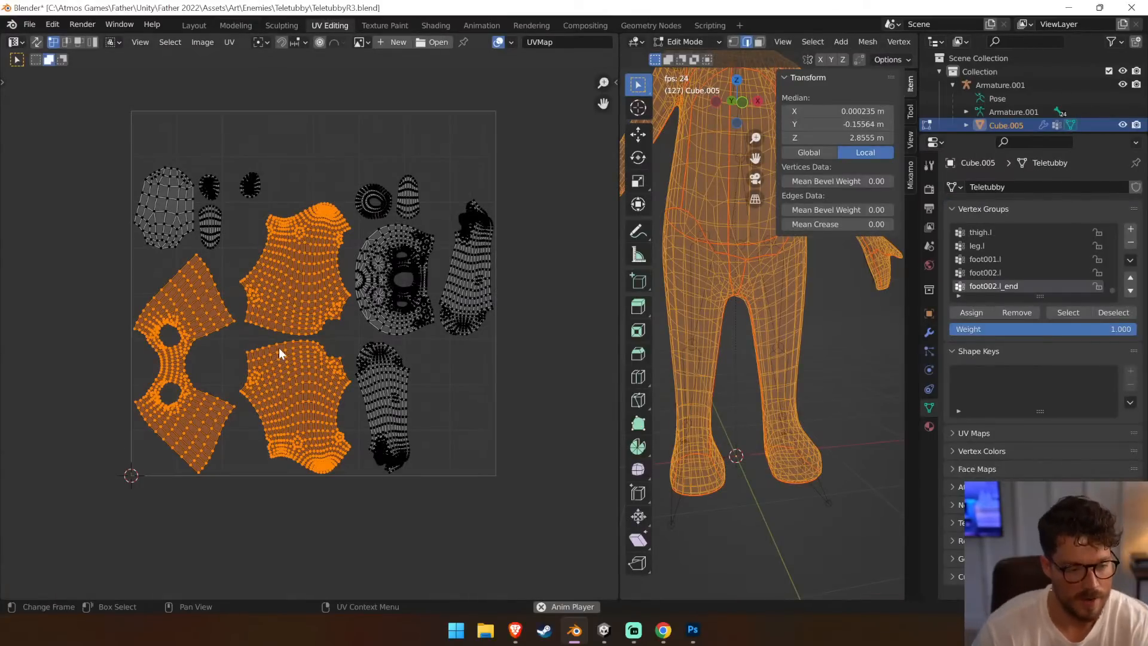
Scale down the head, arm, sole and other islands beside the large body island together and place them in the UV square's upper-right area
{"action": "left_click_drag", "start_coordinate": [540, 509], "coordinate": [265, 149]}
{"action": "left_click_drag", "start_coordinate": [113, 478], "coordinate": [224, 251], "text": "ctrl"}
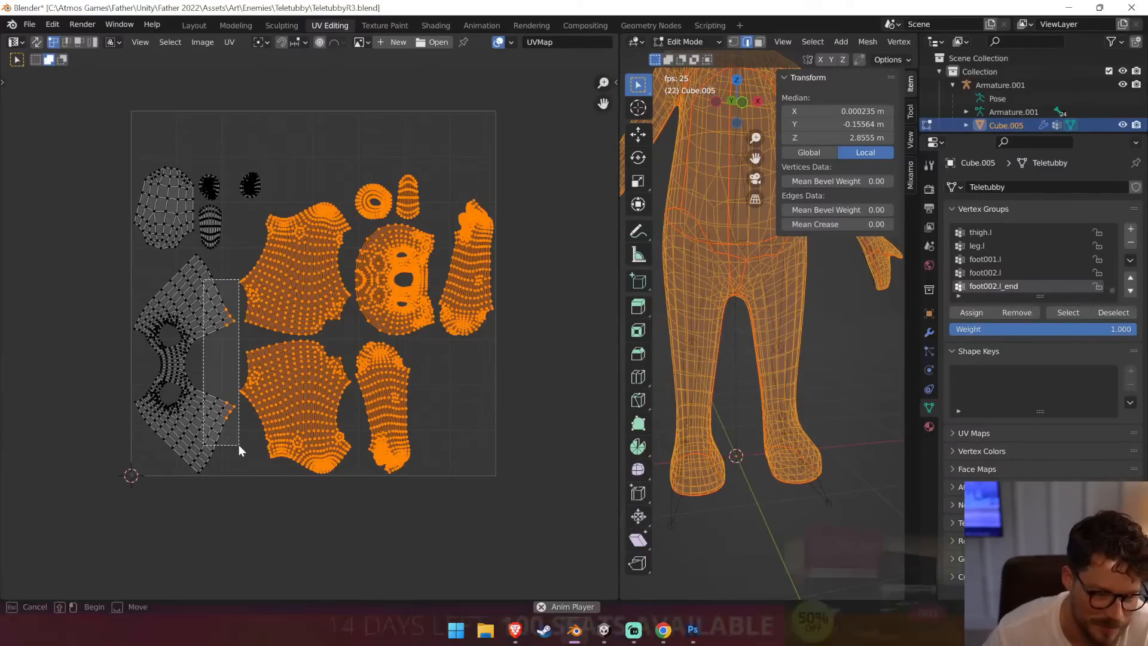
{"action": "key", "text": "s"}
{"action": "left_click", "coordinate": [496, 431]}
{"action": "key", "text": "g"}
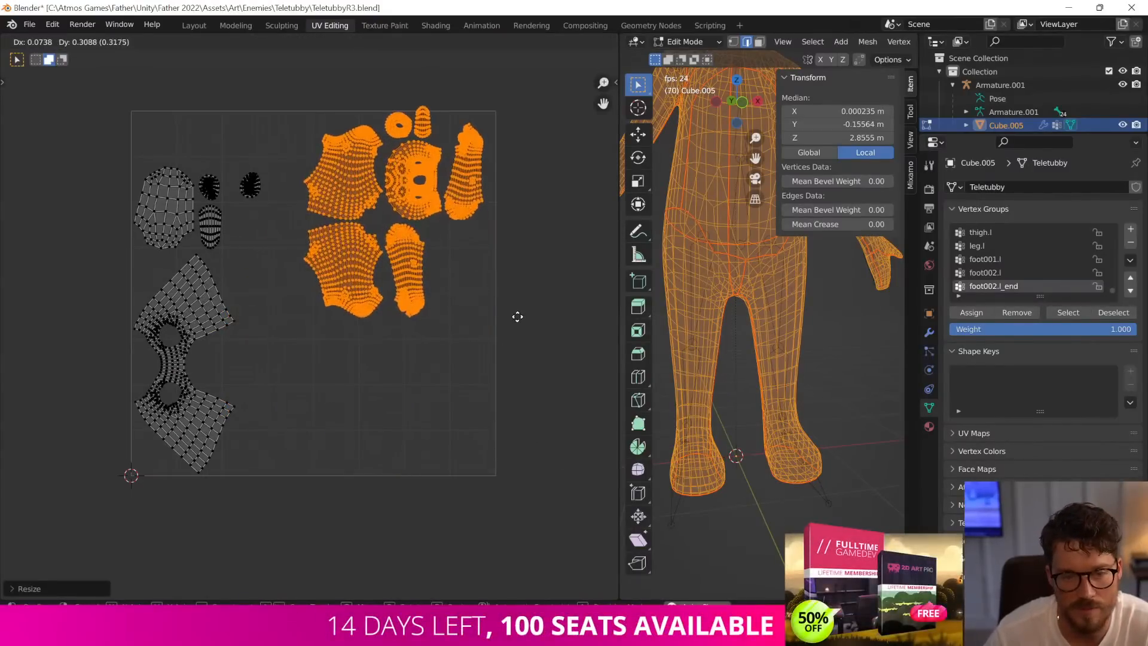
{"action": "left_click", "coordinate": [518, 335]}
Enlarge the rounded panel's UV island, rotate it upright, and place it in the UV square's lower-right corner
{"action": "key", "text": "alt+a"}
{"action": "left_click_drag", "start_coordinate": [274, 486], "coordinate": [266, 459]}
{"action": "left_click_drag", "start_coordinate": [109, 155], "coordinate": [196, 250]}
{"action": "key", "text": "g"}
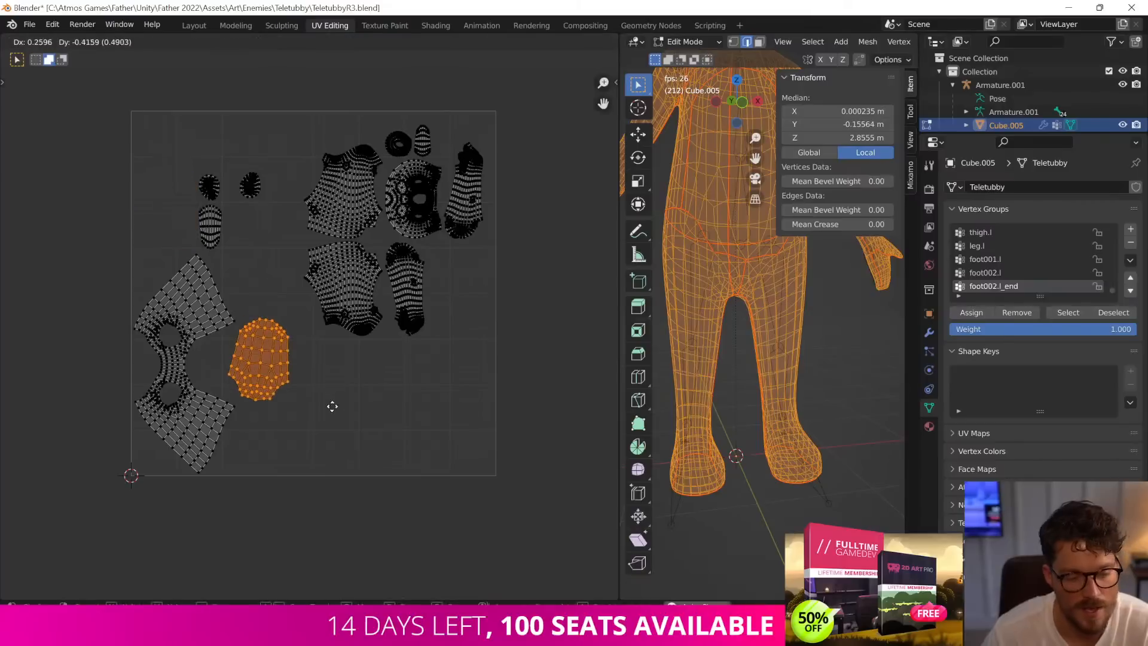
{"action": "left_click", "coordinate": [332, 407]}
{"action": "key", "text": "s"}
{"action": "left_click", "coordinate": [387, 436]}
{"action": "key", "text": "g"}
{"action": "left_click", "coordinate": [418, 456]}
{"action": "key", "text": "r"}
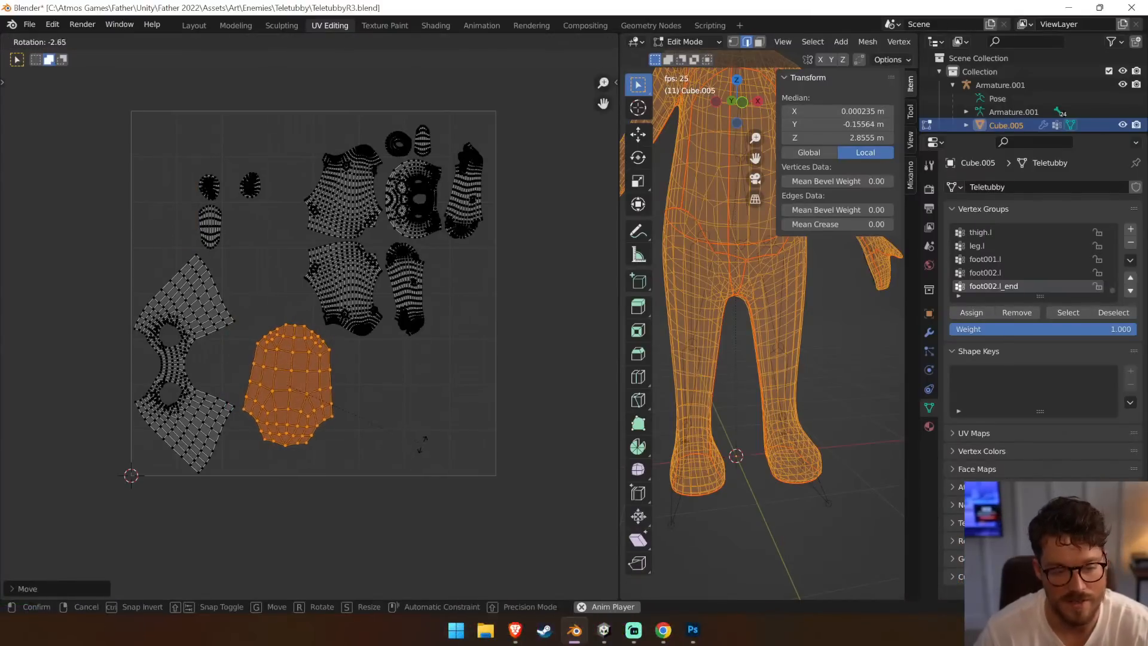
{"action": "left_click", "coordinate": [424, 442]}
{"action": "key", "text": "g"}
{"action": "left_click", "coordinate": [520, 444]}
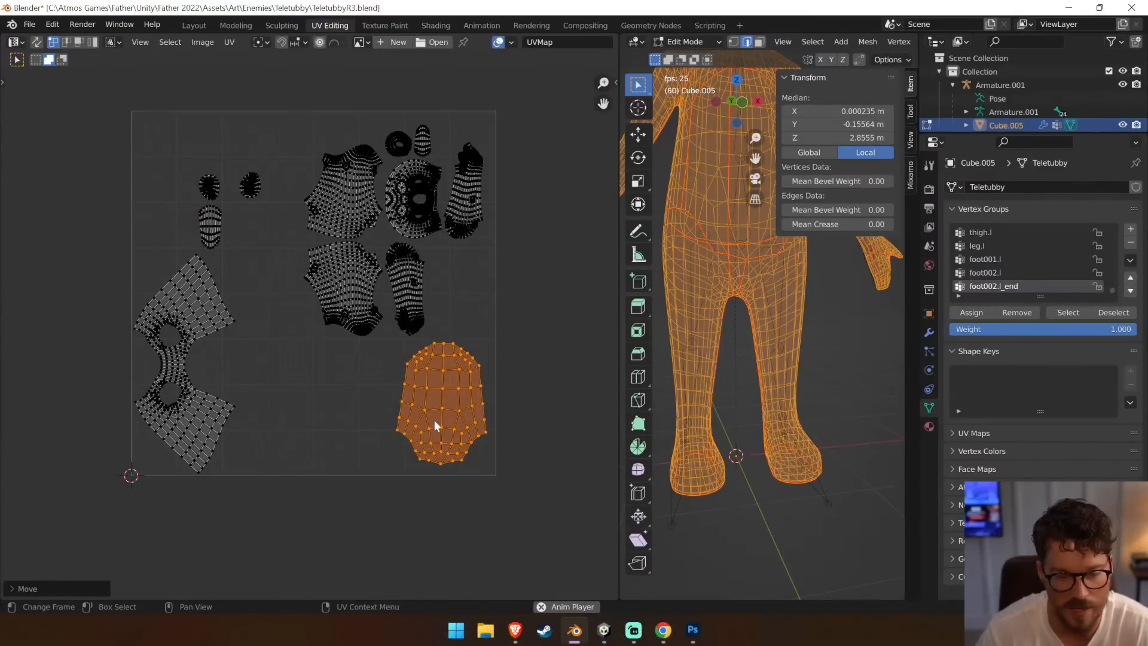
Select the three small UV islands above the large body island and move them into the UV square's upper-left corner
{"action": "left_click", "coordinate": [106, 210]}
{"action": "left_click_drag", "start_coordinate": [106, 161], "coordinate": [268, 251]}
{"action": "key", "text": "g"}
{"action": "left_click", "coordinate": [213, 197]}
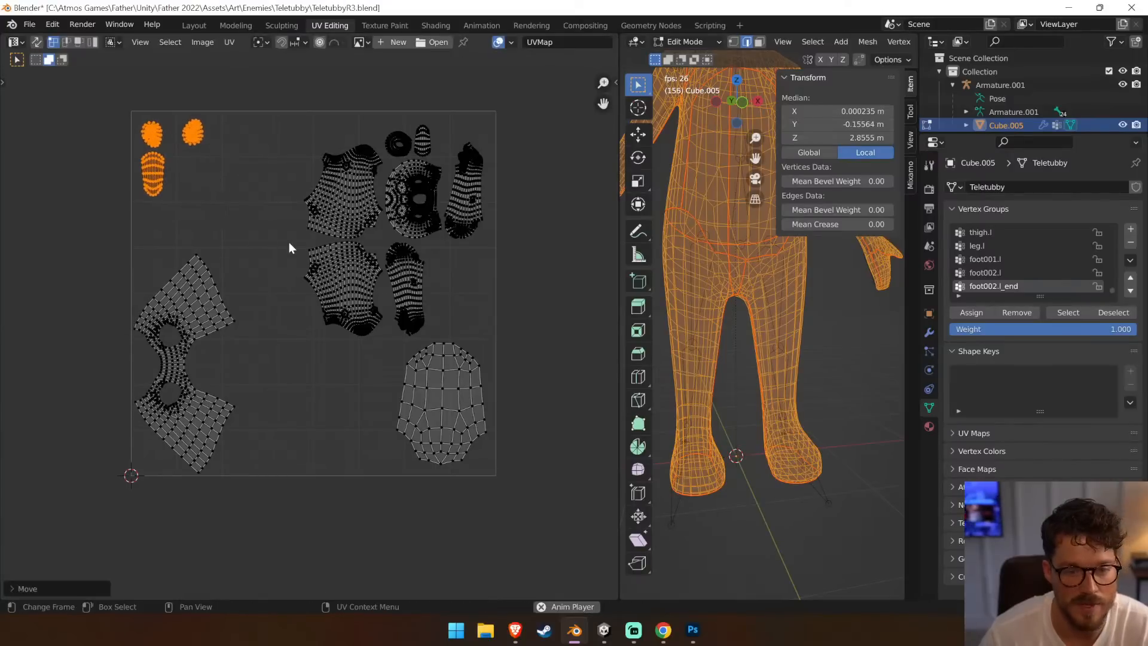
{"action": "left_click", "coordinate": [305, 250]}
{"action": "left_click_drag", "start_coordinate": [124, 257], "coordinate": [257, 476]}
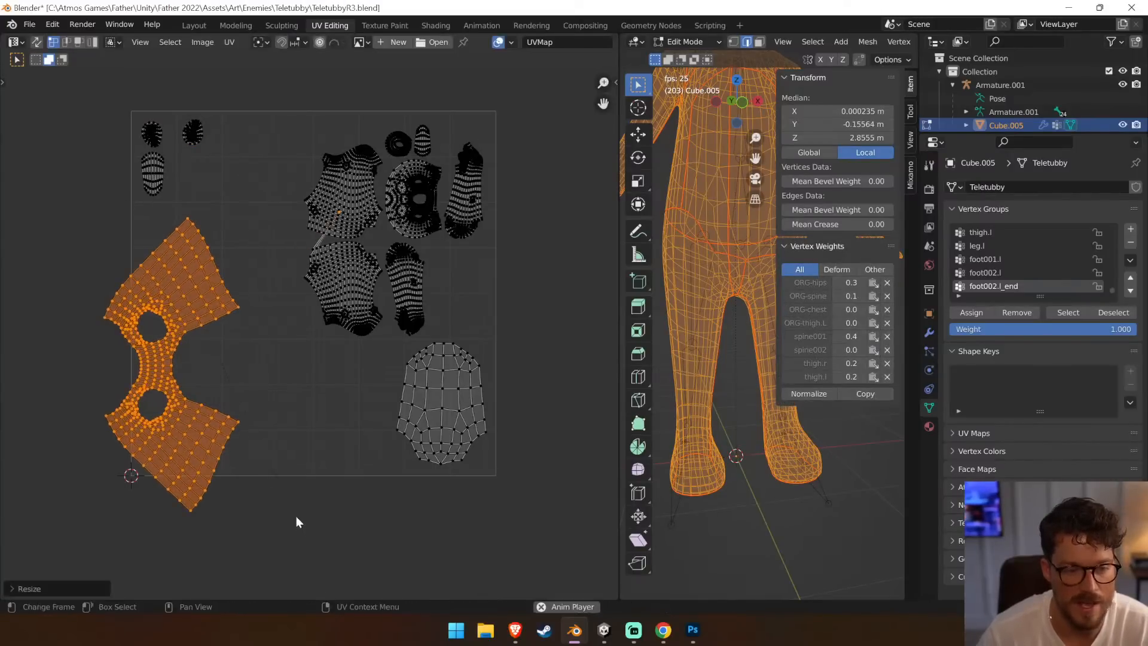
{"action": "left_click_drag", "start_coordinate": [105, 225], "coordinate": [275, 514]}
{"action": "key", "text": "s"}
{"action": "left_click", "coordinate": [325, 508]}
{"action": "key", "text": "ctrl+z"}
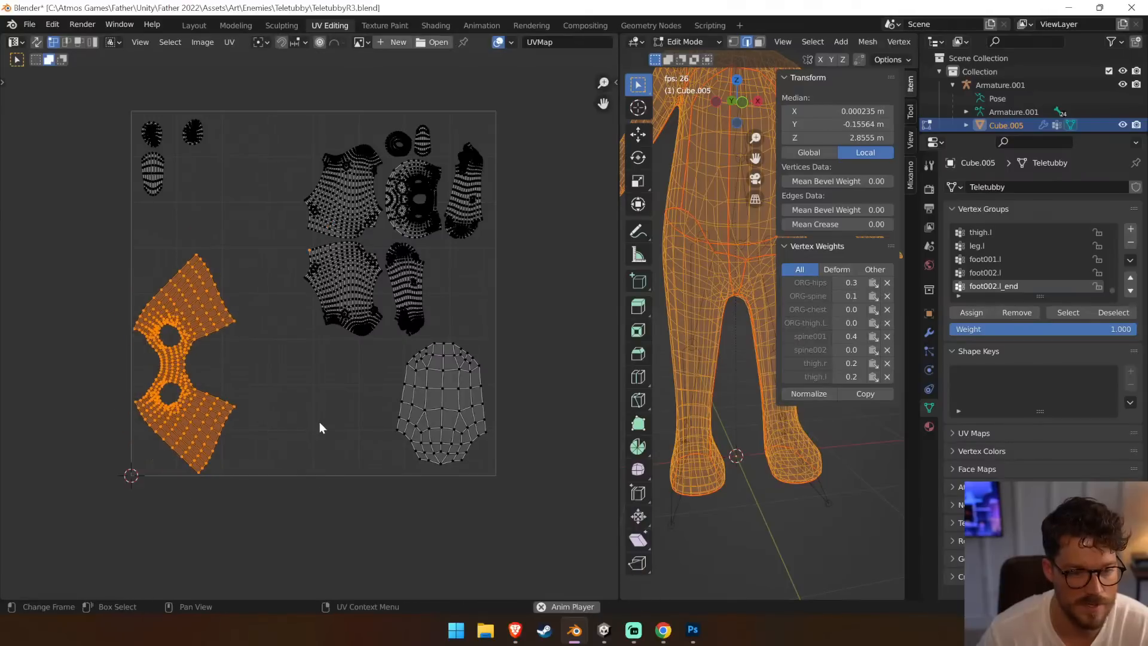
Scale up the large UV island with the two round holes and reposition it inside the UV square
{"action": "left_click", "coordinate": [88, 272]}
{"action": "left_click_drag", "start_coordinate": [96, 251], "coordinate": [246, 489]}
{"action": "key", "text": "s"}
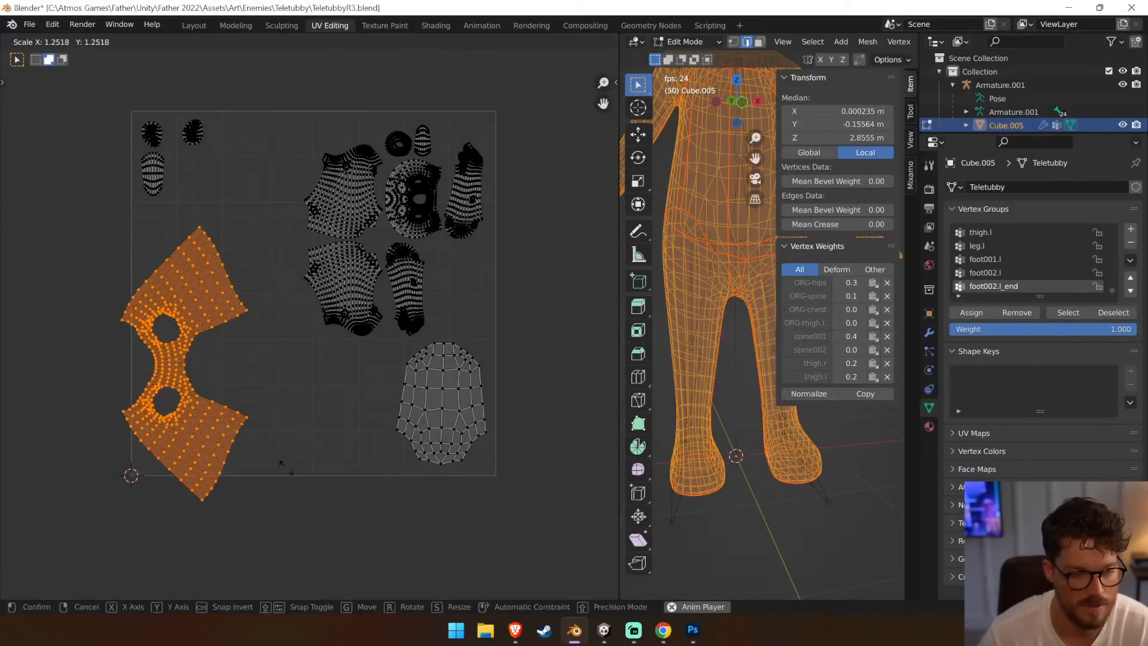
{"action": "left_click", "coordinate": [306, 453]}
{"action": "key", "text": "g"}
{"action": "left_click", "coordinate": [338, 407]}
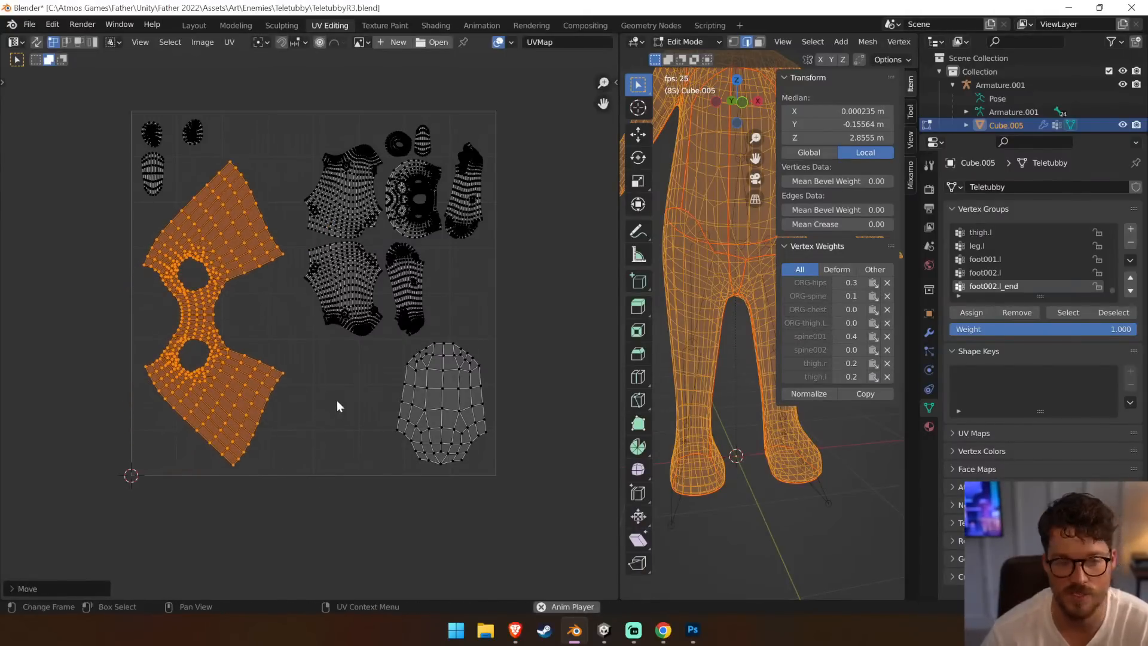
{"action": "left_click", "coordinate": [525, 373]}
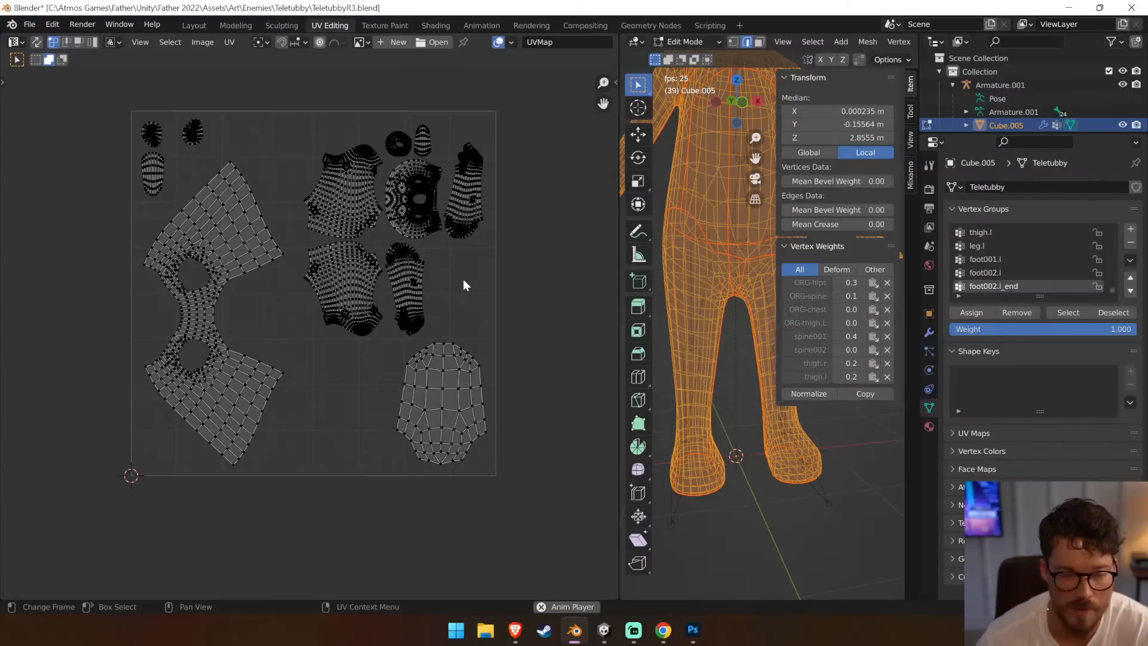
Select all UV islands and pack them with Pack Islands
{"action": "key", "text": "a"}
{"action": "left_click", "coordinate": [191, 42]}
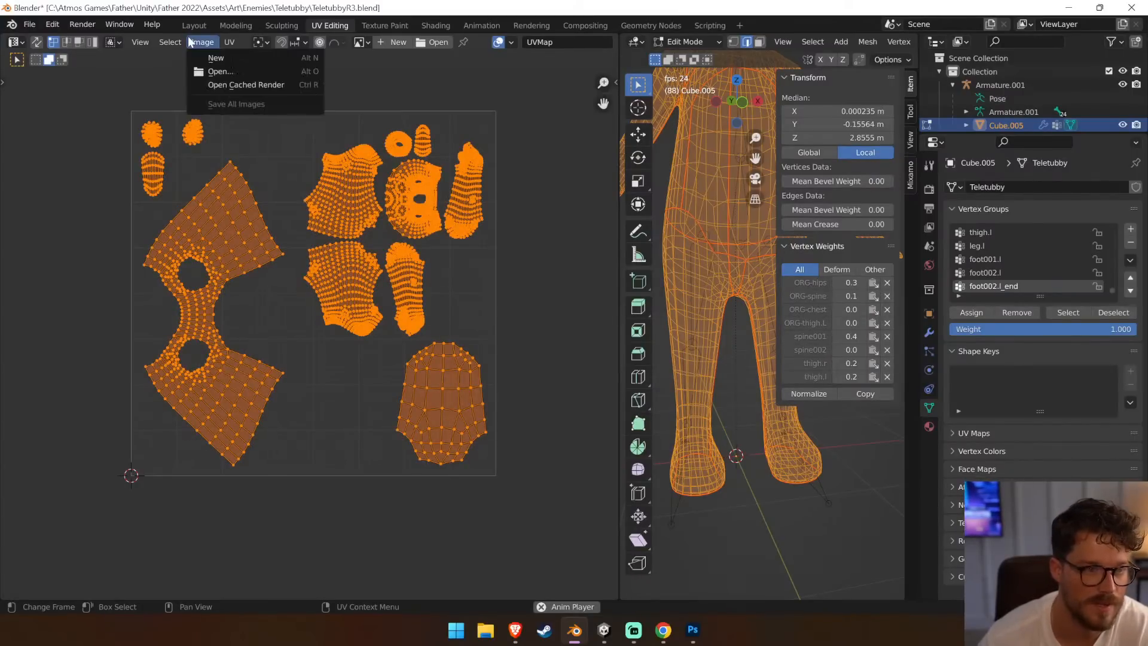
{"action": "mouse_move", "coordinate": [229, 42]}
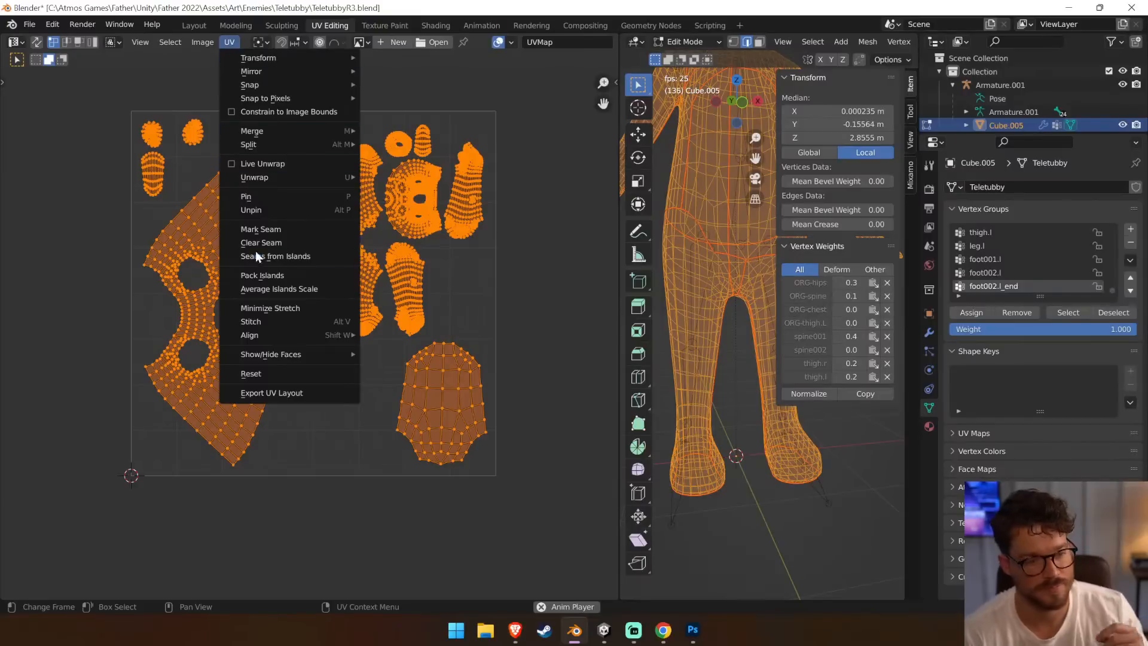
{"action": "left_click", "coordinate": [268, 276]}
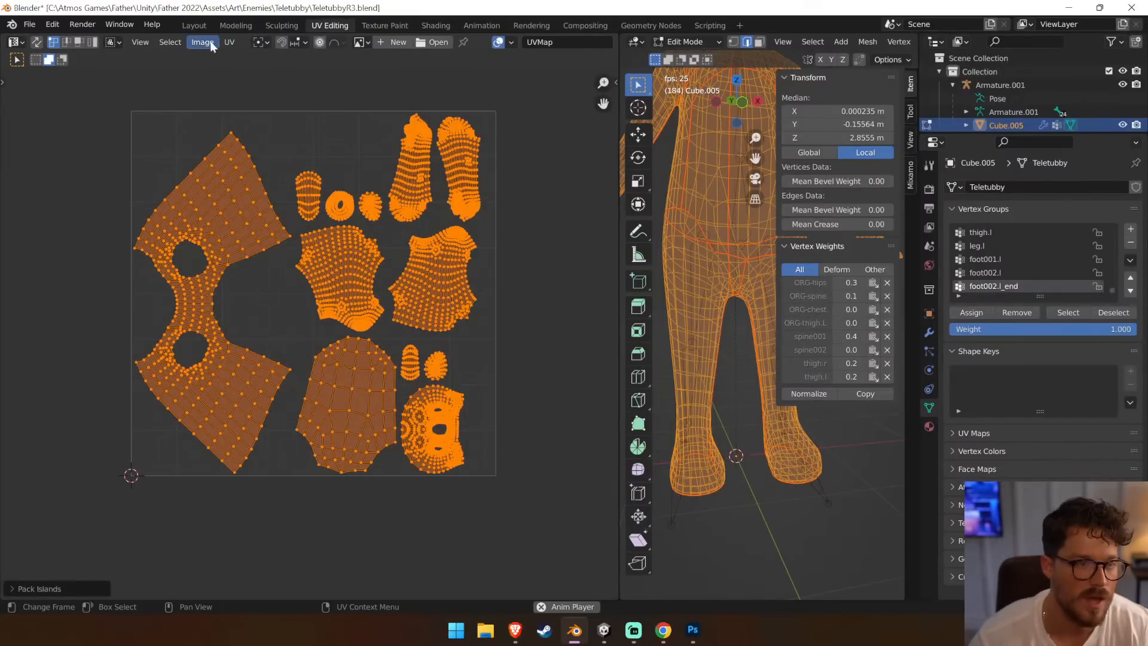
Export the UV layout as a PNG to the Downloads folder, overwriting TeletubbyUV.png
{"action": "left_click", "coordinate": [229, 42]}
{"action": "left_click", "coordinate": [327, 390]}
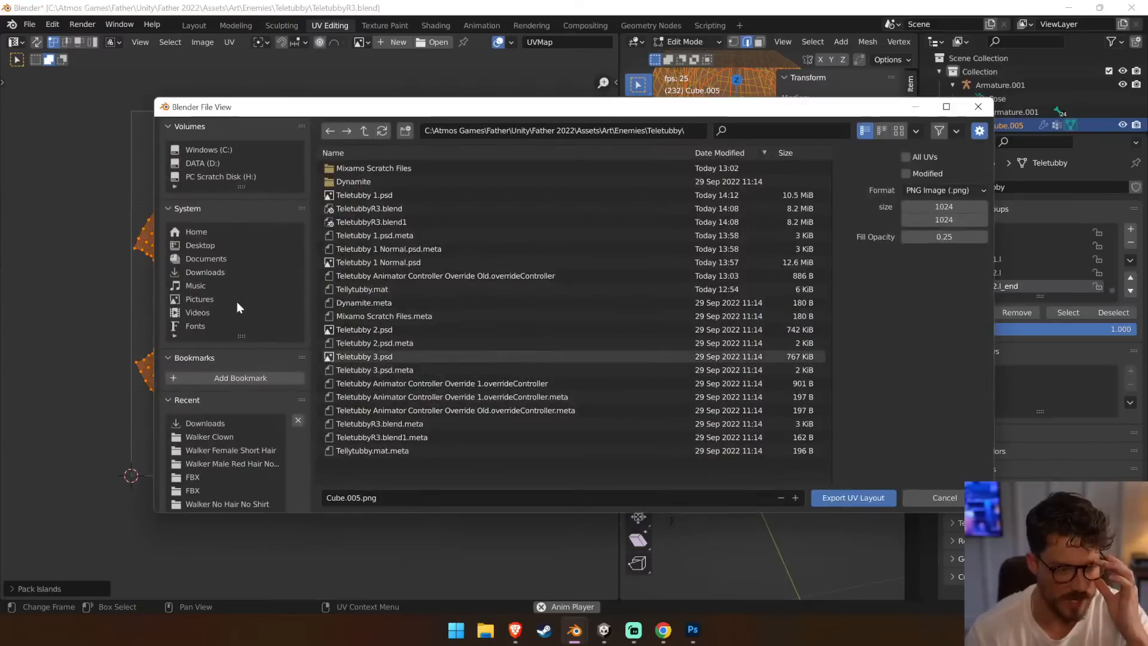
{"action": "left_click", "coordinate": [221, 270]}
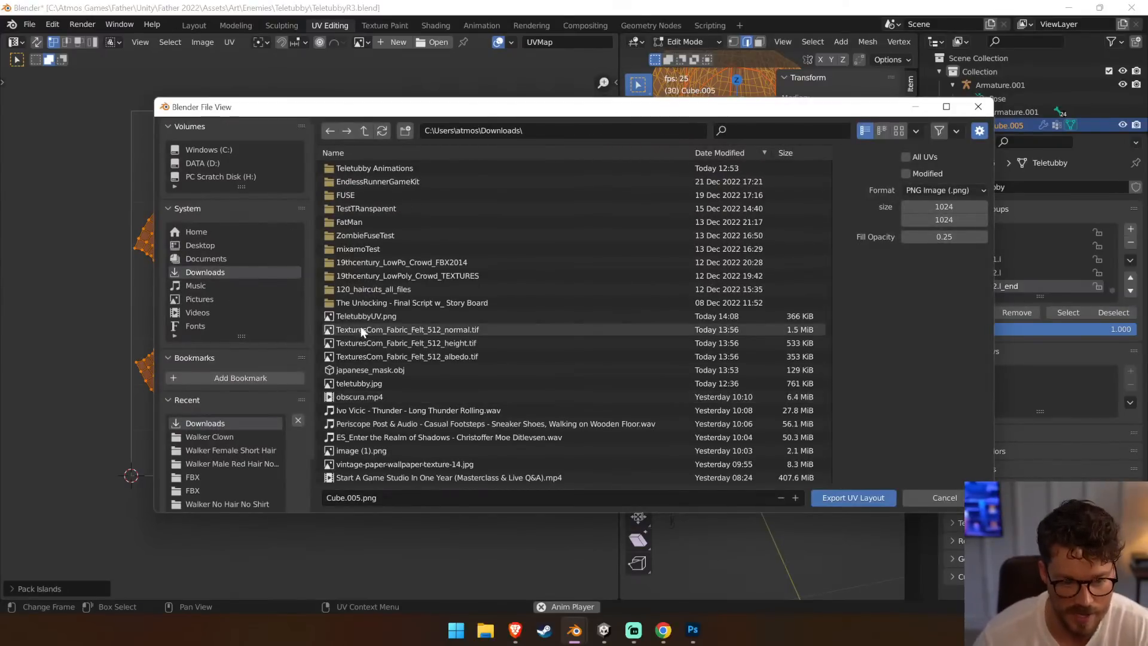
{"action": "left_click", "coordinate": [363, 315]}
{"action": "left_click", "coordinate": [879, 500]}
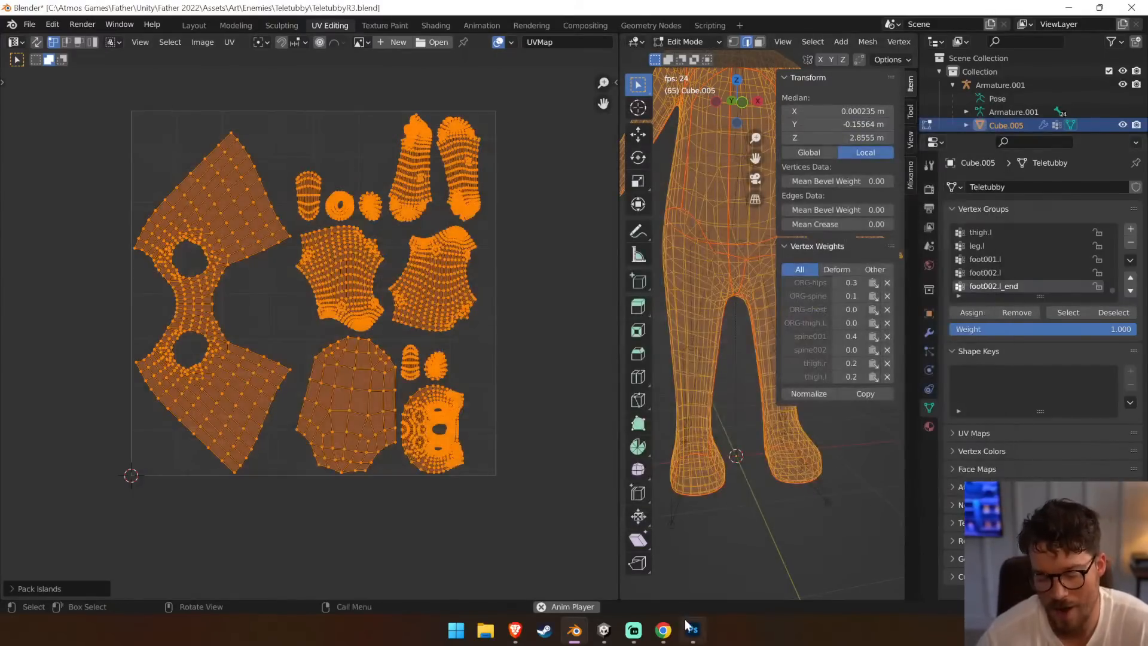
Switch to Photoshop and place the exported TeletubbyUV image as an embedded object in Teletubby 1.psd
{"action": "mouse_move", "coordinate": [691, 628]}
{"action": "left_click", "coordinate": [671, 596]}
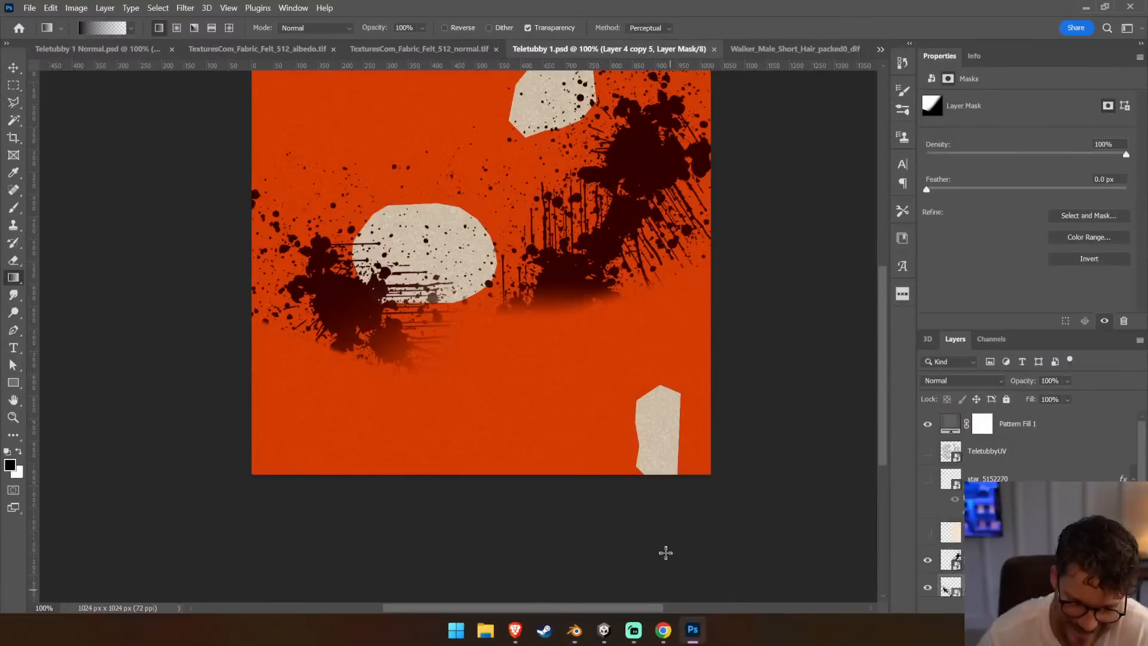
{"action": "left_click", "coordinate": [29, 7]}
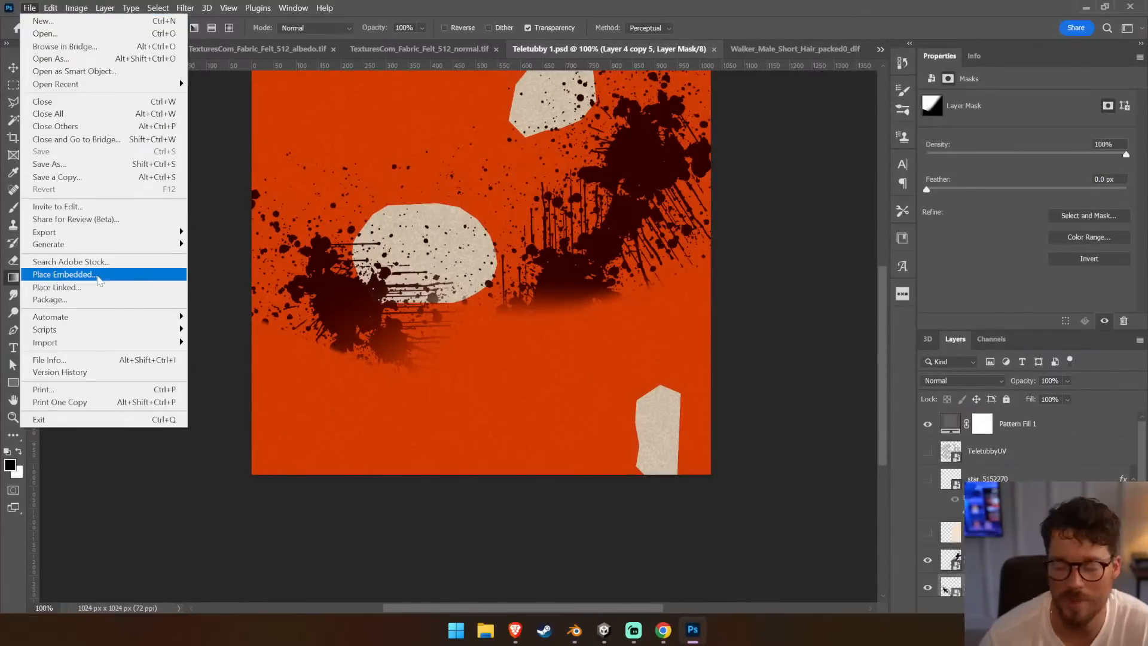
{"action": "left_click", "coordinate": [66, 275]}
{"action": "double_click", "coordinate": [282, 129]}
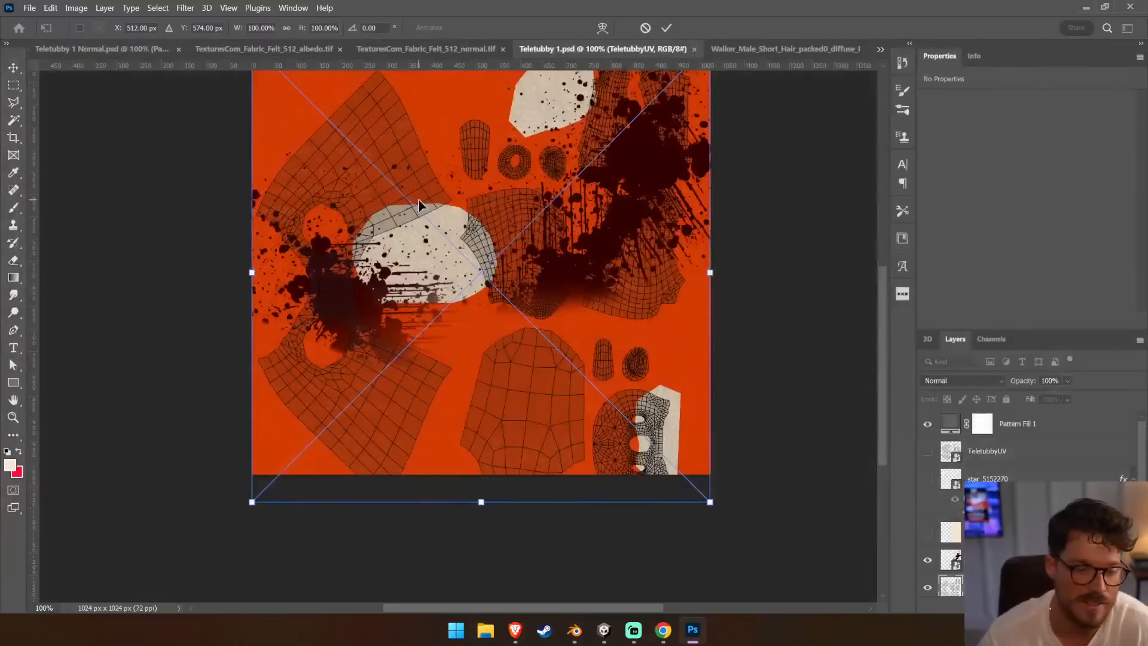
{"action": "key", "text": "Return"}
Move the placed UV layout to X 28 px and Y 10 px, and delete its layer
{"action": "left_click_drag", "start_coordinate": [486, 273], "coordinate": [486, 332]}
{"action": "key", "text": "v"}
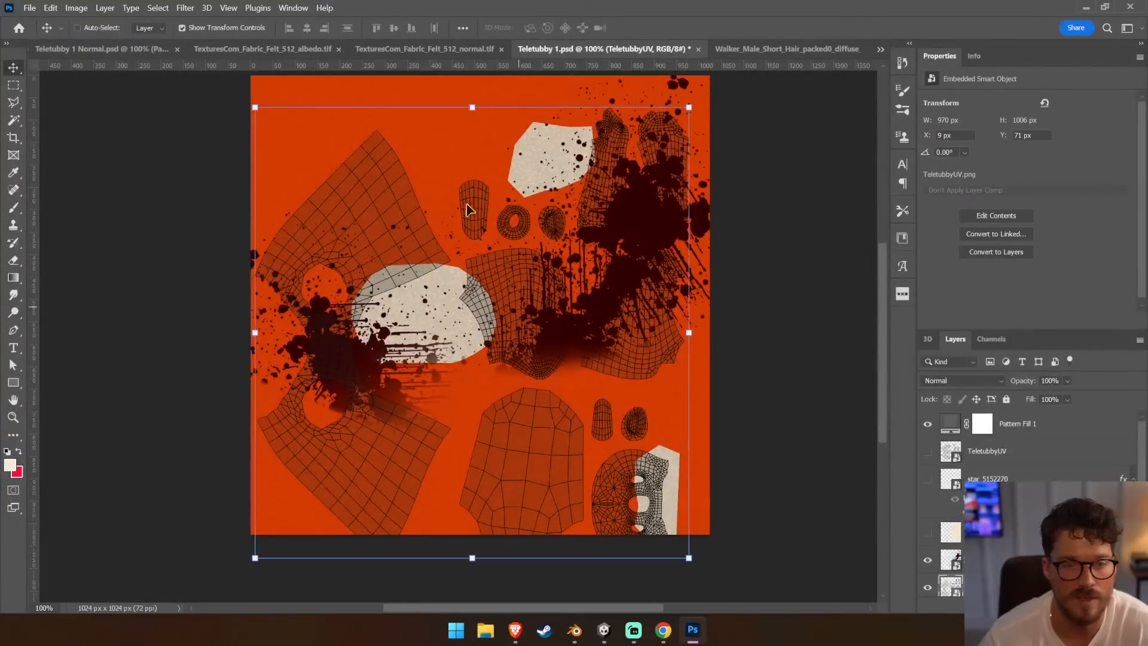
{"action": "left_click_drag", "start_coordinate": [410, 187], "coordinate": [417, 154]}
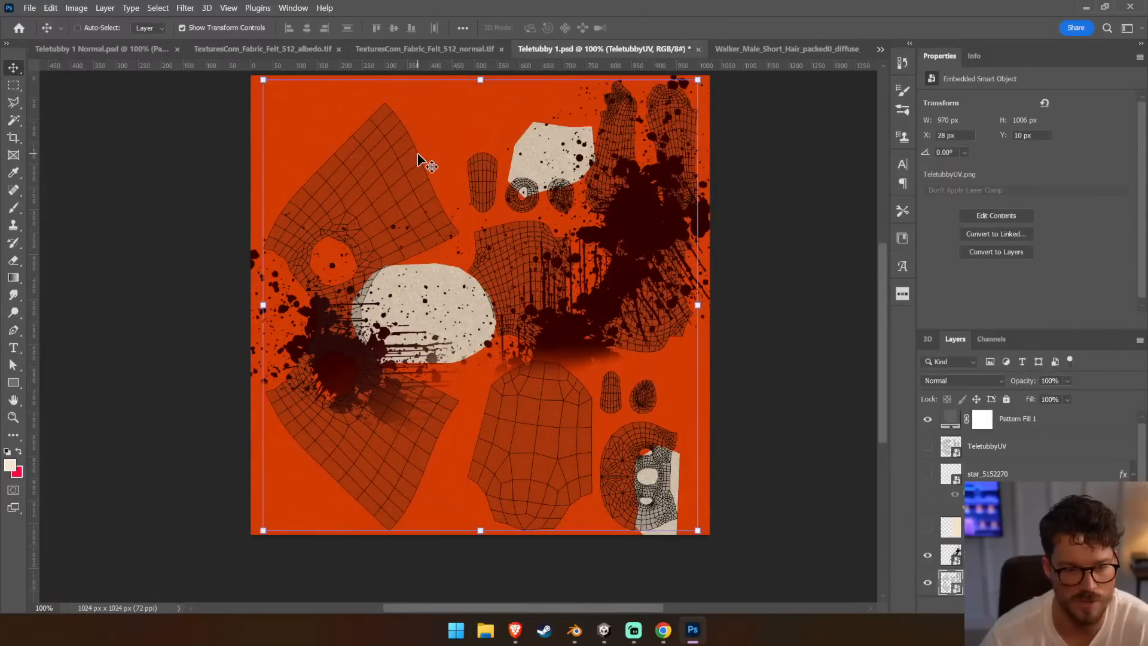
{"action": "key", "text": "Delete"}
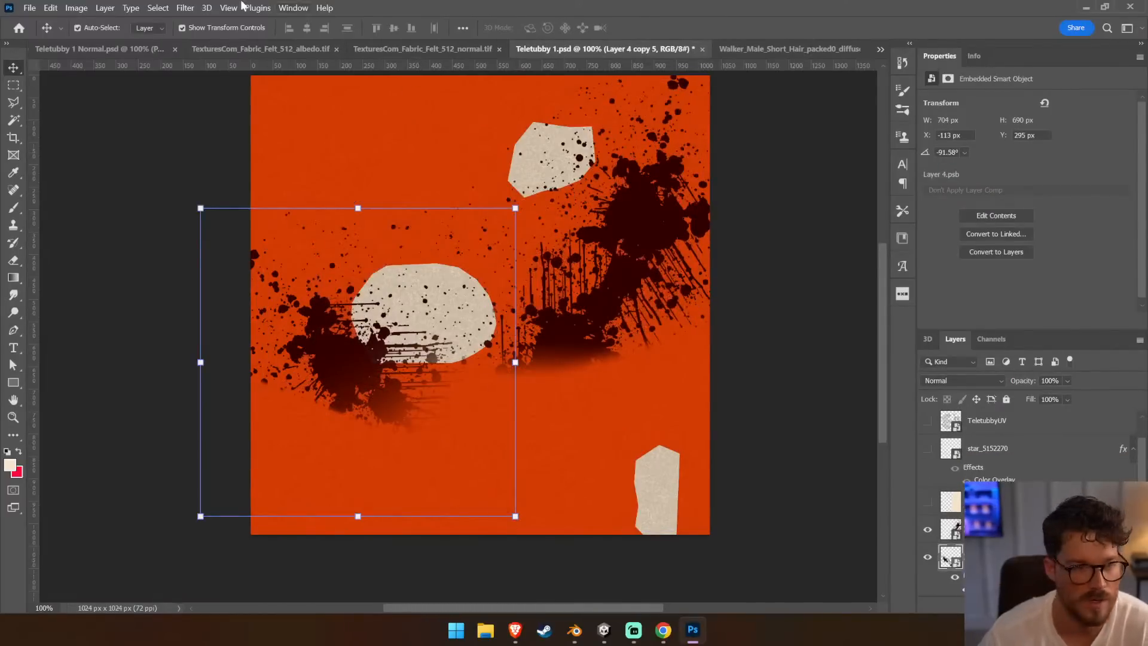
{"action": "left_click", "coordinate": [29, 9]}
{"action": "left_click", "coordinate": [45, 34]}
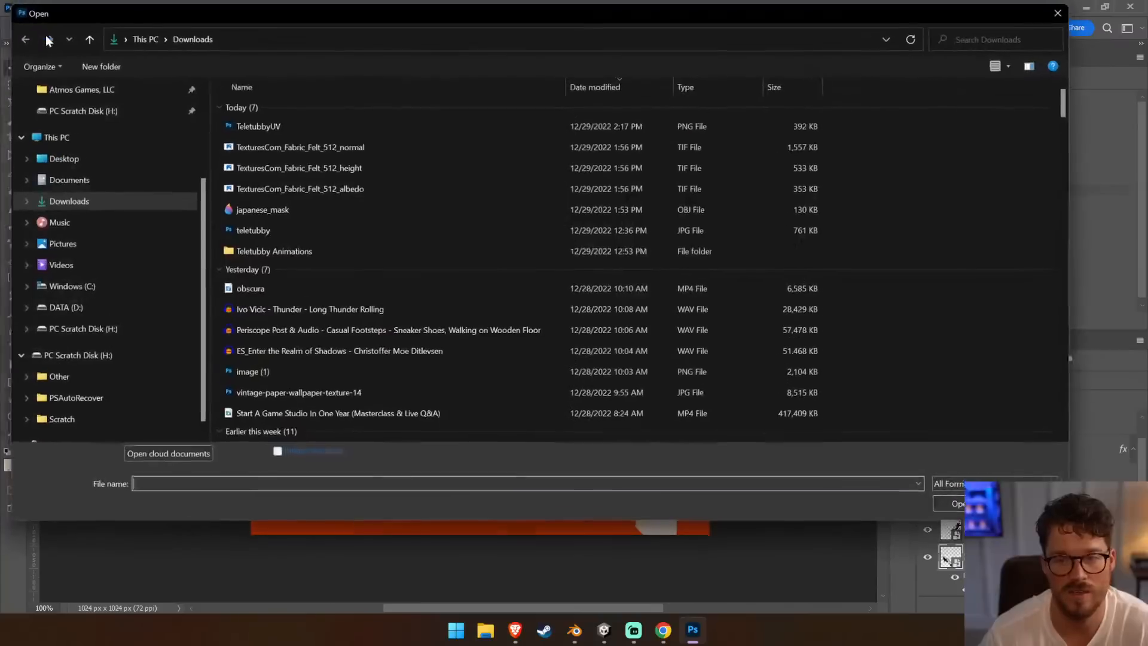
{"action": "key", "text": "Escape"}
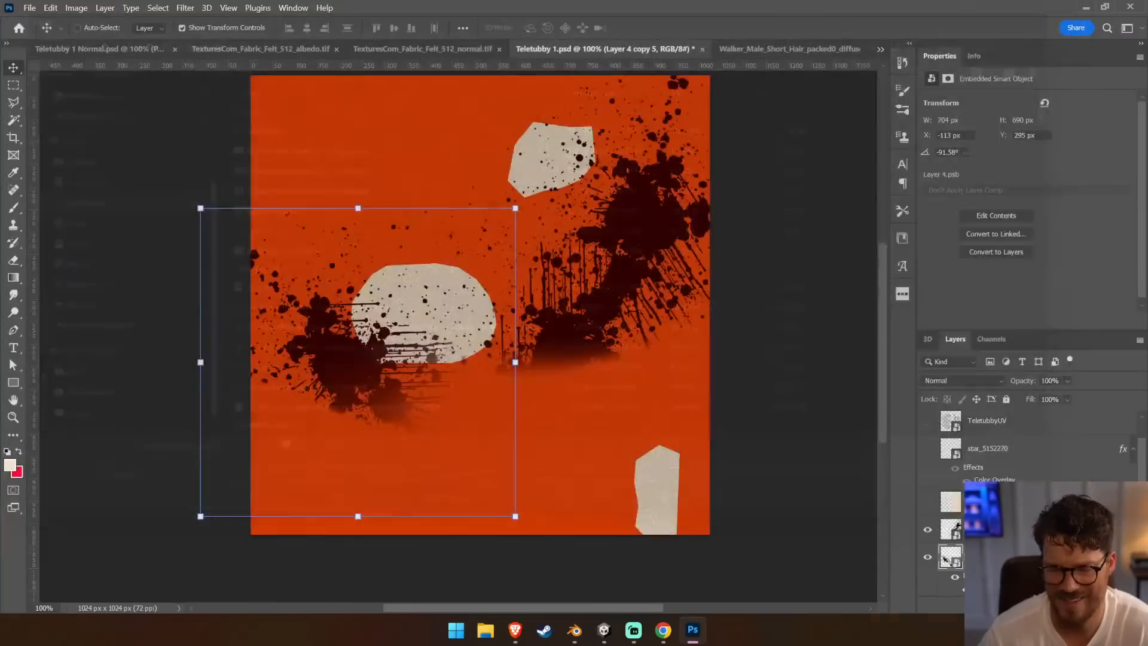
Switch to Blender and check the format and size settings for exporting the UV layout
{"action": "left_click", "coordinate": [573, 630]}
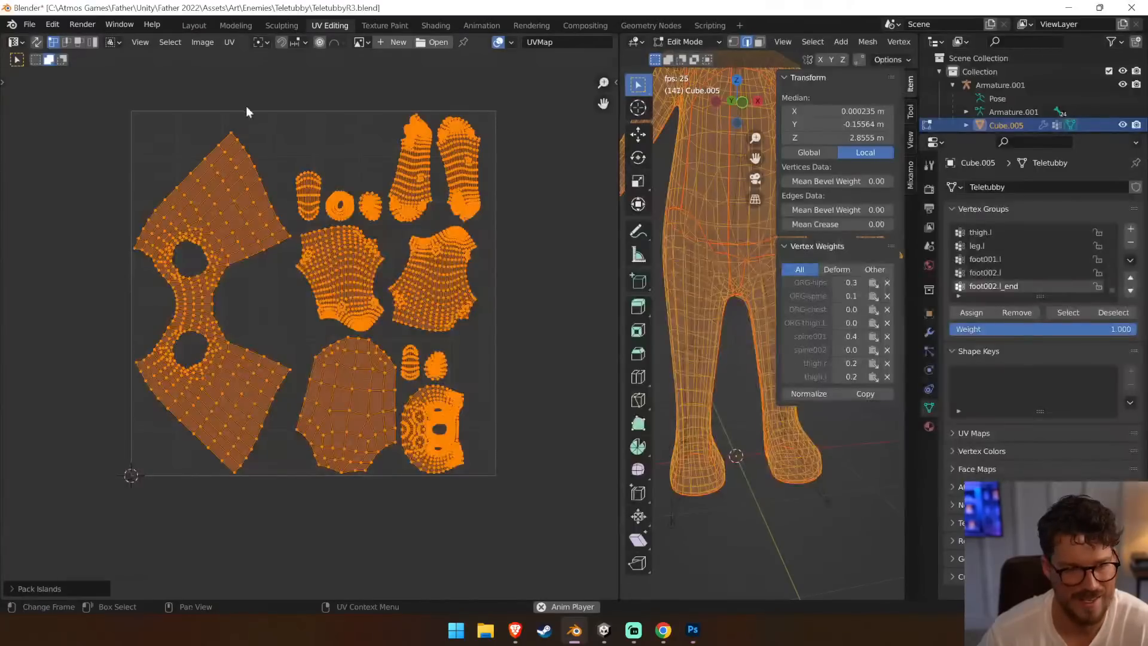
{"action": "left_click", "coordinate": [228, 41]}
{"action": "left_click", "coordinate": [296, 396]}
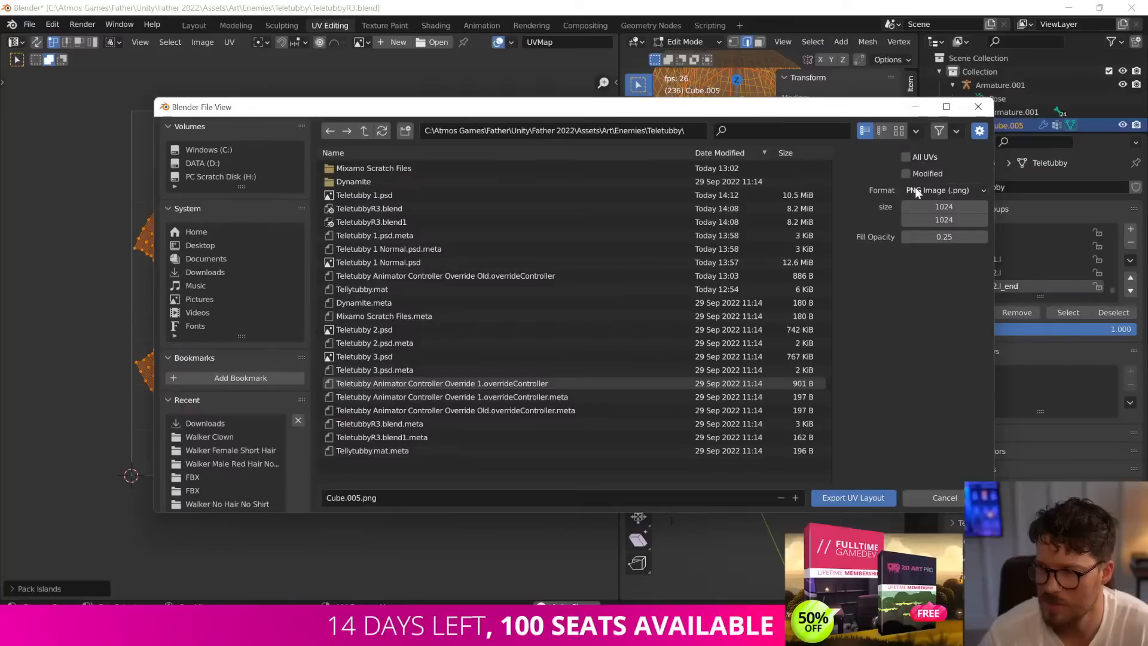
{"action": "left_click", "coordinate": [853, 498]}
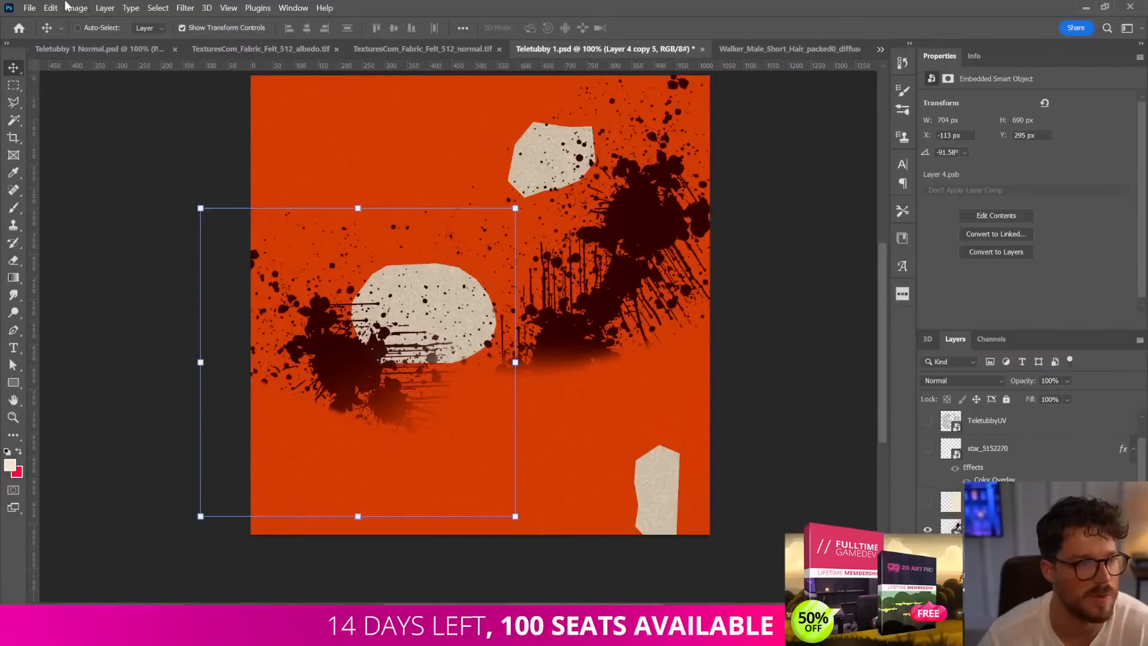
Check the pixel dimensions of Teletubby 1.psd in Photoshop's Image Size settings
{"action": "left_click", "coordinate": [50, 7]}
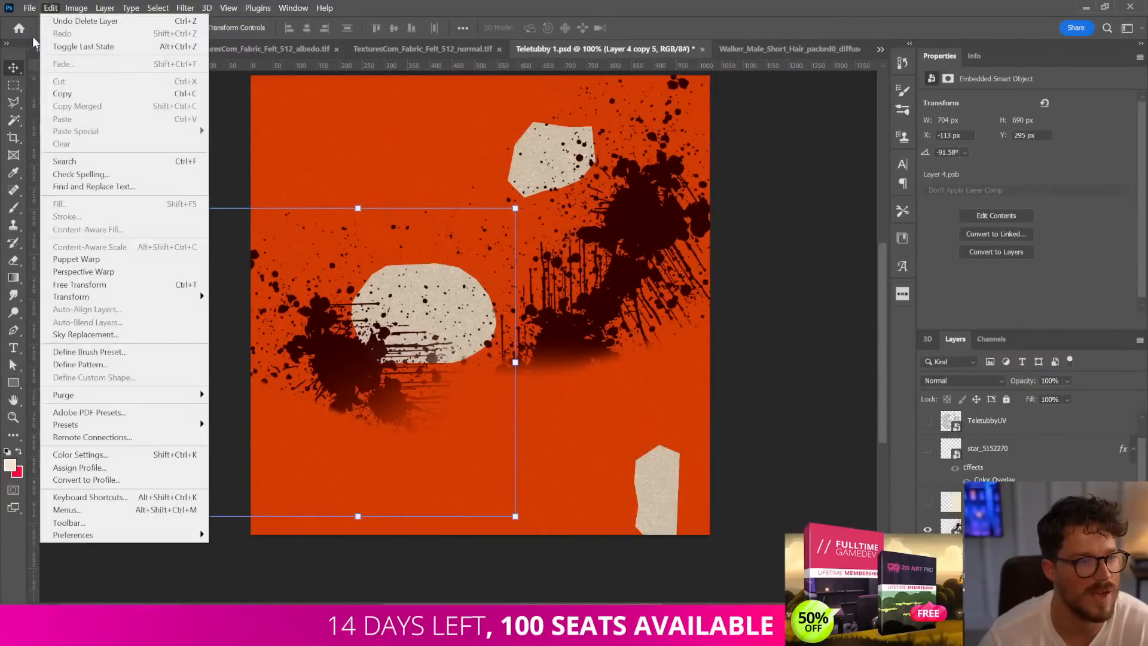
{"action": "left_click", "coordinate": [114, 99]}
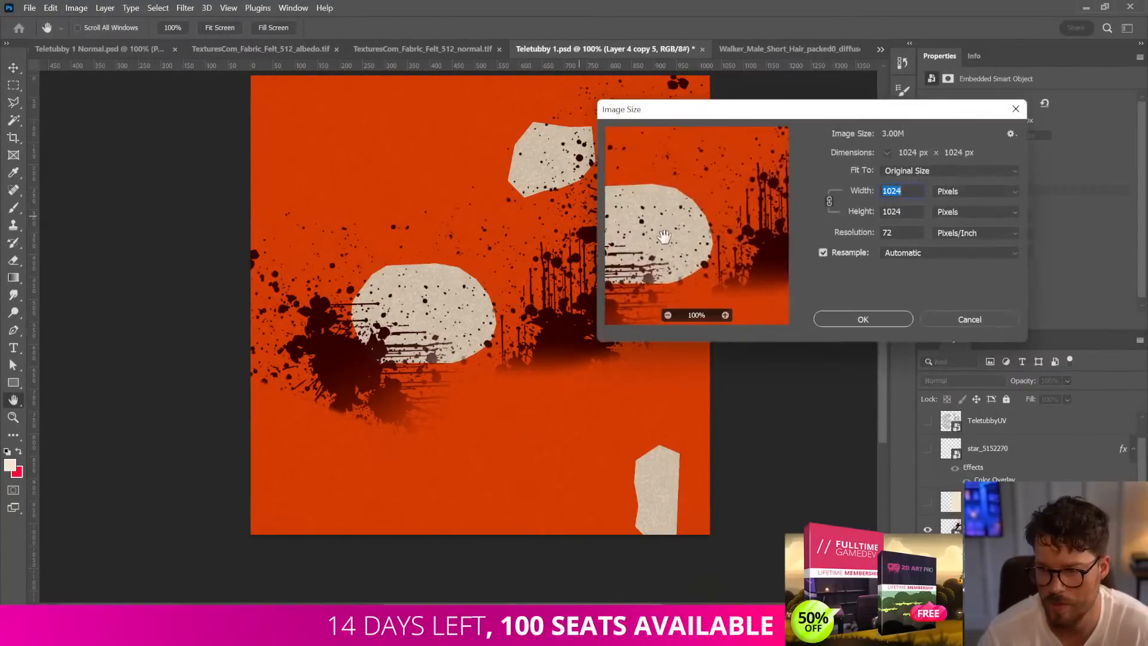
{"action": "left_click", "coordinate": [969, 319]}
Place TeletubbyUV.png from Downloads as an embedded object in the texture document again
{"action": "left_click", "coordinate": [7, 3]}
{"action": "left_click", "coordinate": [29, 8]}
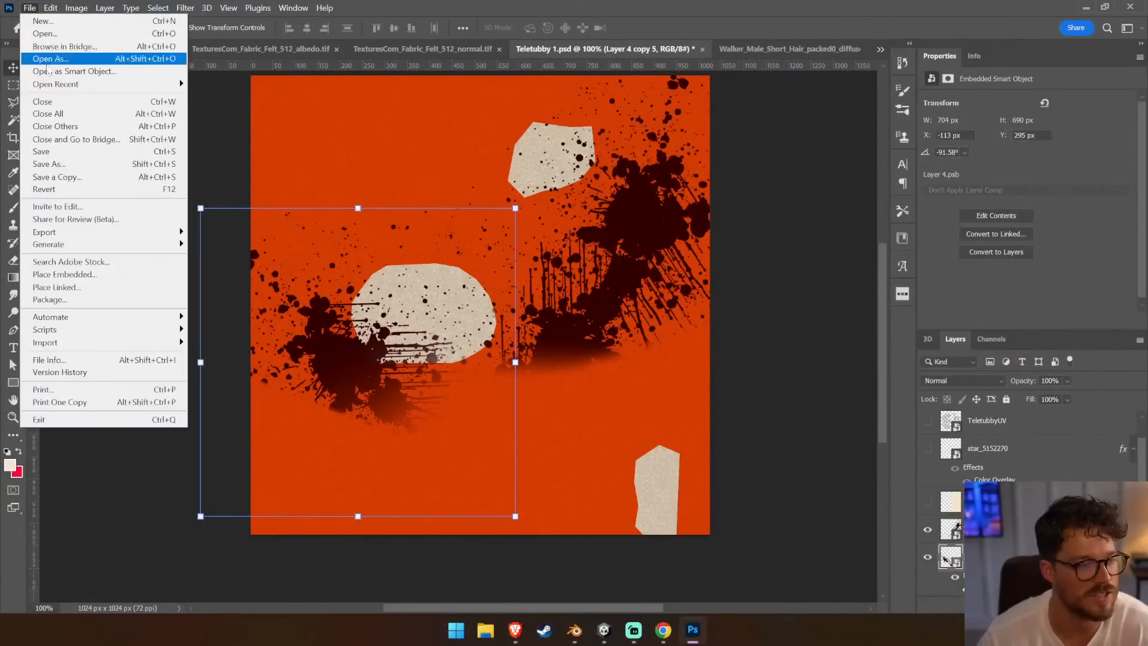
{"action": "left_click", "coordinate": [93, 277]}
{"action": "double_click", "coordinate": [323, 126]}
{"action": "key", "text": "Return"}
{"action": "key", "text": "shift+alt+m"}
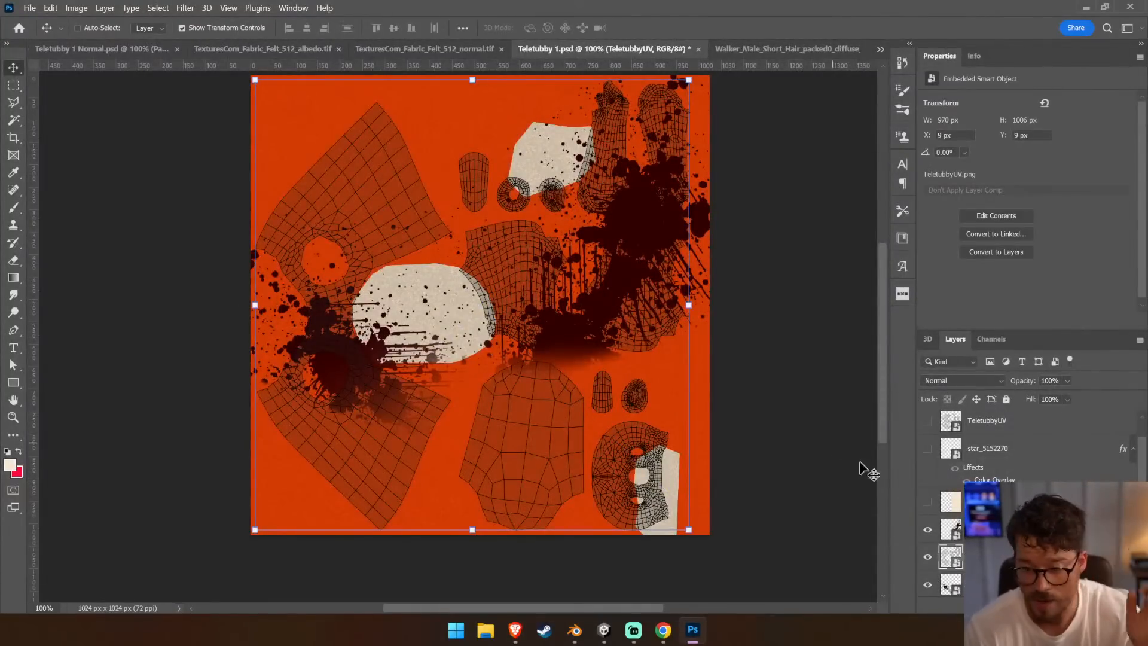
Expand the layer list and hide the blood splatter layers Layer 4 copy 7 and Layer 4 copy 5
{"action": "left_click", "coordinate": [336, 340]}
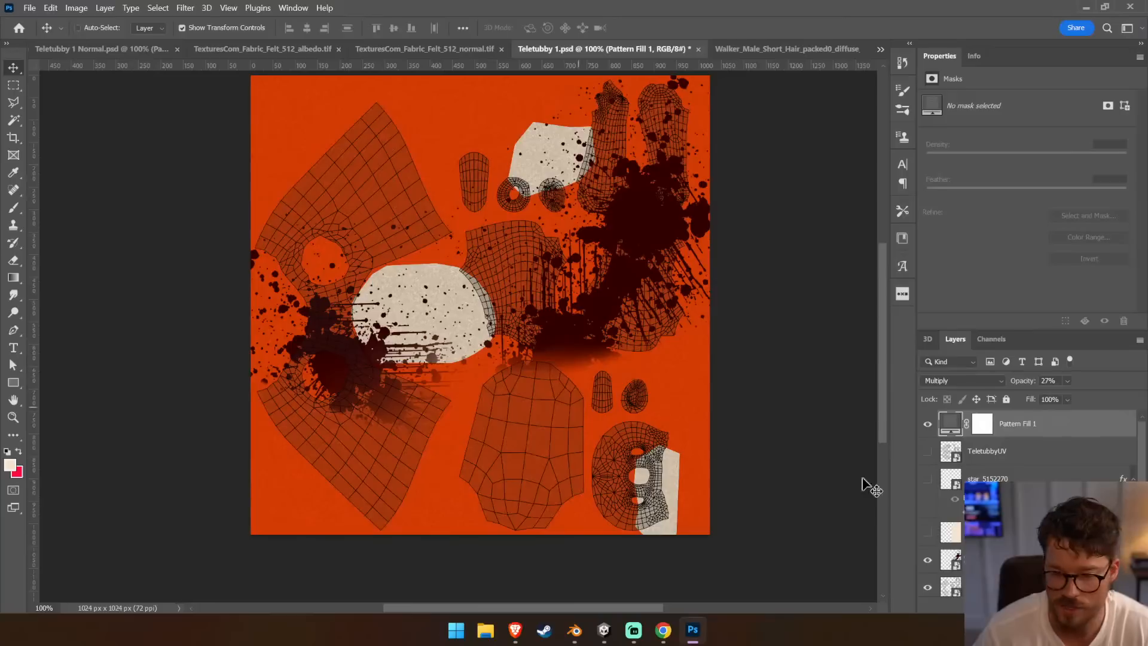
{"action": "left_click_drag", "start_coordinate": [1003, 334], "coordinate": [1021, 170]}
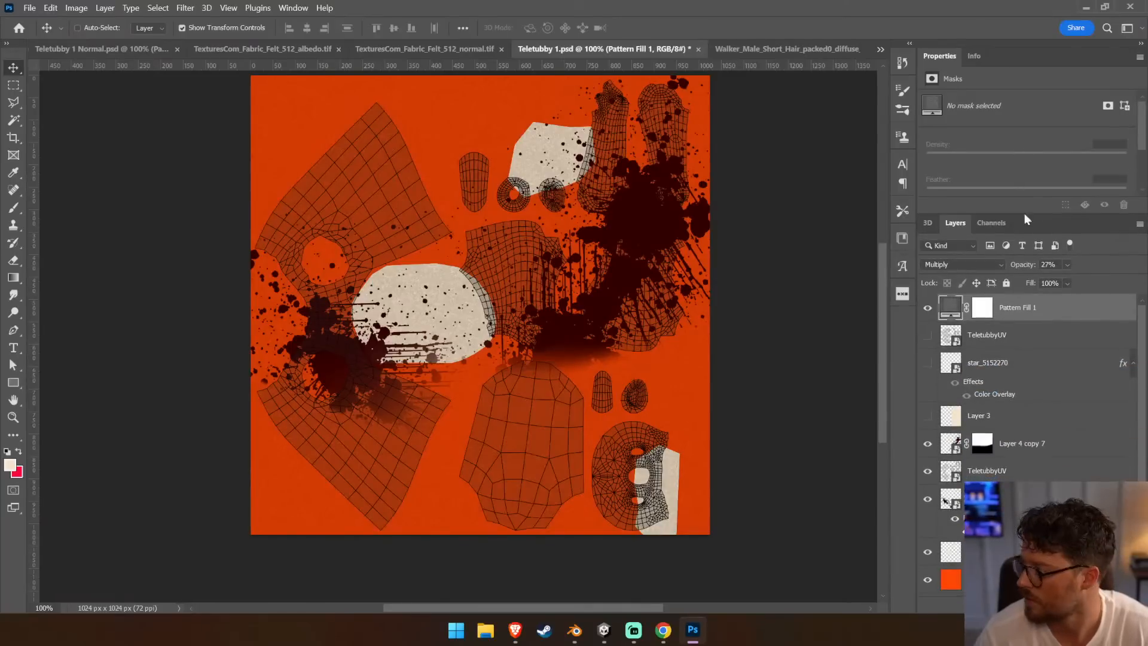
{"action": "scroll", "coordinate": [944, 496], "scroll_direction": "down", "scroll_amount": 1}
{"action": "left_click", "coordinate": [927, 419]}
{"action": "left_click", "coordinate": [927, 474]}
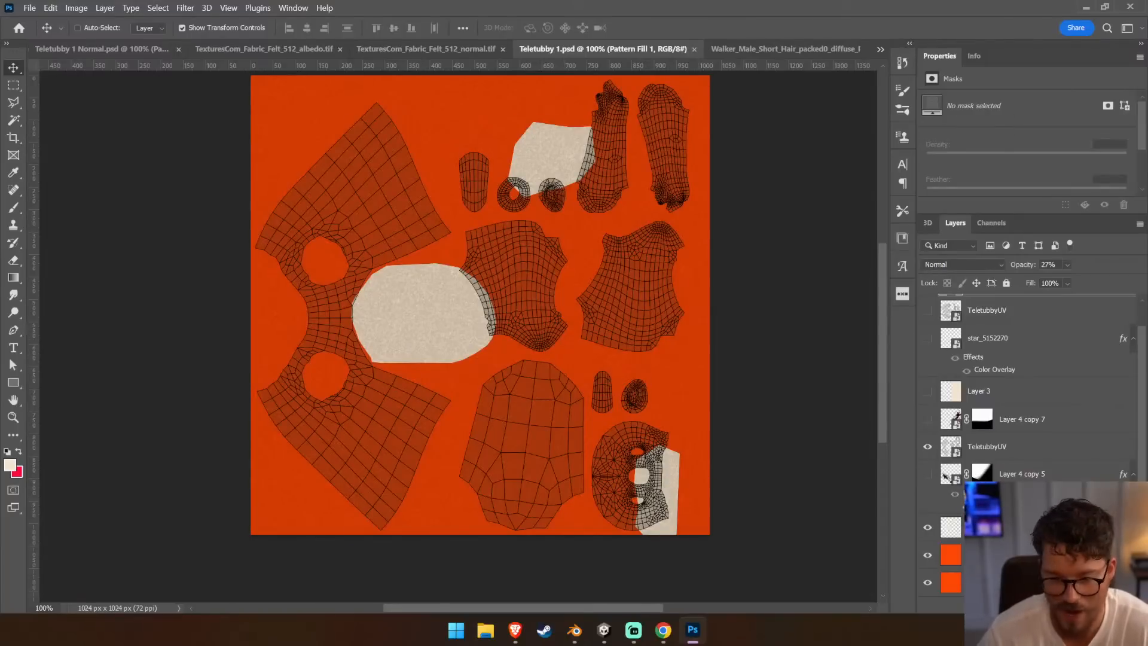
Delete the layer that holds the old cream patches
{"action": "left_click", "coordinate": [1004, 528]}
{"action": "key", "text": "Delete"}
Outline the belly island and the two narrow oblong islands on Layer 4 and fill them with the cream gradient
{"action": "left_click", "coordinate": [13, 102]}
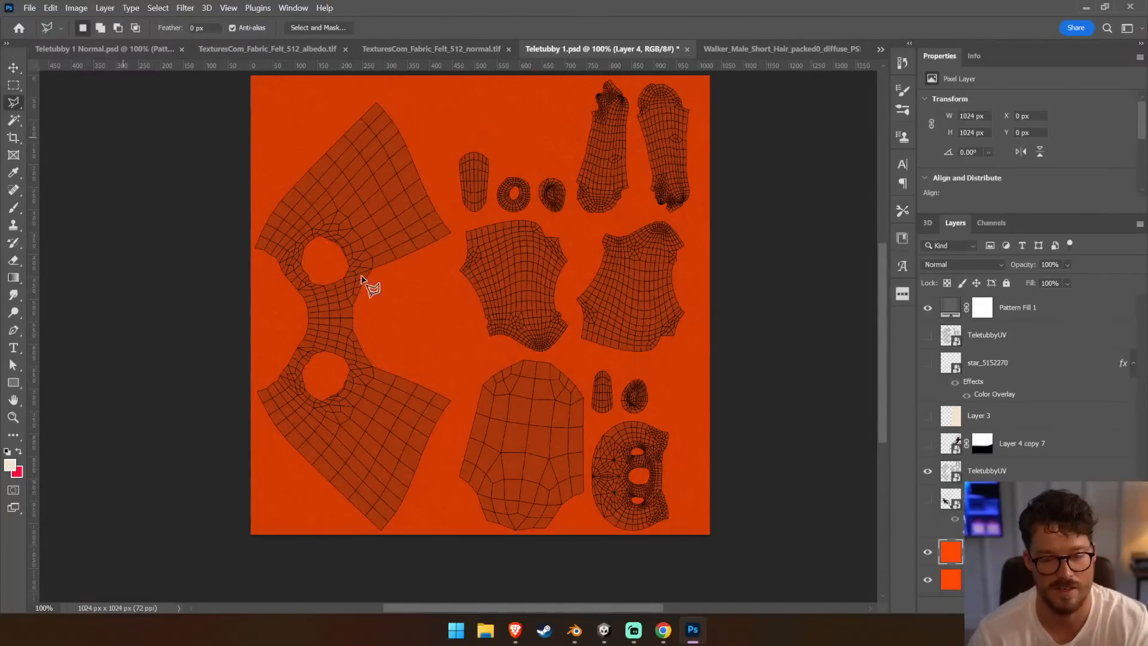
{"action": "mouse_move", "coordinate": [462, 406]}
{"action": "left_mouse_down"}
{"action": "mouse_move", "coordinate": [454, 531]}
{"action": "mouse_move", "coordinate": [563, 525]}
{"action": "left_mouse_up"}
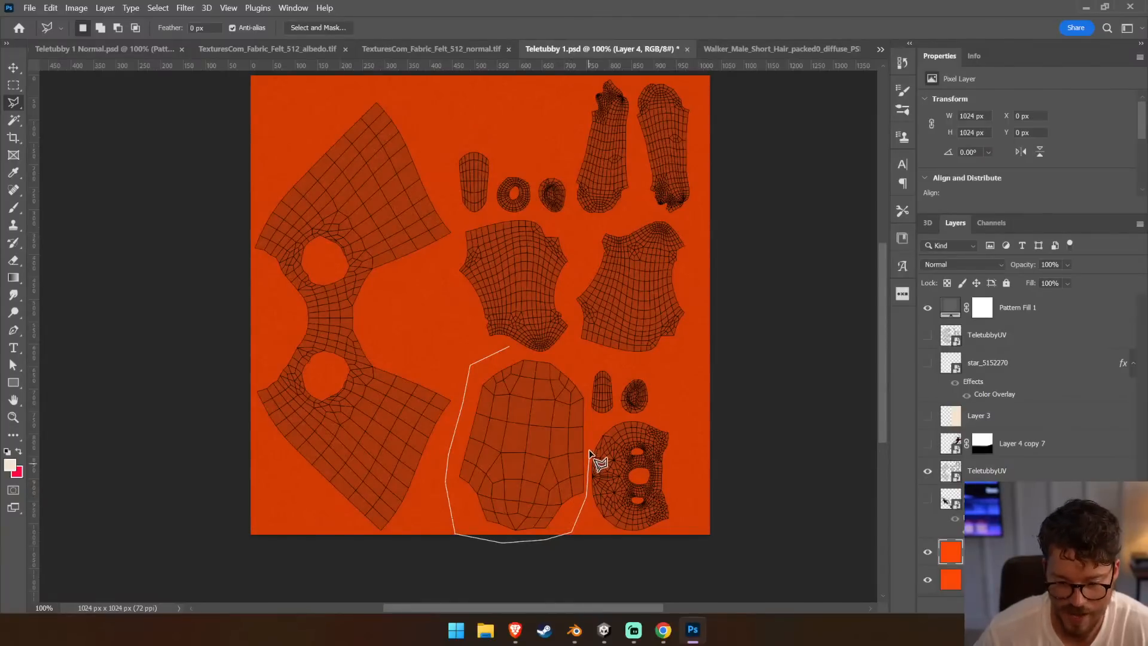
{"action": "left_click_drag", "start_coordinate": [580, 375], "coordinate": [560, 356]}
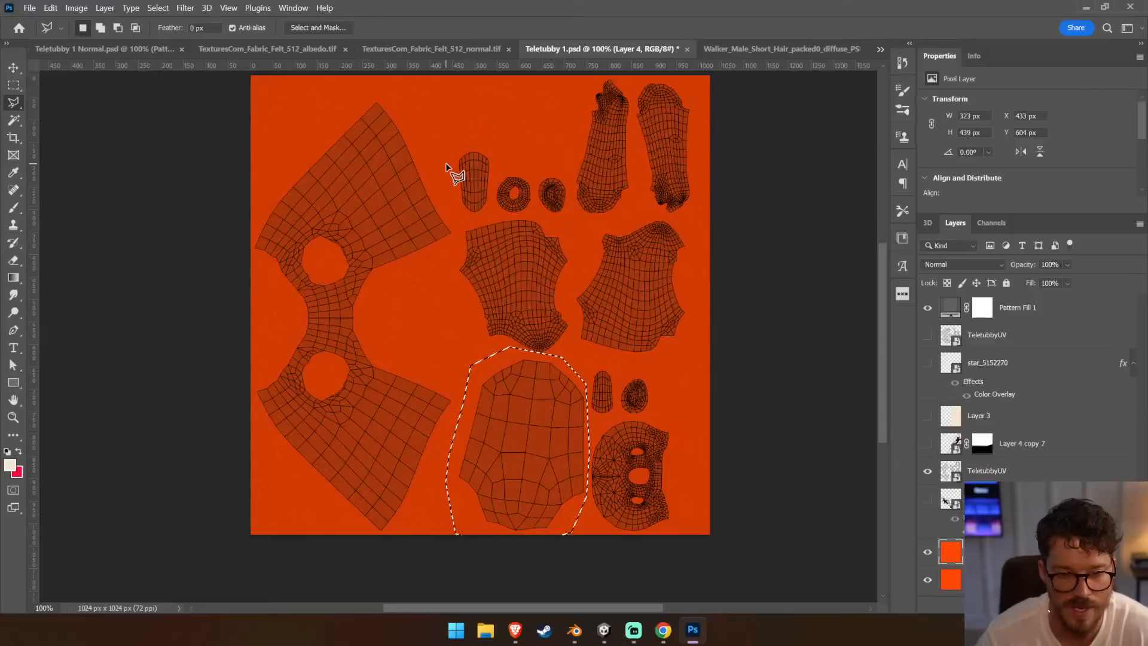
{"action": "left_click_drag", "start_coordinate": [452, 149], "coordinate": [500, 156], "text": "shift"}
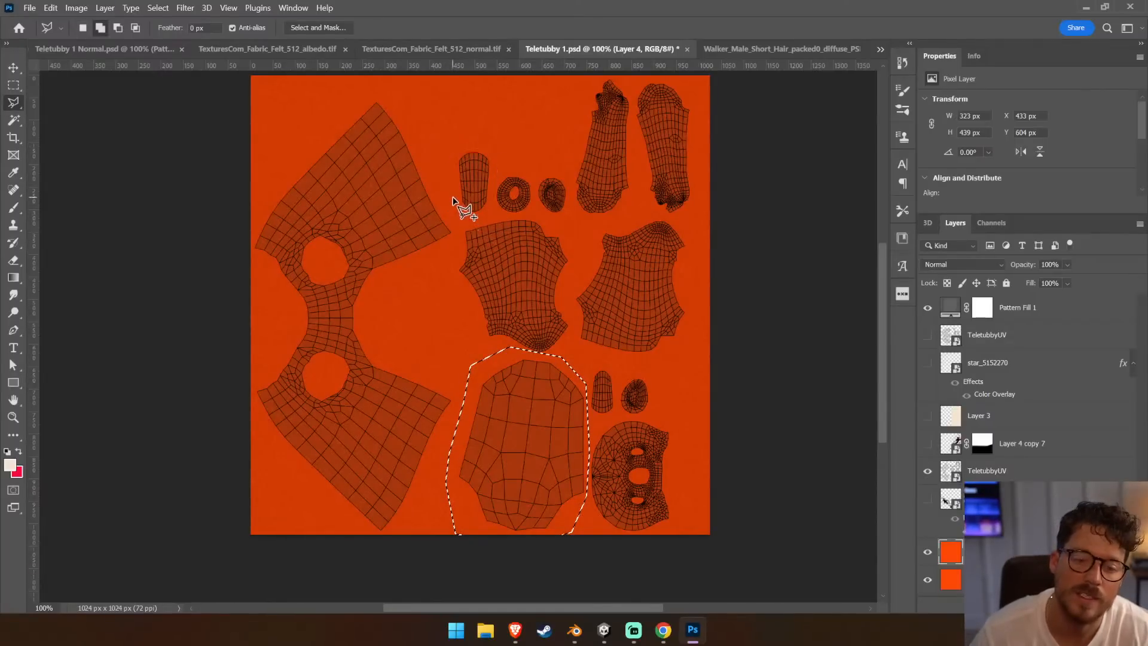
{"action": "left_click_drag", "start_coordinate": [453, 200], "coordinate": [452, 179], "text": "shift"}
{"action": "mouse_move", "coordinate": [593, 416]}
{"action": "left_mouse_down", "text": "shift"}
{"action": "mouse_move", "coordinate": [625, 434]}
{"action": "mouse_move", "coordinate": [618, 371]}
{"action": "mouse_move", "coordinate": [598, 364]}
{"action": "mouse_move", "coordinate": [612, 416]}
{"action": "left_mouse_up", "text": "shift"}
{"action": "key", "text": "g"}
{"action": "left_click_drag", "start_coordinate": [601, 457], "coordinate": [671, 513]}
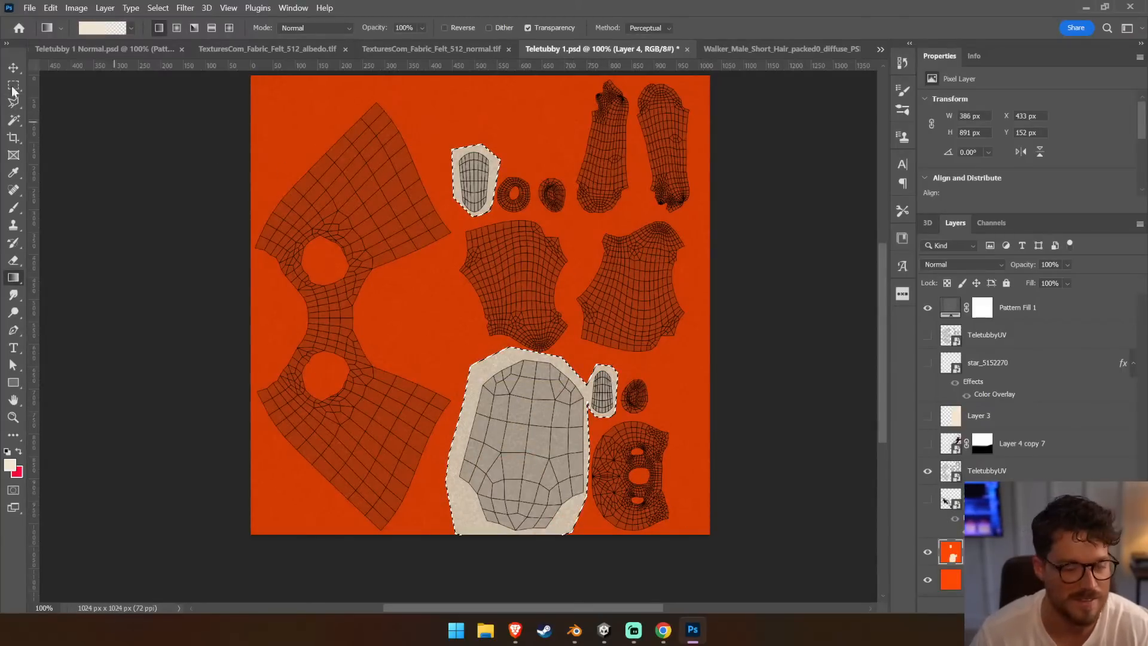
Select the ring-shaped island and the two small round islands, fill them with the cream gradient and deselect
{"action": "key", "text": "m"}
{"action": "mouse_move", "coordinate": [493, 173]}
{"action": "left_mouse_down"}
{"action": "mouse_move", "coordinate": [554, 223]}
{"action": "mouse_move", "coordinate": [571, 218]}
{"action": "mouse_move", "coordinate": [533, 218]}
{"action": "left_mouse_up"}
{"action": "left_click_drag", "start_coordinate": [535, 172], "coordinate": [571, 219], "text": "shift"}
{"action": "left_click_drag", "start_coordinate": [661, 372], "coordinate": [661, 427], "text": "shift"}
{"action": "key", "text": "g"}
{"action": "key", "text": "ctrl+d"}
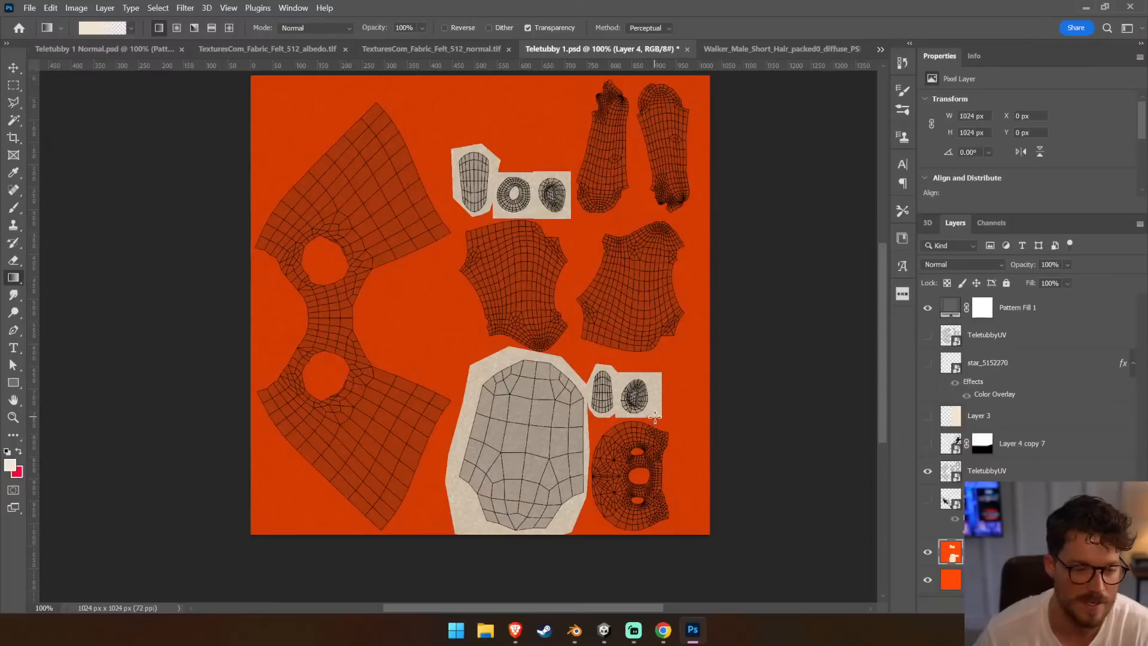
Hide the UV overlay, save the texture and switch to Unity to inspect the cream areas on the Teletubby
{"action": "left_click", "coordinate": [927, 472]}
{"action": "left_click", "coordinate": [604, 629]}
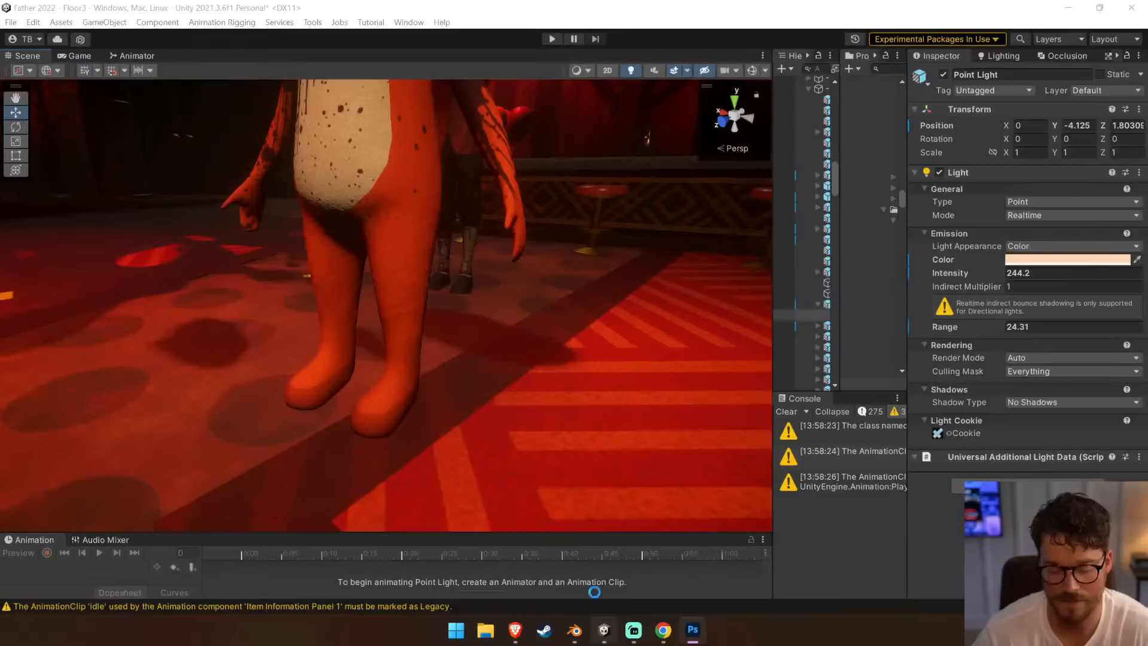
{"action": "left_click_drag", "start_coordinate": [462, 359], "coordinate": [589, 278], "text": "alt"}
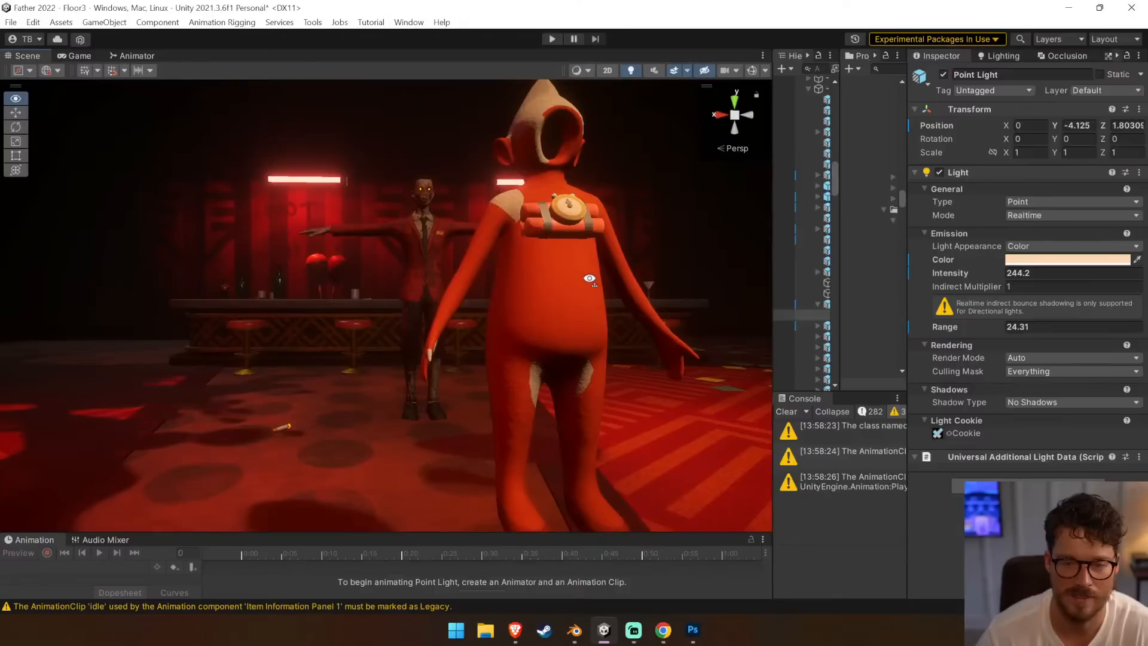
Switch back to Photoshop, show the upper TeletubbyUV layer and try deleting the star_5152270 layer
{"action": "key", "text": "alt+Tab"}
{"action": "key", "text": "v"}
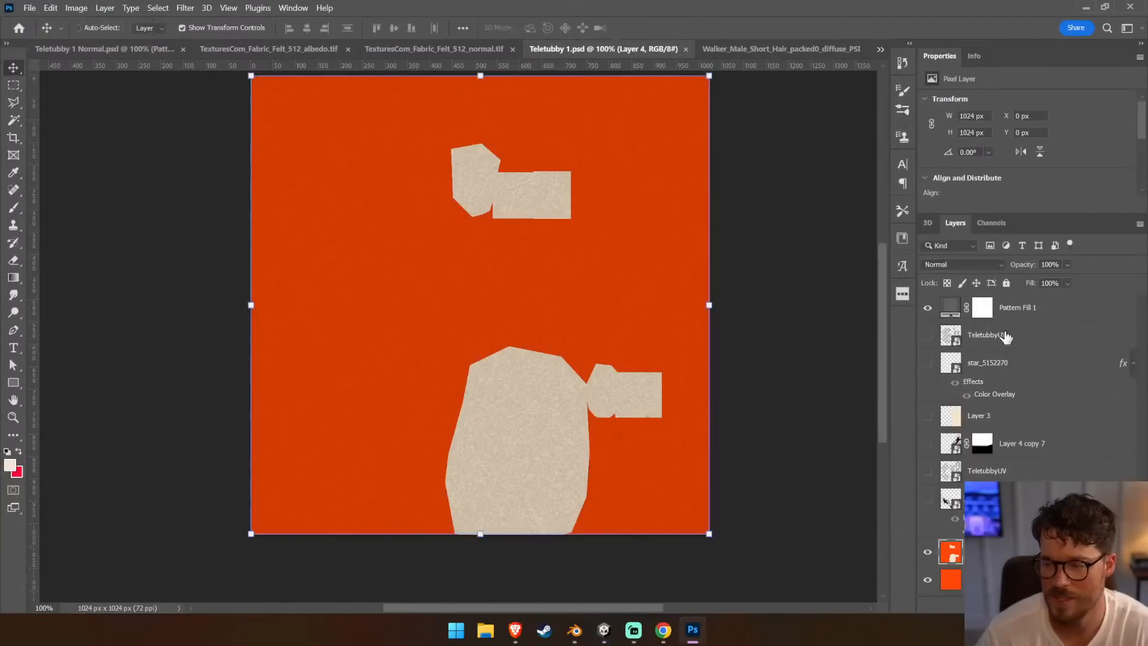
{"action": "left_click", "coordinate": [986, 334]}
{"action": "left_click", "coordinate": [928, 334]}
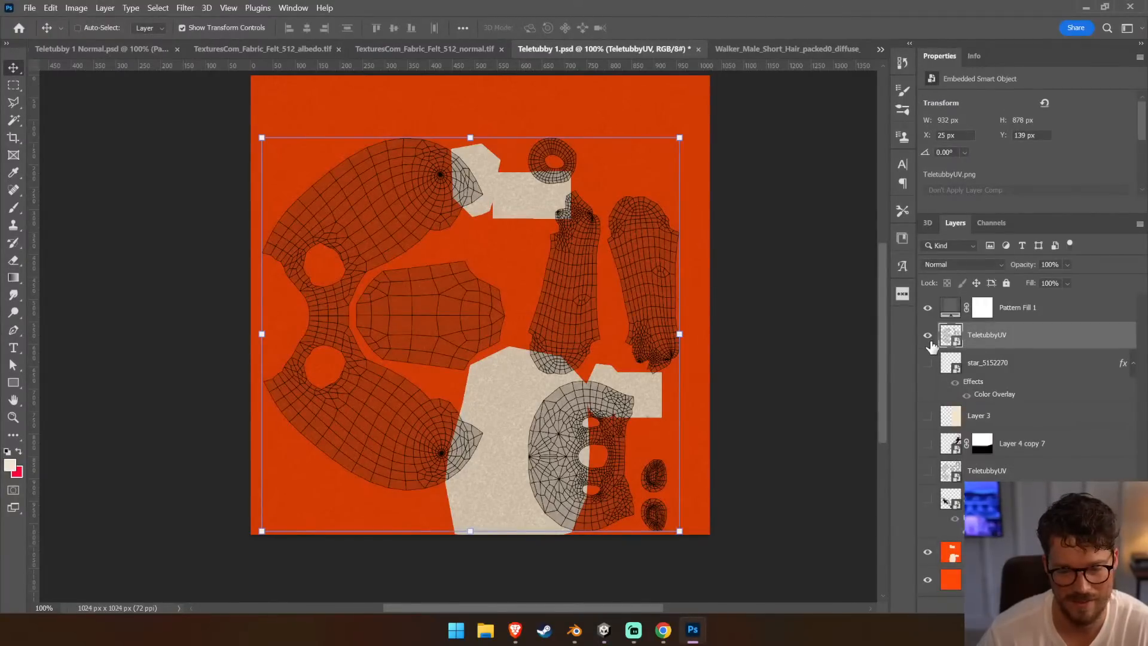
{"action": "left_click", "coordinate": [976, 366]}
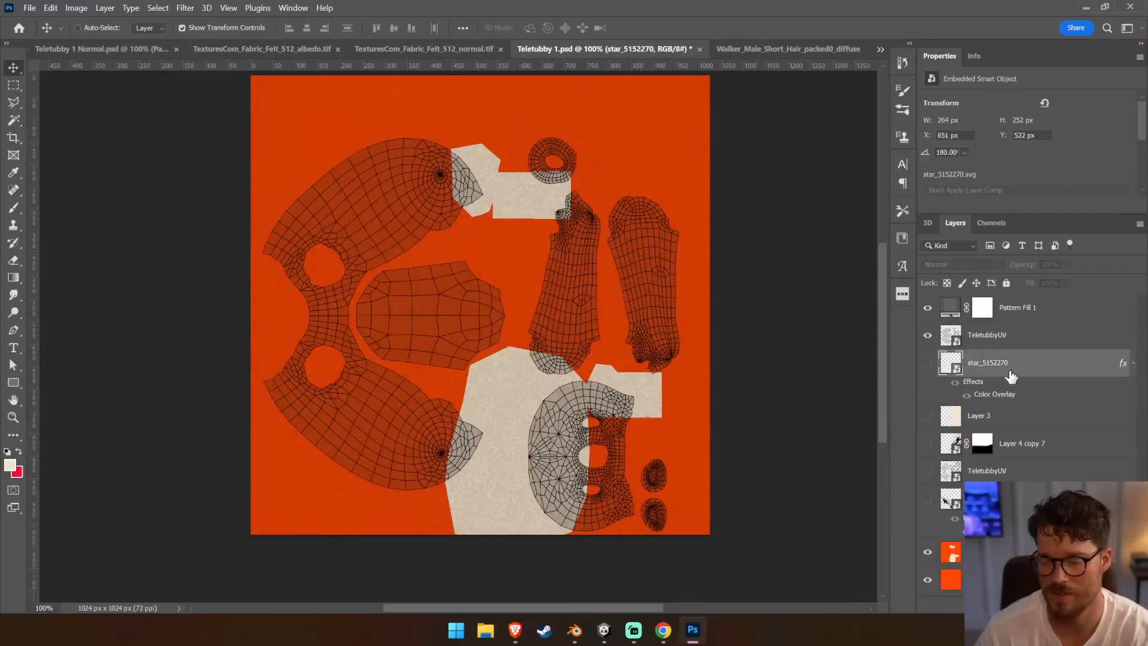
{"action": "key", "text": "Delete"}
{"action": "key", "text": "ctrl+z"}
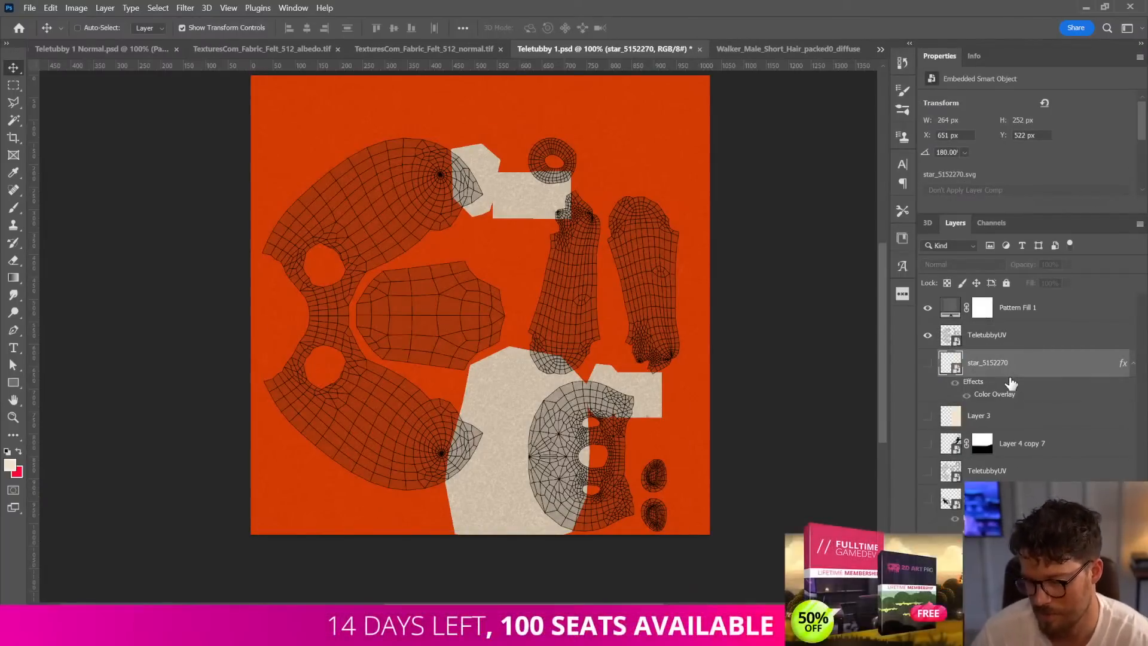
Delete the hidden lower TeletubbyUV layer and replace the cream-patched Layer 4 with a new empty layer
{"action": "left_click", "coordinate": [957, 471]}
{"action": "left_click", "coordinate": [980, 524]}
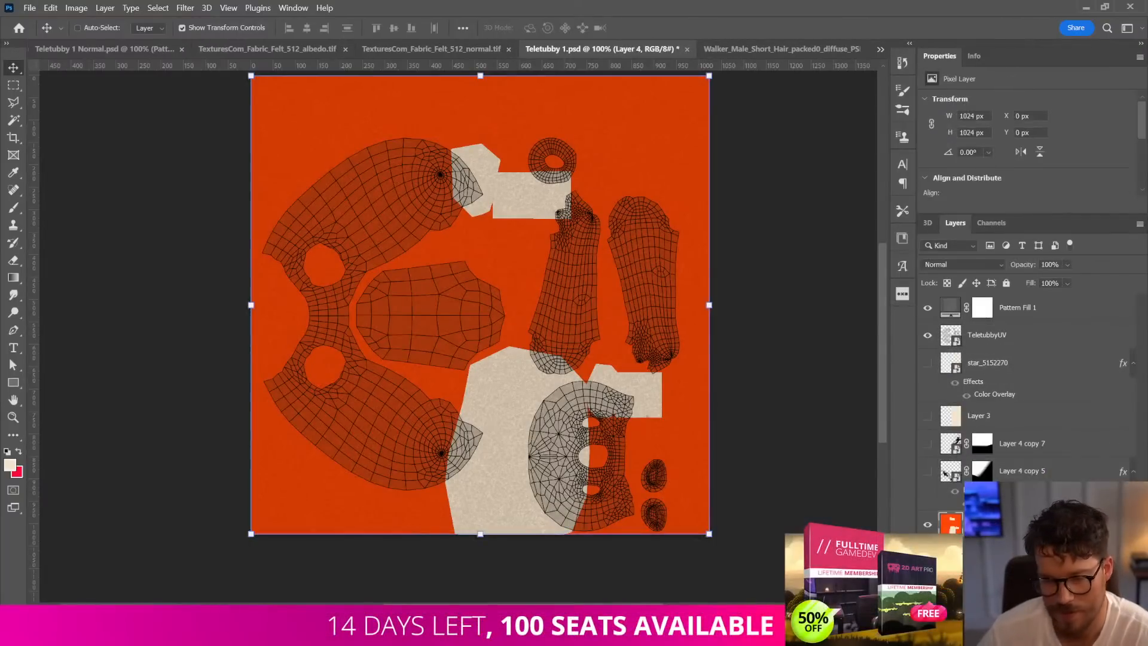
{"action": "key", "text": "Delete"}
{"action": "left_click", "coordinate": [1074, 608]}
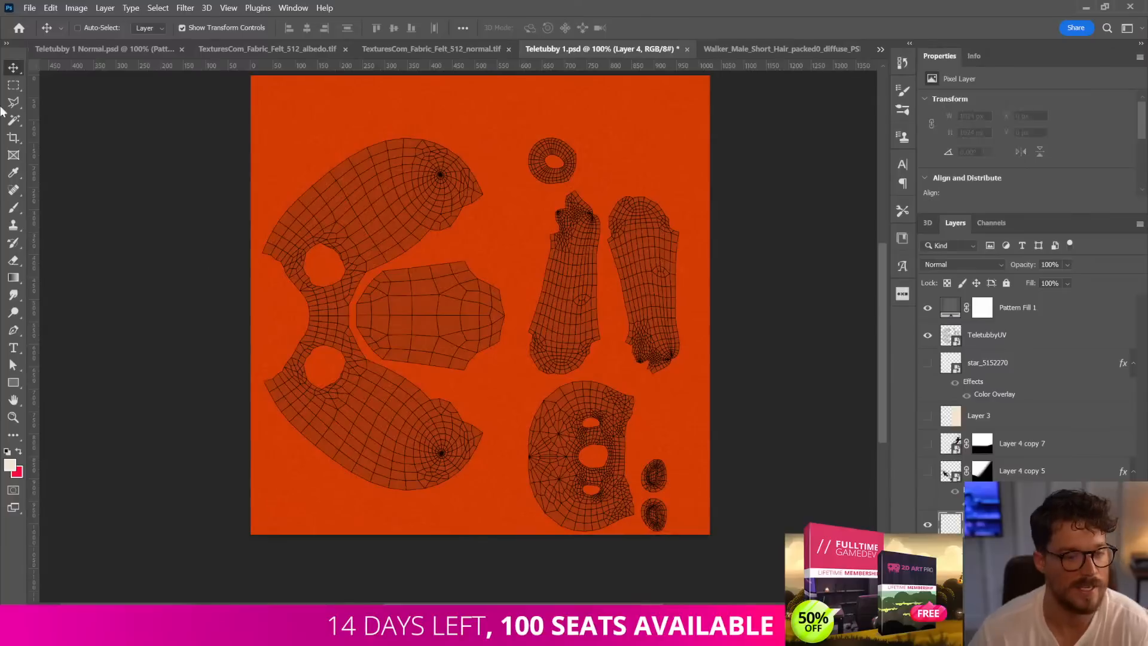
Outline the ring-shaped island and the two small oval islands beside the face with the Polygonal Lasso
{"action": "left_click", "coordinate": [12, 107]}
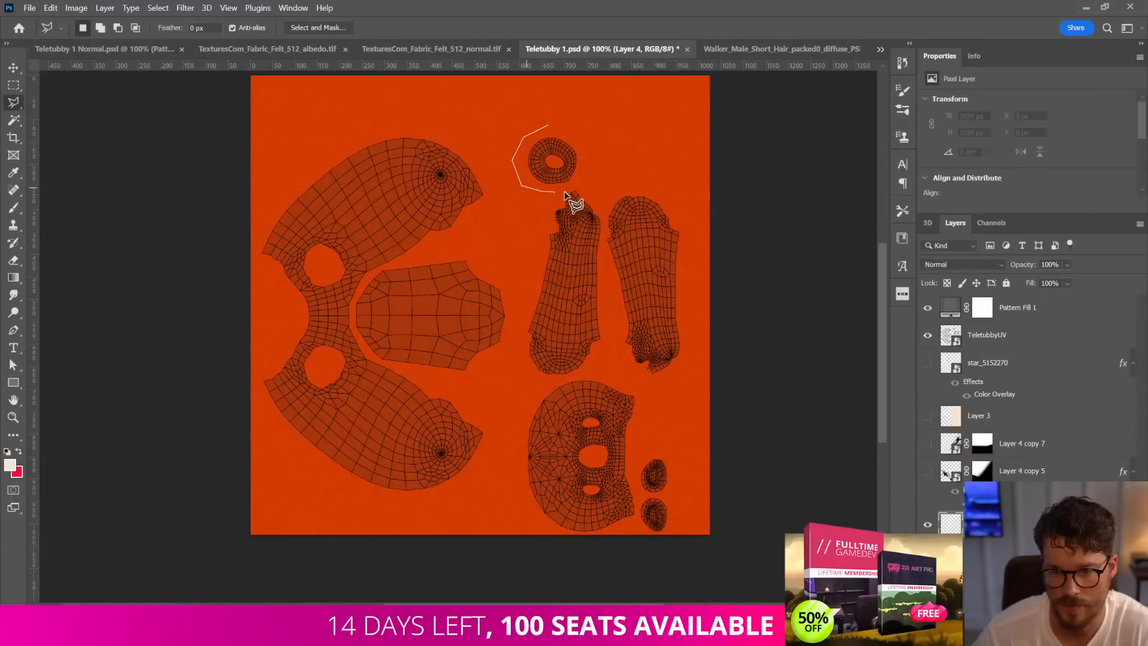
{"action": "left_click", "coordinate": [591, 170]}
{"action": "double_click", "coordinate": [583, 127]}
{"action": "left_click", "coordinate": [654, 436], "text": "shift"}
{"action": "left_click", "coordinate": [627, 474]}
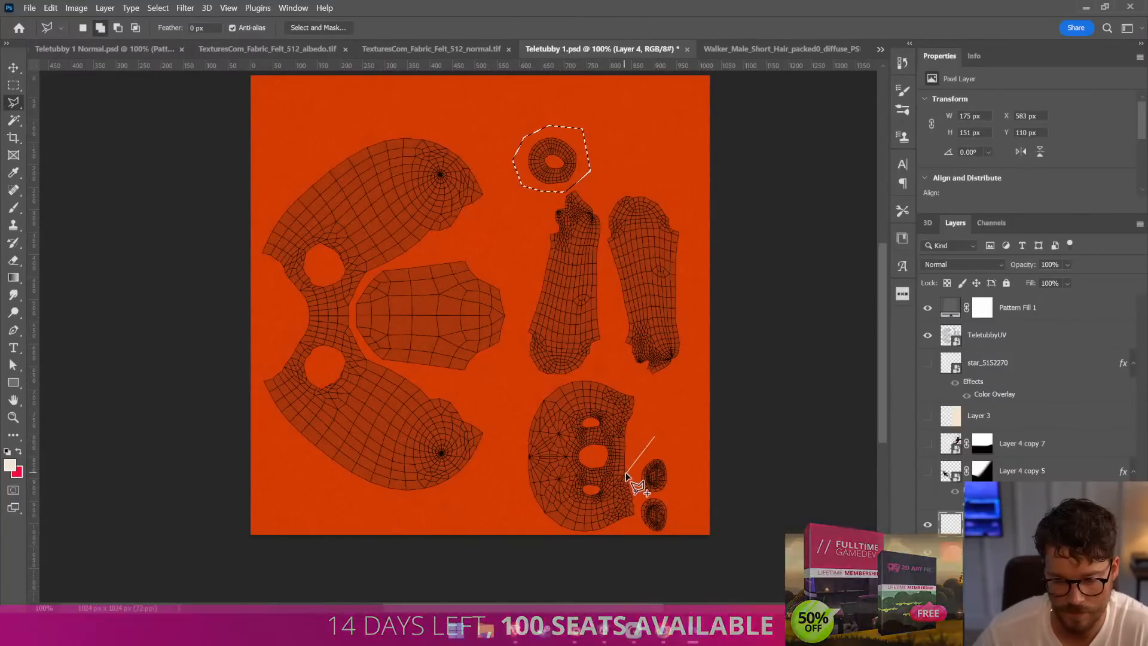
{"action": "left_click", "coordinate": [646, 541]}
{"action": "left_click", "coordinate": [676, 539]}
{"action": "left_click", "coordinate": [689, 518]}
{"action": "double_click", "coordinate": [695, 458]}
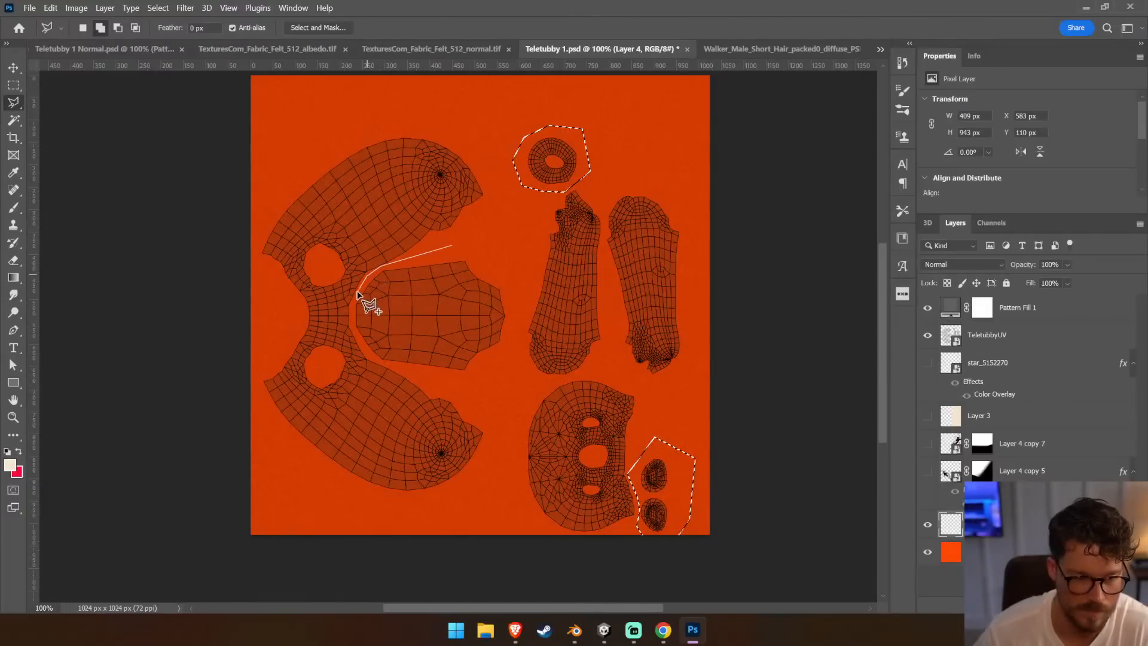
Add the belly island to the selection, fill all selected areas with the cream gradient and deselect
{"action": "left_click", "coordinate": [452, 381]}
{"action": "left_click", "coordinate": [501, 379]}
{"action": "left_click", "coordinate": [521, 327]}
{"action": "double_click", "coordinate": [508, 258]}
{"action": "key", "text": "g"}
{"action": "left_click_drag", "start_coordinate": [474, 336], "coordinate": [501, 399]}
{"action": "left_click_drag", "start_coordinate": [505, 404], "coordinate": [520, 413]}
{"action": "left_click_drag", "start_coordinate": [673, 514], "coordinate": [627, 536]}
{"action": "key", "text": "ctrl+d"}
Save the texture with the UV overlay hidden, inspect the Teletubby in Unity, and return to Photoshop with the overlay shown
{"action": "left_click", "coordinate": [927, 336]}
{"action": "key", "text": "ctrl+s"}
{"action": "left_click", "coordinate": [604, 630]}
{"action": "right_click_drag", "start_coordinate": [534, 321], "coordinate": [768, 359]}
{"action": "right_click_drag", "start_coordinate": [924, 359], "coordinate": [505, 180]}
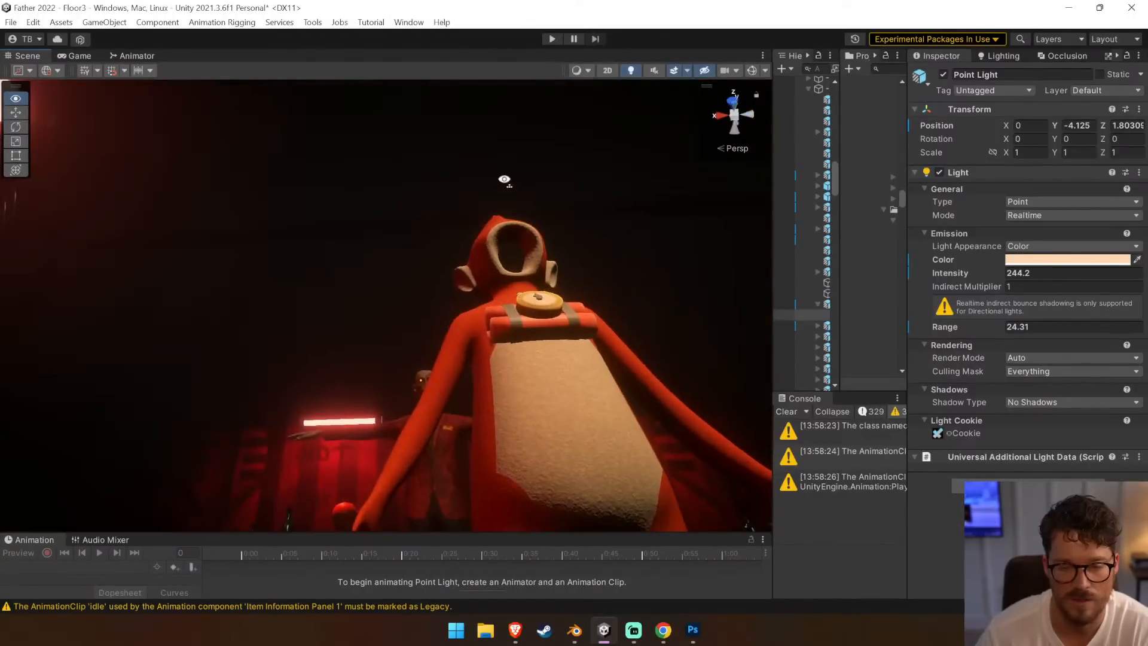
{"action": "key", "text": "alt+Tab"}
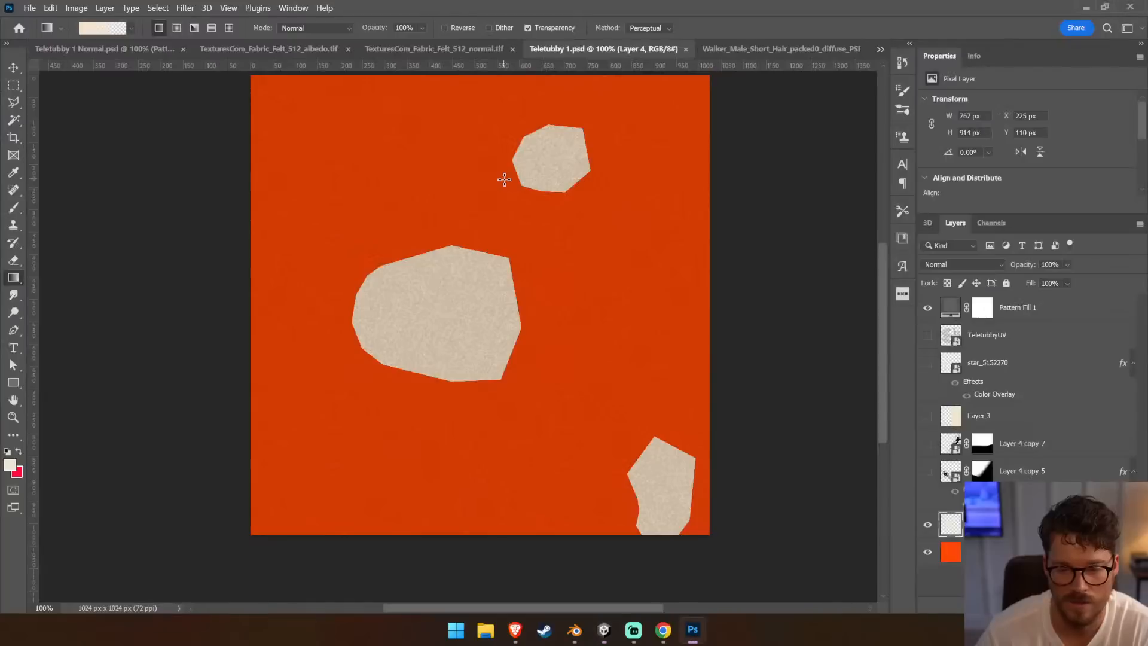
{"action": "left_click", "coordinate": [928, 335]}
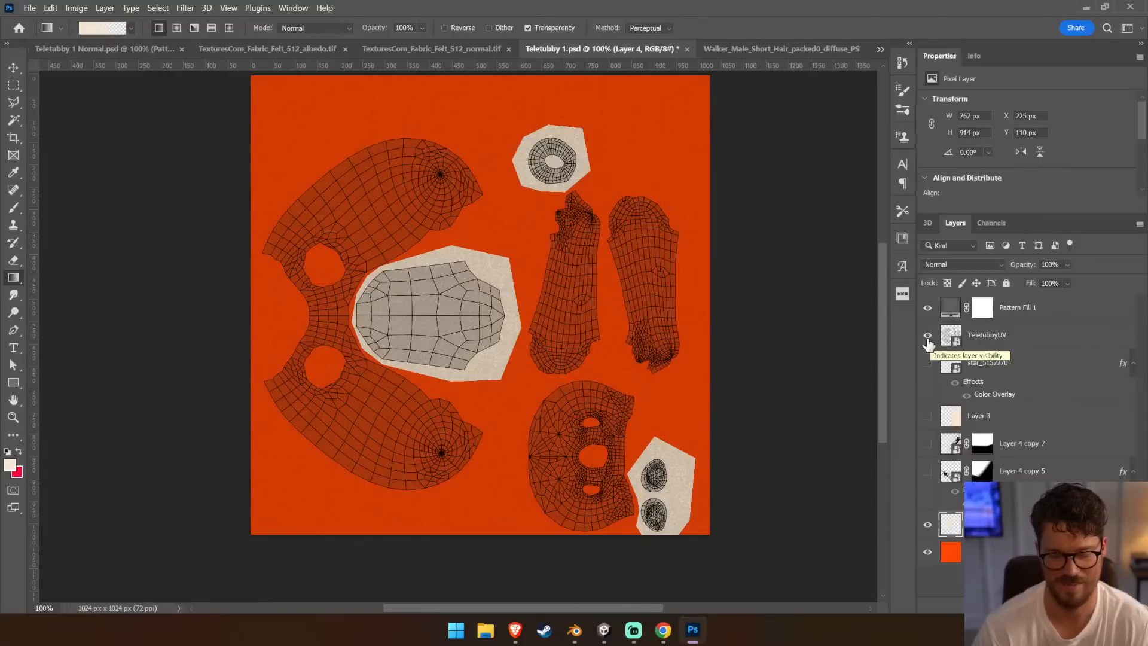
Switch to Blender, select the whole belly UV island, rotate it upright and shift it clear of the face island
{"action": "left_click", "coordinate": [579, 633]}
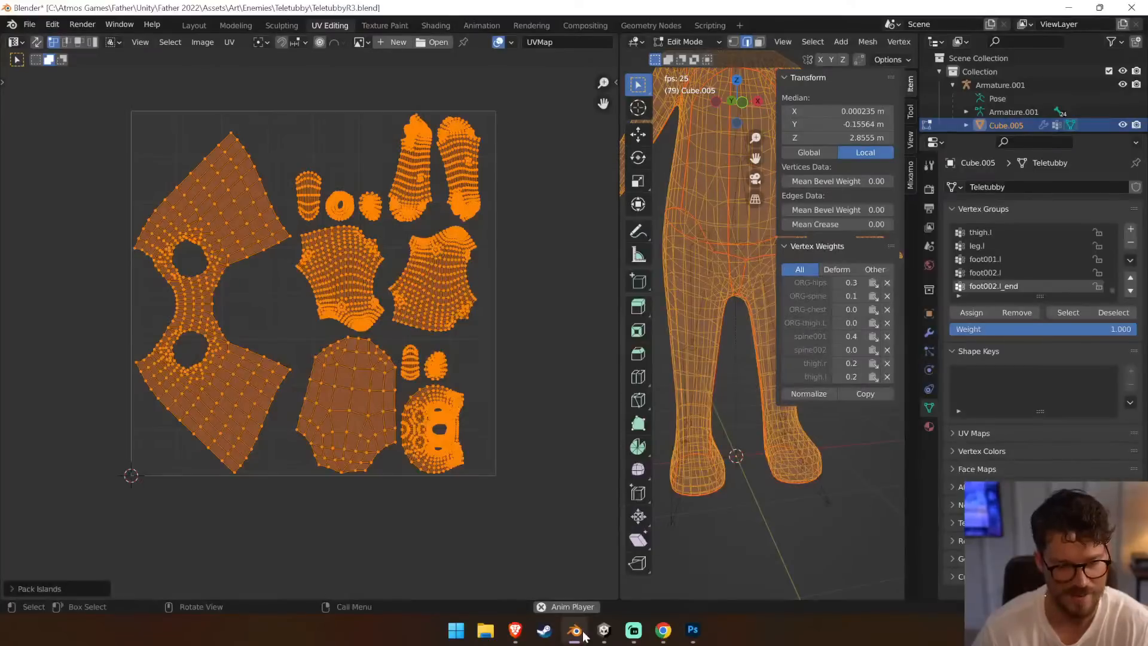
{"action": "left_click", "coordinate": [289, 501]}
{"action": "left_click_drag", "start_coordinate": [290, 500], "coordinate": [387, 482]}
{"action": "left_click", "coordinate": [306, 340]}
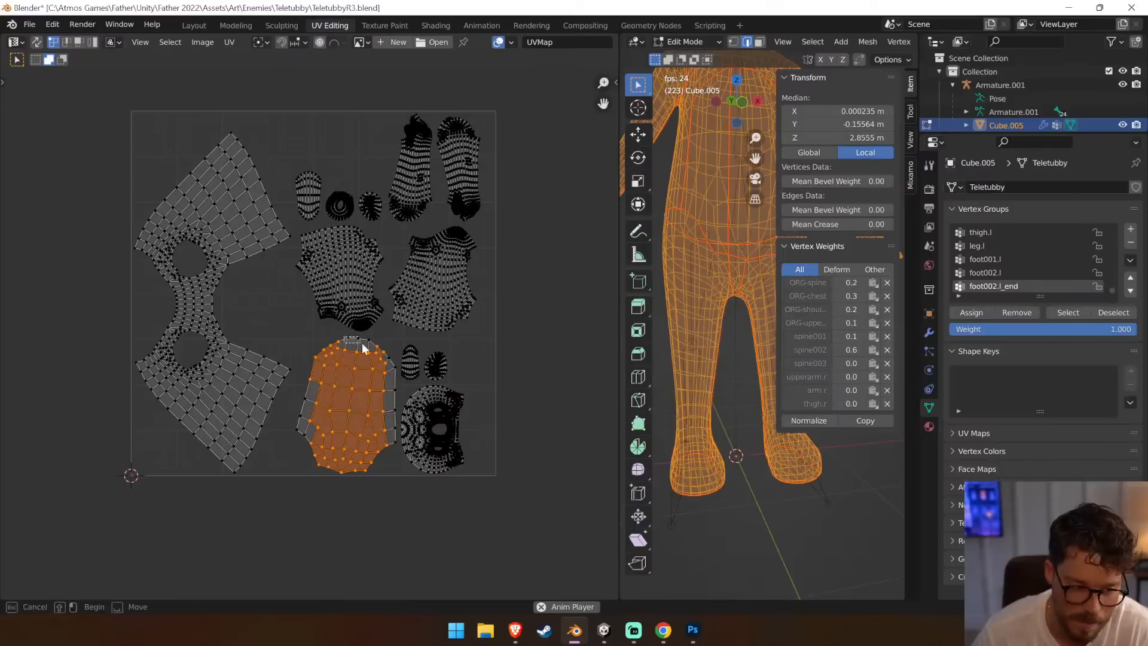
{"action": "left_click_drag", "start_coordinate": [294, 466], "coordinate": [294, 466]}
{"action": "left_click_drag", "start_coordinate": [367, 345], "coordinate": [399, 470], "text": "shift"}
{"action": "key", "text": "r"}
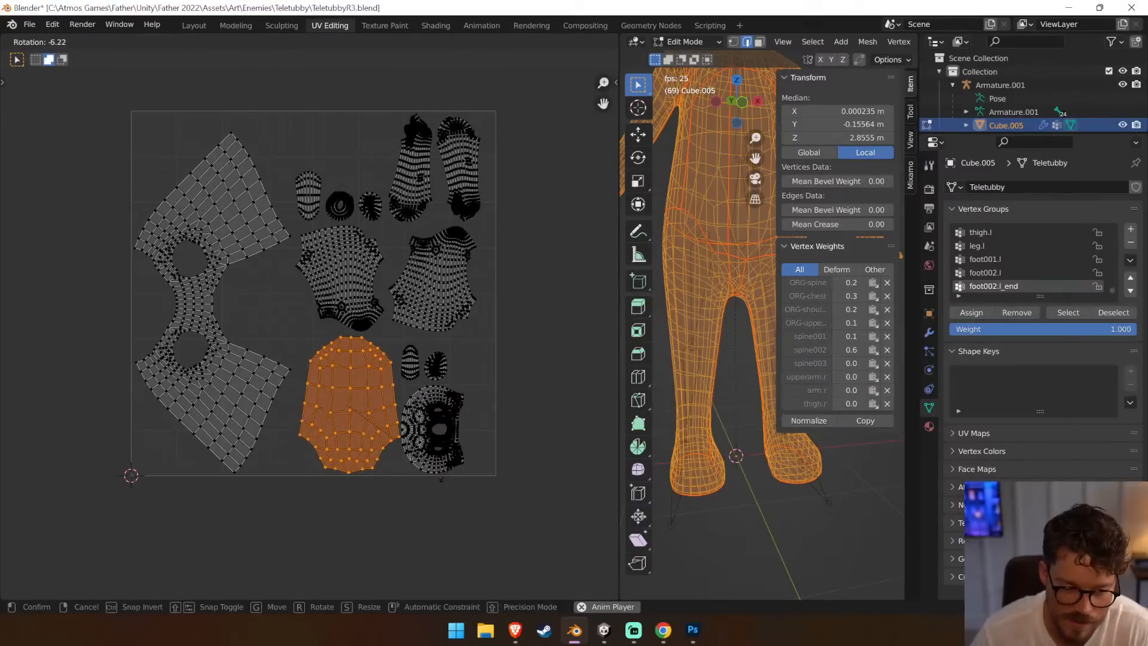
{"action": "left_click", "coordinate": [444, 474]}
{"action": "key", "text": "g"}
{"action": "left_click", "coordinate": [438, 472]}
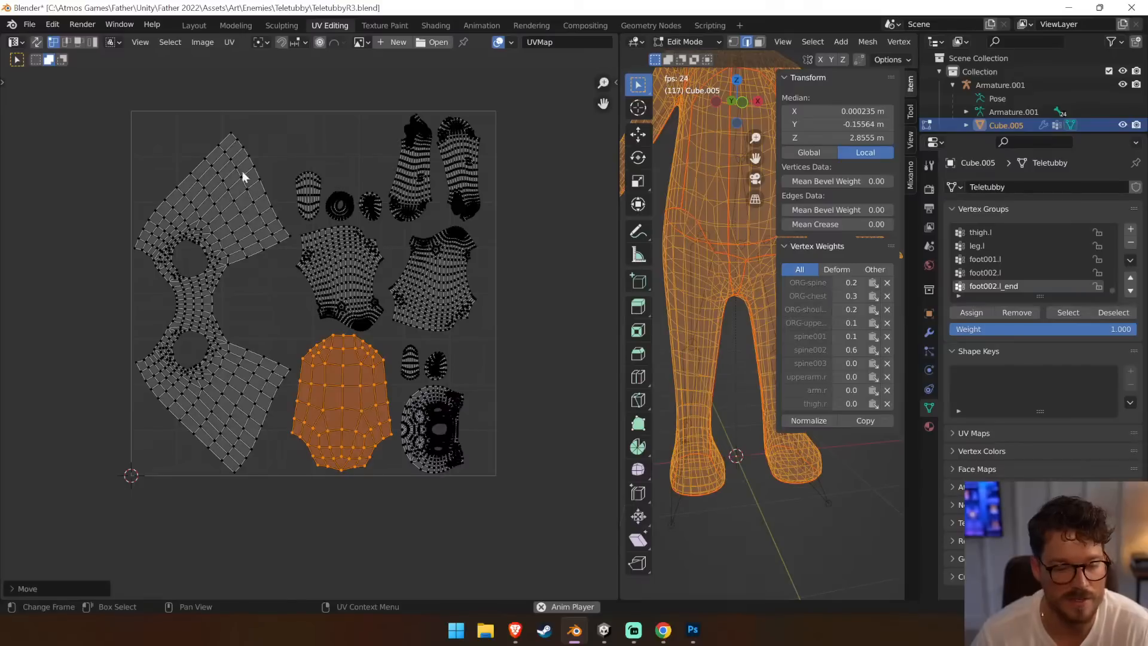
{"action": "left_click", "coordinate": [273, 119]}
Export the UV layout as a 1024 x 1024 PNG over TeletubbyUV.png in Downloads
{"action": "left_click", "coordinate": [228, 42]}
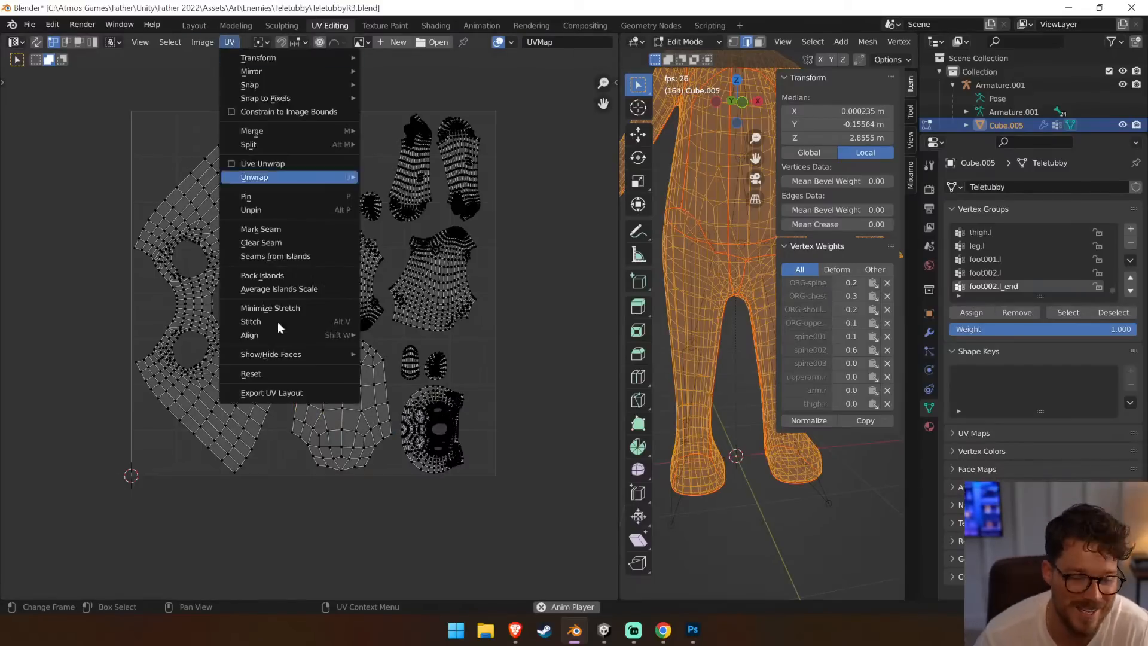
{"action": "left_click", "coordinate": [292, 397]}
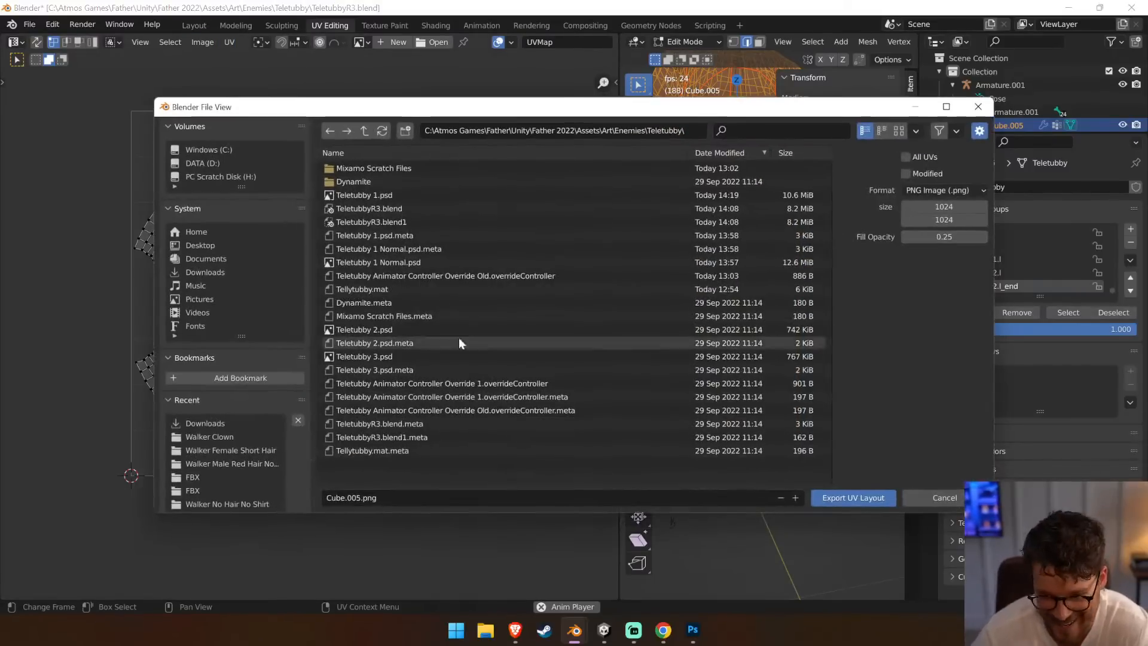
{"action": "left_click", "coordinate": [221, 272]}
{"action": "left_click", "coordinate": [389, 315]}
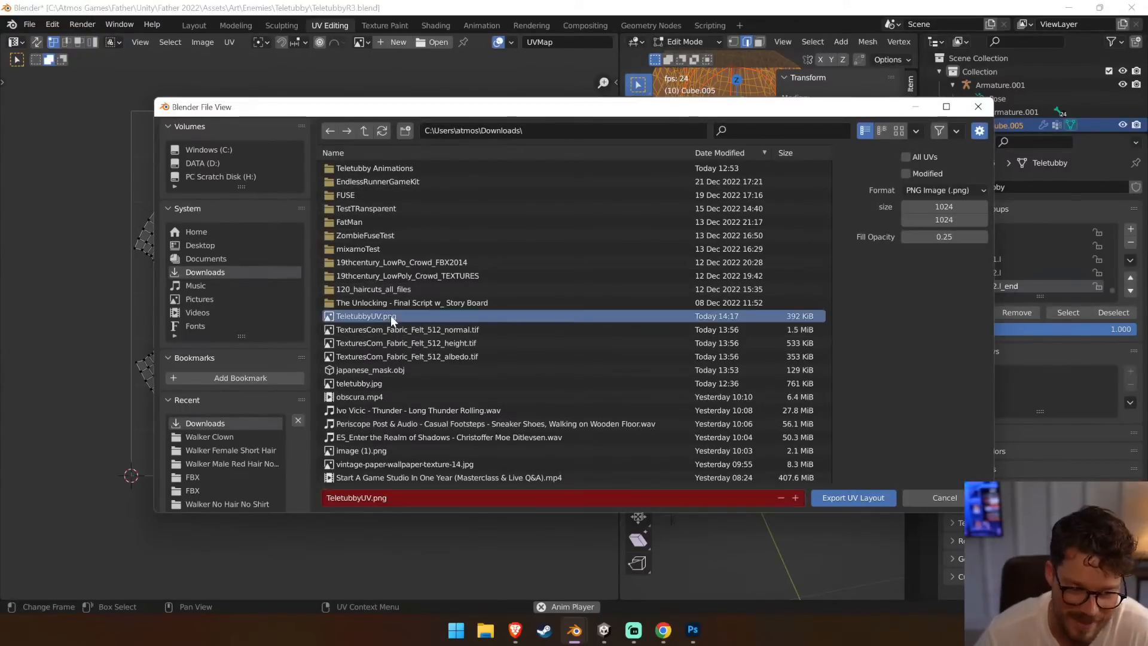
{"action": "key", "text": "Return"}
Switch to Photoshop and place the newly exported TeletubbyUV.png from Downloads as an embedded object
{"action": "left_click", "coordinate": [693, 627]}
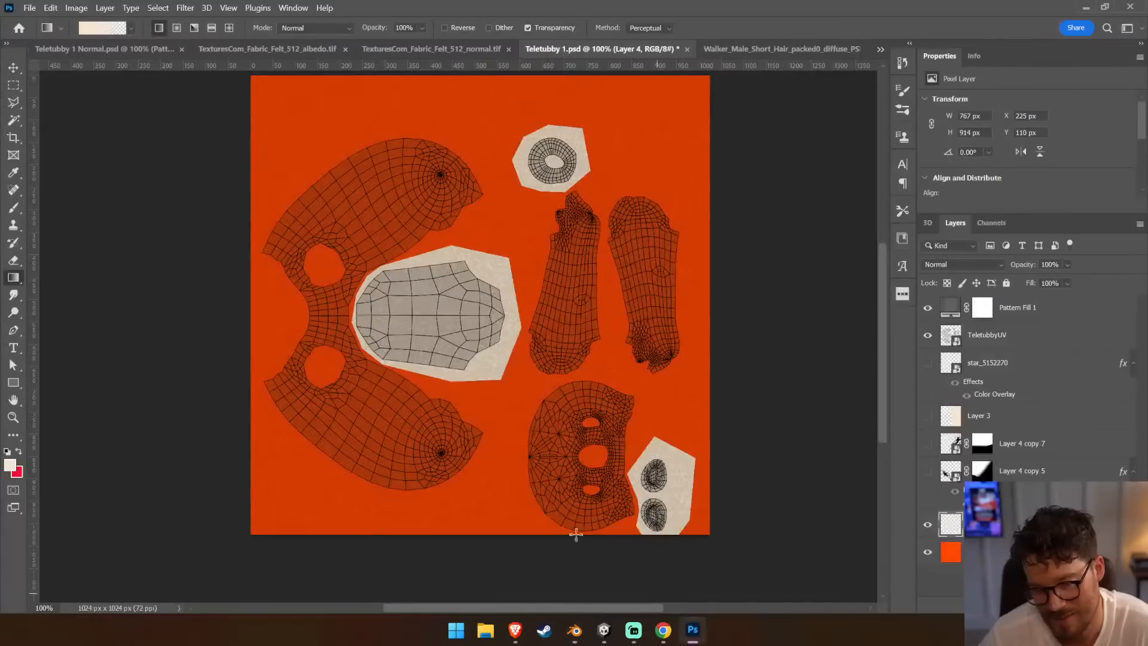
{"action": "left_click", "coordinate": [29, 7]}
{"action": "left_click", "coordinate": [60, 276]}
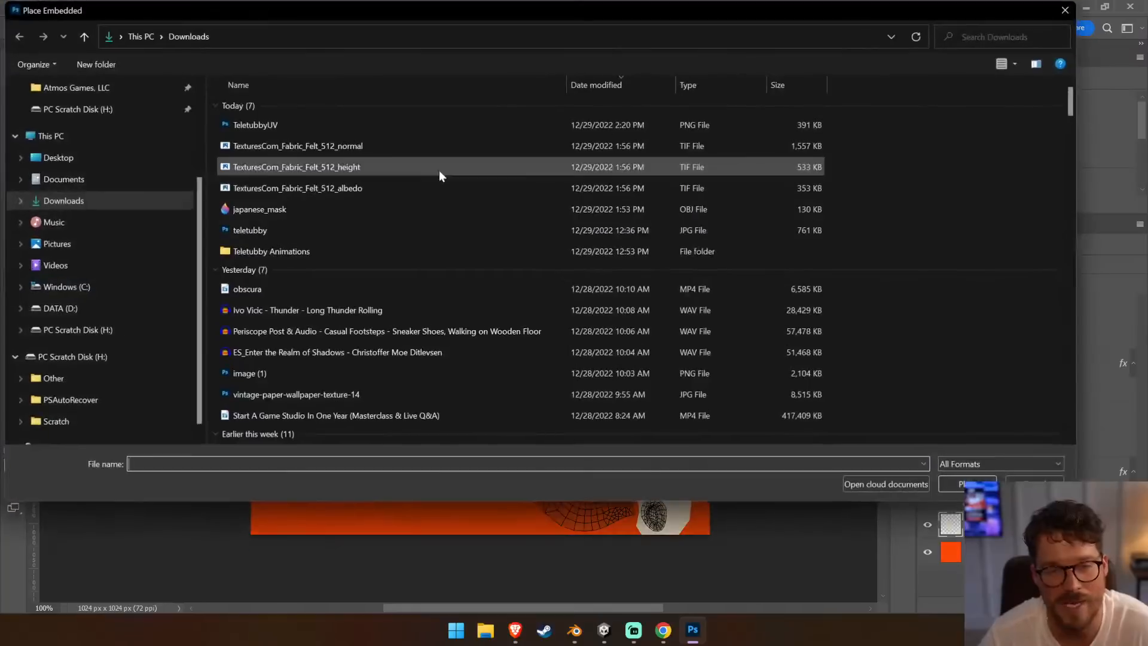
{"action": "double_click", "coordinate": [361, 130]}
{"action": "key", "text": "Return"}
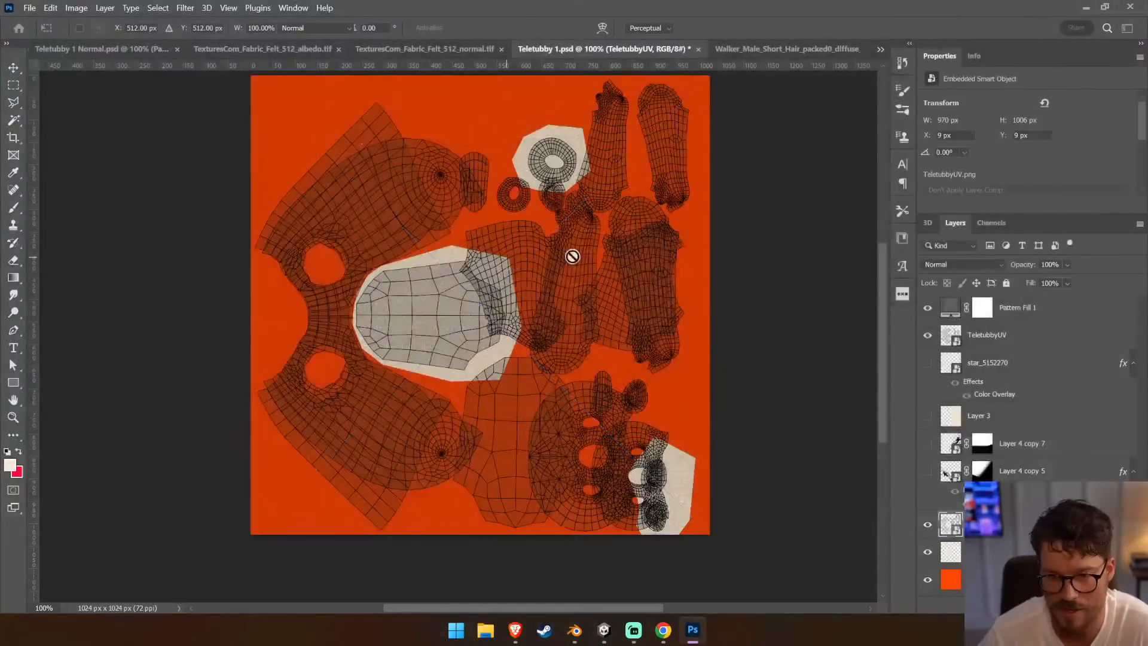
Delete the outdated TeletubbyUV layer and the layer with the misaligned cream patches
{"action": "key", "text": "Delete"}
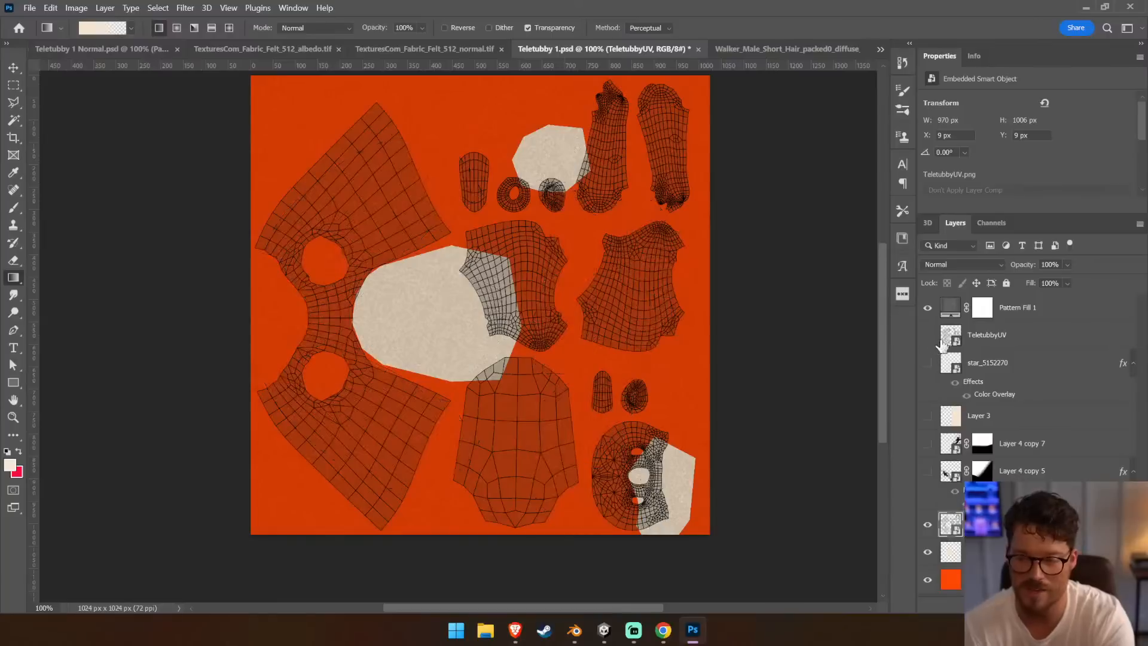
{"action": "left_click", "coordinate": [1028, 444]}
{"action": "left_click", "coordinate": [1016, 497]}
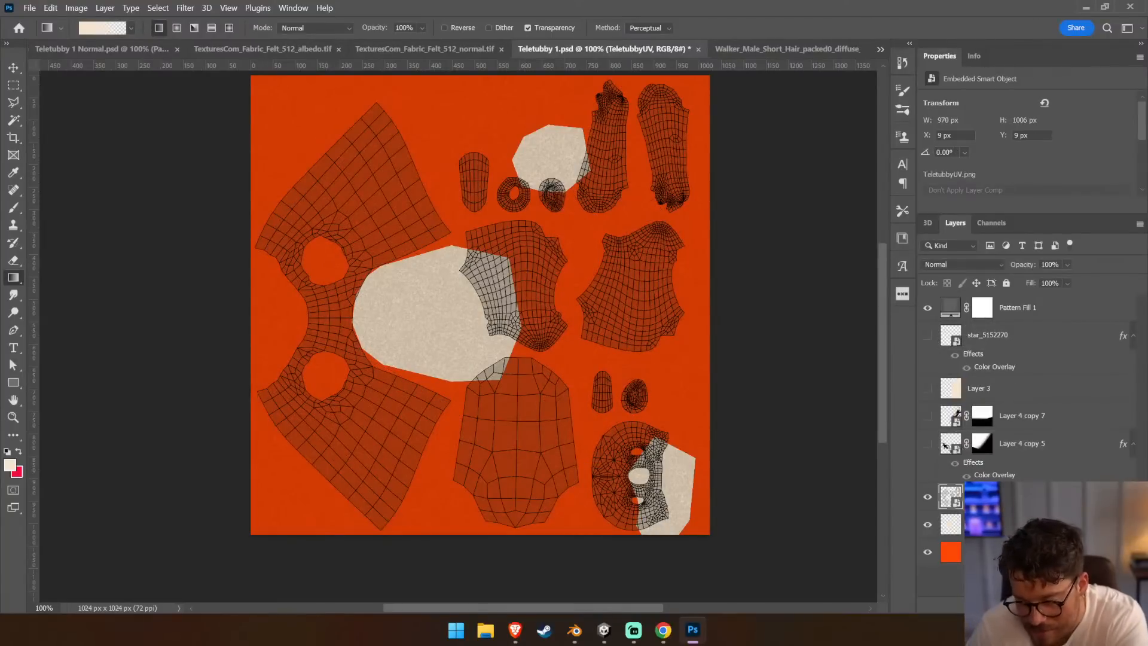
{"action": "left_click", "coordinate": [1016, 524]}
{"action": "key", "text": "Delete"}
Outline the belly island, the two small islands above the face island, and the upper group of three small islands as combined polygonal lasso selections
{"action": "left_click", "coordinate": [14, 104]}
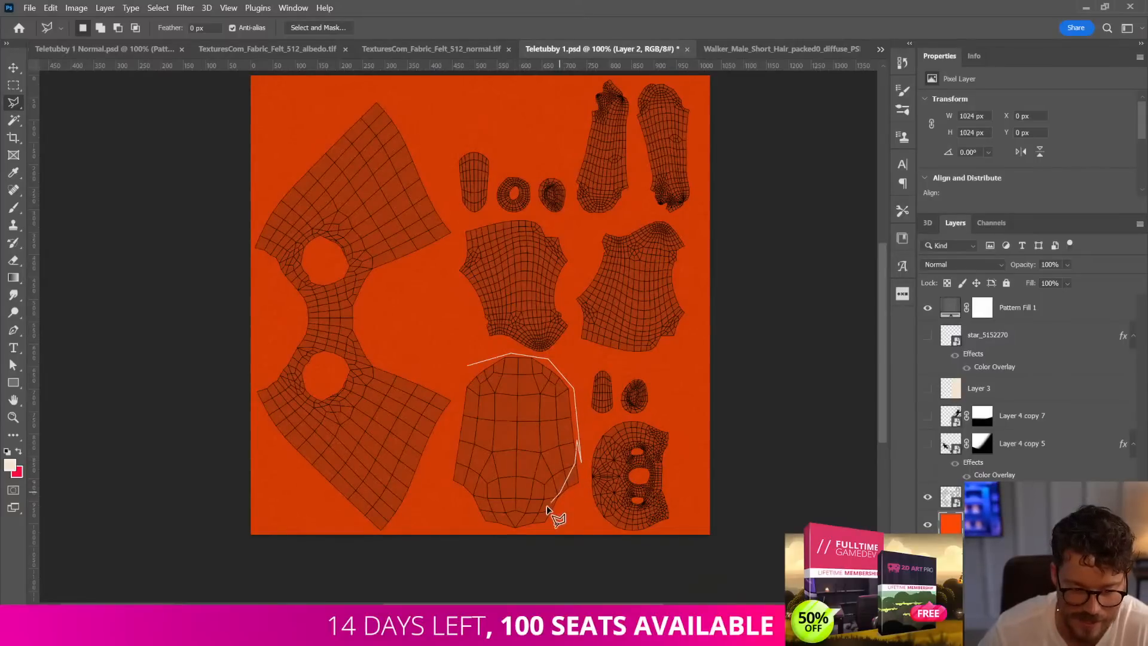
{"action": "left_click_drag", "start_coordinate": [502, 523], "coordinate": [460, 456]}
{"action": "left_click_drag", "start_coordinate": [464, 394], "coordinate": [464, 391]}
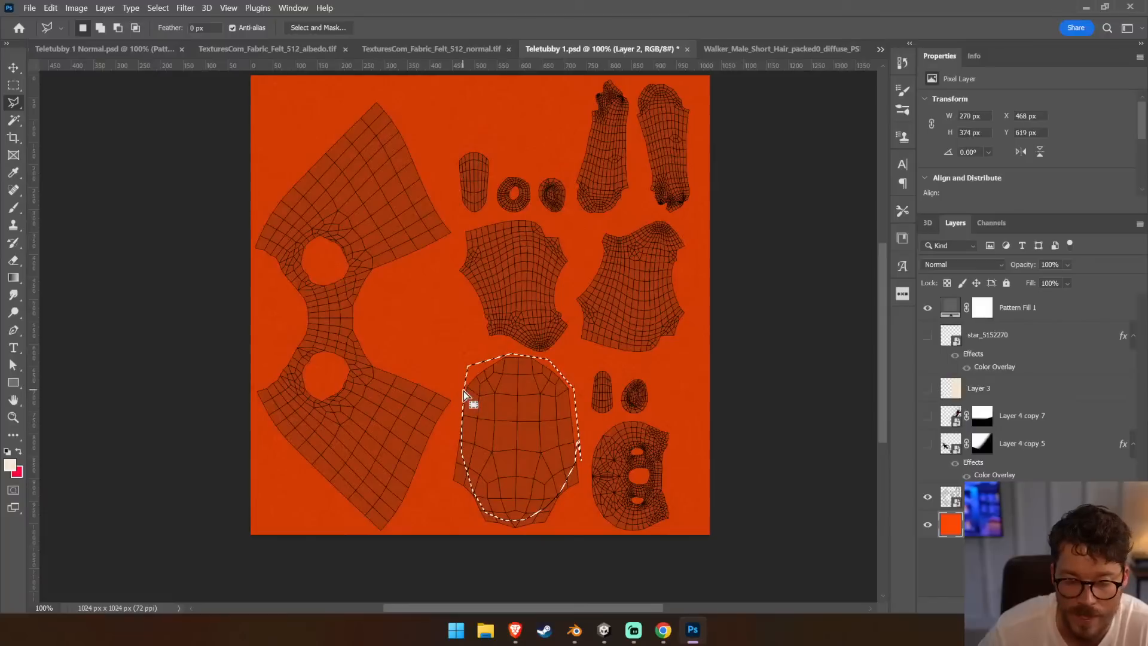
{"action": "mouse_move", "coordinate": [641, 359]}
{"action": "left_mouse_down", "text": "shift"}
{"action": "mouse_move", "coordinate": [594, 374]}
{"action": "mouse_move", "coordinate": [584, 412]}
{"action": "left_mouse_up", "text": "shift"}
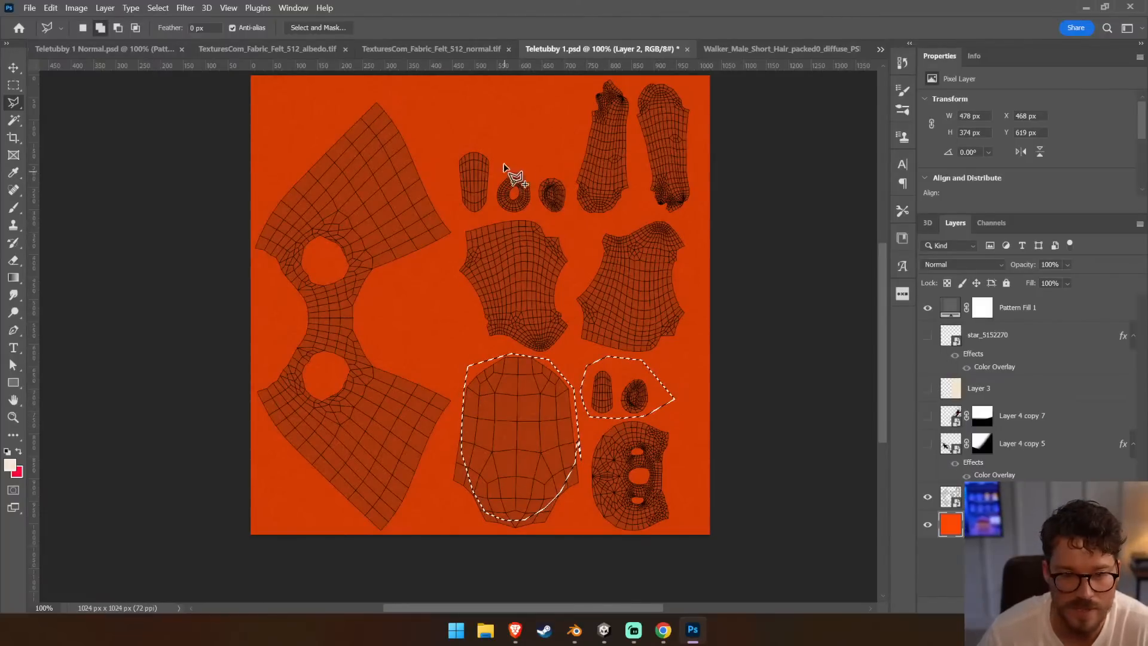
{"action": "left_click_drag", "start_coordinate": [456, 212], "coordinate": [470, 222]}
{"action": "left_click", "coordinate": [554, 216]}
{"action": "left_click", "coordinate": [568, 222]}
{"action": "left_click", "coordinate": [571, 208]}
{"action": "double_click", "coordinate": [564, 161]}
Try to fill the lasso selections with the cream gradient on the orange base layer
{"action": "key", "text": "g"}
{"action": "left_click_drag", "start_coordinate": [541, 208], "coordinate": [559, 252]}
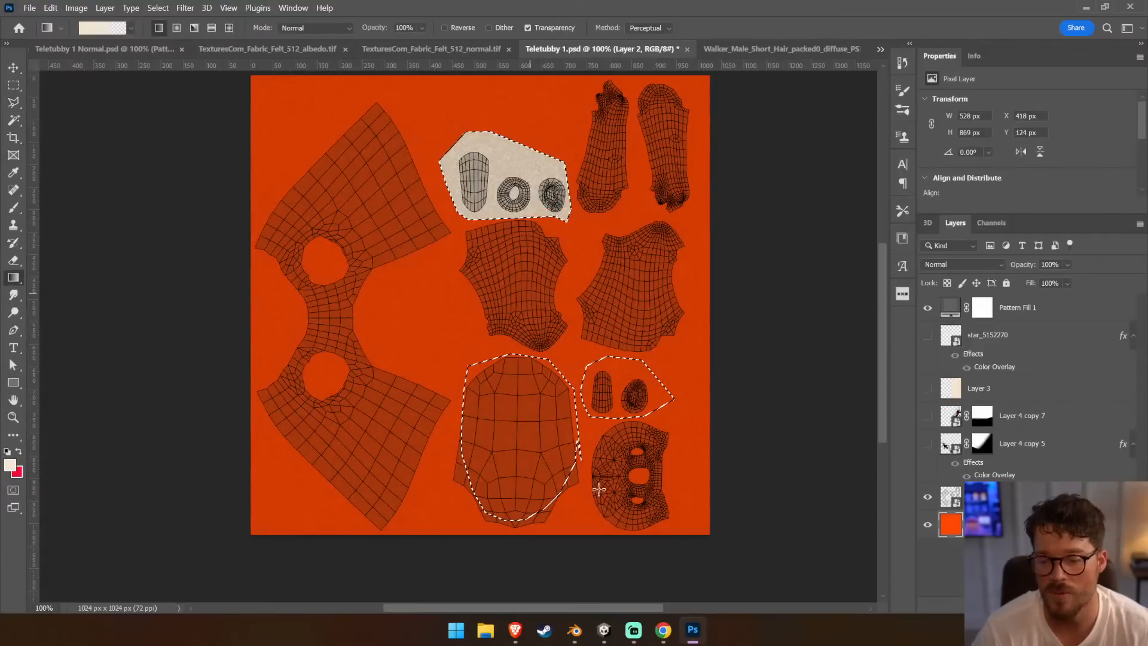
{"action": "left_click_drag", "start_coordinate": [553, 403], "coordinate": [471, 472]}
{"action": "left_click_drag", "start_coordinate": [471, 471], "coordinate": [520, 412]}
{"action": "left_click_drag", "start_coordinate": [564, 346], "coordinate": [514, 443]}
{"action": "left_click_drag", "start_coordinate": [475, 364], "coordinate": [520, 448]}
{"action": "key", "text": "ctrl+z"}
{"action": "key", "text": "ctrl+z"}
{"action": "key", "text": "ctrl+z"}
{"action": "key", "text": "ctrl+z"}
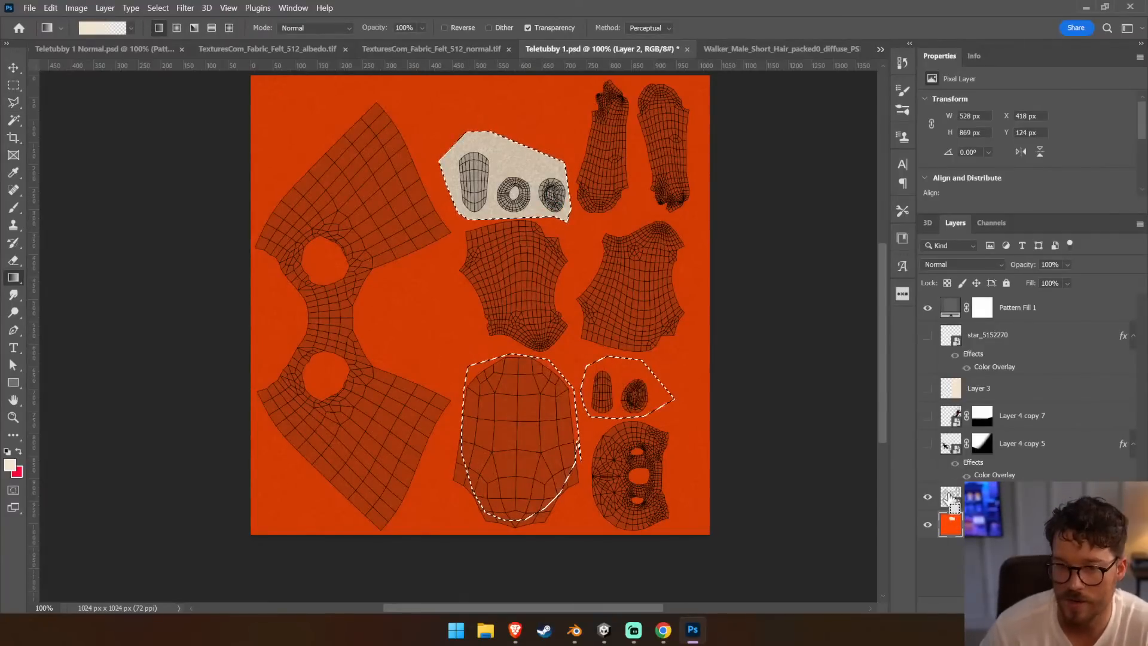
{"action": "key", "text": "ctrl+z"}
{"action": "key", "text": "ctrl+z"}
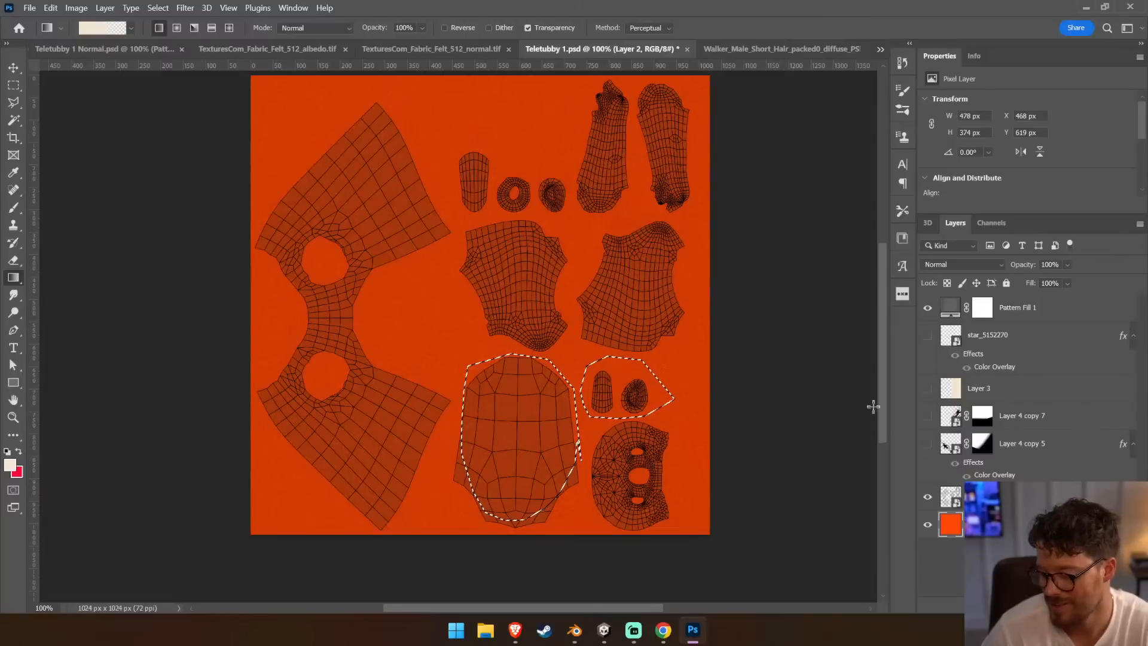
Restore the lasso selection around the upper small islands, fill all three selections with cream on a new layer, and deselect
{"action": "left_click", "coordinate": [79, 7]}
{"action": "mouse_move", "coordinate": [54, 9]}
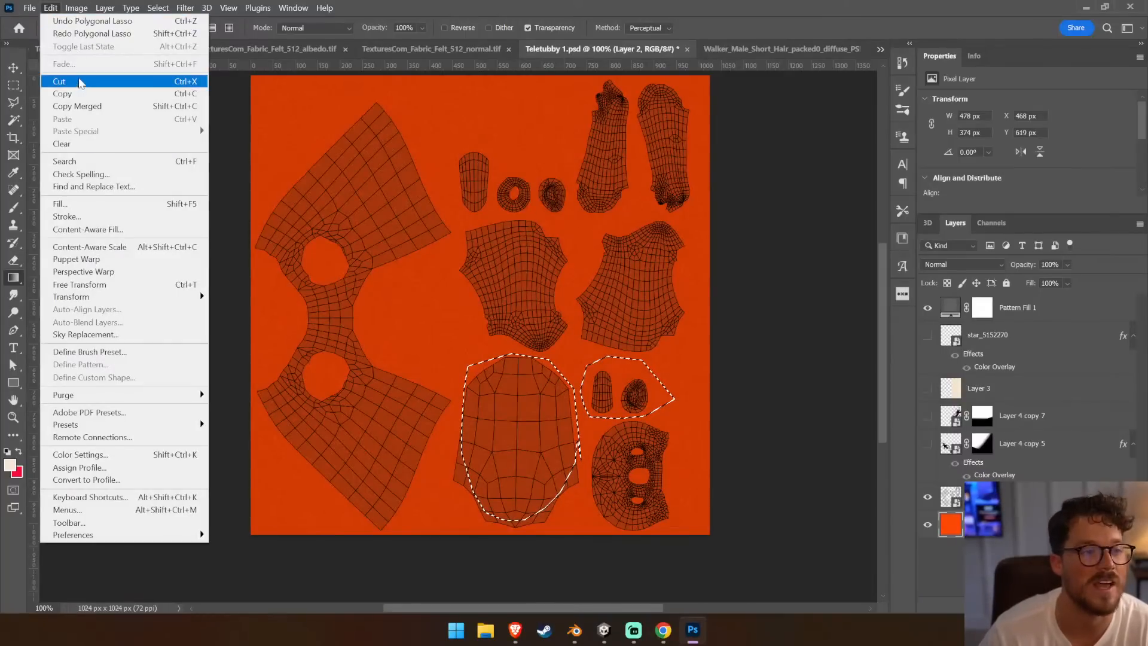
{"action": "left_click", "coordinate": [90, 34]}
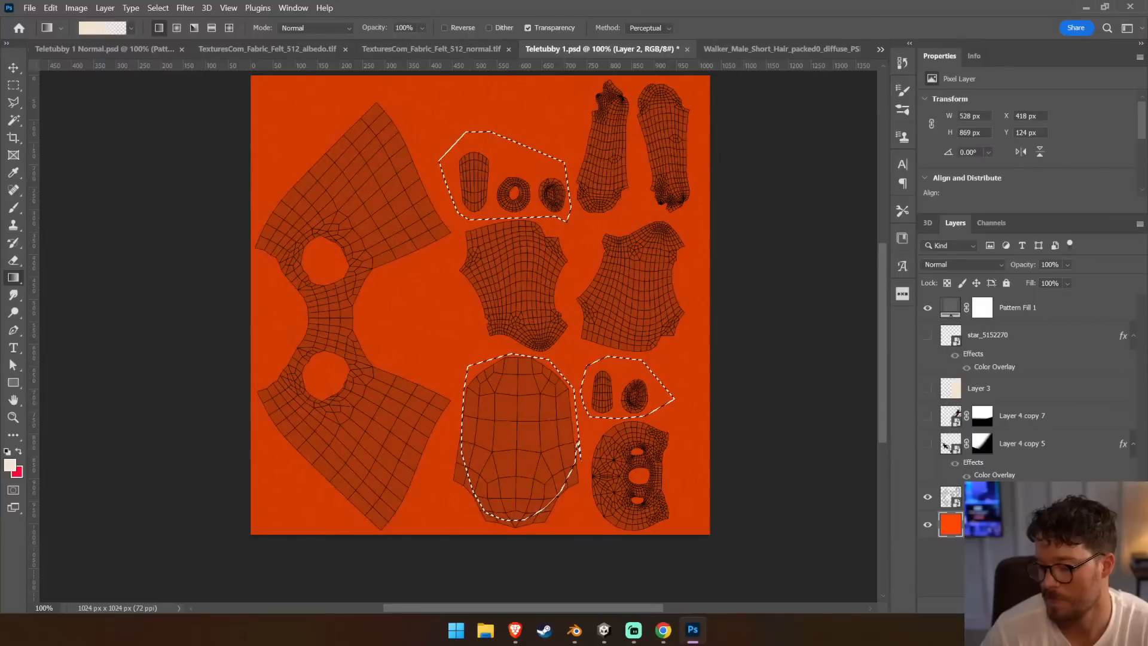
{"action": "key", "text": "ctrl+shift+z"}
{"action": "key", "text": "ctrl+shift+z"}
{"action": "key", "text": "ctrl+d"}
Check the cream areas without the Pattern Fill 1 layer, show that layer again, and hide the TeletubbyUV layer
{"action": "left_click", "coordinate": [927, 308]}
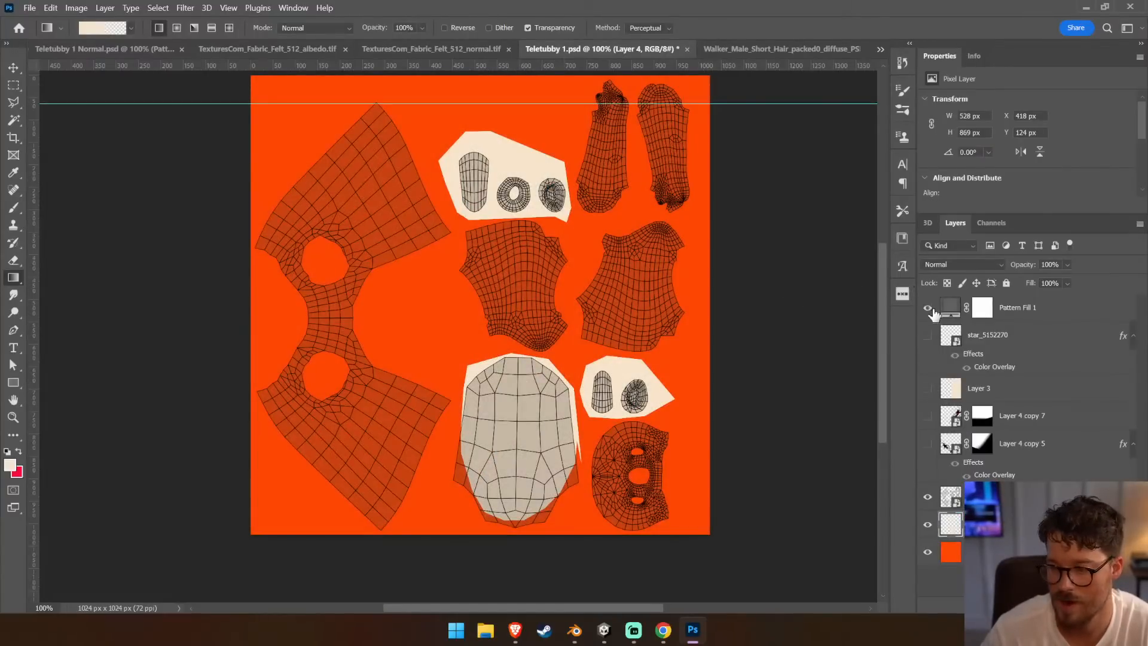
{"action": "left_click", "coordinate": [927, 307]}
{"action": "left_click", "coordinate": [927, 496]}
{"action": "key", "text": "v"}
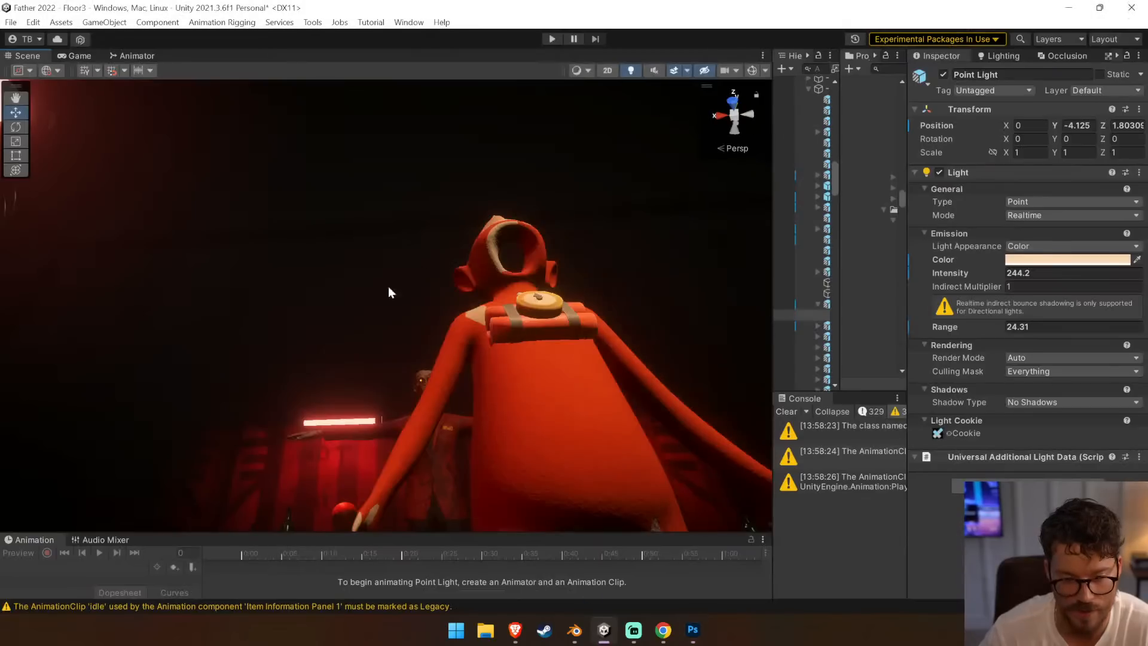
Inspect the repainted texture on the Teletubby's head, legs and belly in Unity, comparing it with the UV layout in Blender
{"action": "right_click_drag", "start_coordinate": [384, 289], "coordinate": [520, 427]}
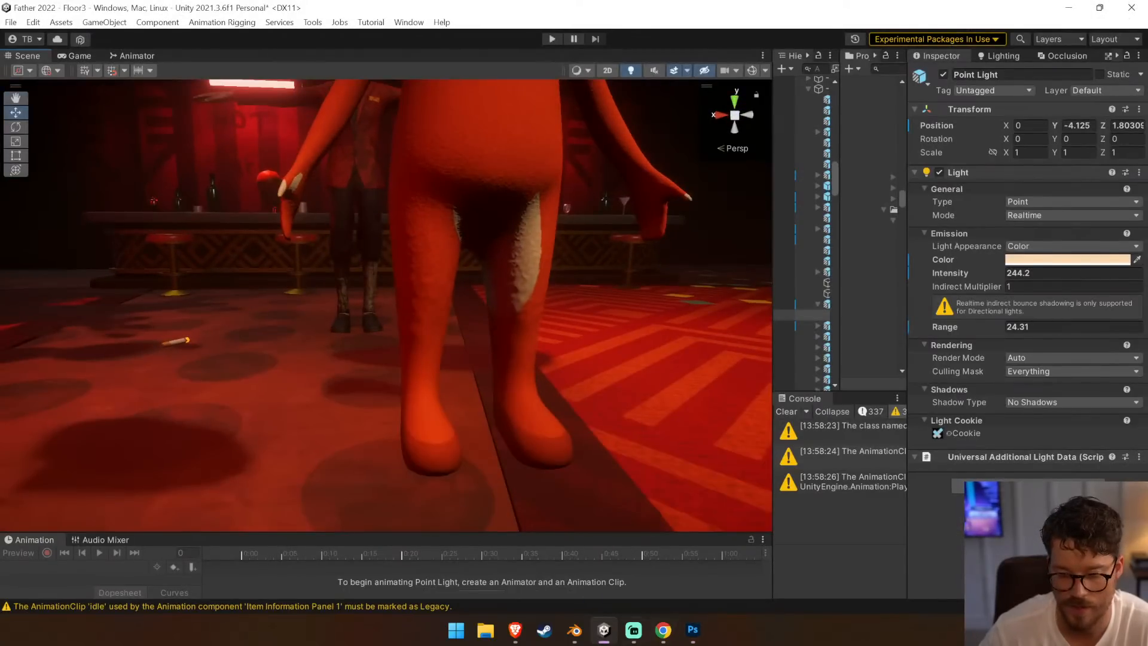
{"action": "left_click", "coordinate": [574, 629]}
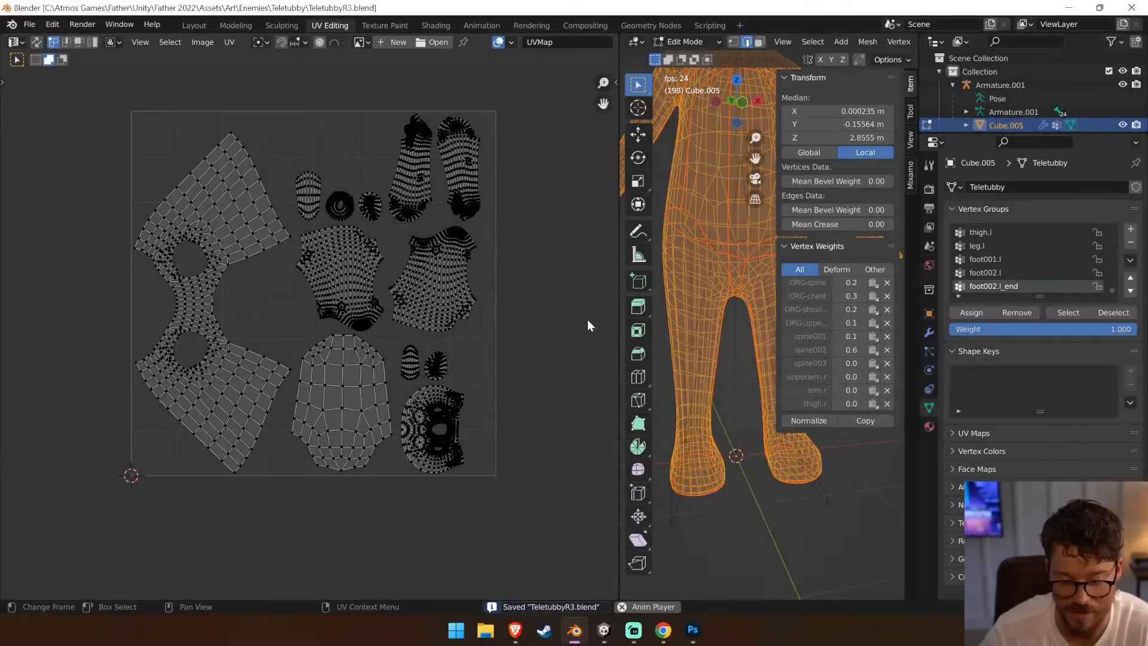
{"action": "left_click", "coordinate": [605, 632]}
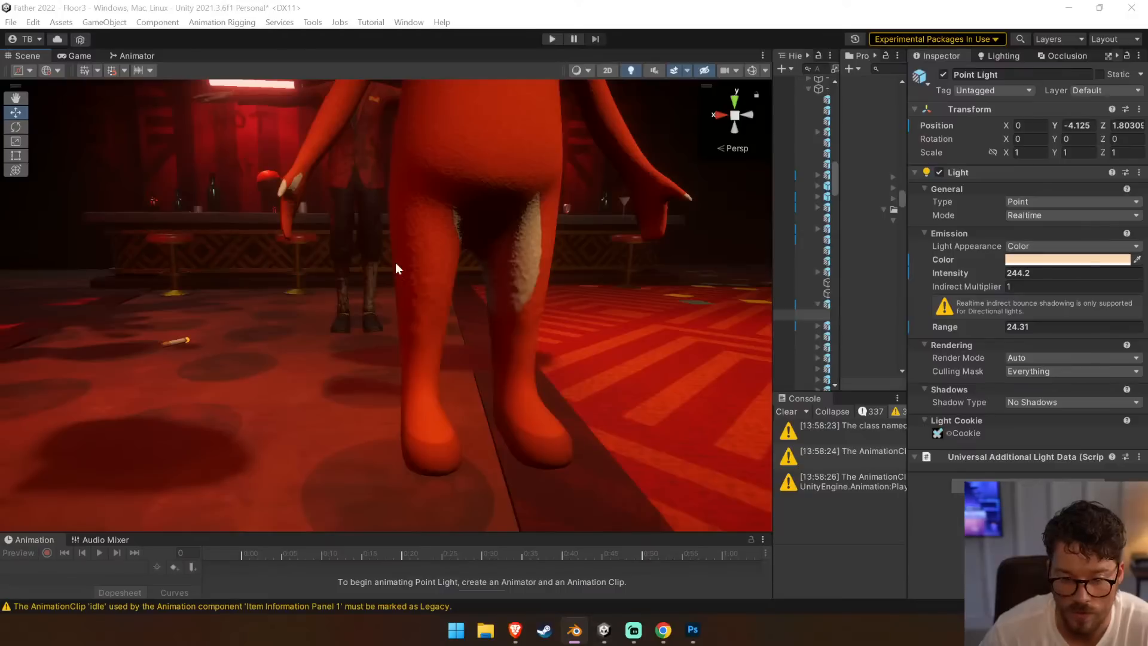
{"action": "right_click_drag", "start_coordinate": [396, 266], "coordinate": [373, 181]}
{"action": "right_click_drag", "start_coordinate": [477, 334], "coordinate": [550, 388]}
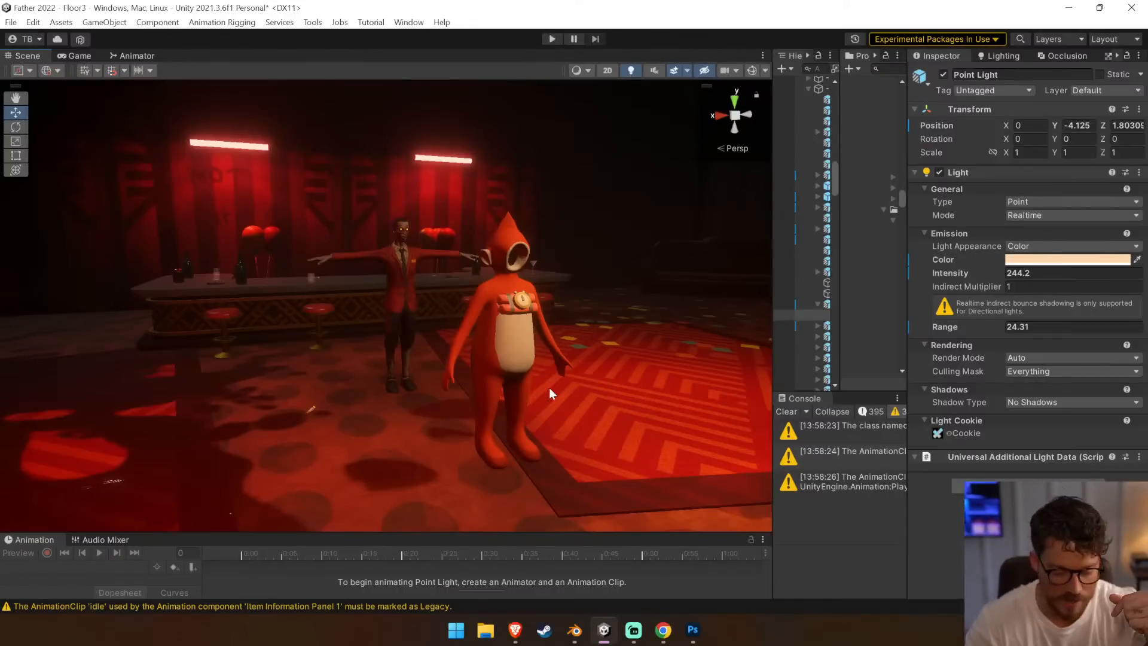
Switch to Blender's Layout workspace, deselect the Teletubby in solid shading, and stop the animation playback
{"action": "left_click", "coordinate": [579, 637]}
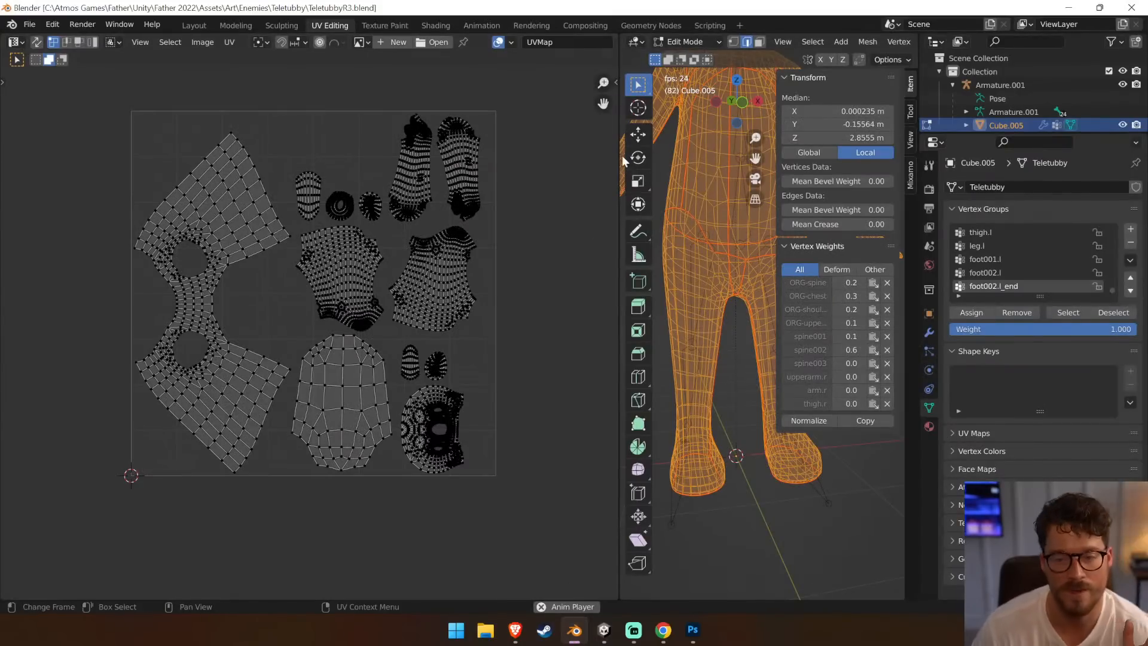
{"action": "left_click_drag", "start_coordinate": [615, 159], "coordinate": [456, 147]}
{"action": "left_click", "coordinate": [201, 25]}
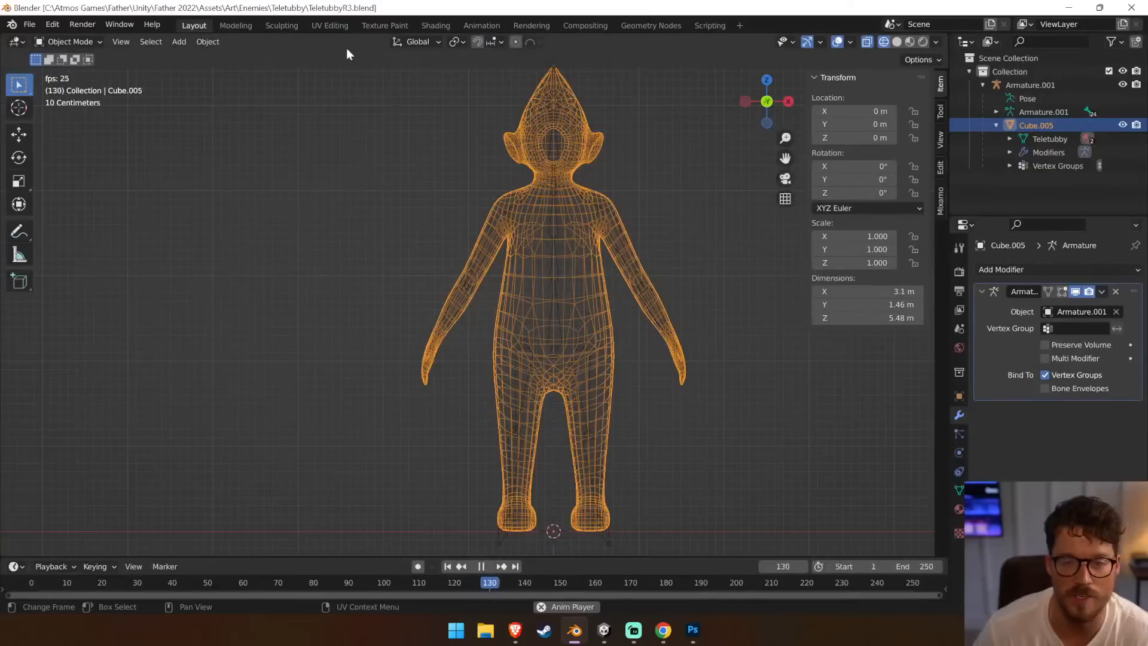
{"action": "left_click", "coordinate": [87, 43]}
{"action": "left_click", "coordinate": [87, 59]}
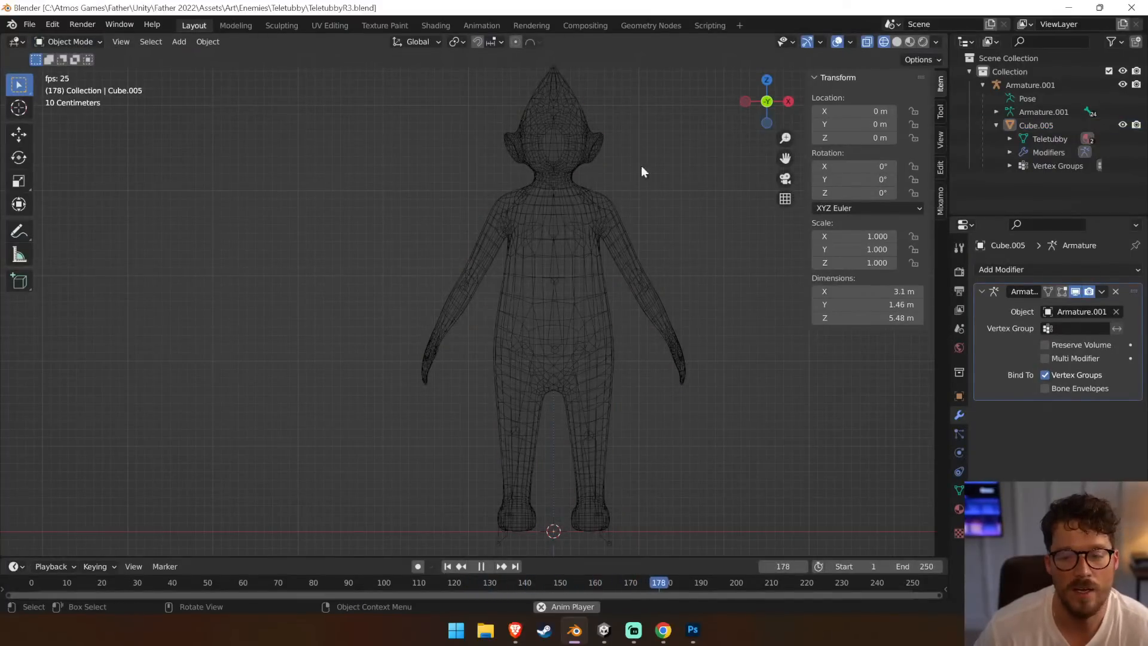
{"action": "left_click", "coordinate": [896, 43]}
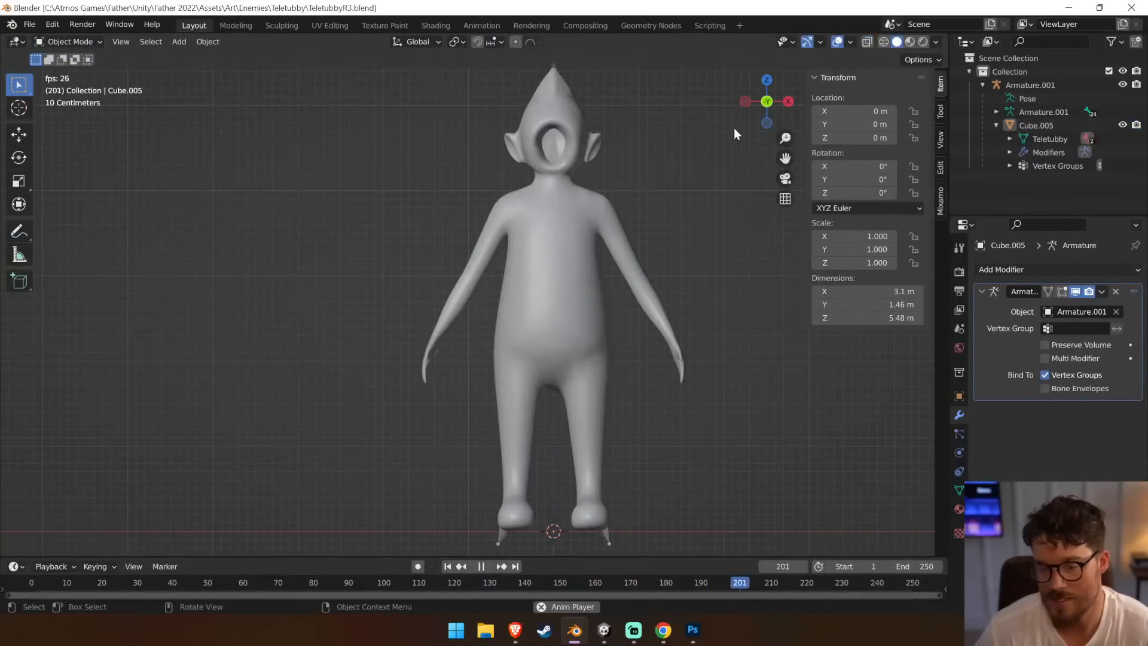
{"action": "left_click", "coordinate": [482, 566]}
Save TeletubbyR3.blend and import the japanese_mask OBJ from the Downloads folder
{"action": "left_click", "coordinate": [30, 25]}
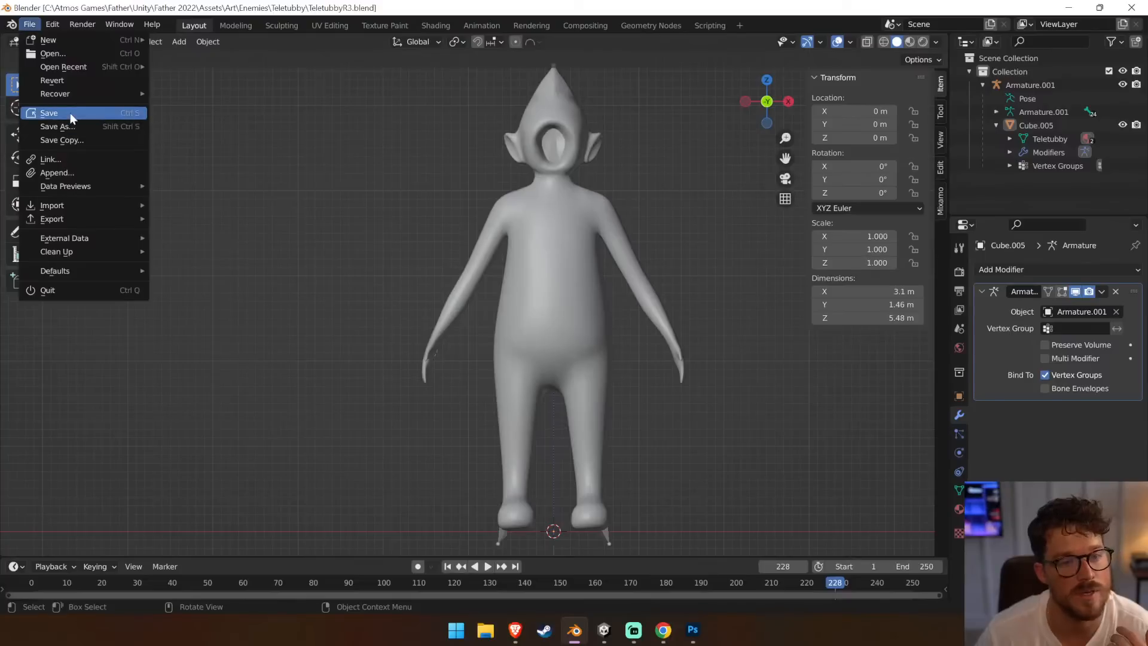
{"action": "left_click", "coordinate": [71, 115]}
{"action": "left_click", "coordinate": [26, 26]}
{"action": "mouse_move", "coordinate": [104, 205]}
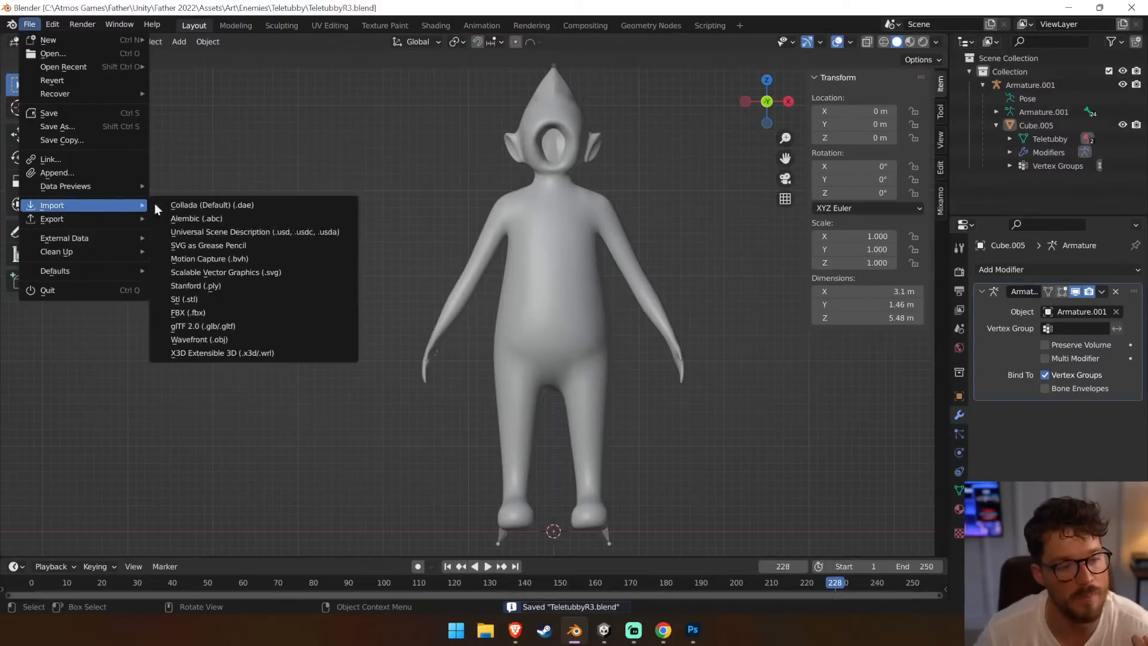
{"action": "left_click", "coordinate": [239, 336]}
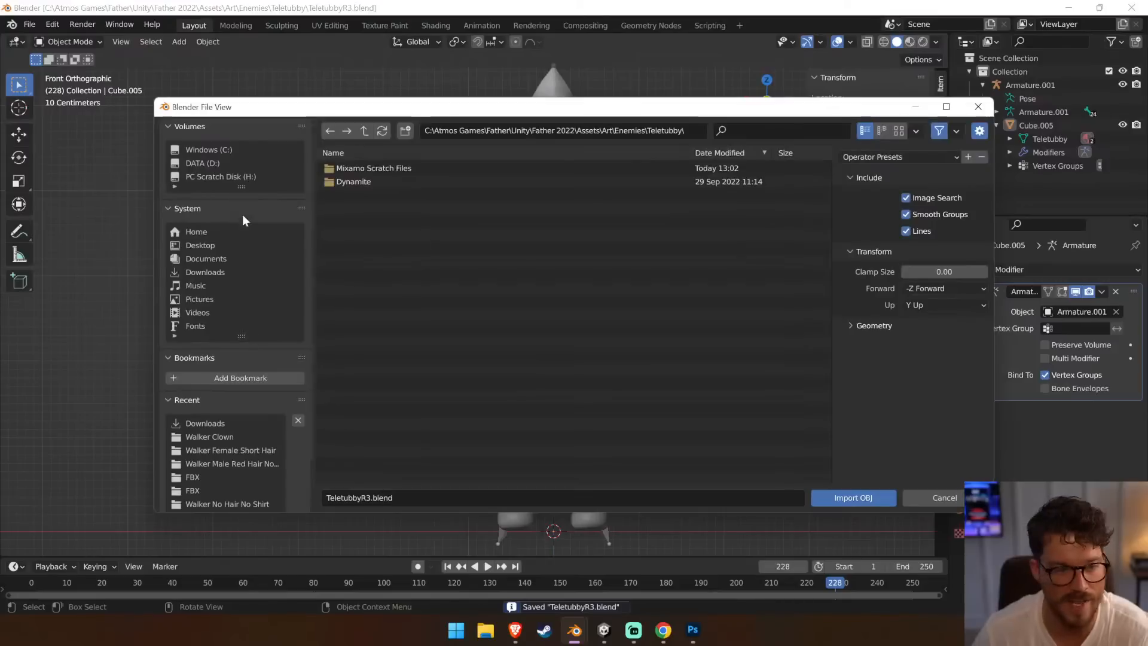
{"action": "left_click", "coordinate": [231, 272]}
{"action": "double_click", "coordinate": [428, 315]}
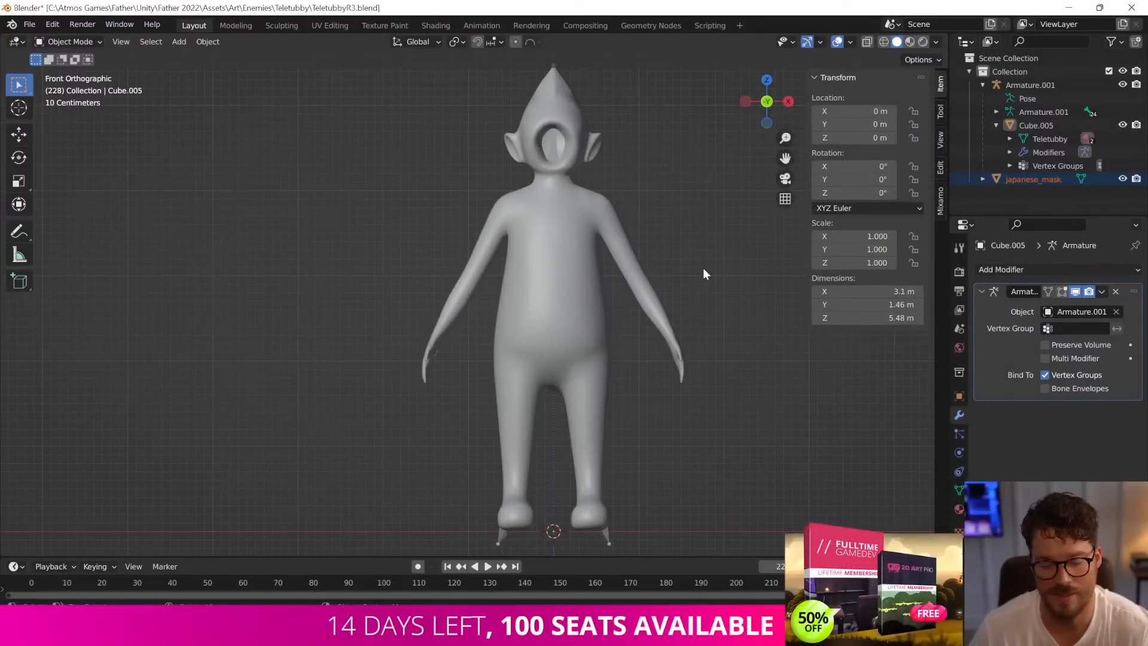
Scale the imported japanese_mask down in two passes until it is close to the Teletubby's size
{"action": "scroll", "coordinate": [703, 274], "scroll_direction": "down", "scroll_amount": 4}
{"action": "key", "text": "s"}
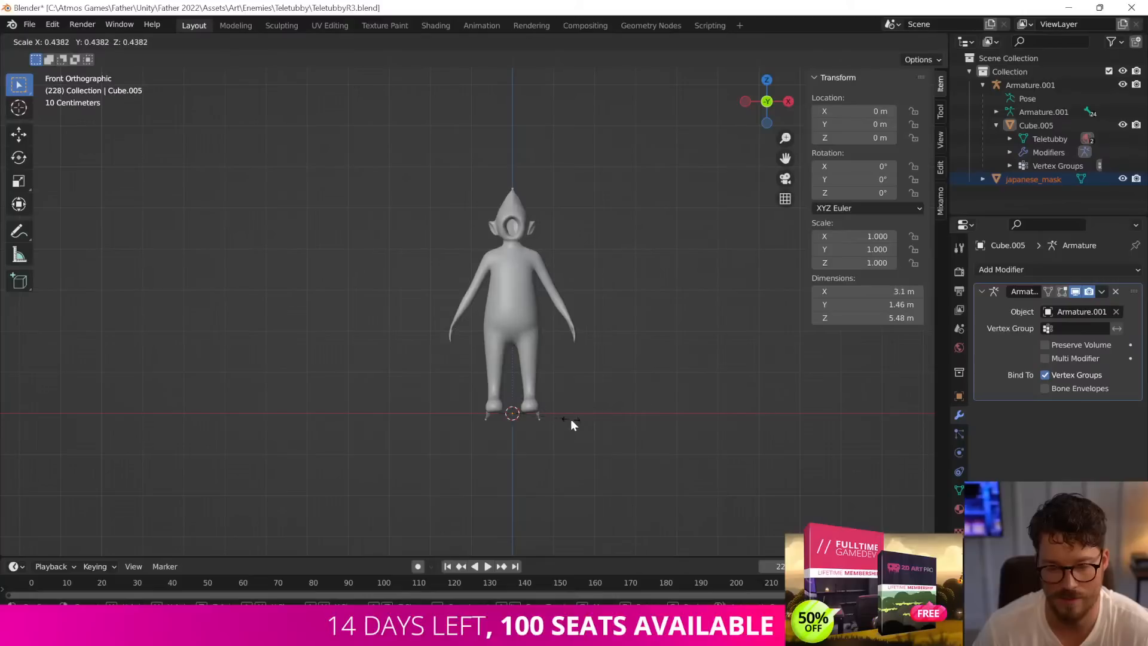
{"action": "left_click", "coordinate": [572, 419]}
{"action": "scroll", "coordinate": [571, 418], "scroll_direction": "down", "scroll_amount": 18}
{"action": "scroll", "coordinate": [571, 417], "scroll_direction": "up", "scroll_amount": 6}
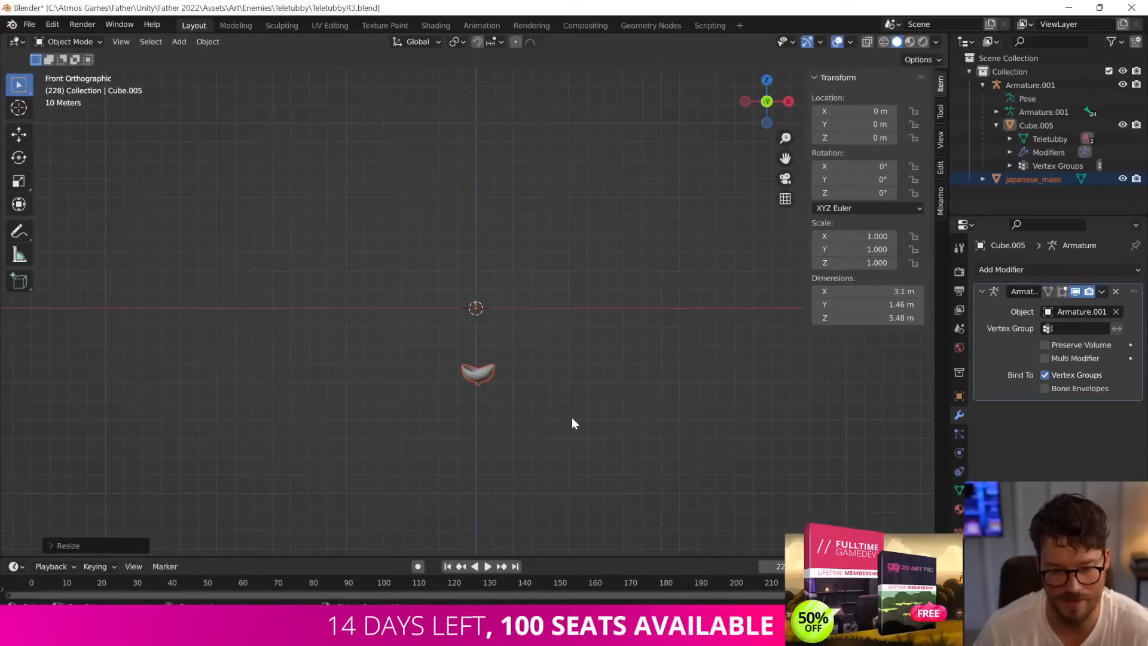
{"action": "scroll", "coordinate": [571, 418], "scroll_direction": "up", "scroll_amount": 7}
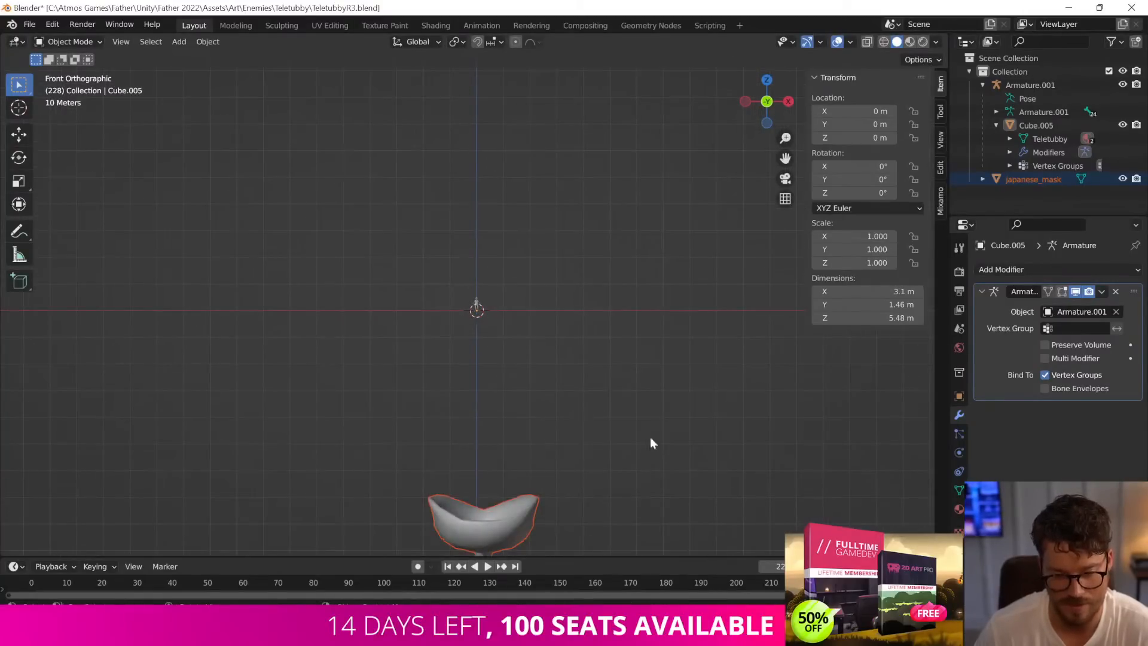
{"action": "key", "text": "s"}
{"action": "left_click", "coordinate": [489, 310]}
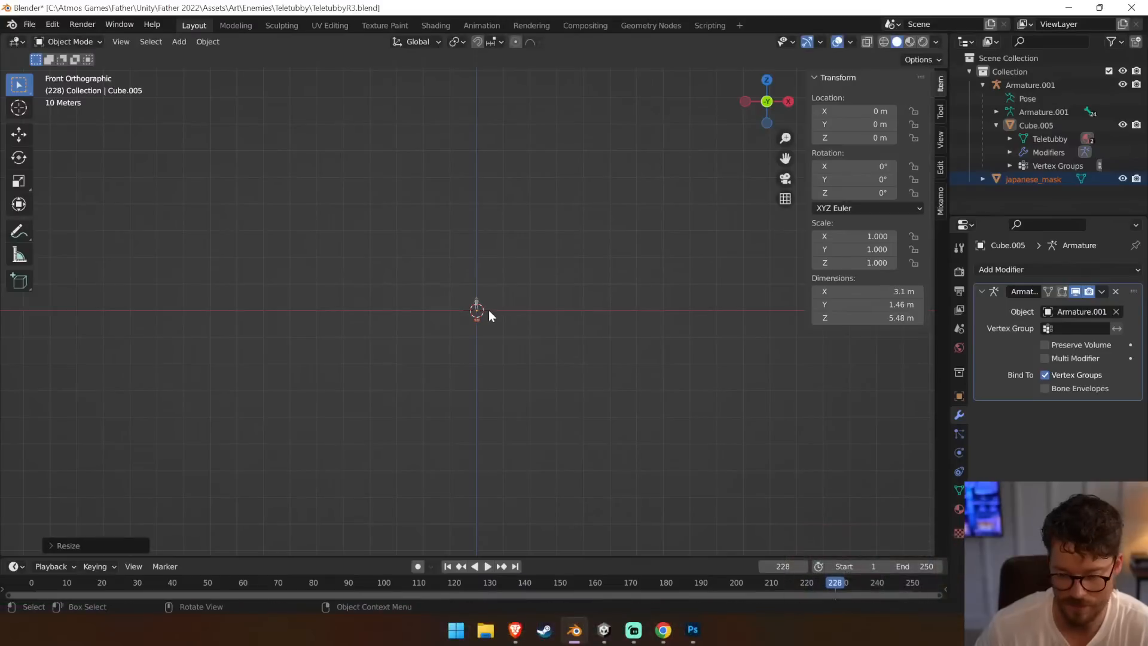
{"action": "scroll", "coordinate": [489, 310], "scroll_direction": "up", "scroll_amount": 8}
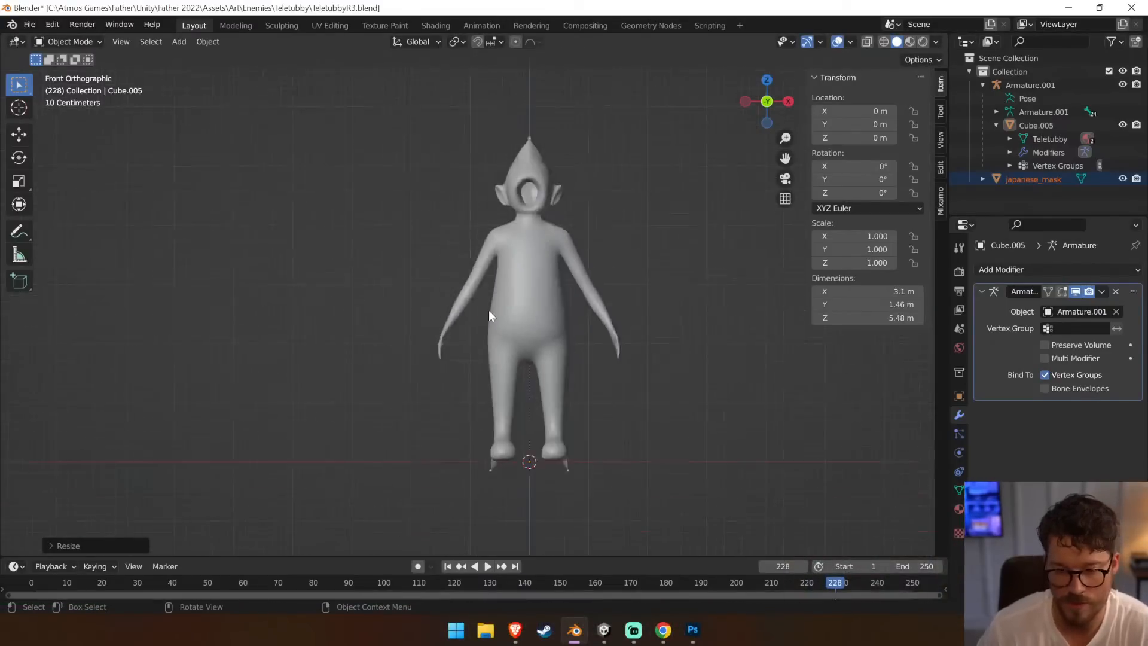
Try to rotate the mask about the global X axis by an exact angle
{"action": "scroll", "coordinate": [621, 388], "scroll_direction": "down", "scroll_amount": 2}
{"action": "key", "text": "r"}
{"action": "key", "text": "x"}
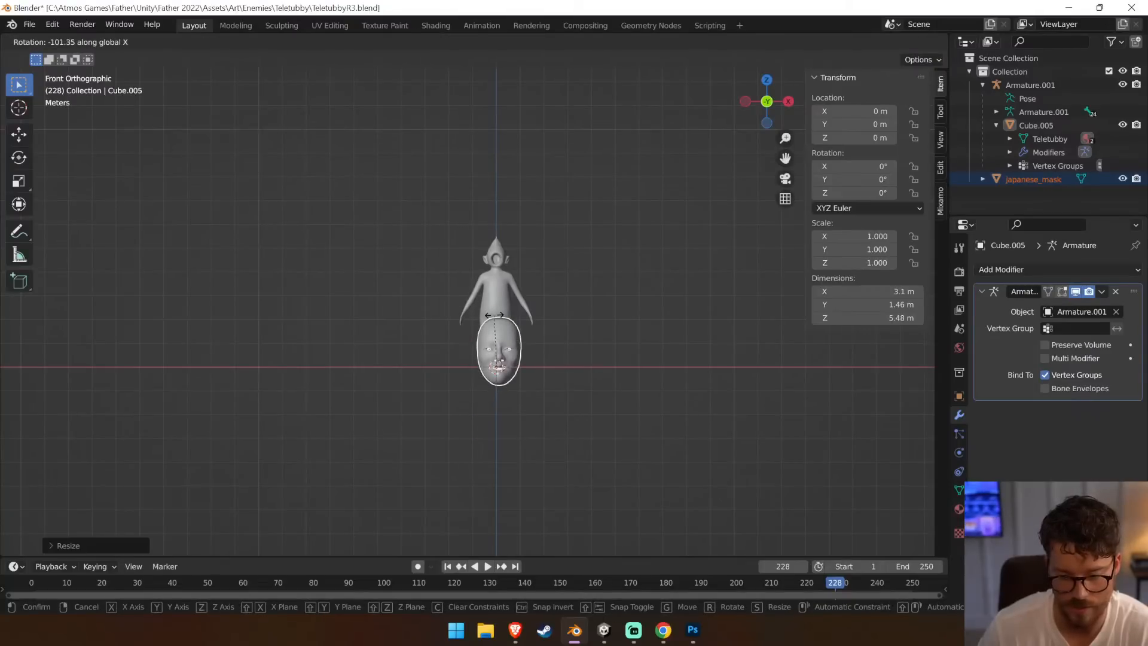
{"action": "type", "text": "901"}
{"action": "type", "text": "-90"}
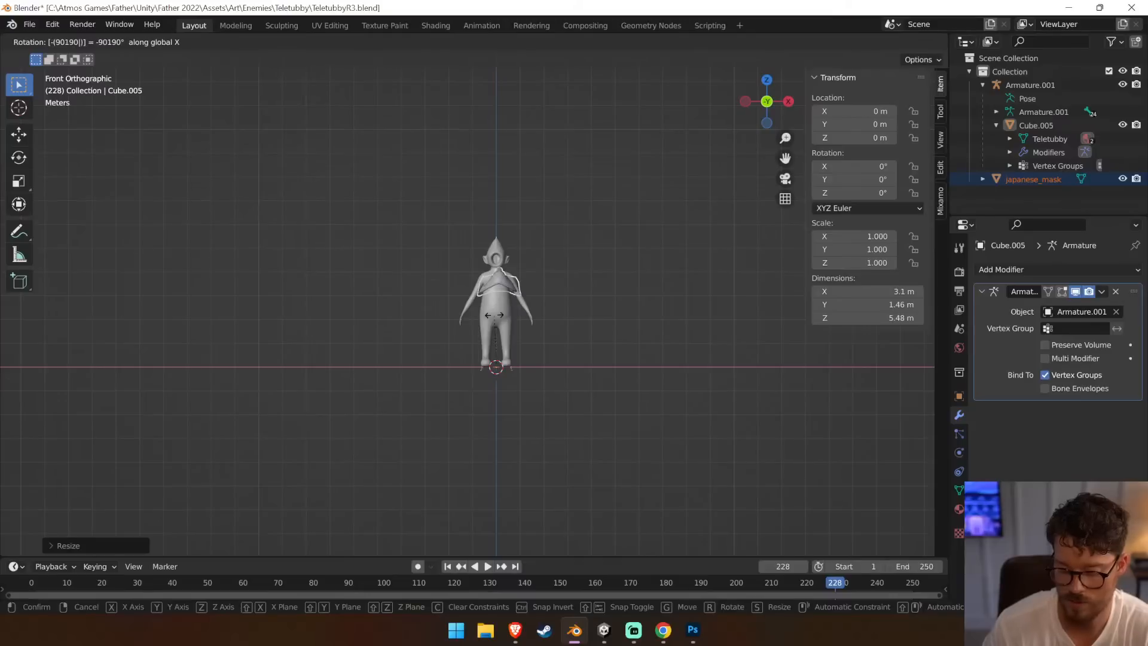
{"action": "type", "text": "45"}
{"action": "type", "text": "0"}
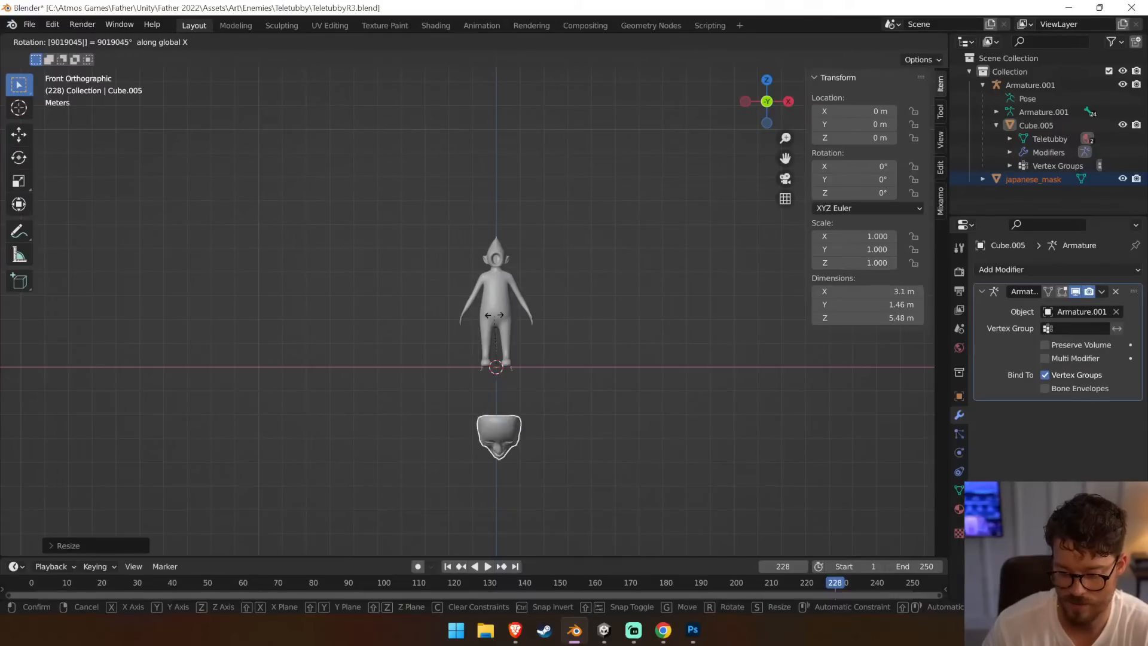
{"action": "key", "text": "minus"}
{"action": "type", "text": "180"}
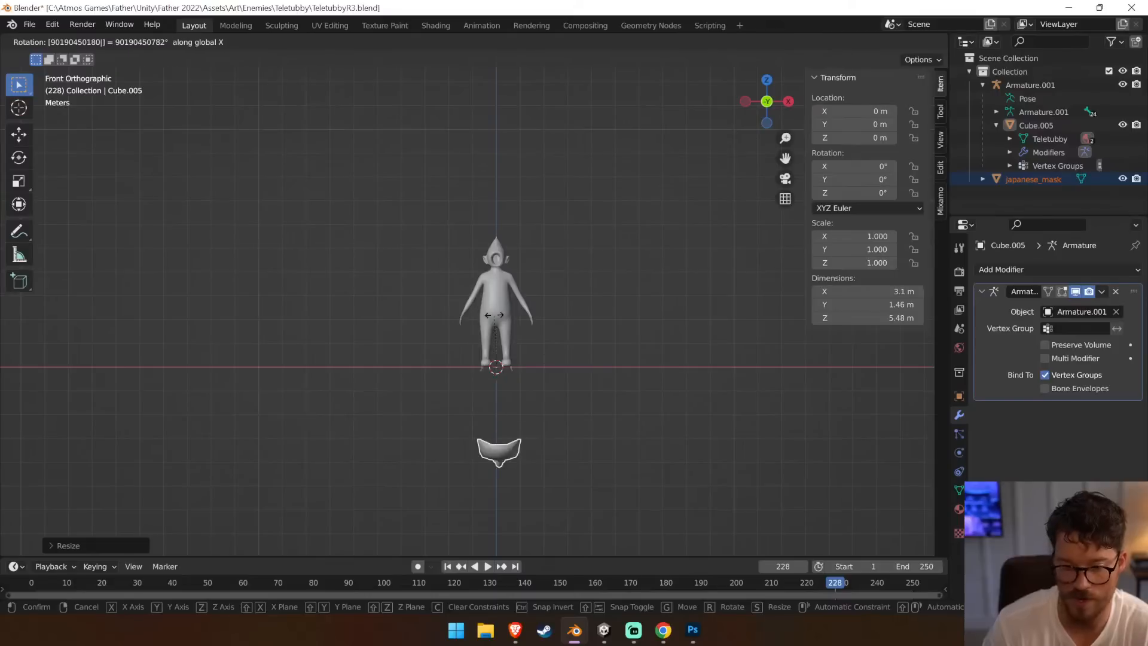
{"action": "key", "text": "minus"}
{"action": "key", "text": "minus"}
{"action": "key", "text": "minus"}
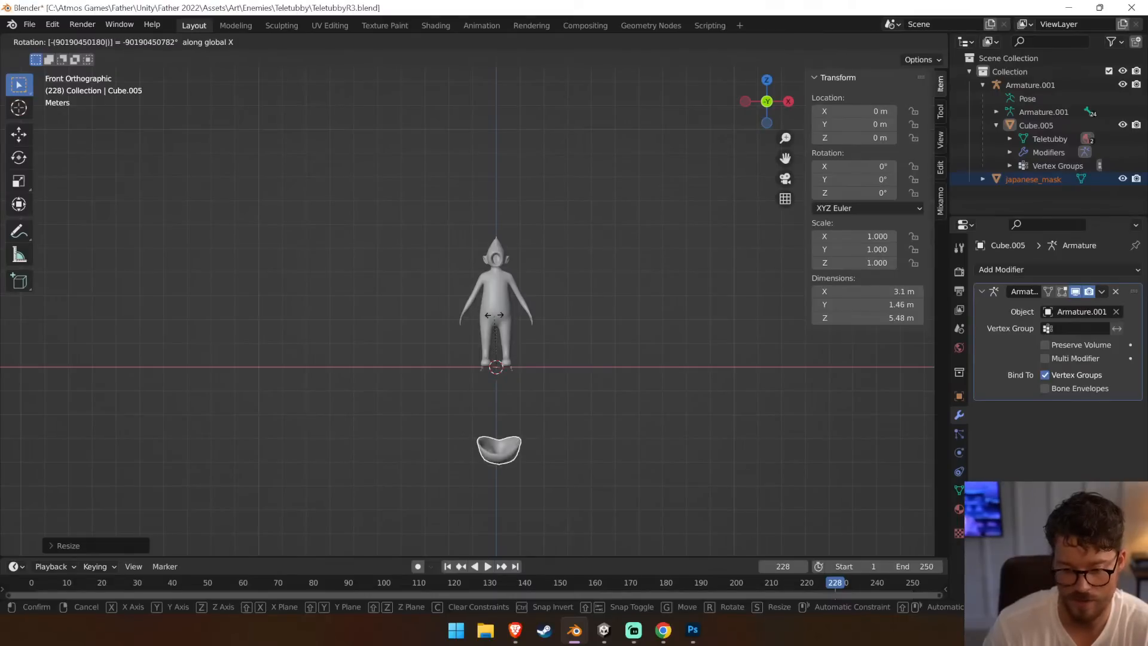
{"action": "left_click", "coordinate": [608, 471]}
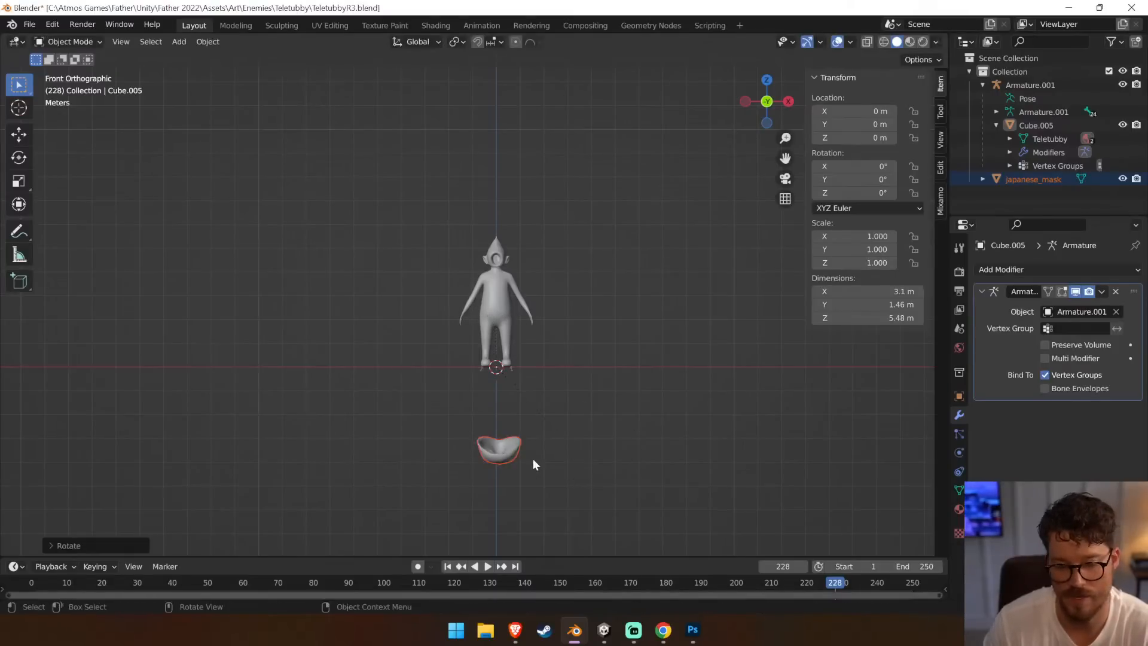
{"action": "middle_click_drag", "start_coordinate": [528, 464], "coordinate": [654, 453]}
{"action": "key", "text": "ctrl+z"}
Rotate the mask about the global X axis until the face stands roughly upright
{"action": "key", "text": "r"}
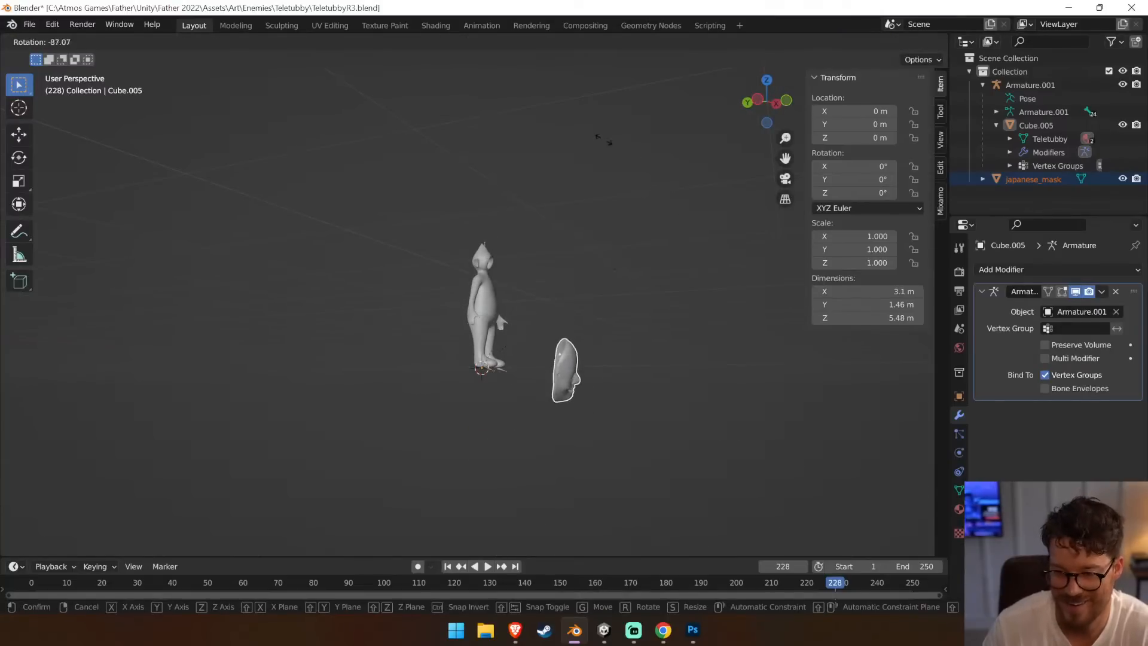
{"action": "key", "text": "x"}
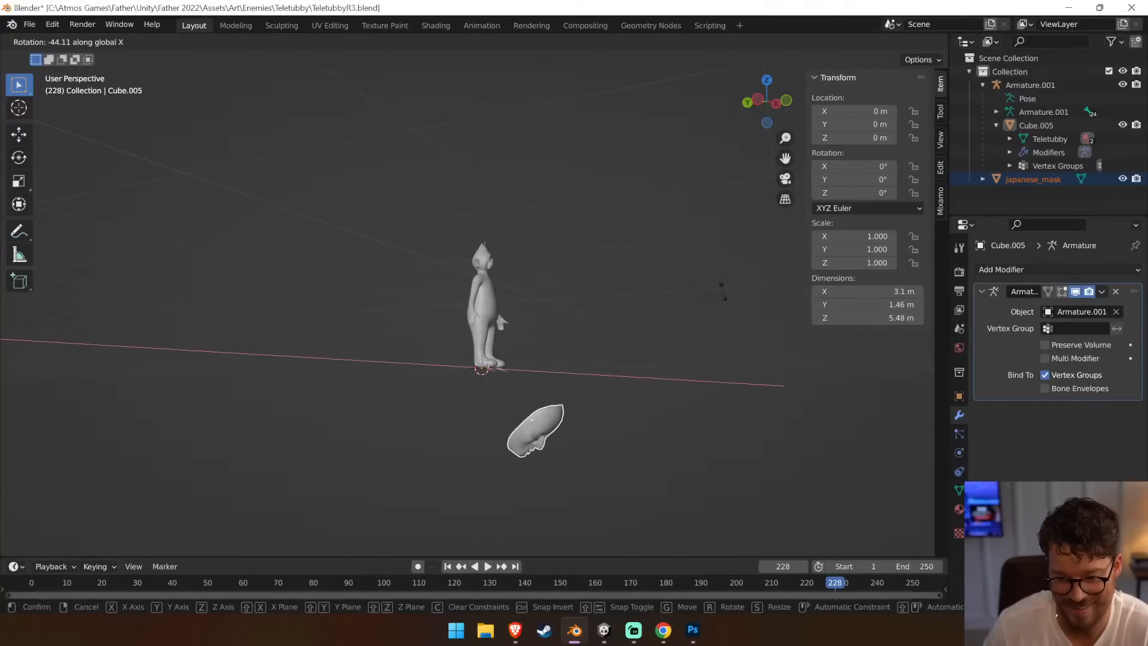
{"action": "type", "text": "1"}
{"action": "type", "text": "31"}
{"action": "key", "text": "BackSpace"}
{"action": "key", "text": "BackSpace"}
{"action": "key", "text": "BackSpace"}
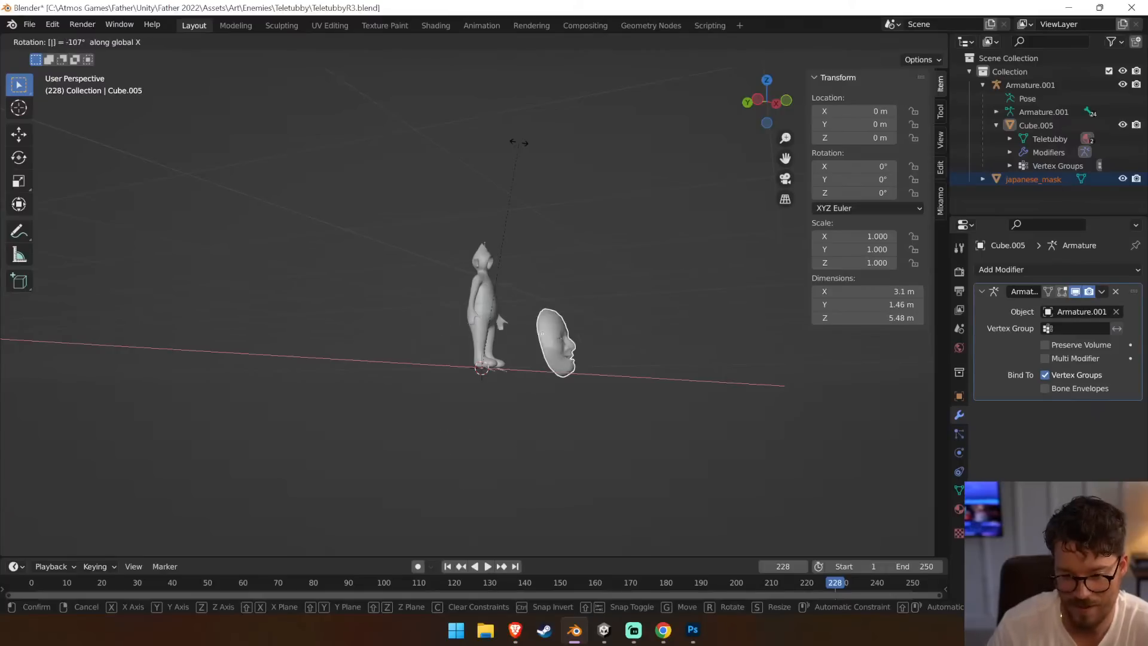
{"action": "left_click", "coordinate": [517, 143]}
Move the mask up beside the Teletubby's head and scale it down to roughly head size
{"action": "middle_click_drag", "start_coordinate": [633, 209], "coordinate": [698, 233]}
{"action": "key", "text": "r"}
{"action": "key", "text": "Escape"}
{"action": "key", "text": "g"}
{"action": "left_click", "coordinate": [607, 282]}
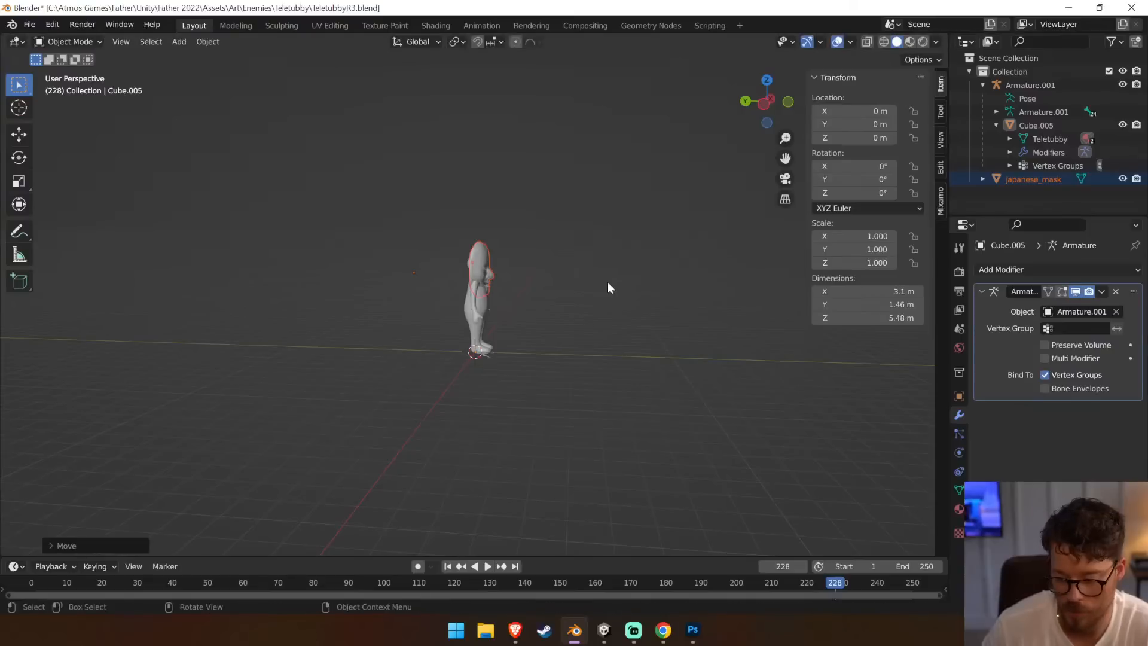
{"action": "scroll", "coordinate": [572, 224], "scroll_direction": "up", "scroll_amount": 7}
{"action": "key", "text": "g"}
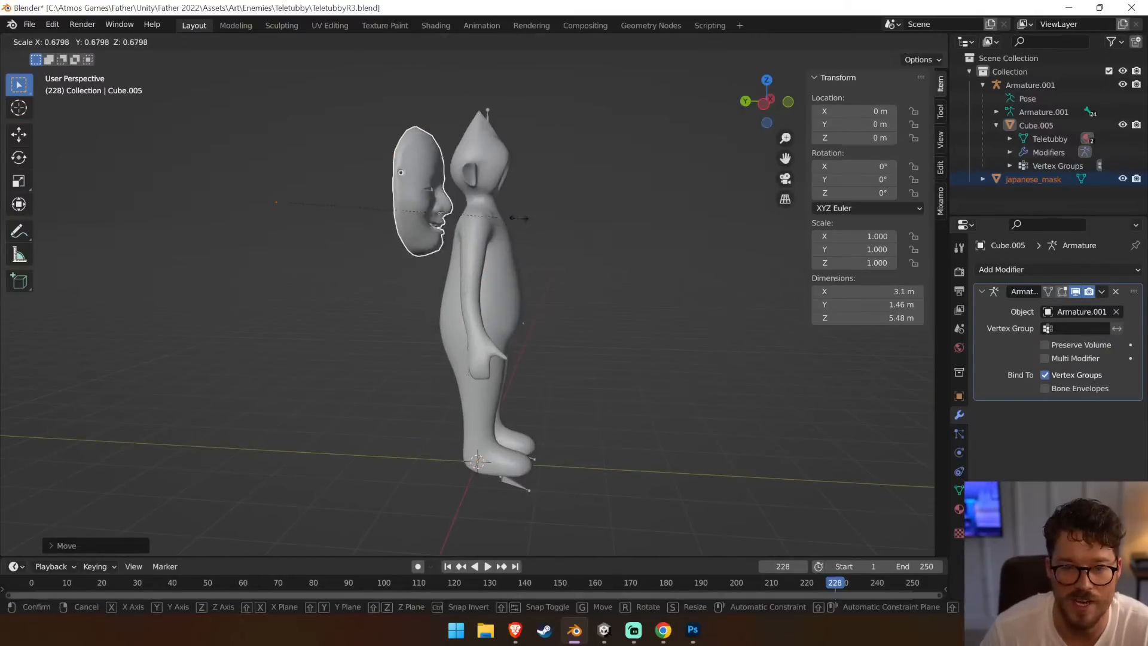
{"action": "left_click", "coordinate": [568, 190]}
In front view, centre the mask on the Teletubby's face opening and scale it down to fit the hole
{"action": "scroll", "coordinate": [572, 190], "scroll_direction": "up", "scroll_amount": 3}
{"action": "middle_click_drag", "start_coordinate": [572, 192], "coordinate": [325, 278]}
{"action": "key", "text": "KP_1"}
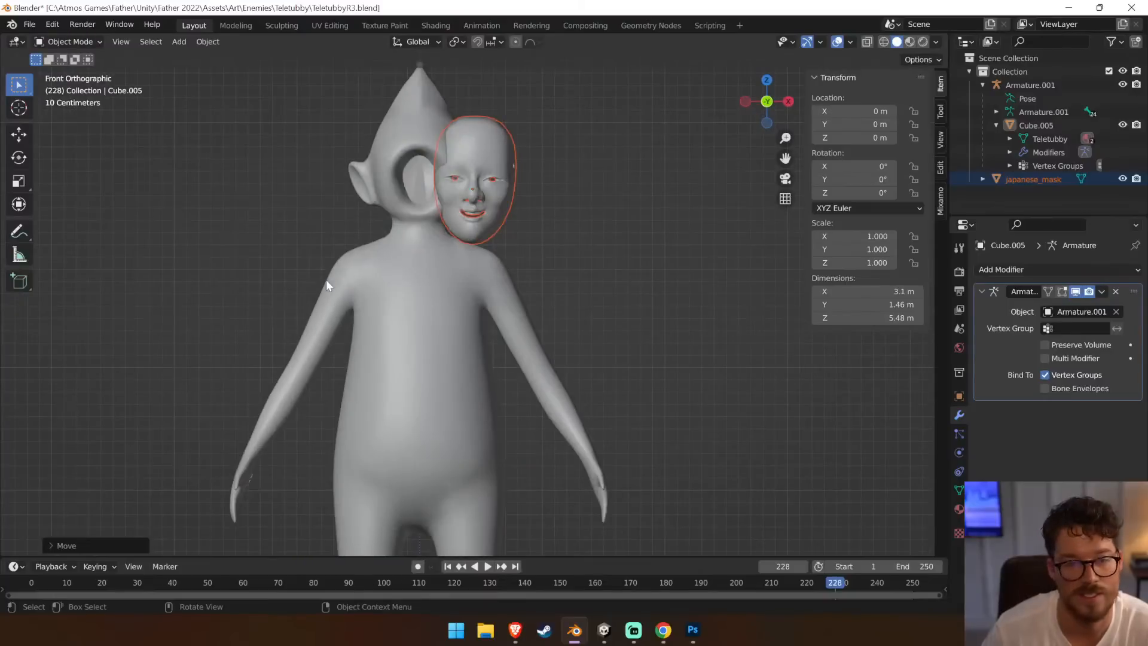
{"action": "key", "text": "g"}
{"action": "left_click", "coordinate": [577, 237]}
{"action": "key", "text": "g"}
{"action": "key", "text": "y"}
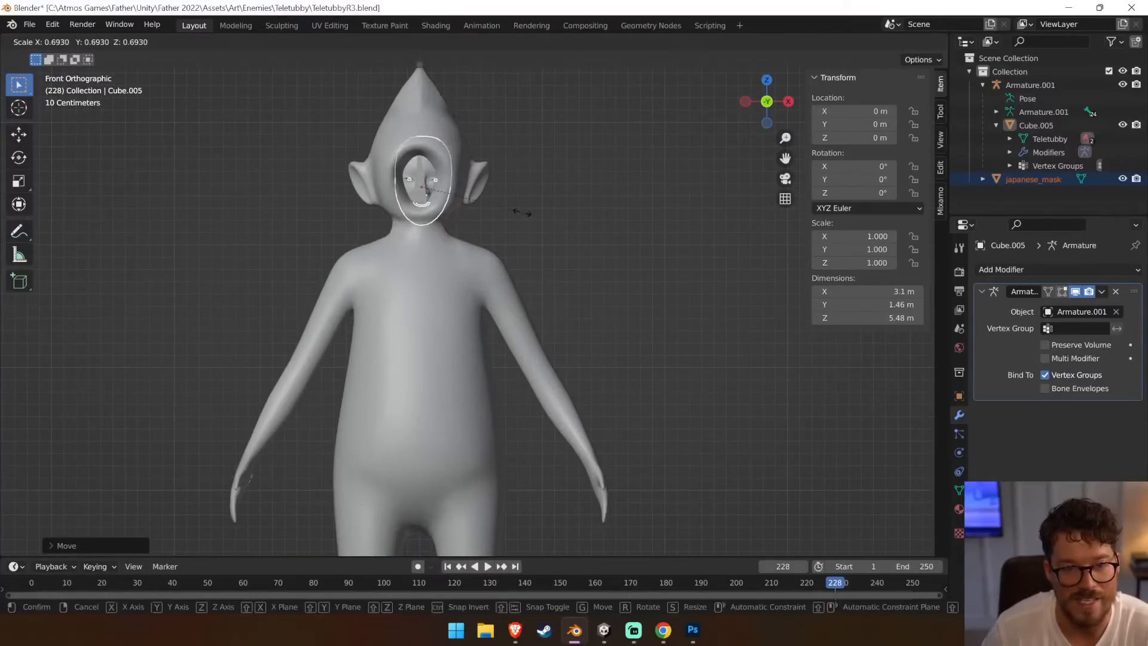
{"action": "left_click", "coordinate": [487, 202]}
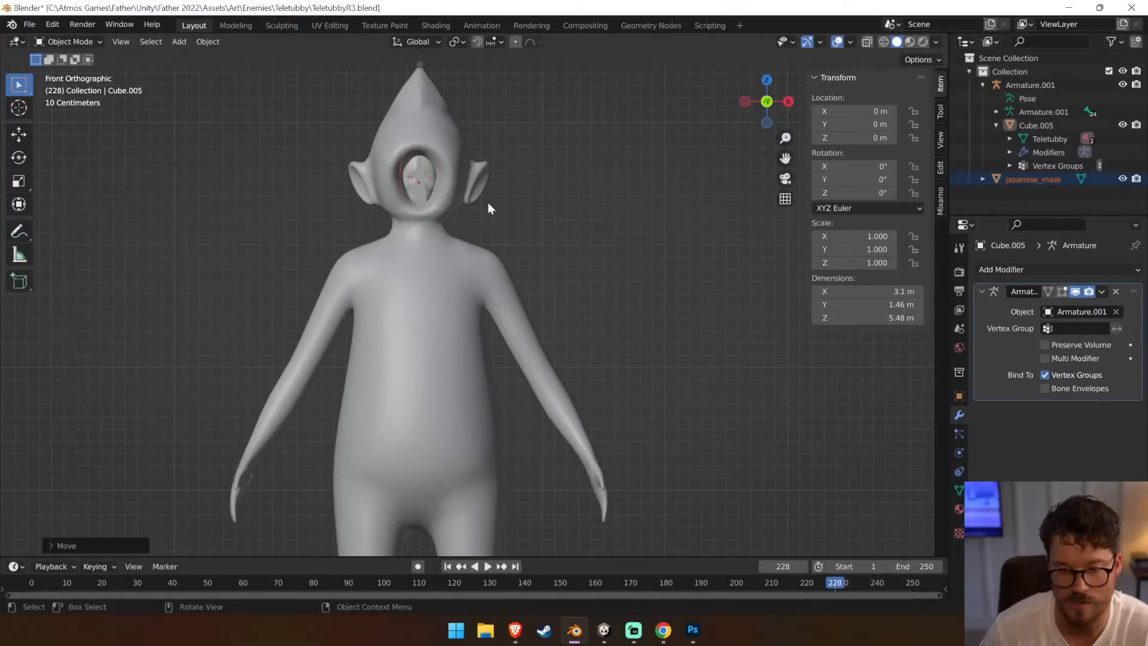
In side view, move the mask from the back of the head to the front and tilt it to follow the face
{"action": "key", "text": "KP_3"}
{"action": "key", "text": "g"}
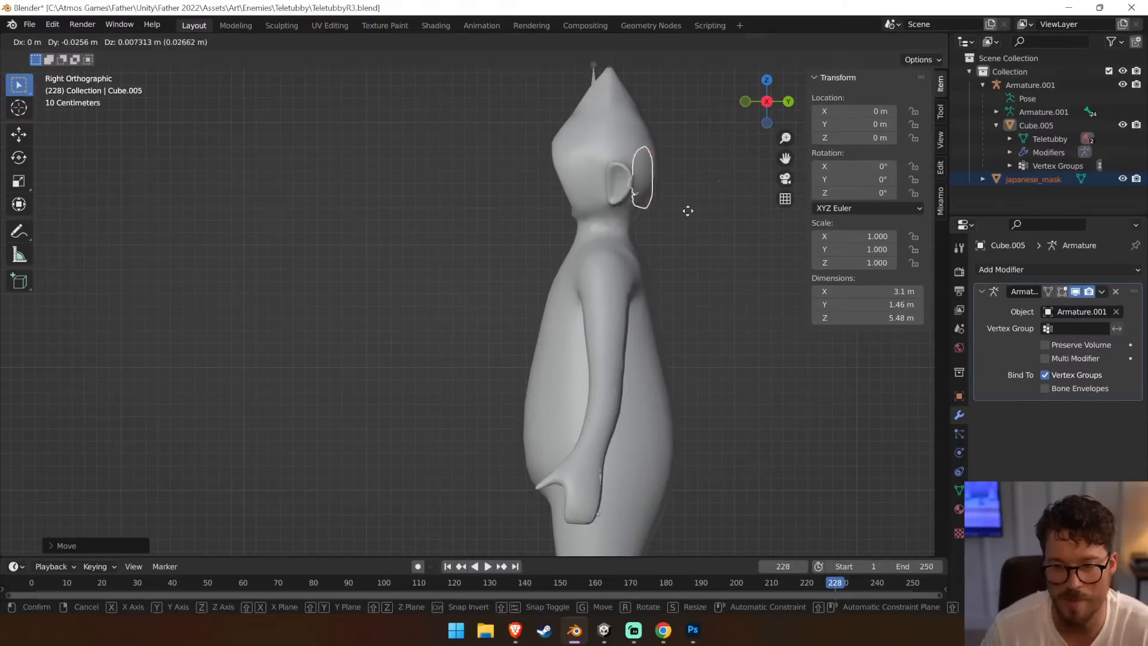
{"action": "left_click", "coordinate": [601, 207]}
{"action": "key", "text": "r"}
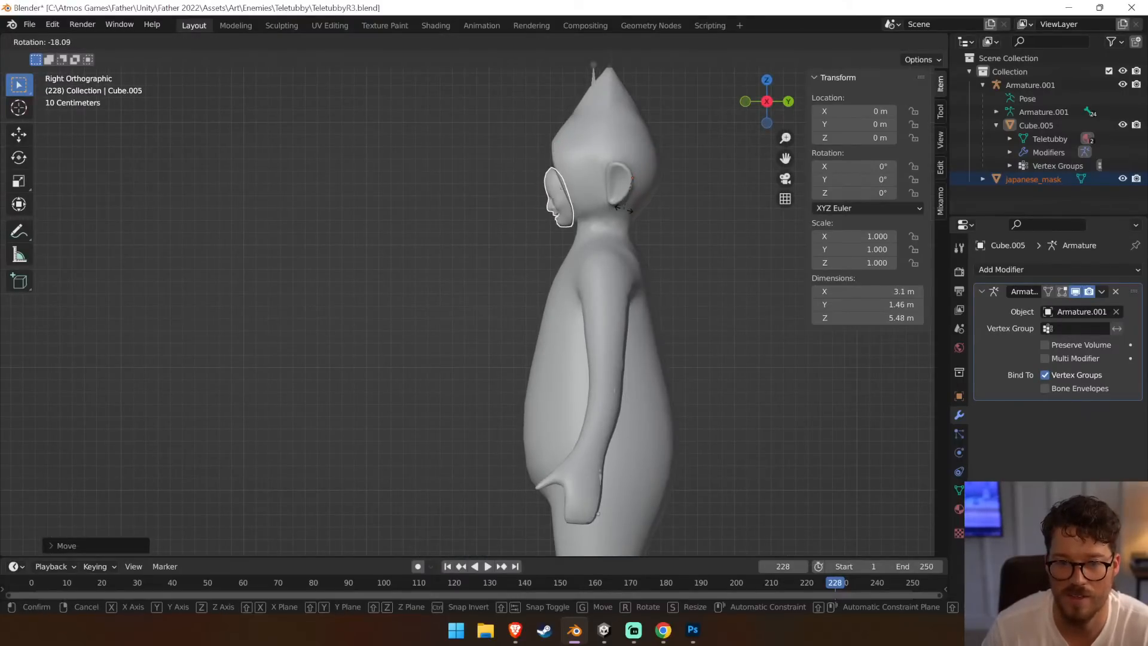
{"action": "left_click", "coordinate": [620, 206]}
Adjust the mask's size and position in side view so it sits against the front of the head
{"action": "key", "text": "s"}
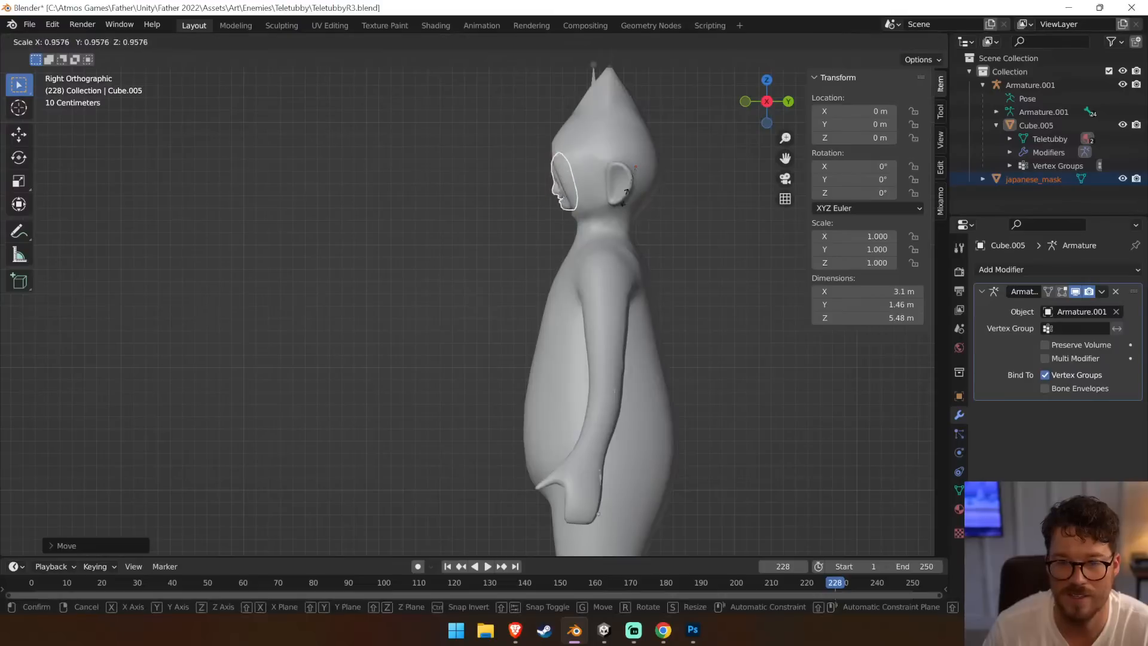
{"action": "left_click", "coordinate": [614, 201]}
{"action": "key", "text": "g"}
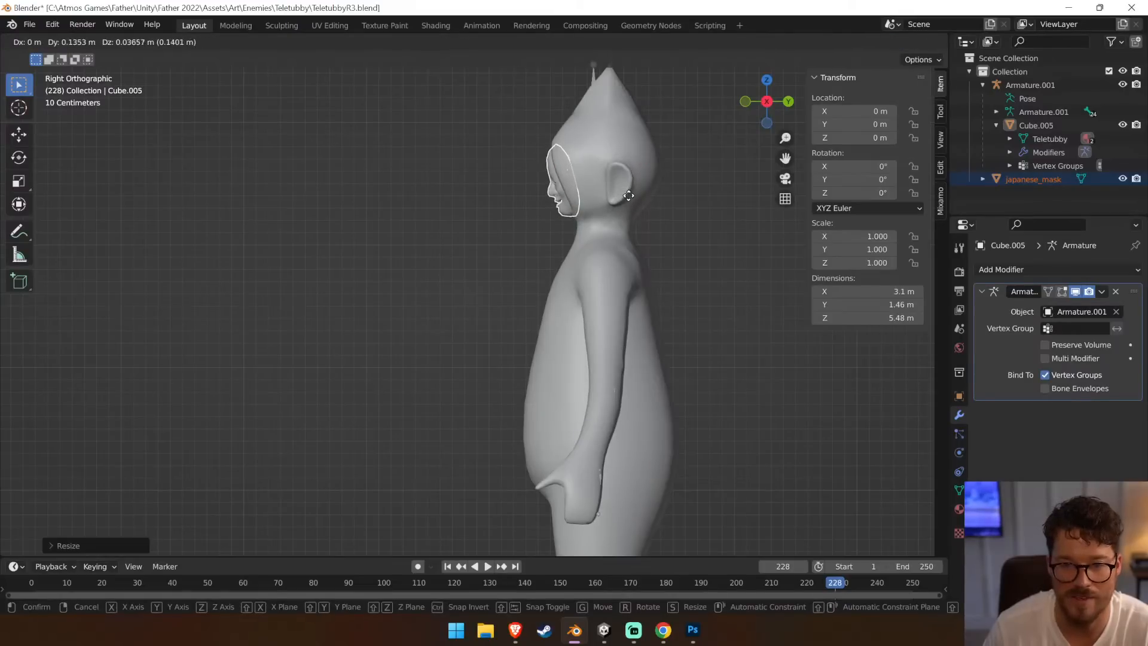
{"action": "left_click", "coordinate": [629, 199]}
{"action": "key", "text": "KP_1"}
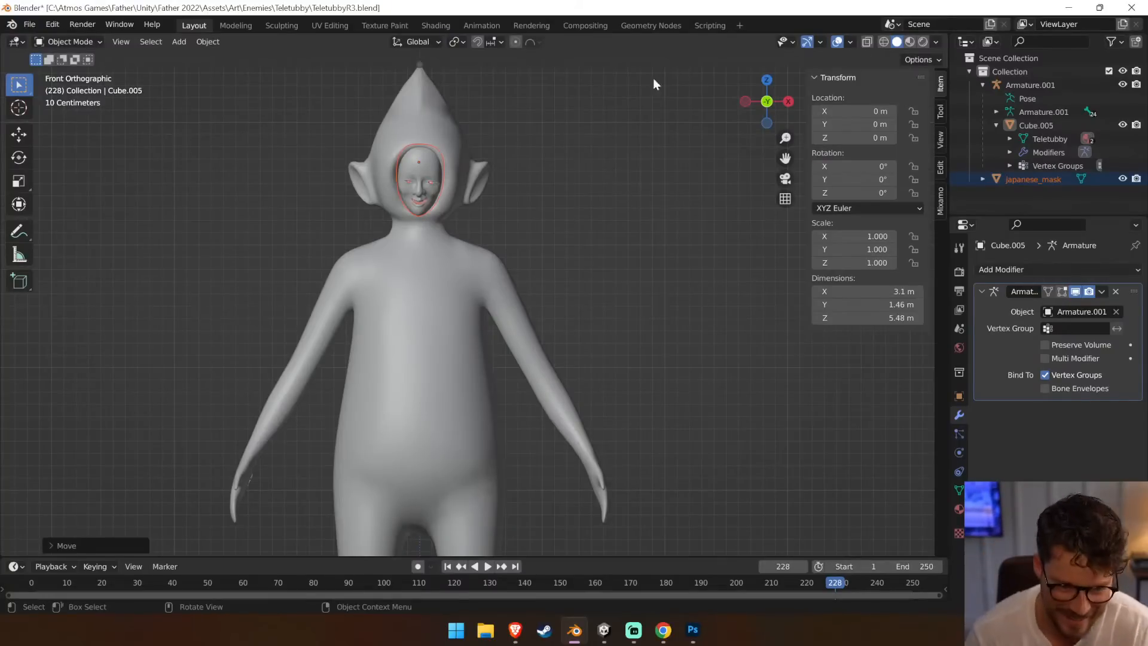
Reposition the mask in front of the face and enlarge it by a factor of about 1.1
{"action": "scroll", "coordinate": [465, 109], "scroll_direction": "up", "scroll_amount": 4}
{"action": "middle_click_drag", "start_coordinate": [454, 187], "coordinate": [694, 361], "text": "shift"}
{"action": "key", "text": "g"}
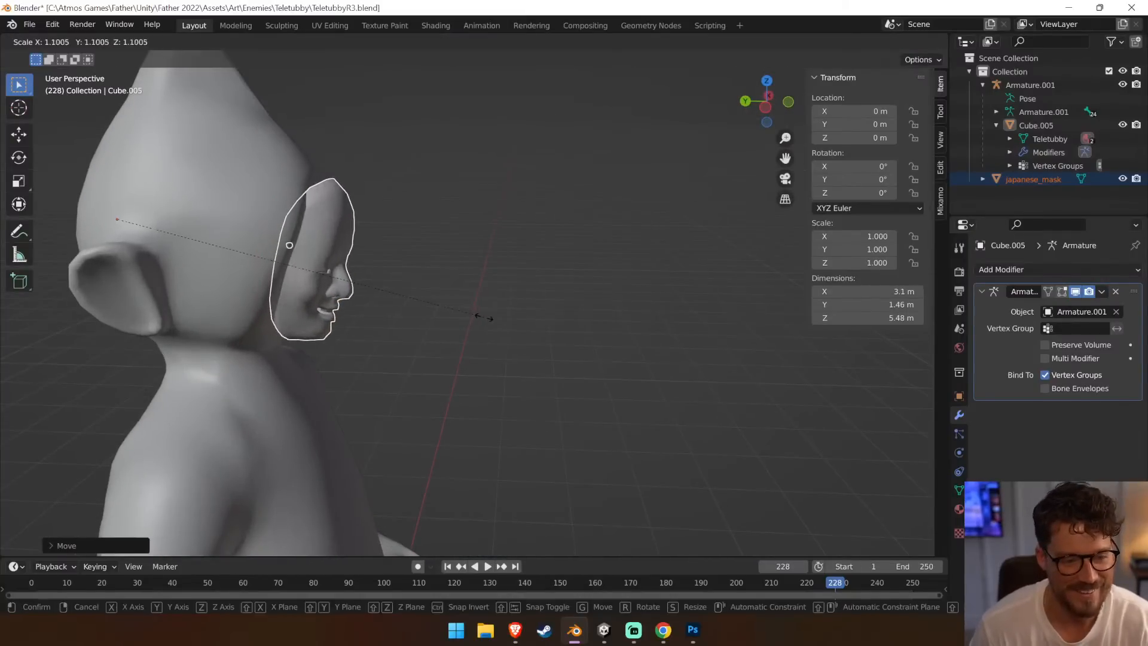
{"action": "left_click", "coordinate": [483, 316]}
{"action": "key", "text": "KP_1"}
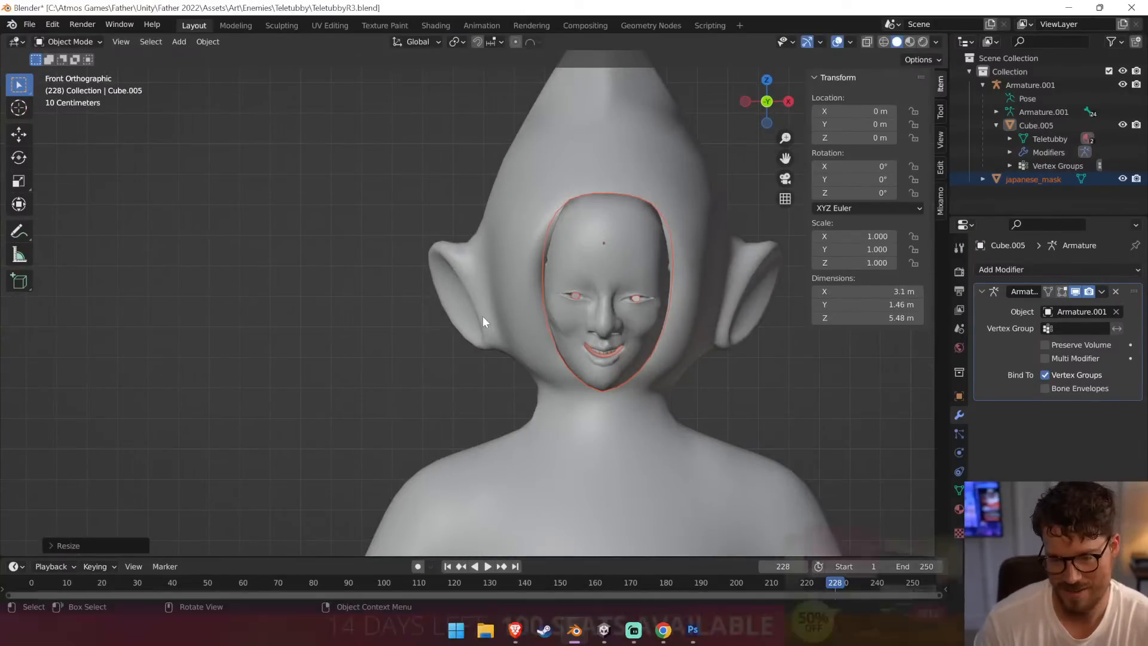
Tilt the mask in side view, push it back into the head, and align it with the face opening in front view
{"action": "key", "text": "KP_3"}
{"action": "key", "text": "r"}
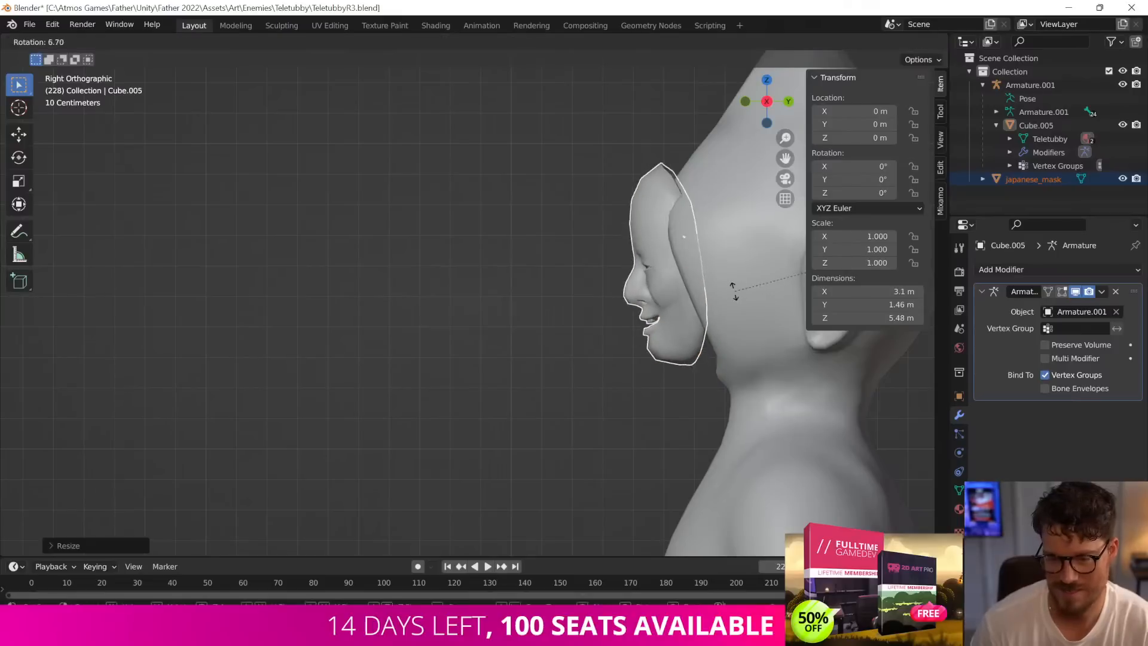
{"action": "left_click", "coordinate": [725, 272]}
{"action": "key", "text": "g"}
{"action": "left_click", "coordinate": [772, 275]}
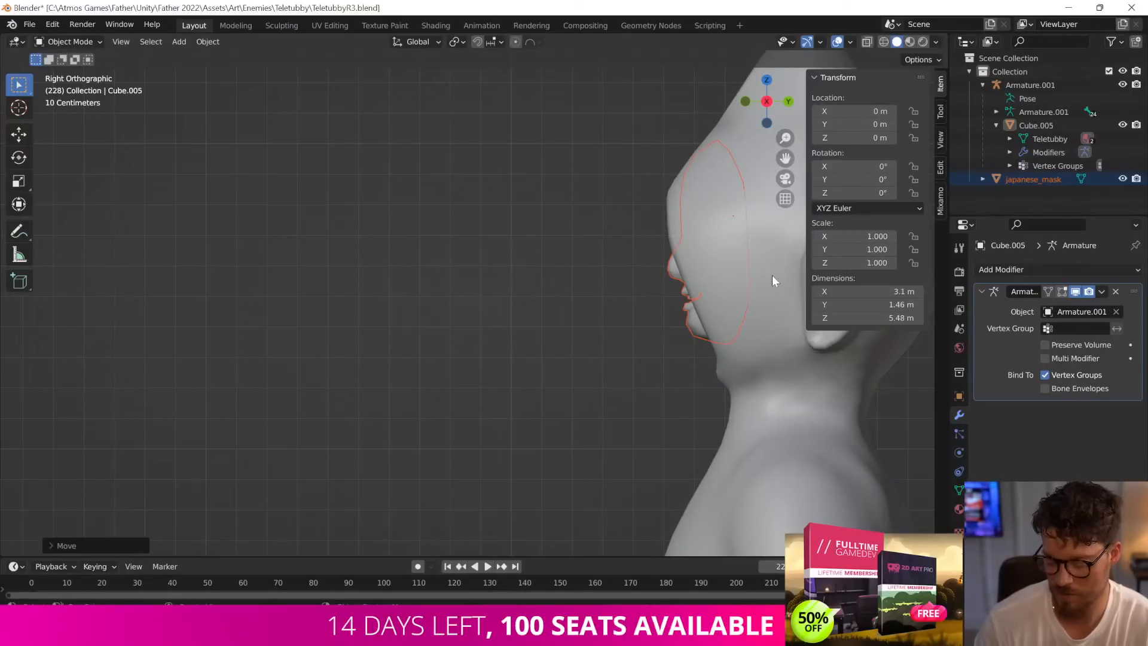
{"action": "key", "text": "KP_1"}
{"action": "key", "text": "g"}
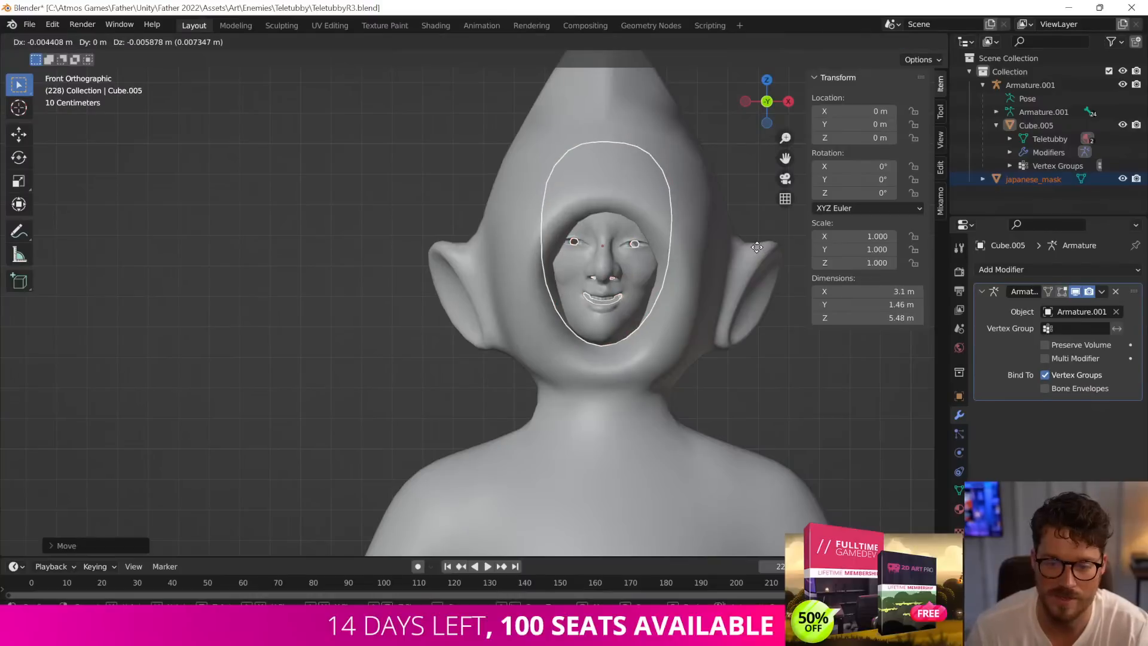
{"action": "left_click", "coordinate": [757, 248]}
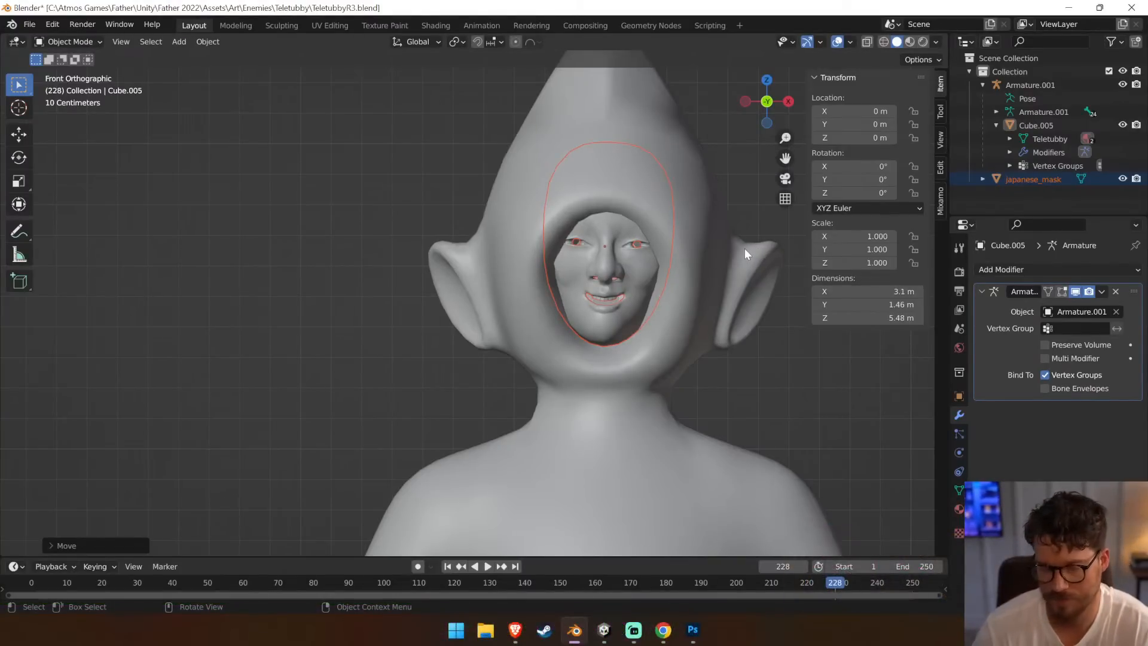
Refine the mask's tilt, size and depth in side view so it fills the face opening, and deselect it
{"action": "key", "text": "KP_3"}
{"action": "key", "text": "r"}
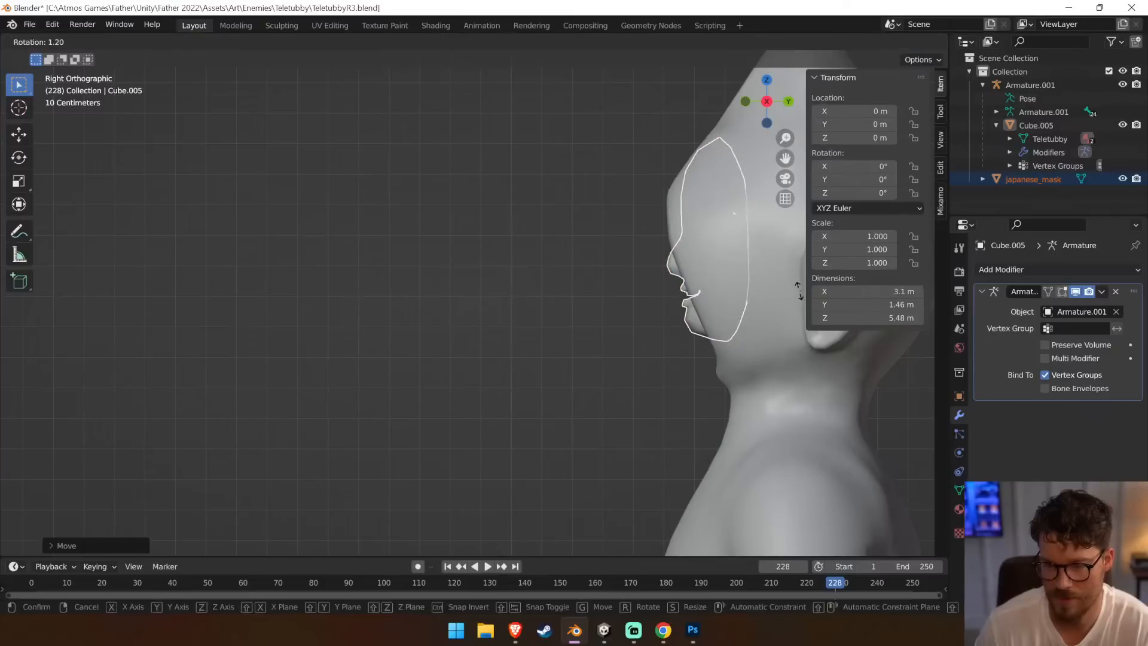
{"action": "left_click", "coordinate": [797, 301]}
{"action": "key", "text": "g"}
{"action": "key", "text": "s"}
{"action": "left_click", "coordinate": [785, 312]}
{"action": "key", "text": "g"}
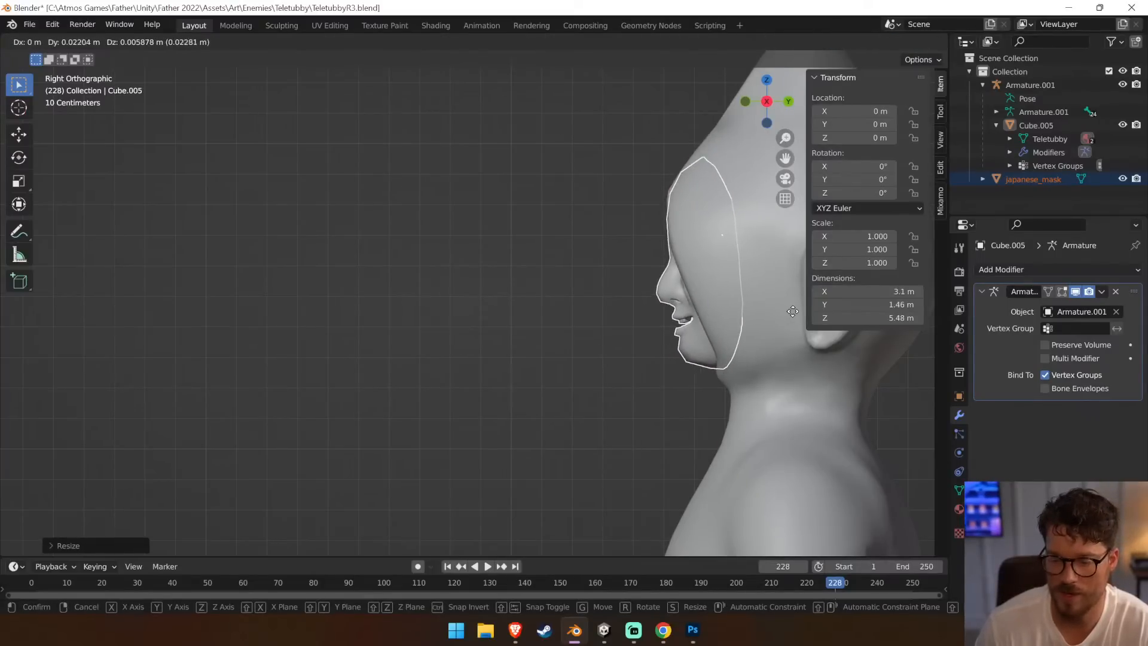
{"action": "left_click", "coordinate": [793, 313]}
{"action": "left_click", "coordinate": [576, 290]}
{"action": "key", "text": "KP_1"}
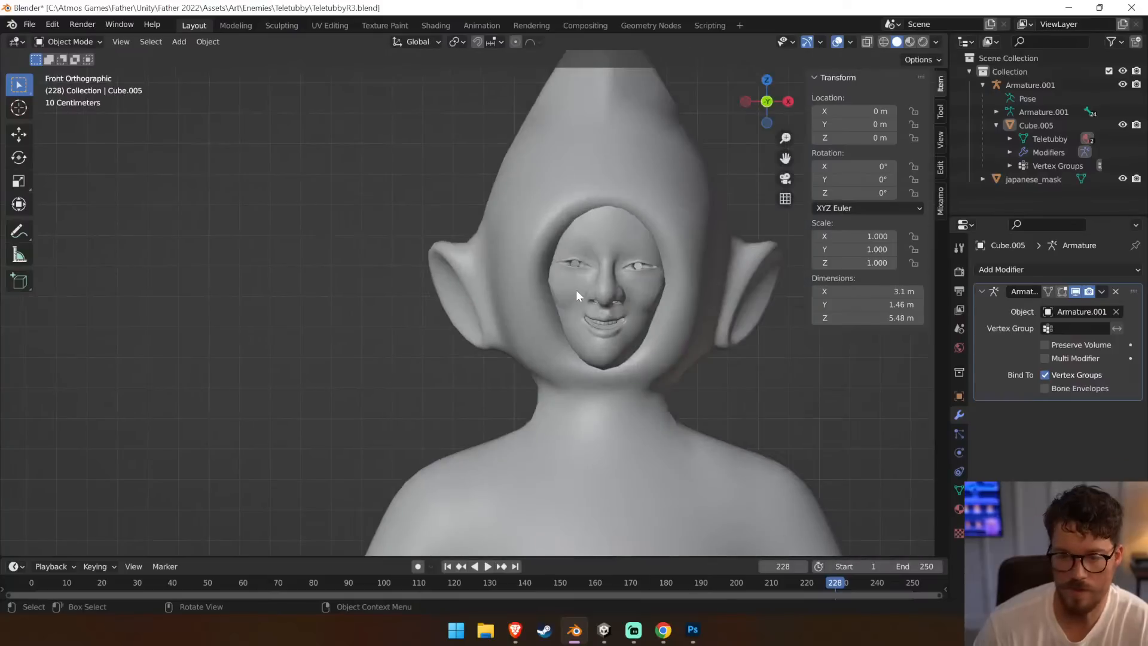
Straighten the mask about the global Y axis and shift it slightly along X to centre it in the face opening
{"action": "scroll", "coordinate": [576, 289], "scroll_direction": "down", "scroll_amount": 6}
{"action": "scroll", "coordinate": [598, 300], "scroll_direction": "up", "scroll_amount": 2}
{"action": "scroll", "coordinate": [598, 301], "scroll_direction": "up", "scroll_amount": 3}
{"action": "left_click", "coordinate": [598, 300]}
{"action": "key", "text": "r"}
{"action": "key", "text": "z"}
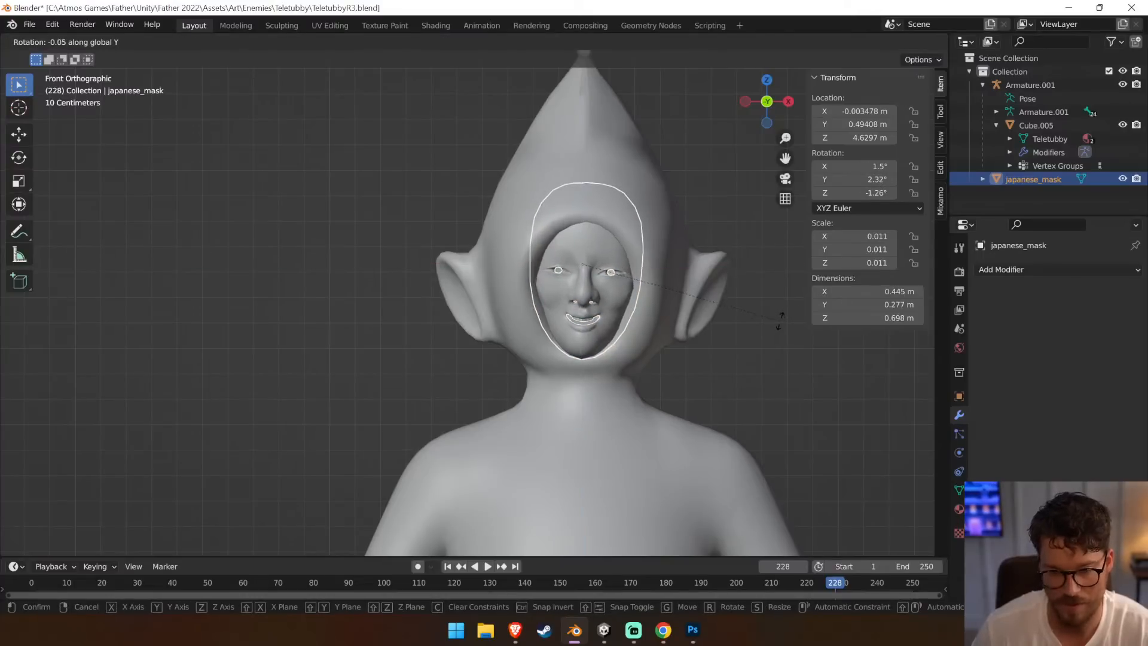
{"action": "left_click", "coordinate": [779, 312]}
{"action": "key", "text": "g"}
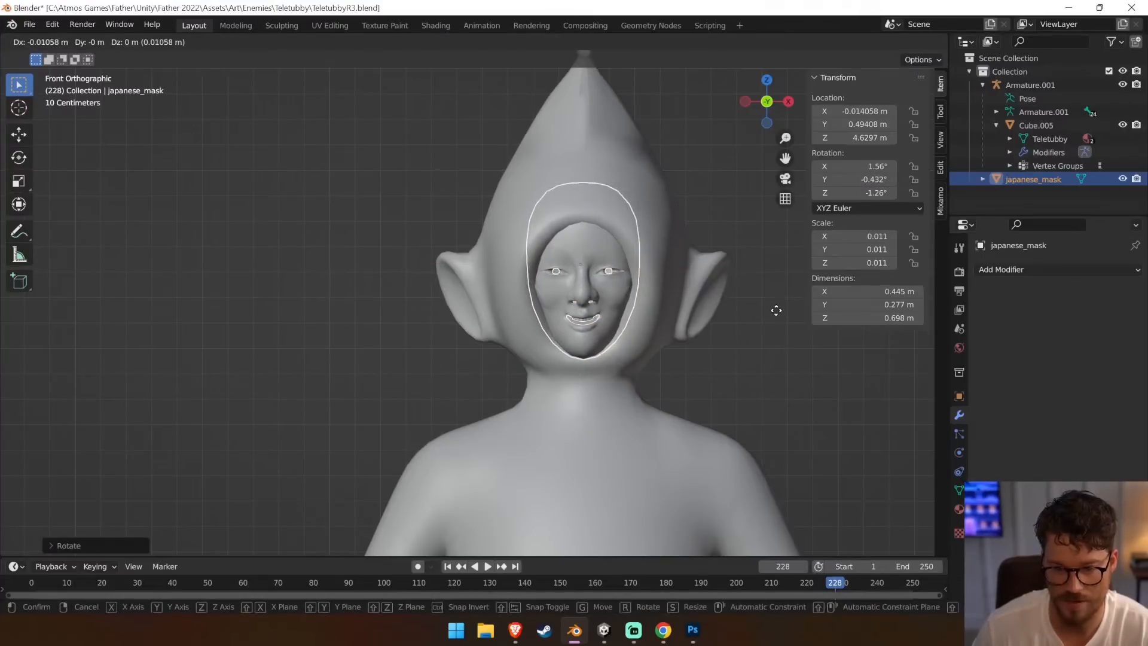
{"action": "left_click", "coordinate": [774, 310]}
{"action": "left_click", "coordinate": [773, 310]}
Parent the japanese_mask to Armature.001 with automatic weights
{"action": "scroll", "coordinate": [773, 311], "scroll_direction": "down", "scroll_amount": 7}
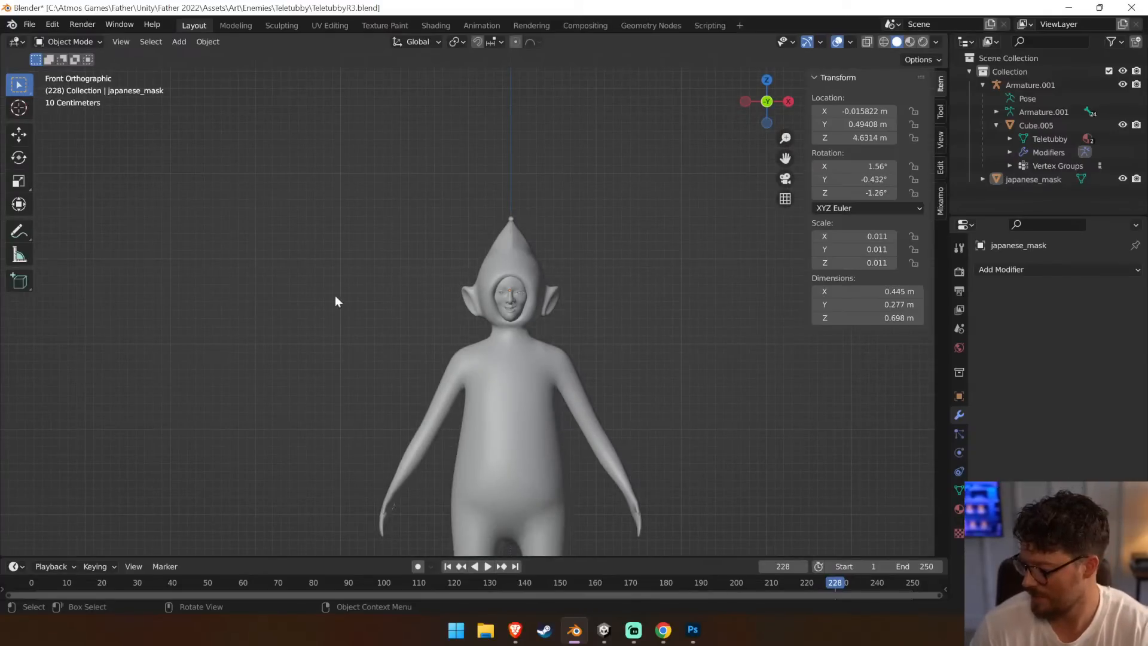
{"action": "mouse_move", "coordinate": [514, 214]}
{"action": "middle_mouse_down"}
{"action": "mouse_move", "coordinate": [612, 244]}
{"action": "mouse_move", "coordinate": [500, 230]}
{"action": "middle_mouse_up"}
{"action": "scroll", "coordinate": [497, 279], "scroll_direction": "up", "scroll_amount": 5}
{"action": "left_click", "coordinate": [414, 282]}
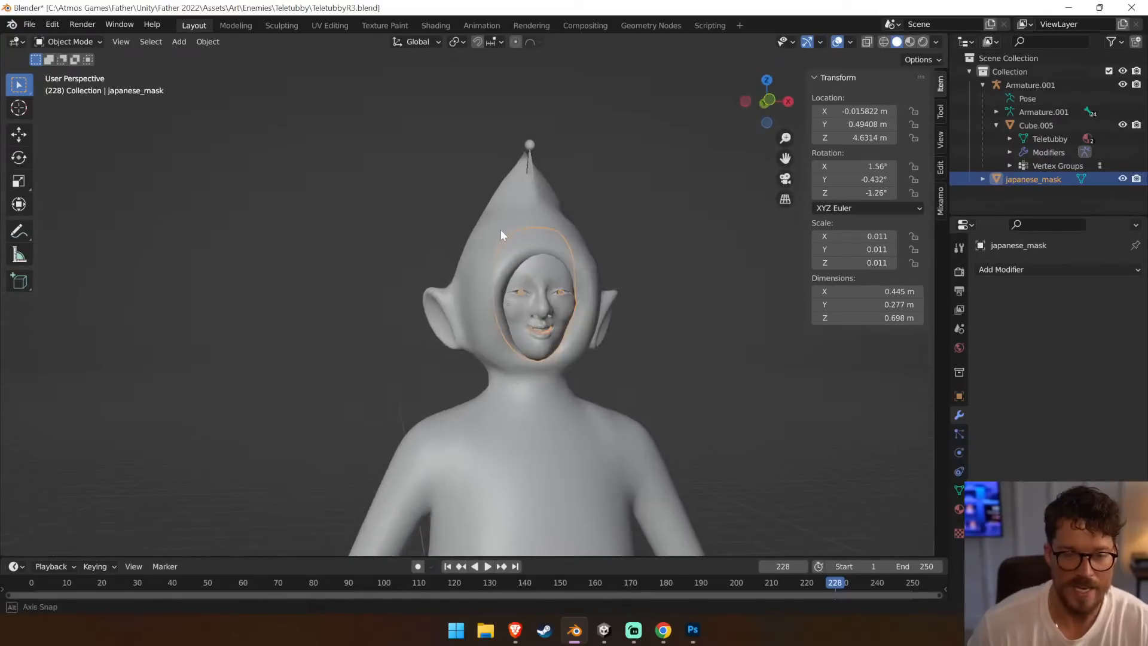
{"action": "left_click", "coordinate": [529, 170], "text": "shift"}
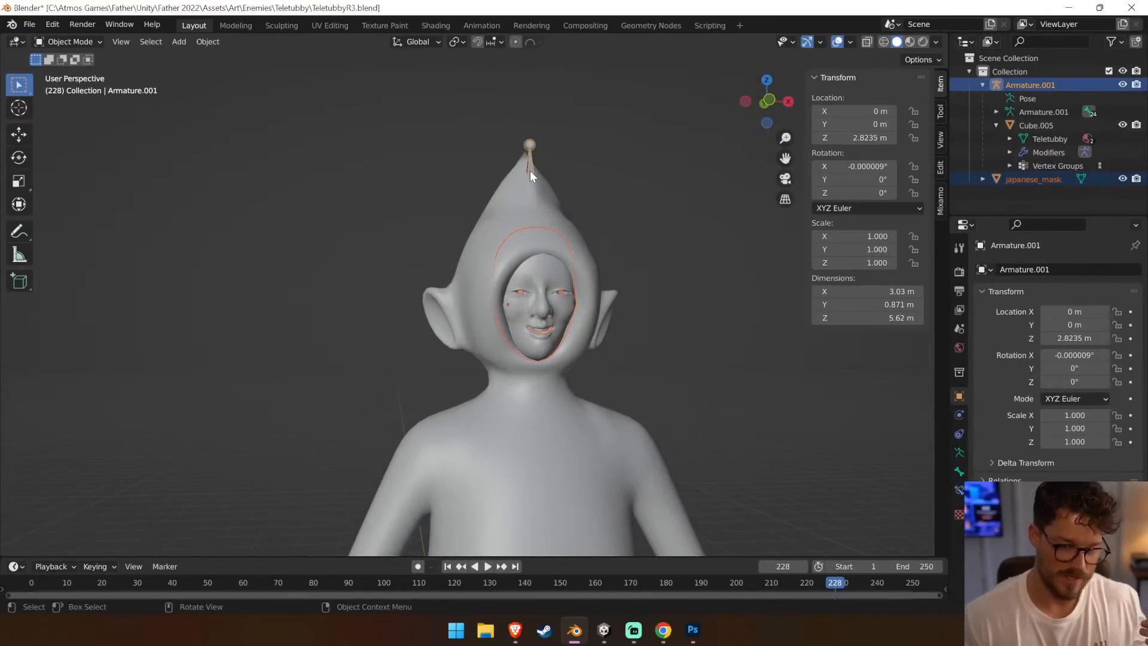
{"action": "right_click", "coordinate": [529, 169]}
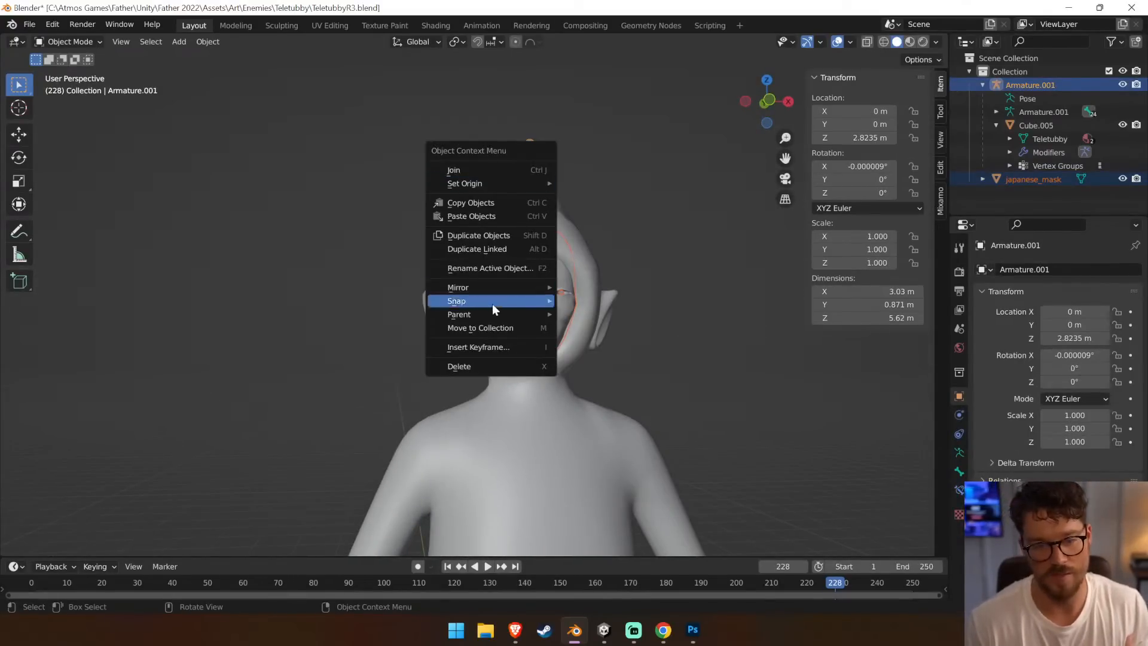
{"action": "mouse_move", "coordinate": [494, 316]}
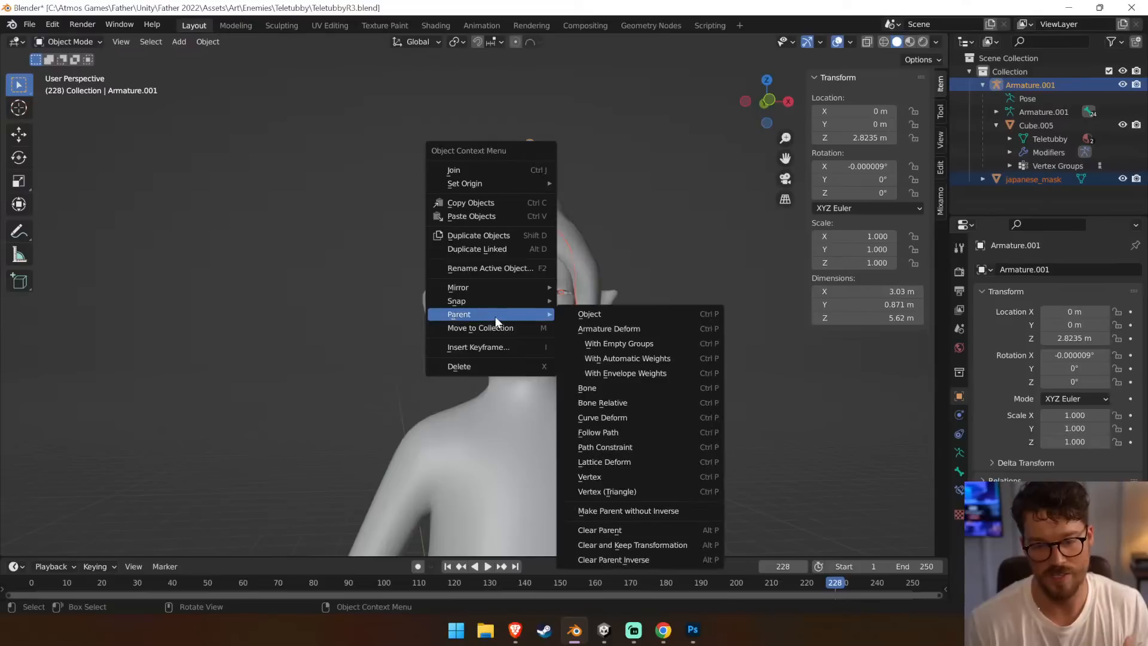
{"action": "left_click", "coordinate": [658, 359]}
Test the mask's binding by rotating the head_end bone in Pose Mode, and cancel the rotation
{"action": "left_click", "coordinate": [530, 156]}
{"action": "left_click", "coordinate": [529, 144]}
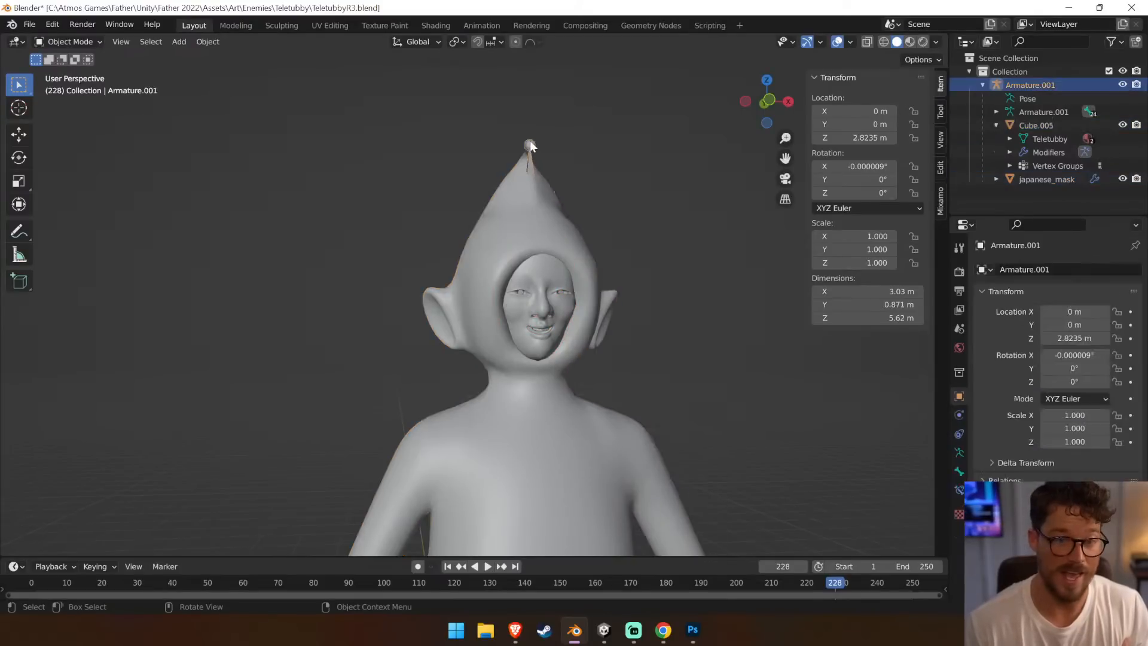
{"action": "left_click", "coordinate": [67, 41]}
{"action": "left_click", "coordinate": [60, 83]}
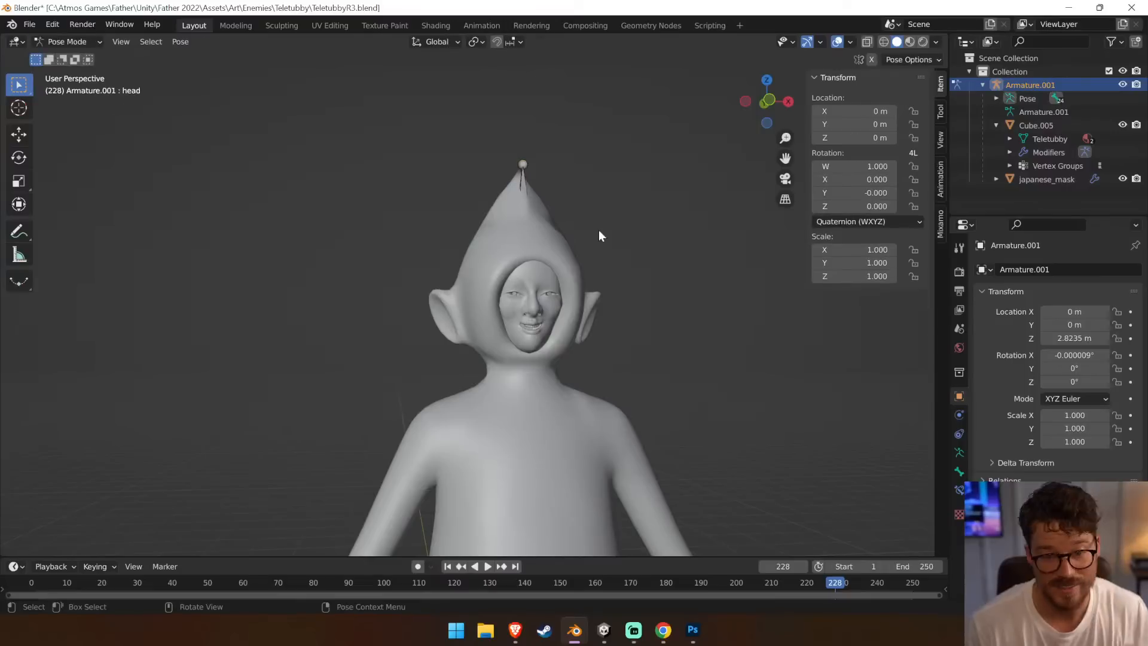
{"action": "left_click", "coordinate": [526, 187]}
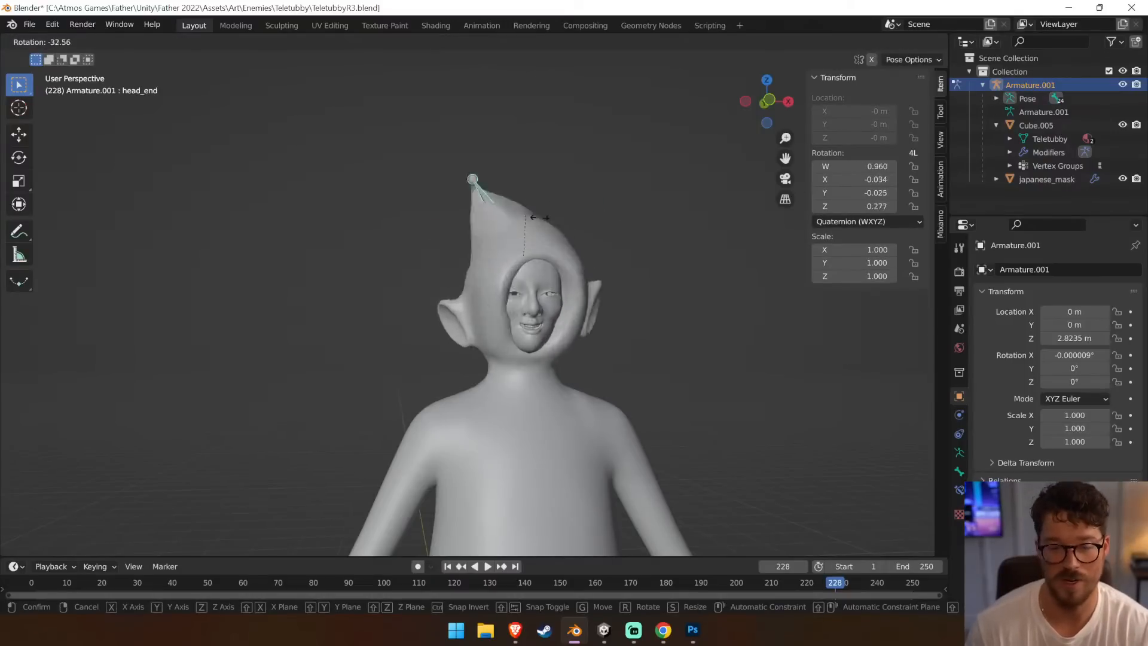
{"action": "right_click", "coordinate": [618, 378]}
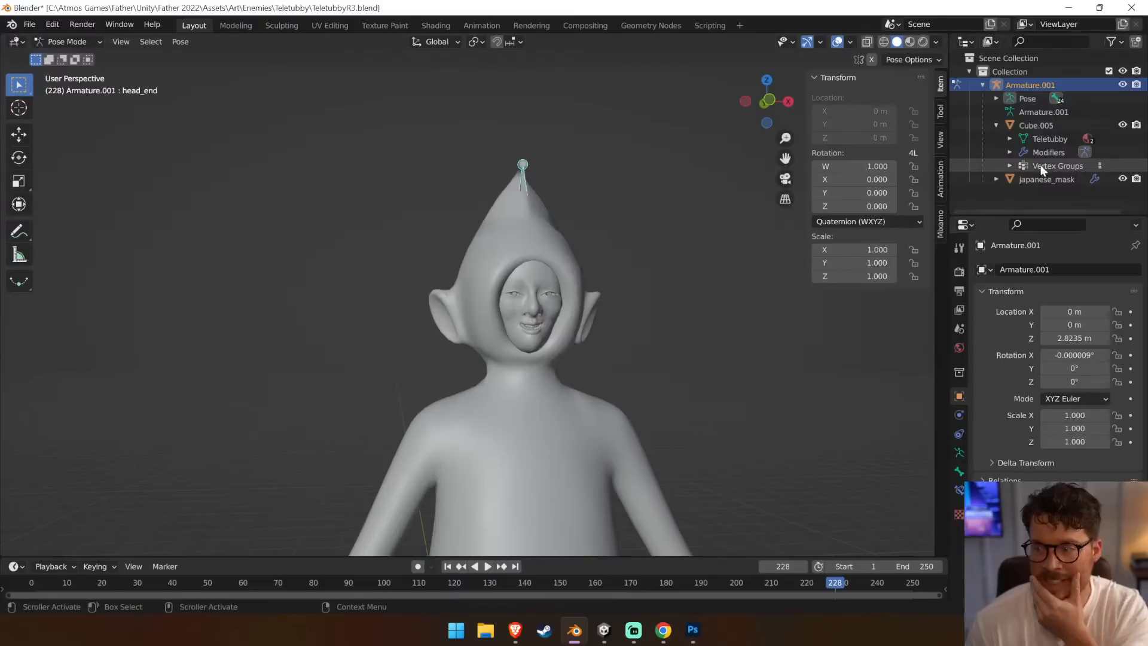
Expand the japanese_mask's modifiers in the outliner, return to Object Mode and select the mask
{"action": "left_click", "coordinate": [995, 179]}
{"action": "left_click", "coordinate": [1009, 190]}
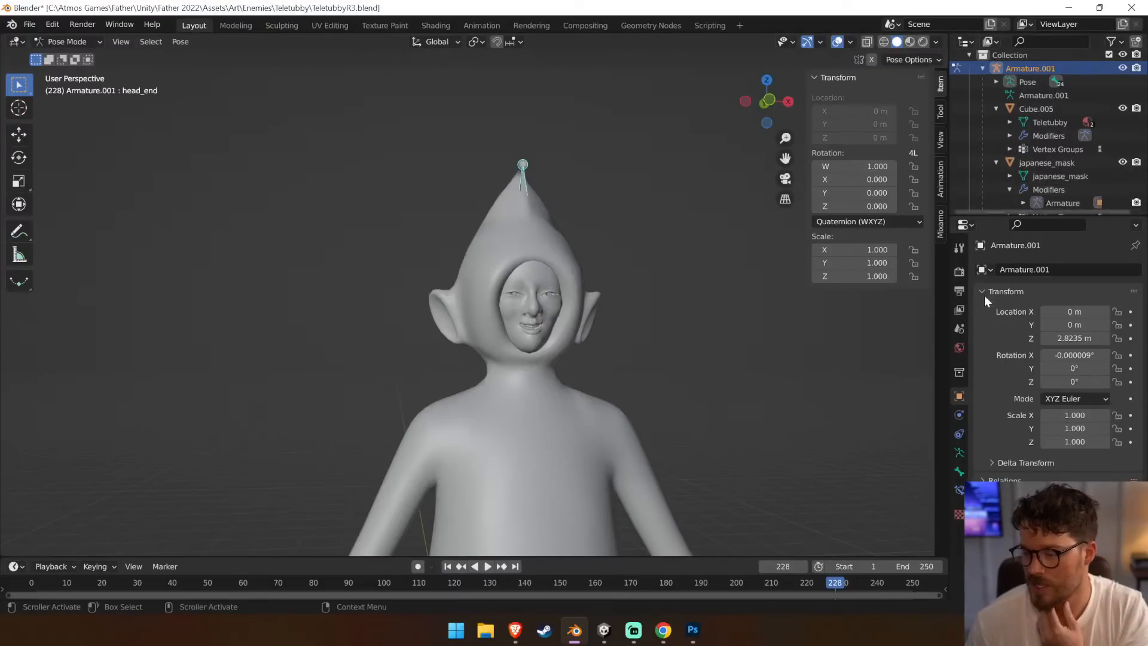
{"action": "left_click", "coordinate": [959, 472]}
{"action": "left_click", "coordinate": [69, 41]}
{"action": "left_click", "coordinate": [78, 53]}
{"action": "left_click", "coordinate": [540, 281]}
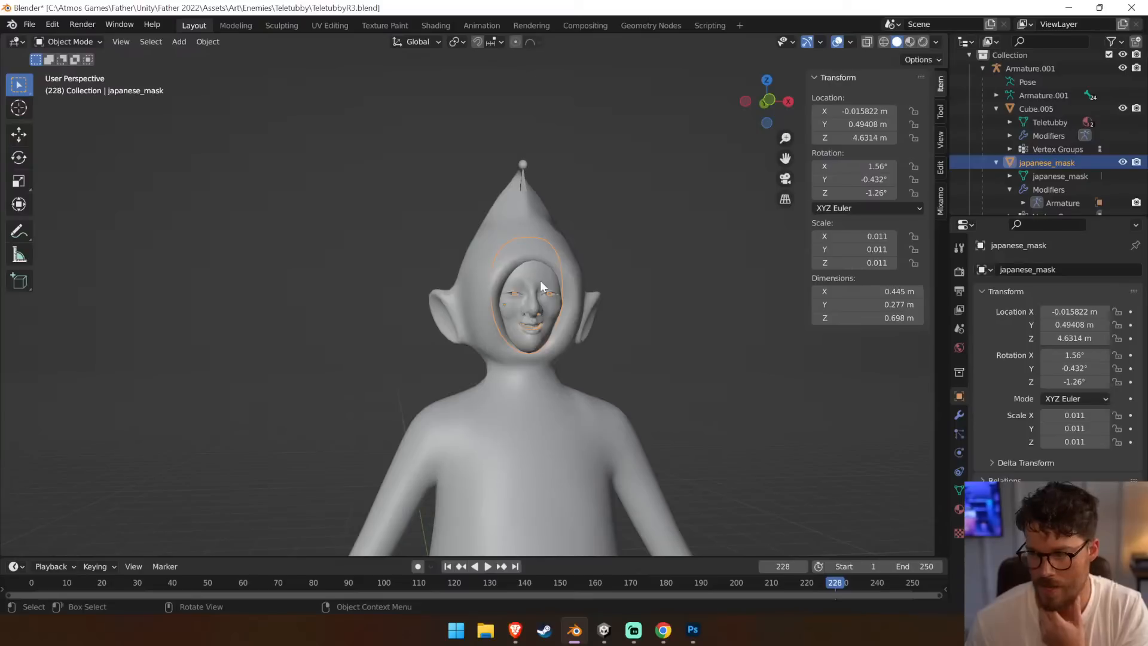
Remove the Armature modifier from the japanese_mask and clear the parent of the Teletubby body Cube.005
{"action": "left_click", "coordinate": [958, 414]}
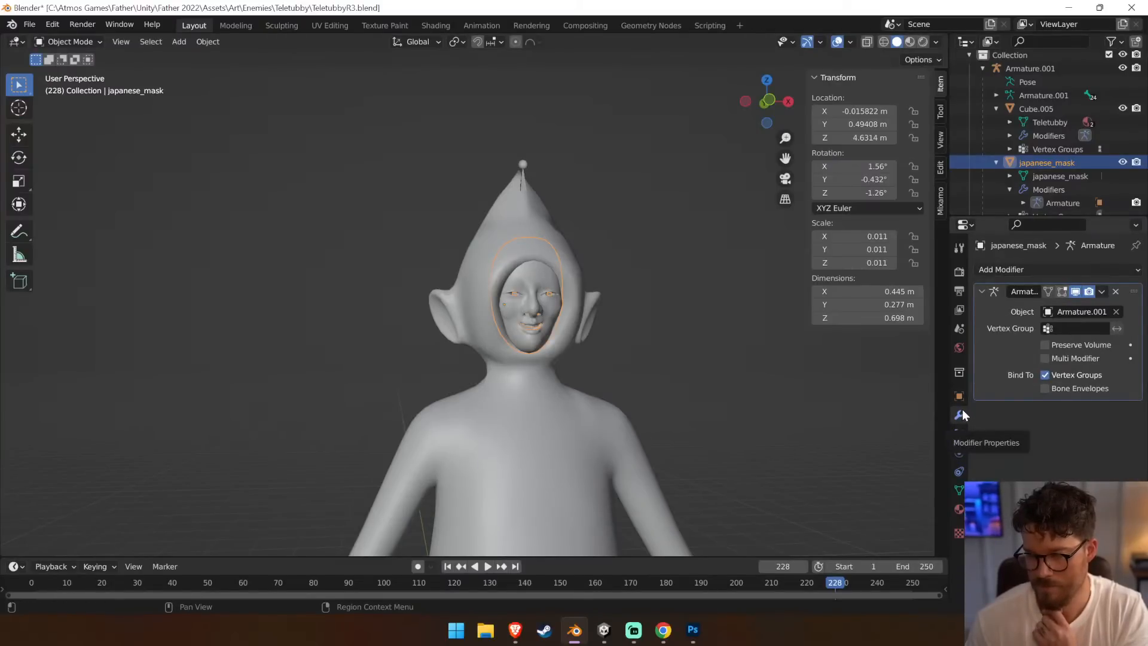
{"action": "left_click", "coordinate": [1116, 292]}
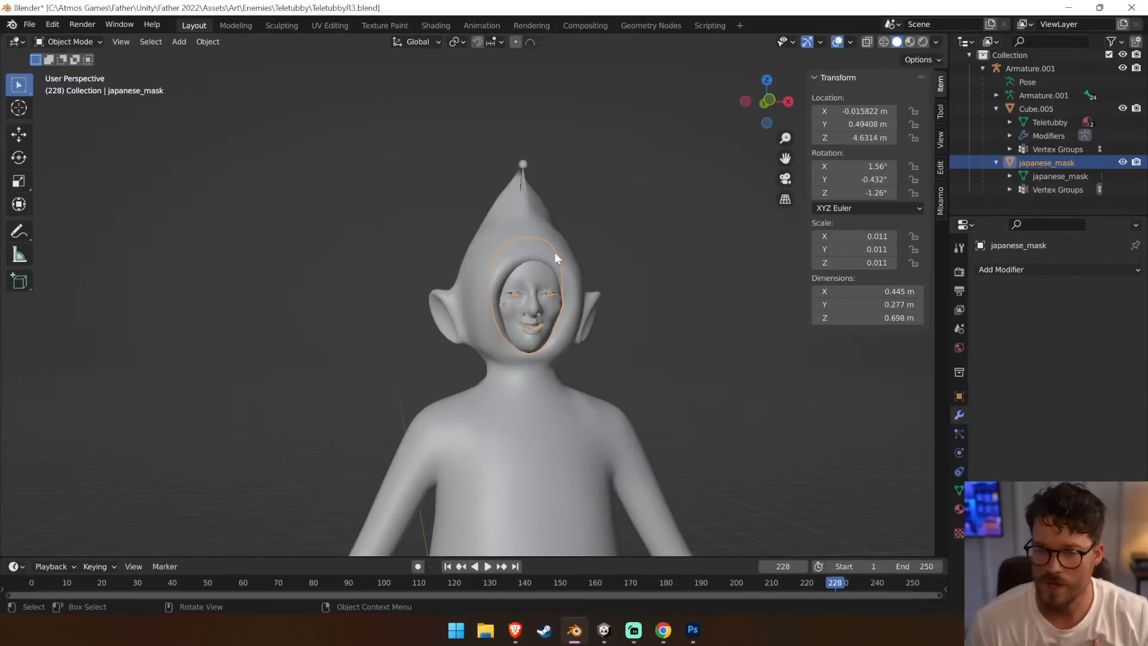
{"action": "left_click", "coordinate": [554, 251]}
{"action": "right_click", "coordinate": [554, 252]}
{"action": "mouse_move", "coordinate": [555, 252]}
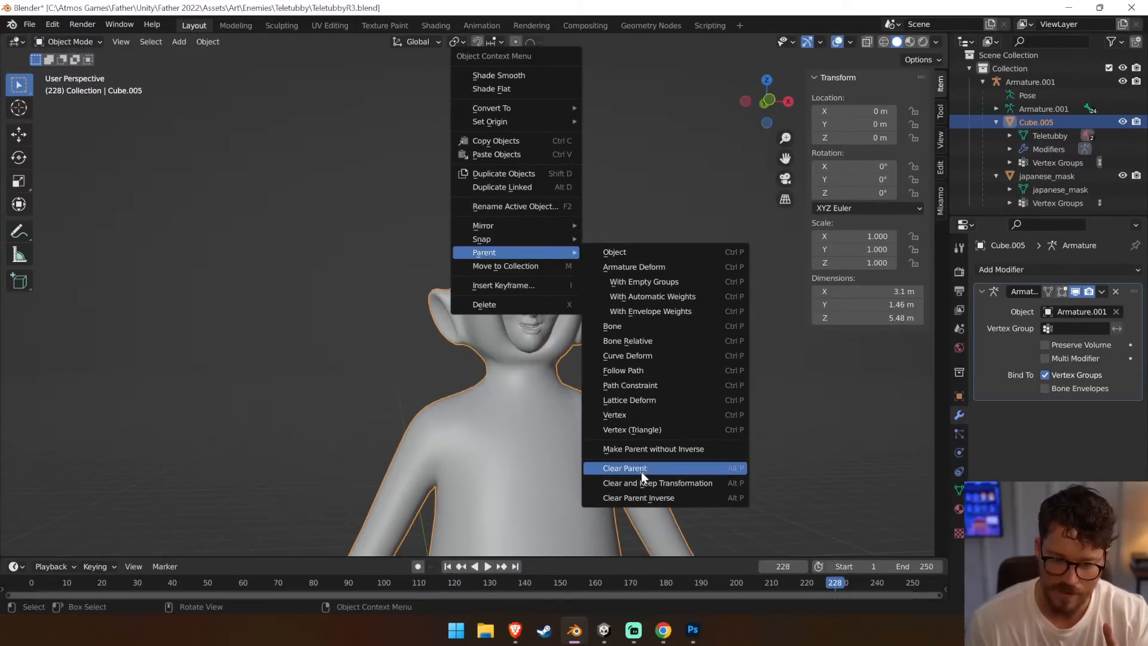
{"action": "left_click", "coordinate": [641, 470]}
Join the japanese_mask into the Teletubby body, keeping Cube.005 as the active object
{"action": "left_click", "coordinate": [534, 288]}
{"action": "left_click", "coordinate": [570, 263], "text": "shift"}
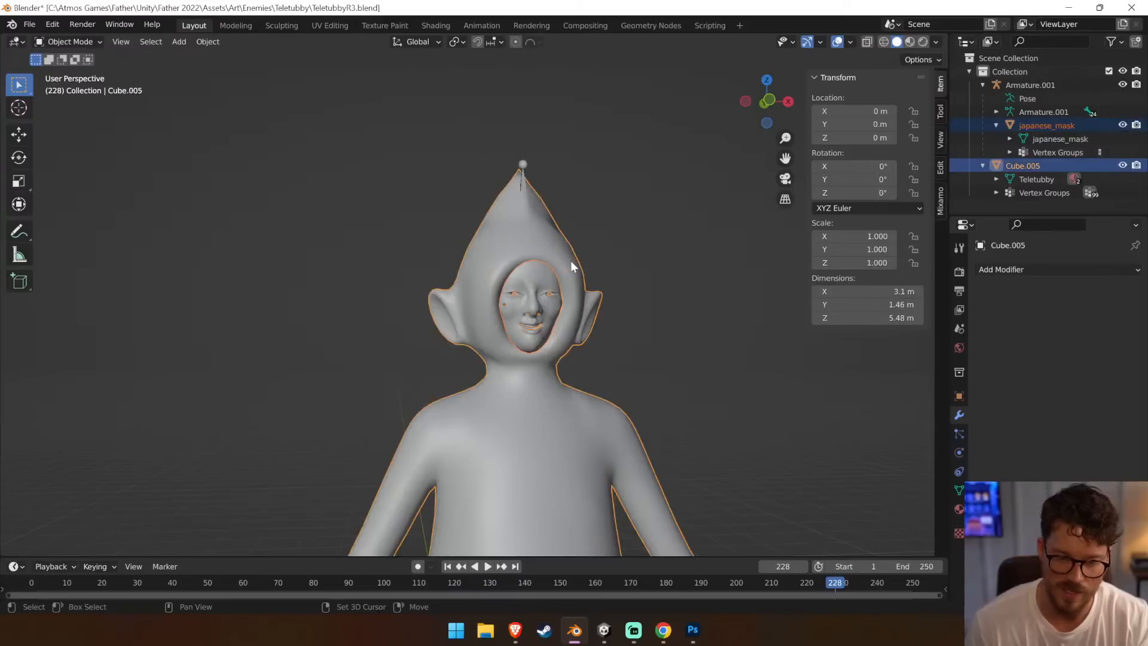
{"action": "key", "text": "ctrl+j"}
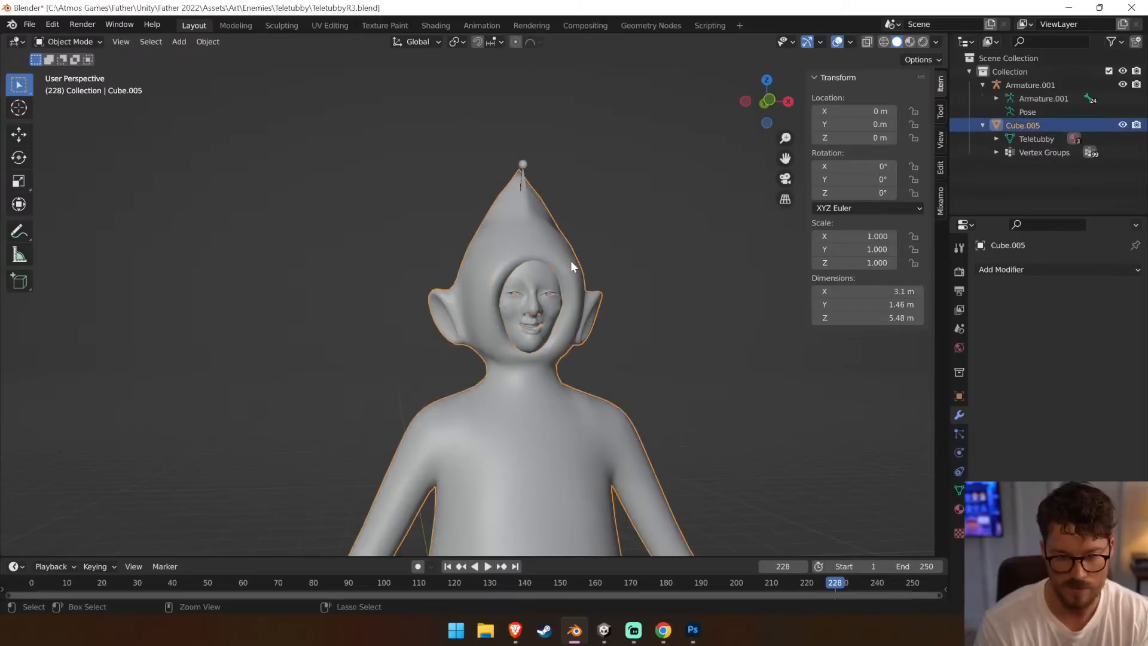
Parent the joined Cube.005 mesh to Armature.001 with automatic weights
{"action": "left_click", "coordinate": [522, 184], "text": "shift"}
{"action": "right_click", "coordinate": [522, 184]}
{"action": "mouse_move", "coordinate": [521, 184]}
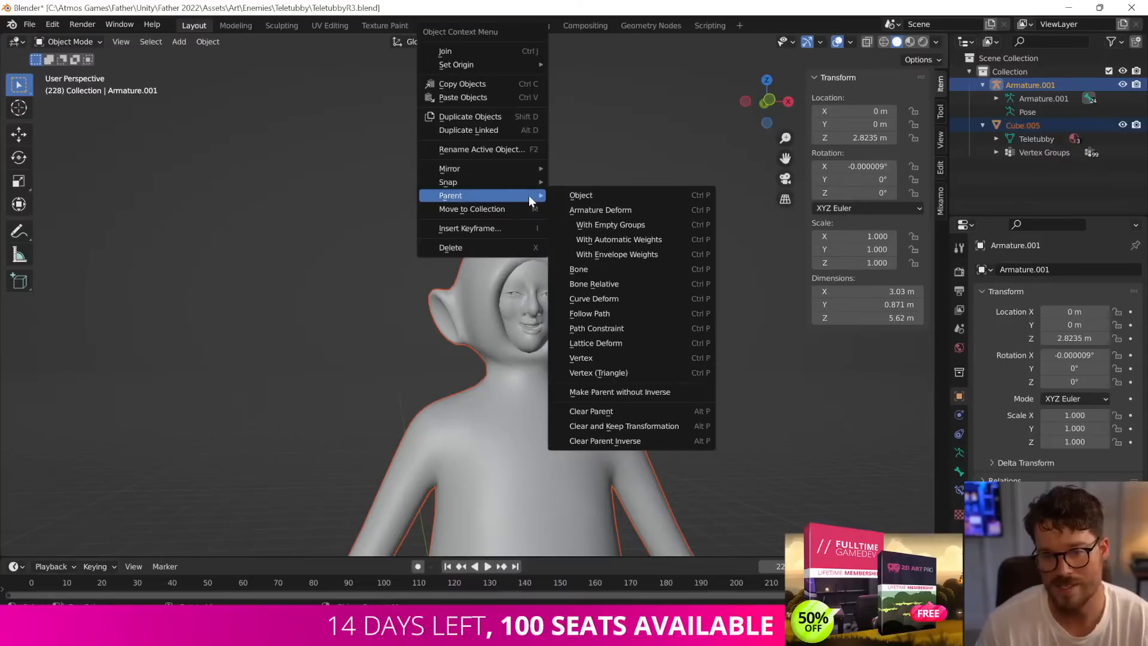
{"action": "left_click", "coordinate": [636, 239]}
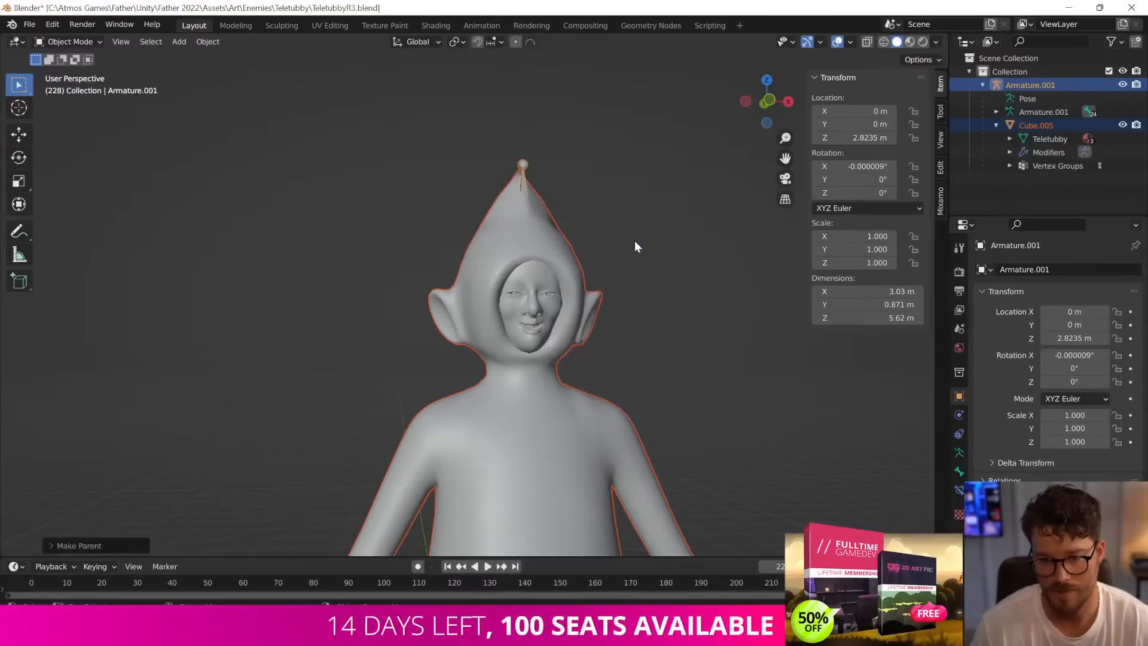
Test the new binding by rotating the head_end bone in Pose Mode, and cancel the rotation
{"action": "left_click", "coordinate": [525, 190]}
{"action": "left_click", "coordinate": [523, 168]}
{"action": "left_click", "coordinate": [70, 41]}
{"action": "left_click", "coordinate": [81, 89]}
{"action": "key", "text": "r"}
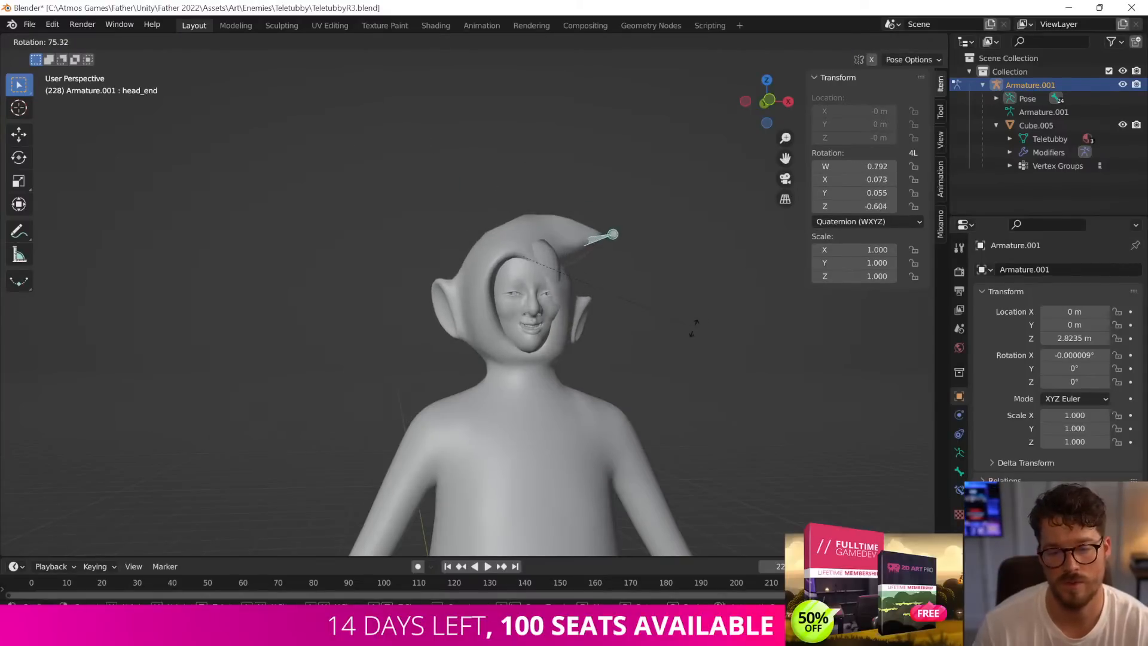
{"action": "key", "text": "Escape"}
Test the face's deformation in wireframe shading by rotating the head bone, and undo the rotation
{"action": "mouse_move", "coordinate": [627, 308]}
{"action": "middle_mouse_down"}
{"action": "mouse_move", "coordinate": [410, 320]}
{"action": "mouse_move", "coordinate": [687, 303]}
{"action": "mouse_move", "coordinate": [374, 338]}
{"action": "middle_mouse_up"}
{"action": "scroll", "coordinate": [392, 321], "scroll_direction": "down", "scroll_amount": 8}
{"action": "left_click", "coordinate": [884, 42]}
{"action": "middle_click_drag", "start_coordinate": [682, 165], "coordinate": [626, 318]}
{"action": "left_click", "coordinate": [546, 304]}
{"action": "key", "text": "r"}
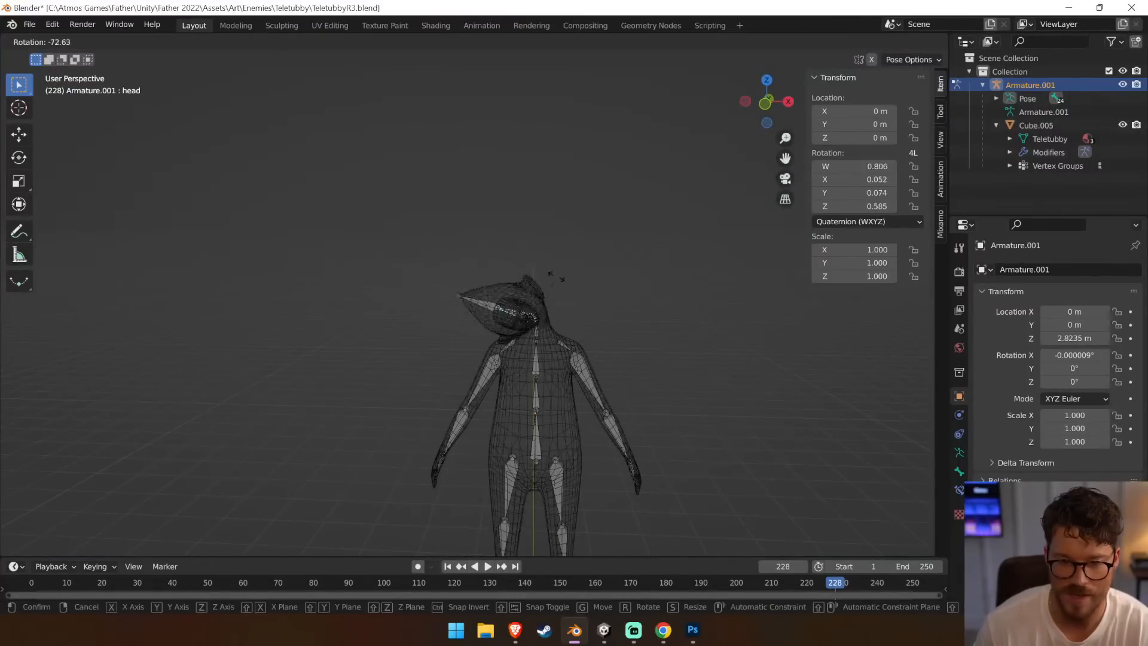
{"action": "left_click", "coordinate": [739, 366]}
{"action": "key", "text": "ctrl+z"}
Return the viewport to solid shading and save the TeletubbyR3.blend file
{"action": "left_click", "coordinate": [897, 42]}
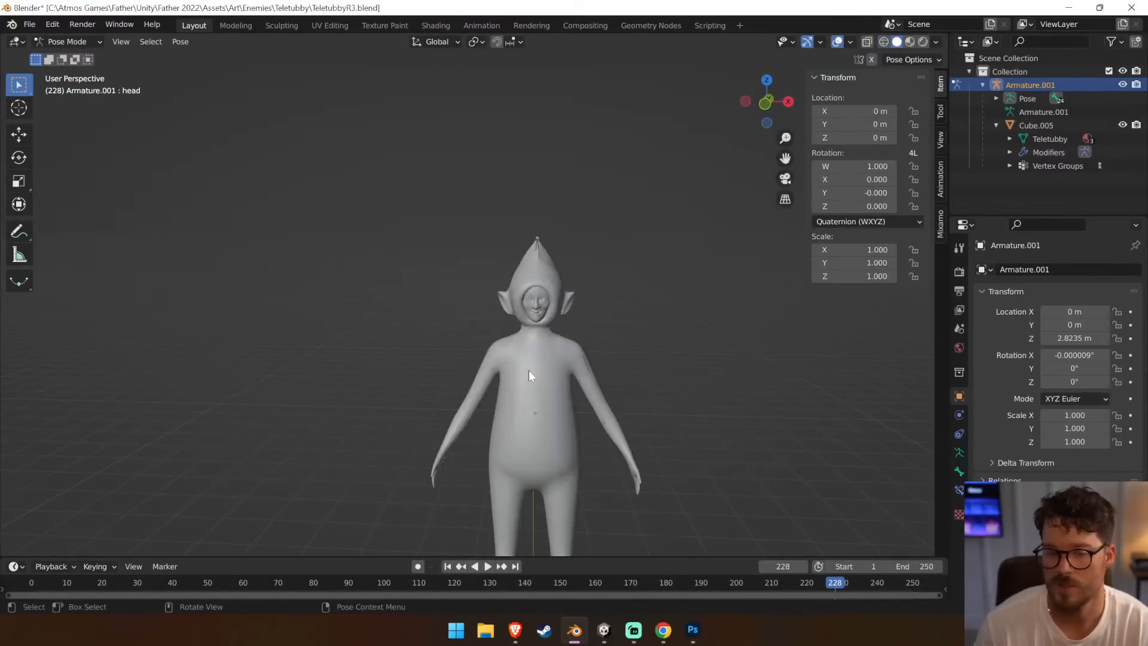
{"action": "scroll", "coordinate": [545, 364], "scroll_direction": "up", "scroll_amount": 3}
{"action": "scroll", "coordinate": [598, 367], "scroll_direction": "down", "scroll_amount": 4}
{"action": "middle_click_drag", "start_coordinate": [543, 385], "coordinate": [587, 239]}
{"action": "key", "text": "ctrl+s"}
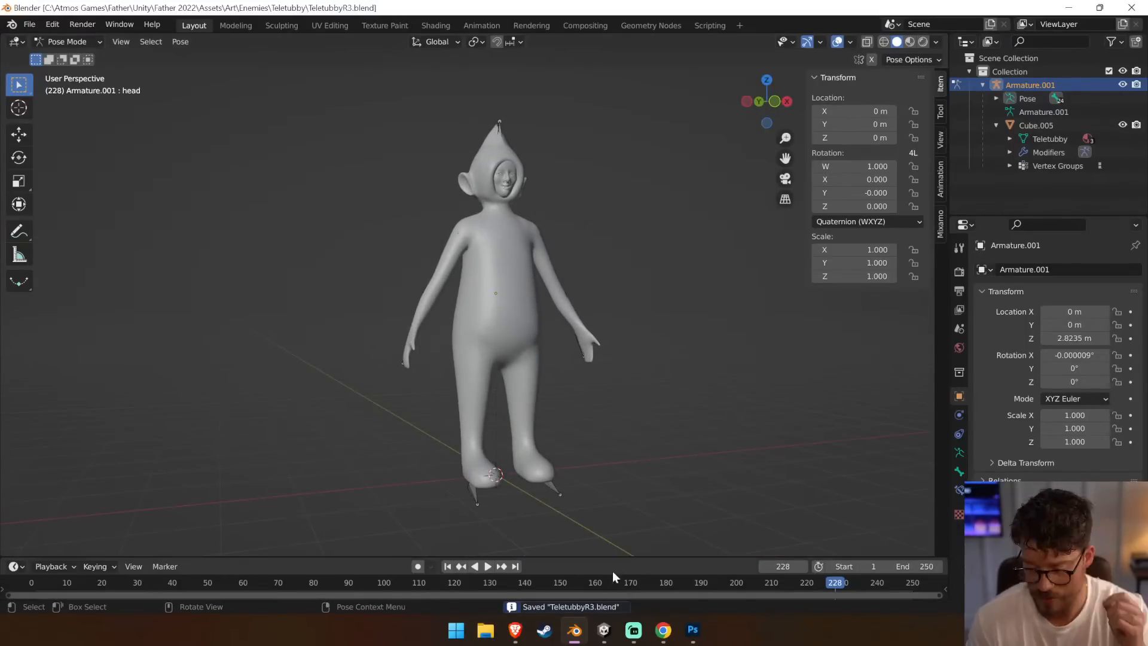
Switch to Unity, examine the reimported Teletubby's masked face up close and select the Teletubby mesh
{"action": "left_click", "coordinate": [605, 630]}
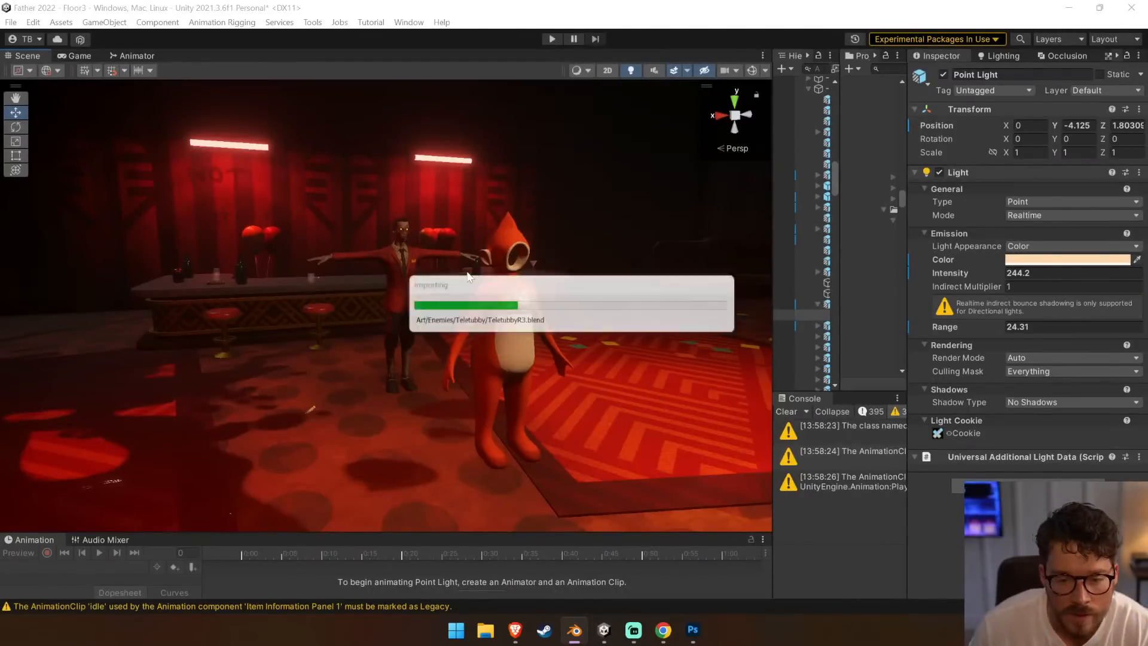
{"action": "middle_click_drag", "start_coordinate": [501, 273], "coordinate": [98, 310]}
{"action": "right_click_drag", "start_coordinate": [418, 291], "coordinate": [326, 225]}
{"action": "key", "text": "w"}
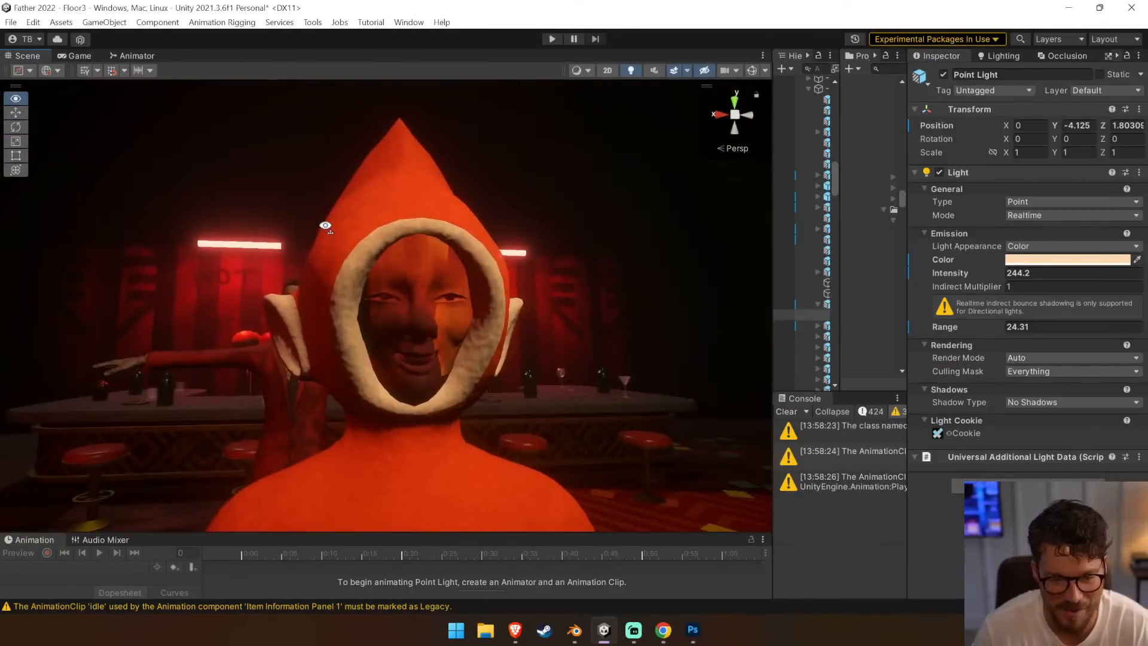
{"action": "left_click", "coordinate": [423, 266]}
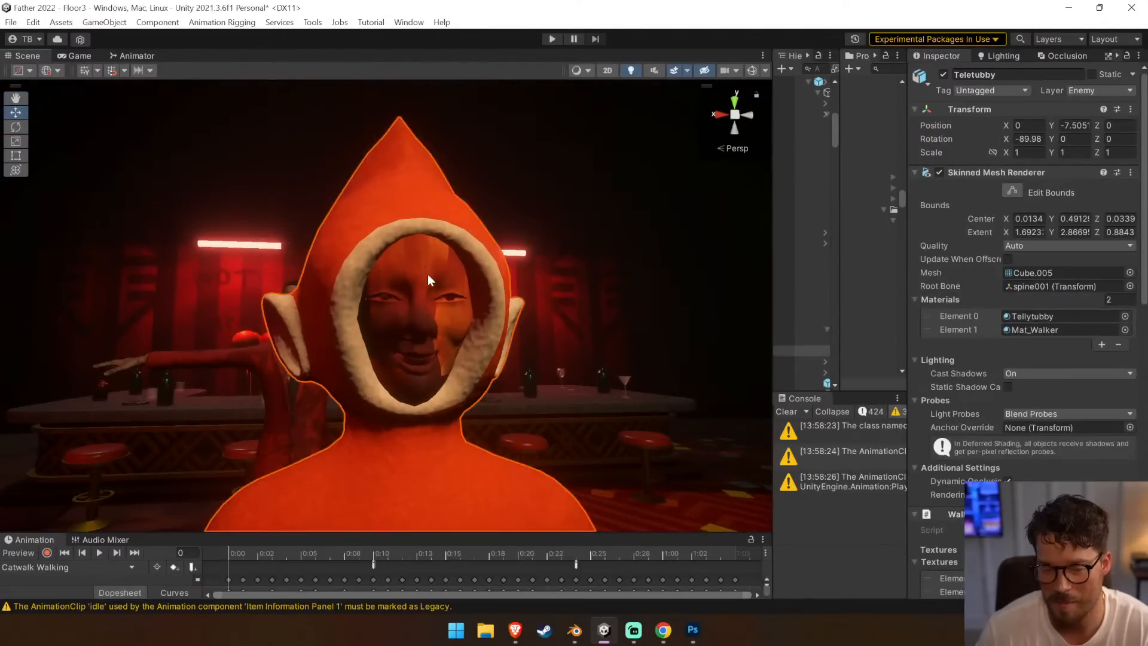
{"action": "left_click", "coordinate": [428, 274]}
{"action": "left_click", "coordinate": [436, 276]}
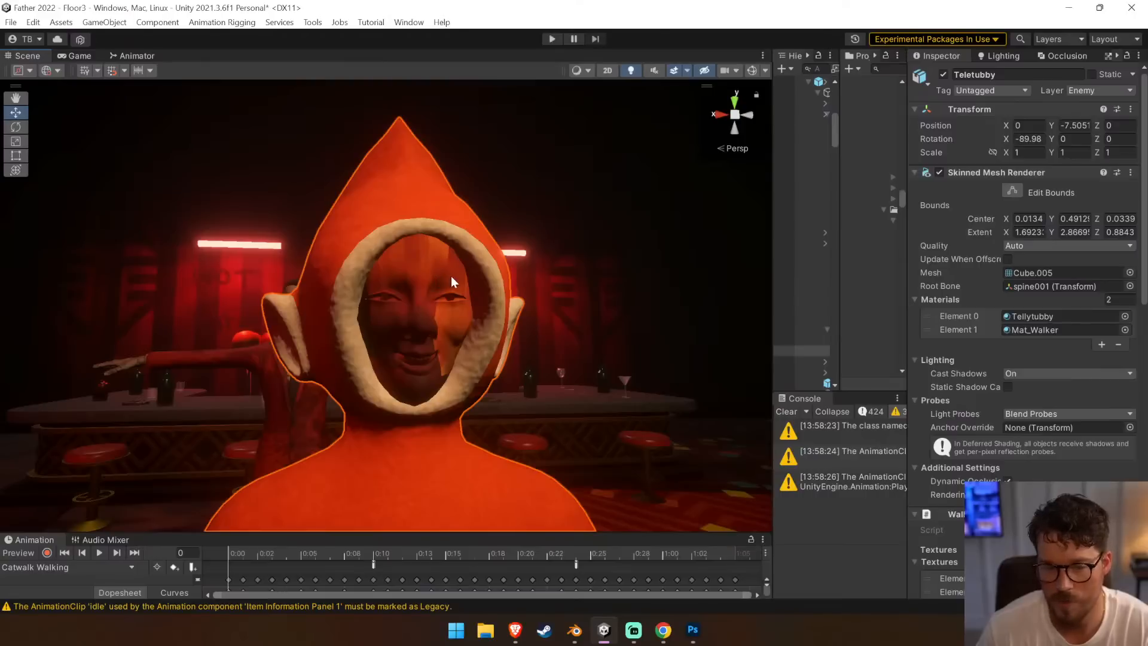
Widen the side panels and assign the Tellytubby material to Element 1 of the Teletubby's Skinned Mesh Renderer
{"action": "left_click_drag", "start_coordinate": [775, 329], "coordinate": [630, 323]}
{"action": "left_click", "coordinate": [1070, 327]}
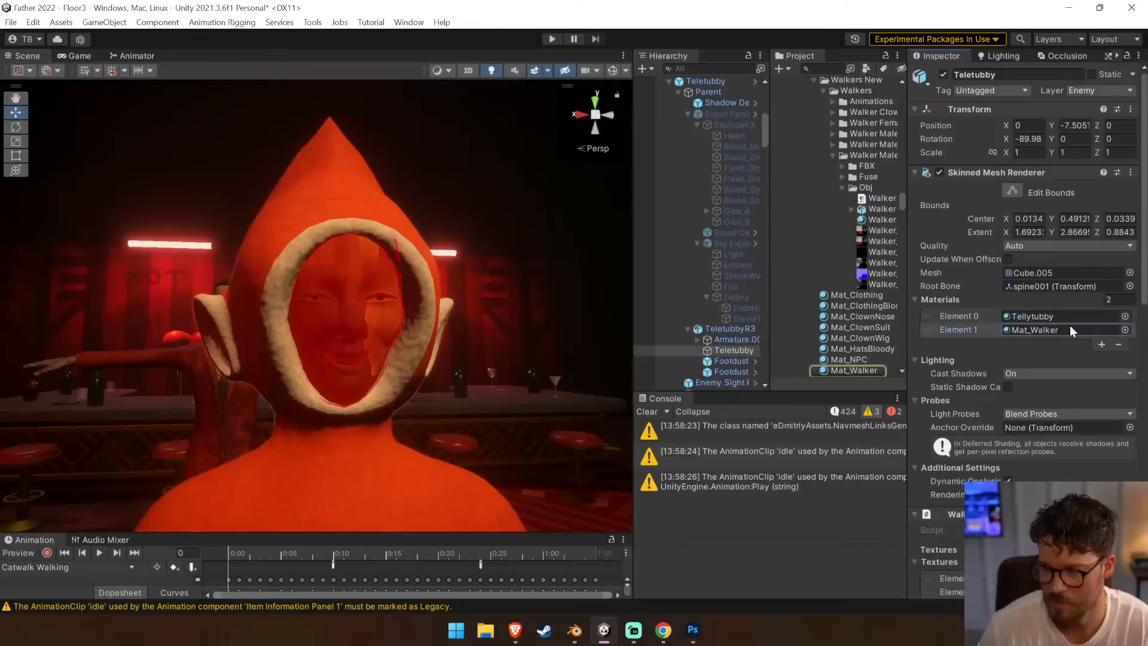
{"action": "left_click", "coordinate": [1016, 316]}
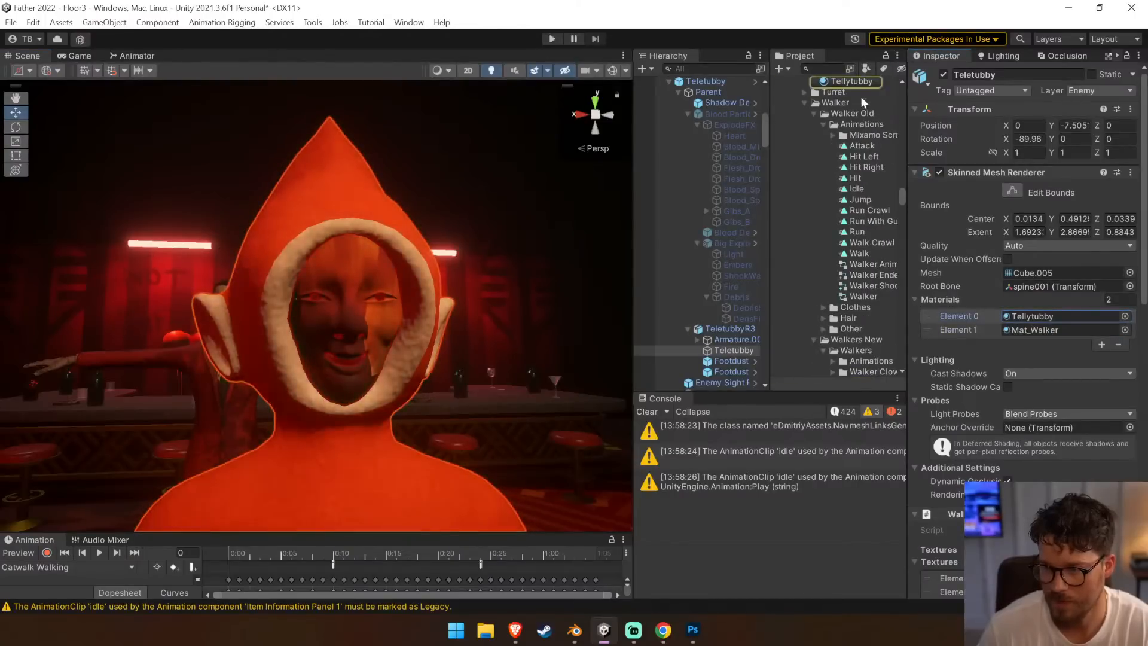
{"action": "left_click_drag", "start_coordinate": [1012, 284], "coordinate": [1035, 327]}
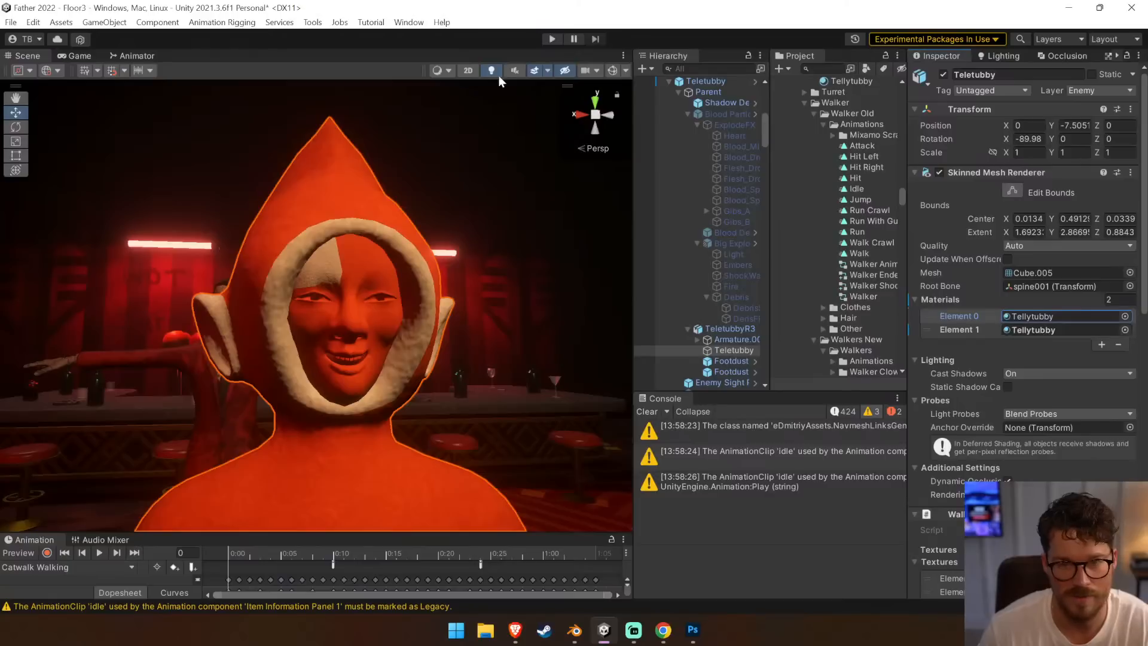
Examine the retextured enemy from farther away and select its TeletubbyR3 root object
{"action": "key", "text": "s"}
{"action": "right_click_drag", "start_coordinate": [411, 315], "coordinate": [473, 297]}
{"action": "key", "text": "w"}
{"action": "key", "text": "w"}
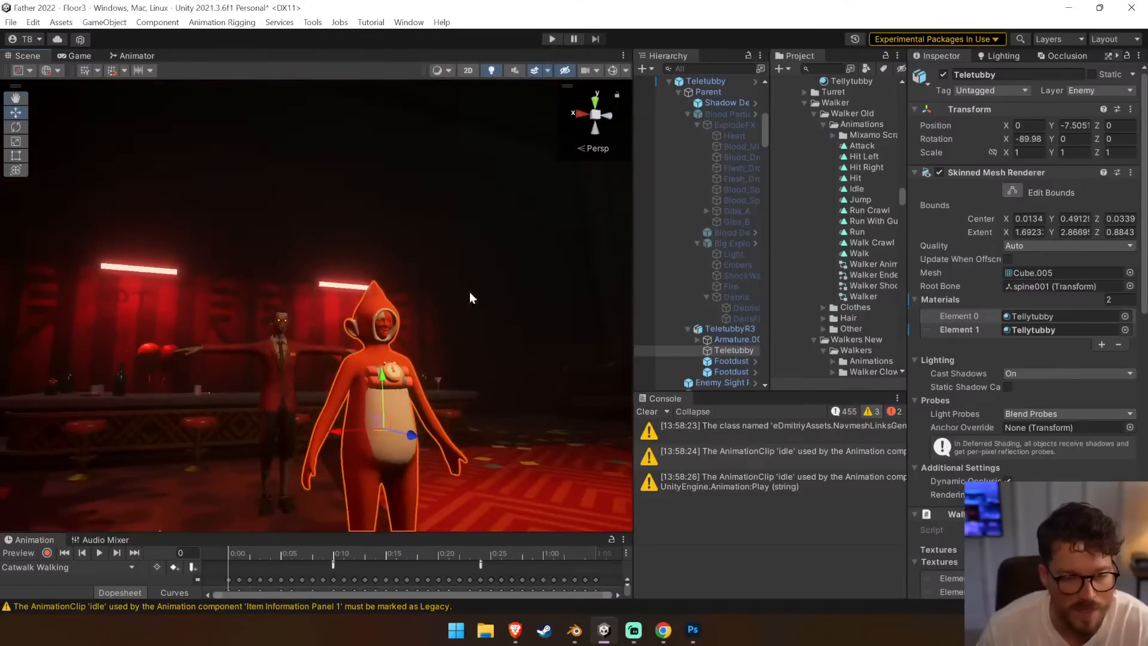
{"action": "left_click", "coordinate": [733, 328]}
{"action": "left_click", "coordinate": [736, 339]}
{"action": "left_click", "coordinate": [729, 328]}
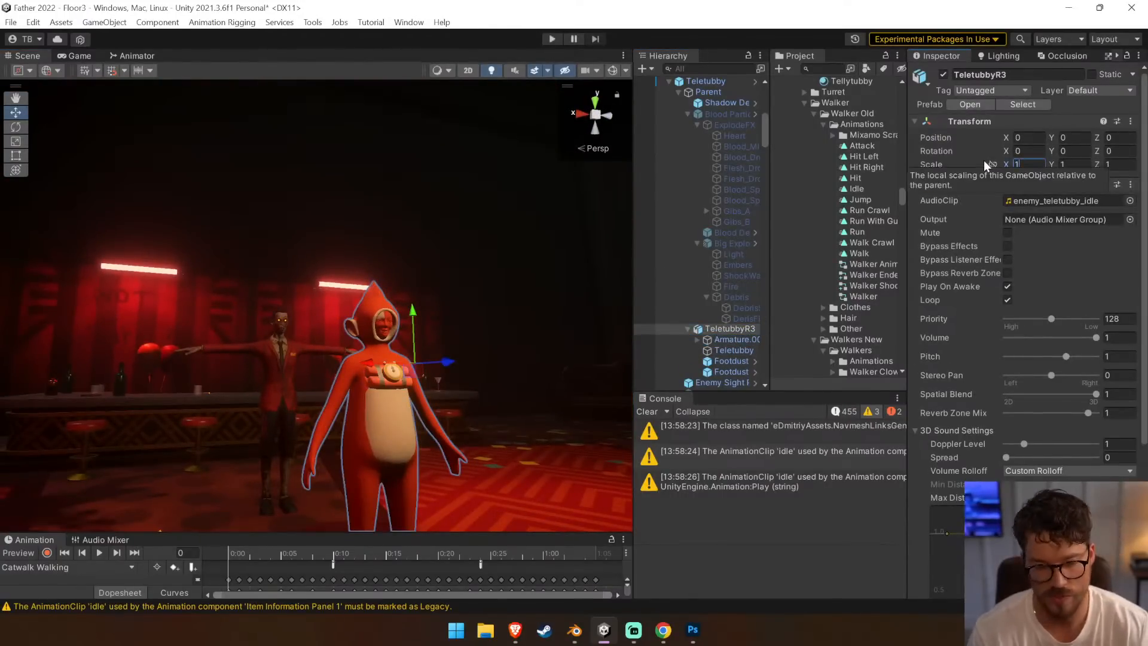
Set the TeletubbyR3 object's scale to 1.1 on the X, Y and Z axes
{"action": "type", "text": "1.1"}
{"action": "key", "text": "Tab"}
{"action": "key", "text": "Tab"}
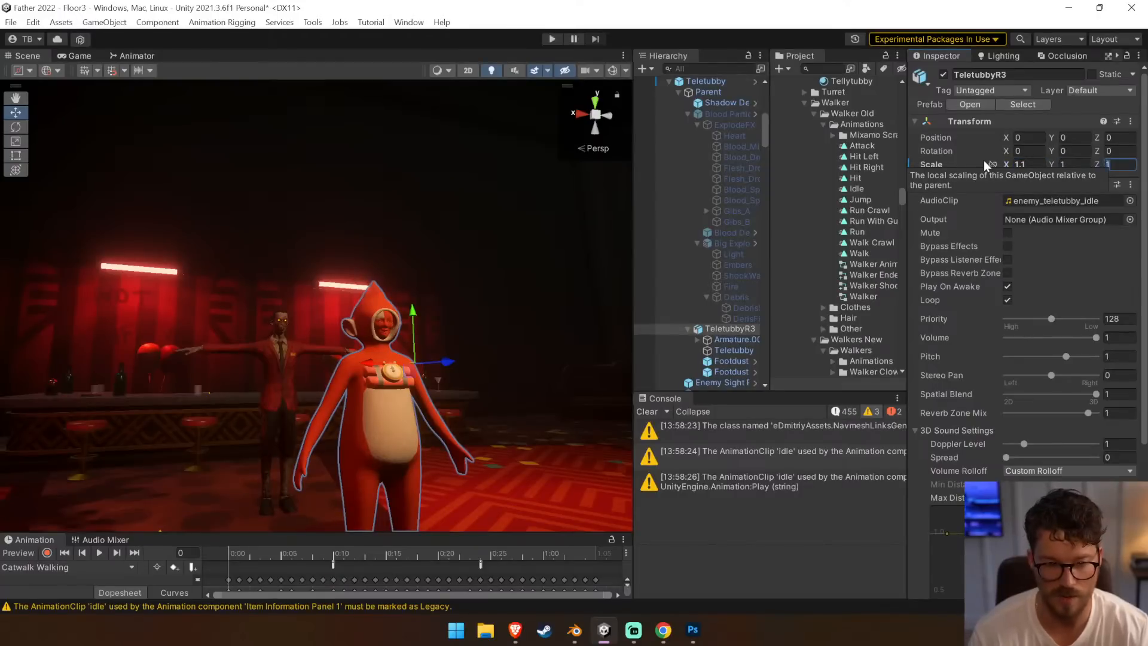
{"action": "type", "text": "1.1"}
{"action": "left_click", "coordinate": [1064, 164]}
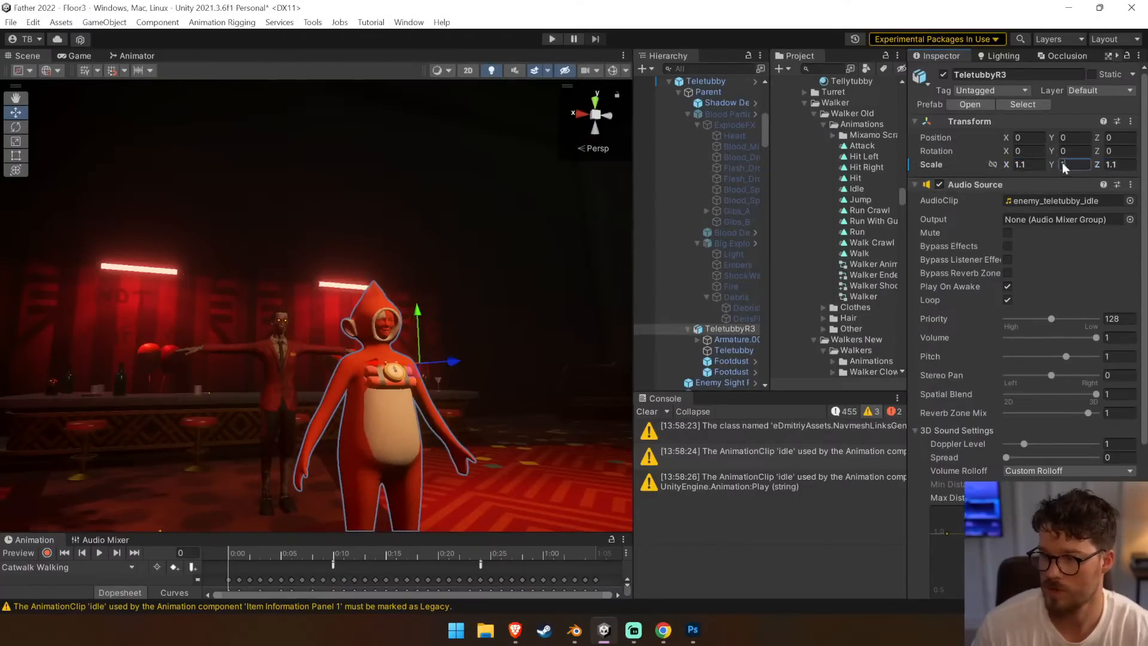
{"action": "type", "text": "1.1"}
Set the TeletubbyR3 object's scale to 1.05 on the X, Y and Z axes
{"action": "right_click_drag", "start_coordinate": [513, 269], "coordinate": [447, 330]}
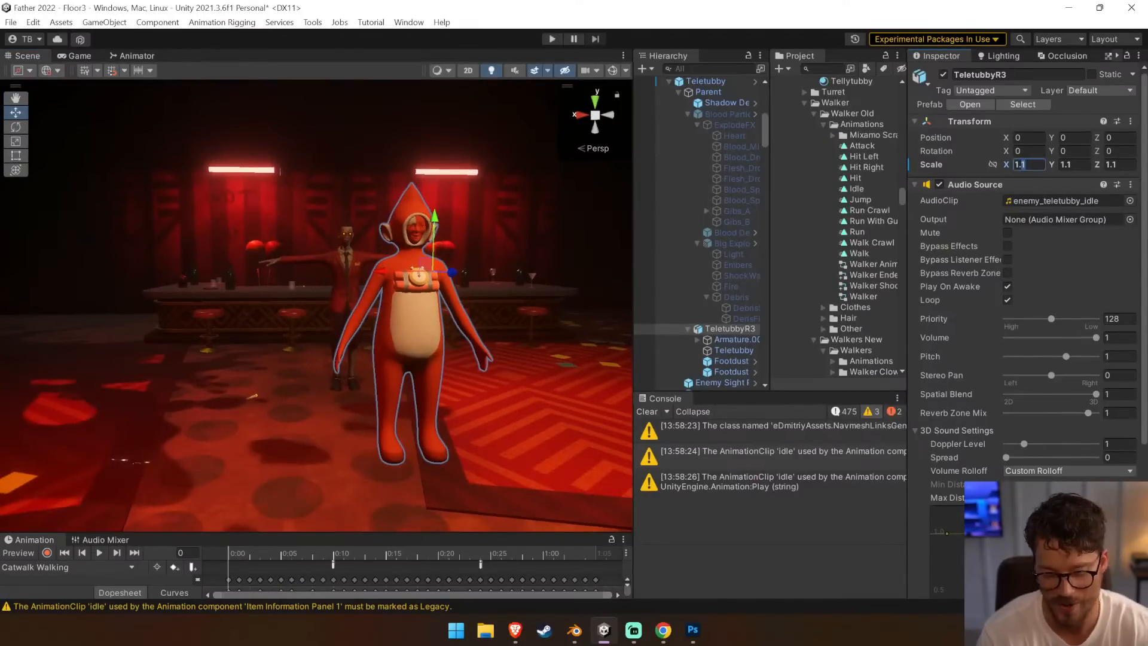
{"action": "type", "text": "1.05"}
{"action": "key", "text": "Tab"}
{"action": "key", "text": "Tab"}
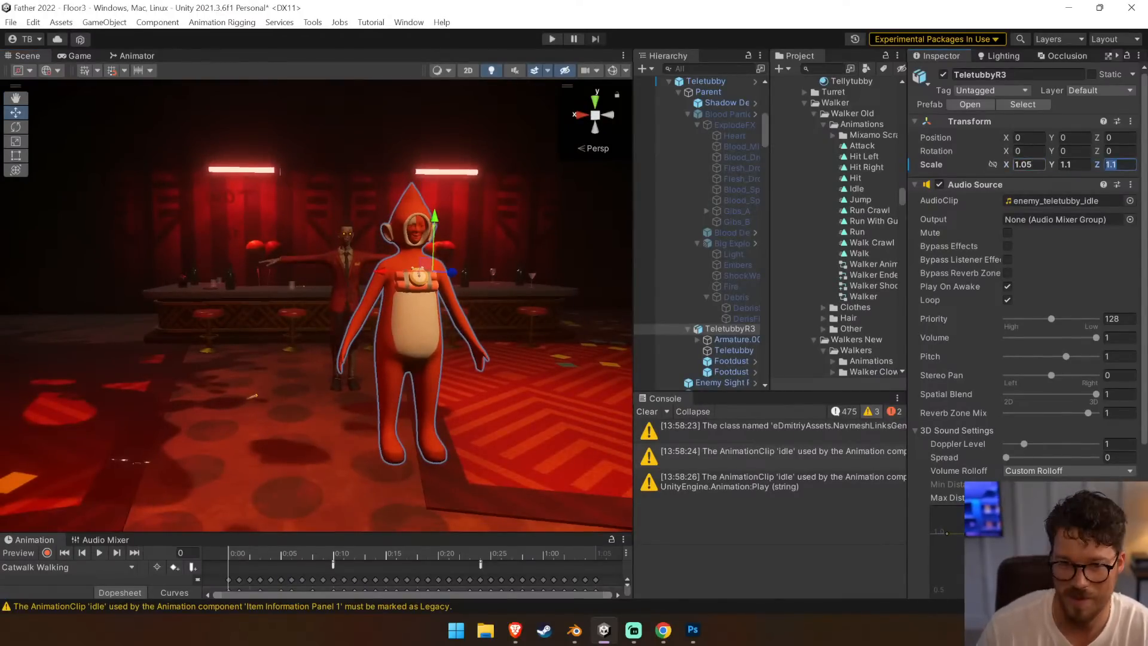
{"action": "type", "text": "1.05"}
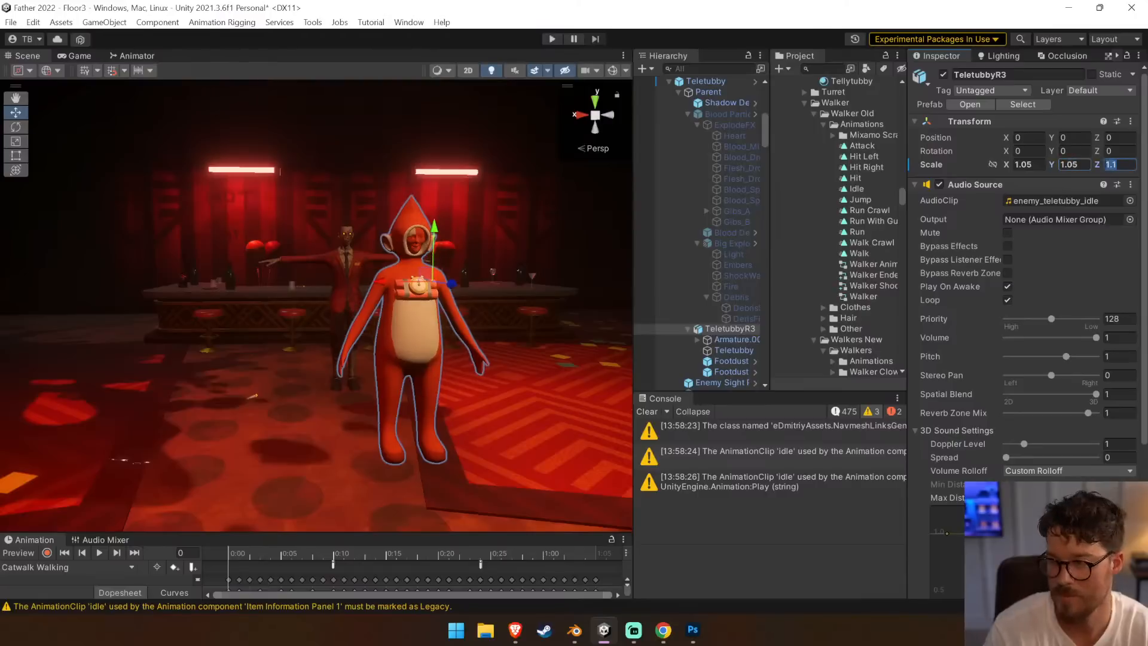
{"action": "type", "text": "1.05"}
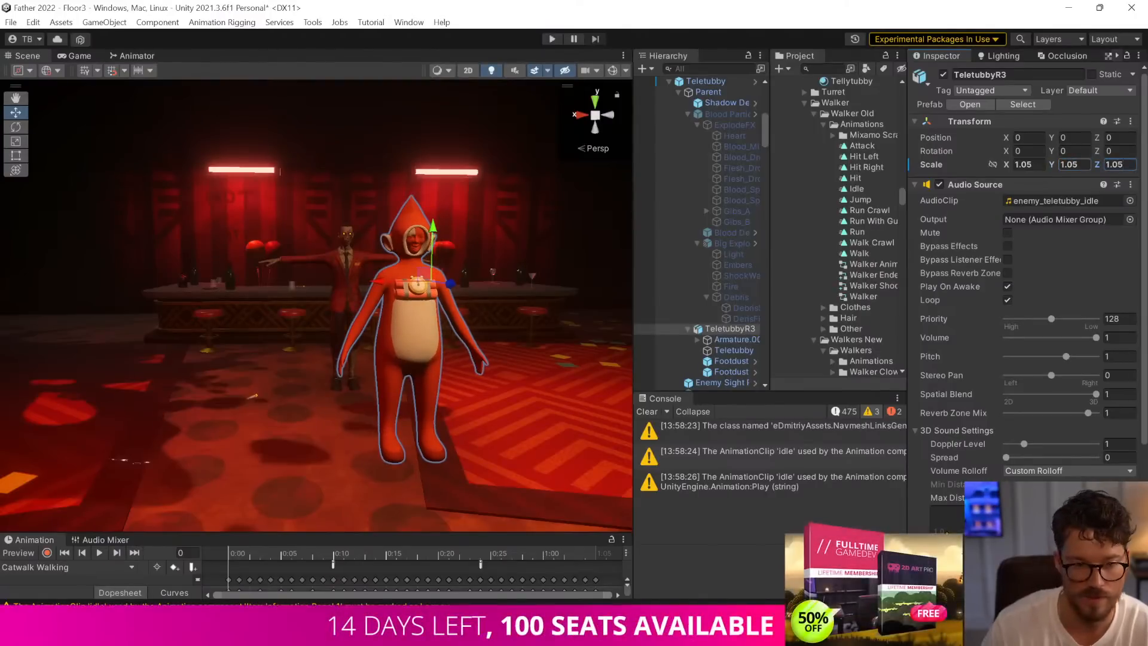
Clear the console messages and run the Floor3 scene in Play mode
{"action": "left_click", "coordinate": [647, 411]}
{"action": "left_click", "coordinate": [734, 310]}
{"action": "left_click", "coordinate": [558, 42]}
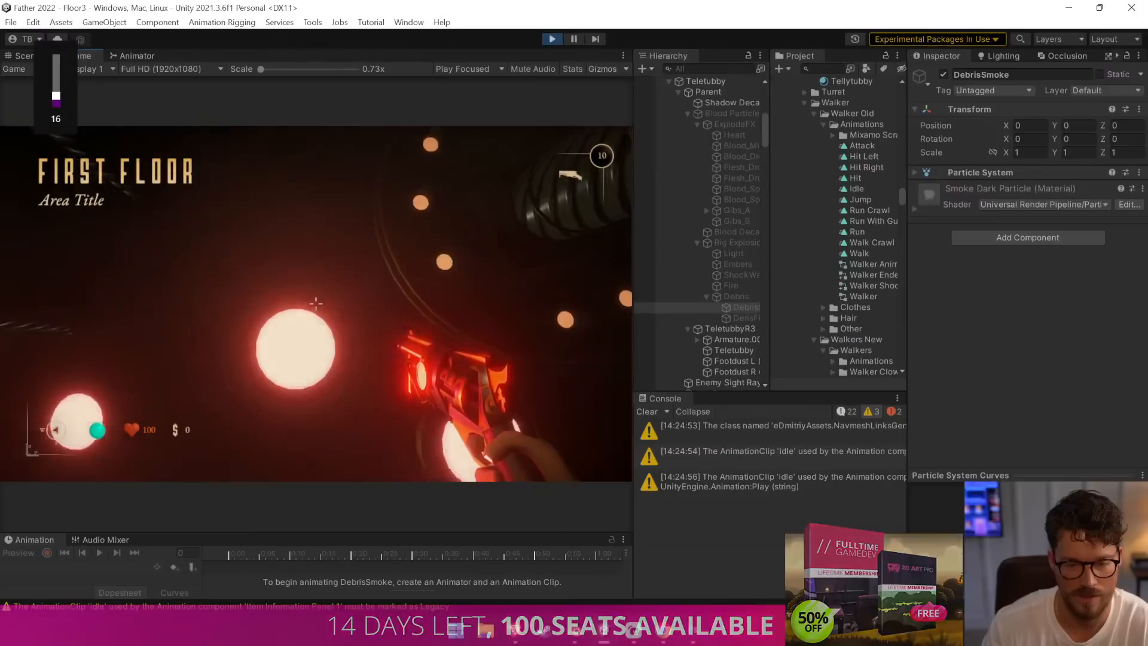
Play-test the level by shooting the walker, backing away from the approaching Teletubby and shooting it
{"action": "key", "text": "s"}
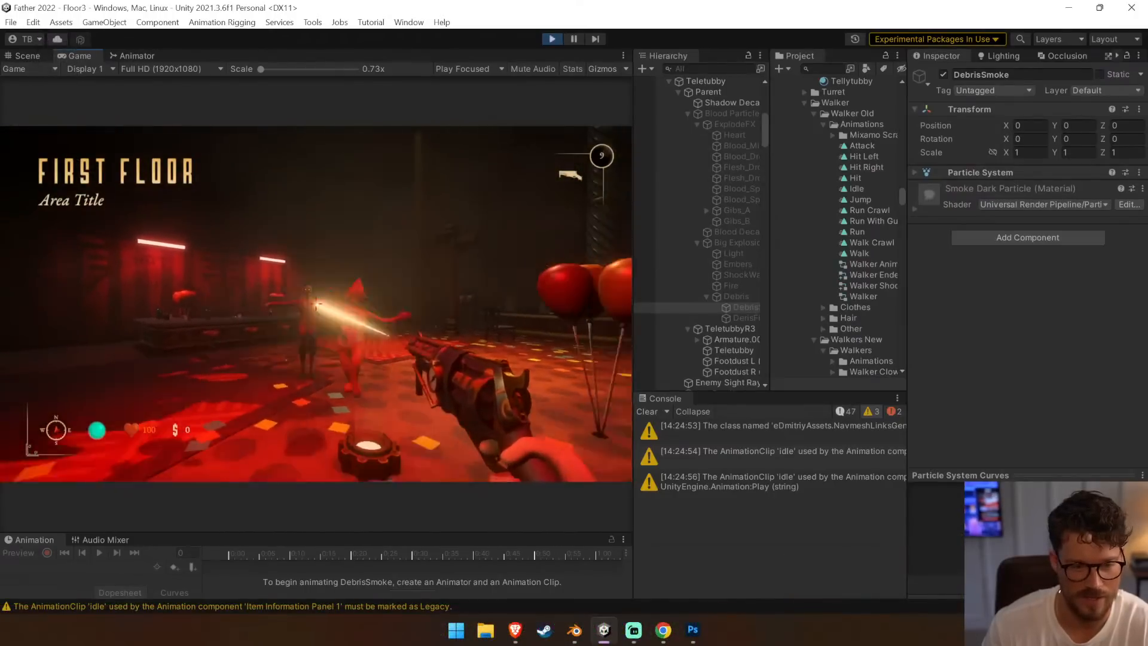
{"action": "left_click", "coordinate": [316, 303]}
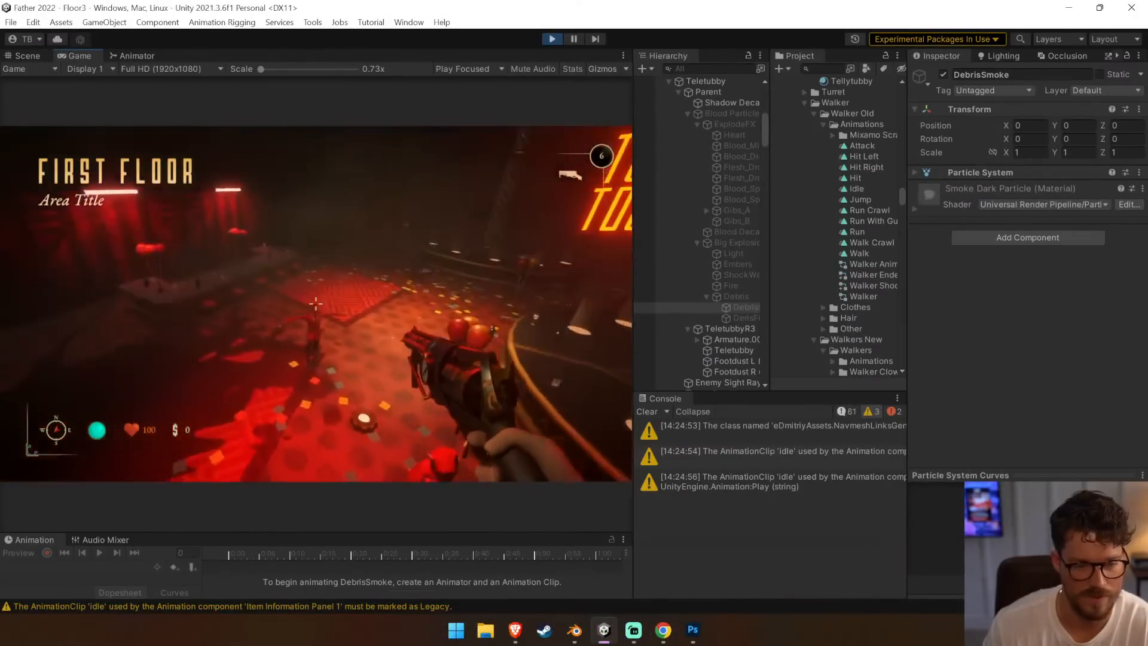
{"action": "left_click", "coordinate": [316, 304]}
{"action": "left_click", "coordinate": [316, 304]}
{"action": "key", "text": "w"}
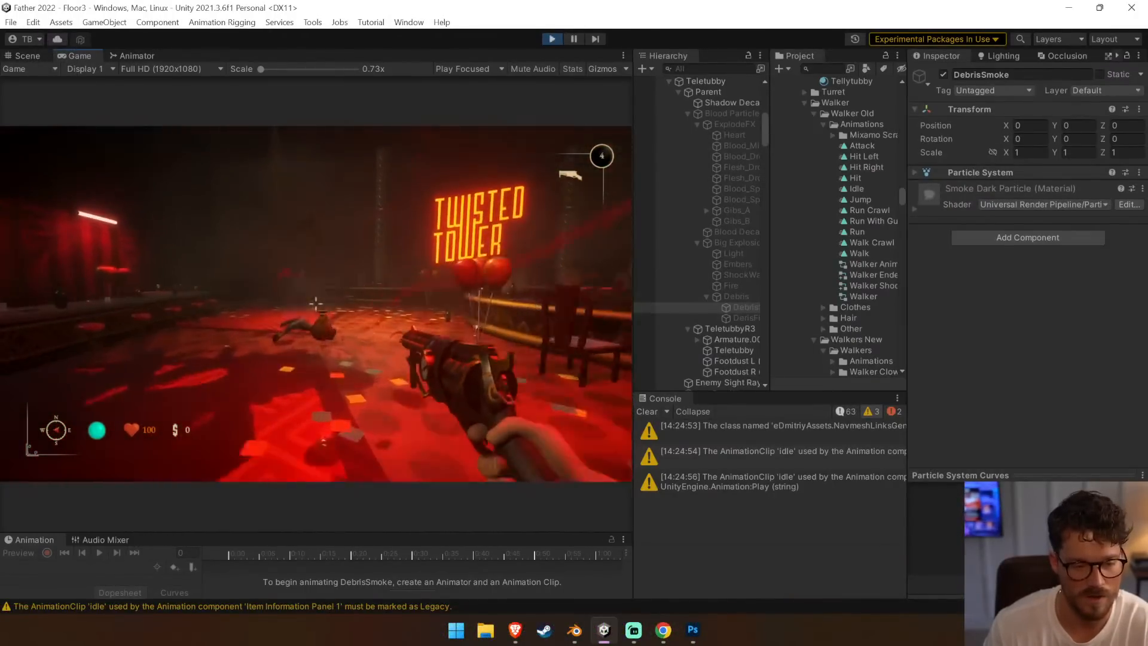
{"action": "key", "text": "s"}
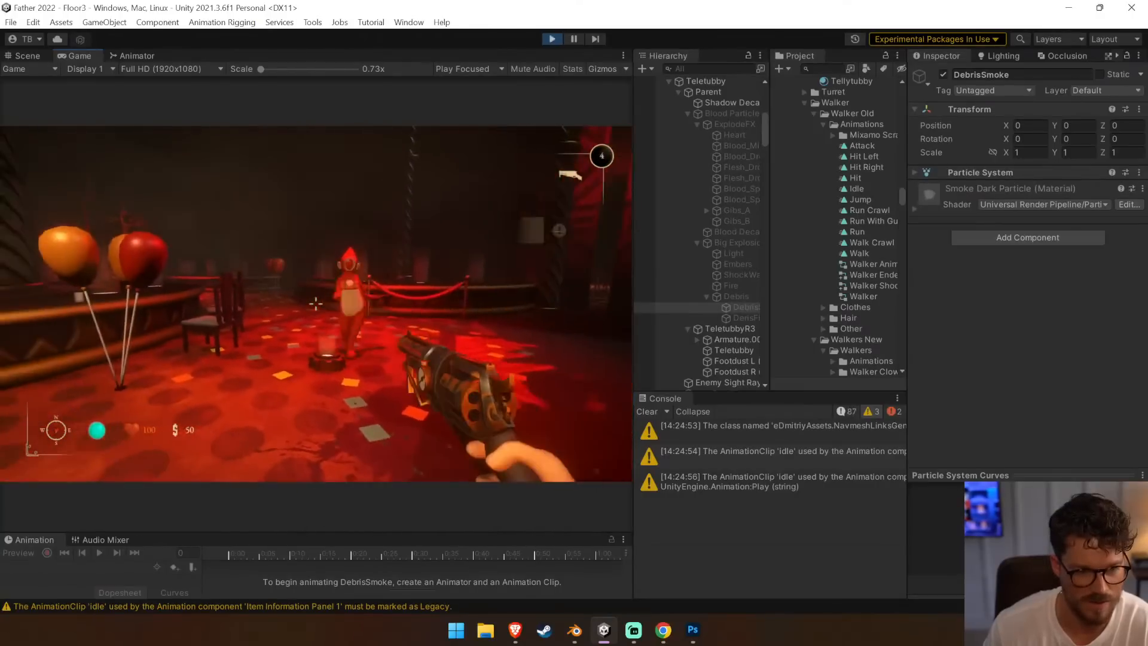
{"action": "key", "text": "s"}
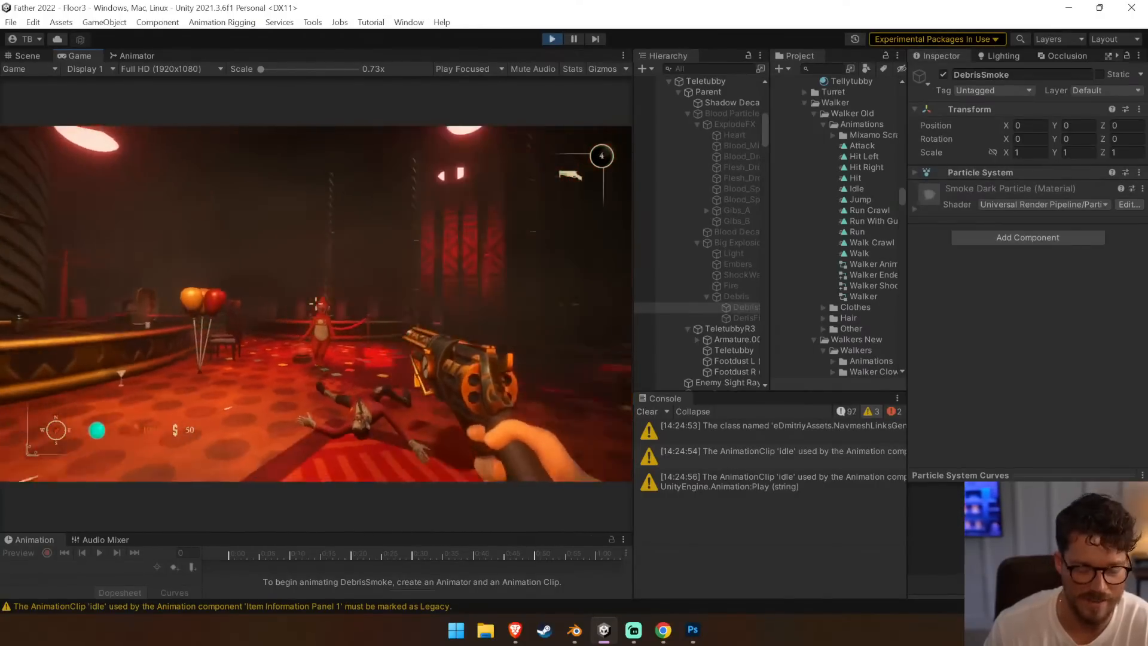
{"action": "key", "text": "s"}
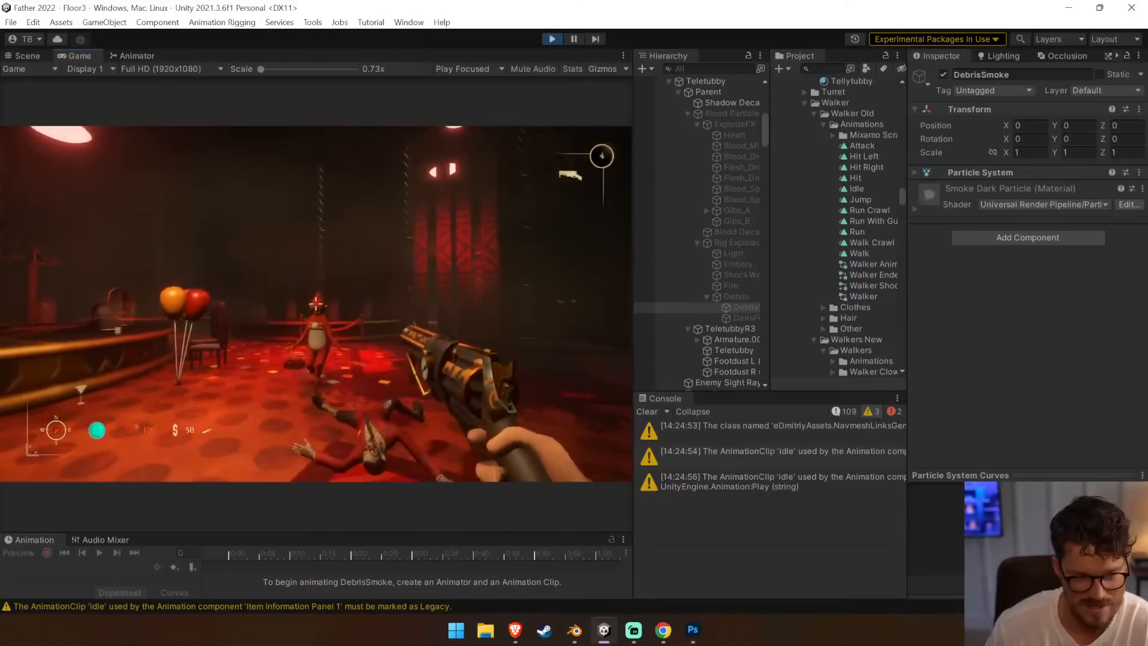
{"action": "left_click", "coordinate": [316, 304]}
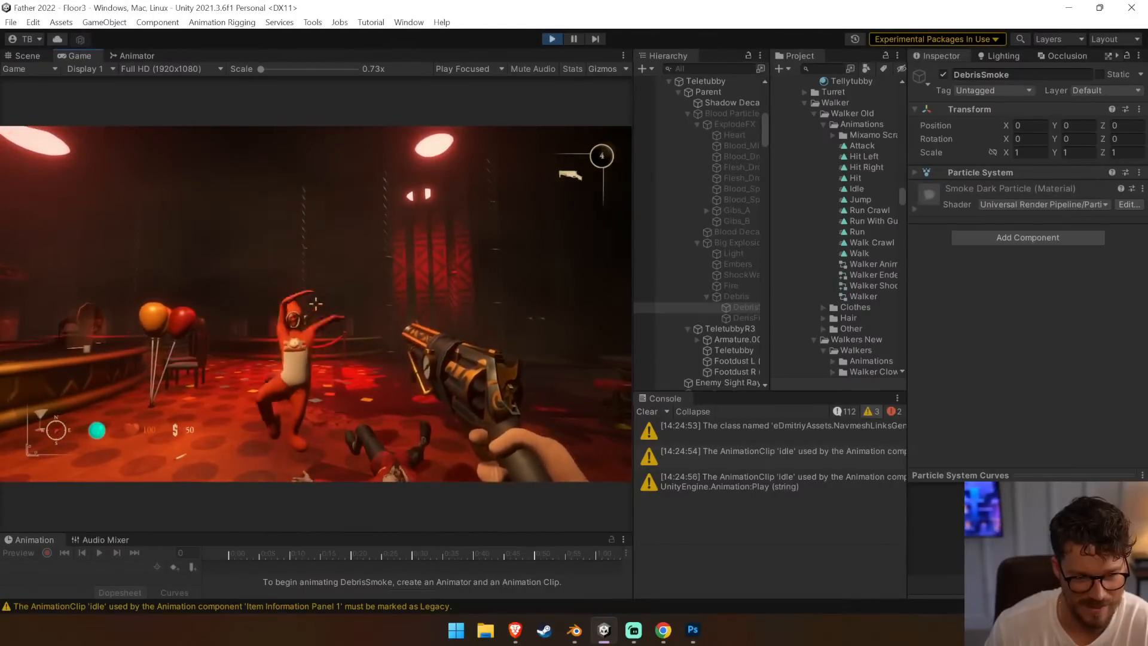
{"action": "left_click", "coordinate": [316, 303]}
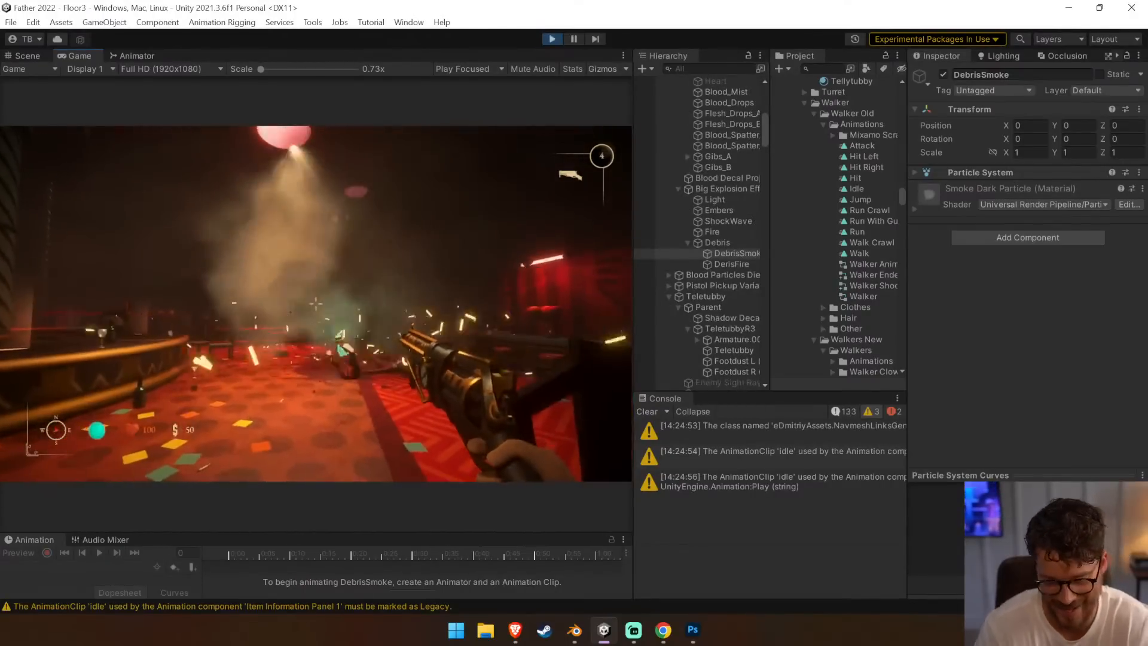
Exit Play mode, clear the console messages and select the Teletubby mesh in the scene
{"action": "key", "text": "ctrl+p"}
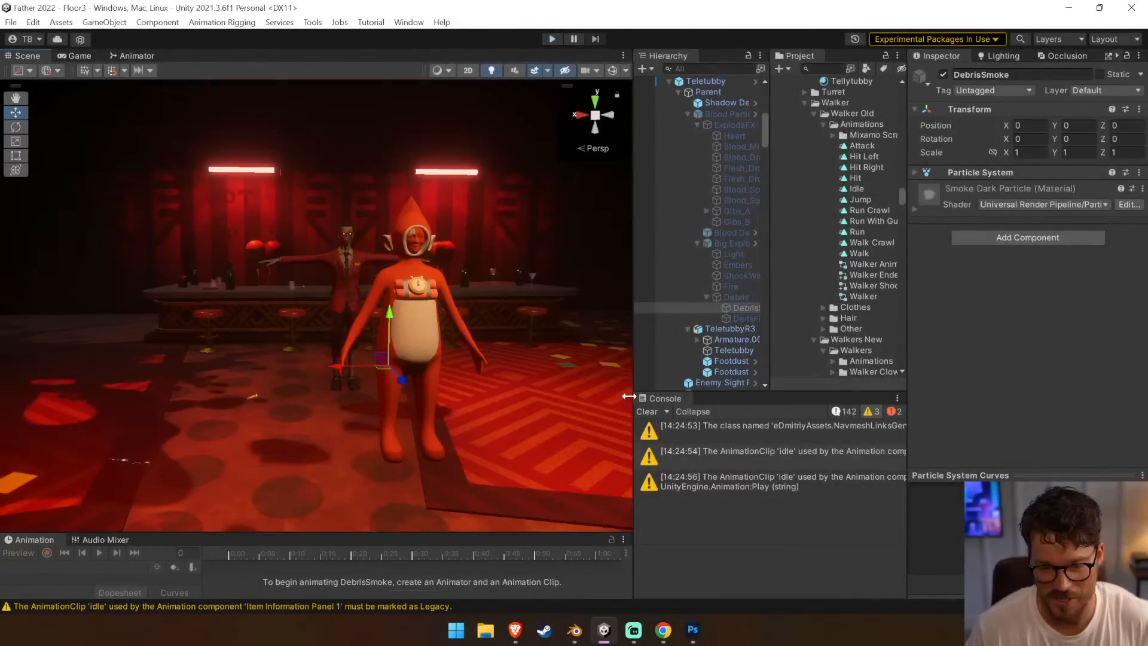
{"action": "left_click", "coordinate": [647, 411]}
{"action": "right_click_drag", "start_coordinate": [468, 284], "coordinate": [399, 241]}
{"action": "key", "text": "w"}
{"action": "left_click", "coordinate": [456, 322]}
{"action": "left_click", "coordinate": [453, 320]}
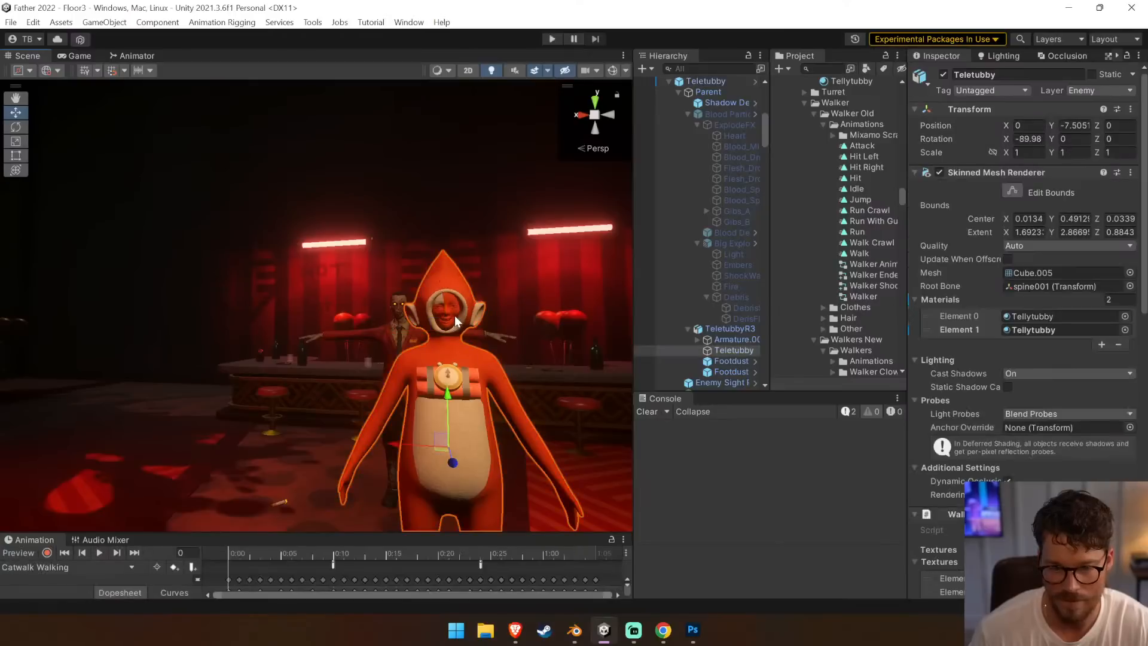
{"action": "left_click", "coordinate": [454, 315]}
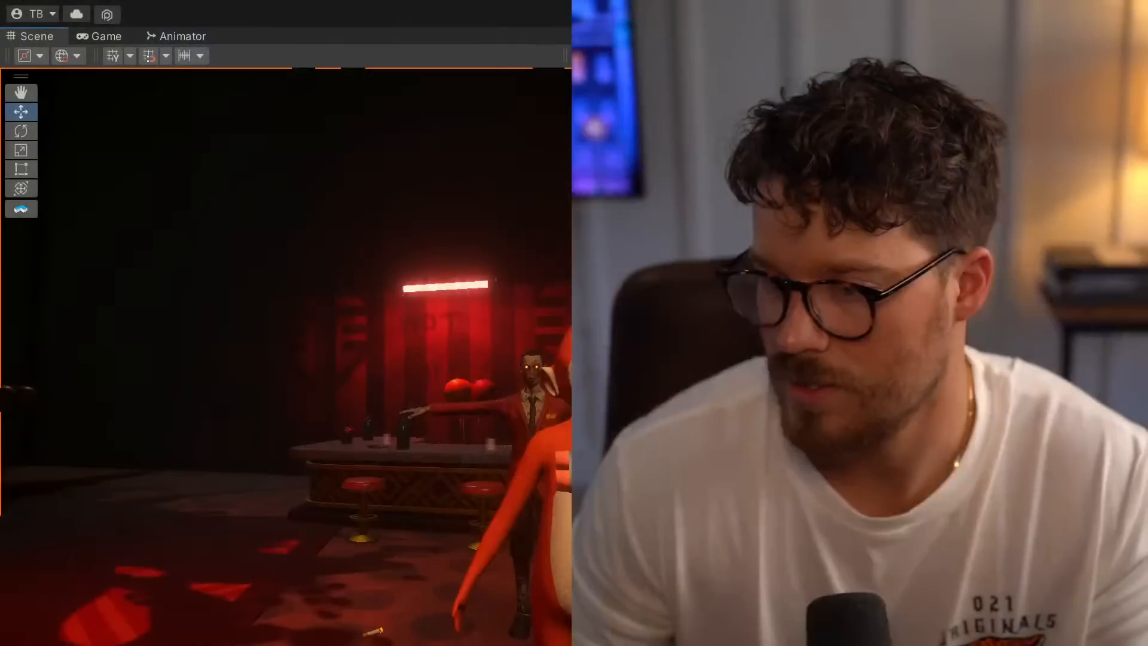
{"action": "left_click", "coordinate": [557, 514]}
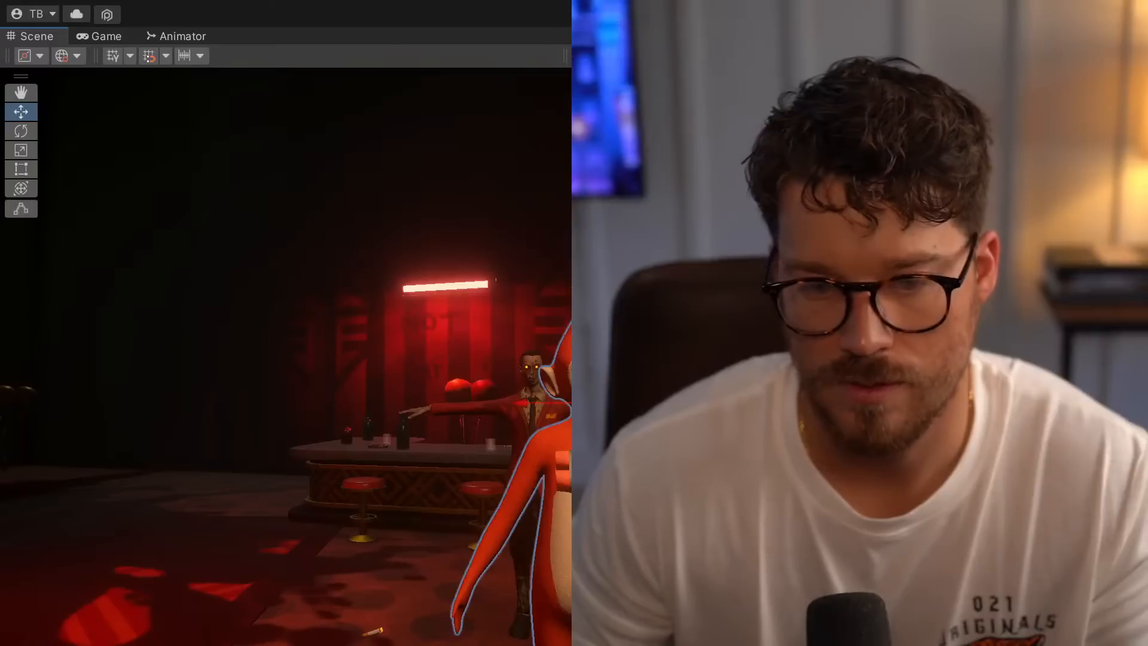
{"action": "left_click", "coordinate": [557, 514]}
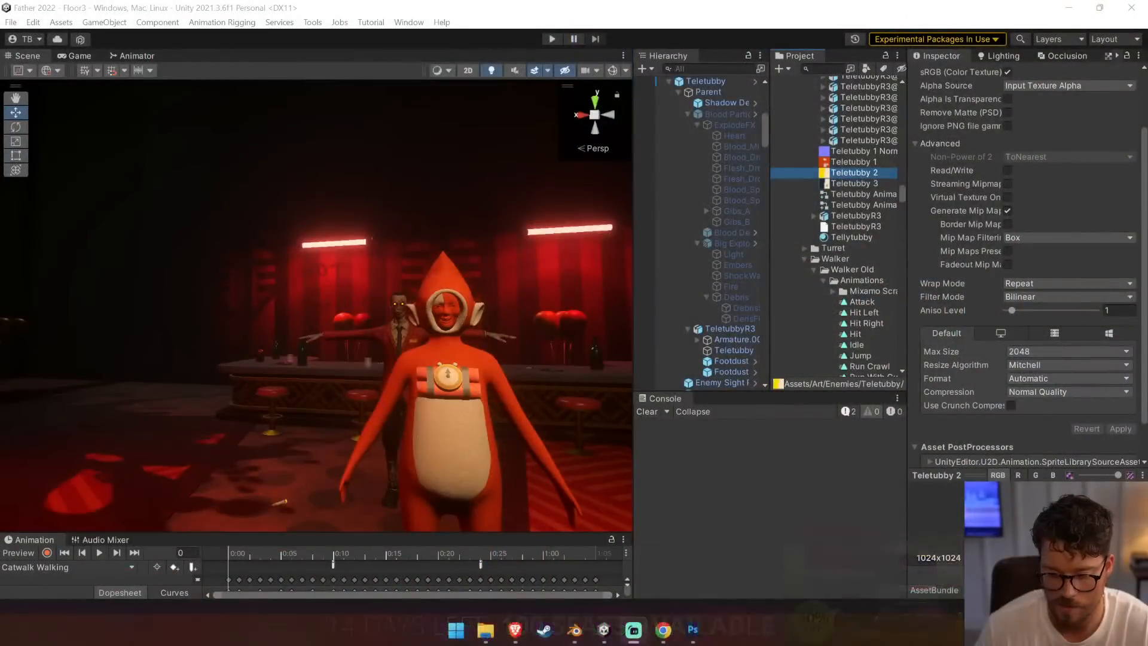
Import the Mask_texture image from File Explorer into the Teletubby enemy's asset folder
{"action": "left_click", "coordinate": [508, 608]}
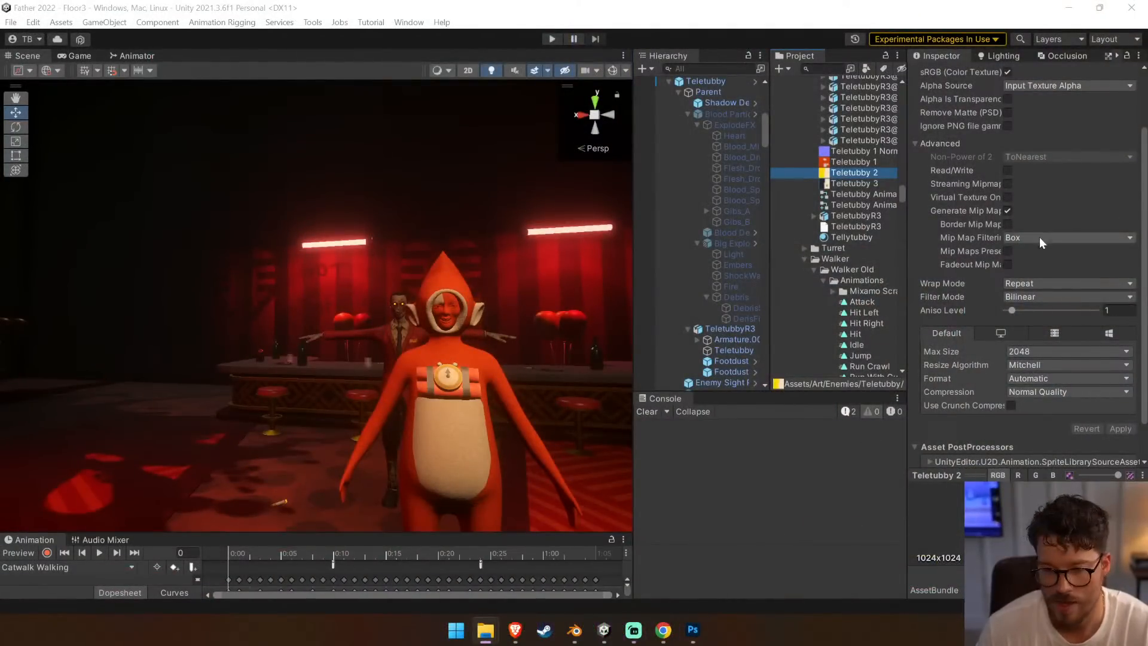
{"action": "left_click", "coordinate": [817, 203]}
{"action": "left_click", "coordinate": [837, 153]}
{"action": "left_click_drag", "start_coordinate": [838, 152], "coordinate": [803, 159]}
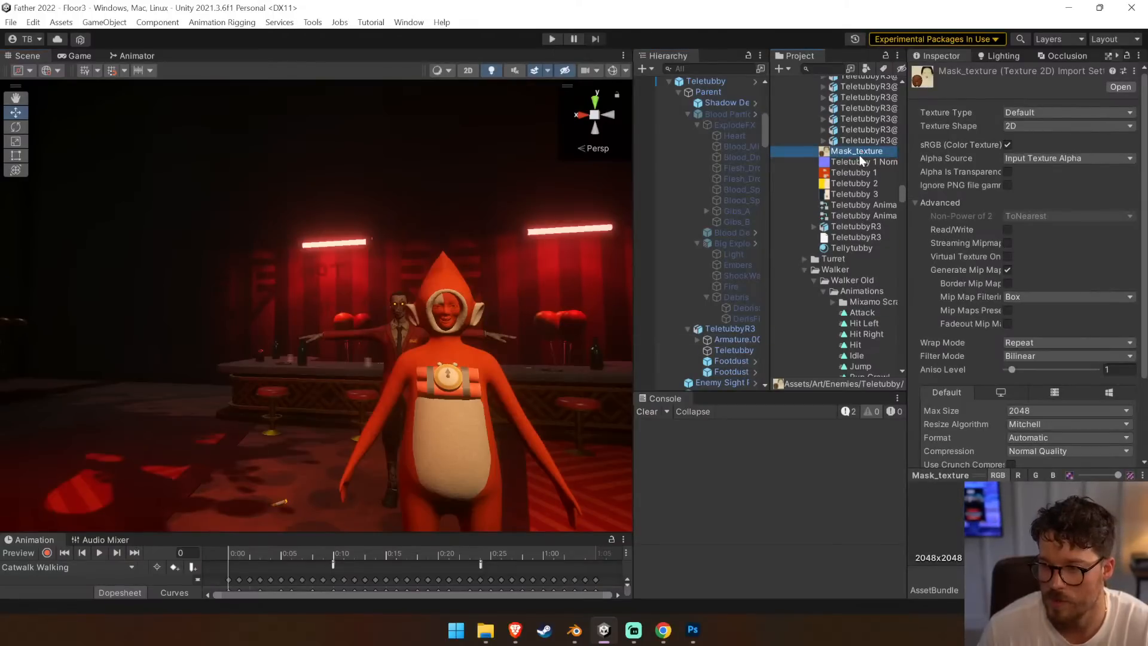
Duplicate the Tellytubby material as Tellytubby Face and use Mask_texture as its base map
{"action": "left_click", "coordinate": [853, 248]}
{"action": "key", "text": "ctrl+d"}
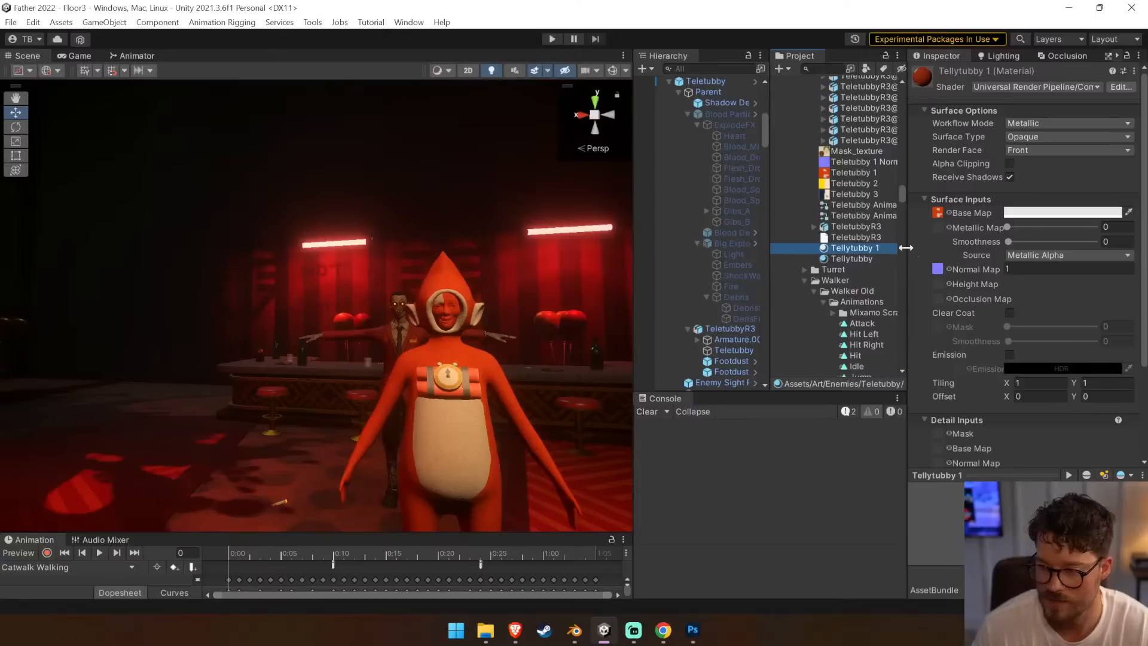
{"action": "key", "text": "Return"}
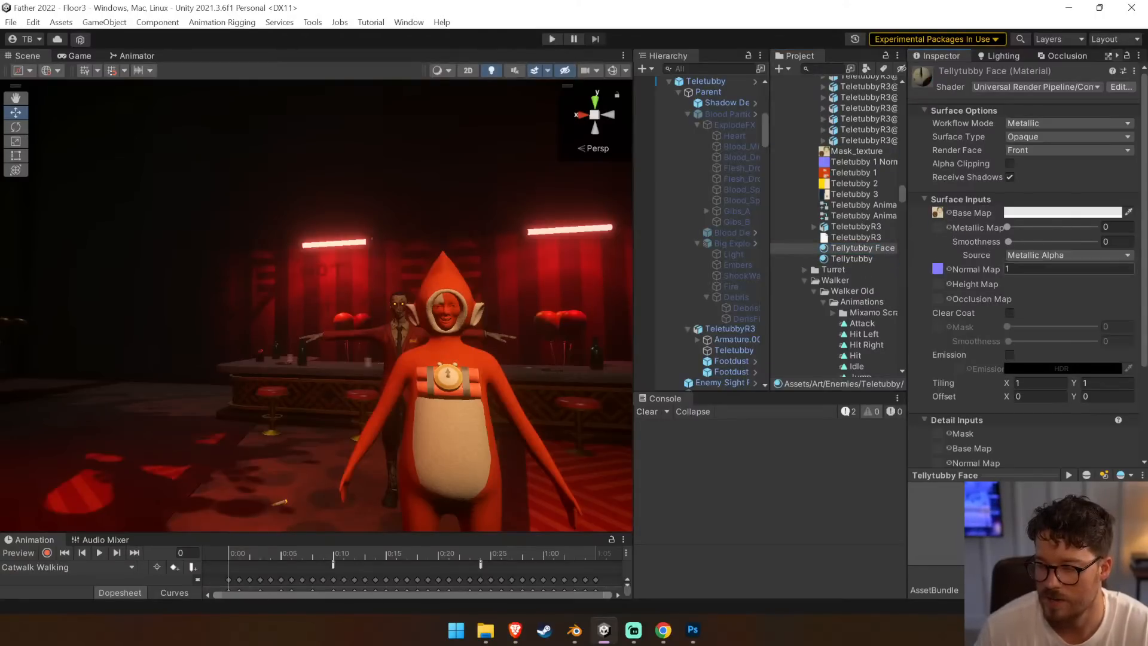
Remove the normal map from the Tellytubby Face material by setting its texture to None
{"action": "left_click", "coordinate": [949, 269]}
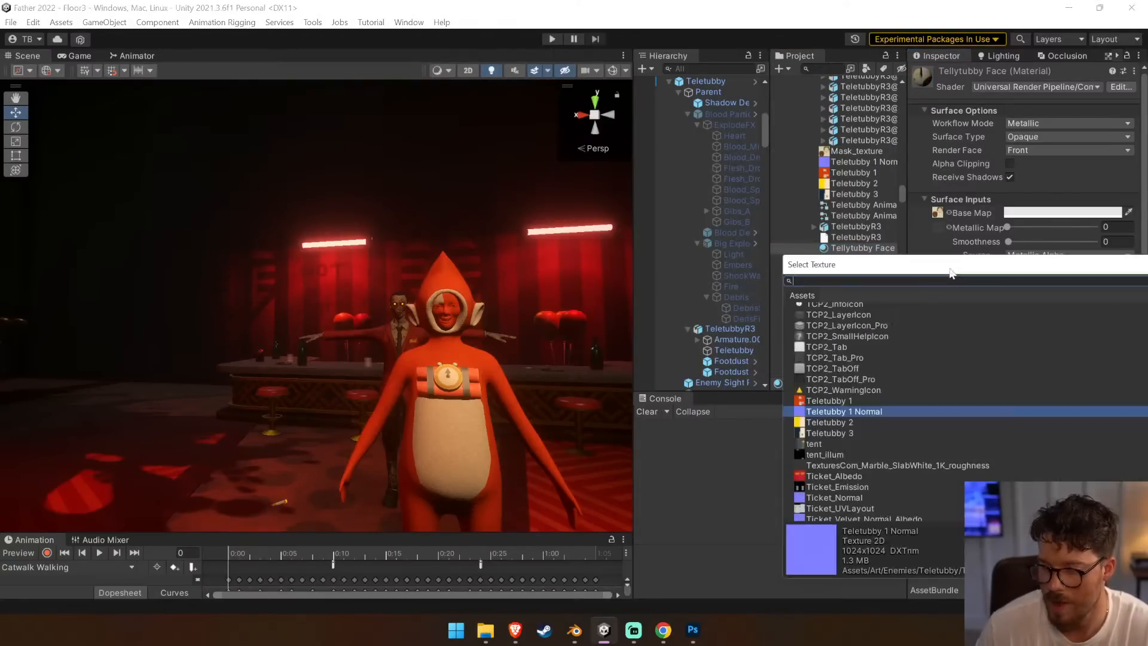
{"action": "type", "text": "no"}
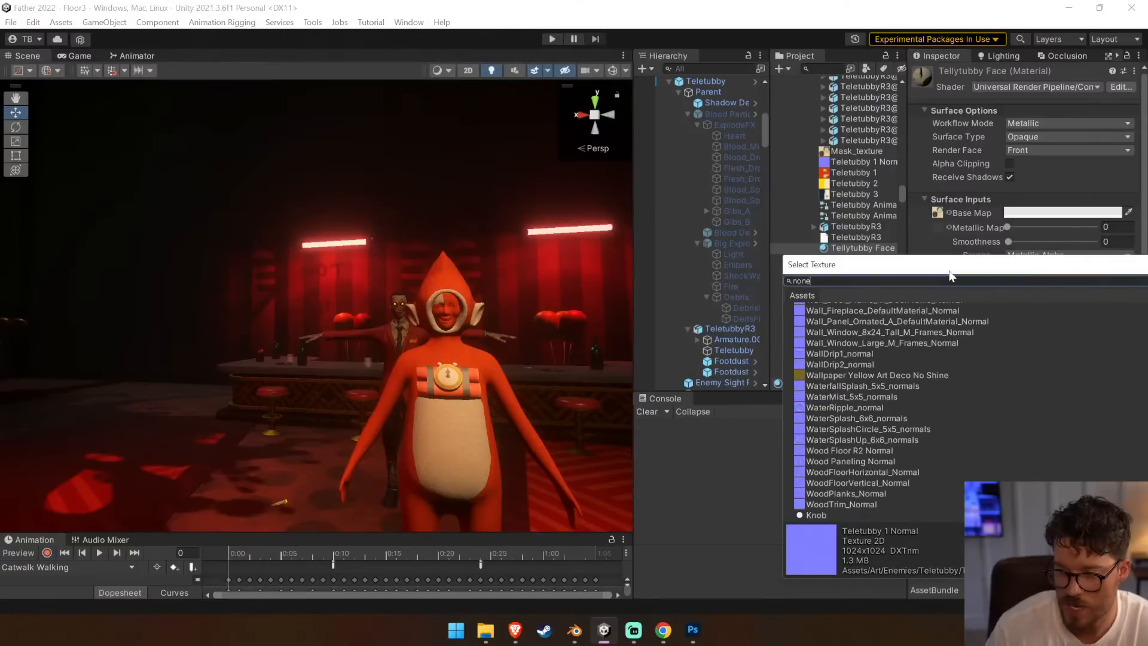
{"action": "type", "text": "ne"}
{"action": "double_click", "coordinate": [814, 310]}
Apply the Tellytubby Face material to the mask face of the Teletubby in the scene
{"action": "left_click", "coordinate": [638, 634]}
{"action": "right_click_drag", "start_coordinate": [489, 382], "coordinate": [517, 372]}
{"action": "key", "text": "w"}
{"action": "left_click_drag", "start_coordinate": [869, 249], "coordinate": [547, 343]}
Set the Tellytubby Face material's smoothness to a high value slightly below 1 while viewing the face up close
{"action": "right_click_drag", "start_coordinate": [508, 362], "coordinate": [327, 395]}
{"action": "key", "text": "d"}
{"action": "key", "text": "a"}
{"action": "right_click_drag", "start_coordinate": [373, 370], "coordinate": [682, 405]}
{"action": "key", "text": "w"}
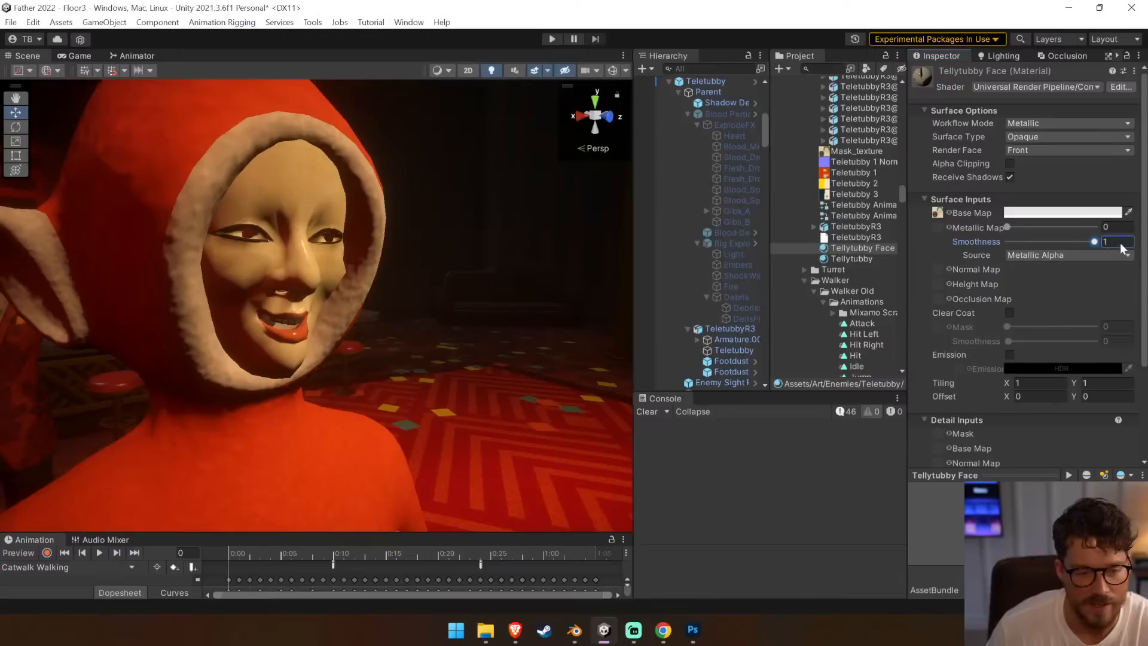
{"action": "left_click_drag", "start_coordinate": [1096, 243], "coordinate": [1073, 257]}
Examine the glossy mask face from several distances and frame the whole Teletubby in the scene
{"action": "right_click_drag", "start_coordinate": [466, 330], "coordinate": [322, 244]}
{"action": "key", "text": "s"}
{"action": "key", "text": "w"}
{"action": "key", "text": "s"}
{"action": "key", "text": "s"}
{"action": "key", "text": "w"}
{"action": "left_click", "coordinate": [324, 248]}
{"action": "key", "text": "f"}
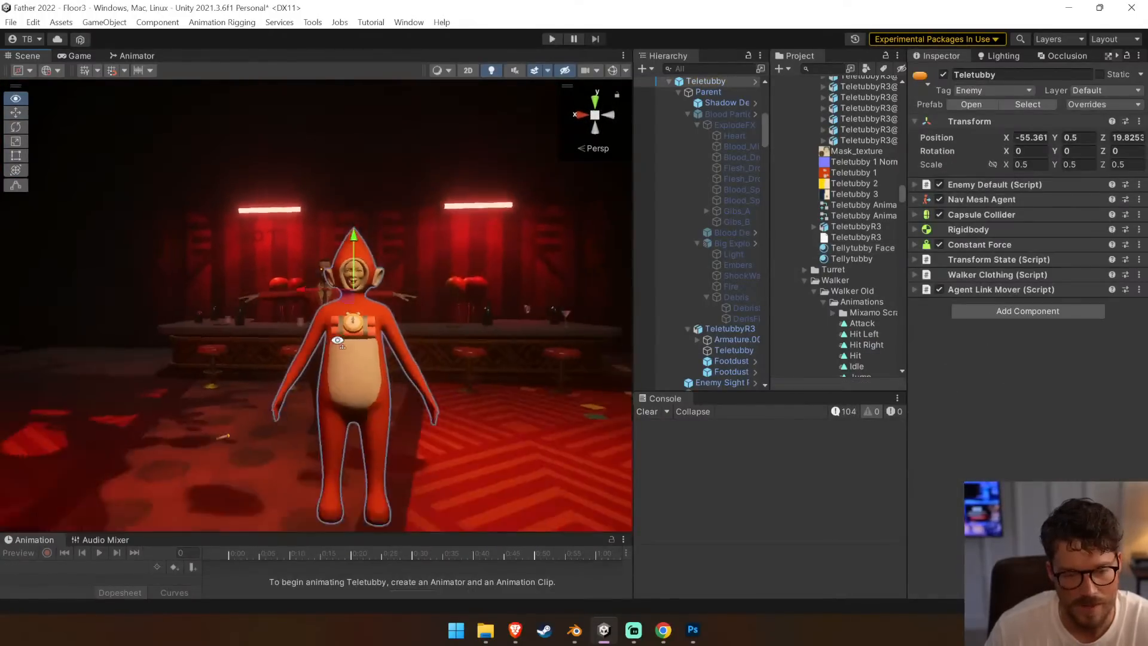
Run the Floor3 scene in Play mode and clear the console messages
{"action": "left_click", "coordinate": [546, 40]}
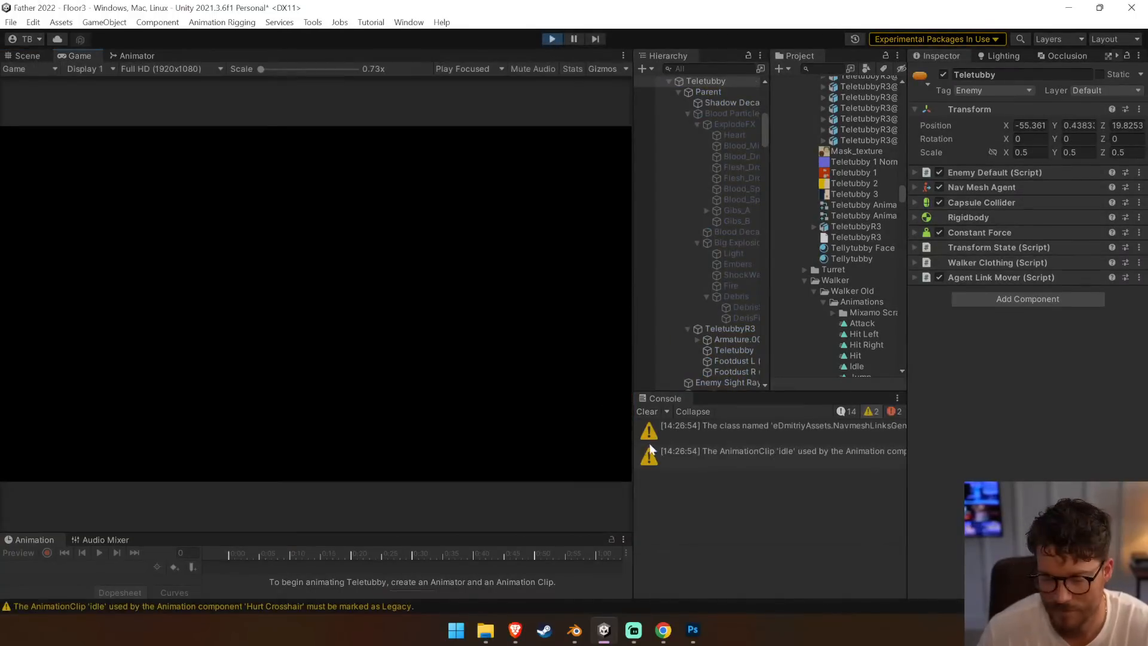
{"action": "left_click", "coordinate": [643, 411]}
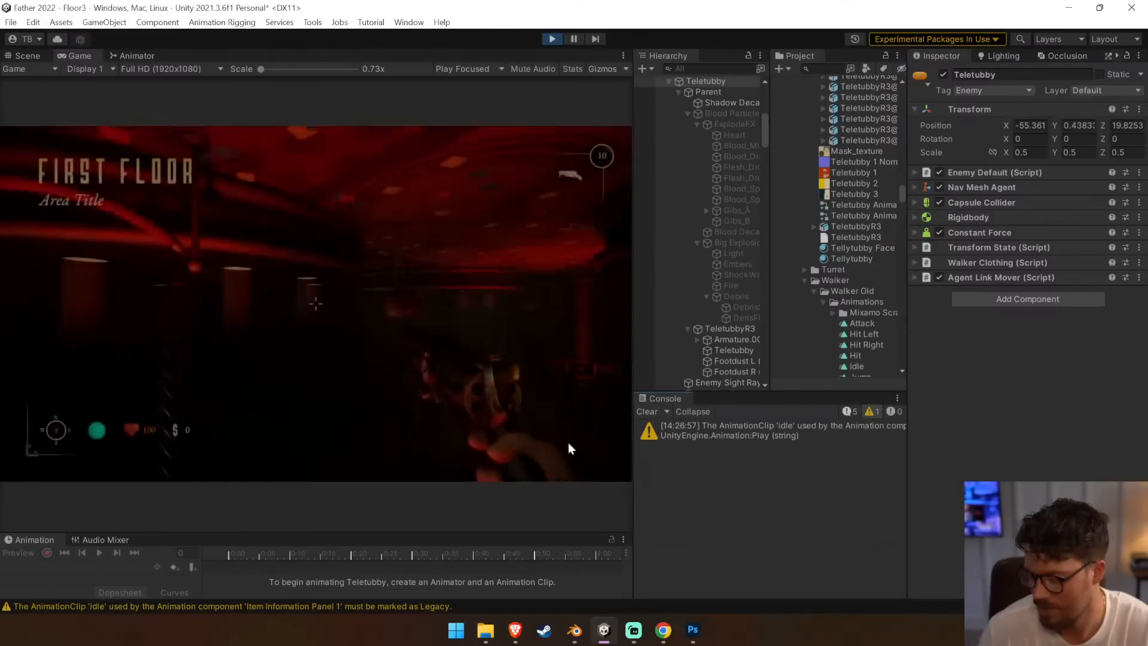
{"action": "left_click", "coordinate": [492, 385]}
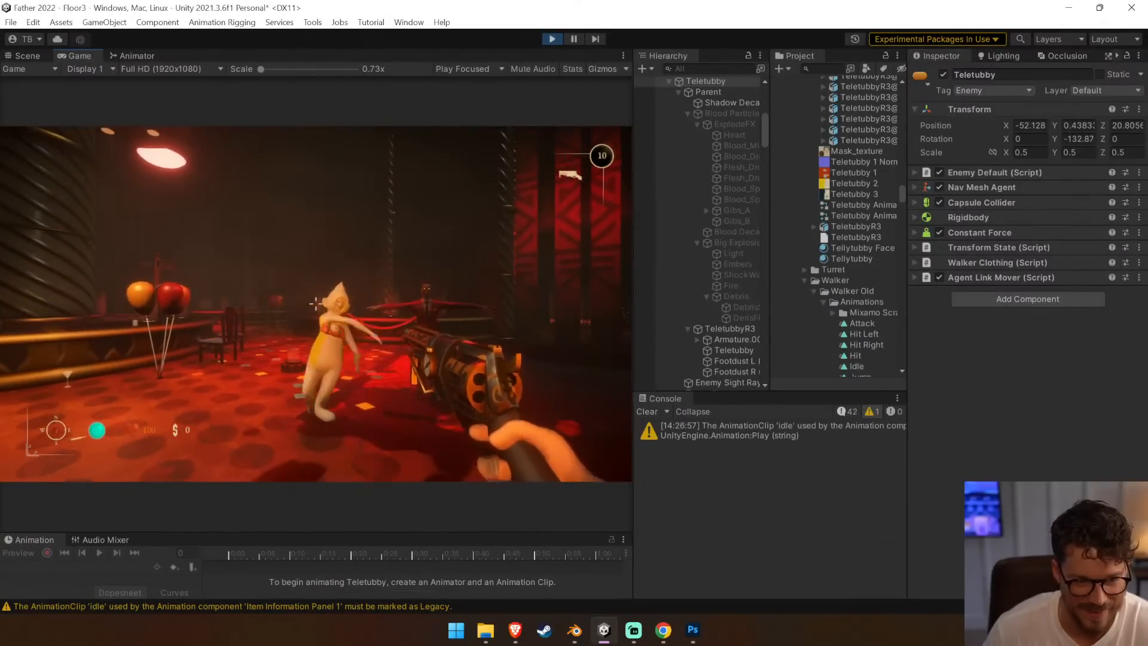
Play-test the level by shooting repeatedly at the approaching Teletubby with the pistol
{"action": "left_click", "coordinate": [316, 304]}
{"action": "left_click", "coordinate": [316, 303]}
{"action": "left_click", "coordinate": [315, 303]}
{"action": "left_click", "coordinate": [315, 304]}
{"action": "left_click", "coordinate": [315, 304]}
{"action": "left_click", "coordinate": [315, 304]}
{"action": "left_click", "coordinate": [316, 303]}
{"action": "left_click", "coordinate": [315, 303]}
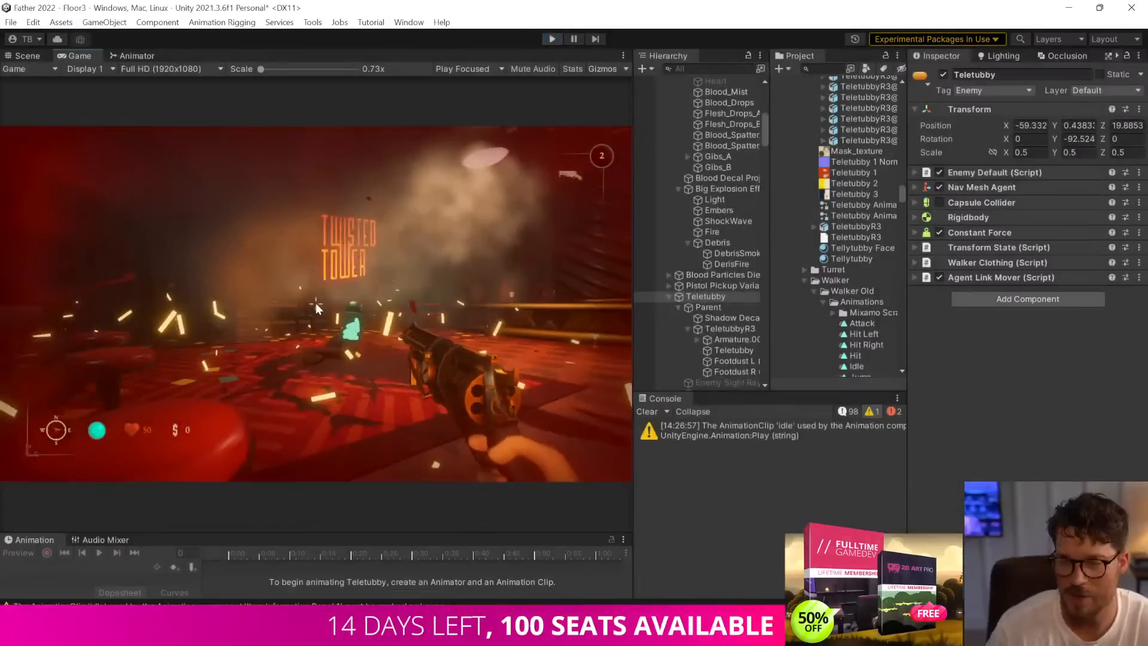
Exit Play mode, select the Teletubby mesh and try a different smoothness on its Tellytubby body material
{"action": "key", "text": "ctrl+p"}
{"action": "right_click_drag", "start_coordinate": [402, 251], "coordinate": [408, 258]}
{"action": "key", "text": "w"}
{"action": "left_click", "coordinate": [388, 268]}
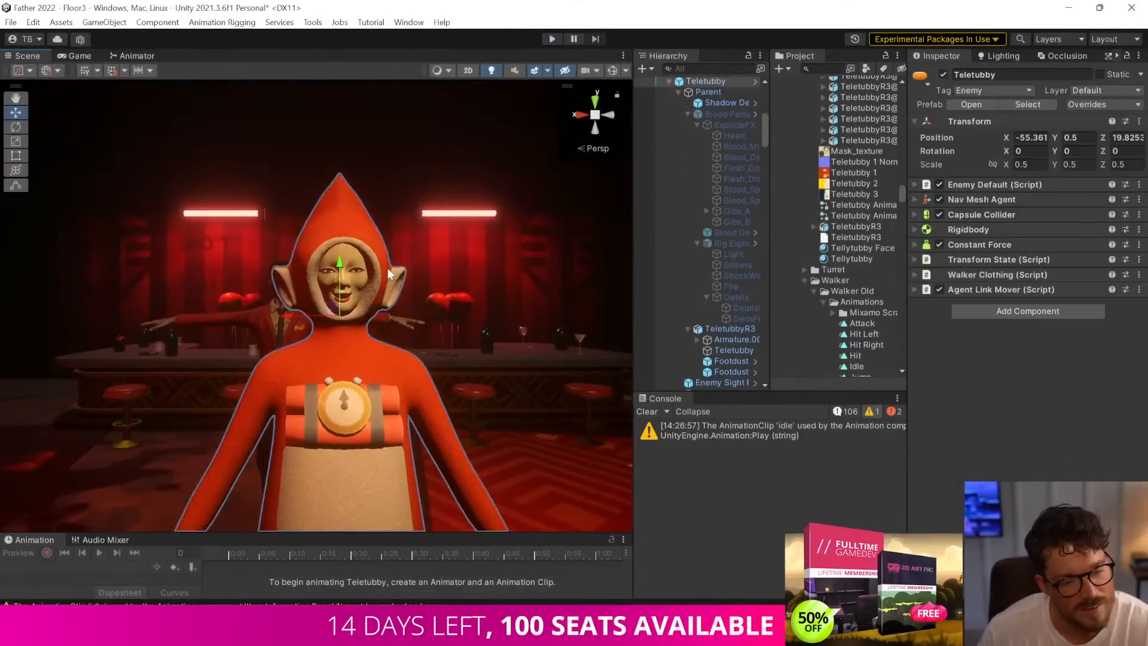
{"action": "left_click", "coordinate": [388, 270]}
{"action": "scroll", "coordinate": [1022, 471], "scroll_direction": "down", "scroll_amount": 10}
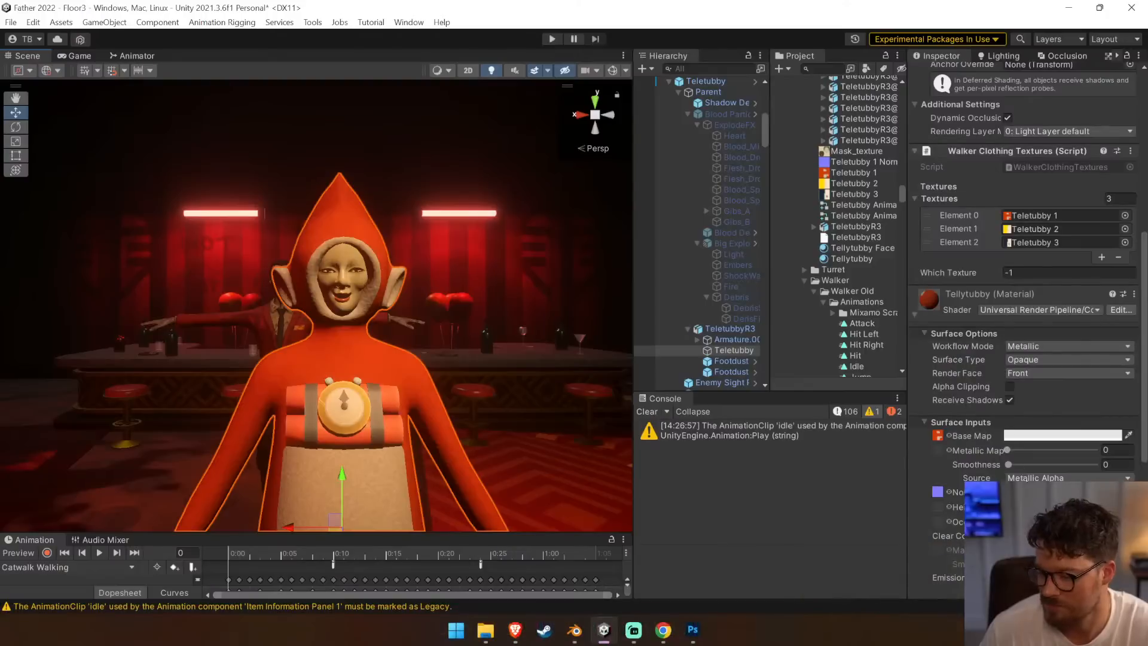
{"action": "mouse_move", "coordinate": [1008, 464]}
{"action": "left_mouse_down"}
{"action": "mouse_move", "coordinate": [1120, 465]}
{"action": "mouse_move", "coordinate": [1013, 458]}
{"action": "left_mouse_up"}
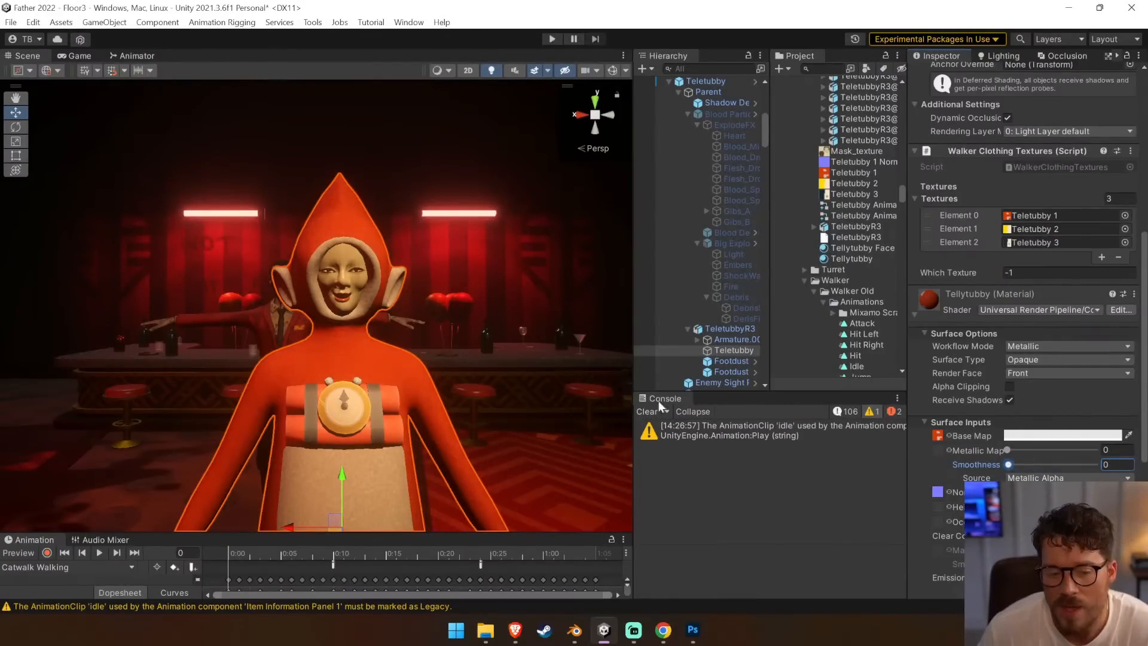
Check the Teletubby model in Blender, return to Unity and examine its belly and chest dynamite up close
{"action": "left_click", "coordinate": [574, 629]}
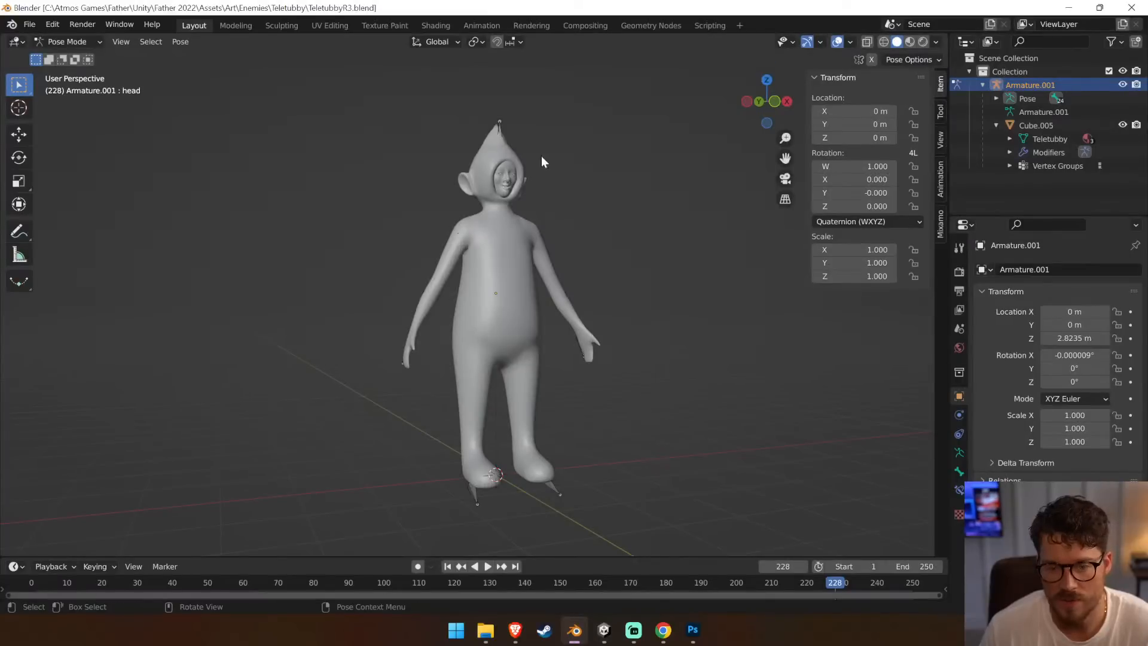
{"action": "left_click", "coordinate": [602, 629]}
{"action": "key", "text": "s"}
{"action": "right_click_drag", "start_coordinate": [486, 346], "coordinate": [485, 410]}
{"action": "key", "text": "w"}
{"action": "key", "text": "w"}
{"action": "key", "text": "s"}
{"action": "key", "text": "s"}
{"action": "key", "text": "w"}
{"action": "key", "text": "s"}
{"action": "key", "text": "w"}
{"action": "key", "text": "s"}
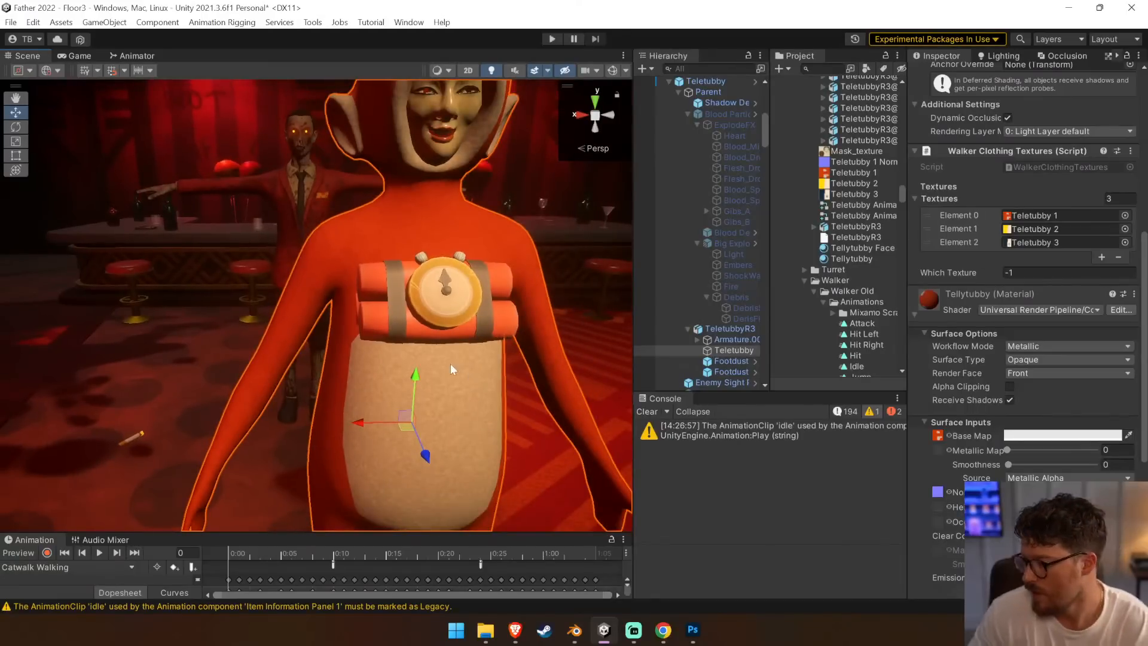